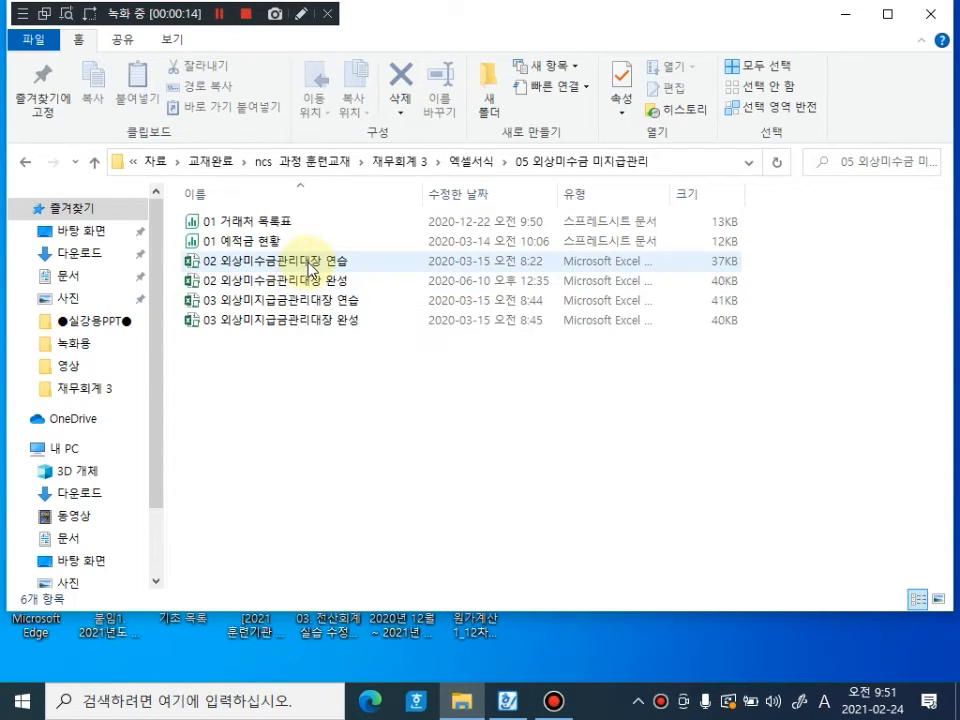
Step: Open the workbook "02 외상미수금관리대장 연습" and dismiss the Office activation wizard
double_click(310, 265)
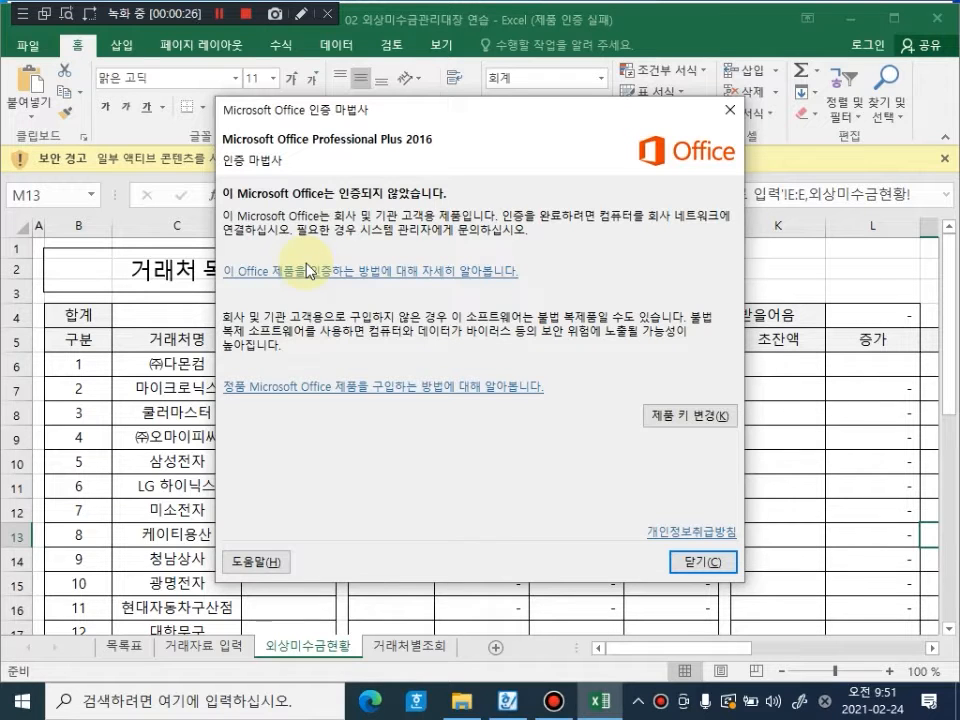
click(692, 564)
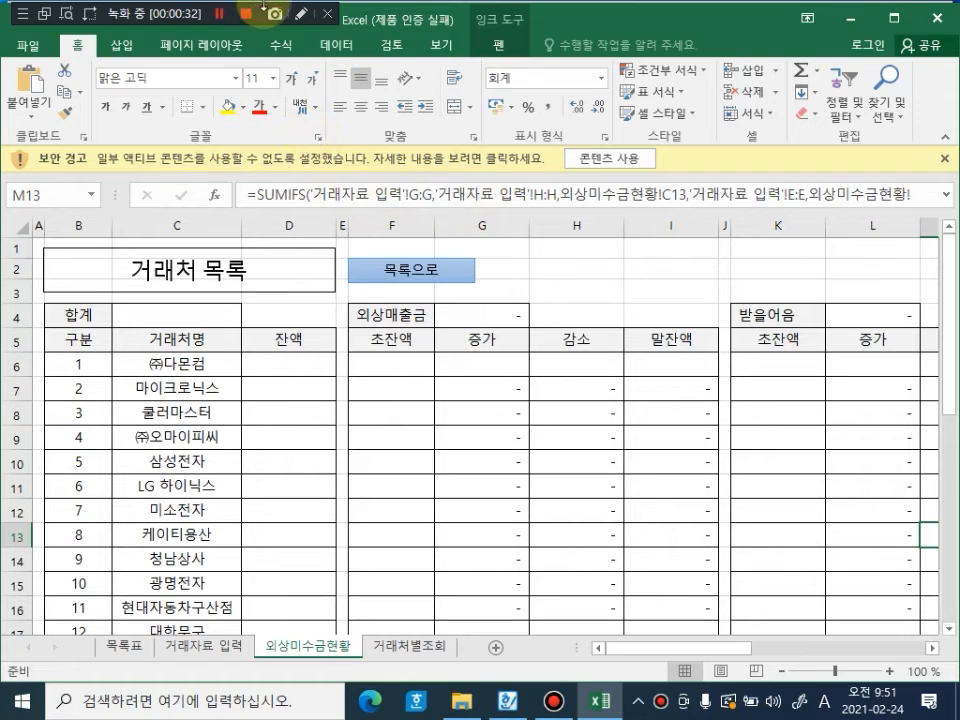
click(302, 14)
mouse_move(687, 191)
mouse_down()
mouse_move(707, 190)
mouse_move(714, 327)
mouse_up()
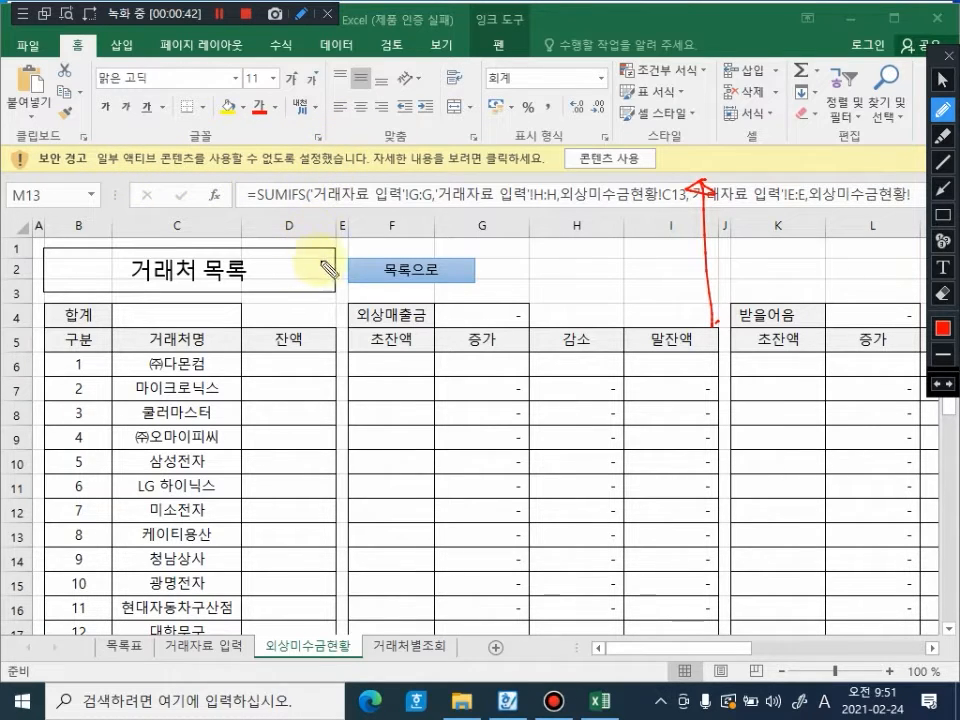
mouse_move(497, 256)
mouse_down()
mouse_move(542, 268)
mouse_move(561, 255)
mouse_move(575, 272)
mouse_up()
drag(503, 300, 578, 288)
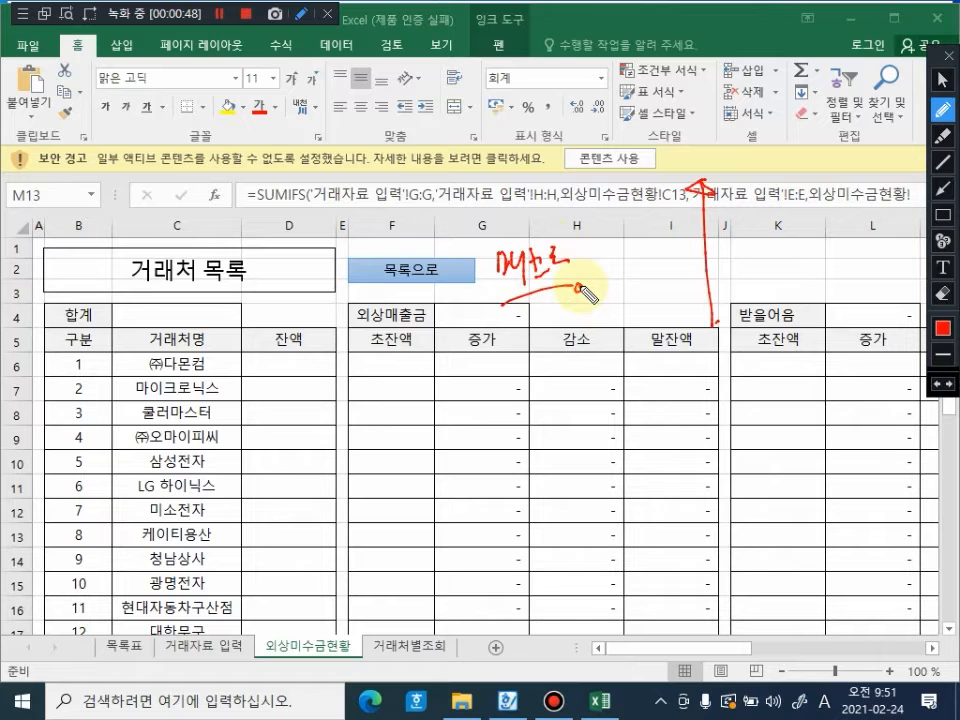
click(591, 286)
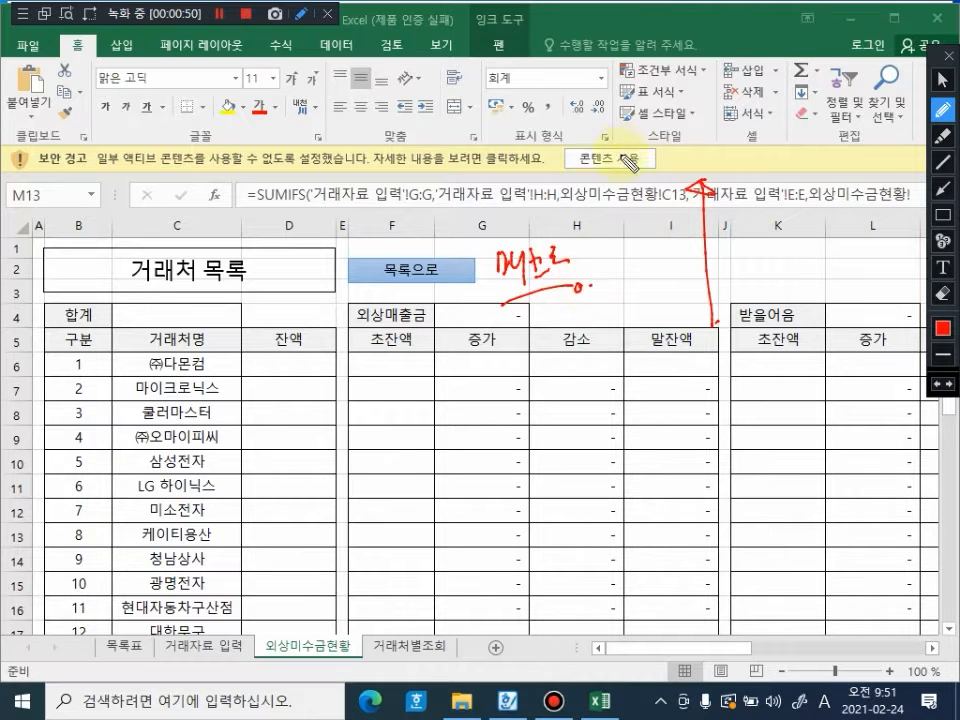
Step: Enable the workbook's blocked content, continuing without updating the external links, and switch to the 목록표 sheet
click(941, 80)
click(612, 158)
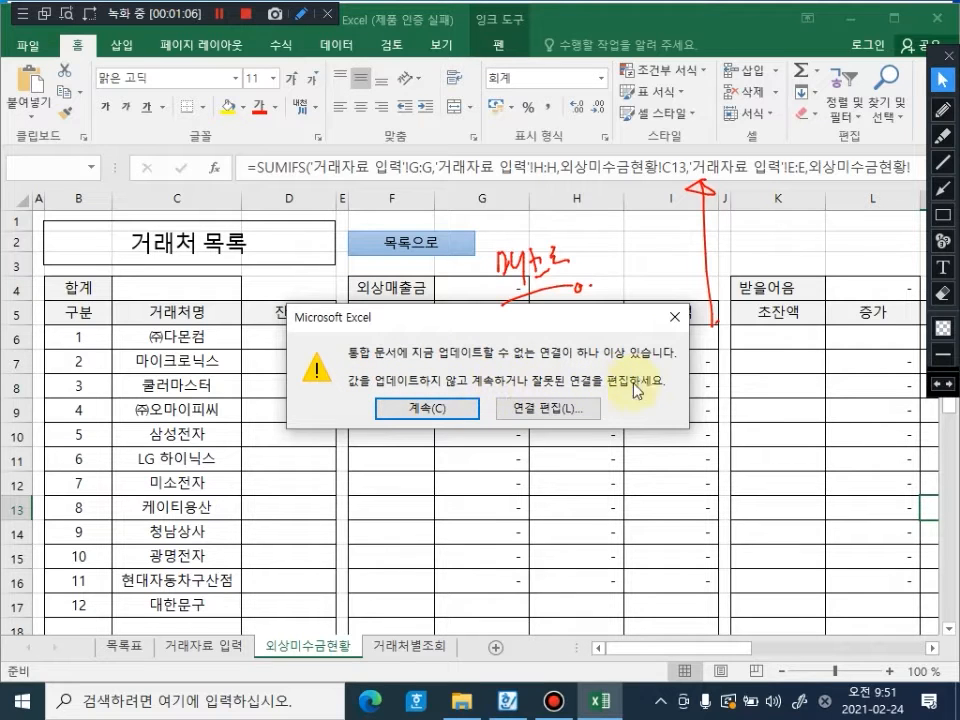
click(441, 407)
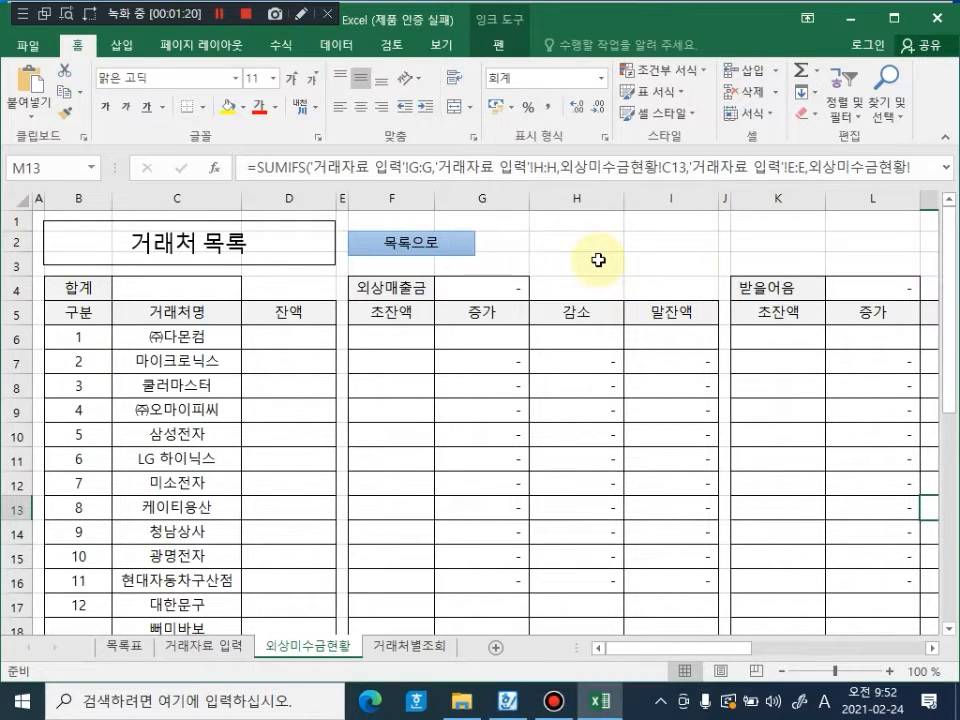
click(146, 648)
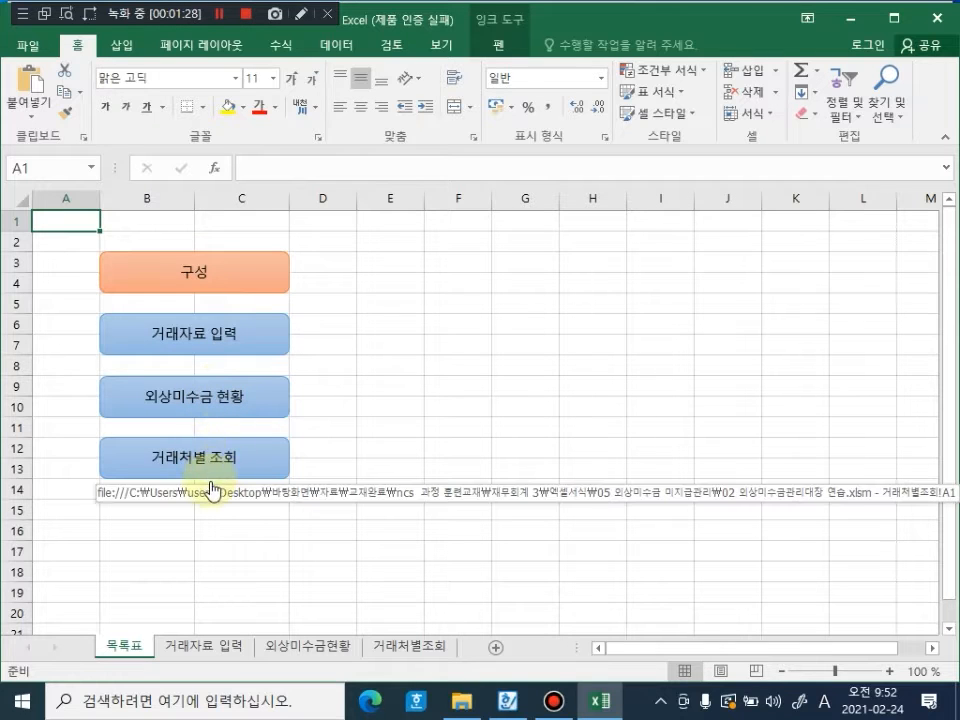
click(300, 15)
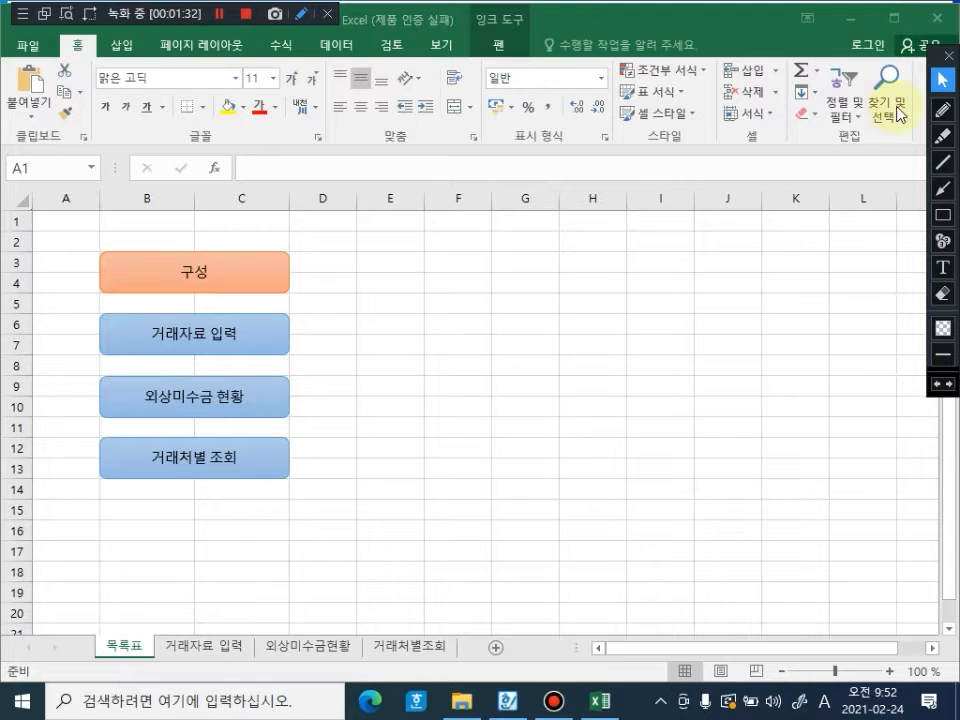
click(942, 109)
drag(222, 554, 210, 620)
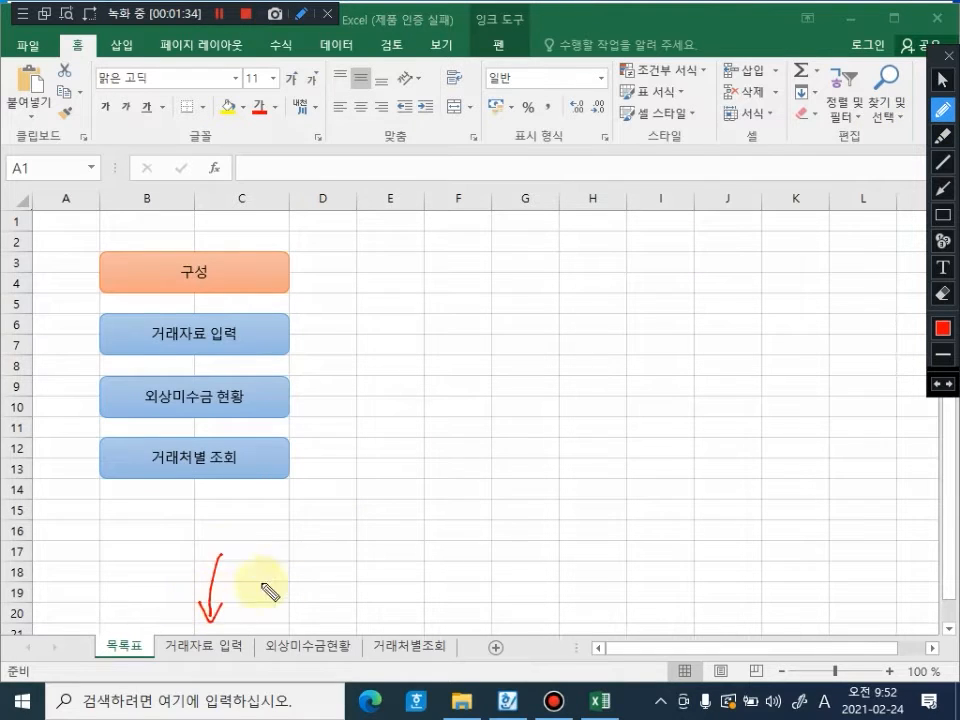
drag(270, 570, 295, 620)
mouse_move(301, 566)
mouse_down()
mouse_move(365, 566)
mouse_move(432, 606)
mouse_up()
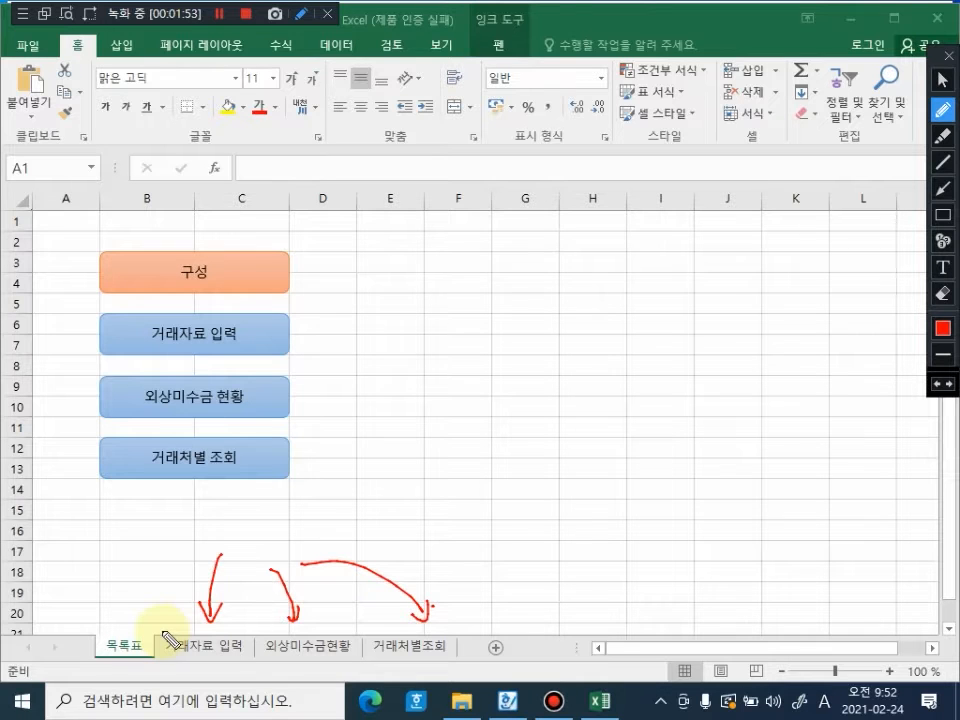
mouse_move(460, 366)
mouse_down()
mouse_move(470, 352)
mouse_move(486, 381)
mouse_move(506, 381)
mouse_move(510, 393)
mouse_up()
mouse_move(437, 456)
mouse_down()
mouse_move(452, 474)
mouse_move(467, 459)
mouse_move(525, 482)
mouse_move(583, 454)
mouse_move(590, 460)
mouse_move(545, 514)
mouse_up()
mouse_move(448, 515)
mouse_down()
mouse_move(500, 496)
mouse_move(508, 507)
mouse_up()
drag(453, 503, 467, 523)
drag(564, 486, 569, 500)
drag(557, 494, 609, 481)
drag(611, 473, 609, 496)
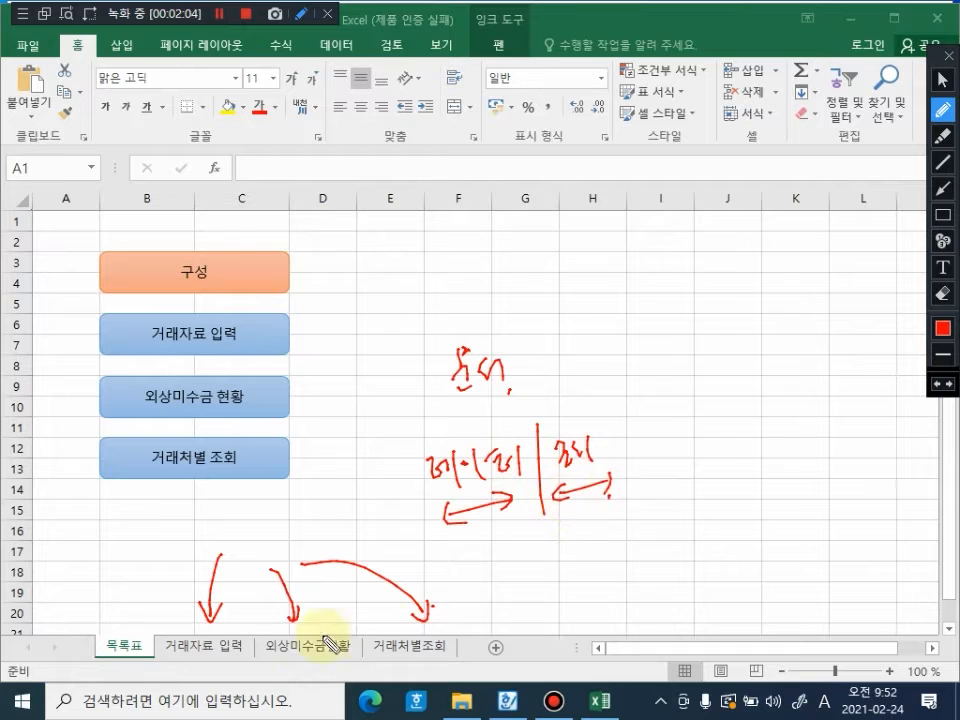
mouse_move(215, 612)
mouse_down()
mouse_move(139, 643)
mouse_move(240, 655)
mouse_move(232, 614)
mouse_up()
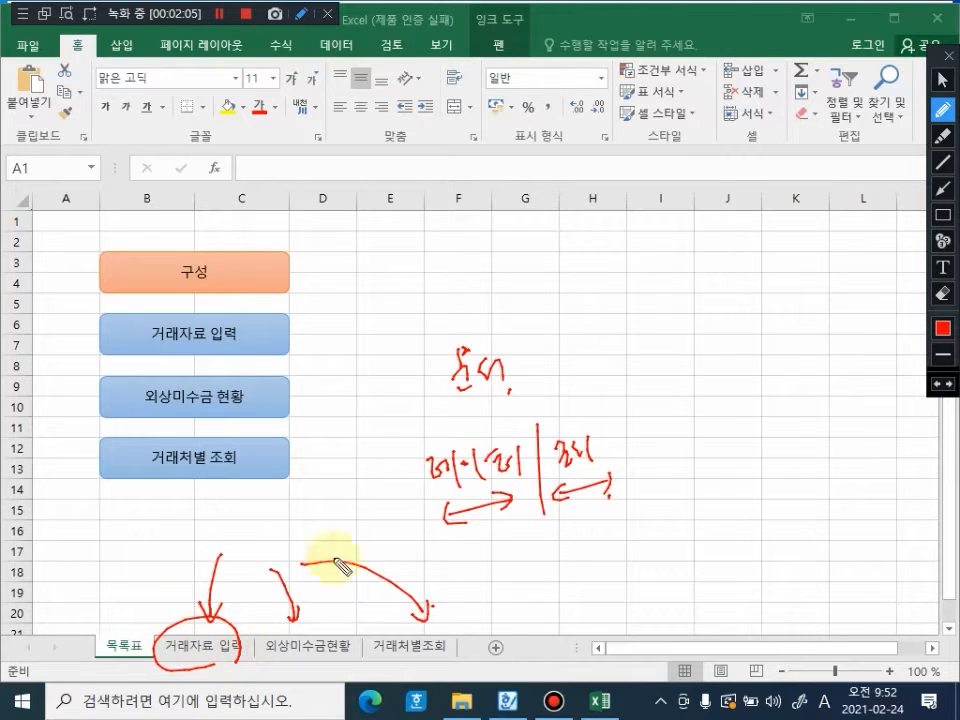
drag(410, 498, 214, 606)
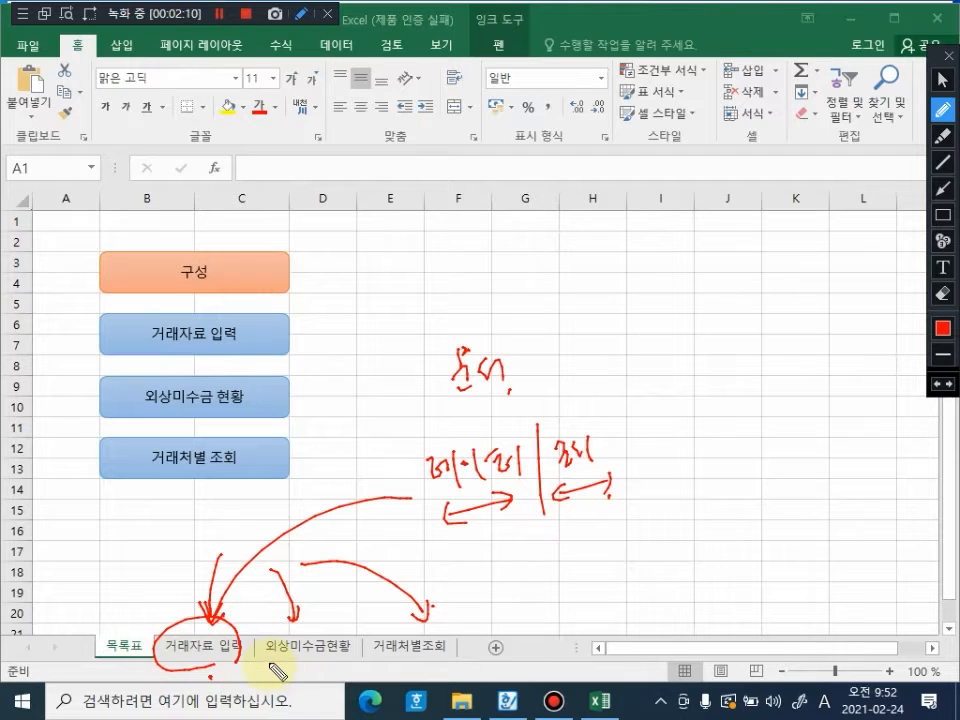
drag(268, 660, 422, 660)
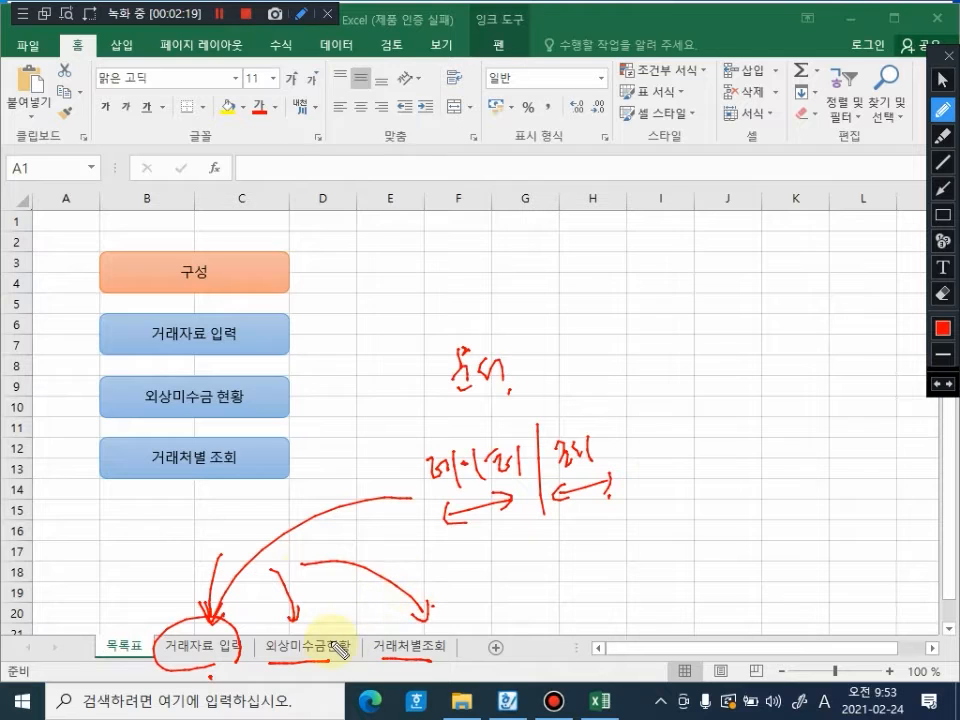
key(Escape)
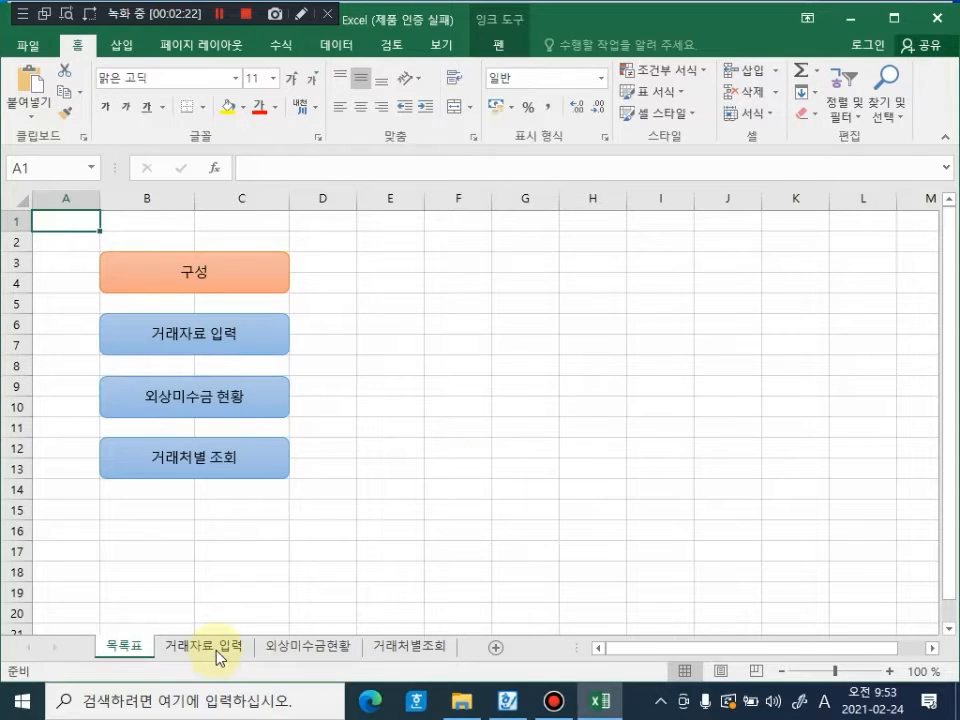
Step: On the 거래자료 입력 sheet, go through the entry table's columns one by one from 구분 to 잔액
click(217, 652)
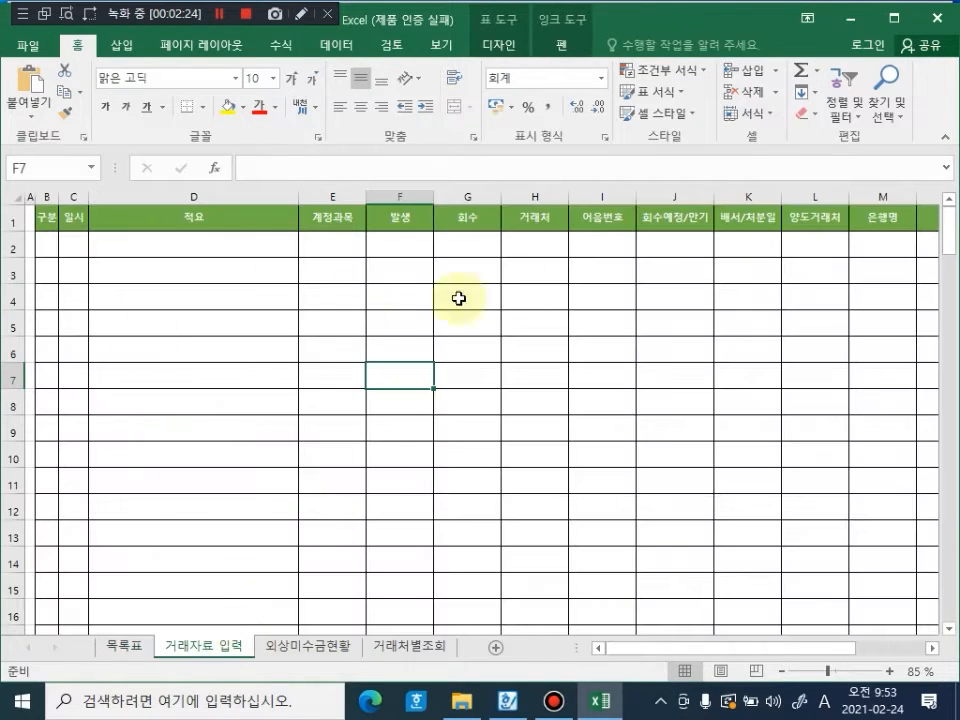
click(48, 245)
click(74, 243)
click(205, 242)
click(340, 243)
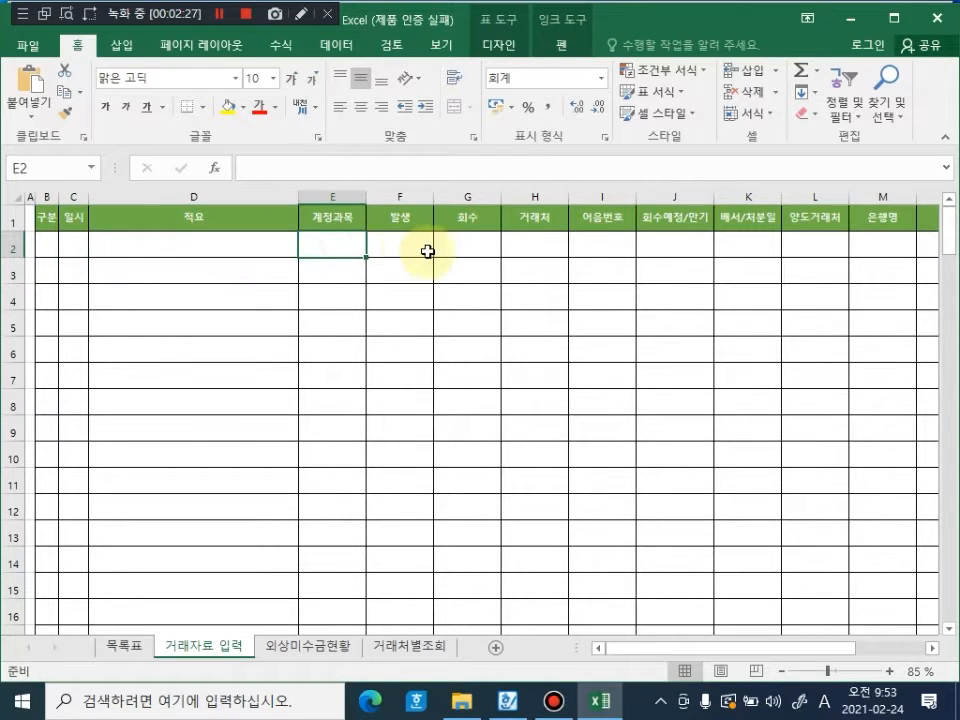
click(405, 243)
click(486, 243)
click(550, 243)
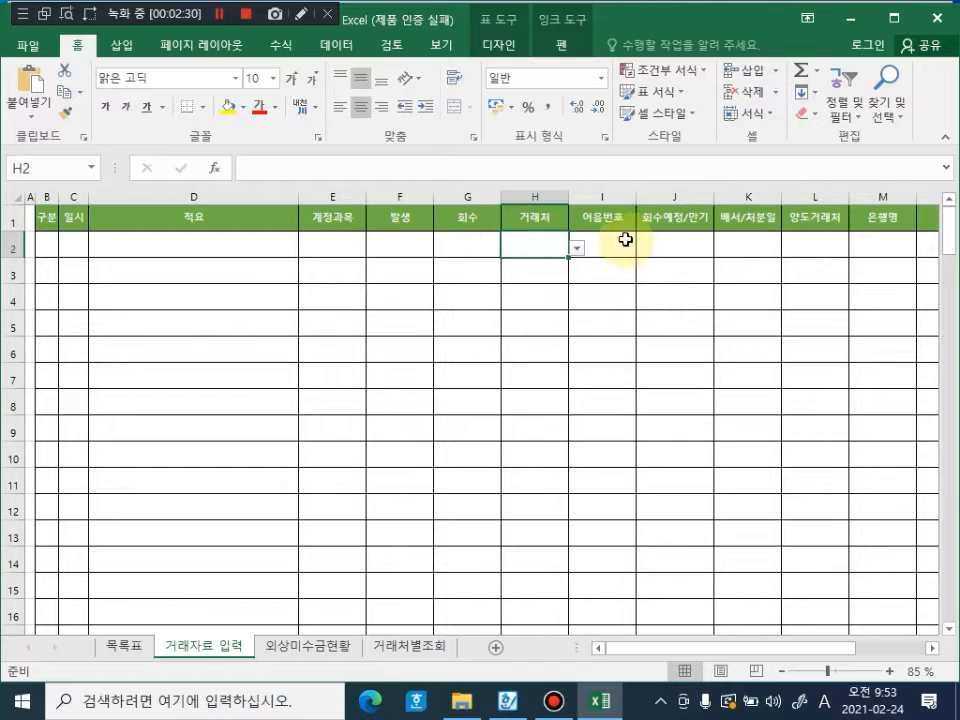
click(625, 241)
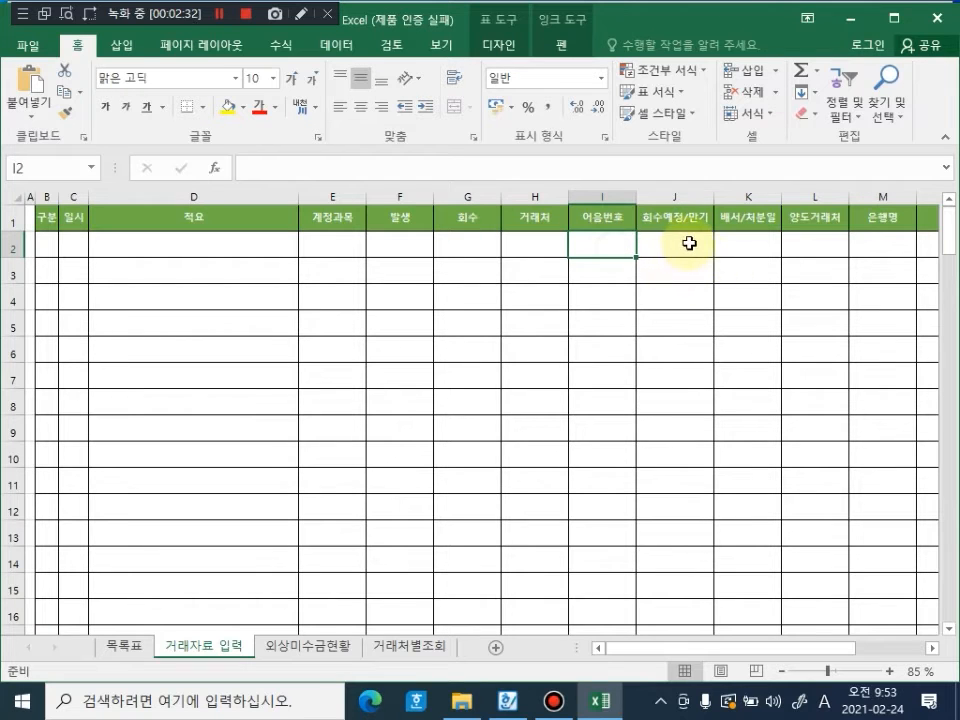
click(690, 243)
click(754, 241)
click(821, 245)
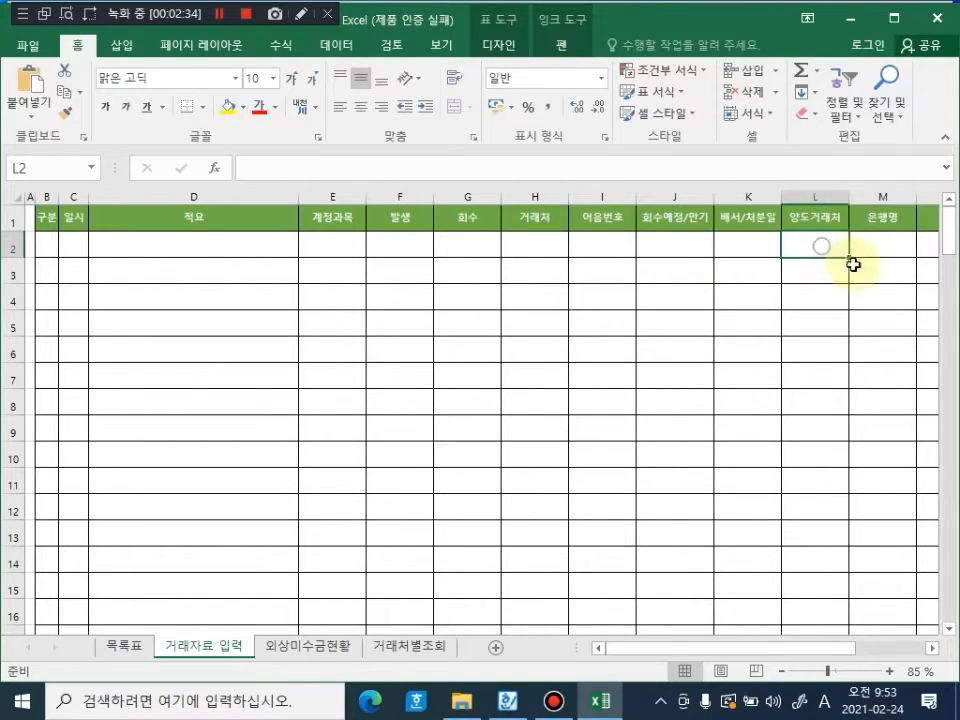
click(866, 250)
drag(857, 649, 926, 656)
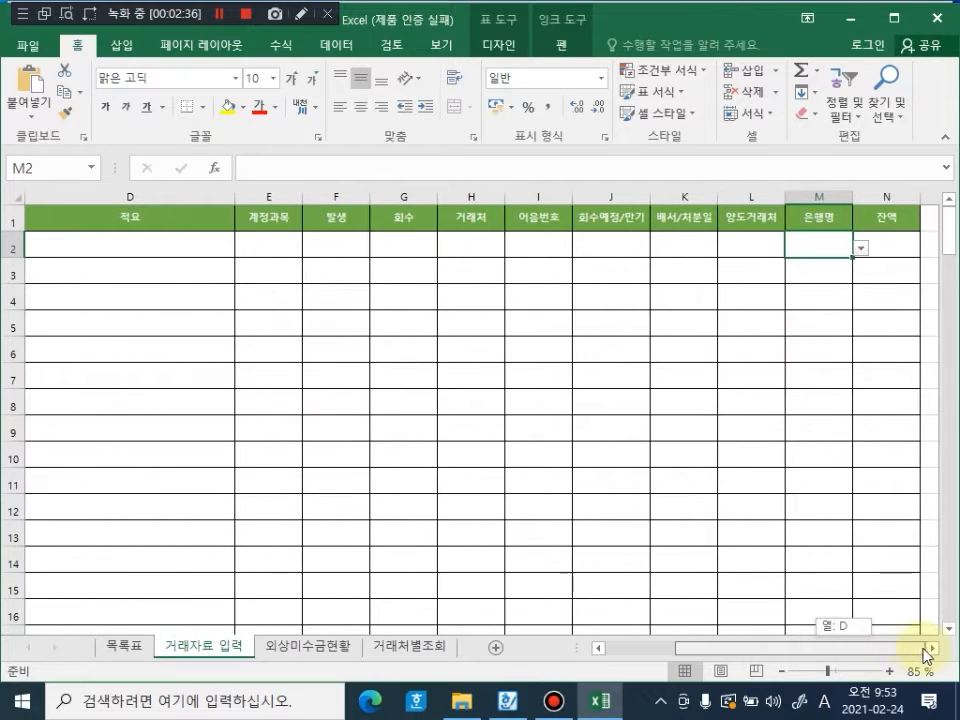
click(888, 220)
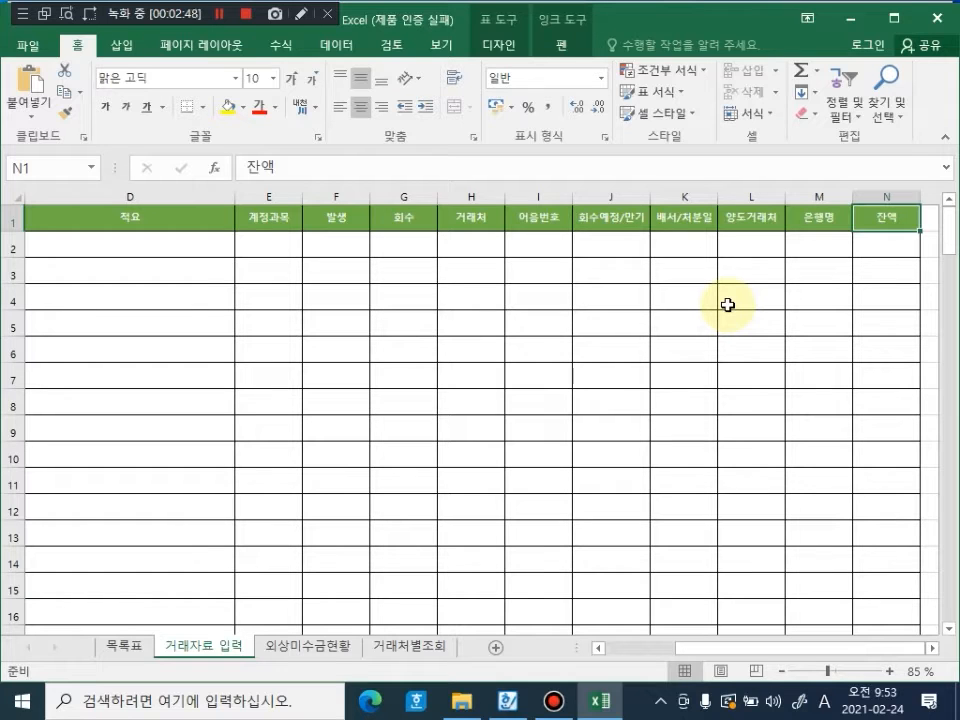
Step: Examine the note-related columns 어음번호, 회수예정/만기, 배서/처분일 and 양도거래처 of the entry table
click(538, 244)
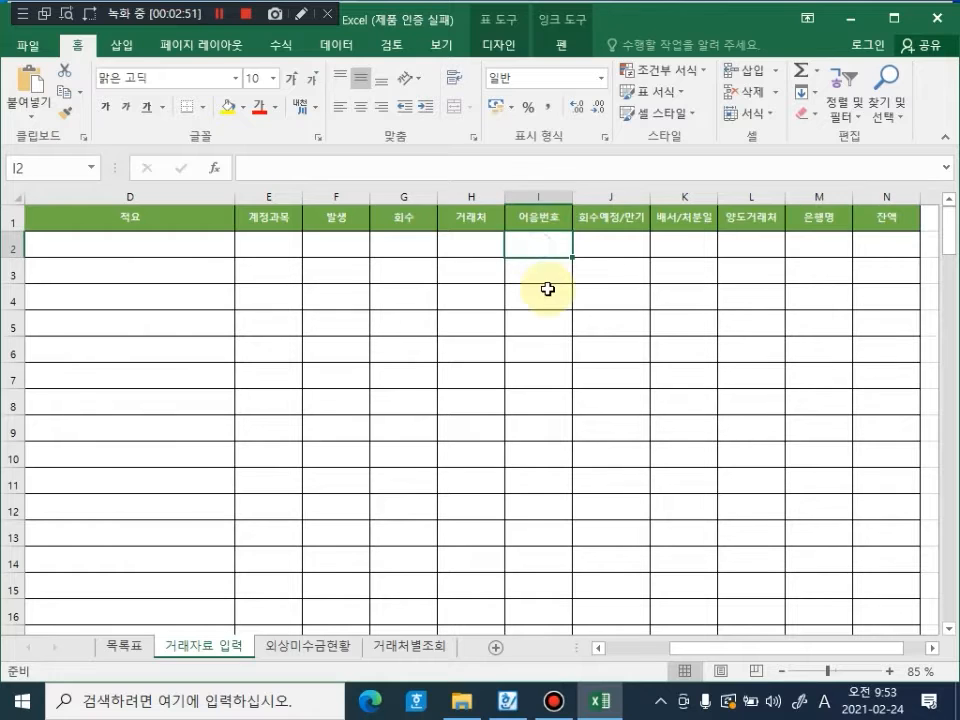
click(608, 244)
click(682, 245)
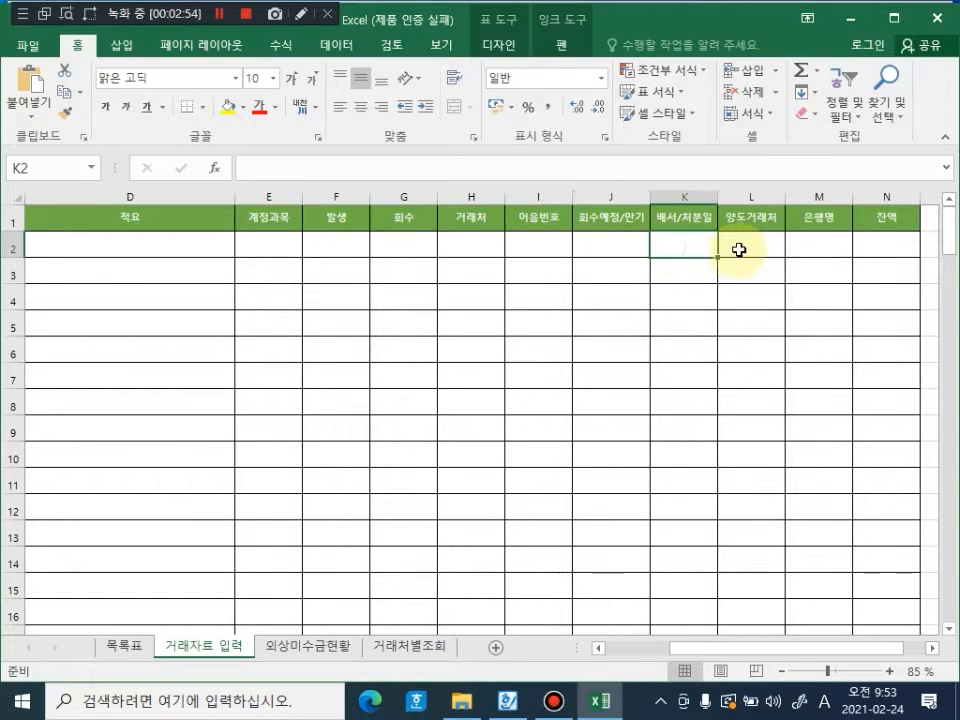
click(738, 250)
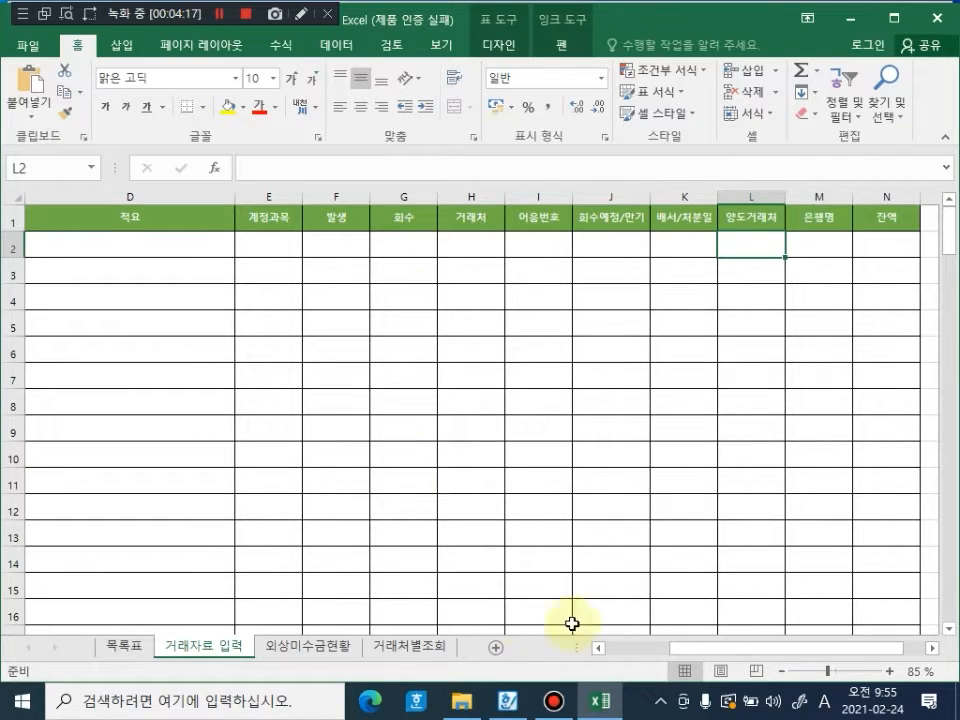
drag(733, 652, 388, 658)
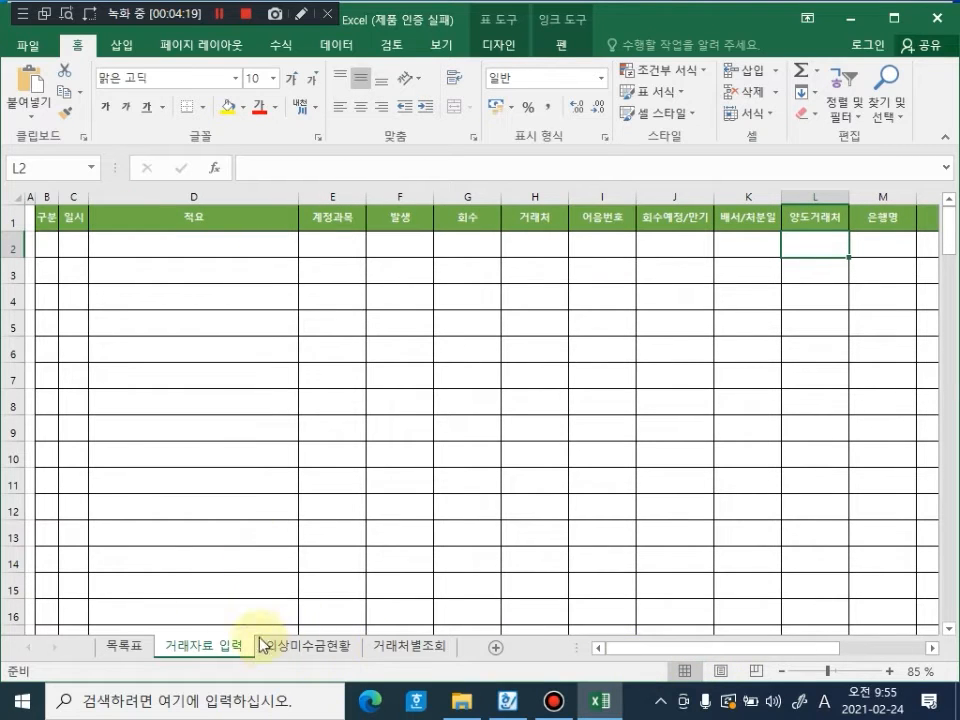
Step: On the 외상미수금현황 sheet, review the 거래처명 entries row by row and select the list range B6:C18
click(312, 647)
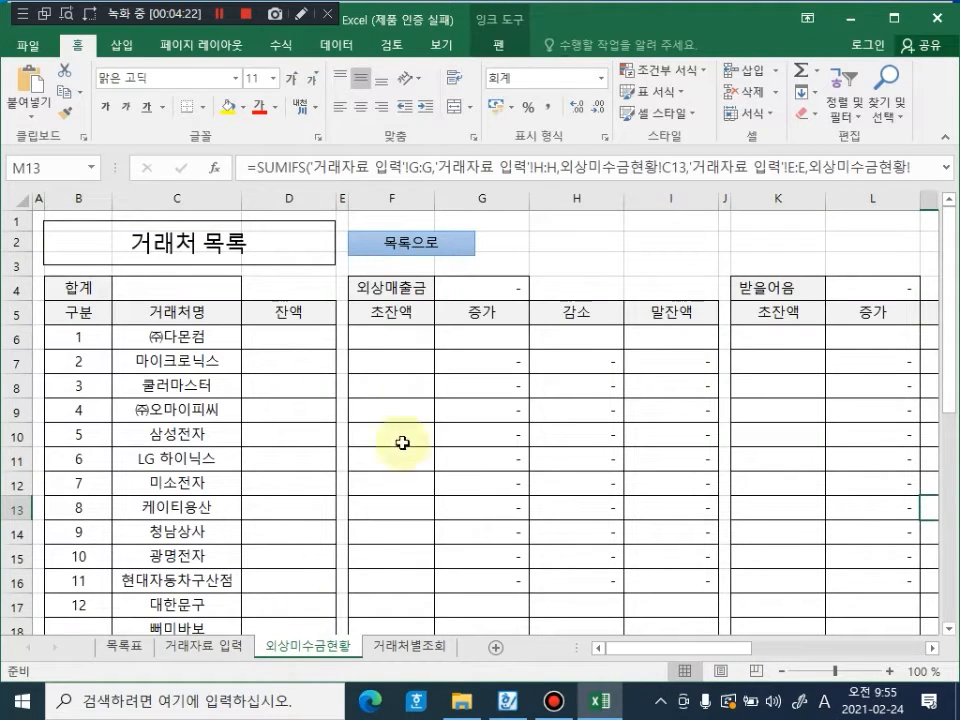
click(285, 336)
click(185, 334)
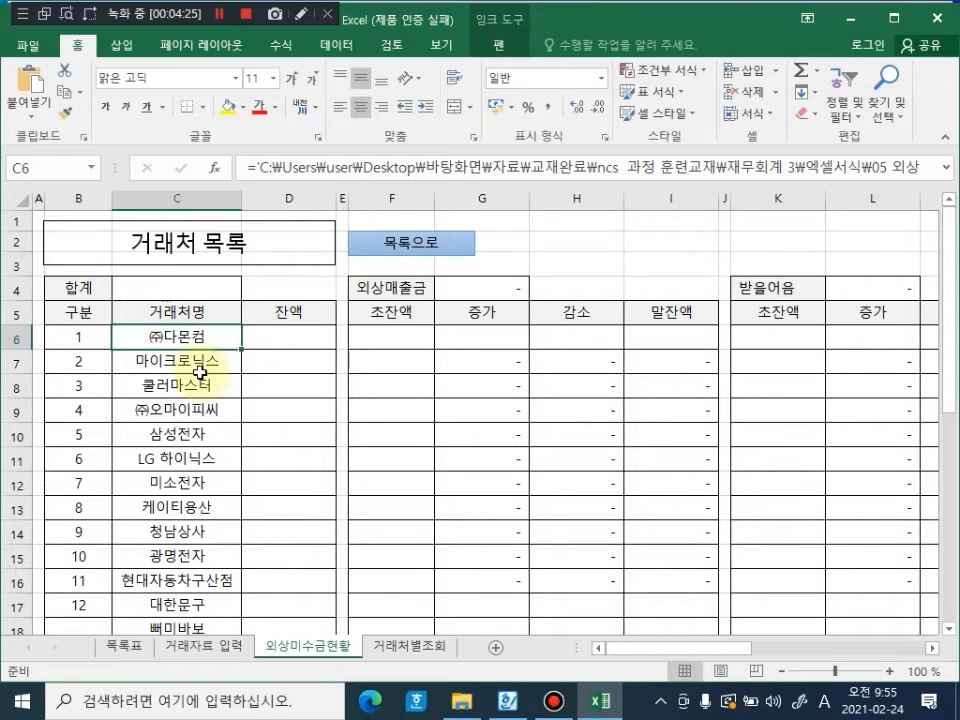
click(225, 363)
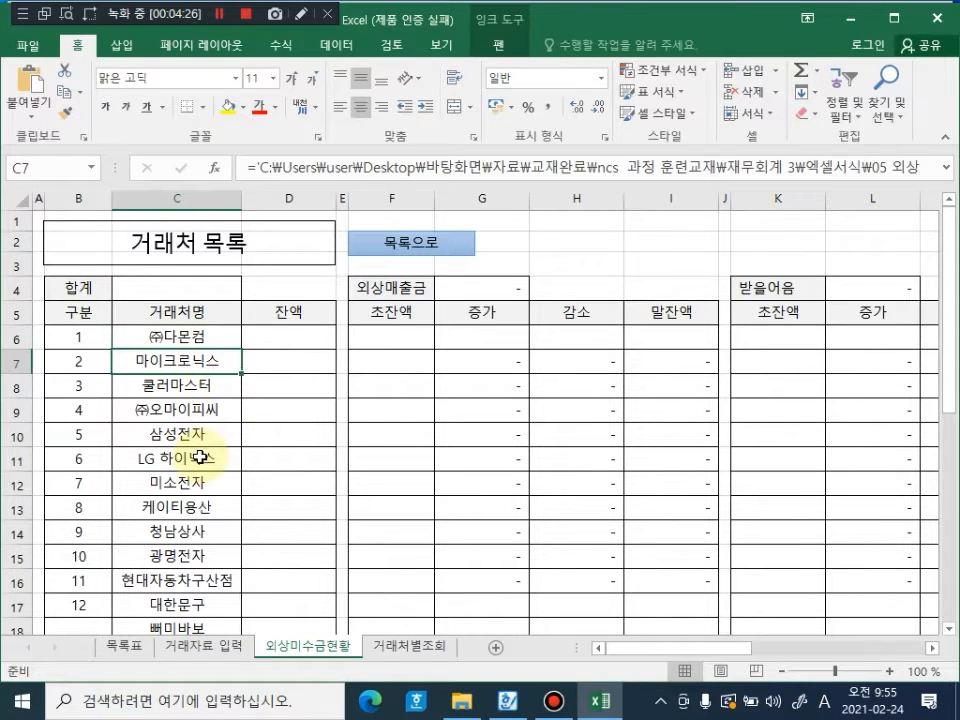
click(205, 386)
click(199, 412)
click(195, 436)
click(197, 460)
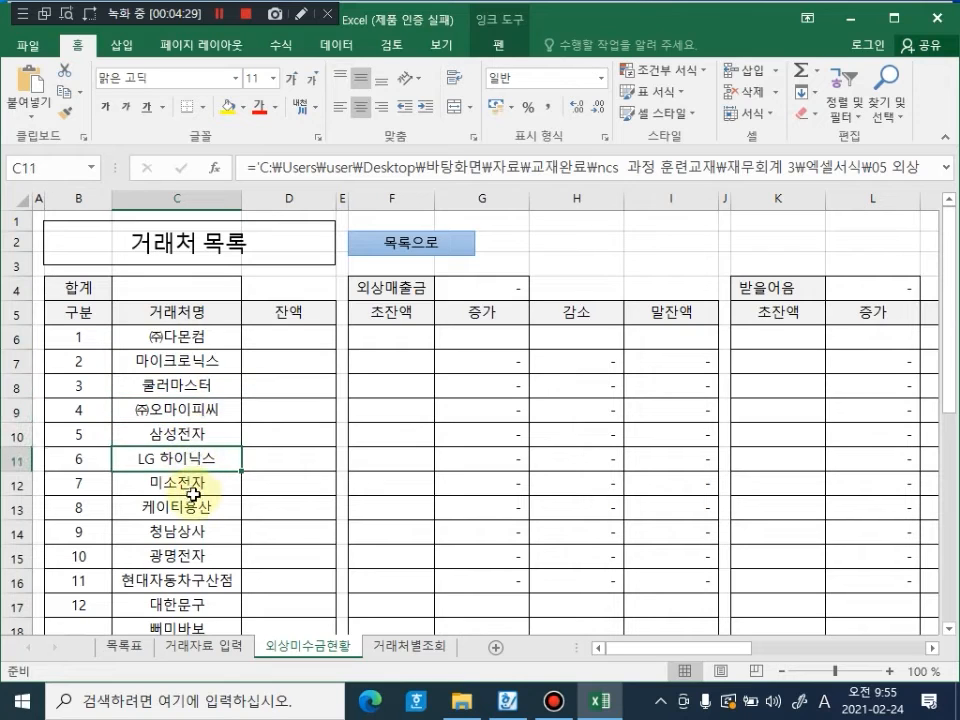
click(198, 484)
click(198, 508)
click(197, 535)
click(202, 557)
click(204, 582)
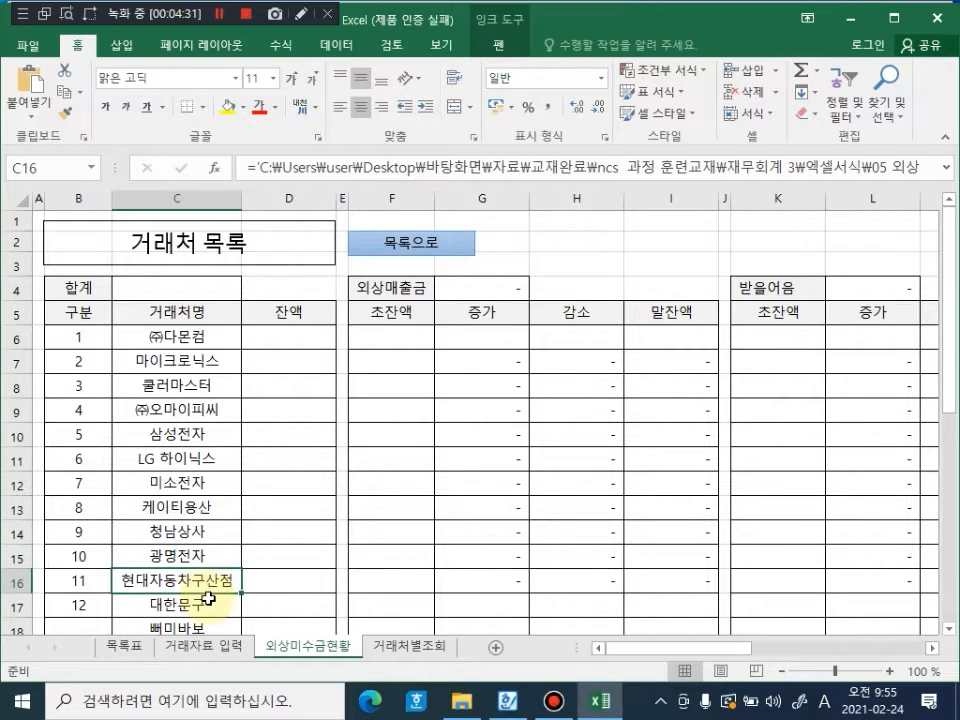
click(204, 604)
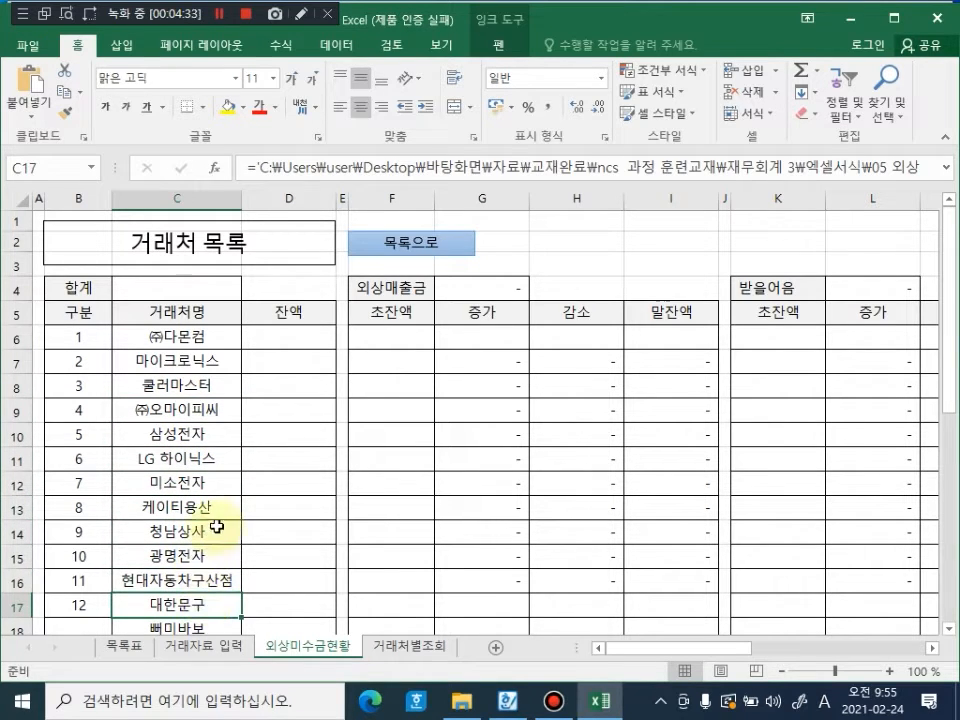
scroll(205, 445, down, 2)
scroll(205, 485, up, 1)
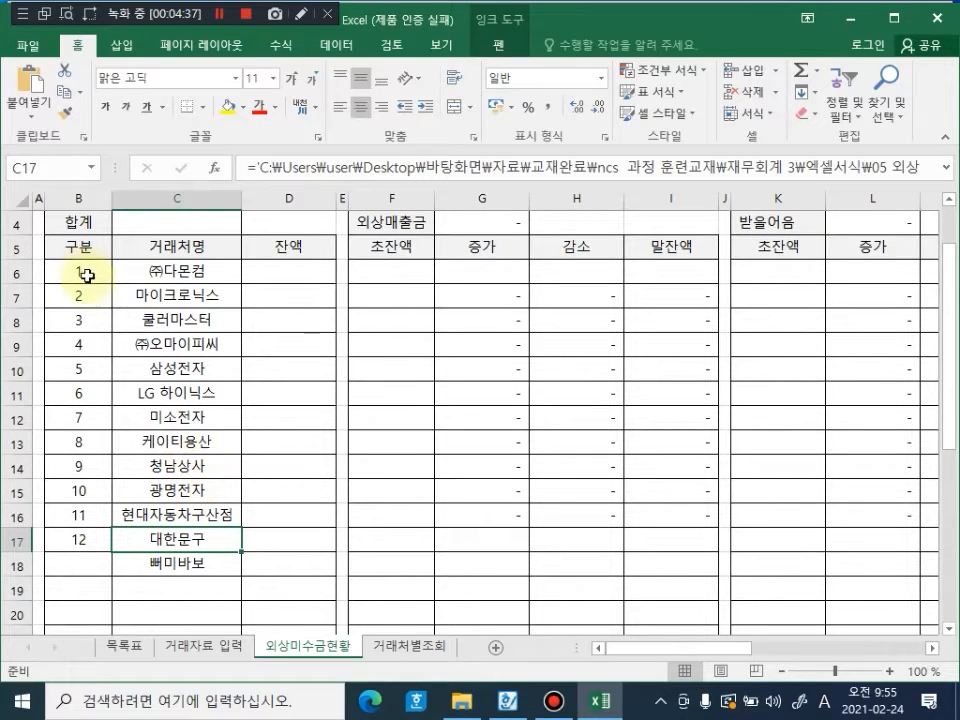
drag(86, 271, 221, 573)
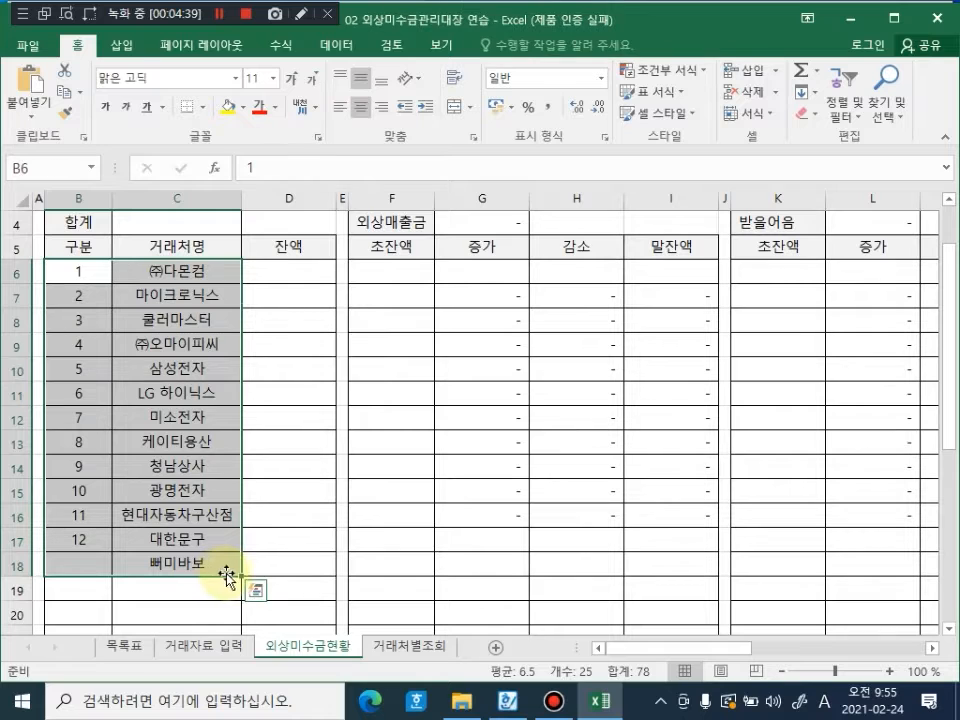
Step: Clear the selected numbers and customer names in B6:C18 of the 외상미수금현황 sheet
key(Delete)
click(248, 490)
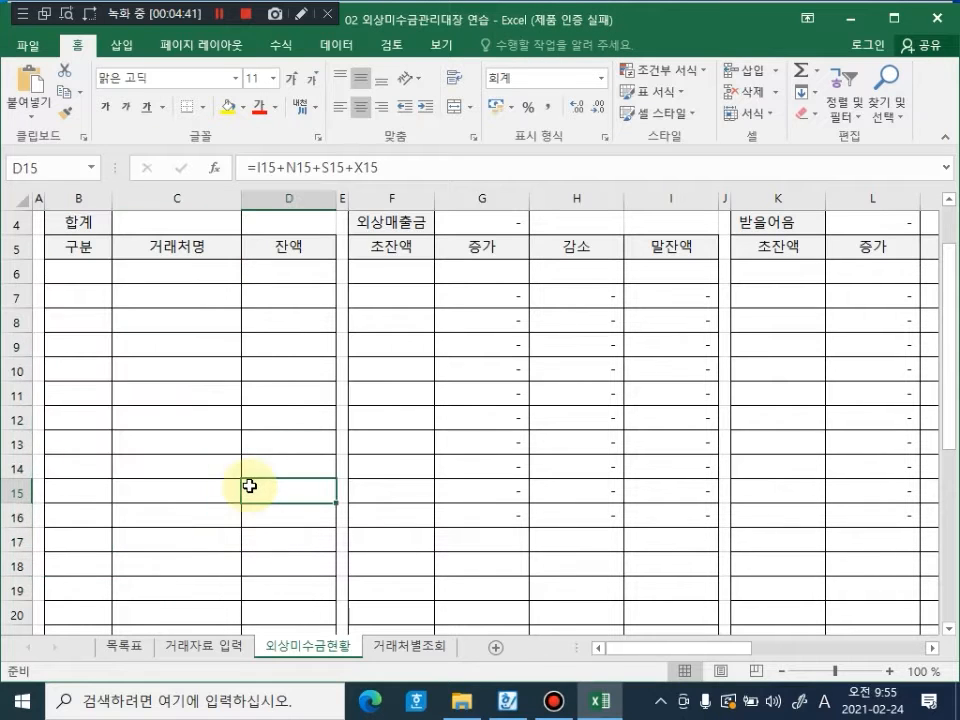
scroll(180, 456, up, 1)
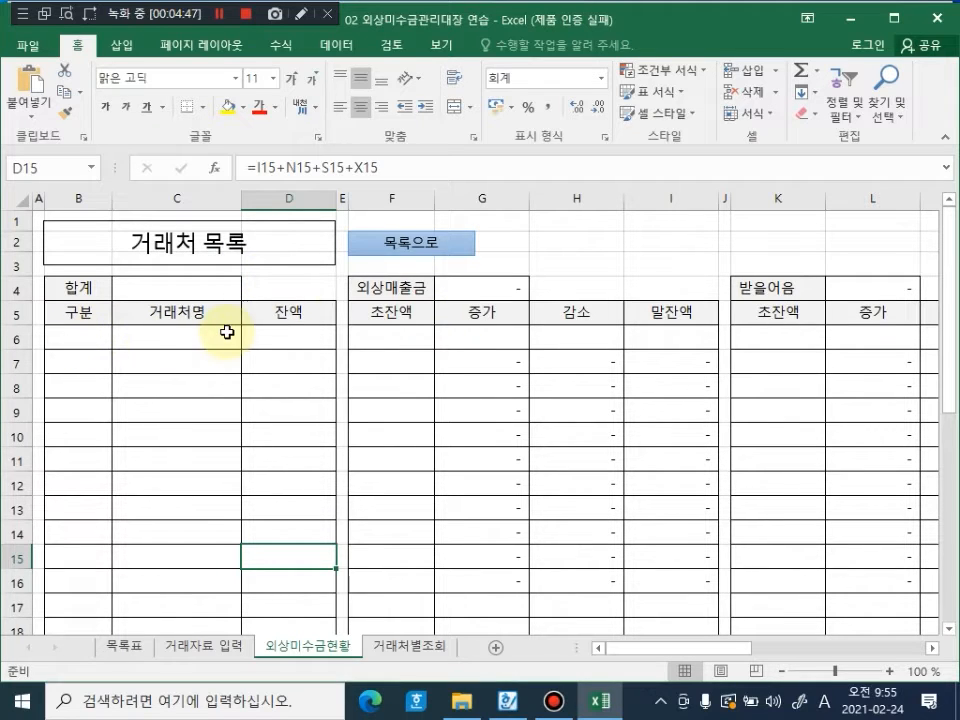
click(300, 14)
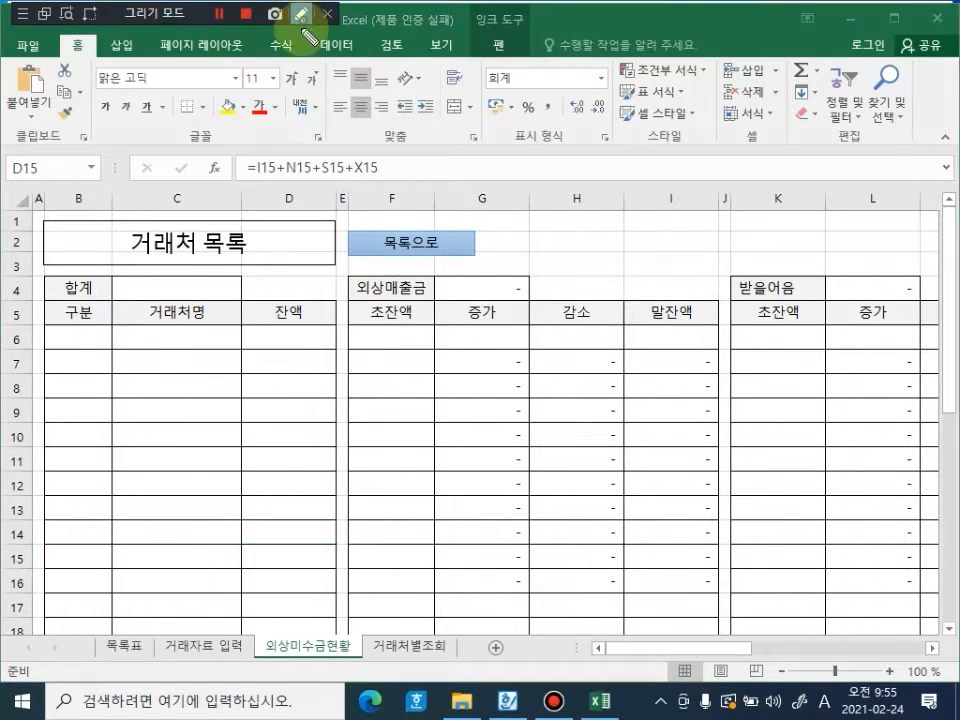
mouse_move(42, 366)
mouse_down()
mouse_move(40, 340)
mouse_move(150, 303)
mouse_move(353, 364)
mouse_move(64, 396)
mouse_up()
drag(104, 398, 108, 405)
mouse_move(340, 291)
mouse_down()
mouse_move(366, 262)
mouse_move(385, 272)
mouse_move(643, 242)
mouse_move(703, 286)
mouse_up()
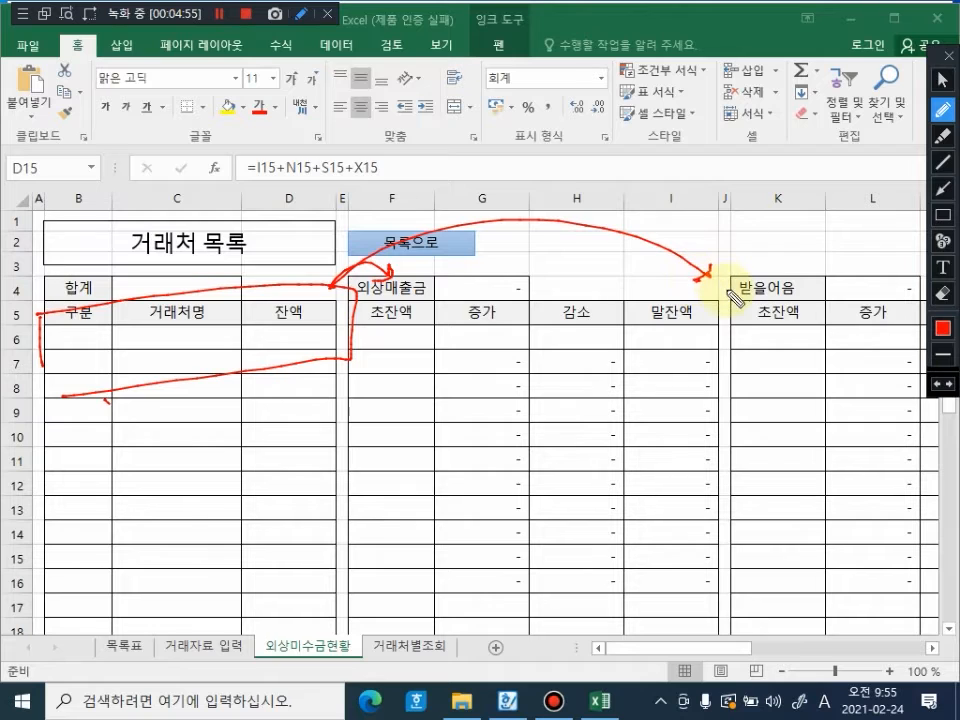
click(727, 291)
drag(537, 439, 570, 417)
drag(820, 416, 808, 440)
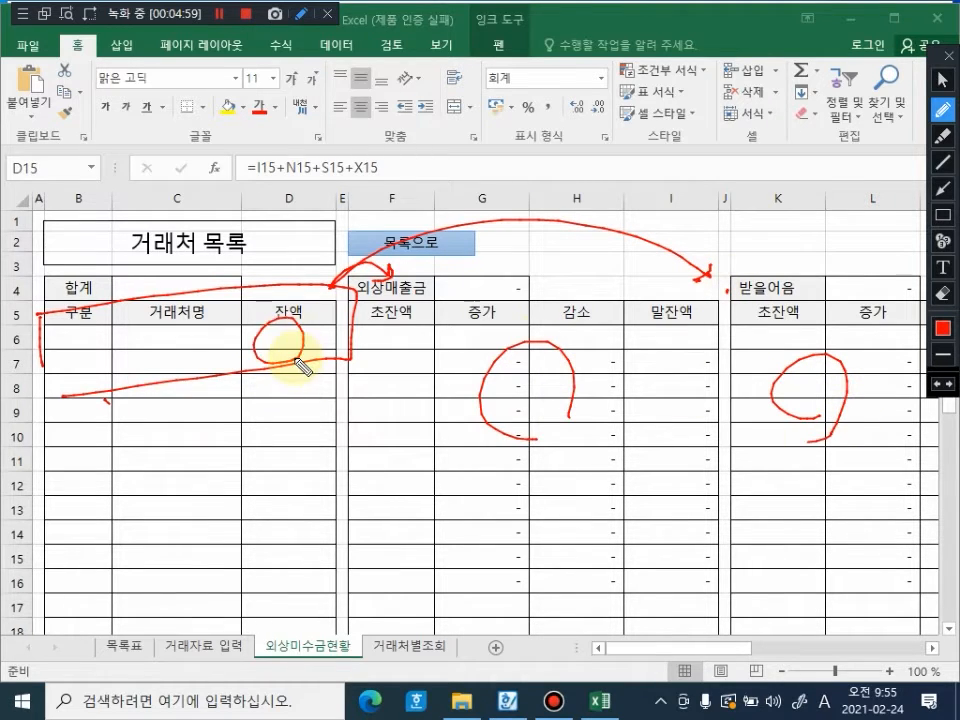
drag(298, 352, 300, 324)
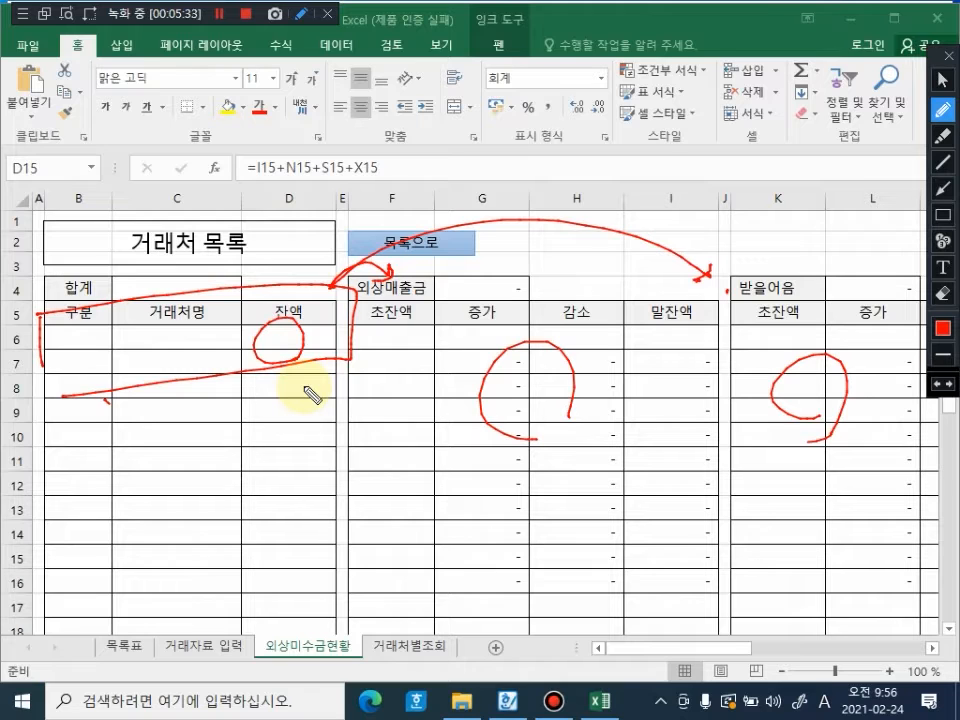
key(Escape)
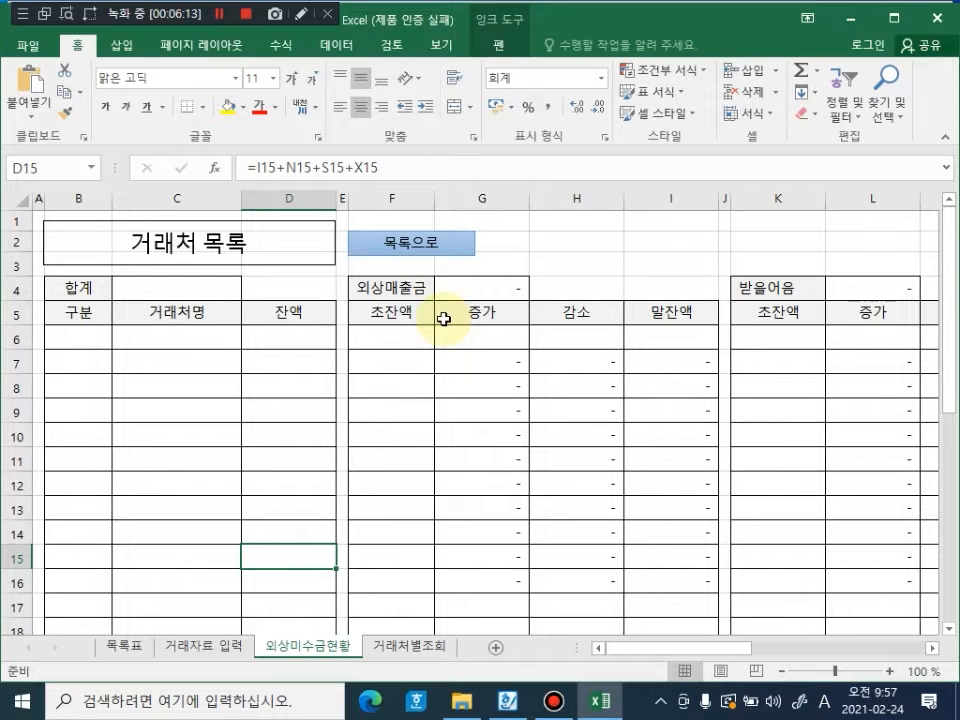
Step: Minimize the ledger workbook, open 01 거래처 목록표 from the folder, and select its first 거래처명 entry in C7
click(851, 20)
click(272, 228)
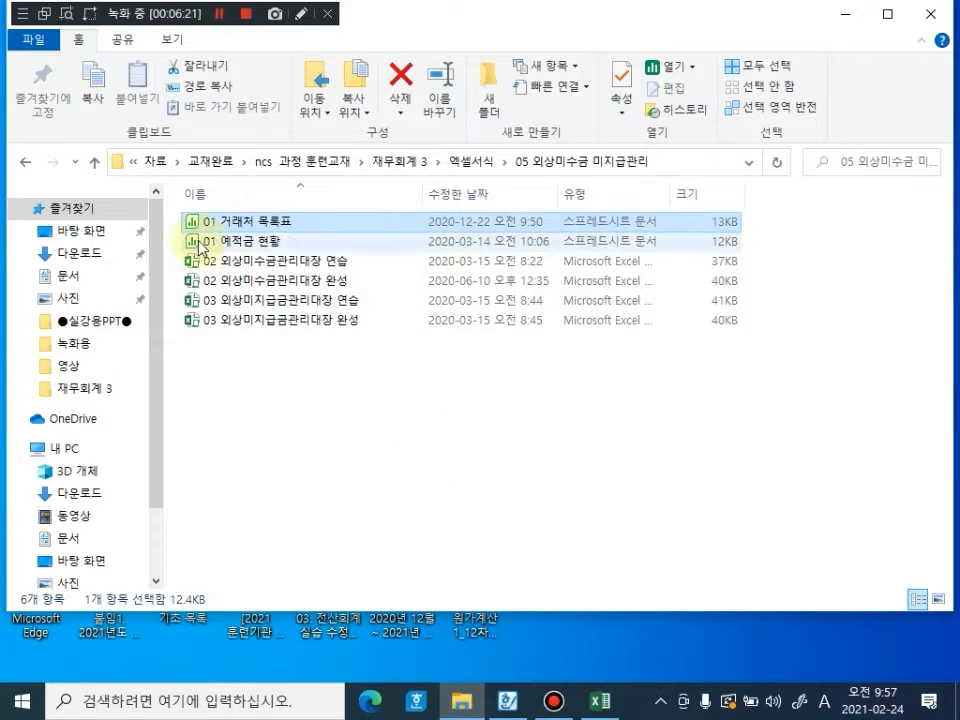
double_click(256, 230)
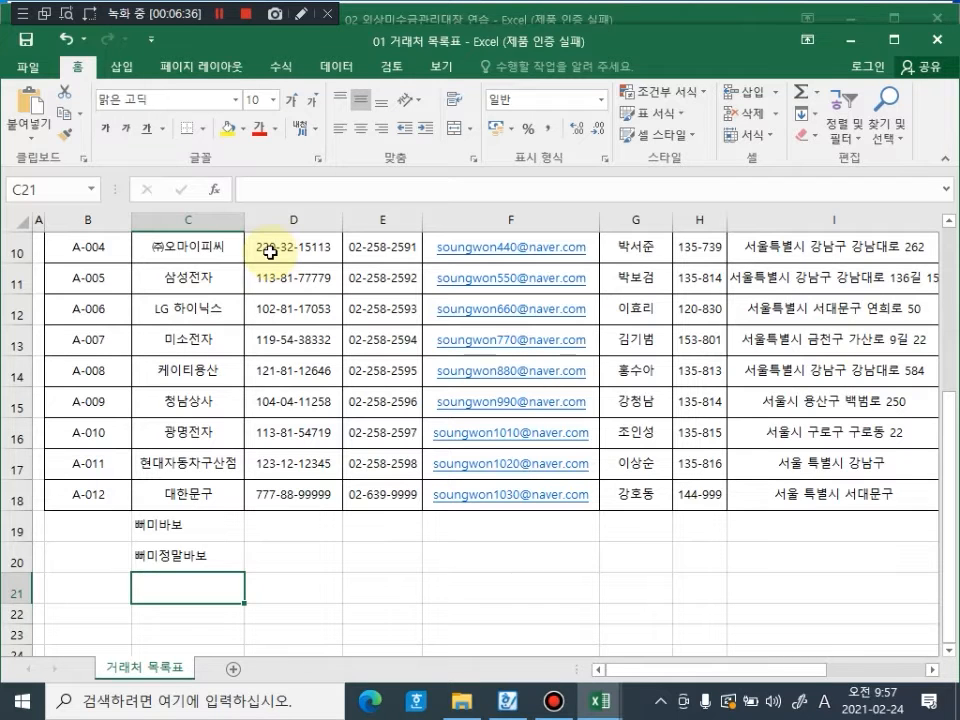
scroll(345, 320, up, 3)
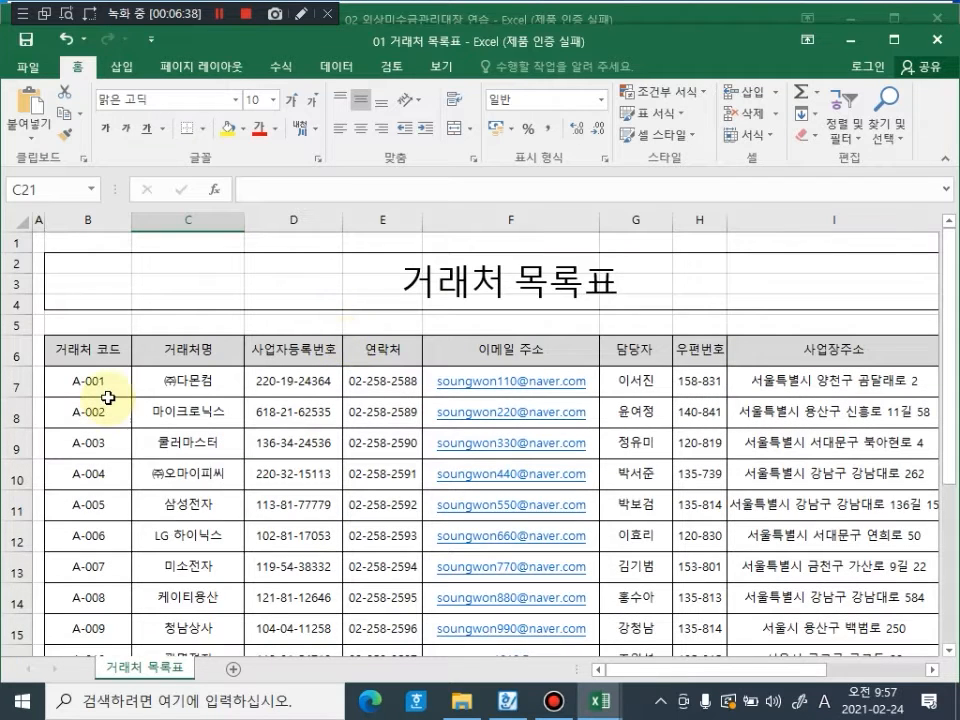
click(180, 385)
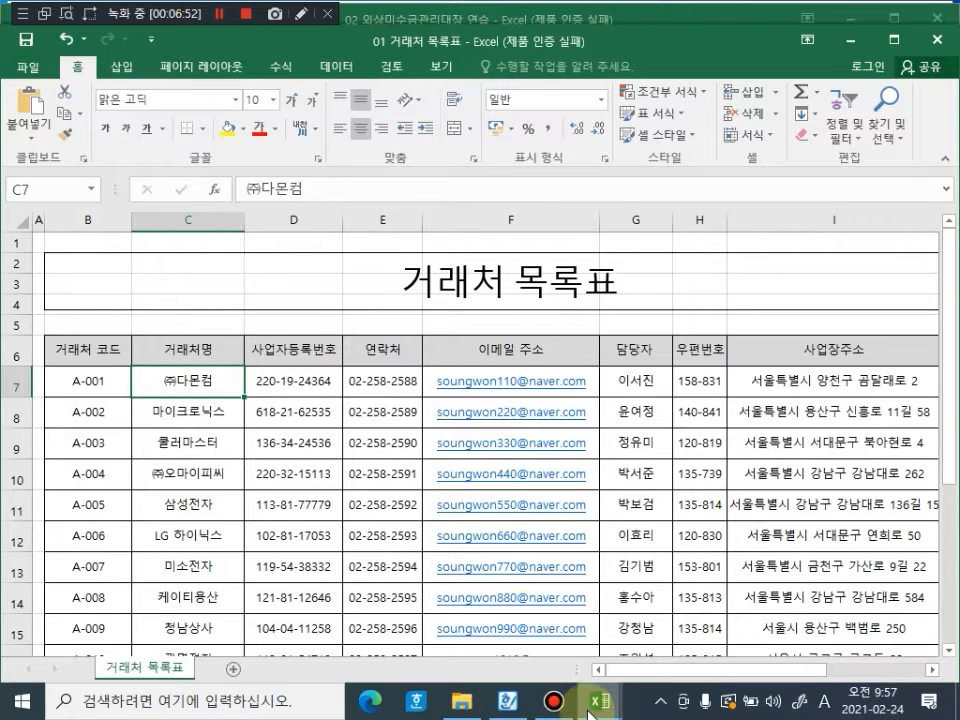
key(ctrl+alt+d)
mouse_move(633, 489)
mouse_down()
mouse_move(634, 470)
mouse_move(604, 665)
mouse_move(636, 653)
mouse_up()
key(Escape)
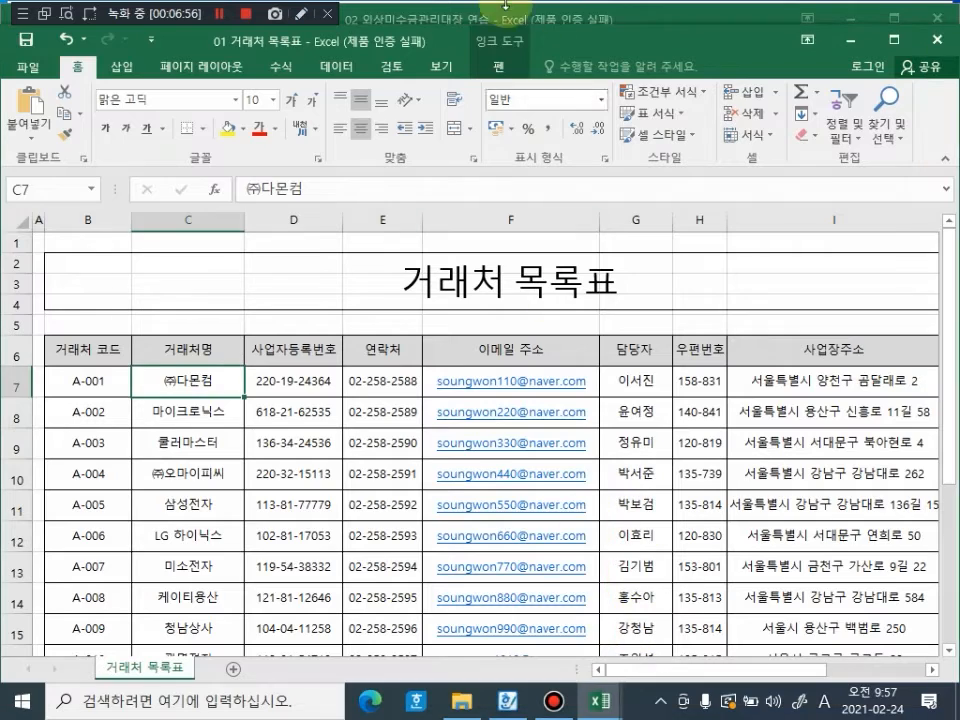
Step: Return to the 02 외상미수금관리대장 연습 workbook and begin a formula in cell C6 of the 외상미수금현황 sheet
drag(597, 35, 596, 19)
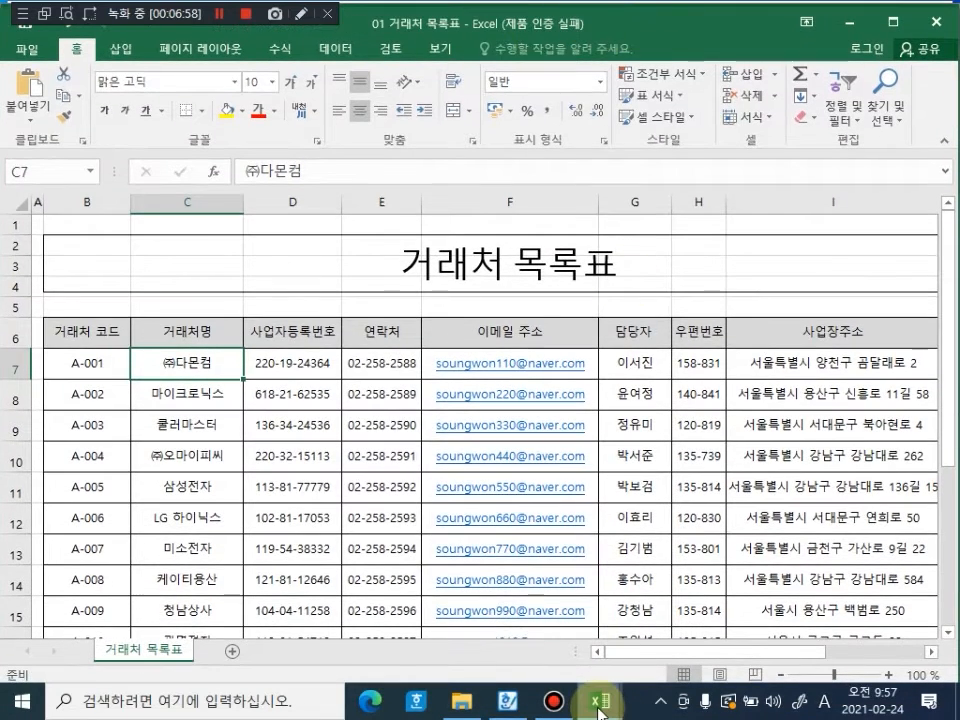
mouse_move(598, 705)
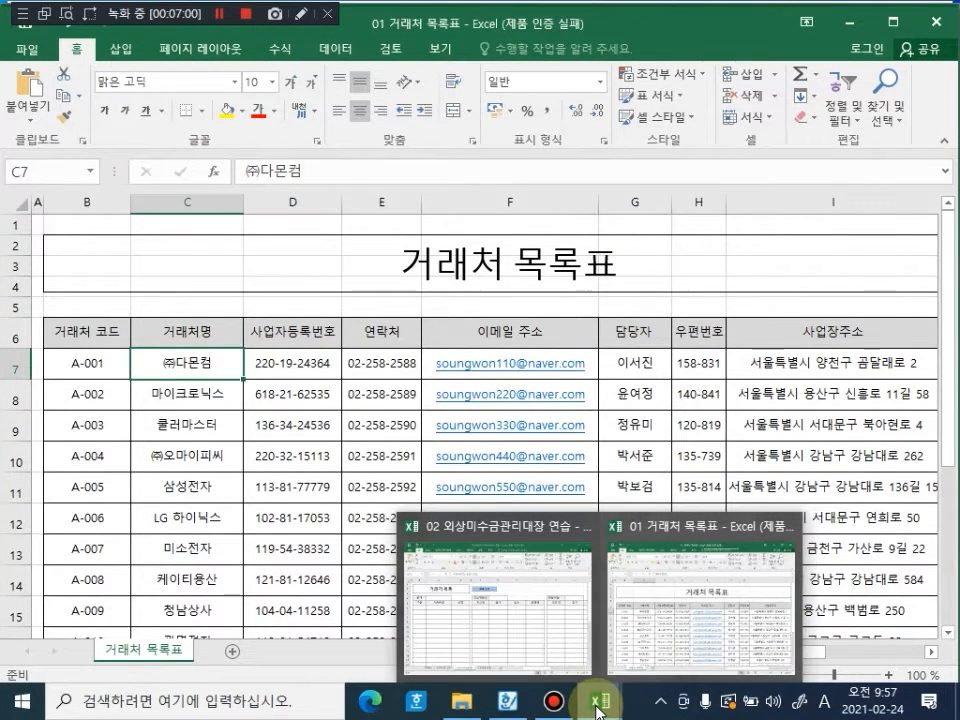
mouse_move(516, 614)
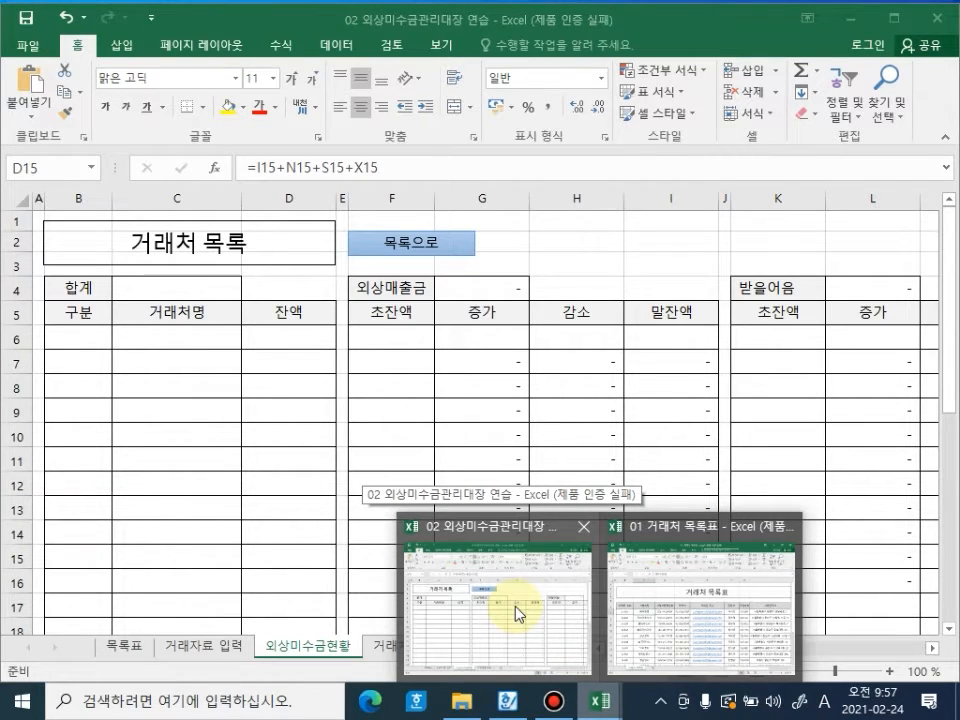
click(514, 613)
click(151, 333)
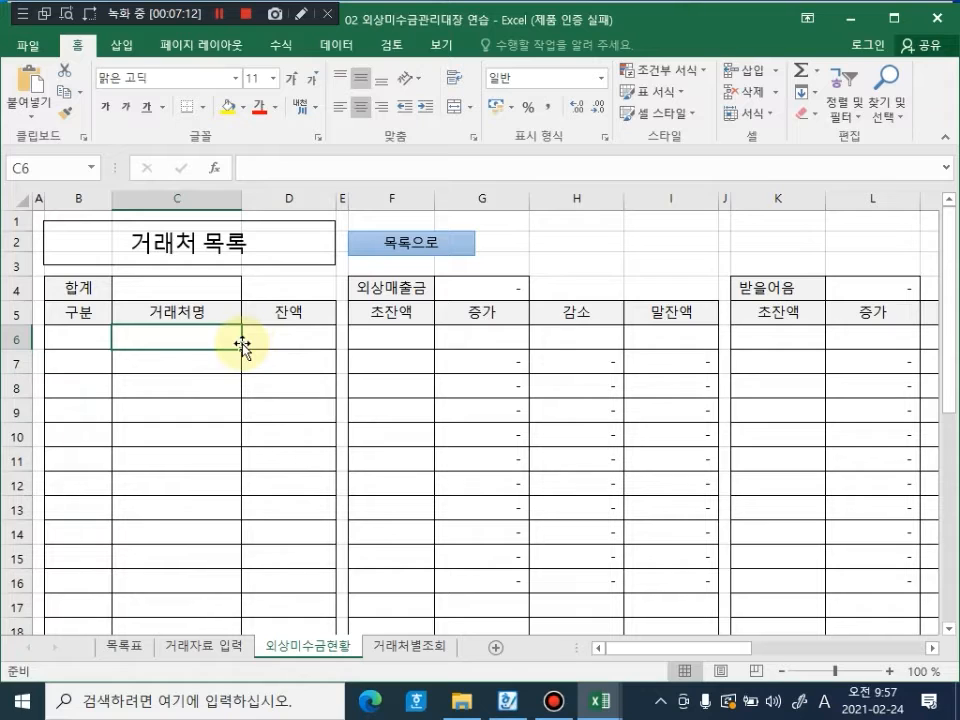
text(=)
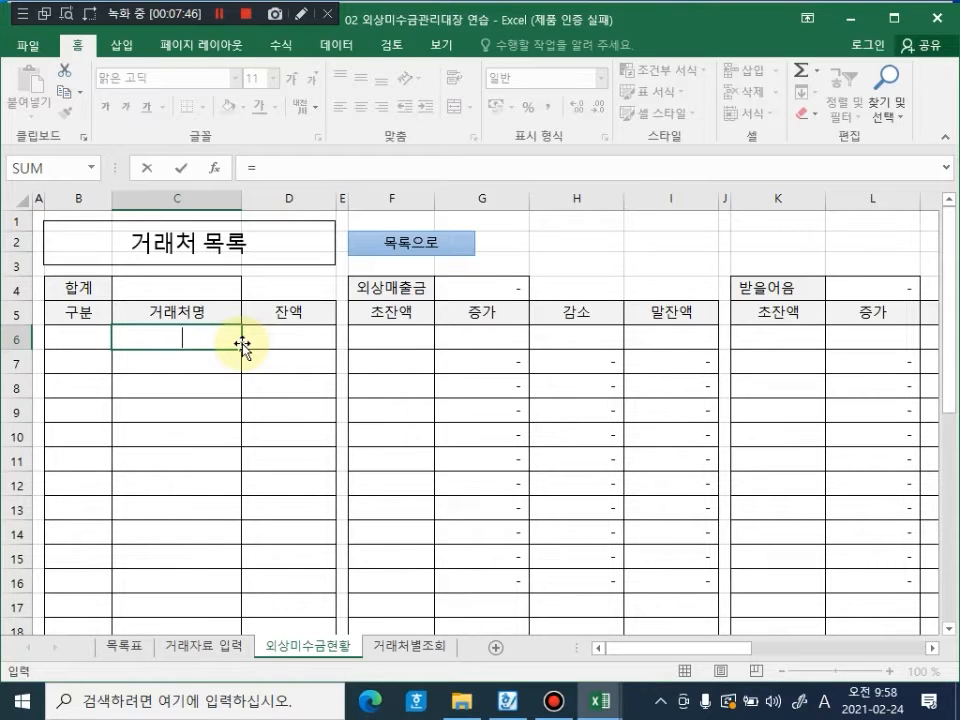
click(303, 15)
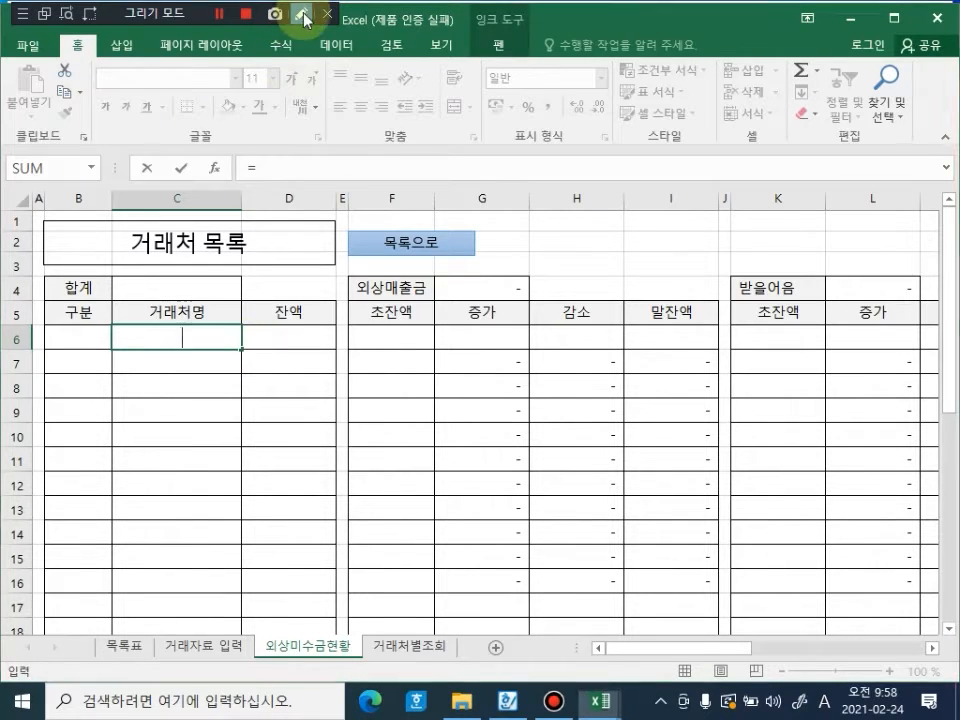
mouse_move(279, 190)
mouse_down()
mouse_move(281, 151)
mouse_move(267, 201)
mouse_up()
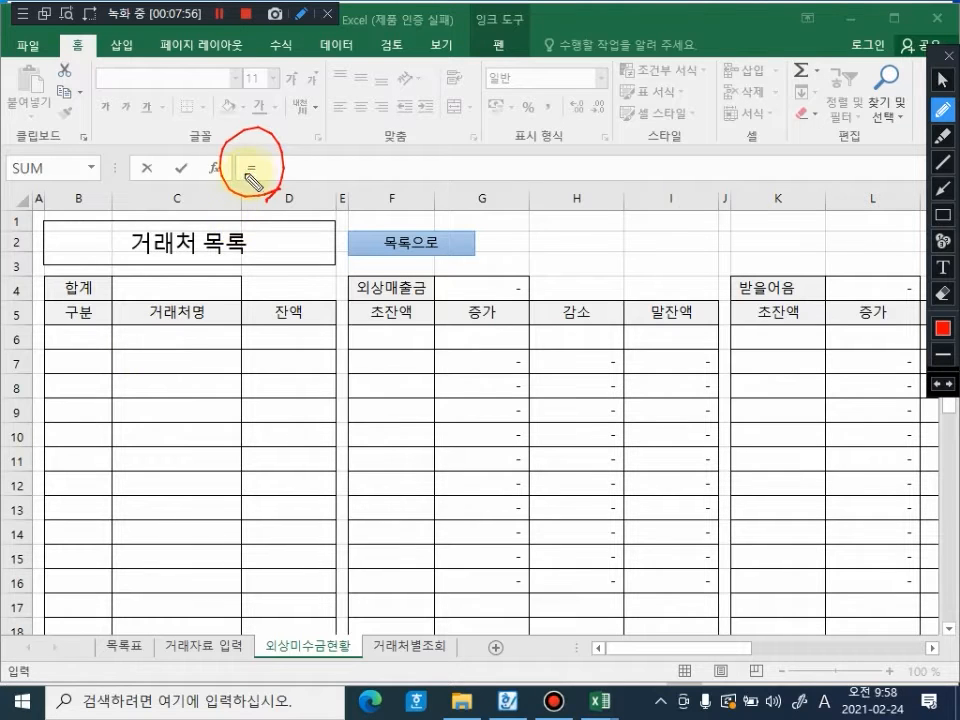
drag(245, 176, 272, 172)
mouse_move(246, 186)
mouse_down()
mouse_move(268, 183)
mouse_move(246, 142)
mouse_move(268, 204)
mouse_up()
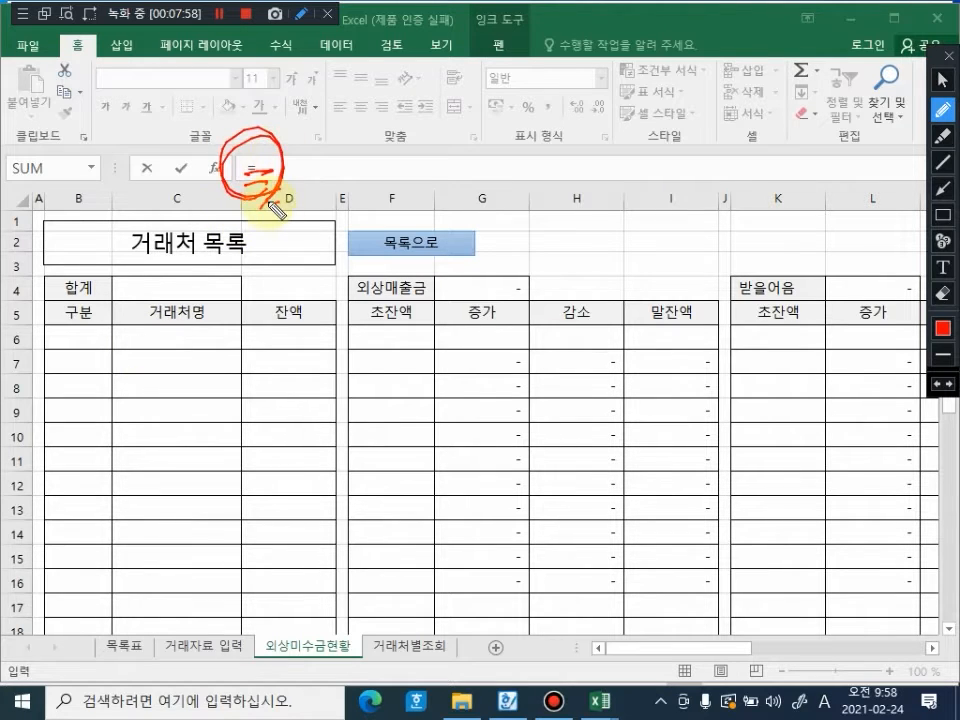
Step: Complete the C6 formula as a link to cell C7 of the 01 거래처 목록표 workbook
click(315, 171)
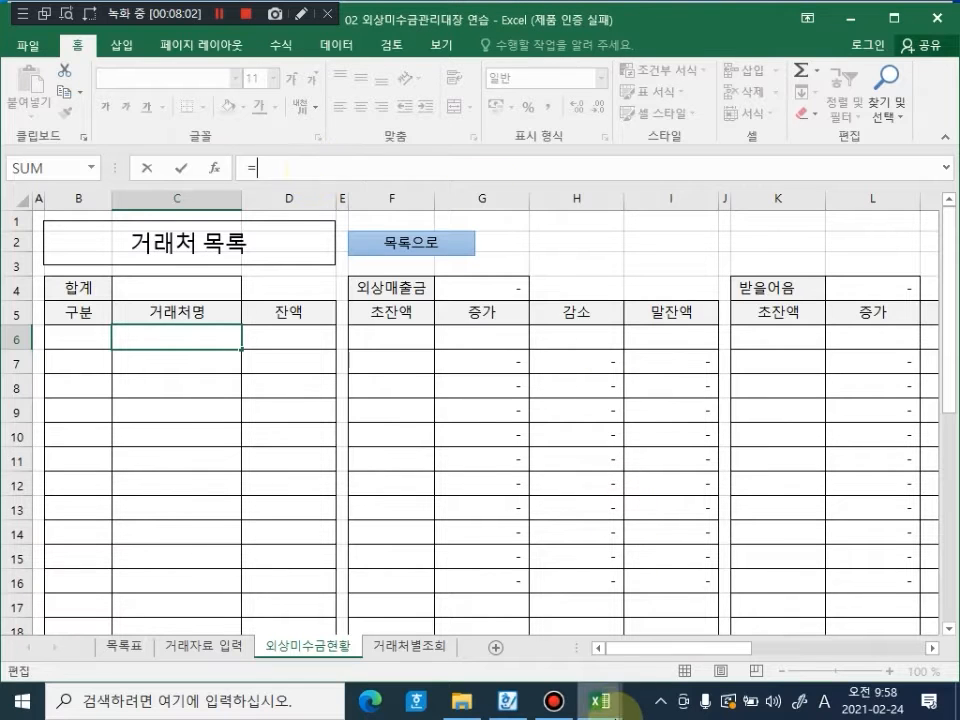
mouse_move(612, 712)
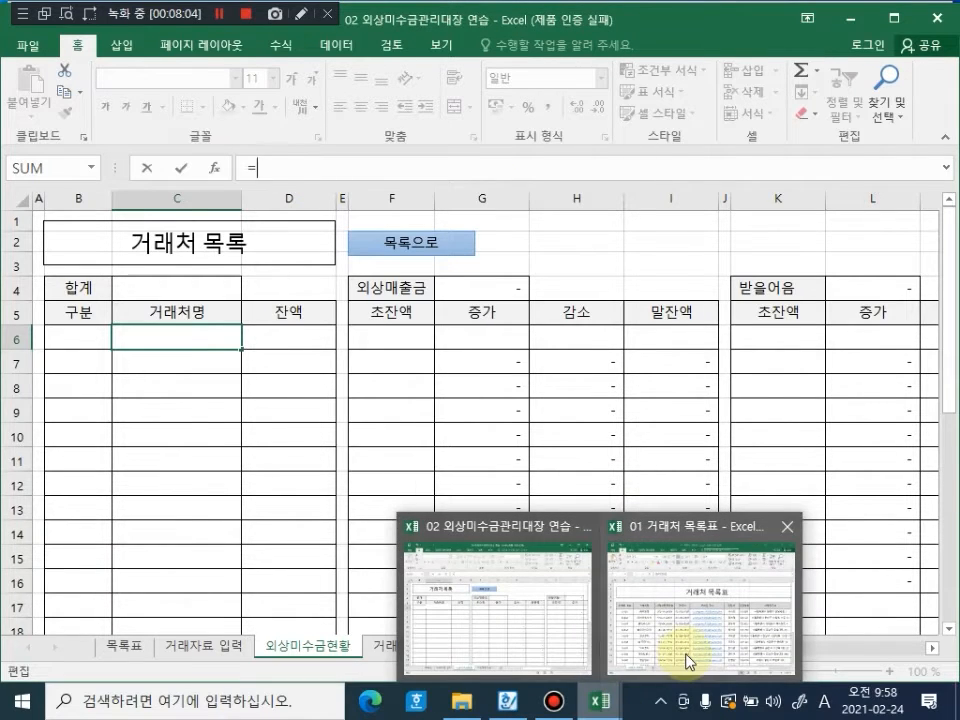
mouse_move(688, 660)
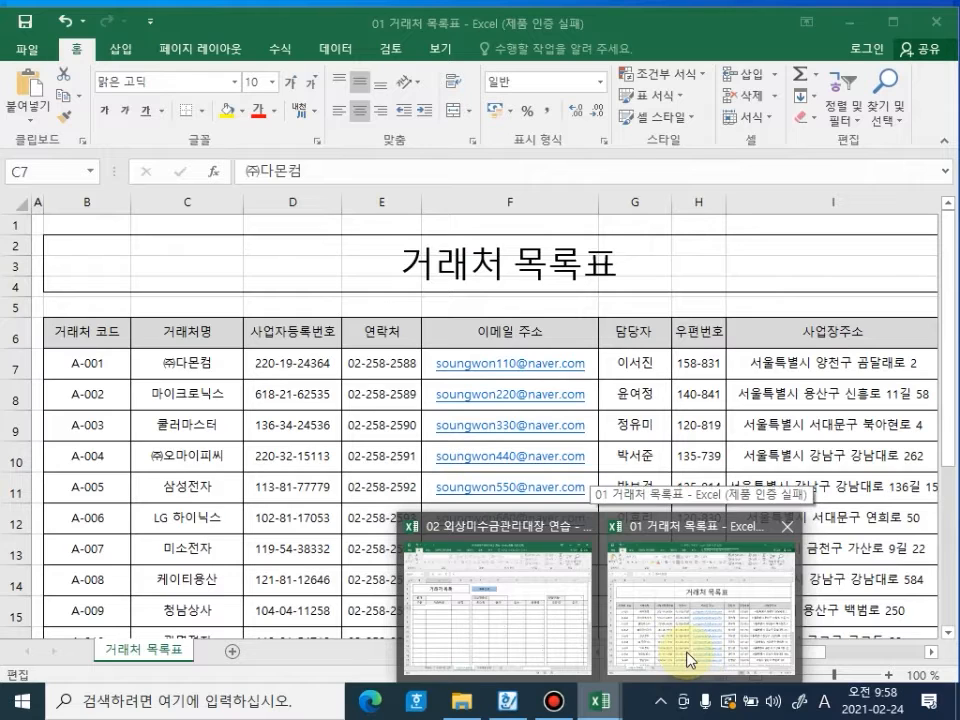
click(690, 656)
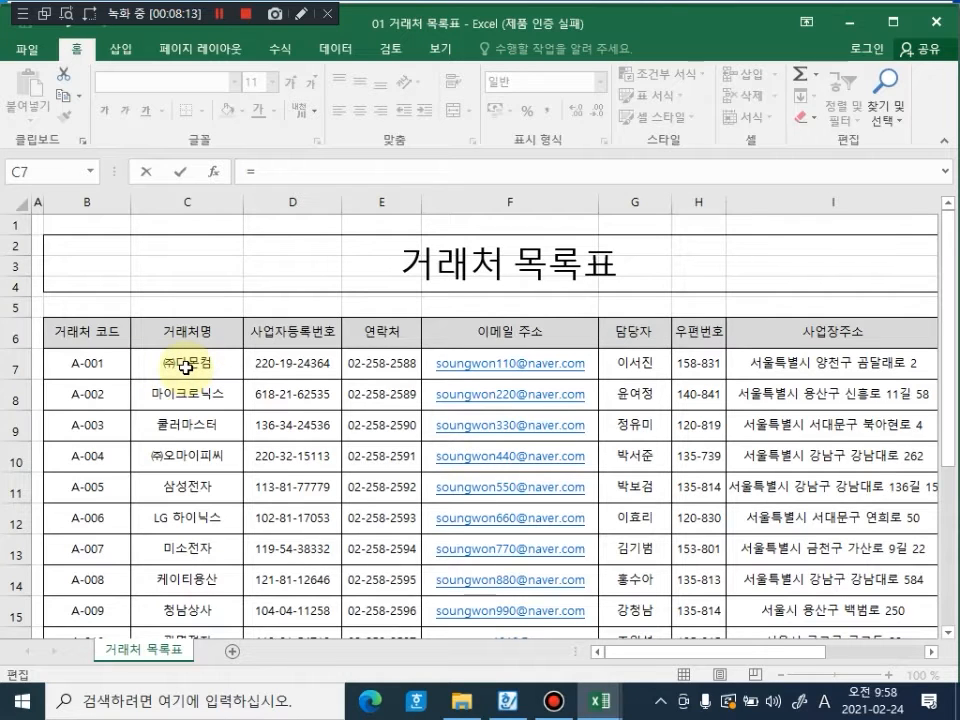
click(187, 366)
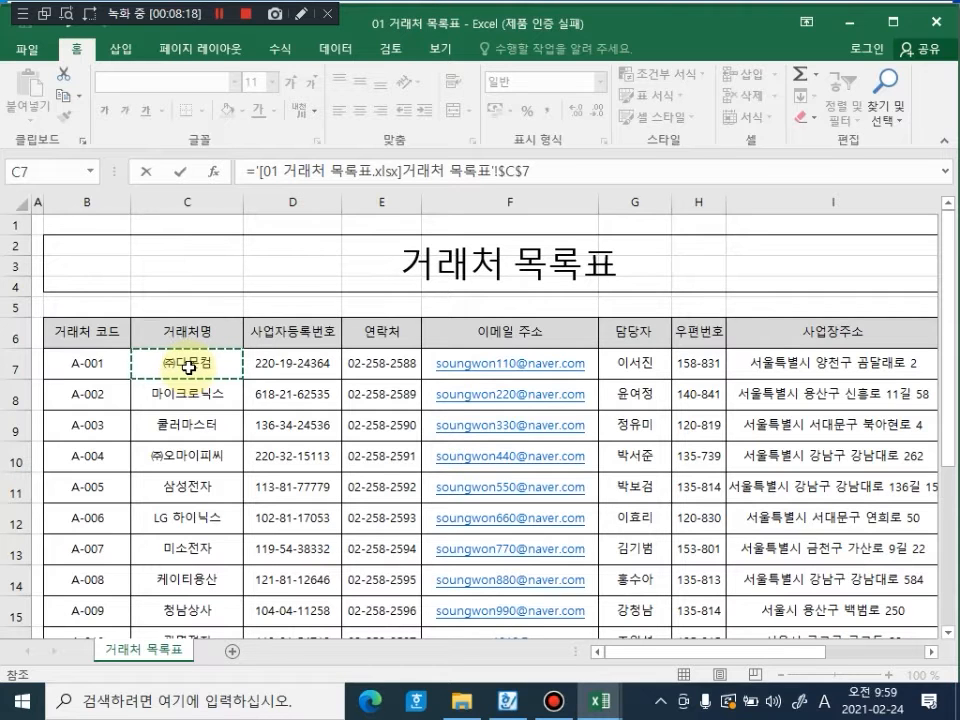
key(Return)
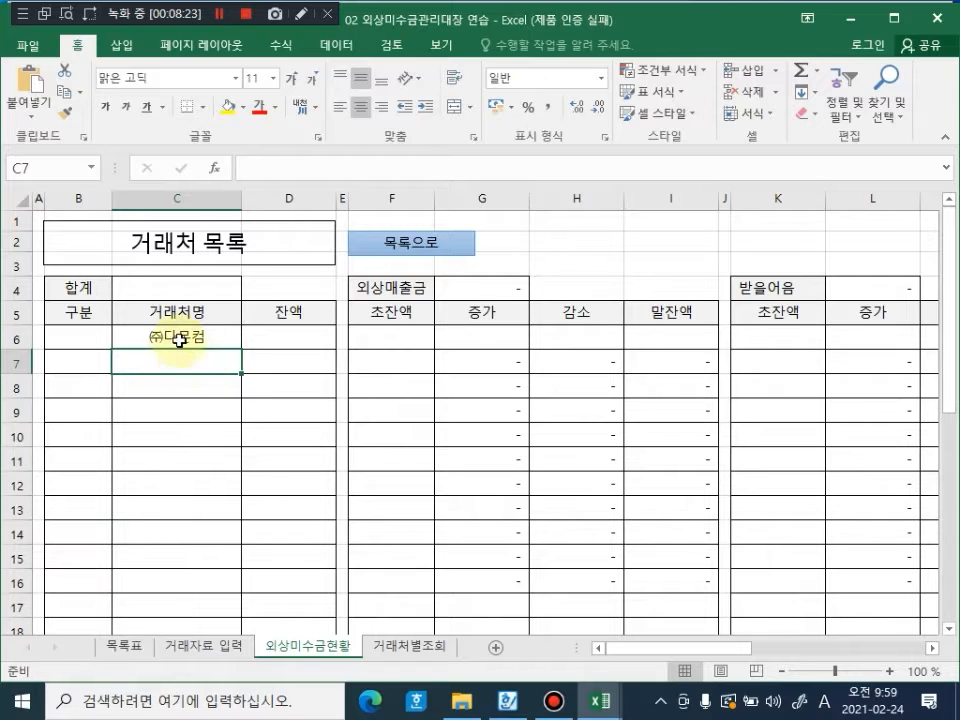
Step: Examine the absolute reference $C$7 in the link formula of cell C6
click(189, 334)
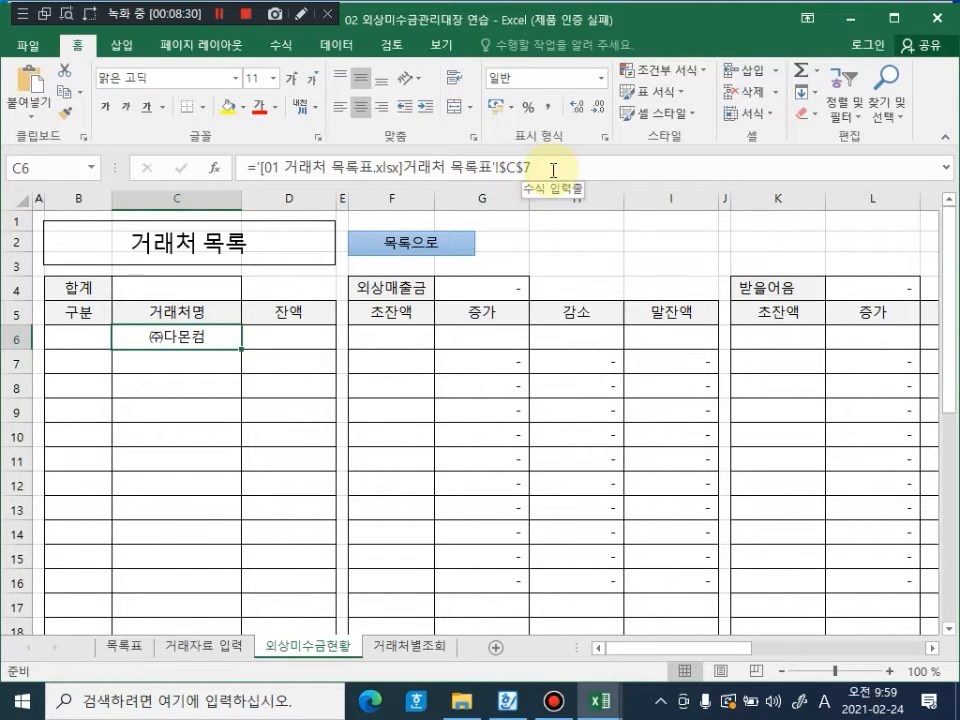
click(300, 14)
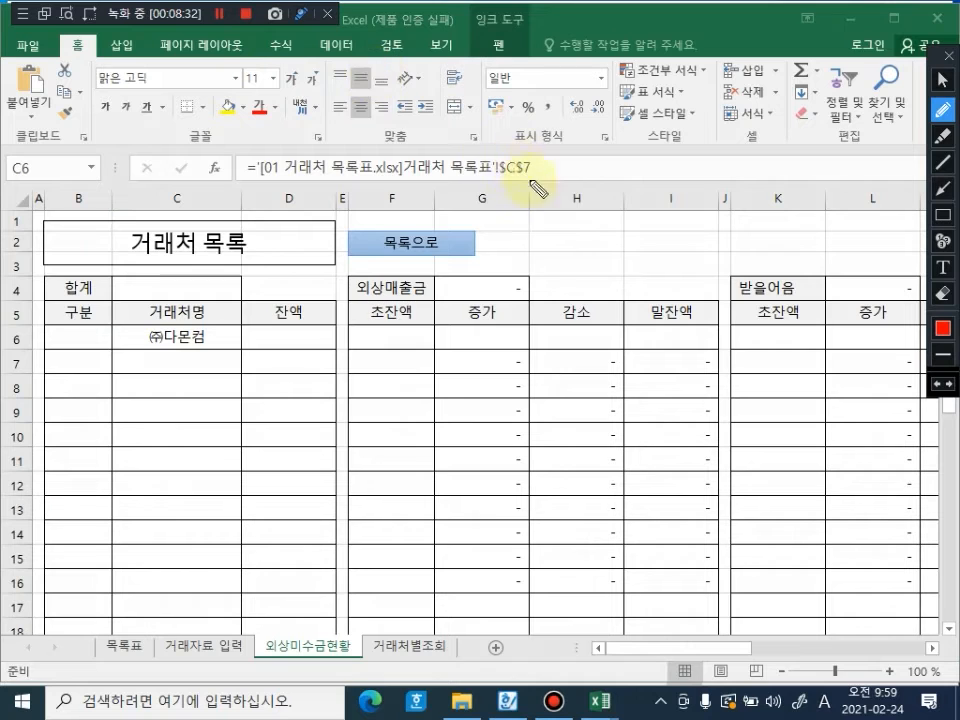
drag(536, 185, 514, 172)
mouse_move(594, 240)
mouse_down()
mouse_move(588, 258)
mouse_move(619, 289)
mouse_up()
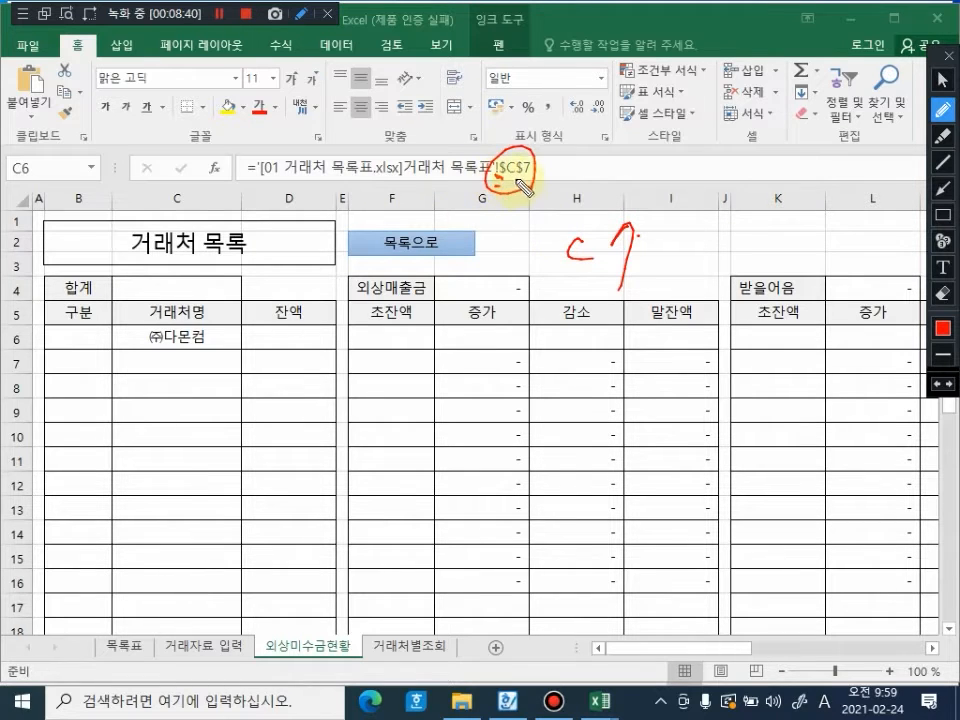
drag(489, 178, 498, 189)
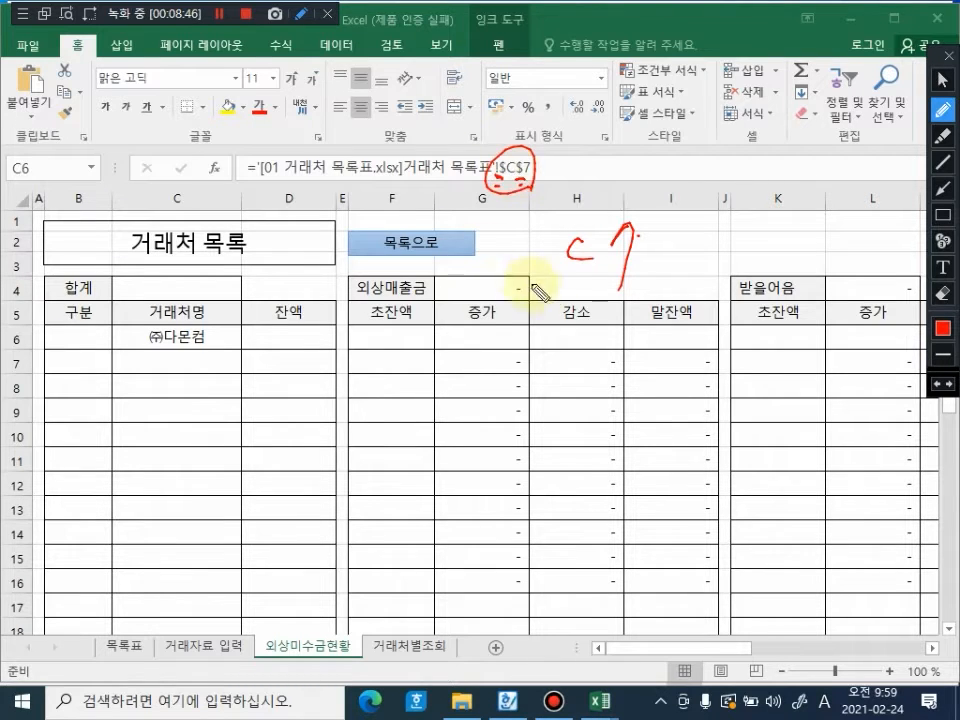
mouse_move(533, 236)
mouse_down()
mouse_move(543, 258)
mouse_move(532, 263)
mouse_up()
drag(604, 239, 598, 262)
key(Escape)
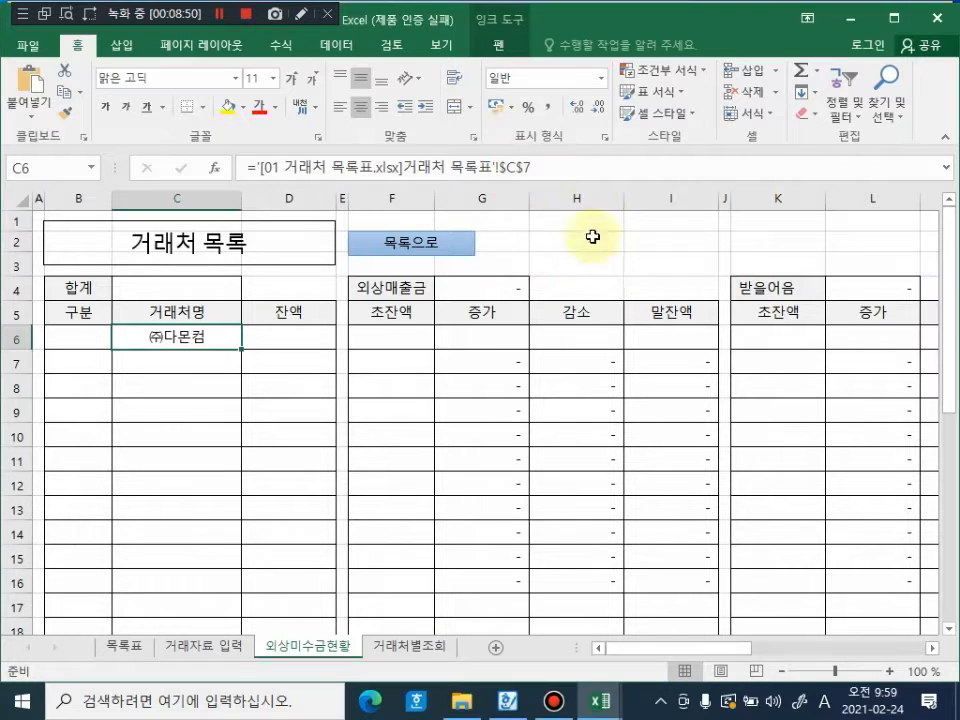
Step: Change the absolute reference in C6's link formula to the relative reference C7 and reselect cell C6
click(565, 174)
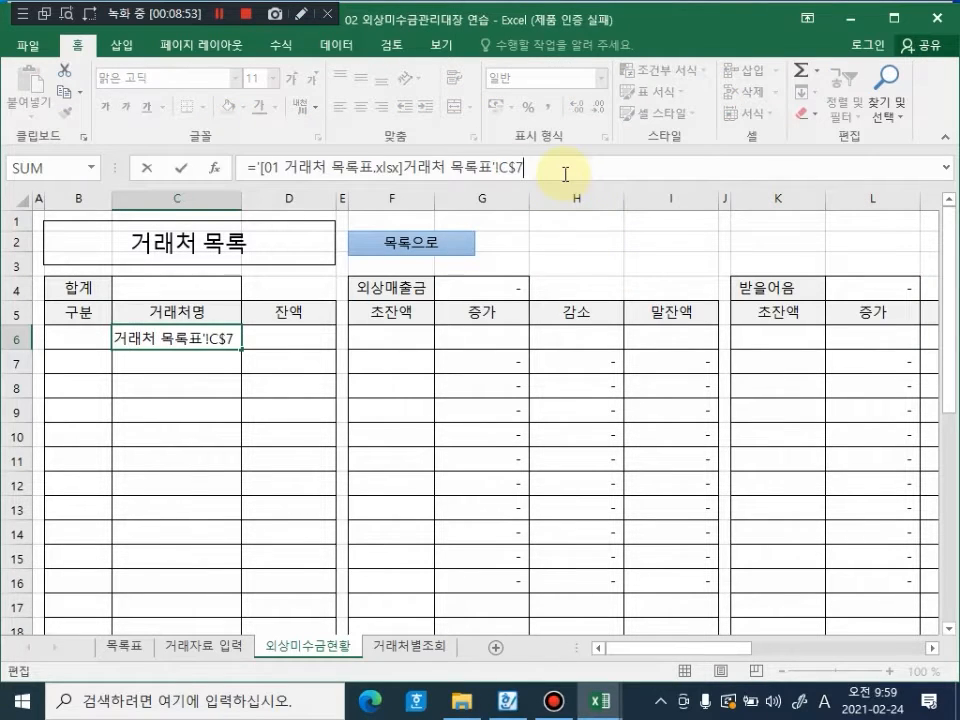
key(F4)
key(F4)
key(F4)
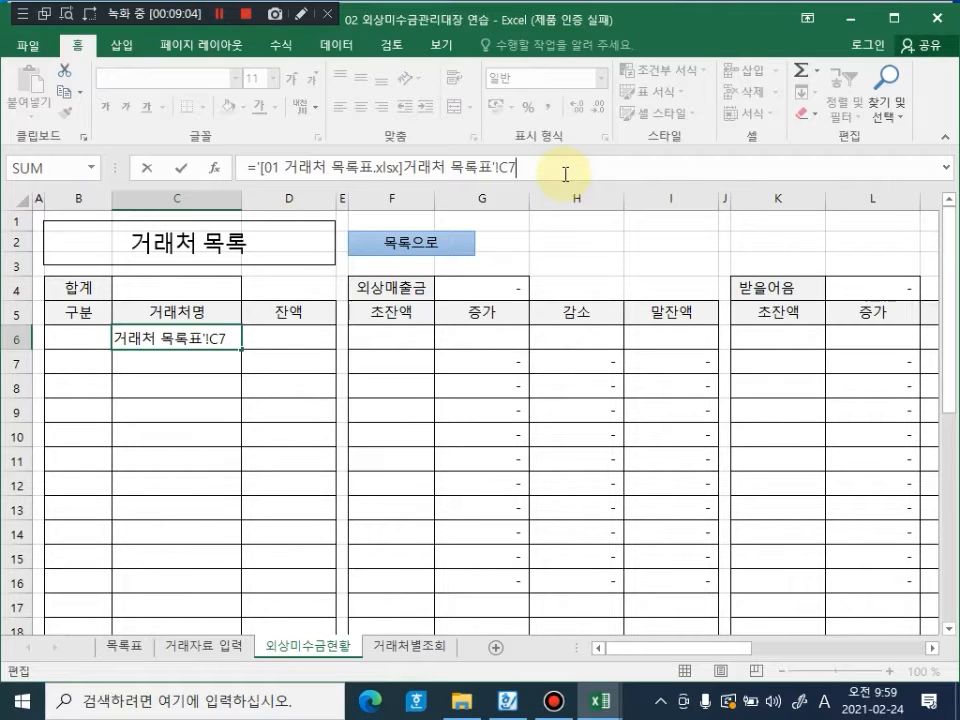
key(Return)
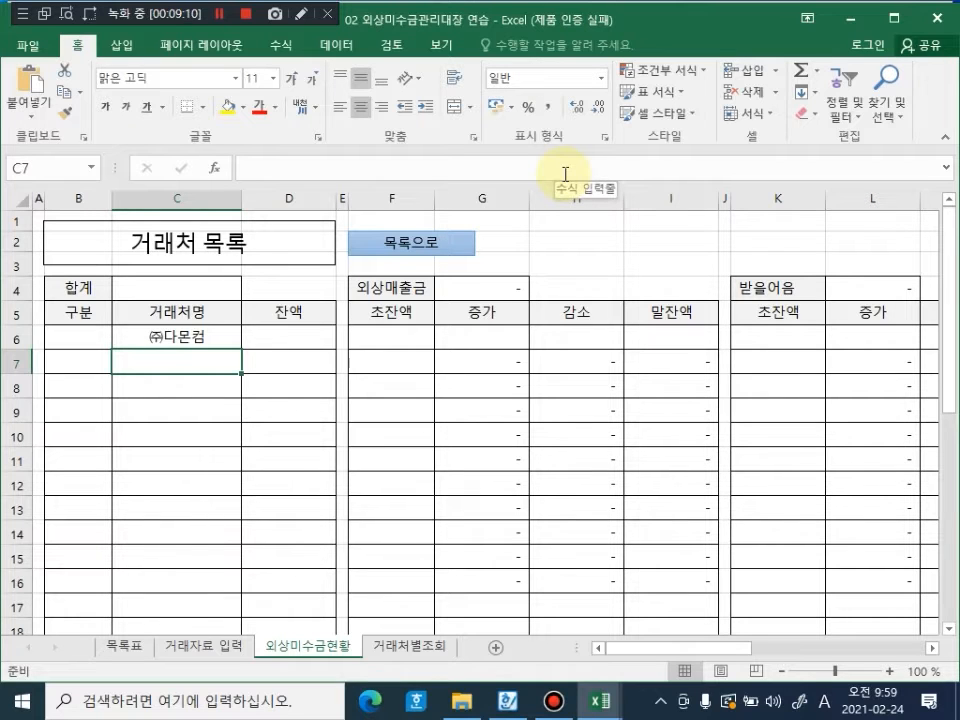
click(180, 338)
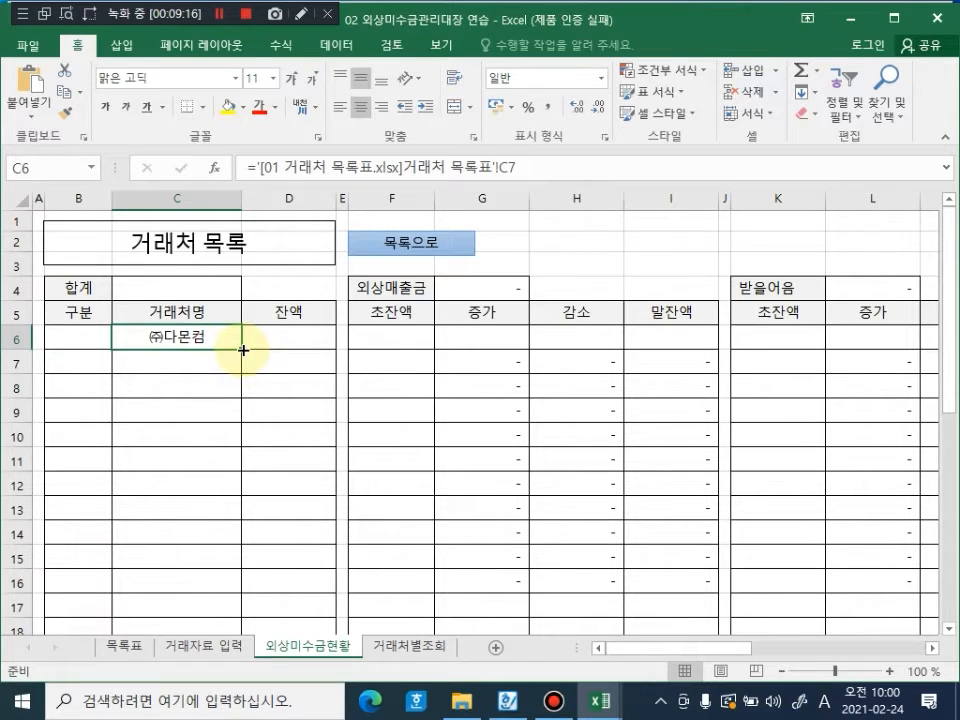
Step: Fill the link formula from C6 down the 거래처명 column to C34 and check the linked entries in C18 and C19
drag(243, 350, 227, 575)
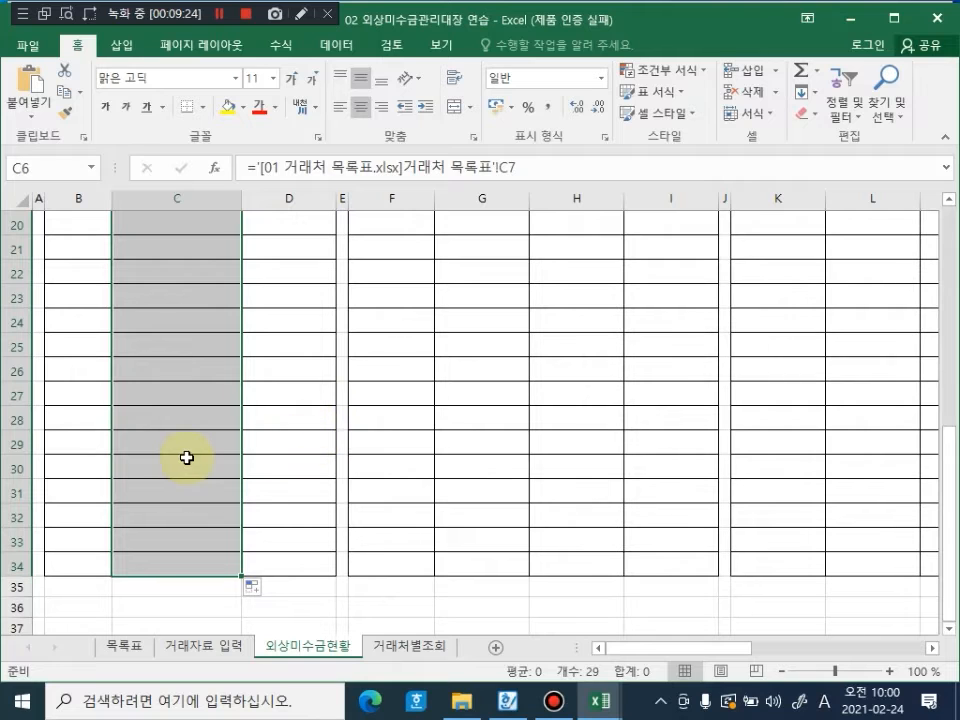
scroll(186, 456, up, 7)
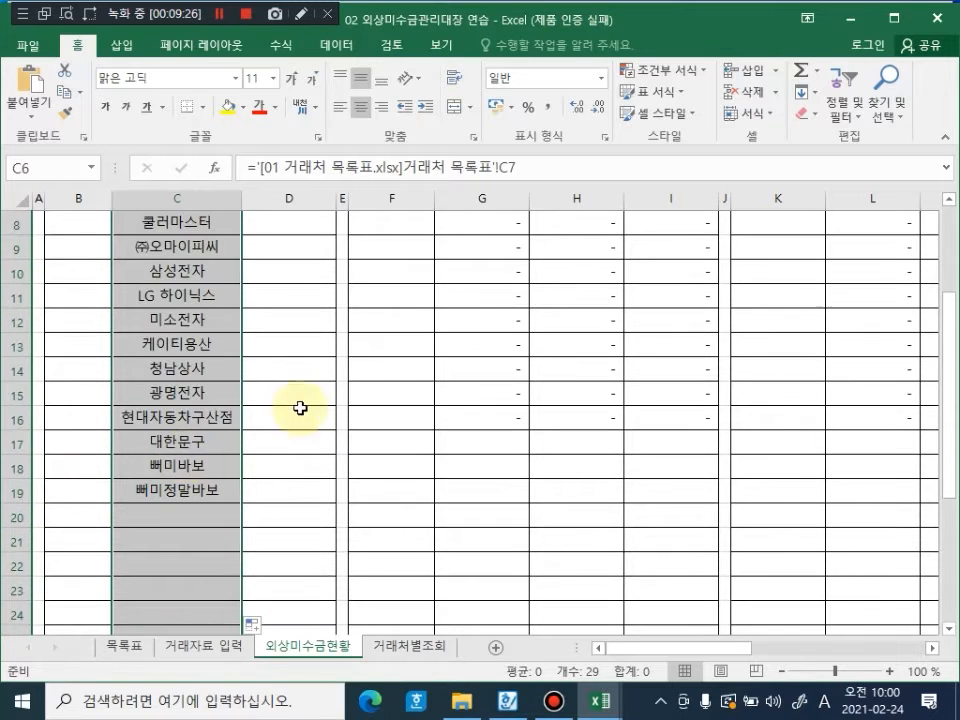
click(303, 396)
scroll(250, 460, down, 2)
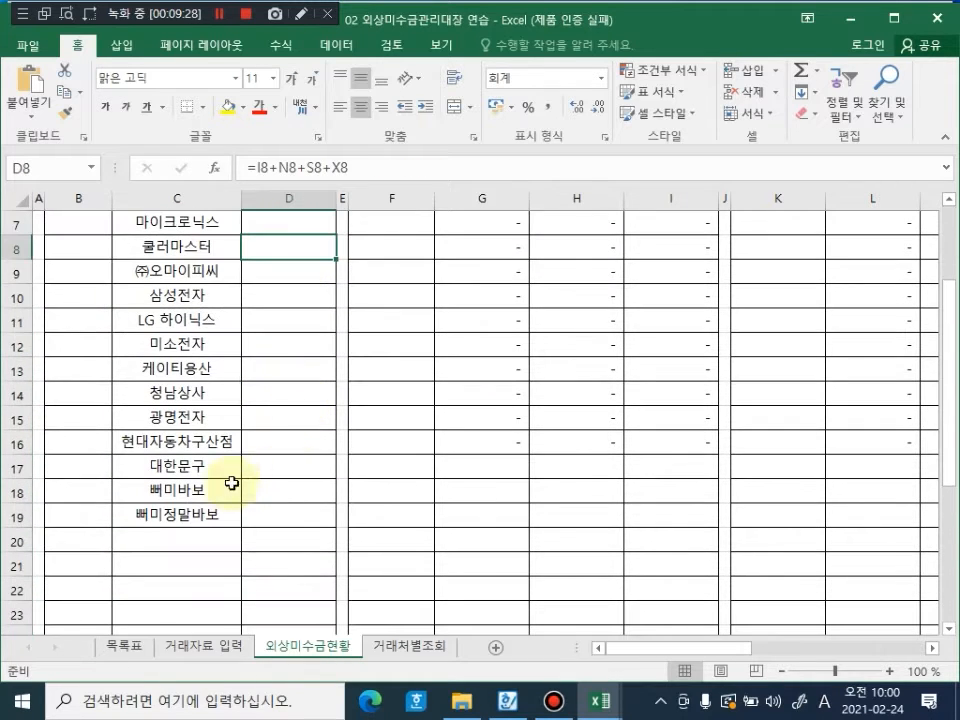
click(193, 489)
click(203, 517)
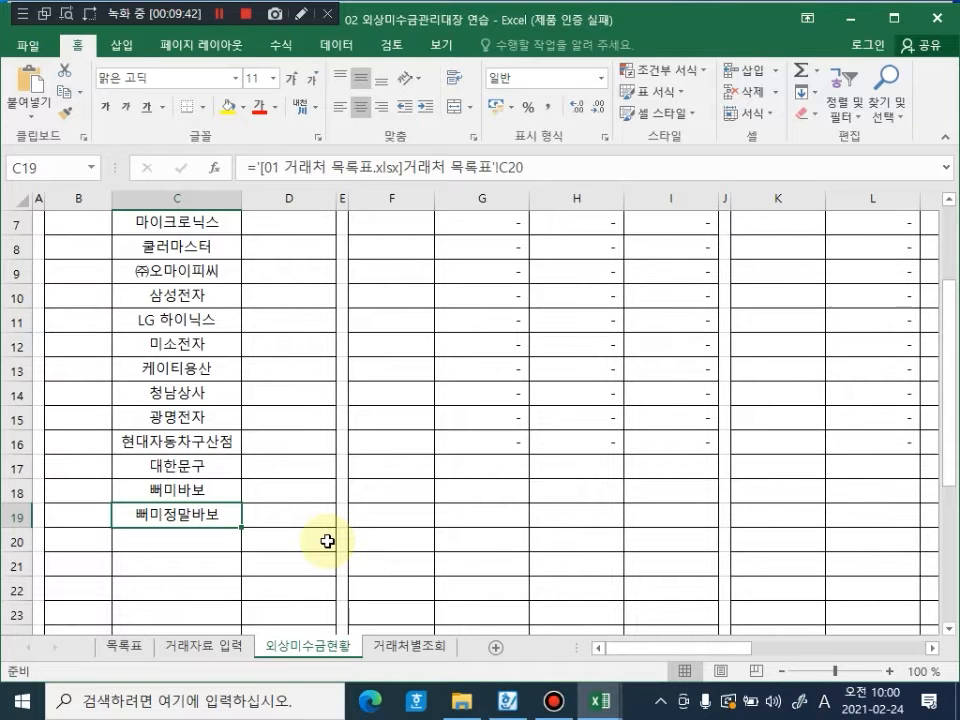
Step: Switch to the 01 거래처 목록표 workbook and enter the test customer 뻐미 정말정말바보 in cell C21
mouse_move(599, 700)
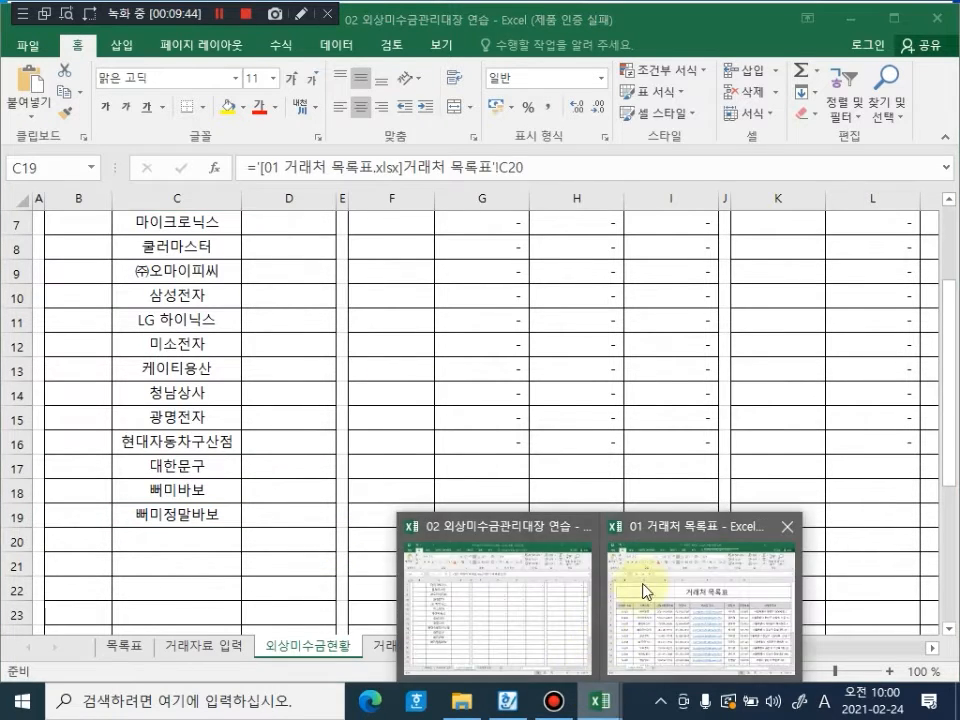
click(644, 591)
scroll(260, 577, down, 1)
click(176, 566)
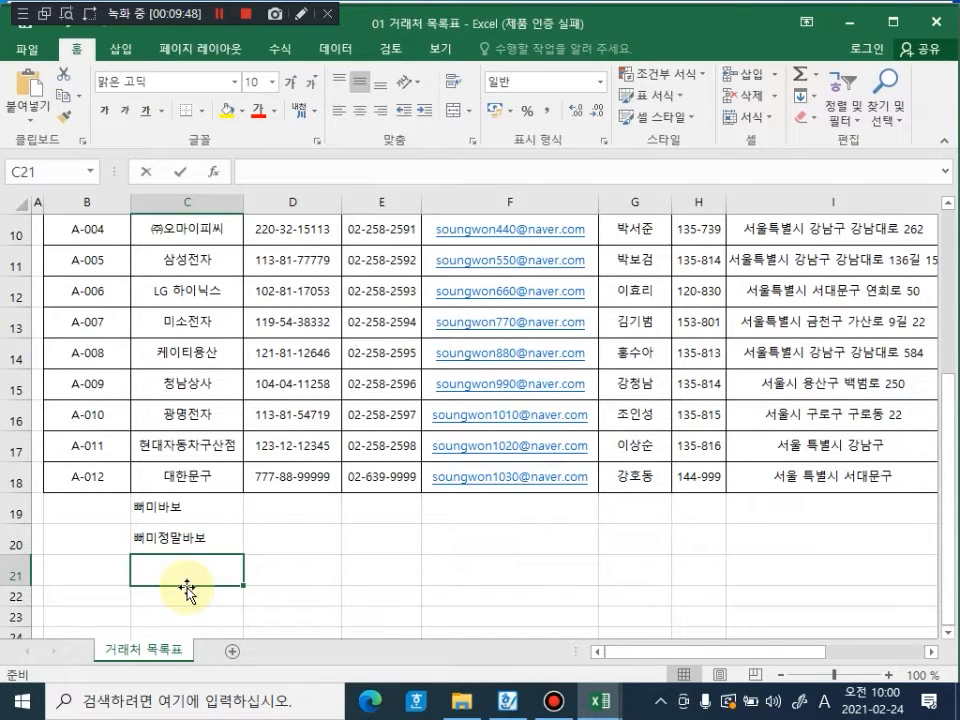
text(Qj)
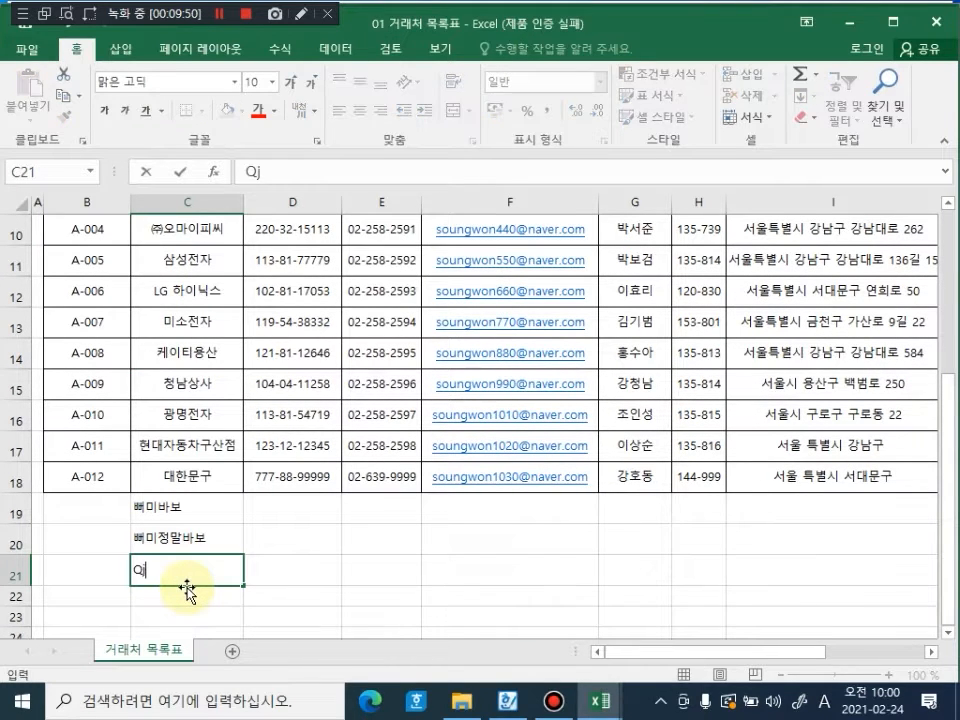
key(BackSpace)
key(BackSpace)
key(Hangul)
text(ㅃㅐㅁㅣ ㅈㅓㅇㅁ)
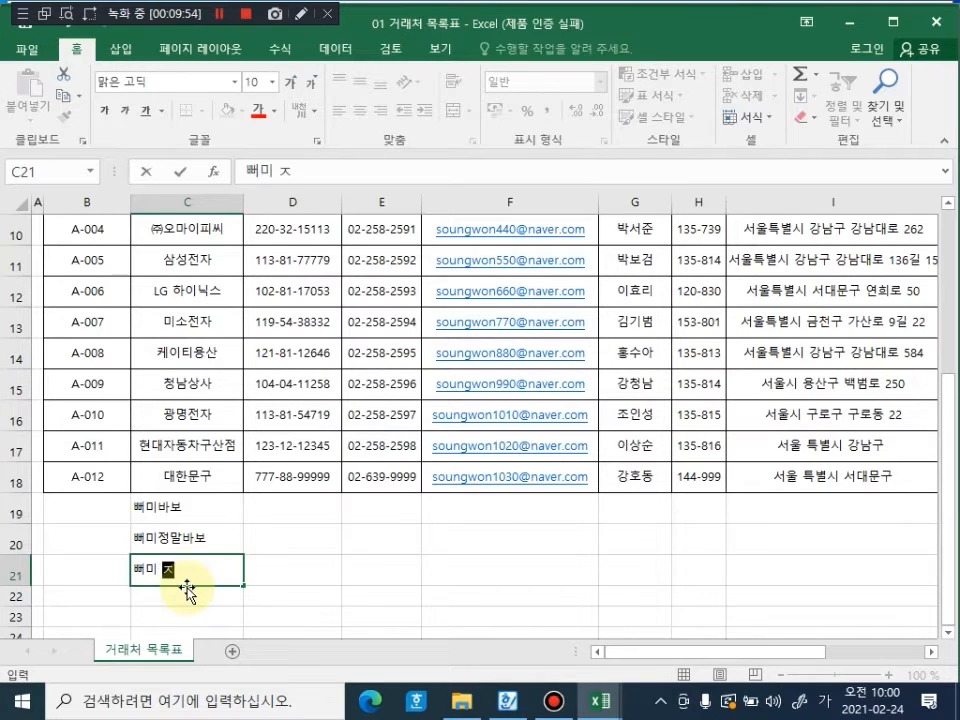
text(ㅏㄹㅈㅓㅇㅁㅏㄹㅂㅏ)
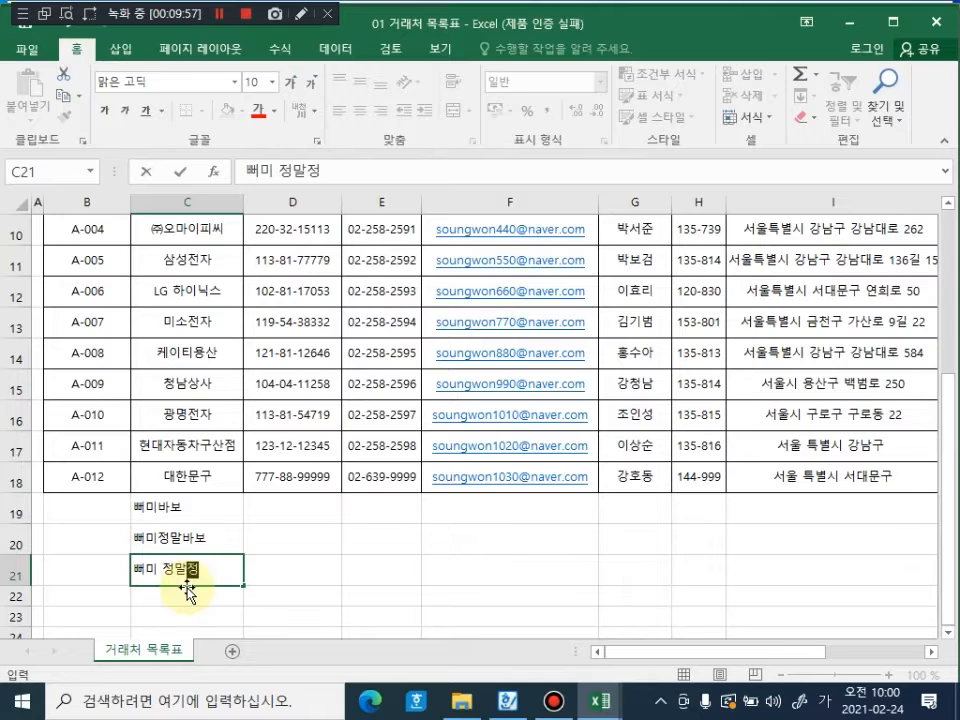
text(ㅂㅗ)
key(Return)
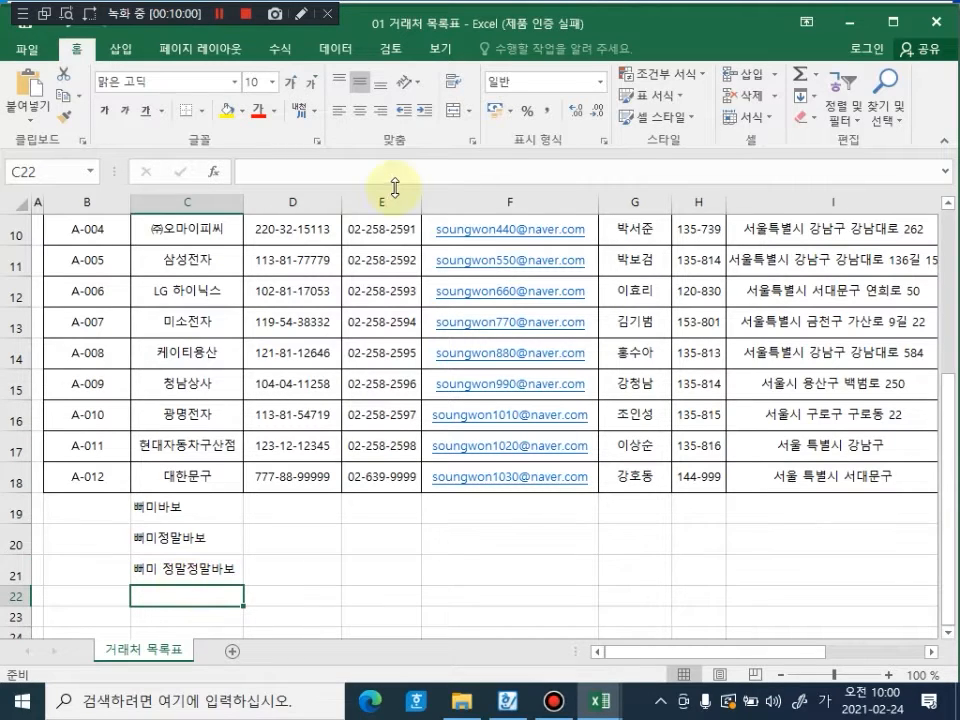
Step: Close the 01 거래처 목록표 workbook, saving its changes, and check linked cell C20 in the ledger
click(933, 27)
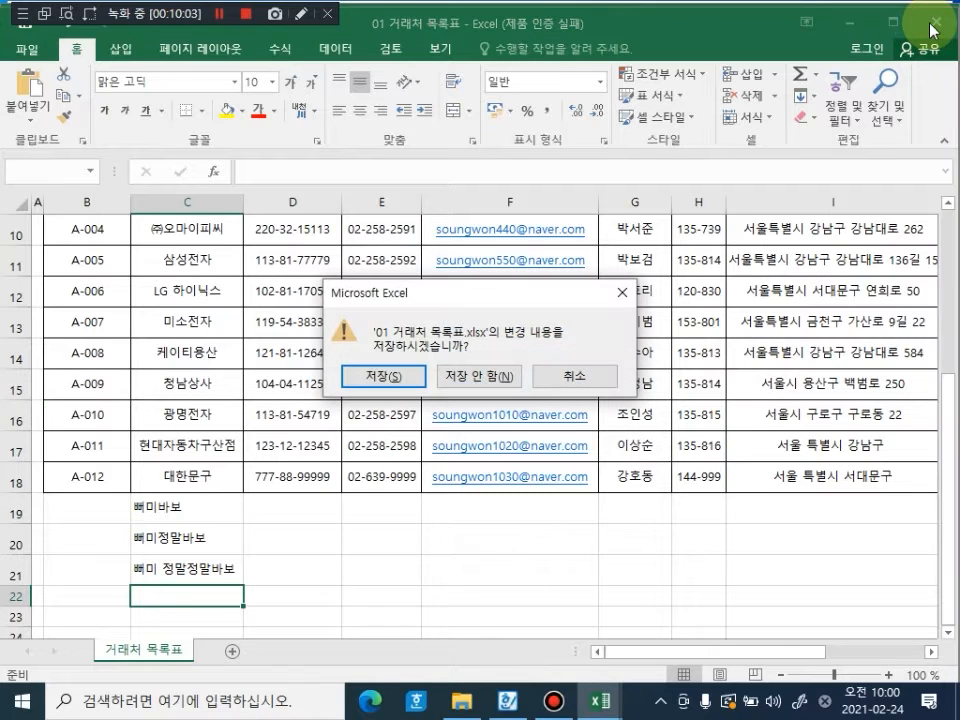
click(400, 378)
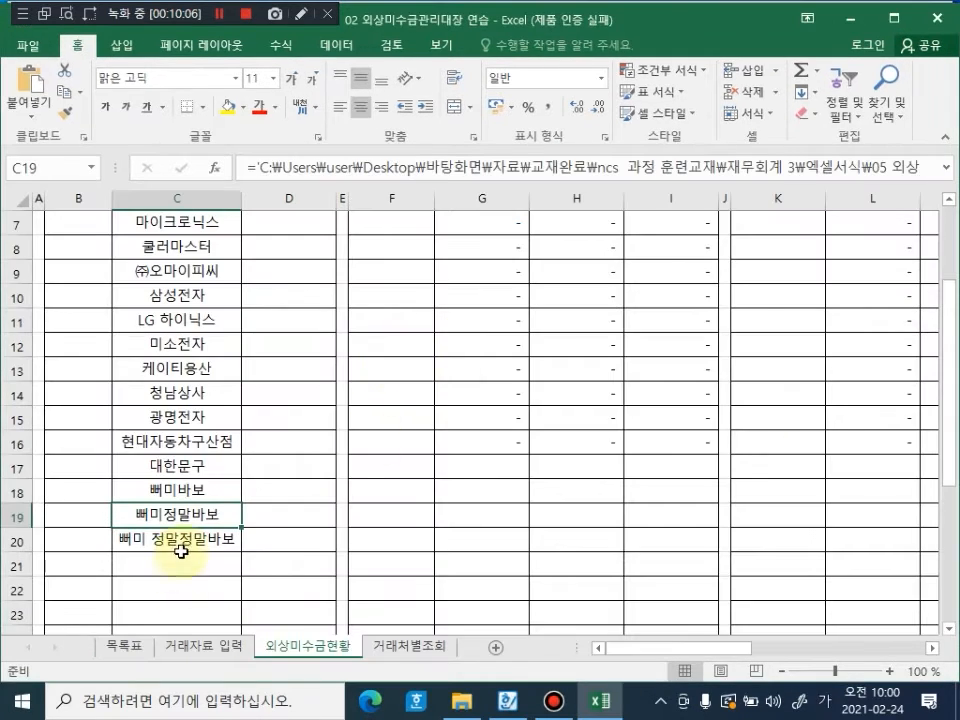
click(222, 548)
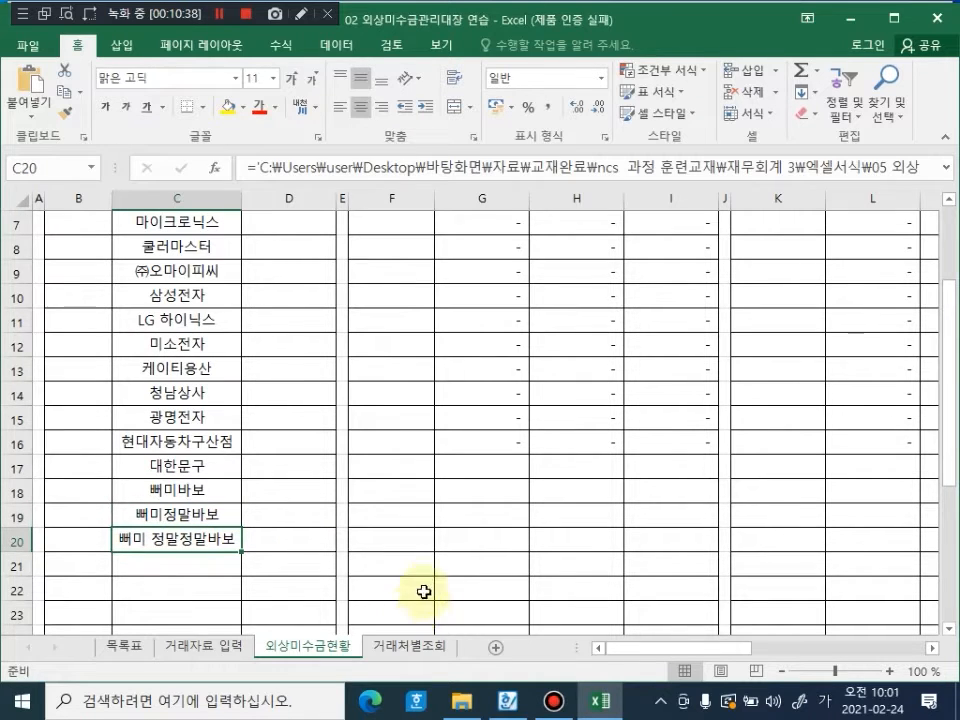
Step: Number the customers 1 to 12 in the 구분 column, cells B6 to B17
scroll(103, 386, up, 2)
click(100, 340)
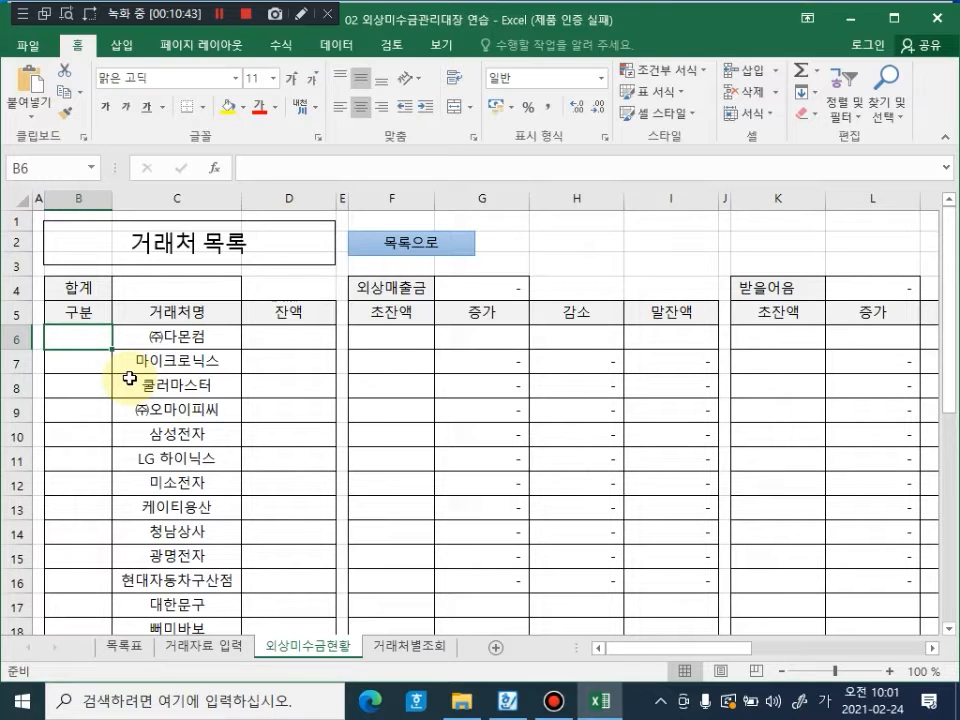
text(1)
key(Return)
text(2)
key(Return)
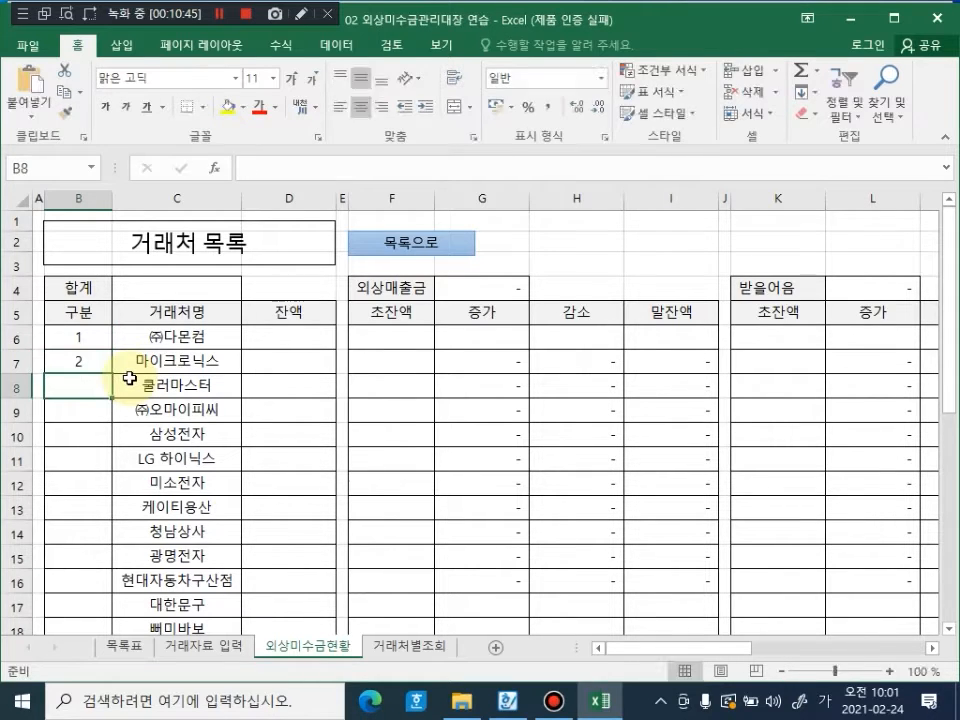
text(3)
key(Return)
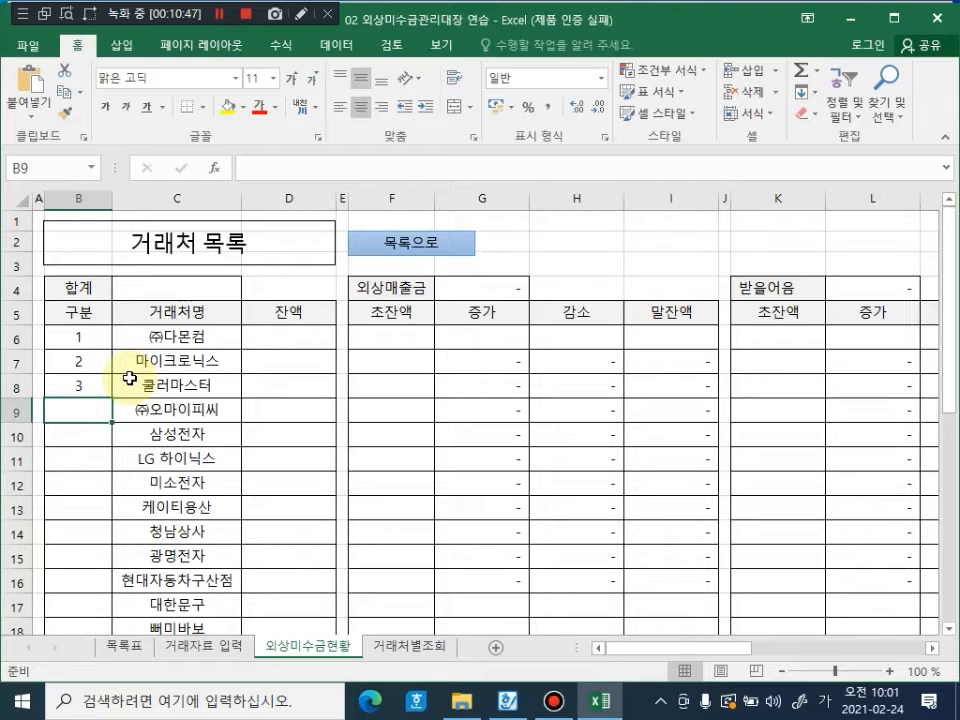
text(4)
key(Return)
text(5)
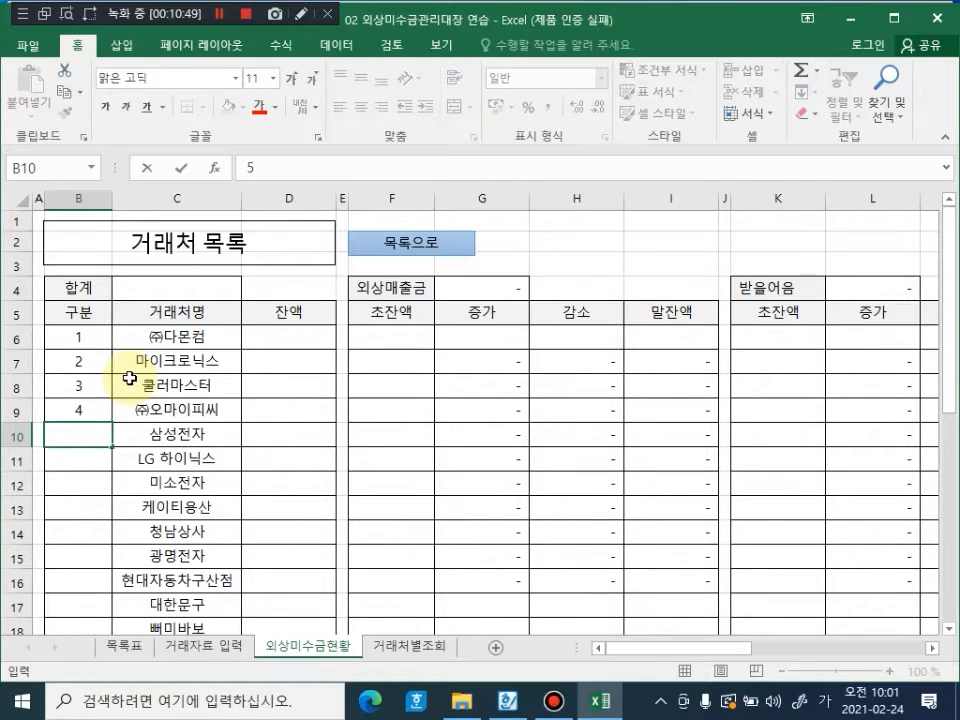
key(Return)
text(6)
key(Return)
text(7)
key(Return)
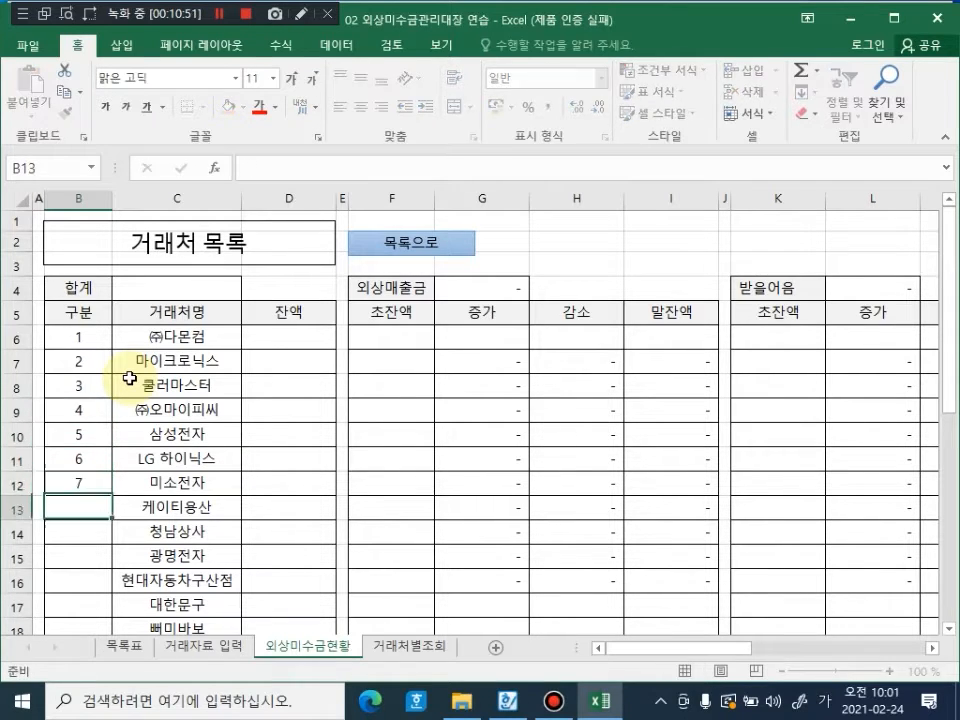
text(8)
key(Return)
text(9)
key(Return)
text(10)
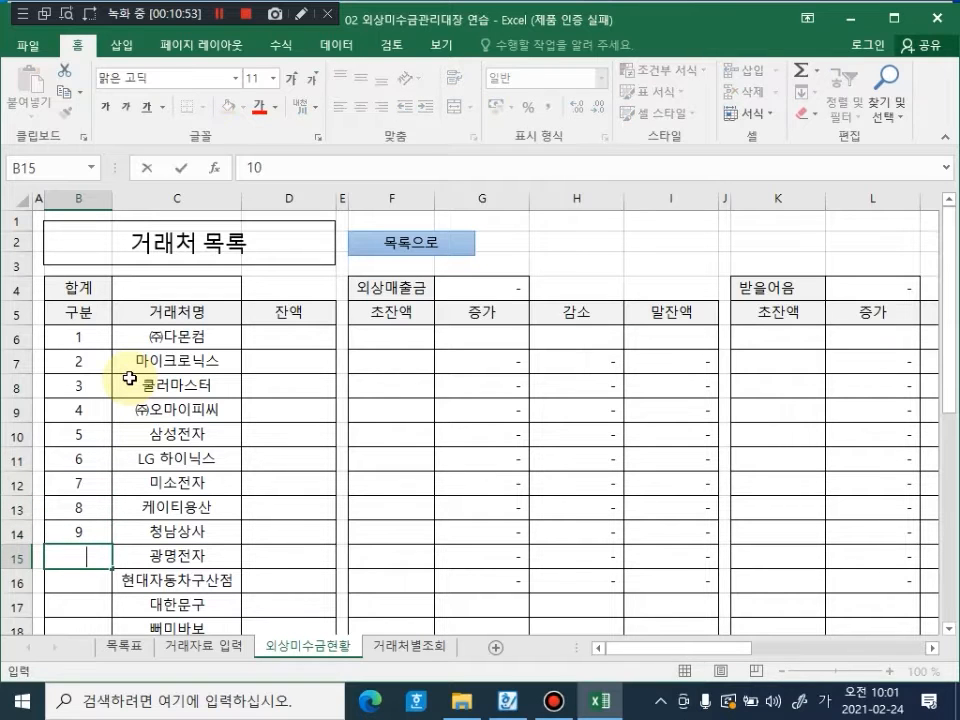
key(Return)
text(11)
key(Return)
text(12)
key(Return)
text(1)
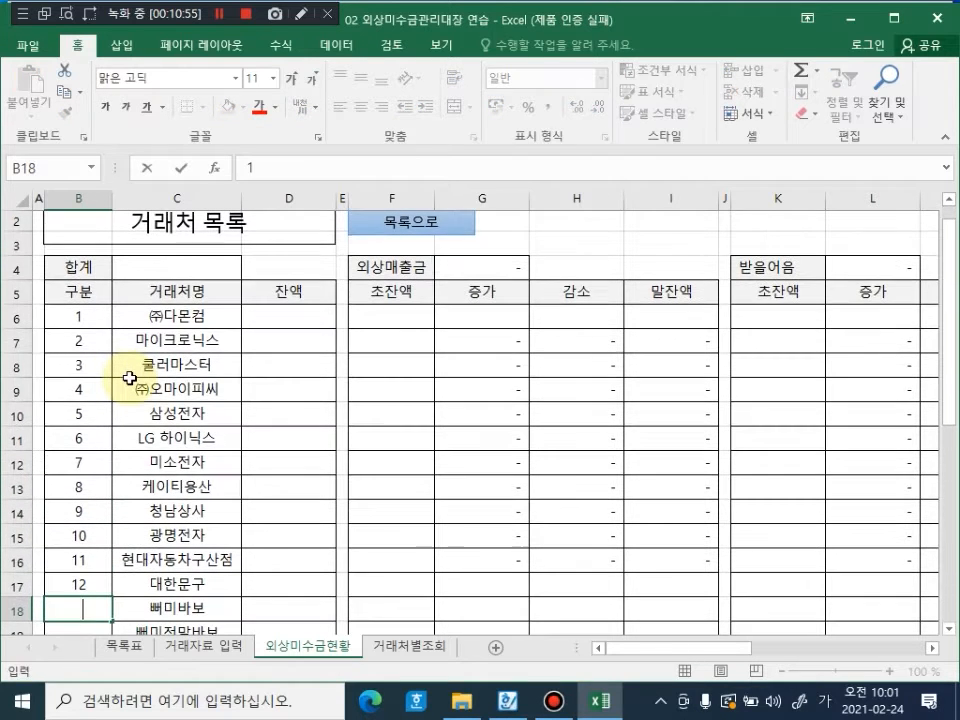
key(BackSpace)
key(Return)
Step: Clear the link formulas of the test customers in cells C18 to C21
scroll(130, 378, down, 1)
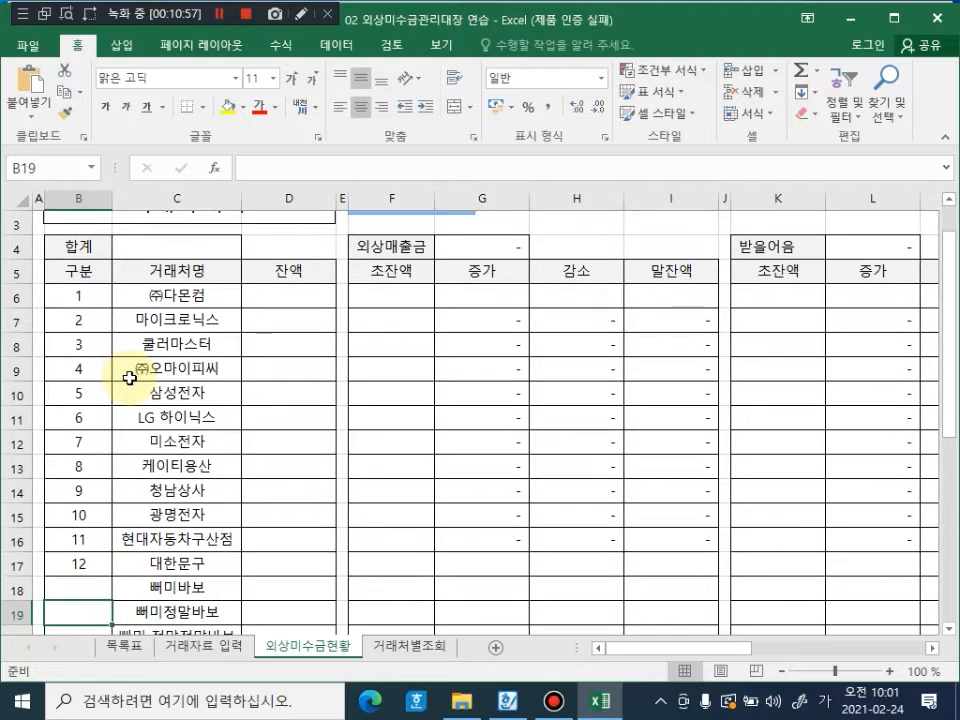
scroll(130, 378, down, 1)
click(231, 512)
drag(195, 542, 196, 578)
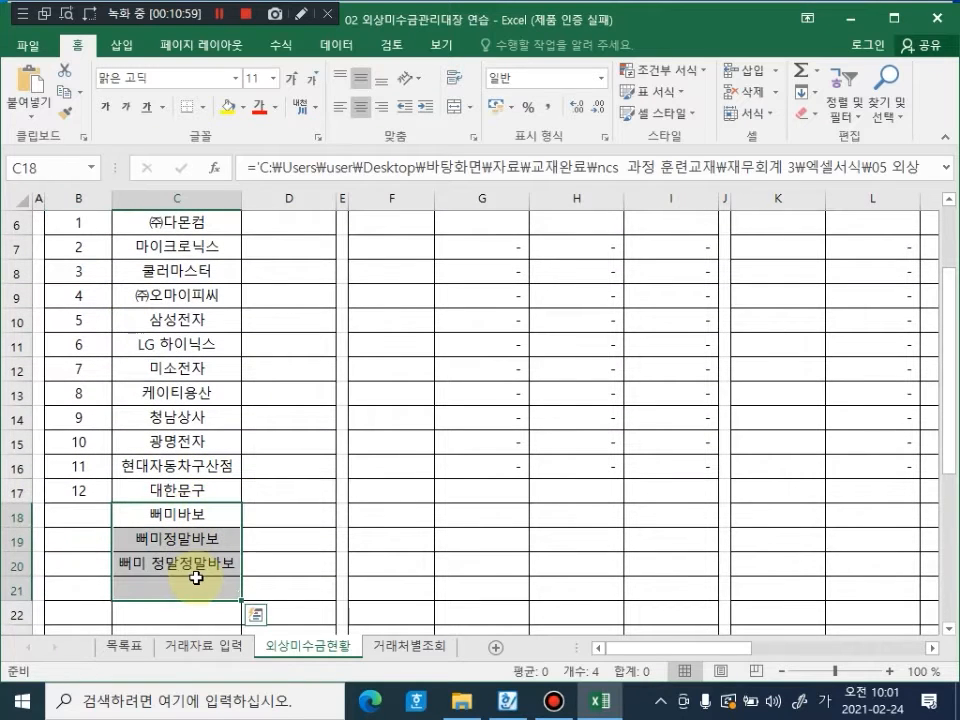
key(Delete)
Step: Examine the 잔액 and 외상매출금 cells in rows 6 and 7, including the formulas in D13 and G7
click(299, 402)
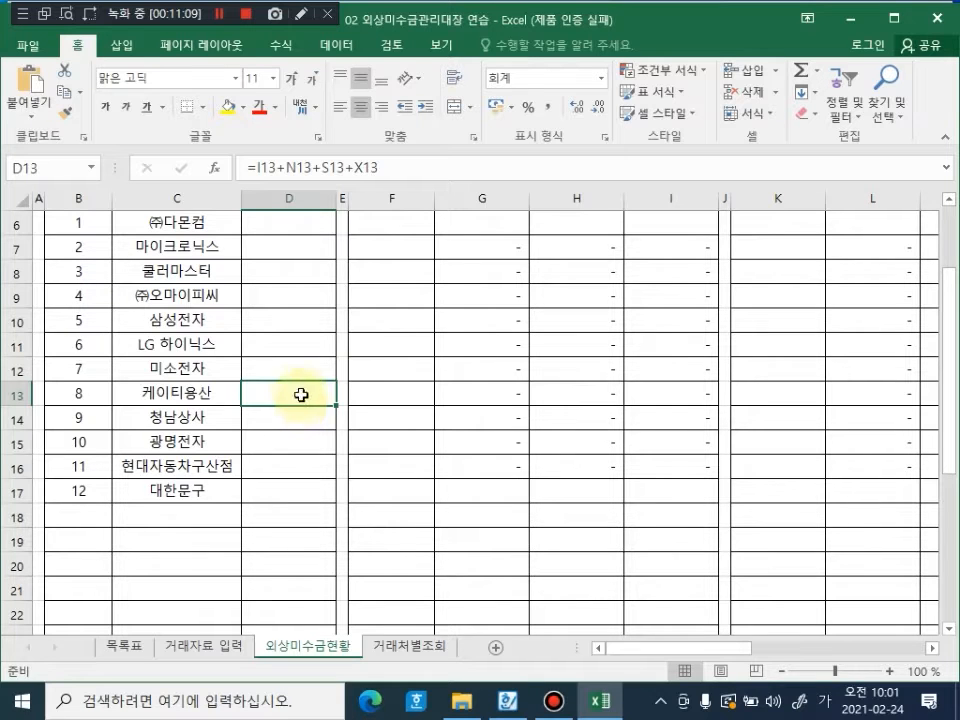
scroll(302, 394, up, 2)
click(288, 330)
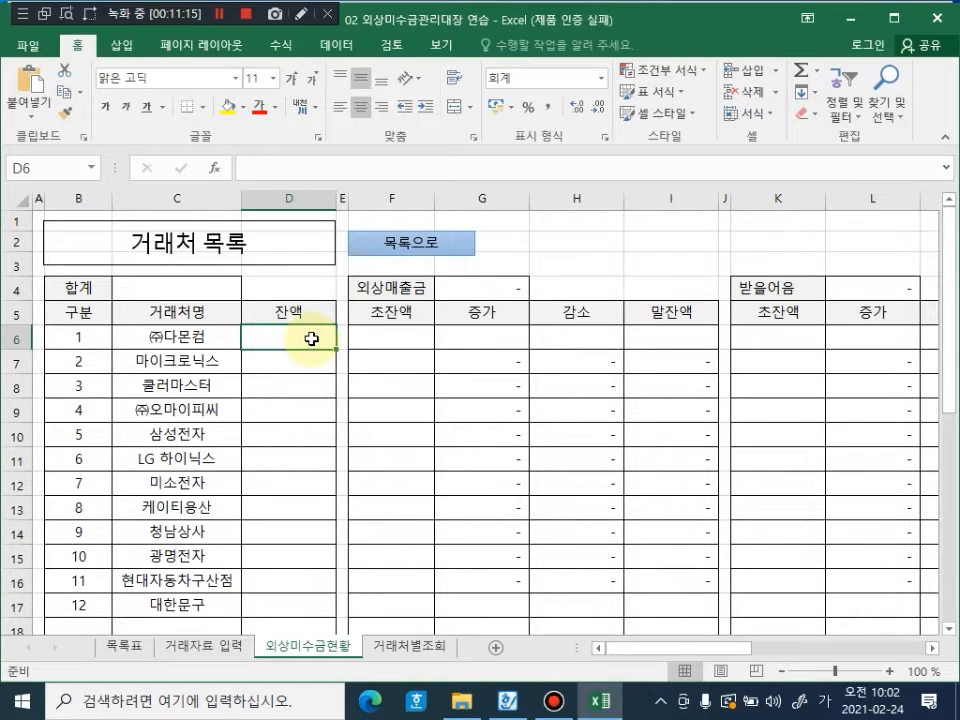
click(400, 338)
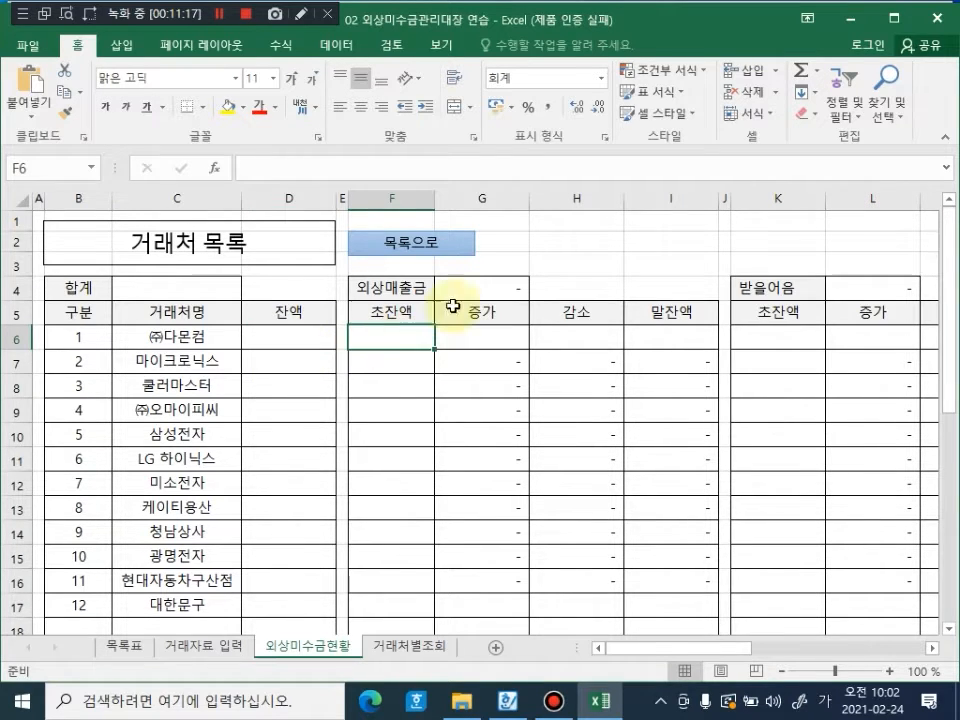
click(522, 335)
click(572, 335)
click(328, 358)
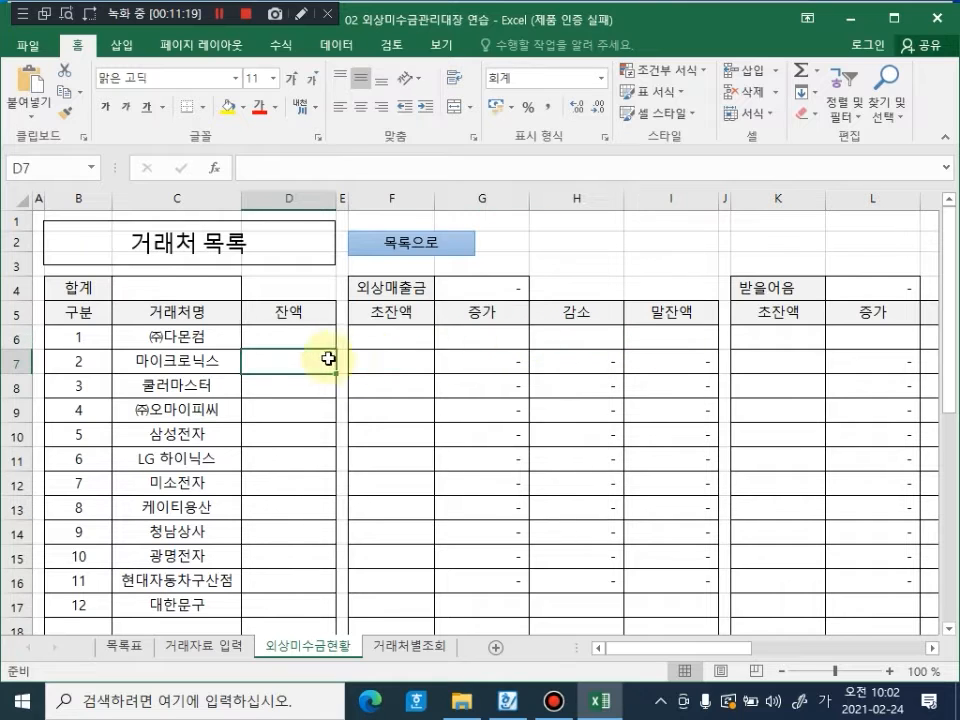
click(381, 368)
click(510, 366)
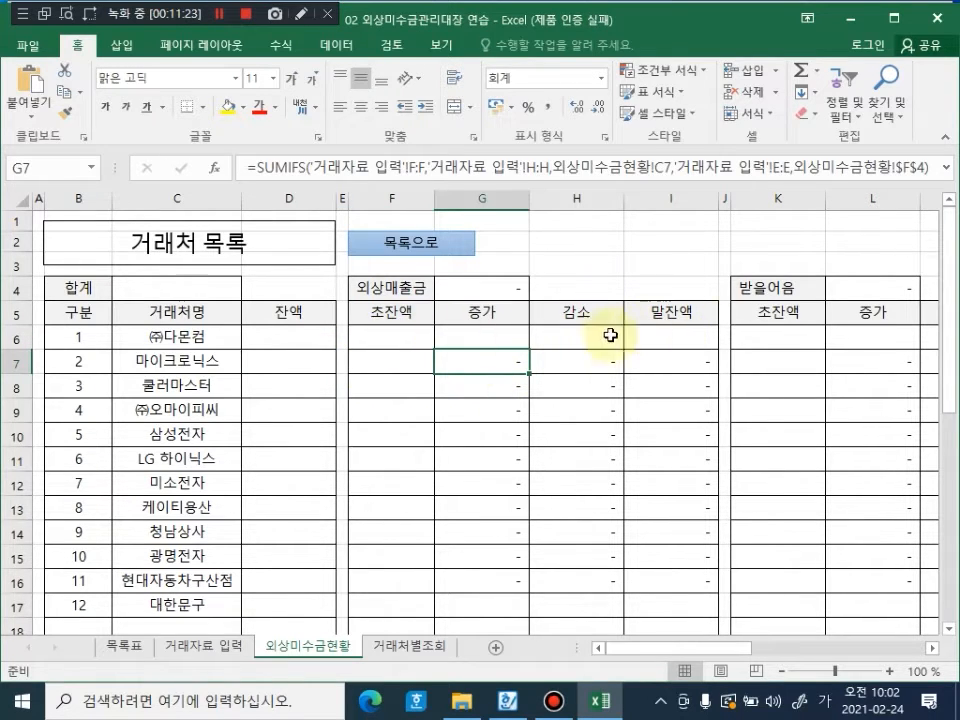
click(307, 340)
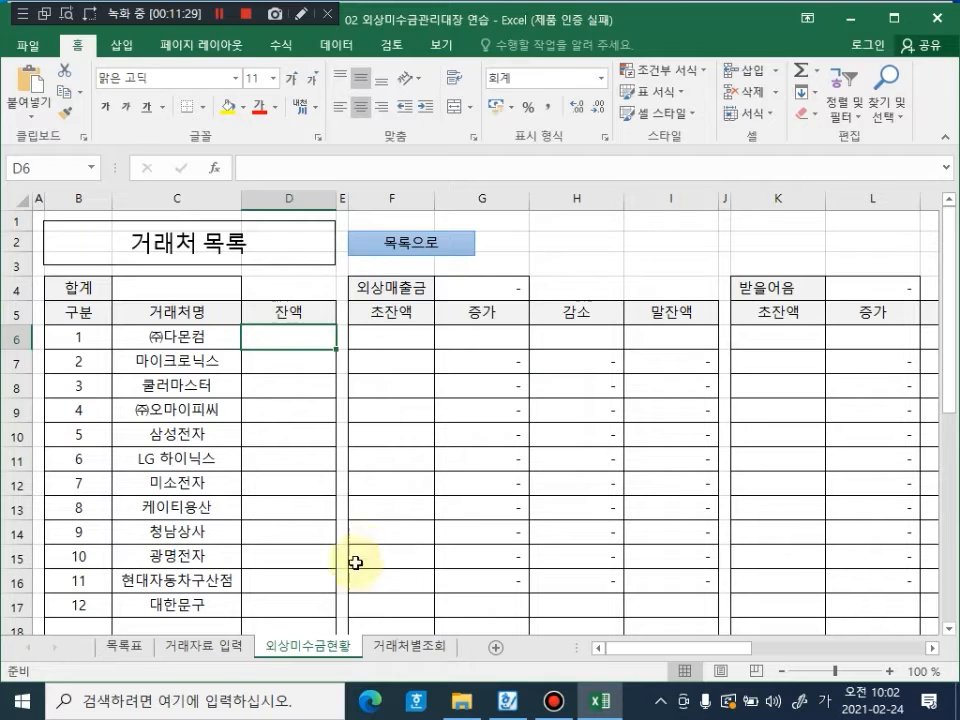
Step: Select cell B2 on the 거래자료 입력 sheet and review the 외상미수금 table of three customers in the Hangul document
click(205, 646)
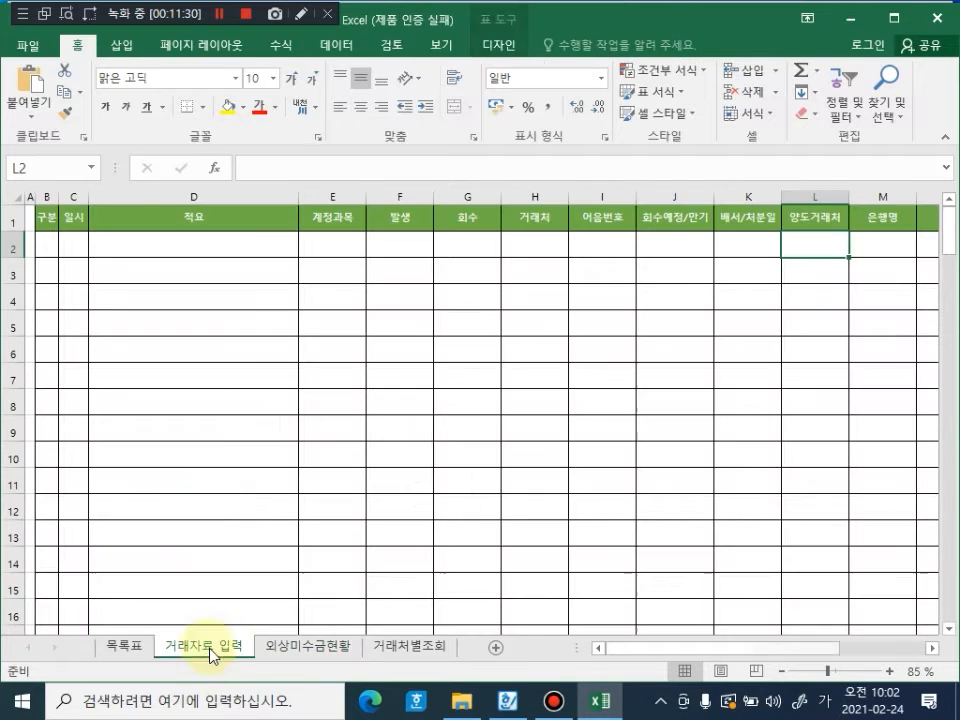
click(49, 247)
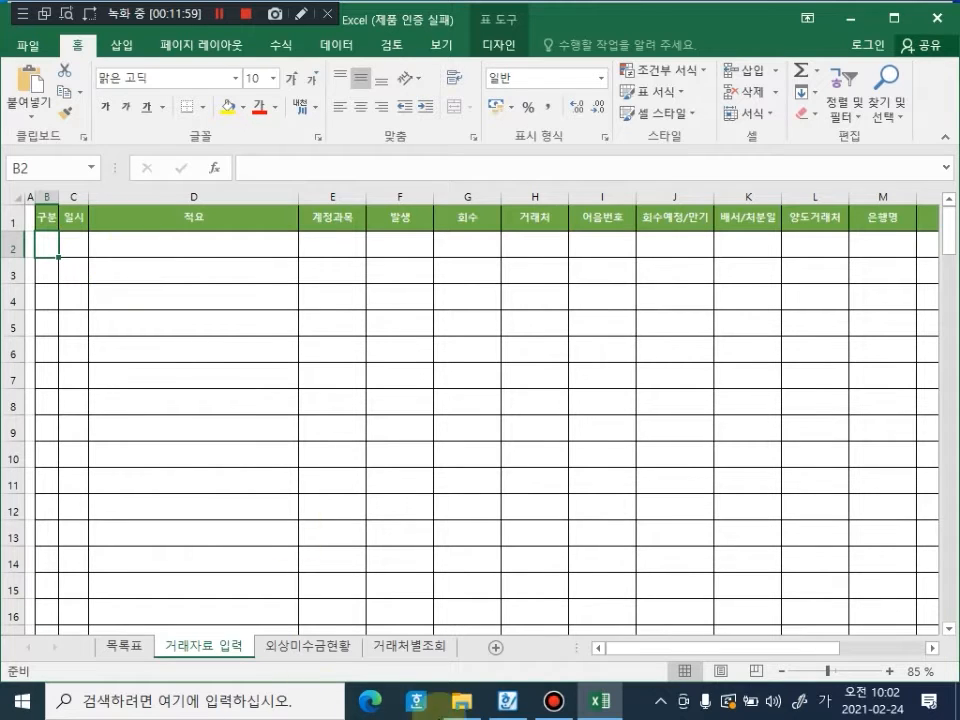
click(509, 701)
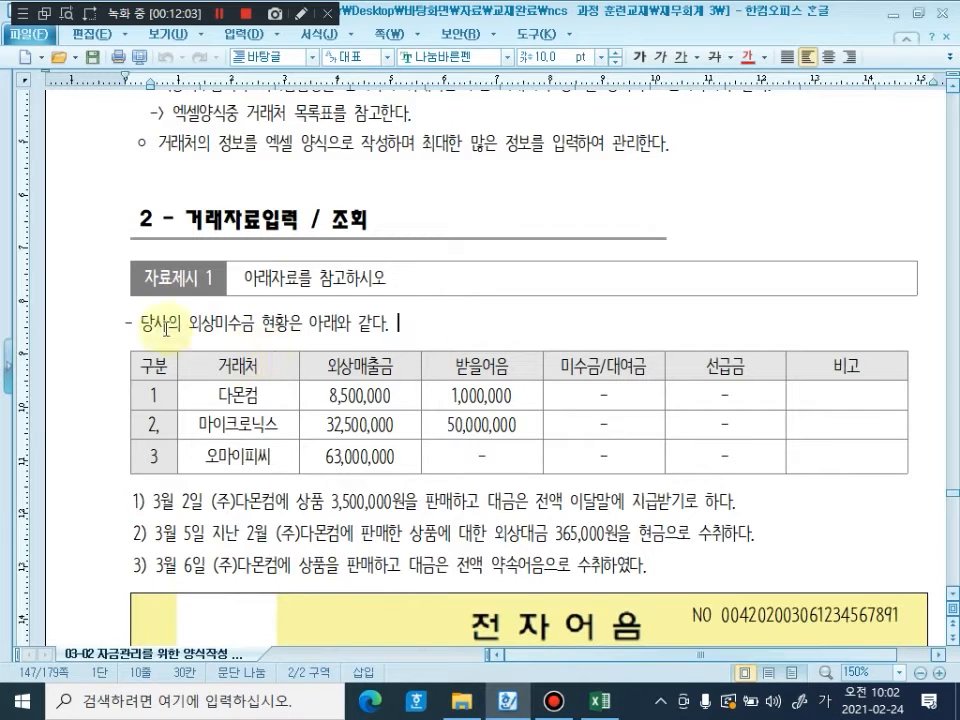
click(182, 396)
click(227, 433)
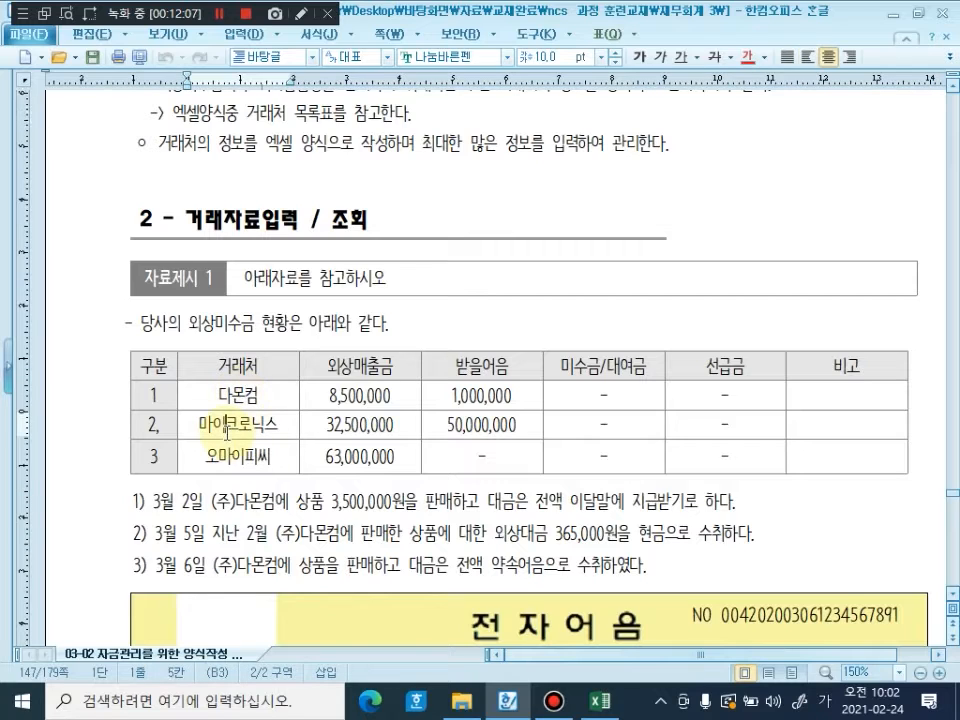
click(255, 452)
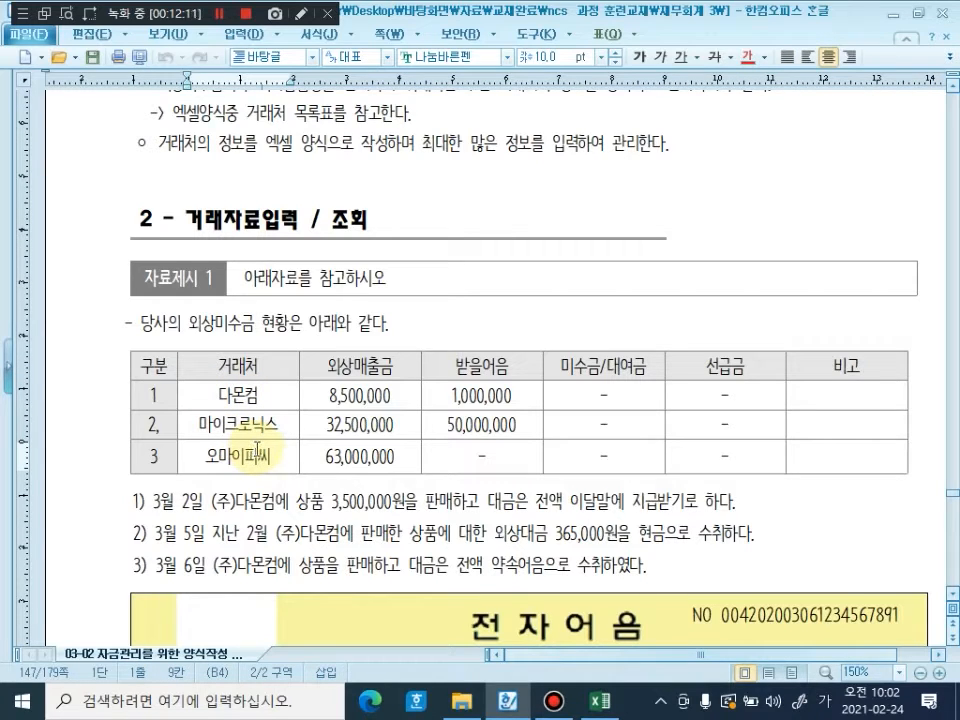
Step: Return to the Excel ledger and enter 1 in the 구분 cell B2 of the 거래자료 입력 sheet
click(590, 706)
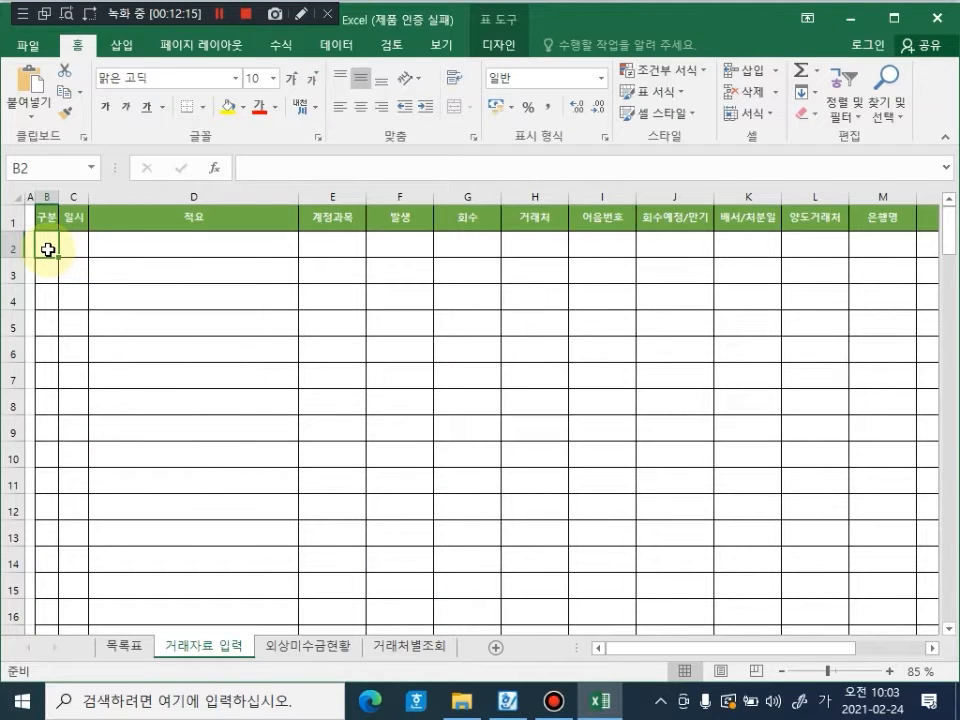
text(1)
key(Return)
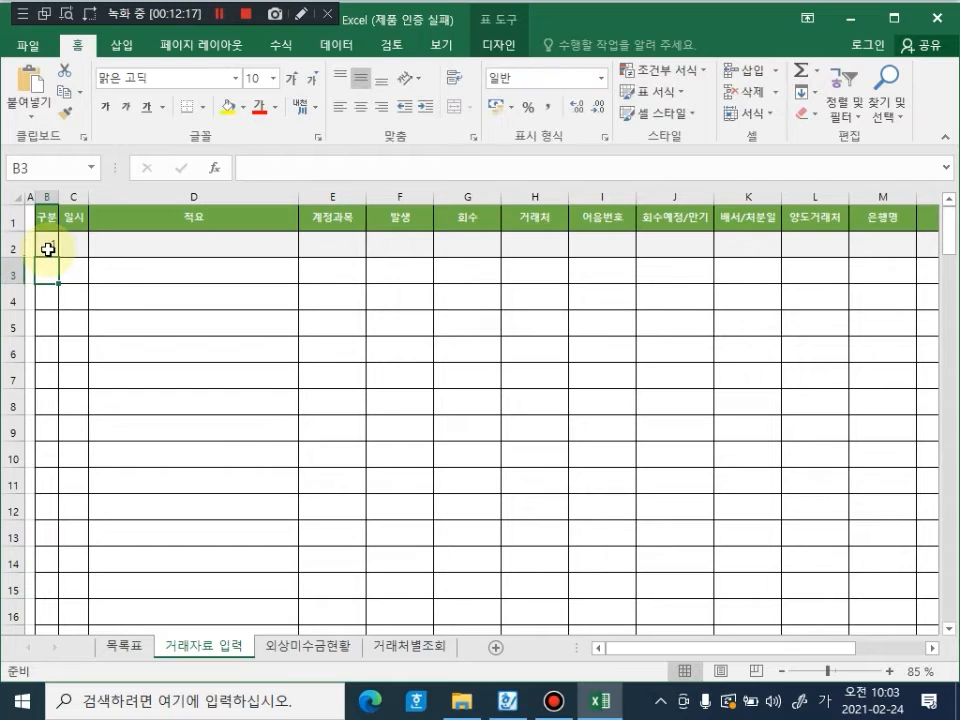
Step: Enter the date 03/01 in the 일시 cell C2 and 전월이월 in the 적요 cell D2
click(76, 252)
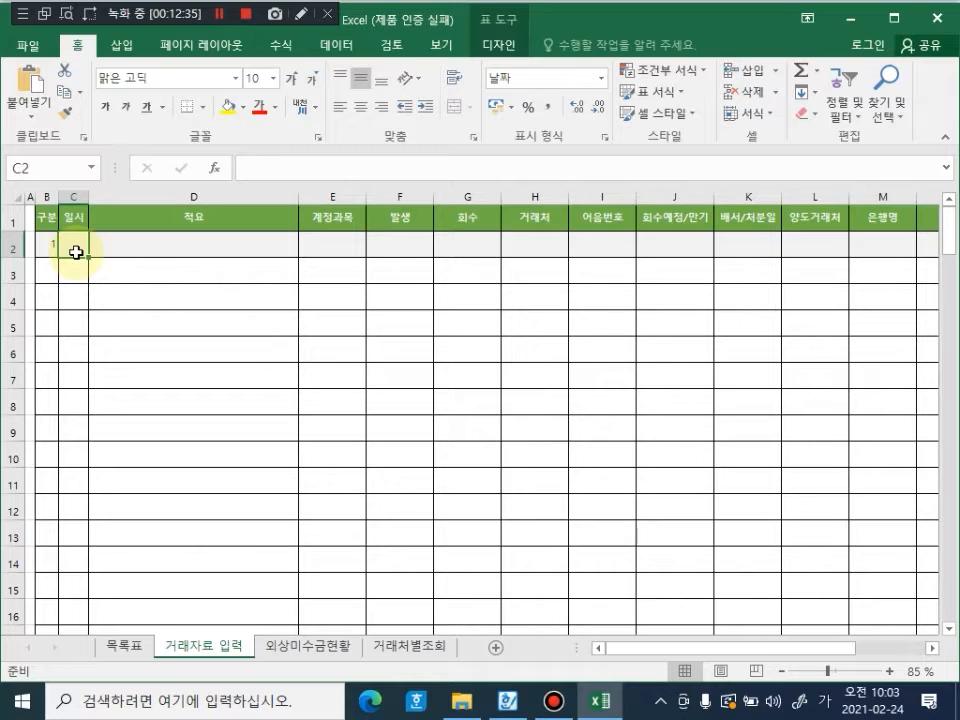
scroll(165, 249, up, 3)
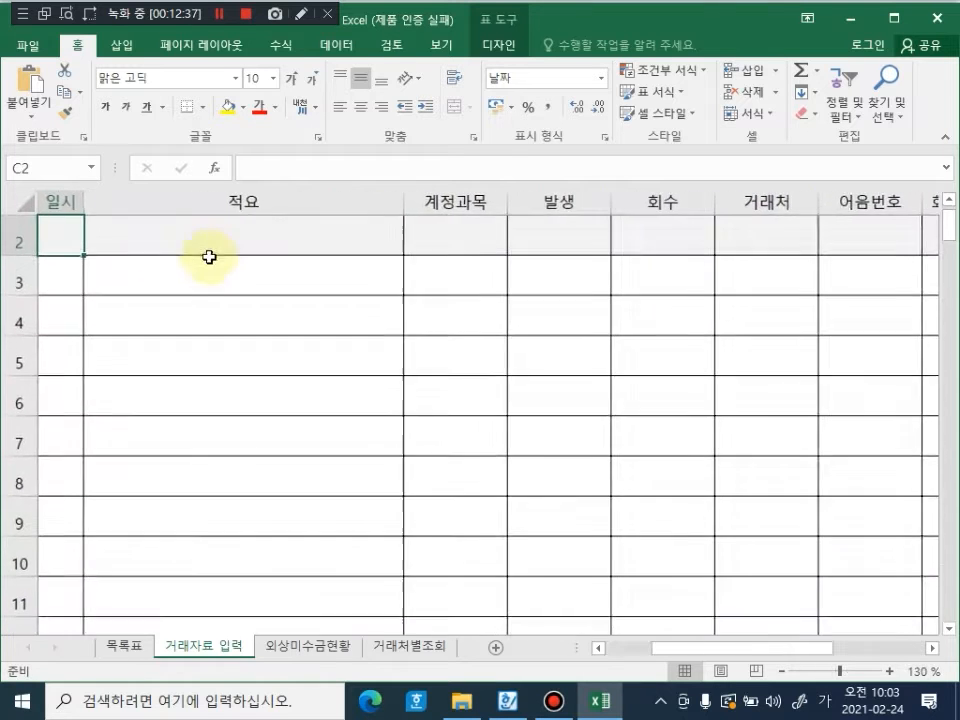
drag(764, 648, 702, 648)
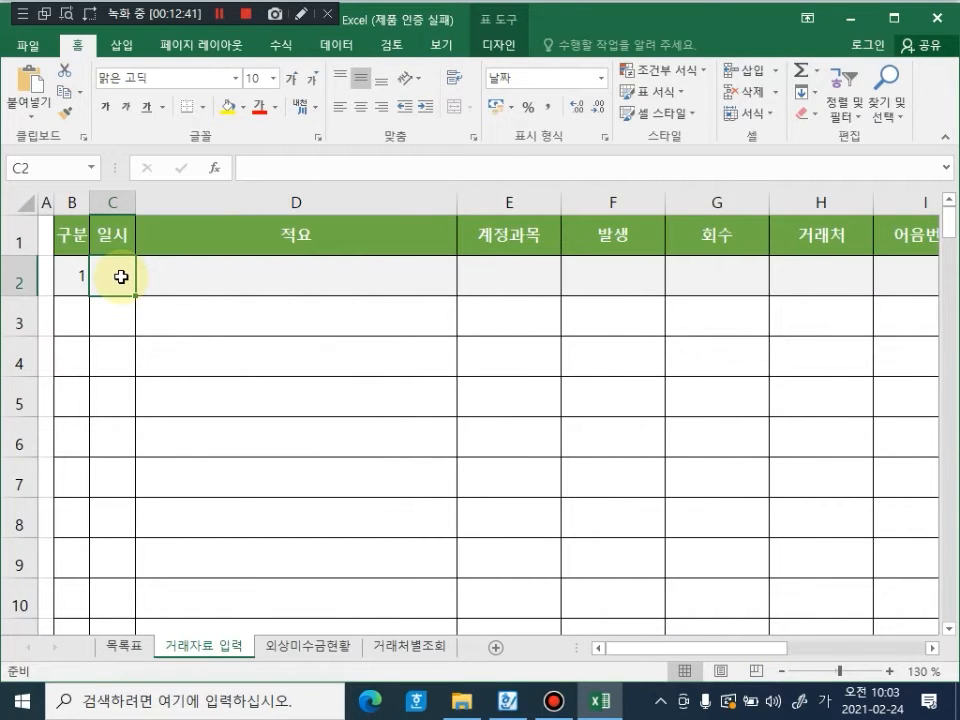
text(03/01)
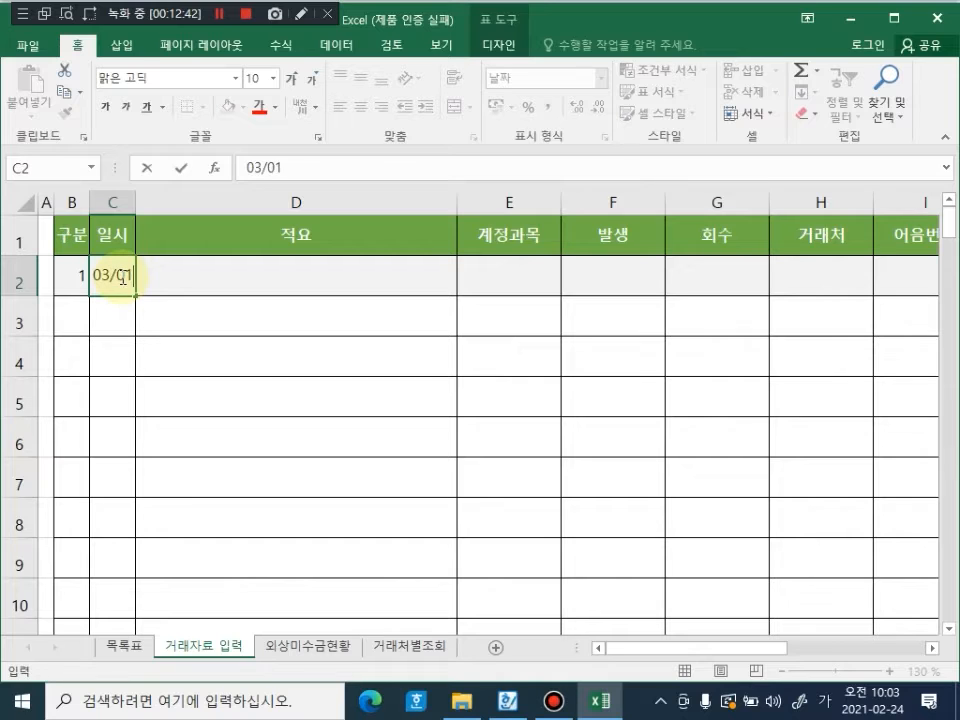
key(ctrl+Return)
key(Right)
key(Up)
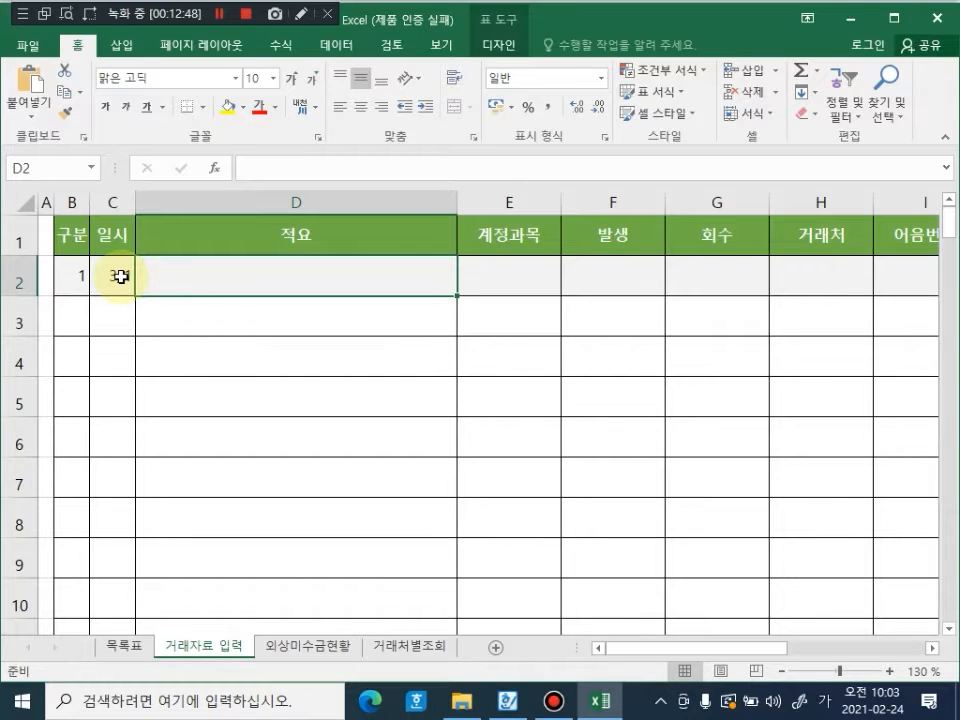
text(전월이월)
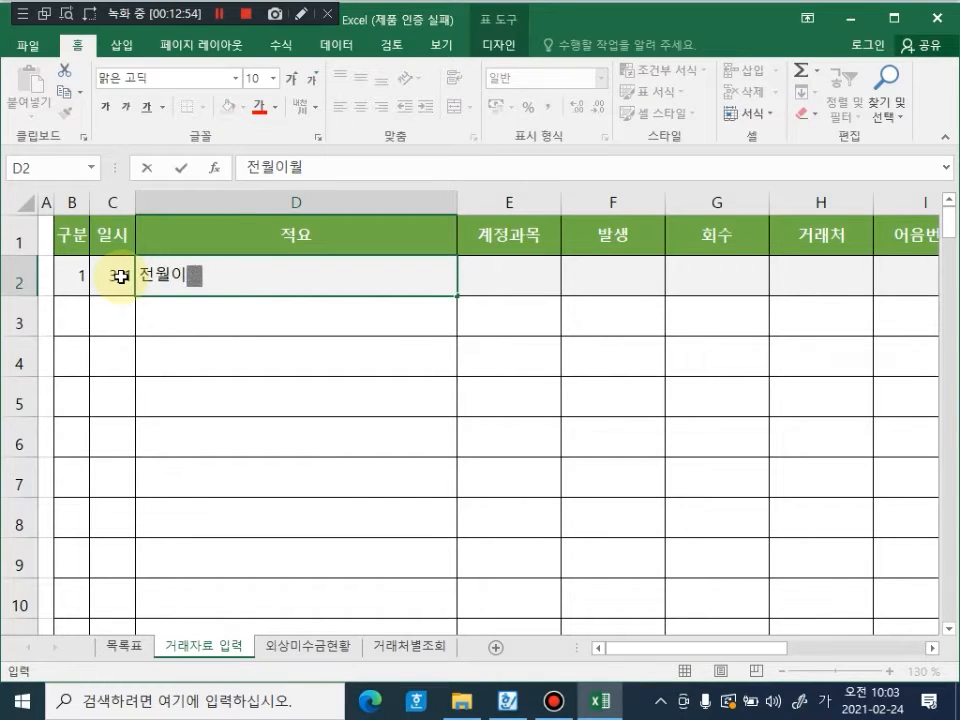
key(Tab)
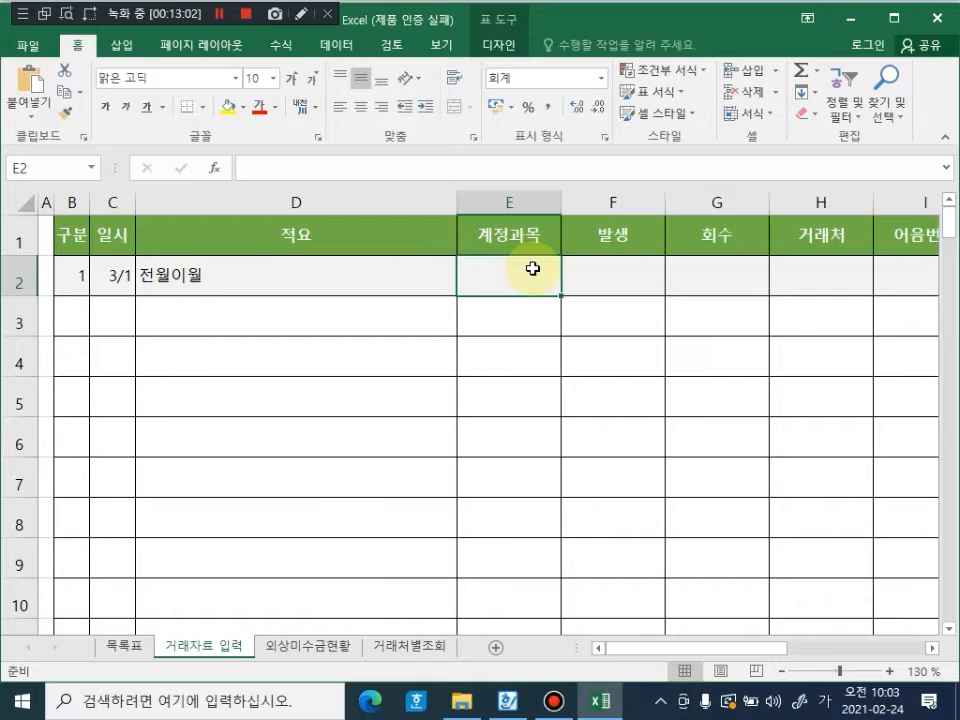
Step: Enter 외상매출금 as the 계정과목 in cell E2 and select that cell again
text(외상매출금)
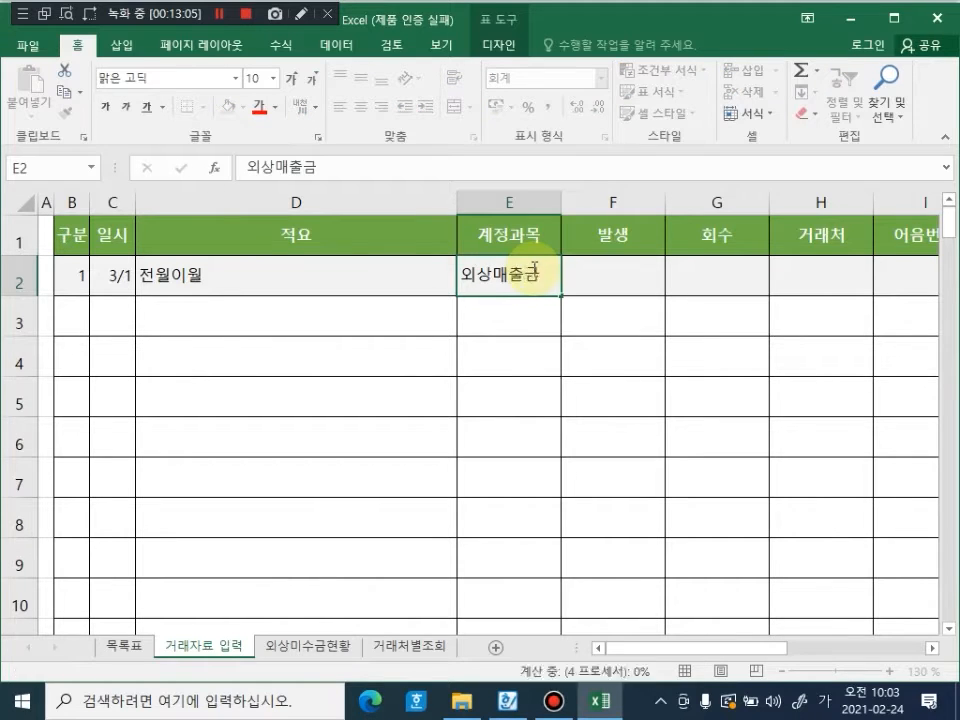
key(Return)
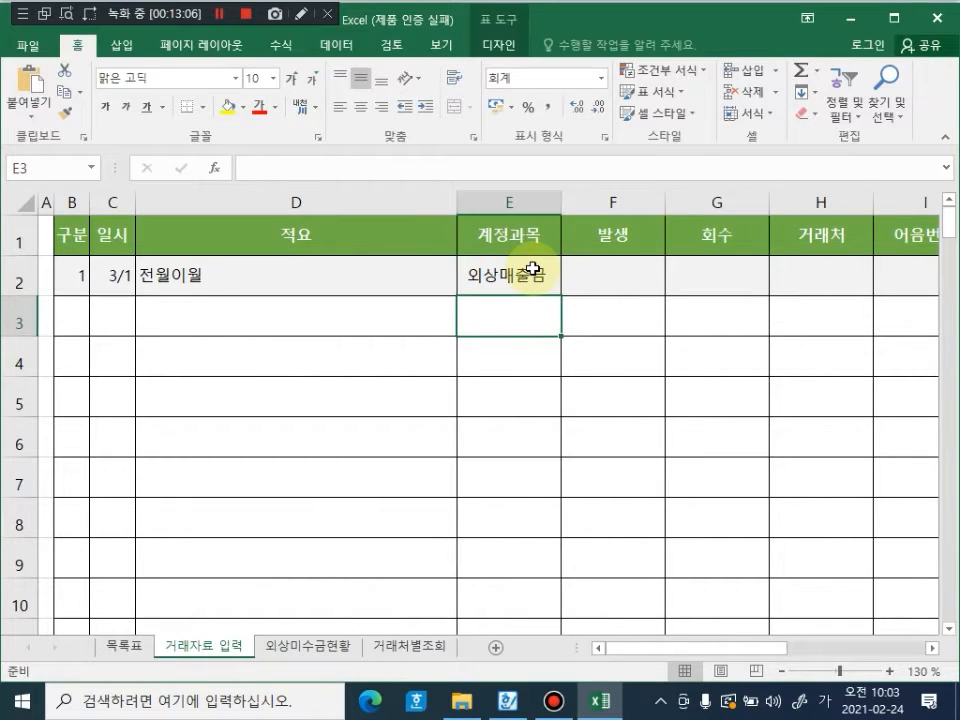
click(533, 268)
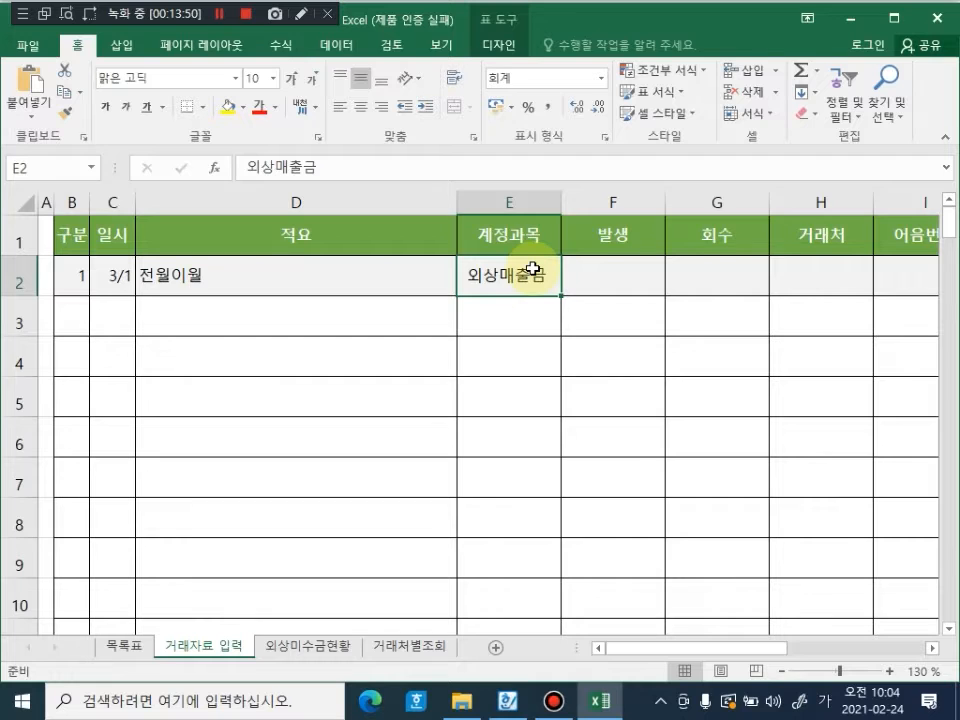
click(300, 14)
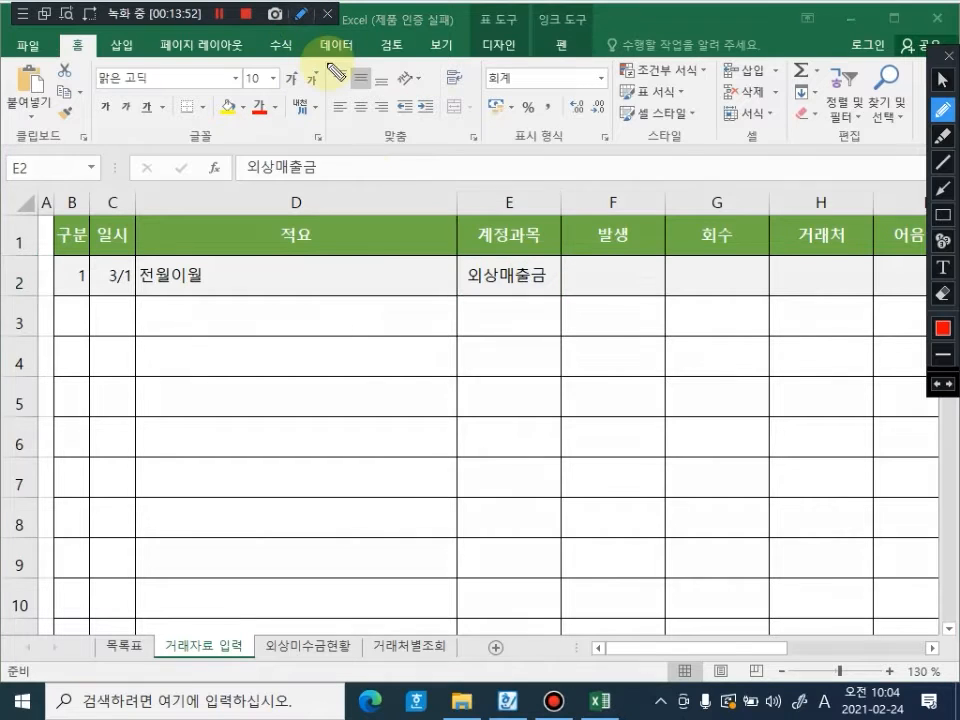
drag(510, 386, 636, 372)
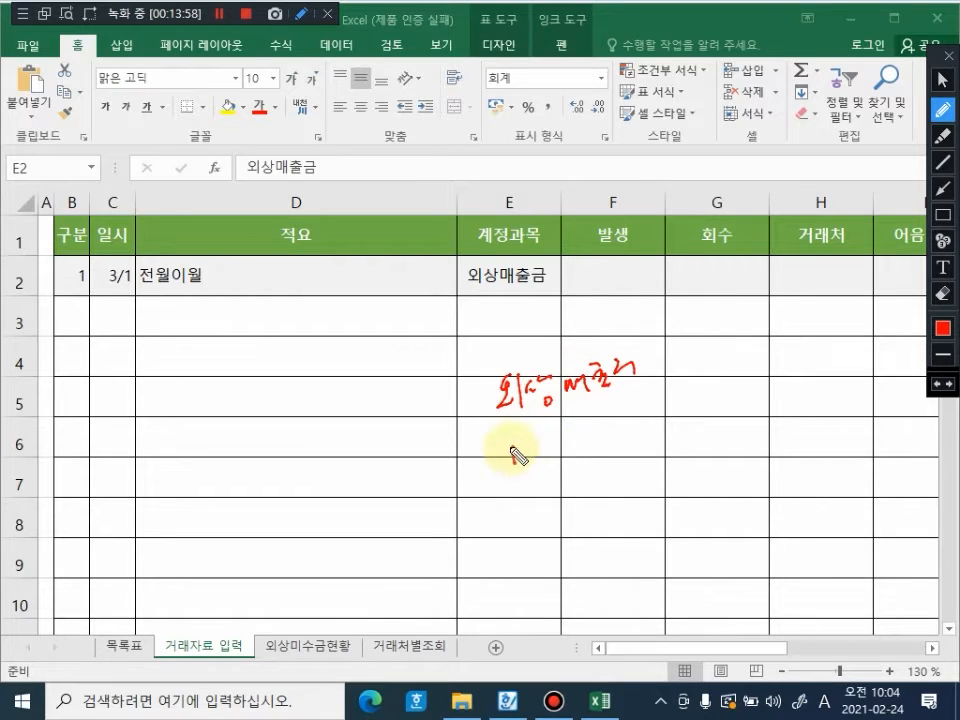
mouse_move(516, 452)
mouse_down()
mouse_move(533, 443)
mouse_move(549, 458)
mouse_move(578, 440)
mouse_move(606, 460)
mouse_up()
mouse_move(528, 497)
mouse_down()
mouse_move(579, 506)
mouse_move(612, 470)
mouse_up()
mouse_move(546, 548)
mouse_down()
mouse_move(640, 508)
mouse_move(638, 520)
mouse_up()
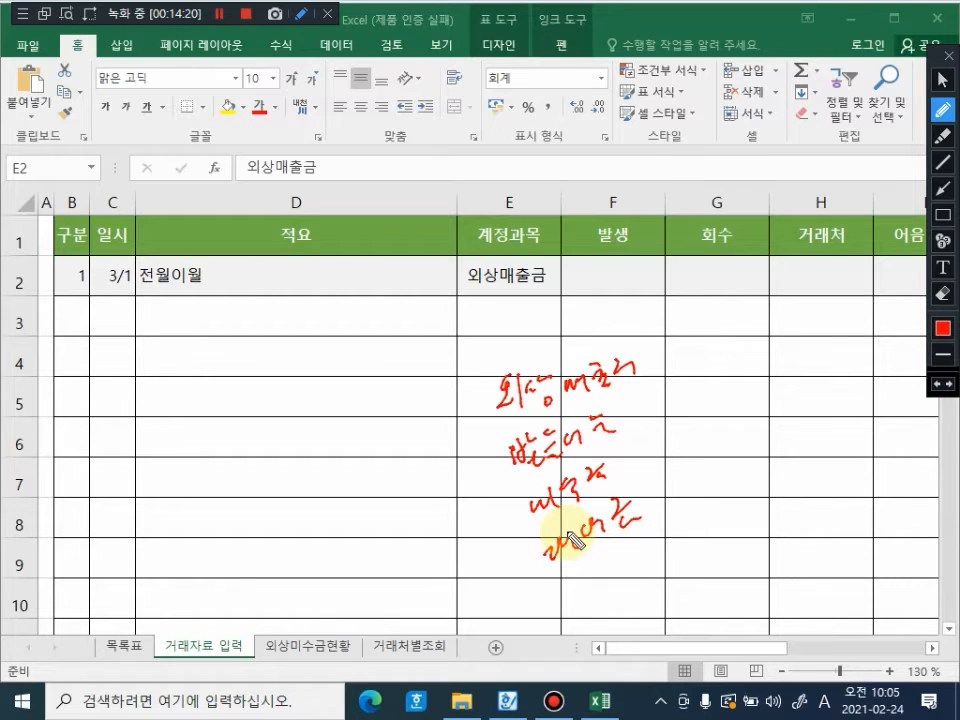
key(Escape)
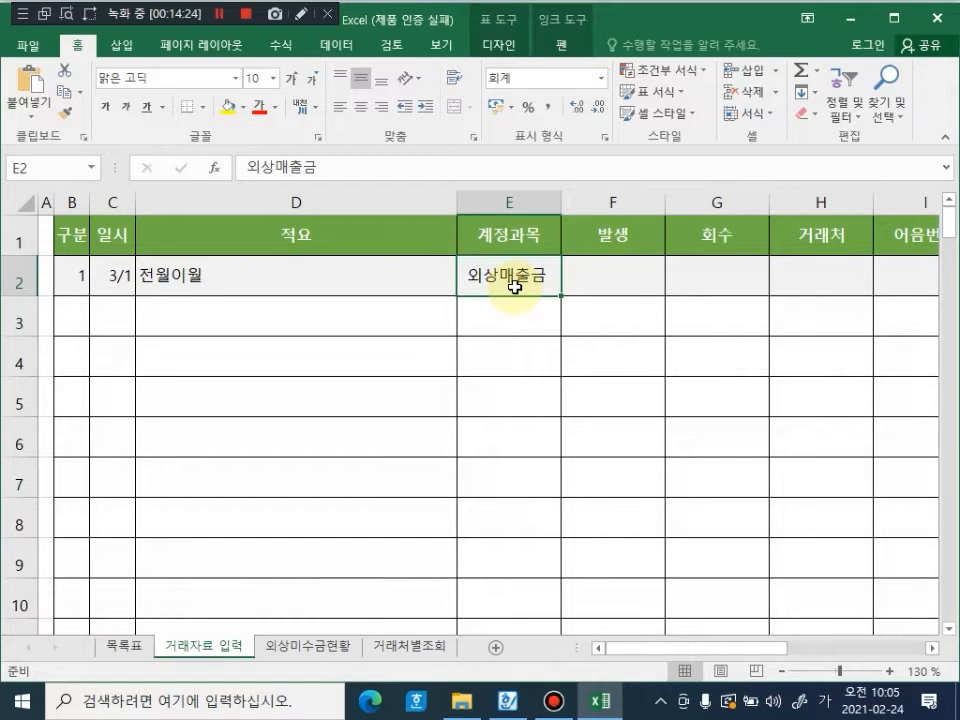
drag(710, 645, 937, 654)
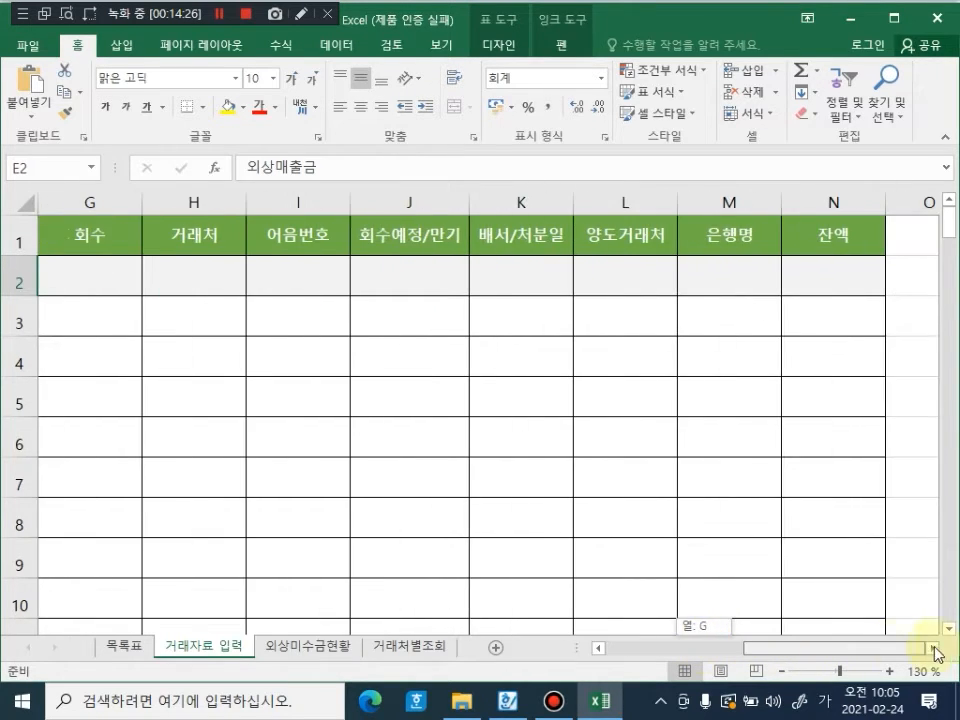
click(906, 264)
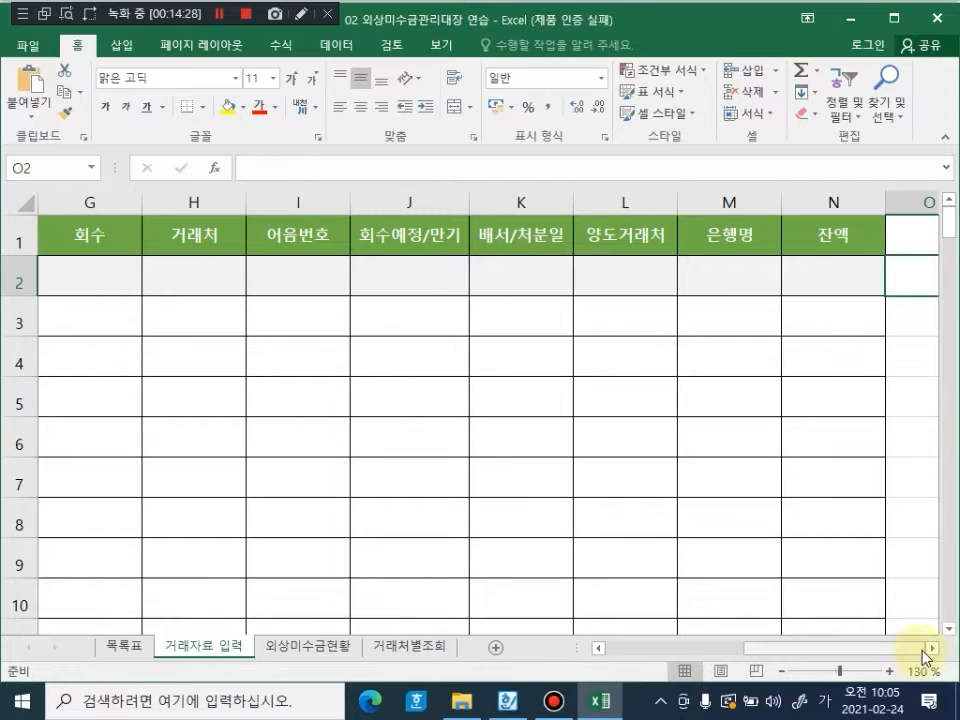
click(931, 648)
click(931, 648)
click(790, 273)
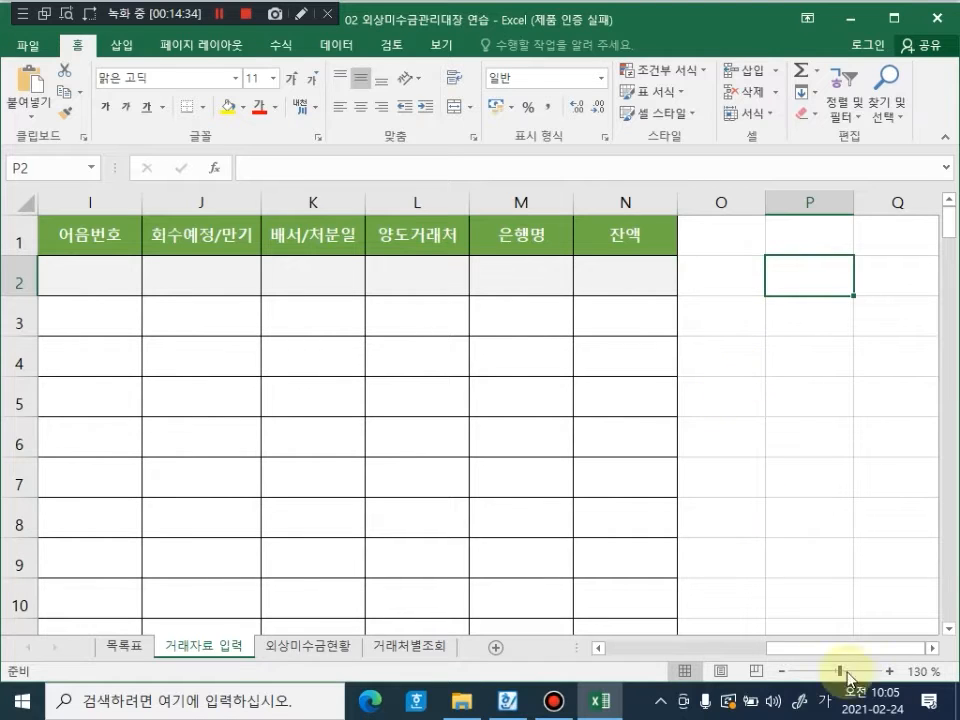
drag(857, 649, 700, 648)
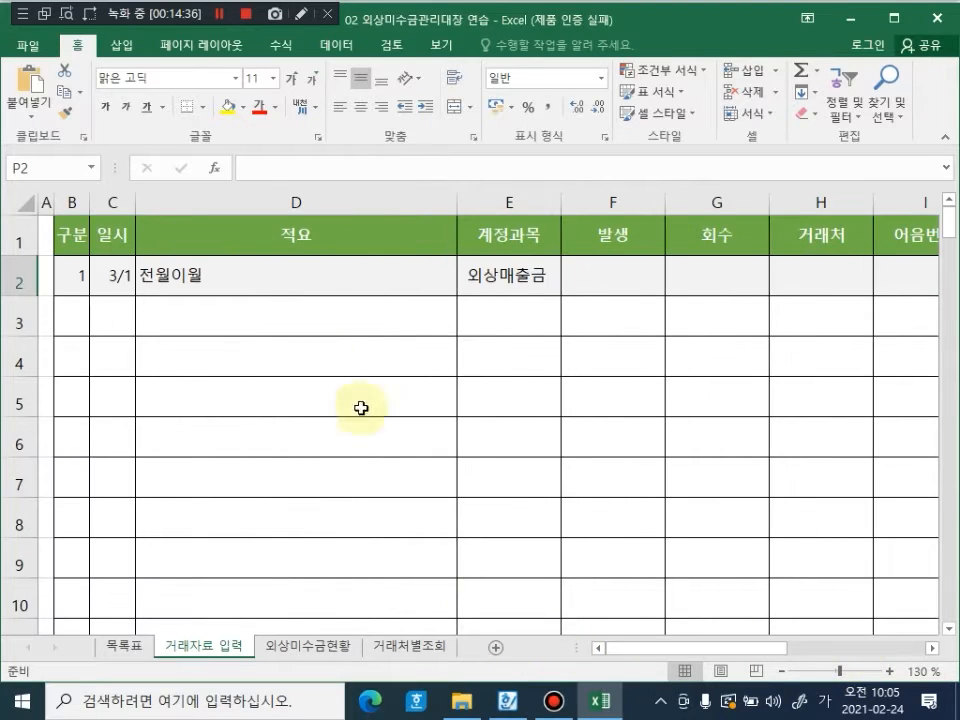
Step: Clear the 계정과목 entry in cell E2 and bring up the data validation choices for it
click(490, 281)
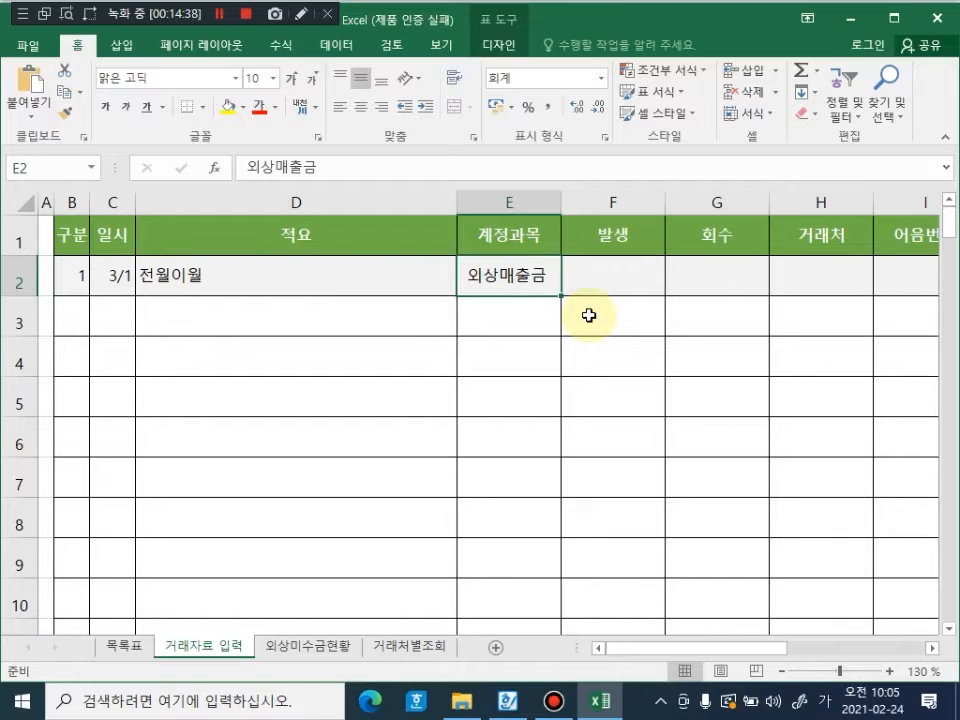
key(Delete)
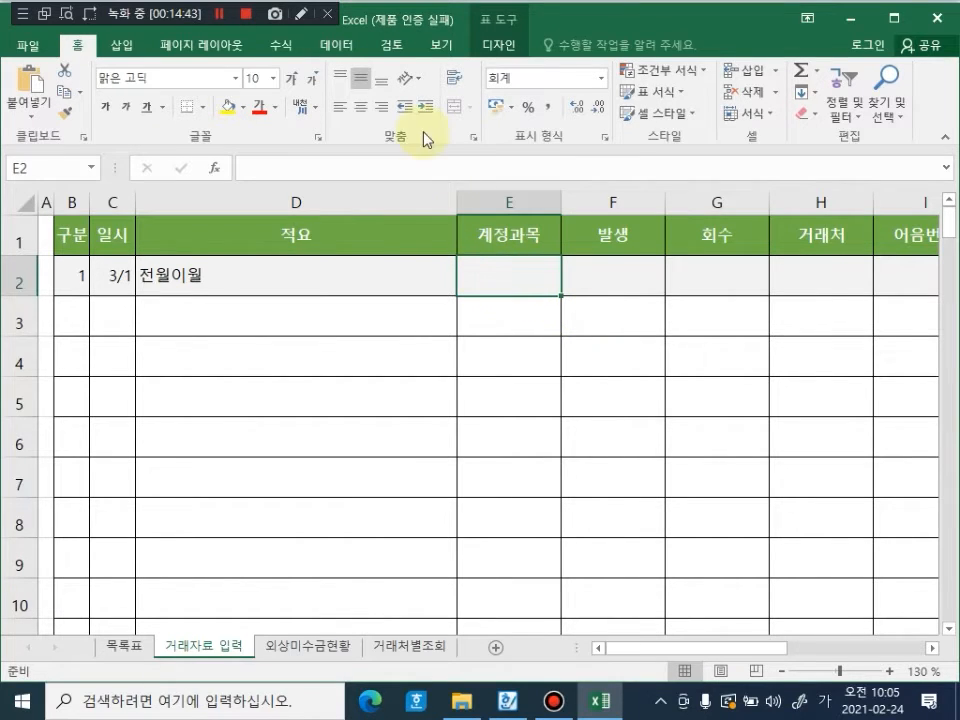
click(340, 46)
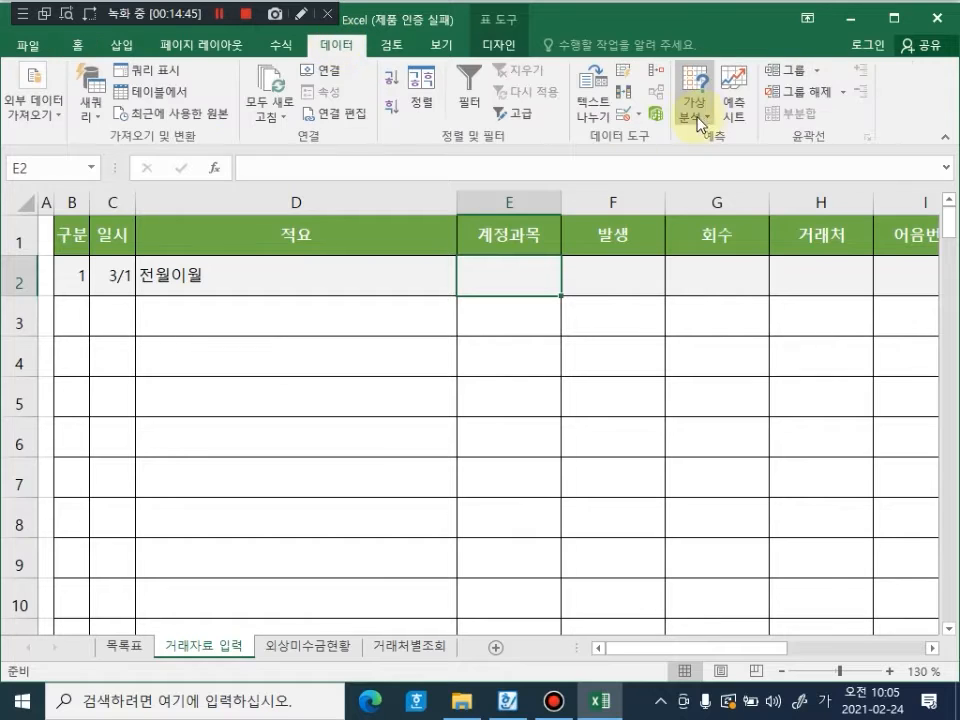
click(638, 115)
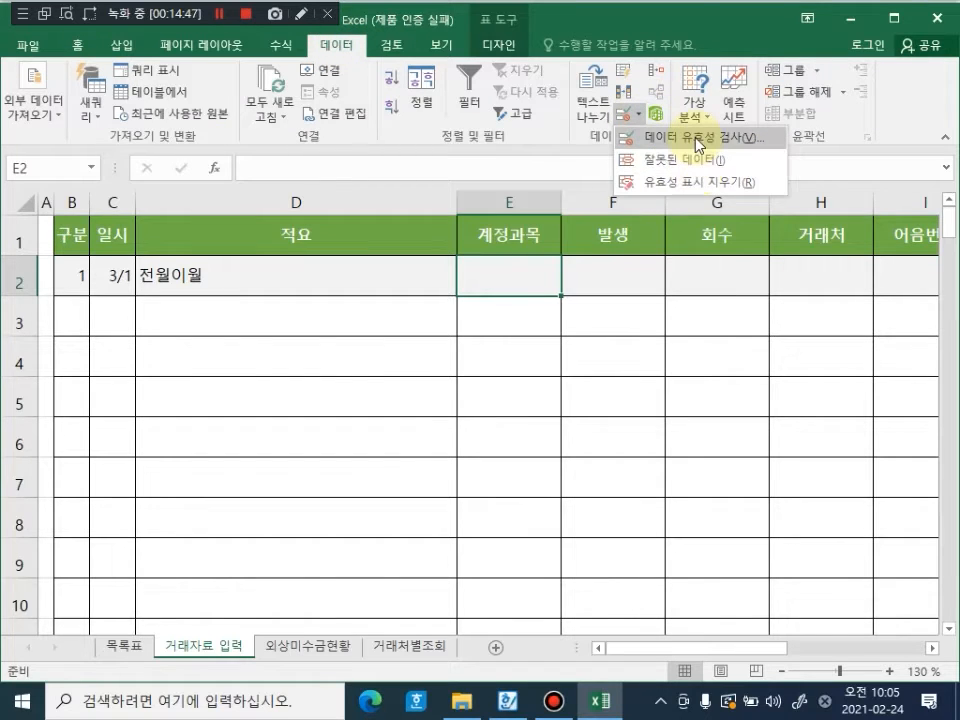
click(300, 14)
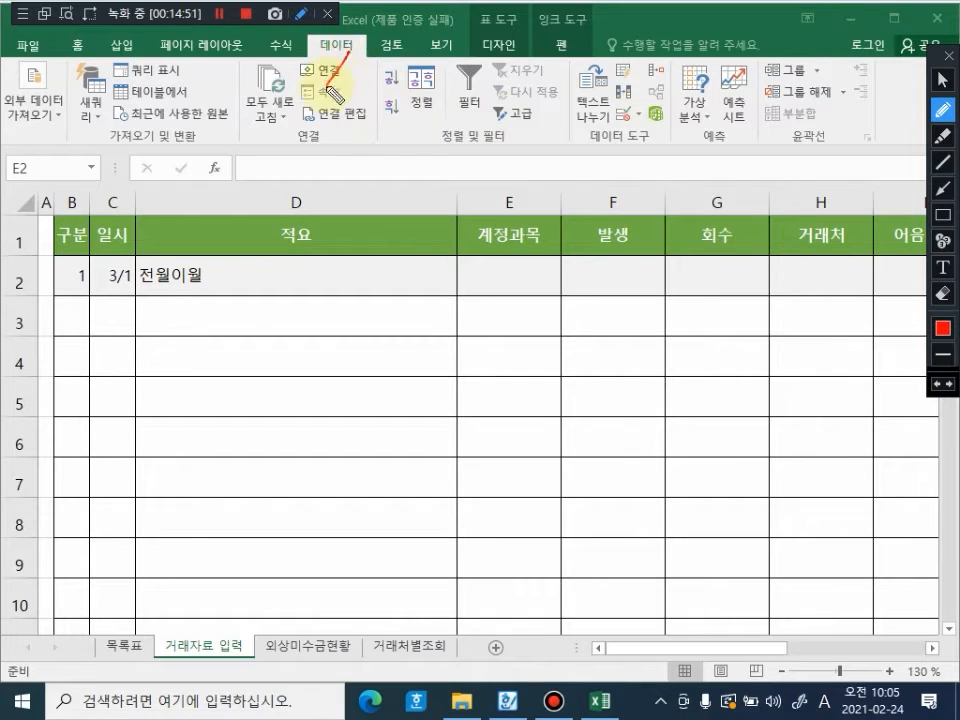
mouse_move(345, 55)
mouse_down()
mouse_move(352, 185)
mouse_move(528, 155)
mouse_move(588, 131)
mouse_move(606, 110)
mouse_up()
drag(592, 106, 606, 112)
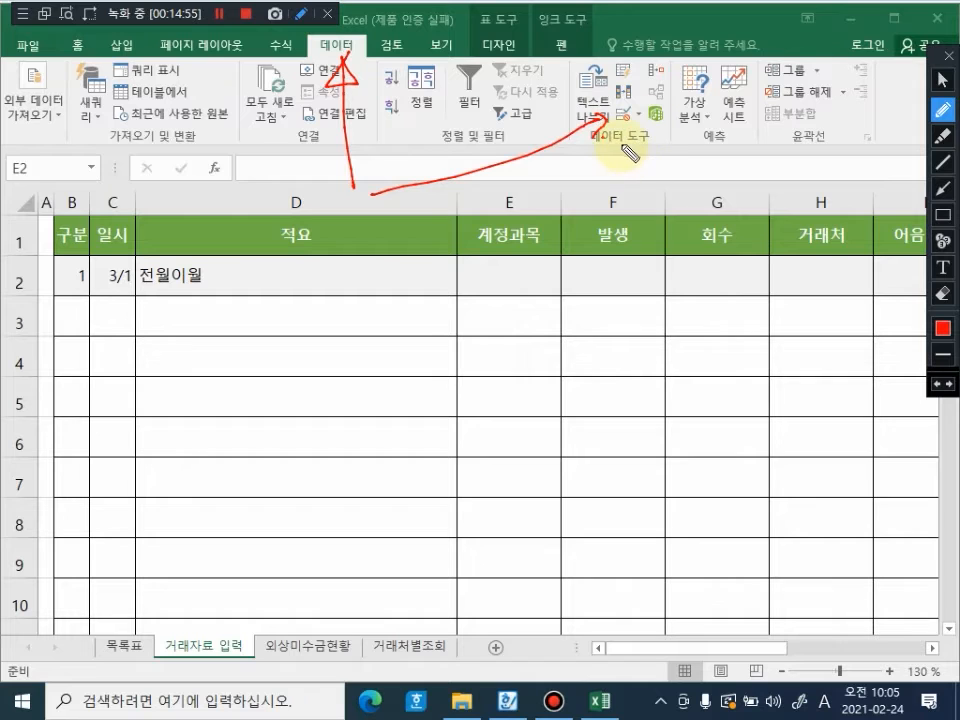
key(Escape)
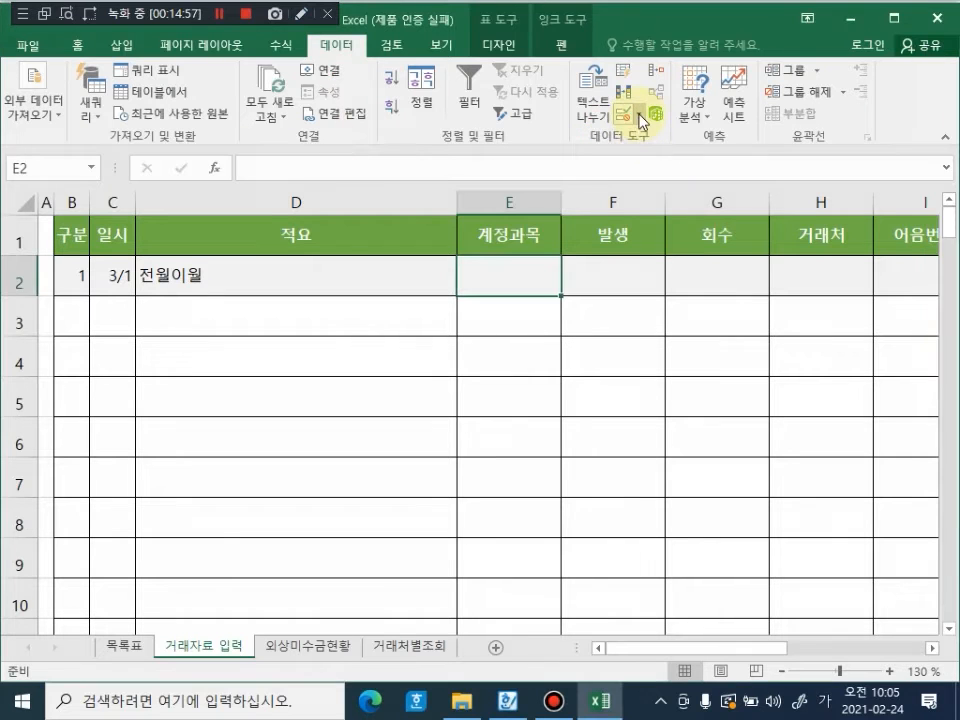
Step: Apply list data validation to cell E2 with the source 외상매출금,받을어음,미수금,대여금
click(638, 115)
click(686, 138)
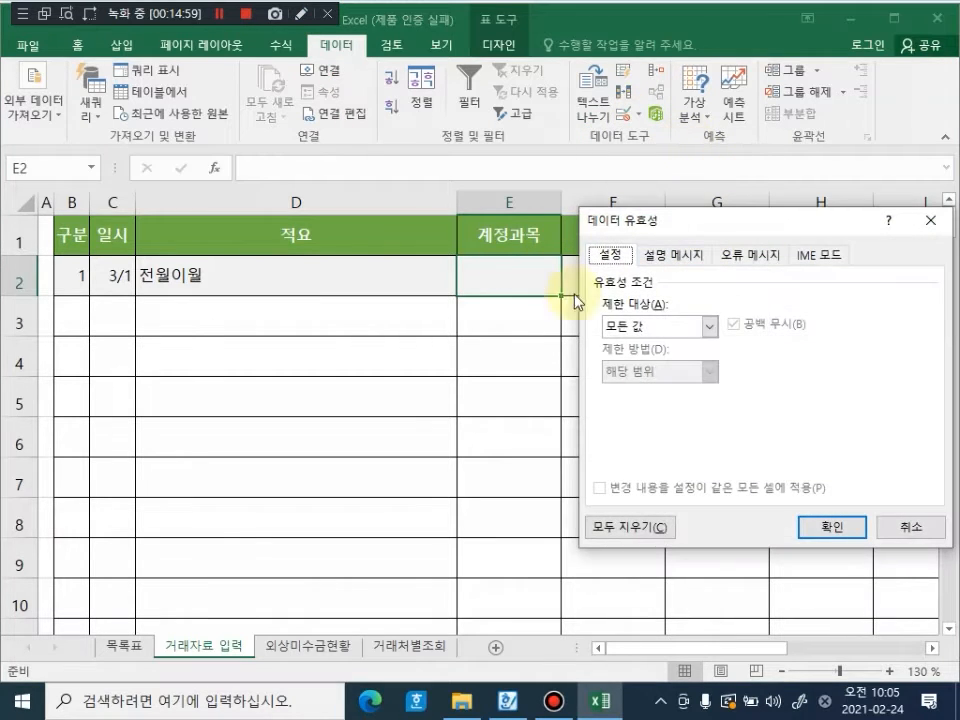
click(664, 328)
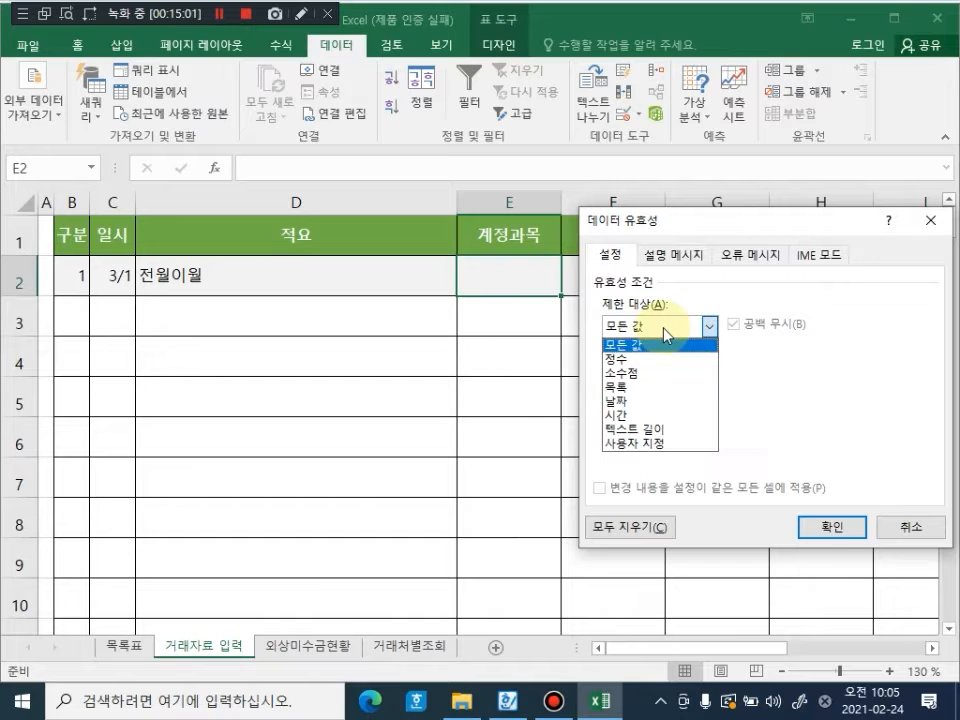
click(641, 391)
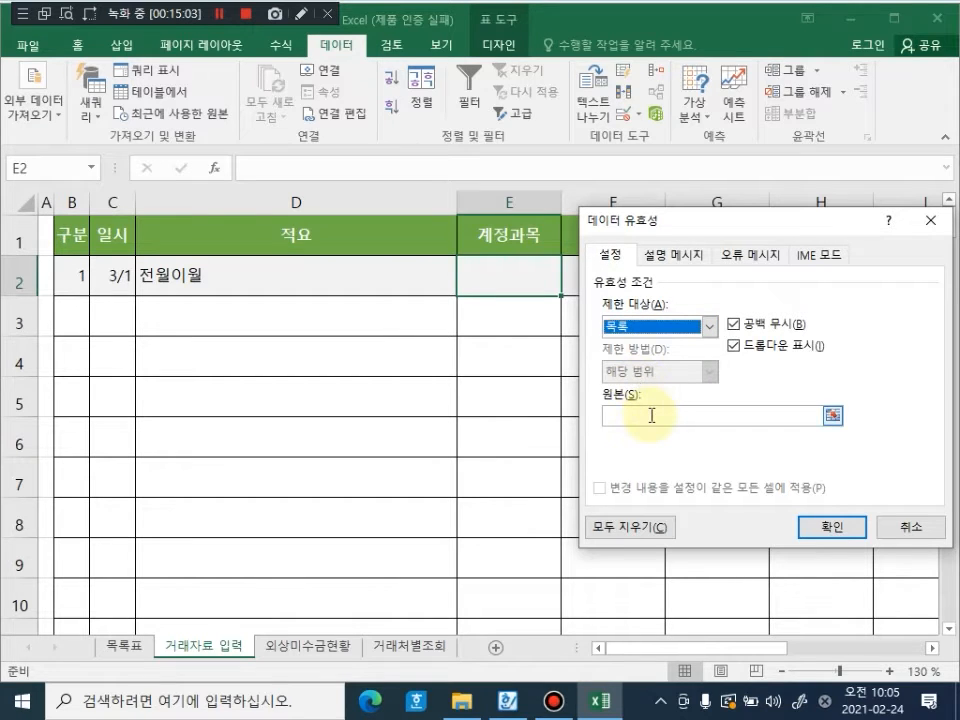
click(651, 413)
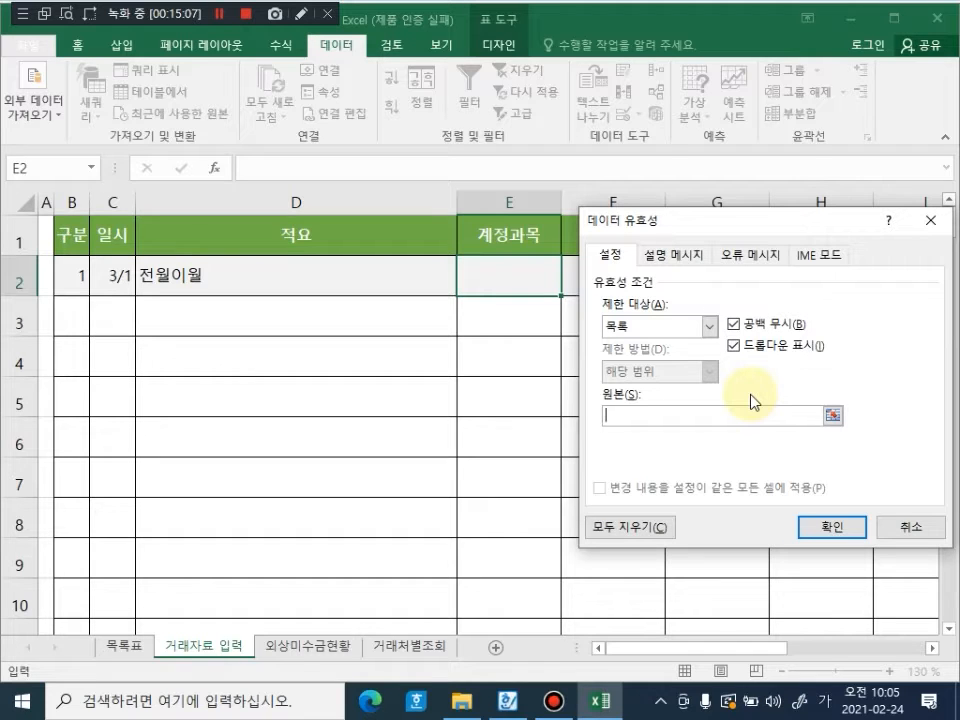
text(외상매출금)
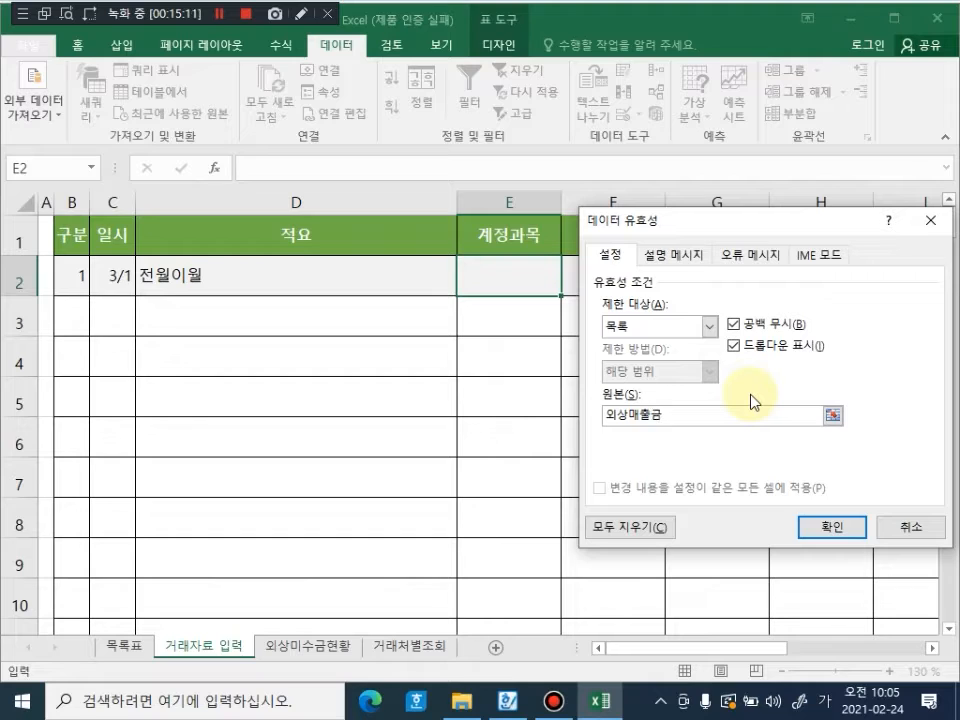
text(,)
text(받을엄)
text(음,)
text(미수금,)
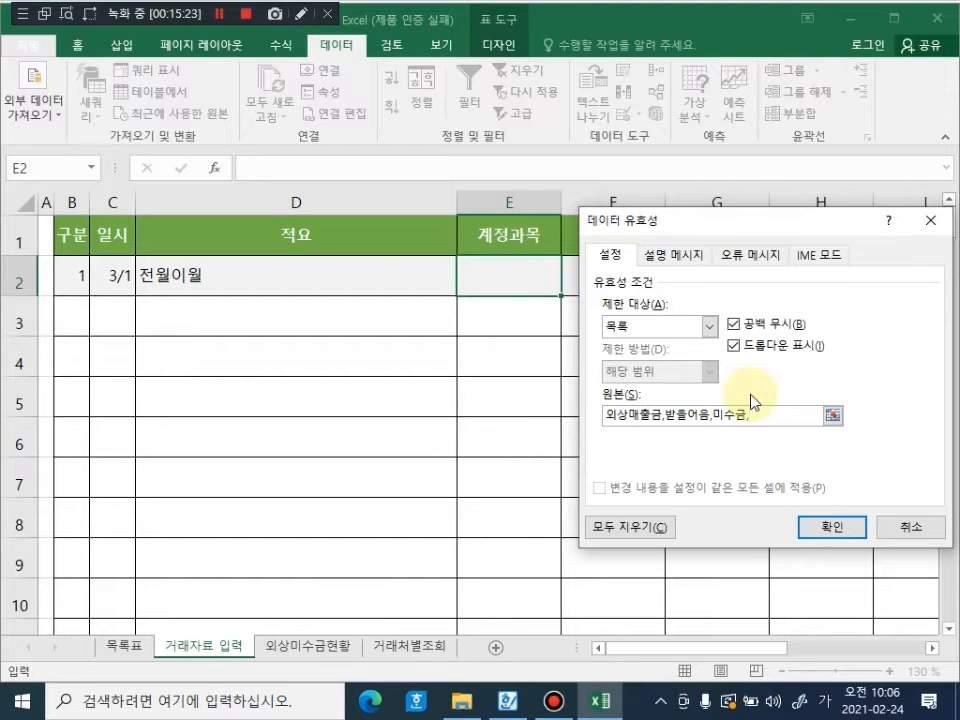
text(대여금)
click(845, 528)
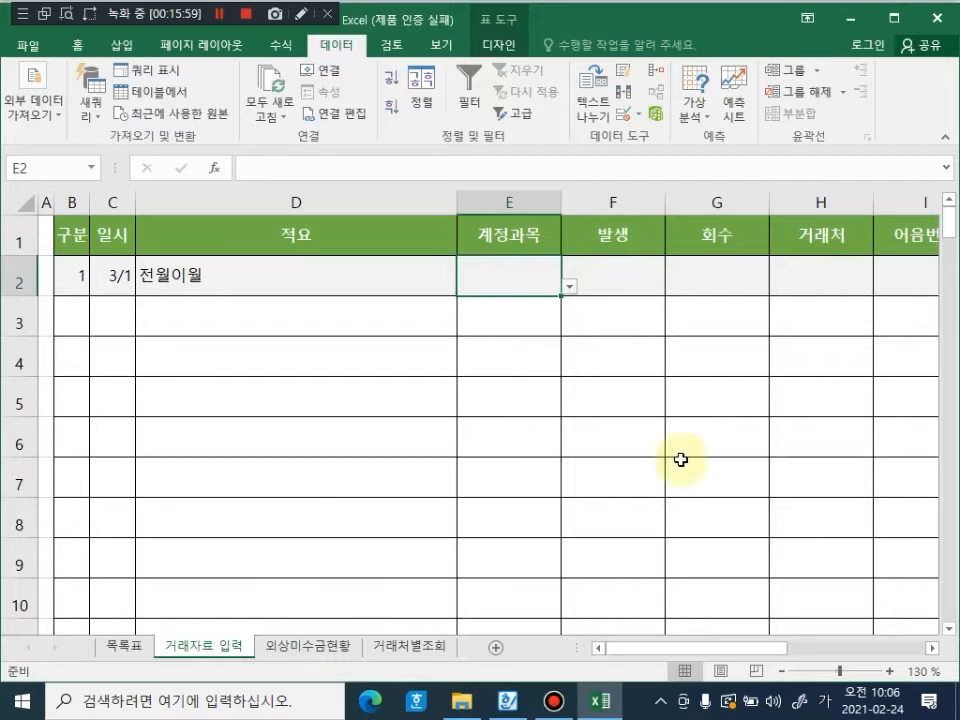
Step: View the account choices offered for cell E2 and enter 외상매출금 there to test the validation
click(571, 290)
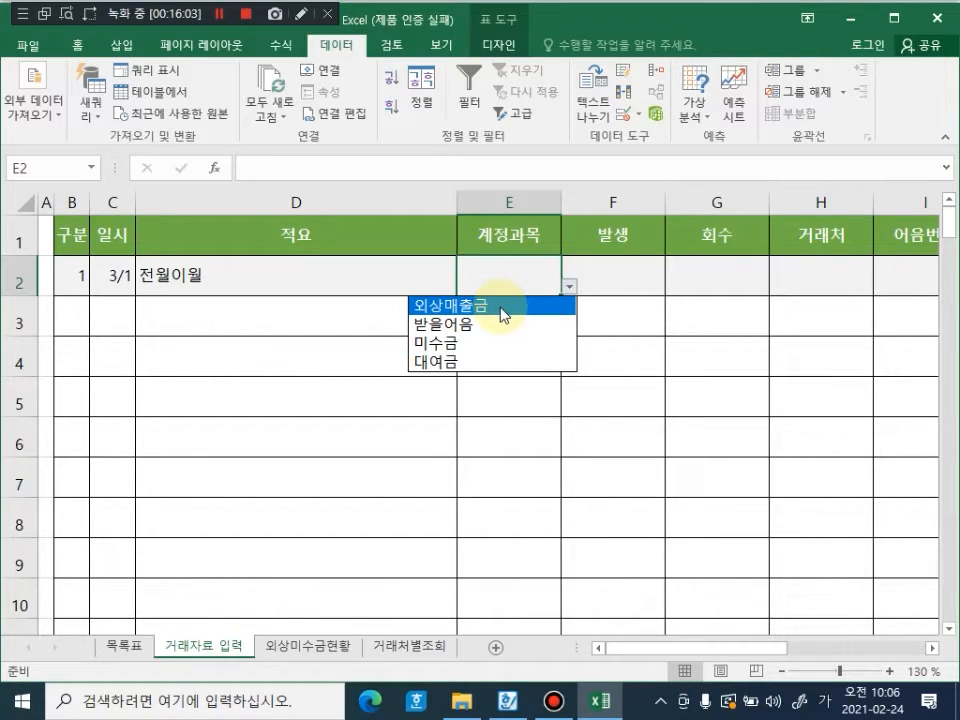
click(513, 262)
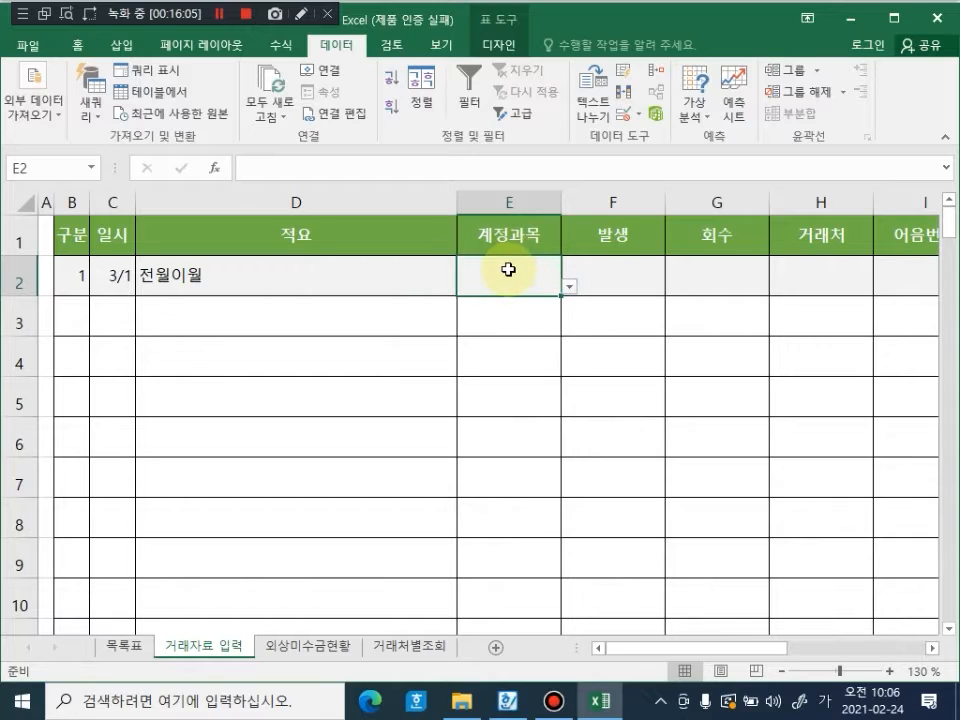
double_click(510, 272)
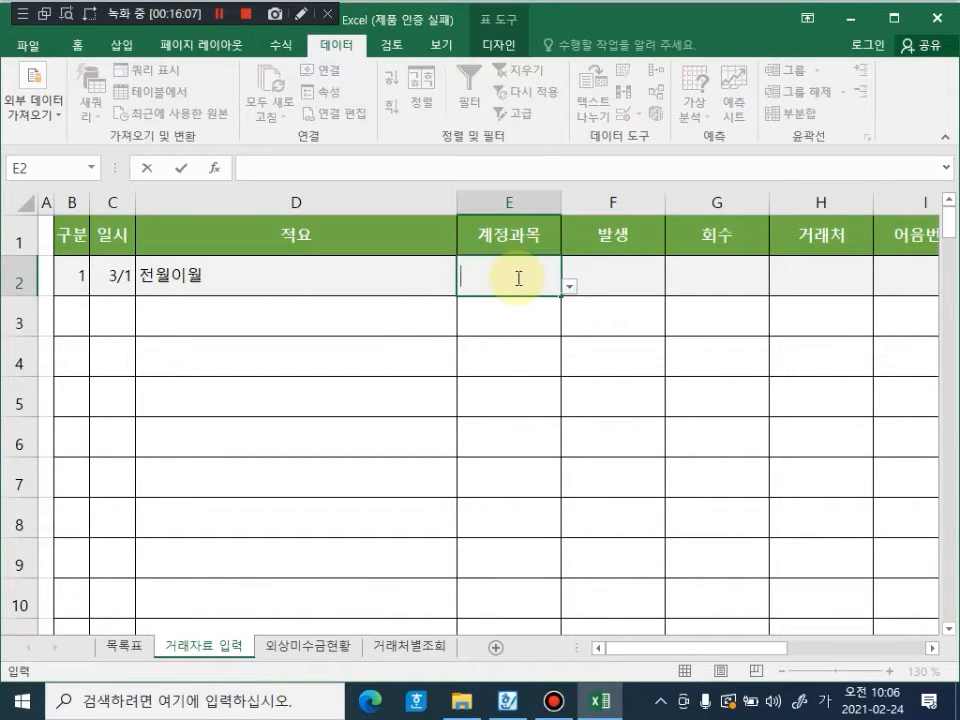
text(욋상매출금)
key(Return)
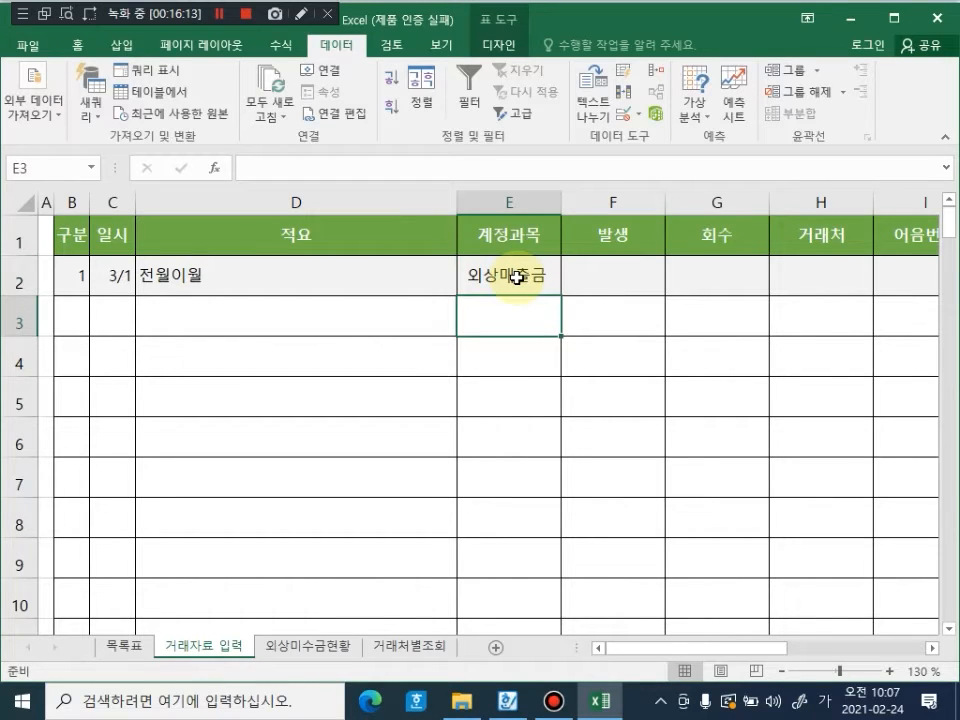
Step: Try to enter the misspelled 외싱매출금 in cell E2 and clear the cell
click(516, 277)
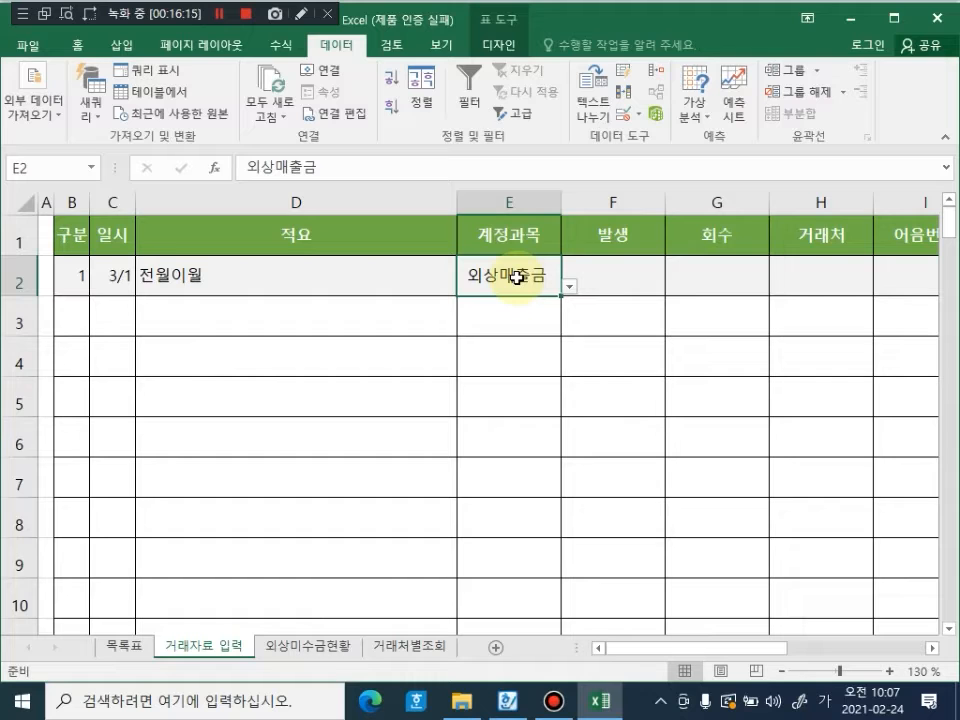
text(외싱ㅁ)
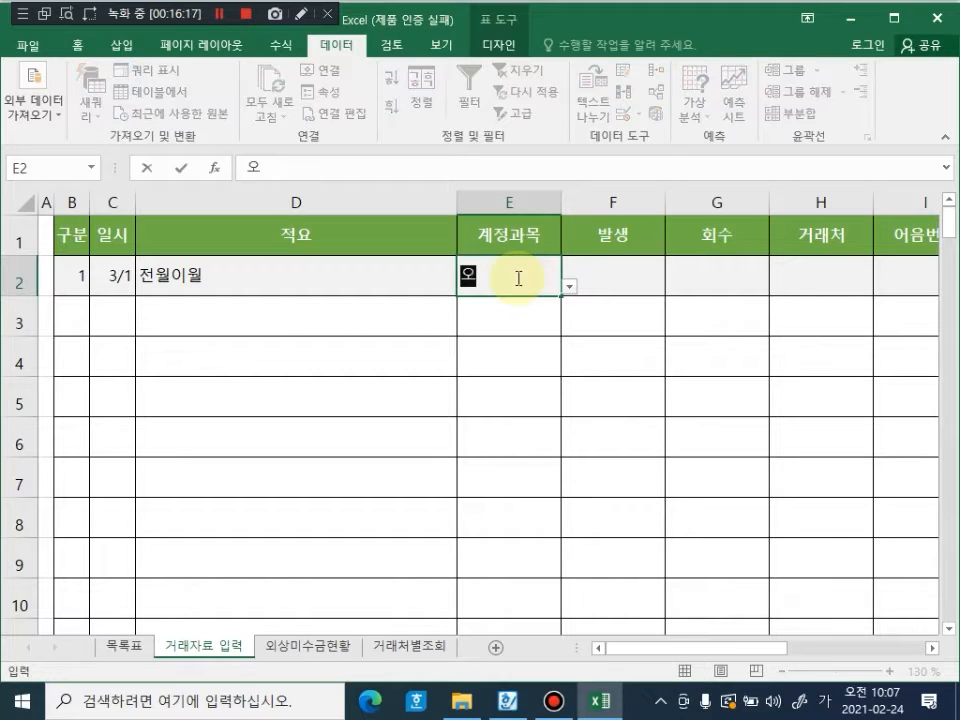
text(ㅐ출금)
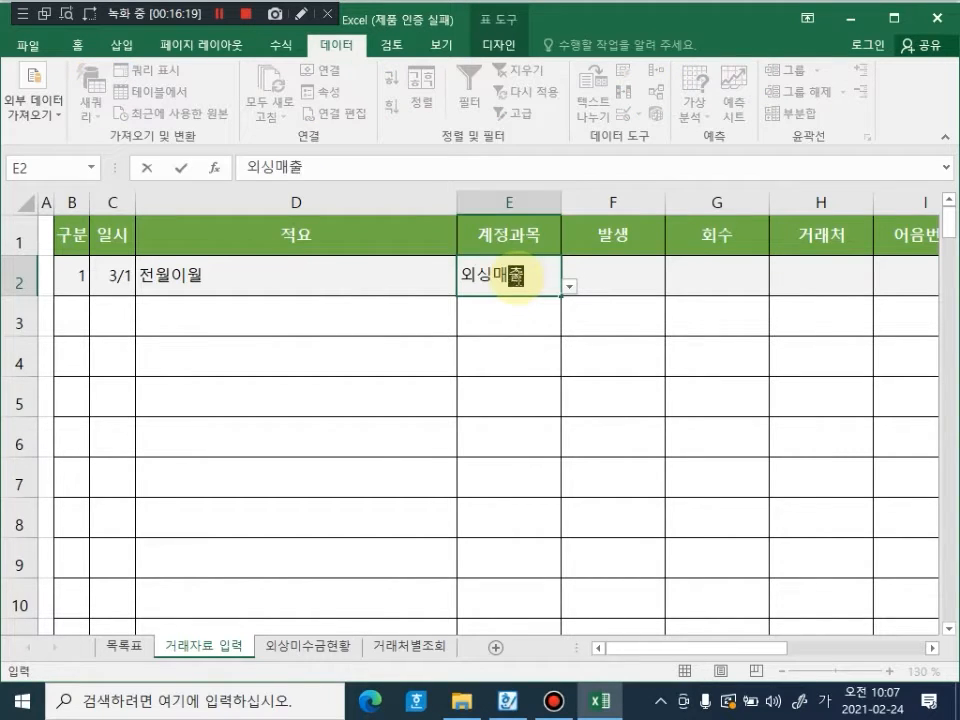
key(Return)
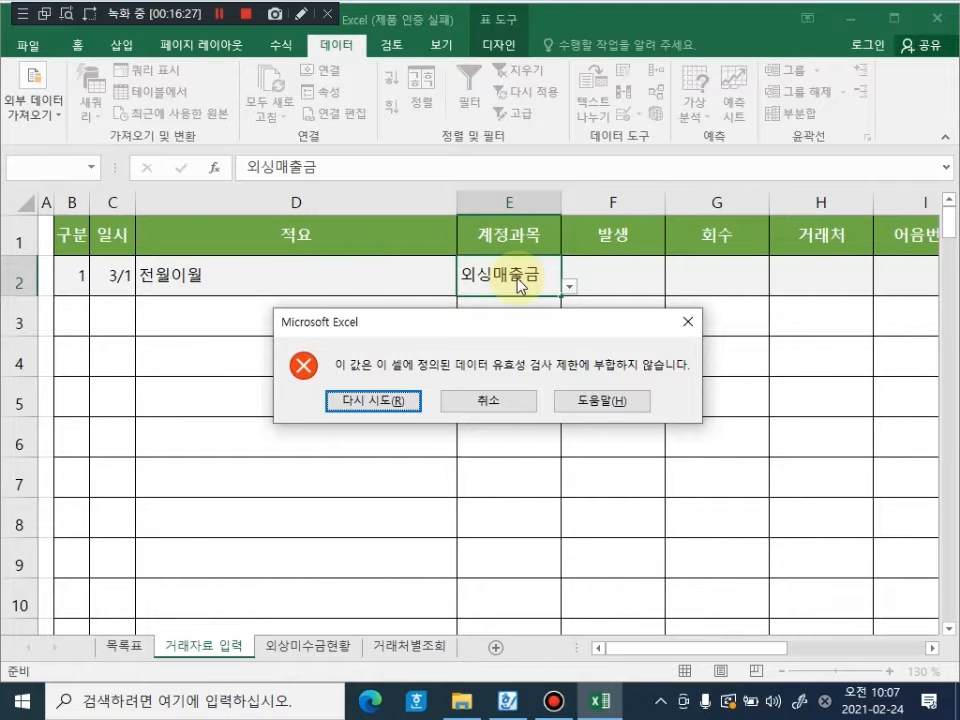
click(519, 401)
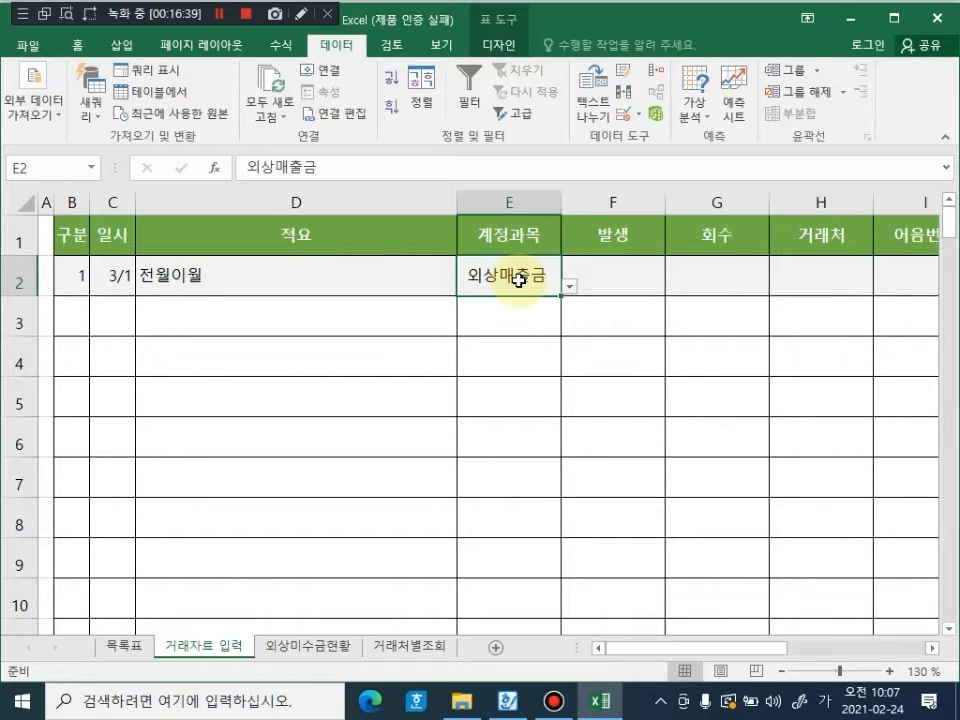
key(Delete)
click(547, 347)
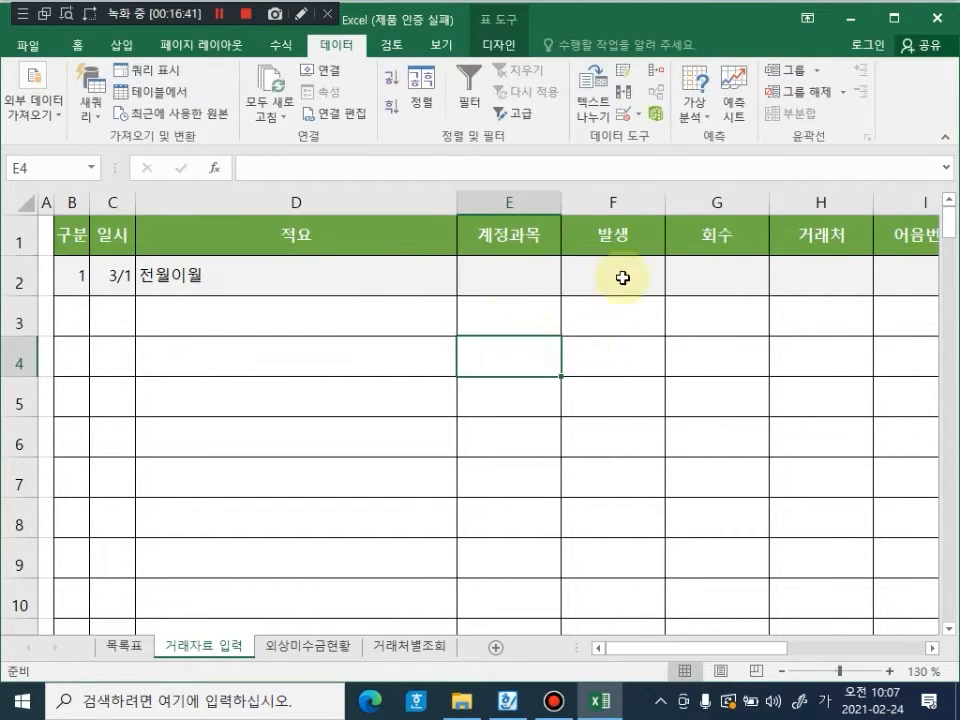
Step: Copy the list validation from cell E2 down to E7 and check cells E3 to E7
click(525, 281)
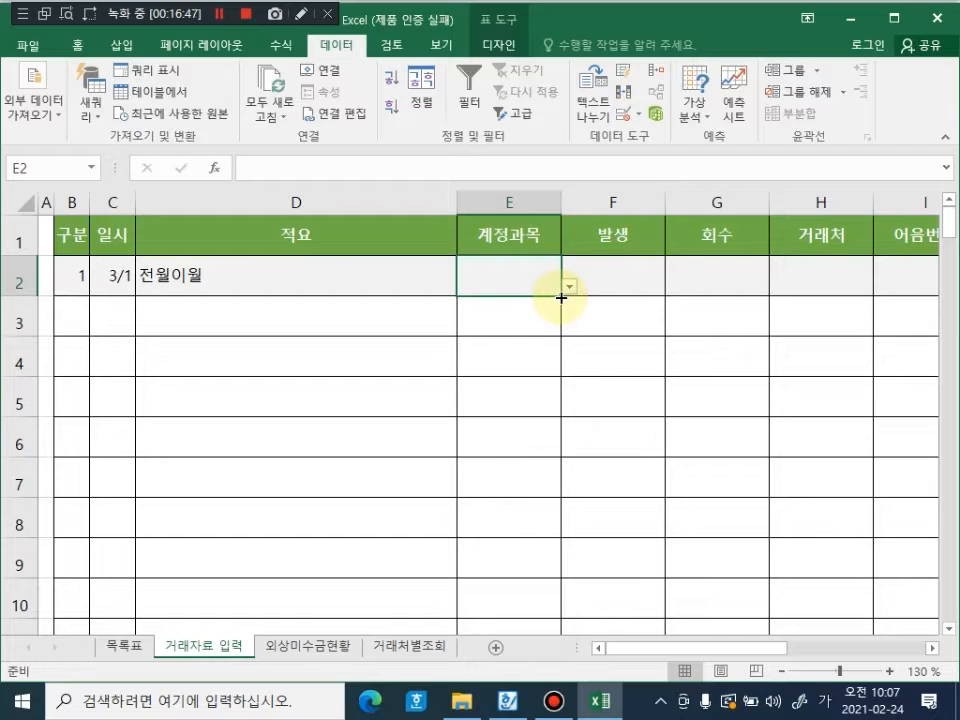
drag(561, 297, 561, 497)
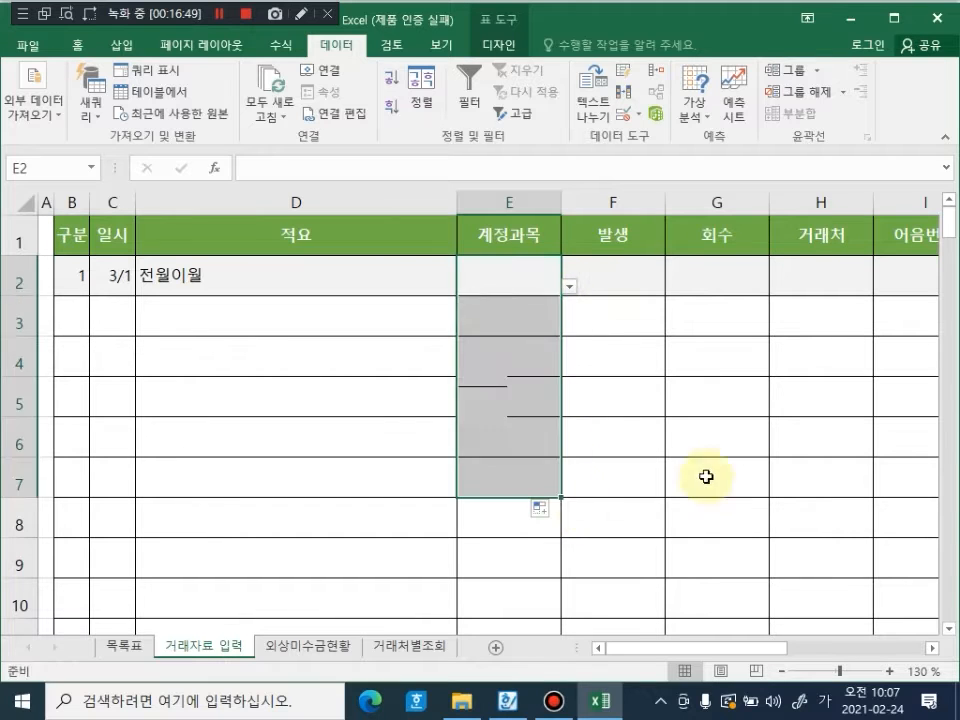
click(715, 441)
click(534, 315)
click(516, 362)
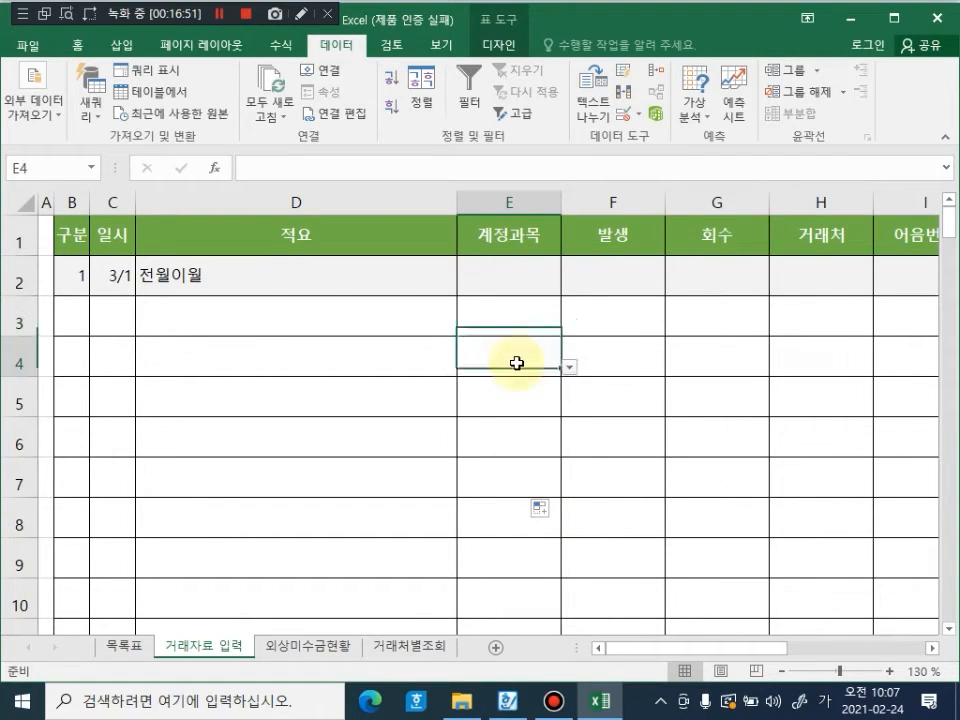
click(517, 398)
click(518, 440)
click(508, 483)
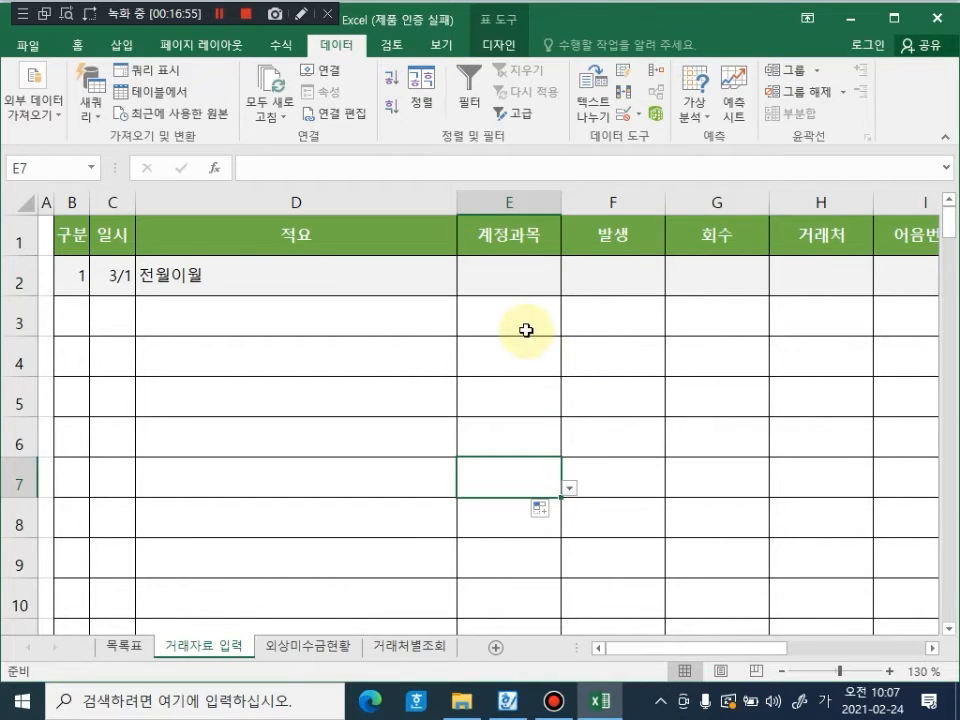
Step: Extend the list validation from cell E7 down through the following rows of the 계정과목 column
drag(561, 497, 566, 608)
click(705, 392)
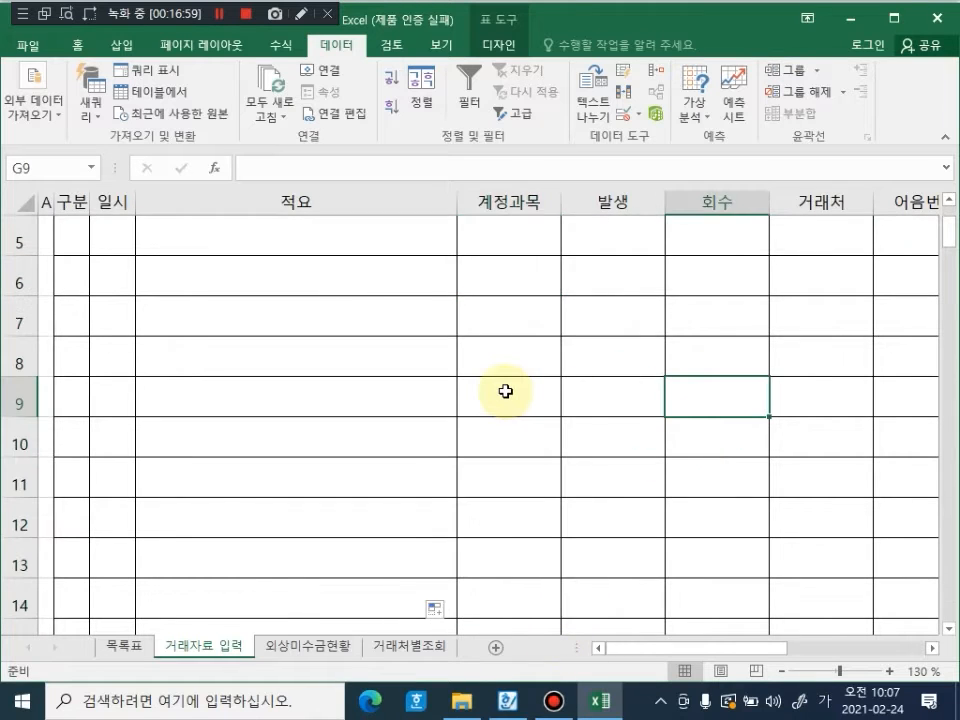
scroll(506, 391, up, 2)
Step: Choose 외상매출금 as the 계정과목 in cell E2 and enter 8500000 as the 발생 amount in F2
click(523, 281)
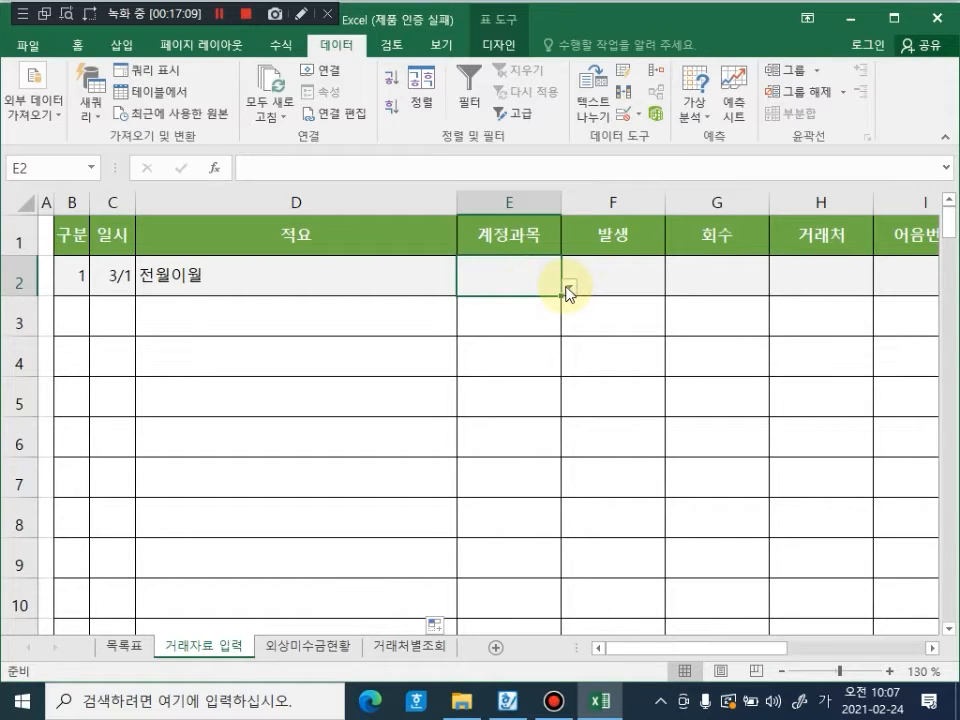
click(570, 290)
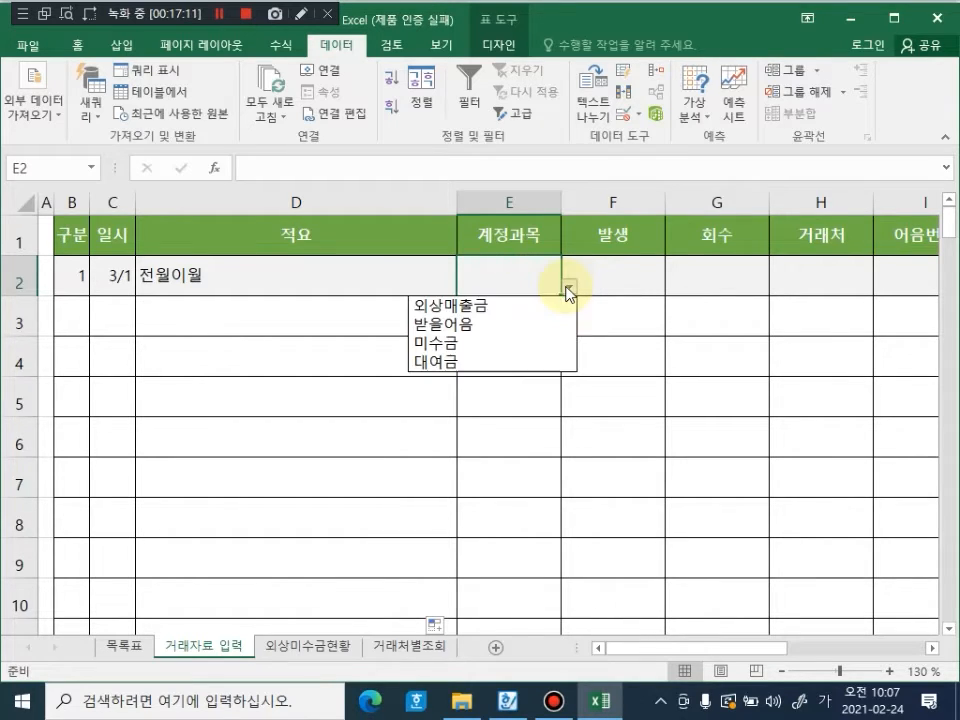
click(494, 305)
click(618, 278)
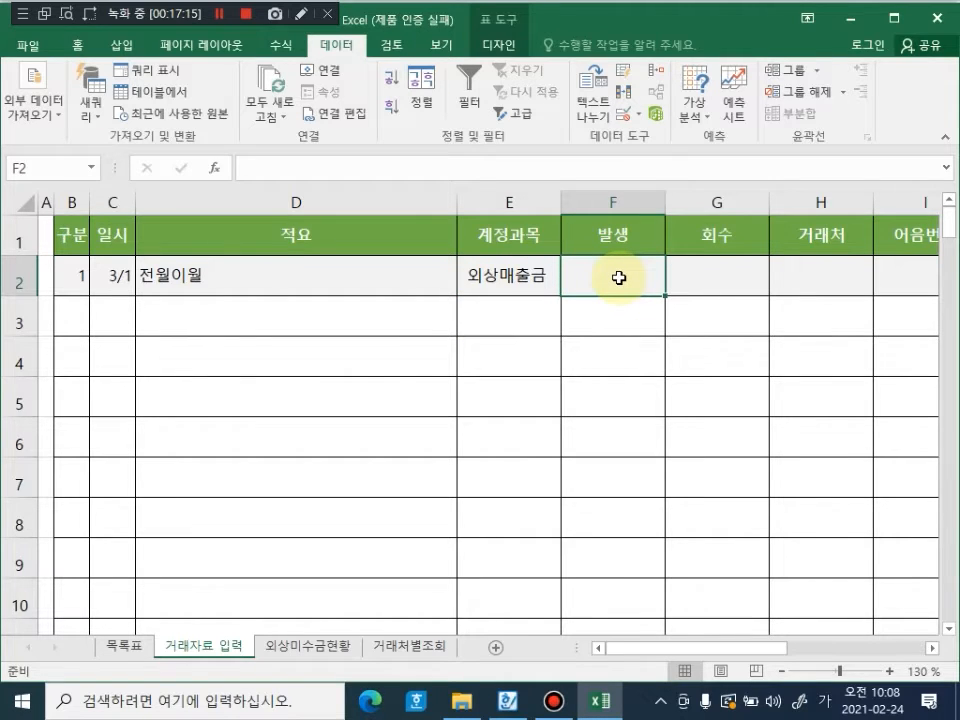
text(8,500,00)
text(00000)
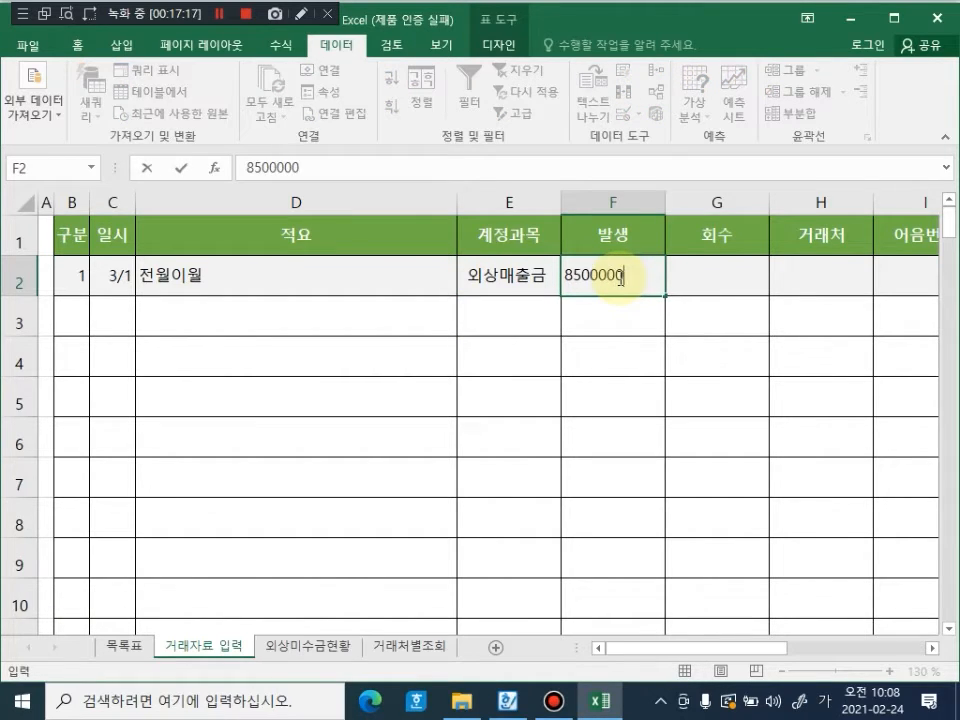
key(Return)
Step: View the 거래처 choices for cell H2 and examine the client name list on the 외상미수금현황 sheet
key(Up)
key(Right)
key(Right)
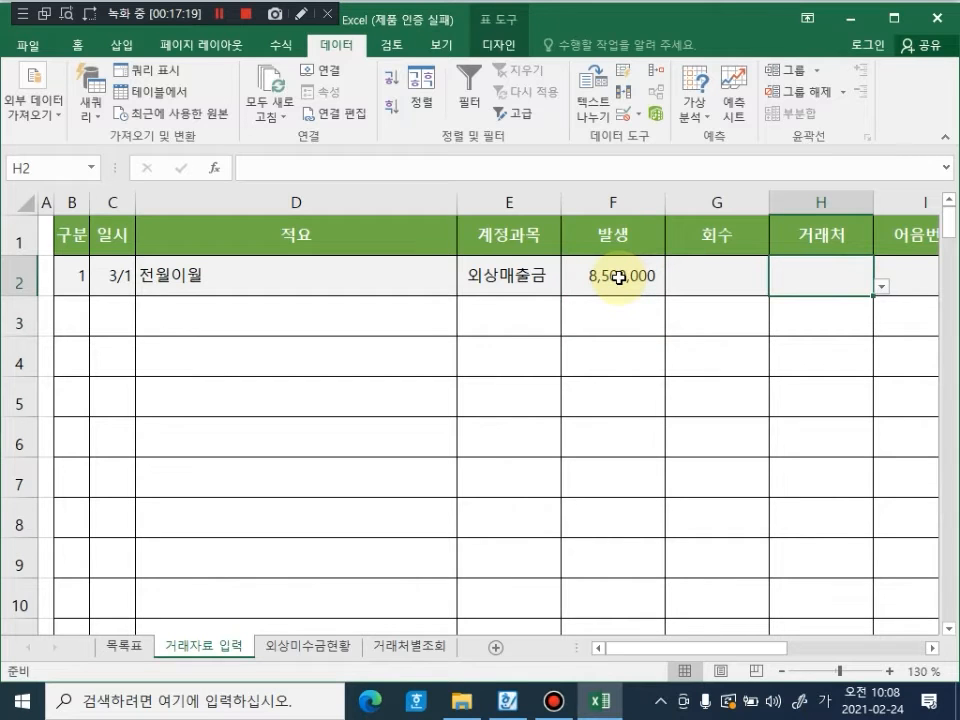
click(881, 287)
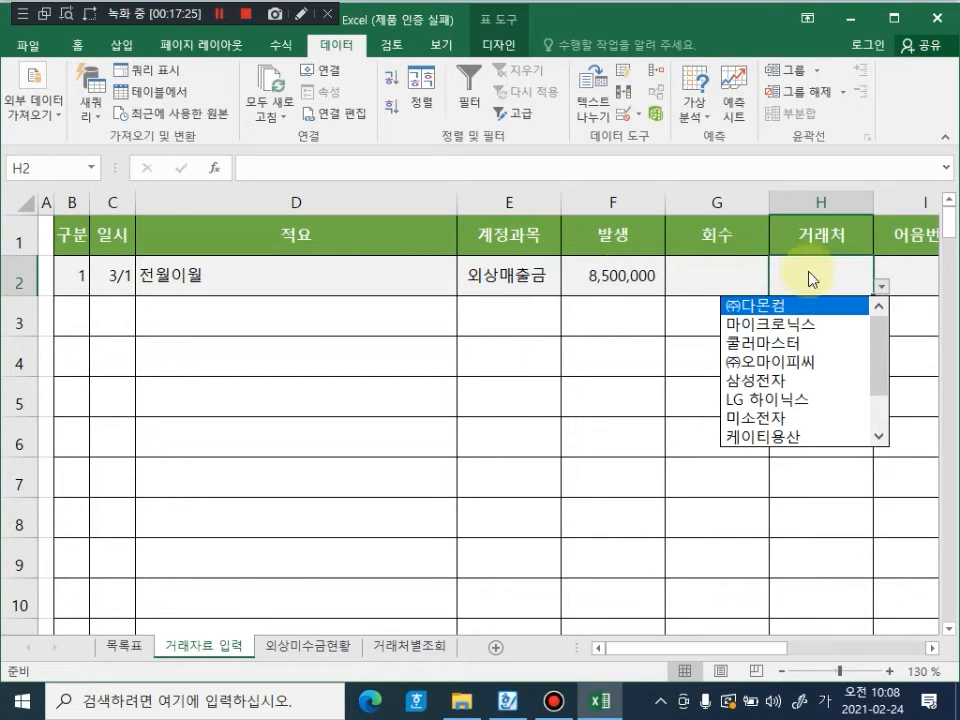
click(315, 652)
click(317, 653)
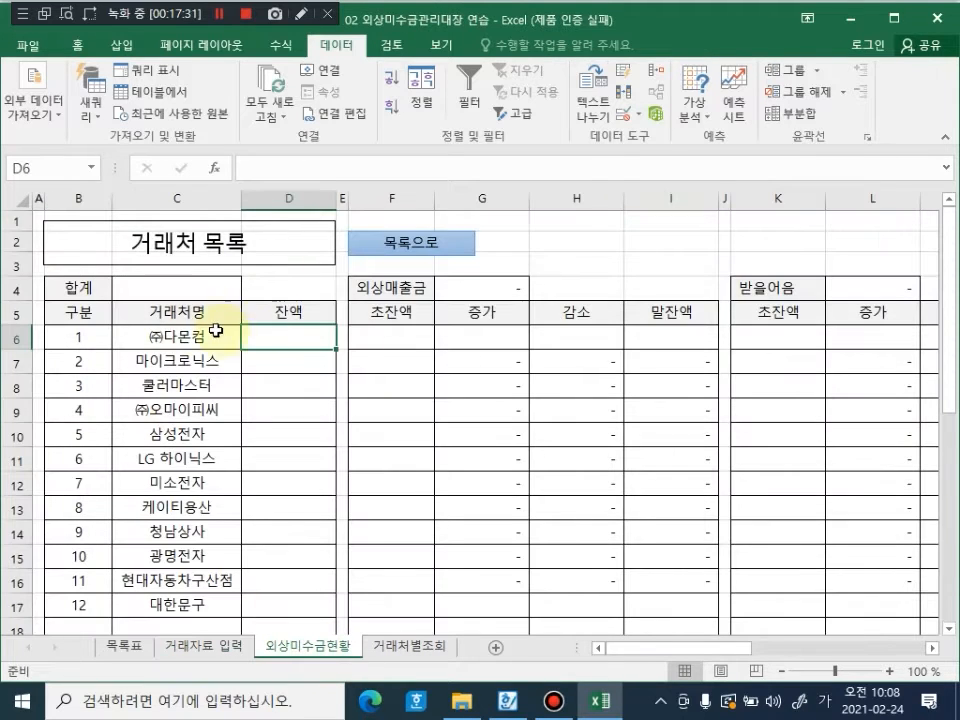
click(184, 343)
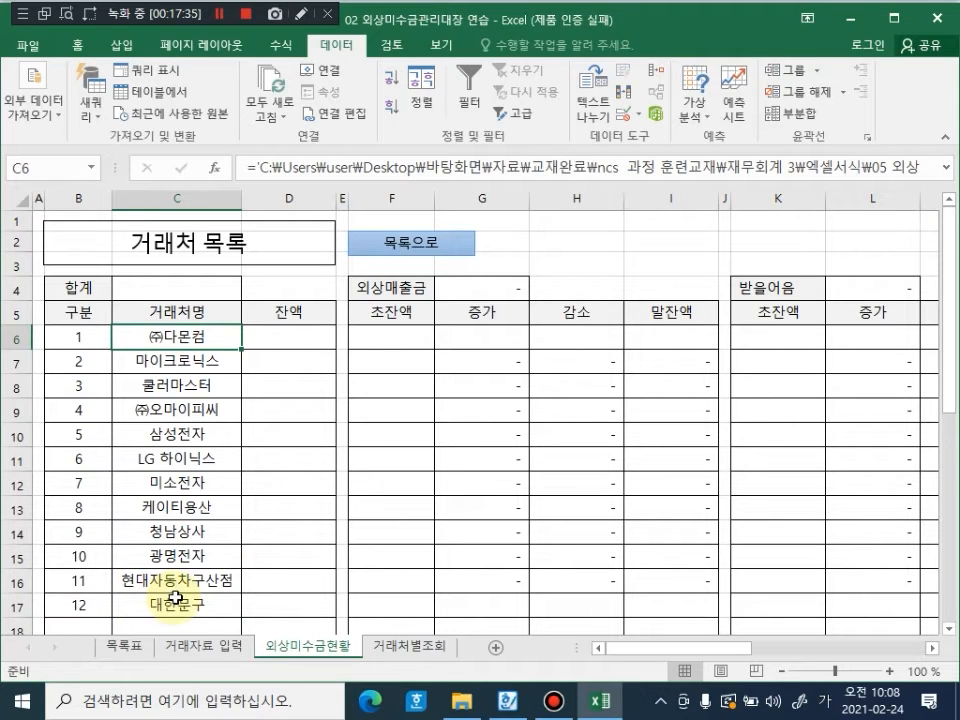
Step: Return to the 거래자료 입력 sheet and choose ㈜다몬컴 as the 거래처 in cell H2
click(205, 653)
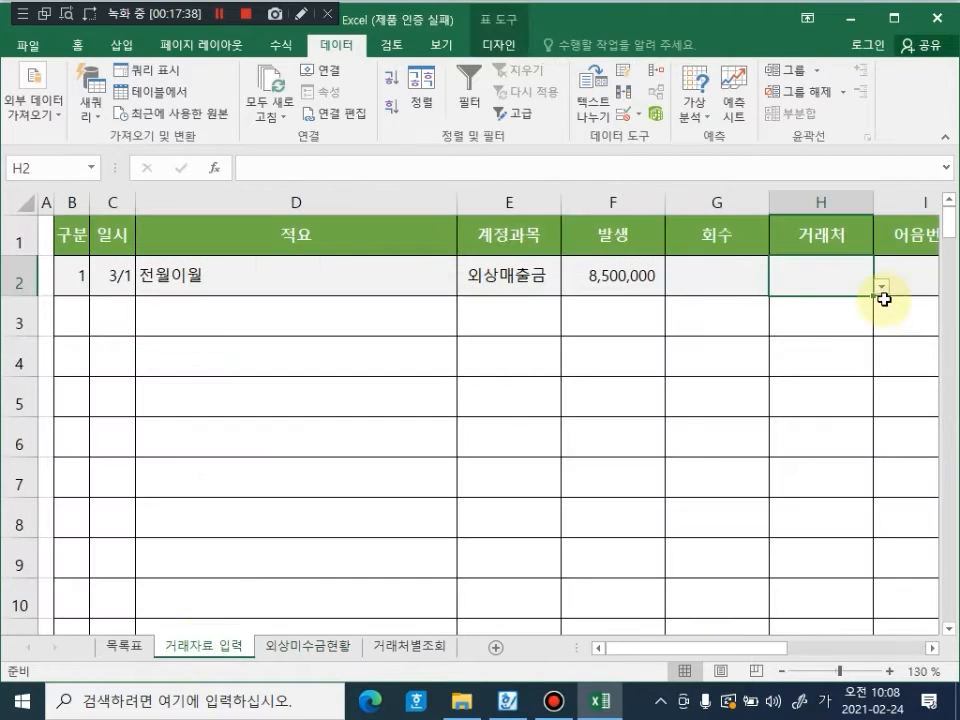
click(880, 287)
click(866, 304)
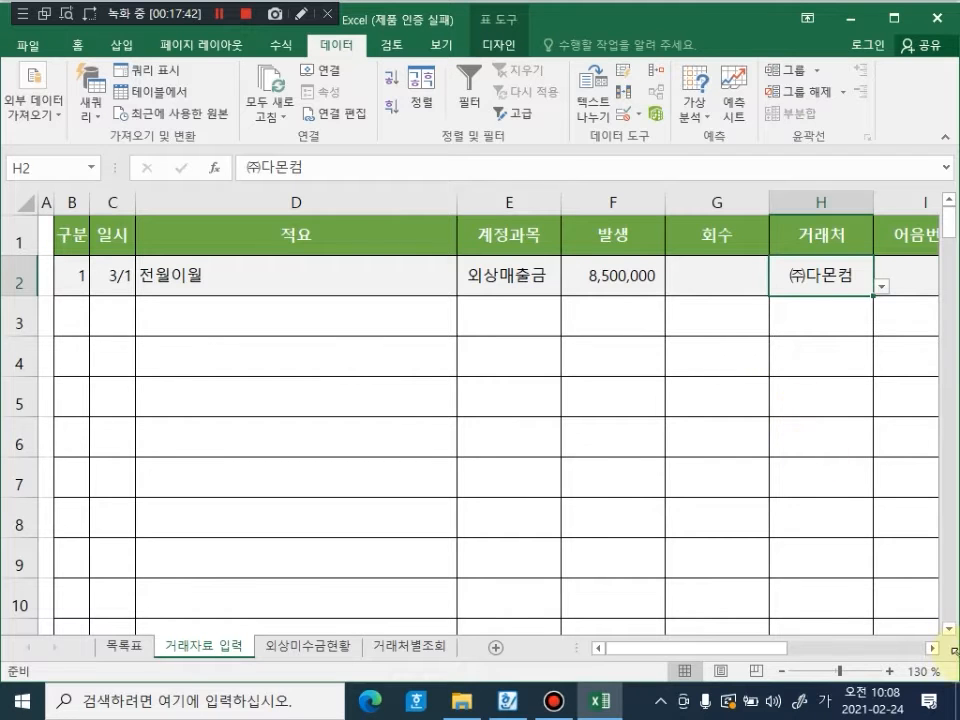
click(932, 648)
click(932, 648)
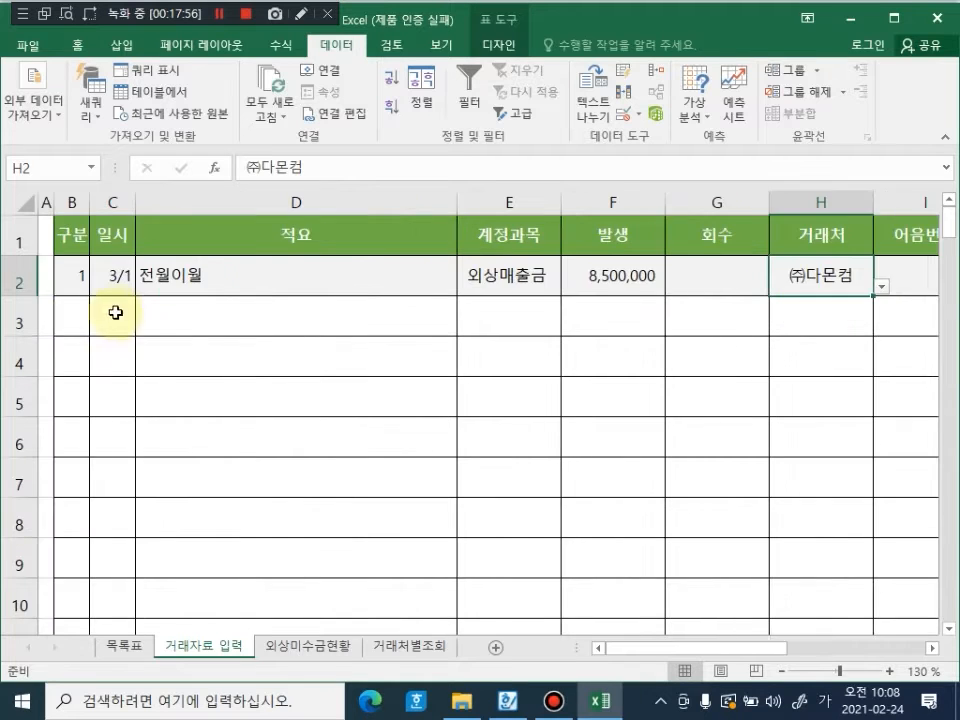
Step: Enter 1 in the 구분 cell B3 and the date 3/1 in the 일시 cell C3
click(77, 317)
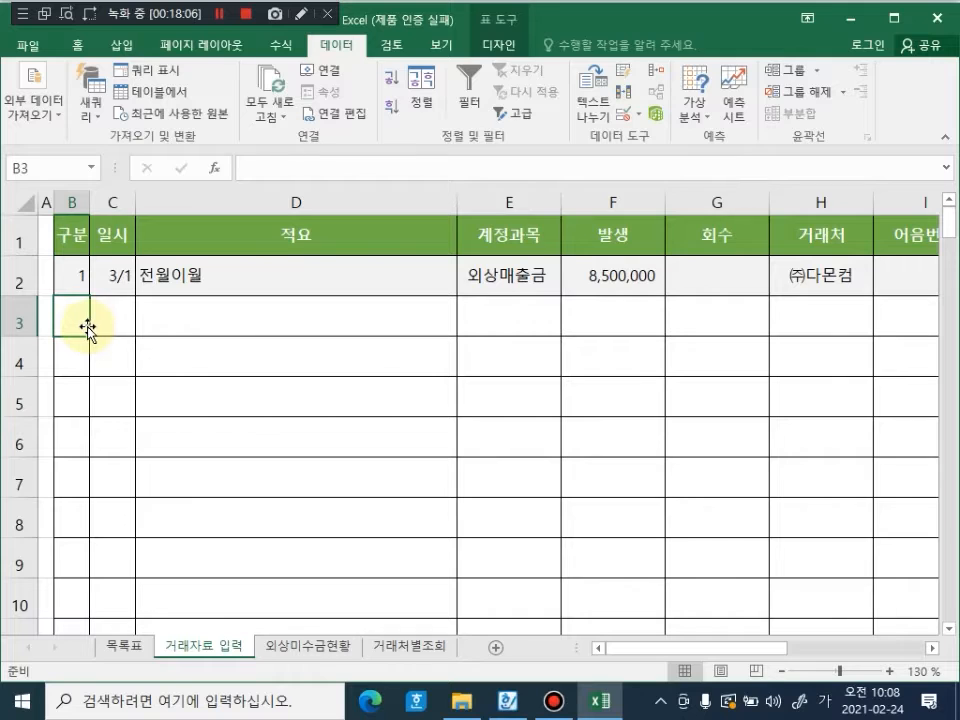
text(1)
key(Return)
key(Up)
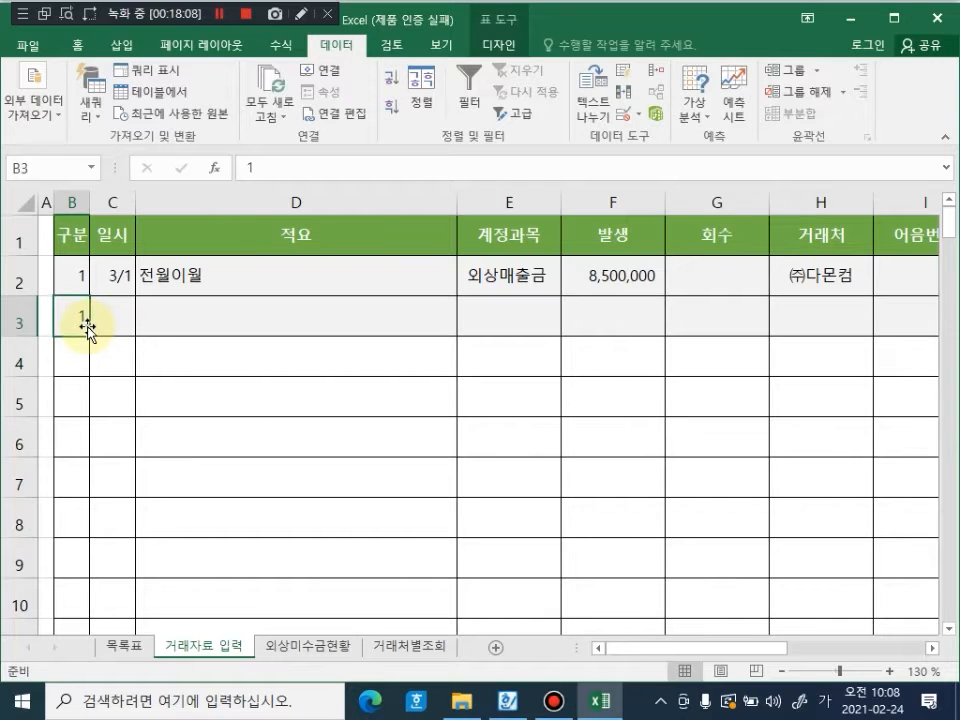
key(Right)
text(3/1)
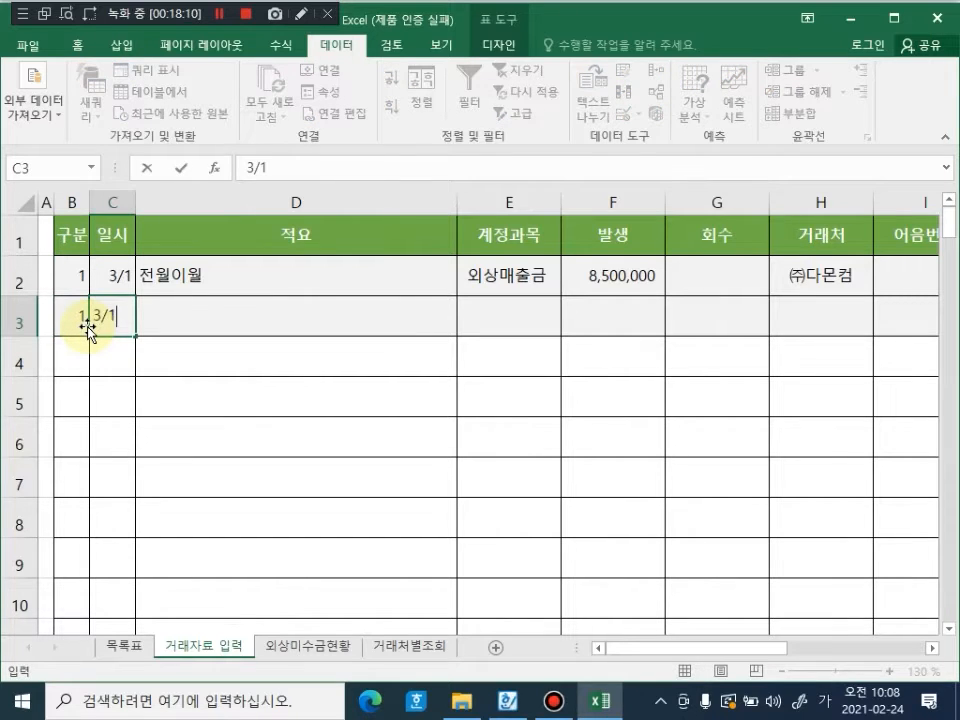
key(Tab)
Step: Enter 전월이월 as the 적요 in cell D3 and 받을어음 as the 계정과목 in E3
text(전월이월)
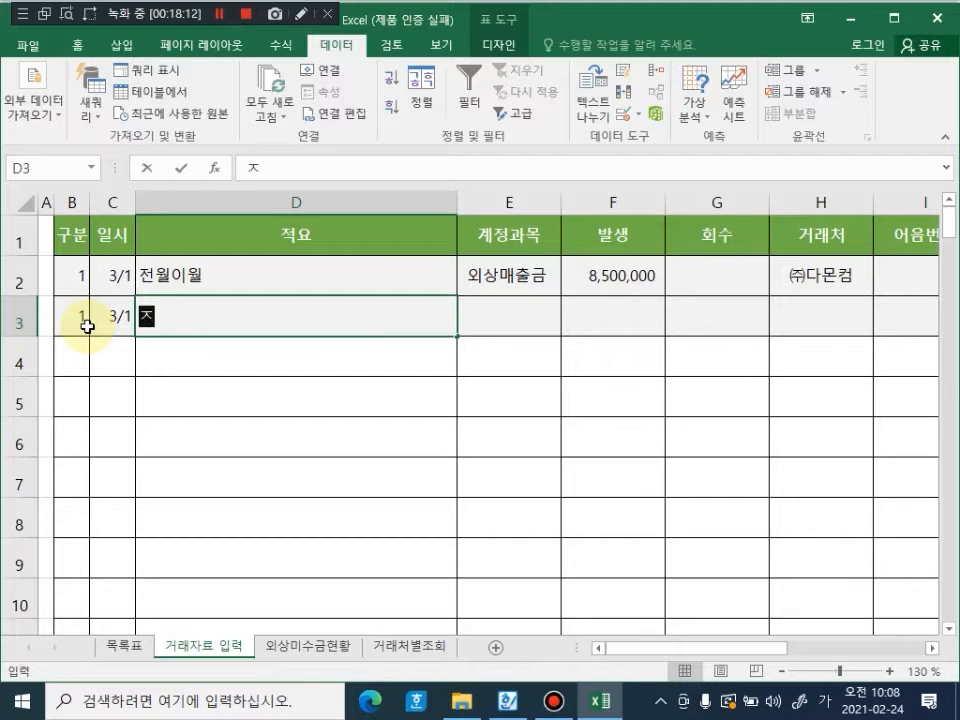
key(Tab)
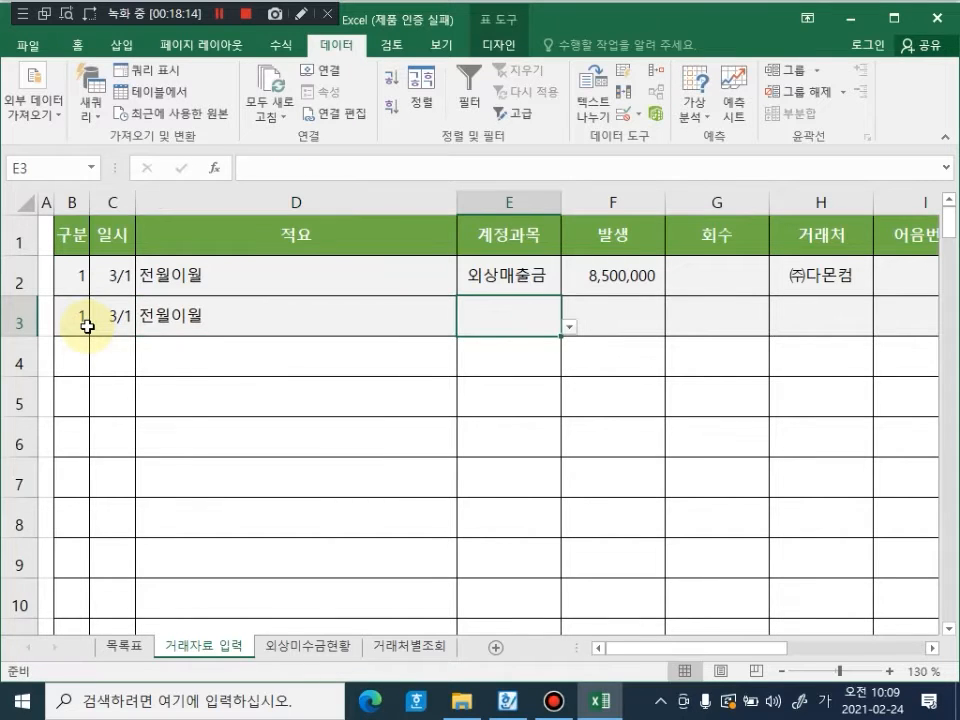
text(받을어음)
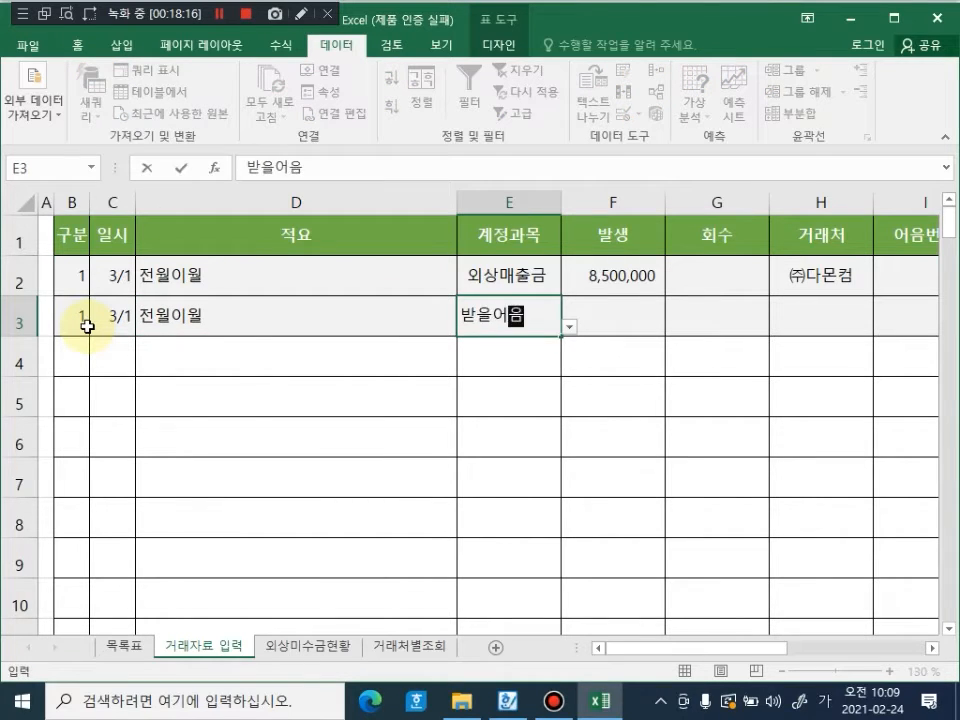
key(Tab)
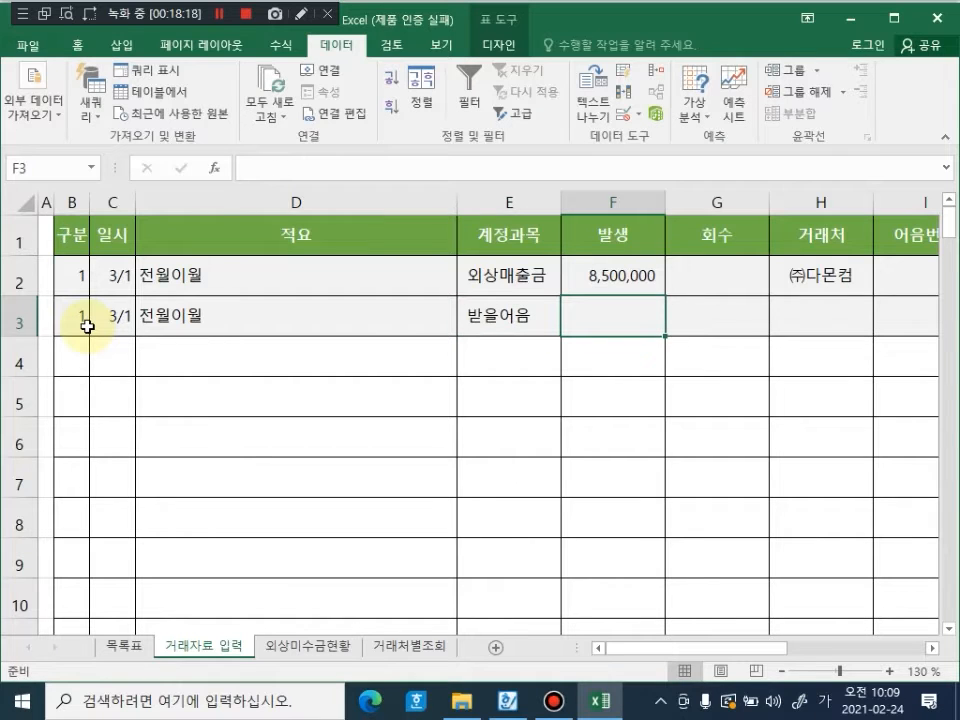
Step: Enter 1,000,000 as the 발생 amount in cell F3
text(10000)
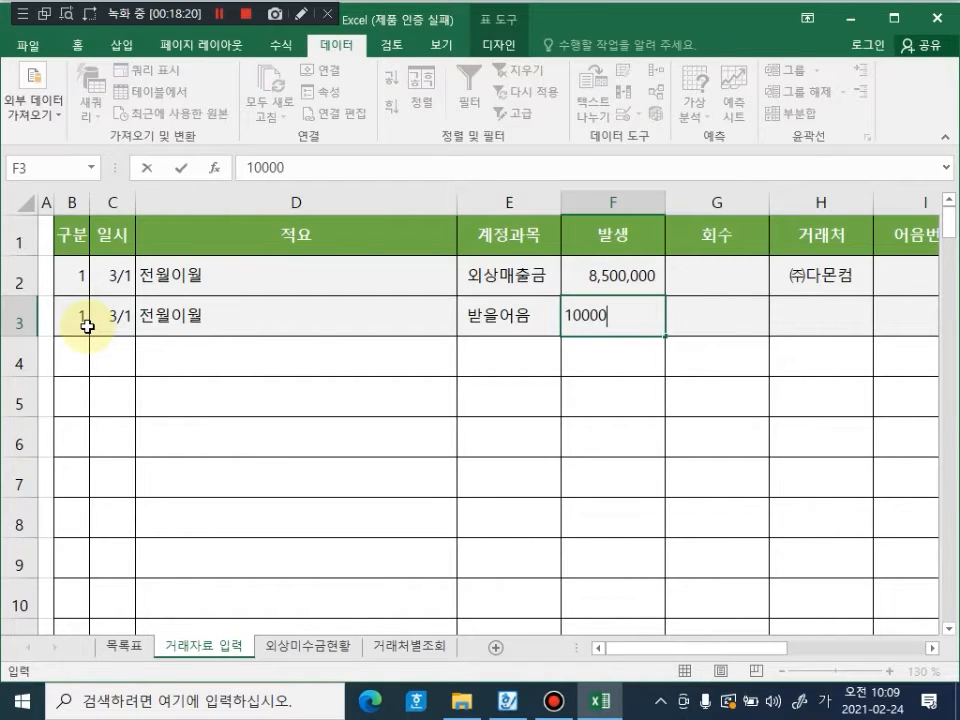
text(0)
key(Return)
key(Up)
key(F2)
key(BackSpace)
key(BackSpace)
key(BackSpace)
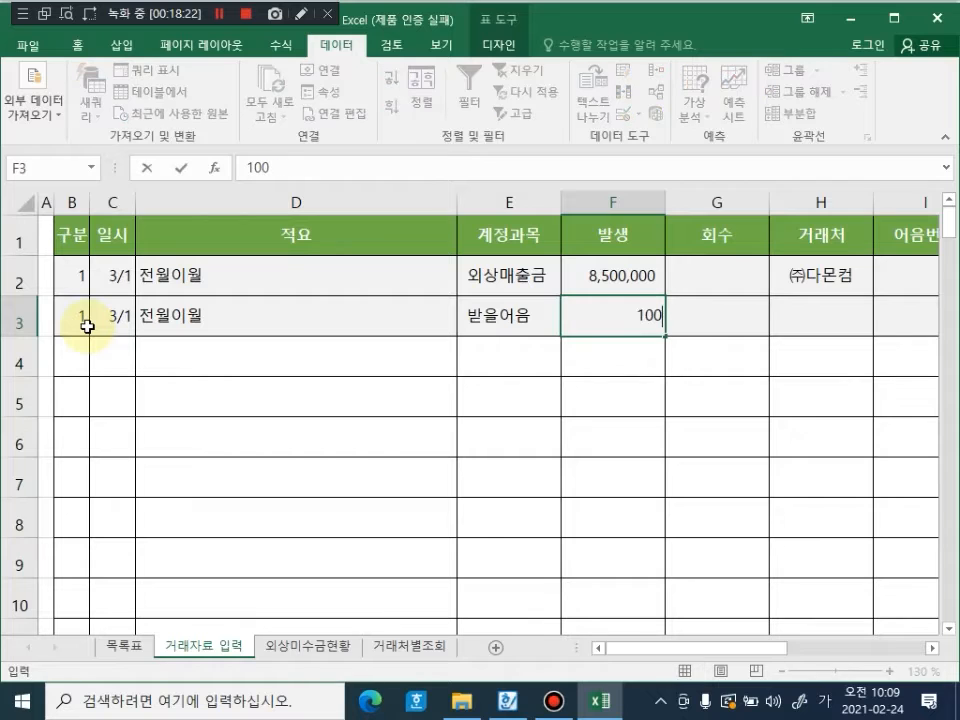
text(0000)
key(Return)
Step: Enter 마이크로닉스 as the 거래처 in cell H3
key(Right)
key(Up)
key(Up)
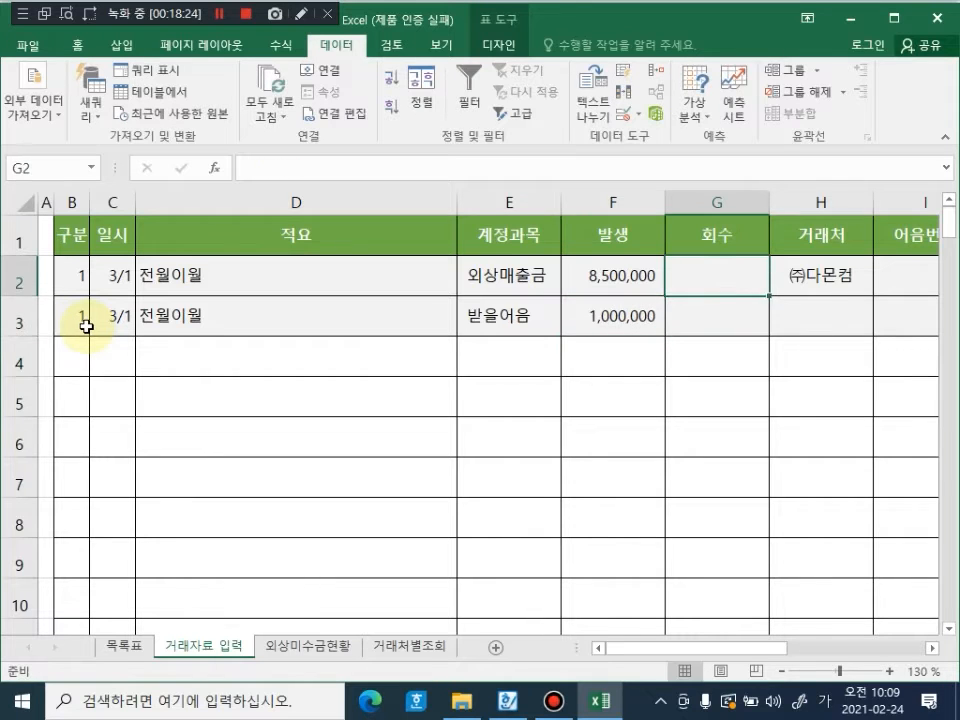
key(Down)
key(Right)
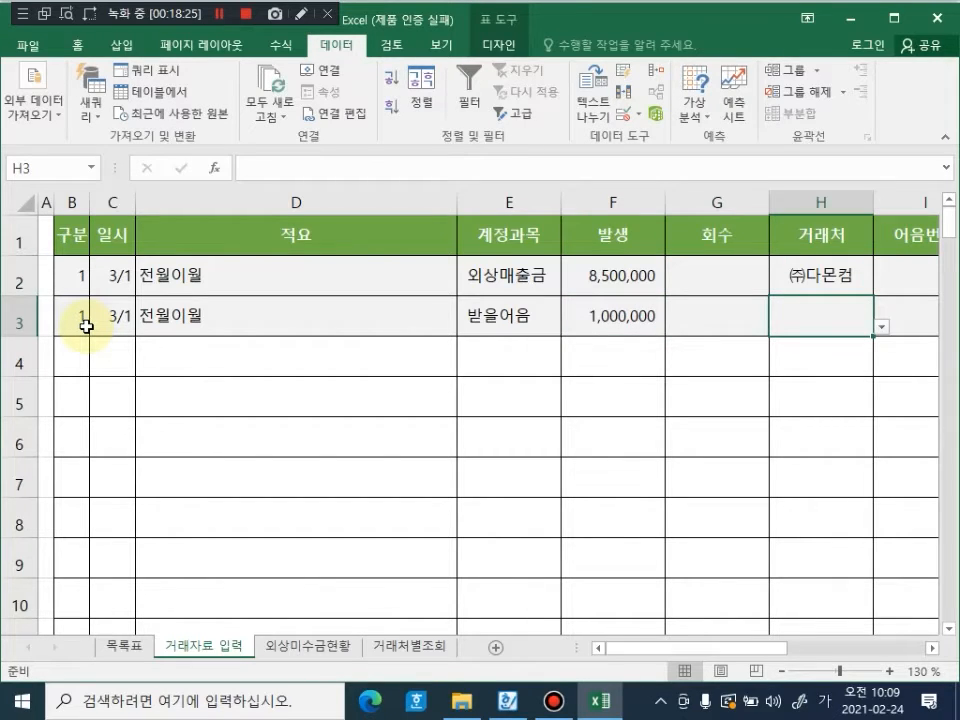
text(마이크로닉스)
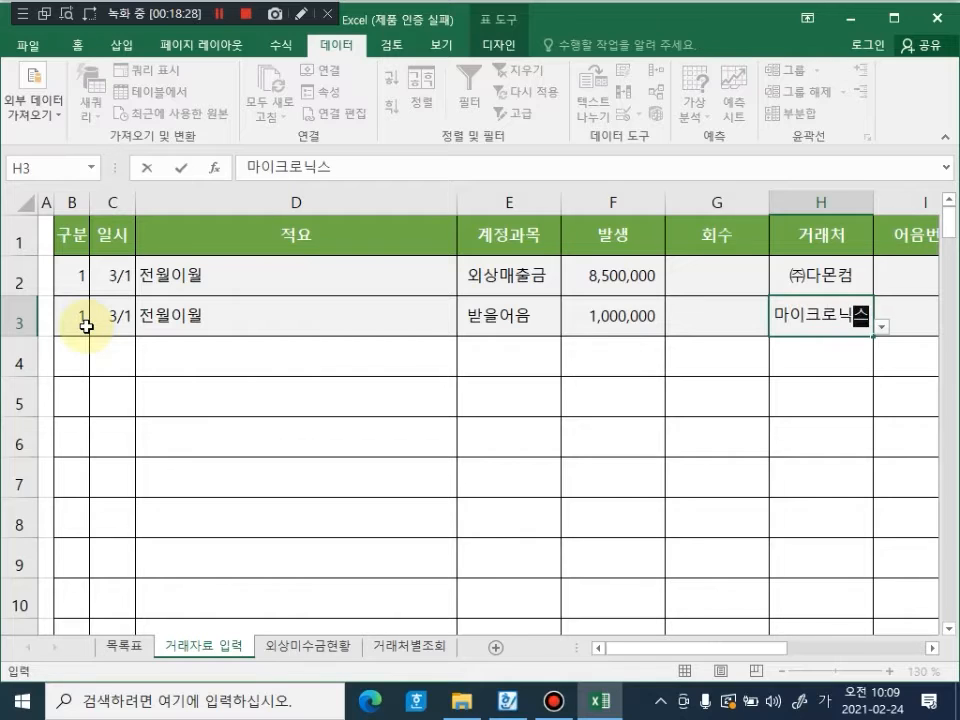
key(Return)
key(Left)
key(Left)
key(Left)
key(Left)
key(Left)
key(Left)
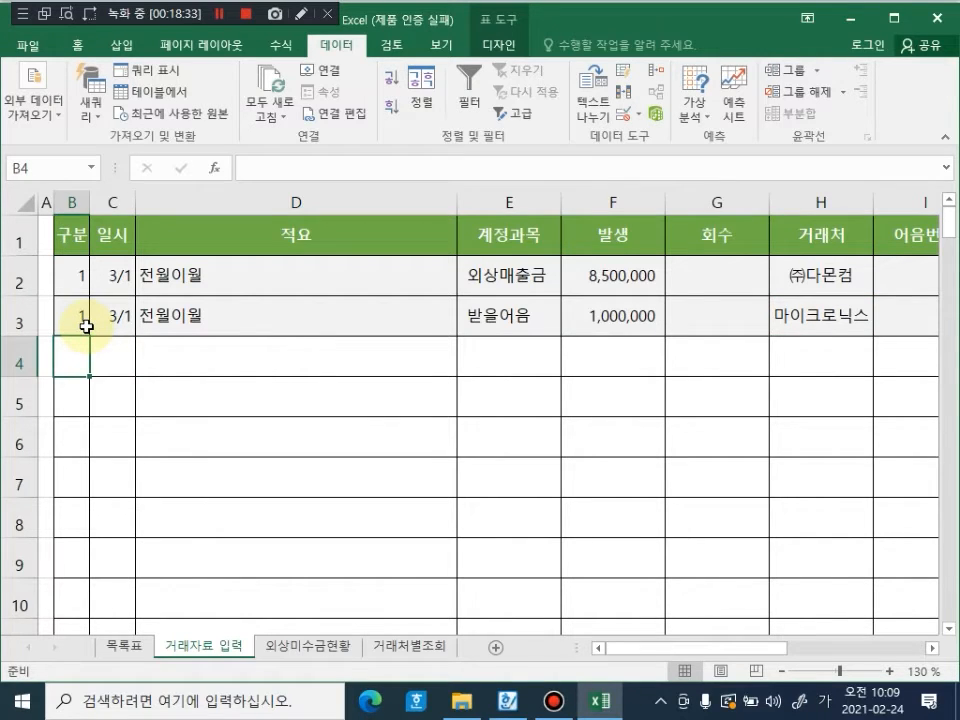
Step: Change the 거래처 in cell H3 to ㈜다몬컴 using its validated list
key(Up)
key(Right)
key(Right)
key(Right)
key(Right)
key(Right)
key(Right)
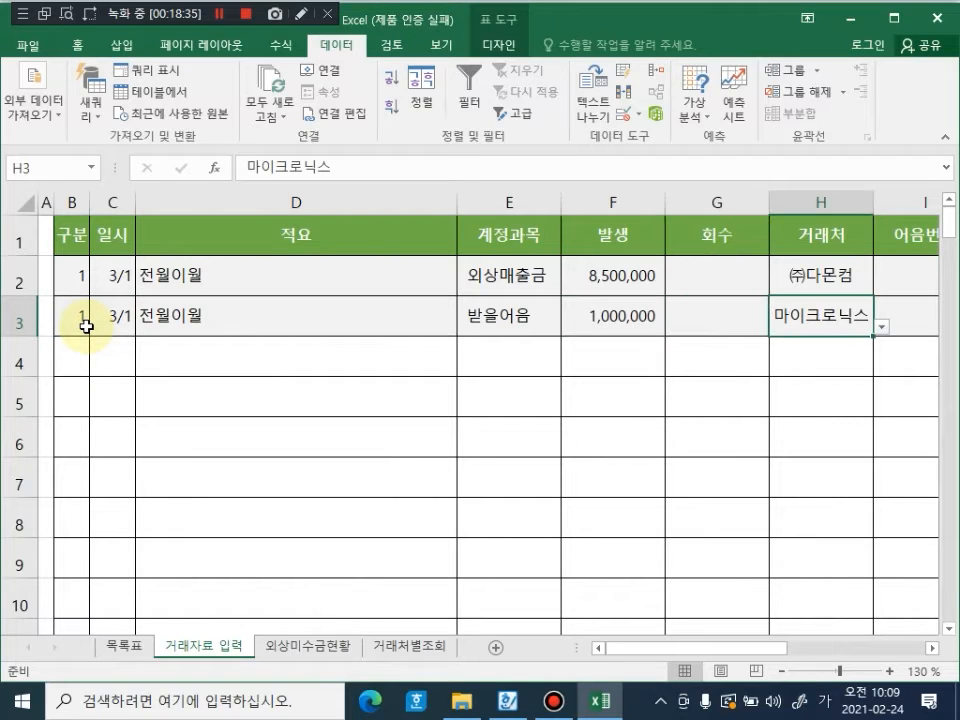
click(882, 326)
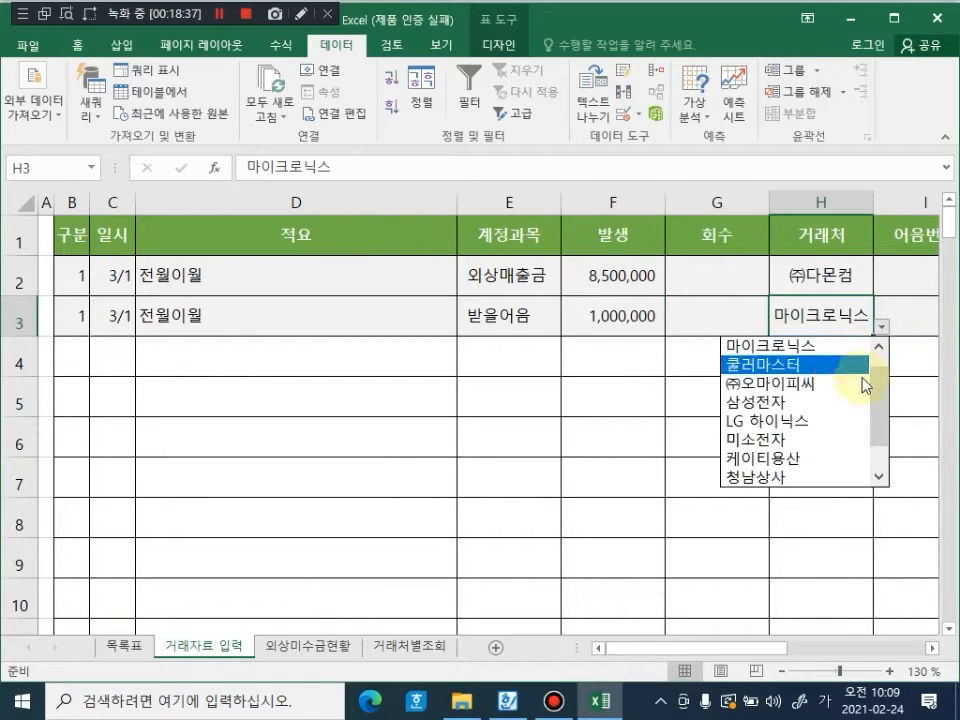
click(881, 346)
click(795, 345)
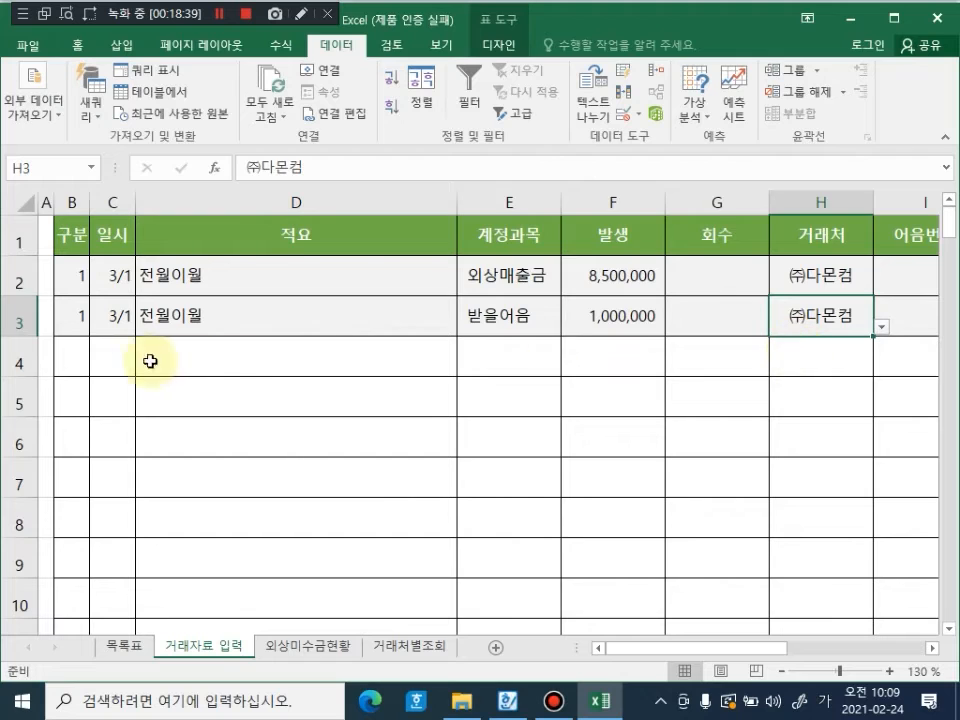
Step: Enter 구분 2, 일시 3/1 and 적요 전월이월 in cells B4 to D4
click(80, 357)
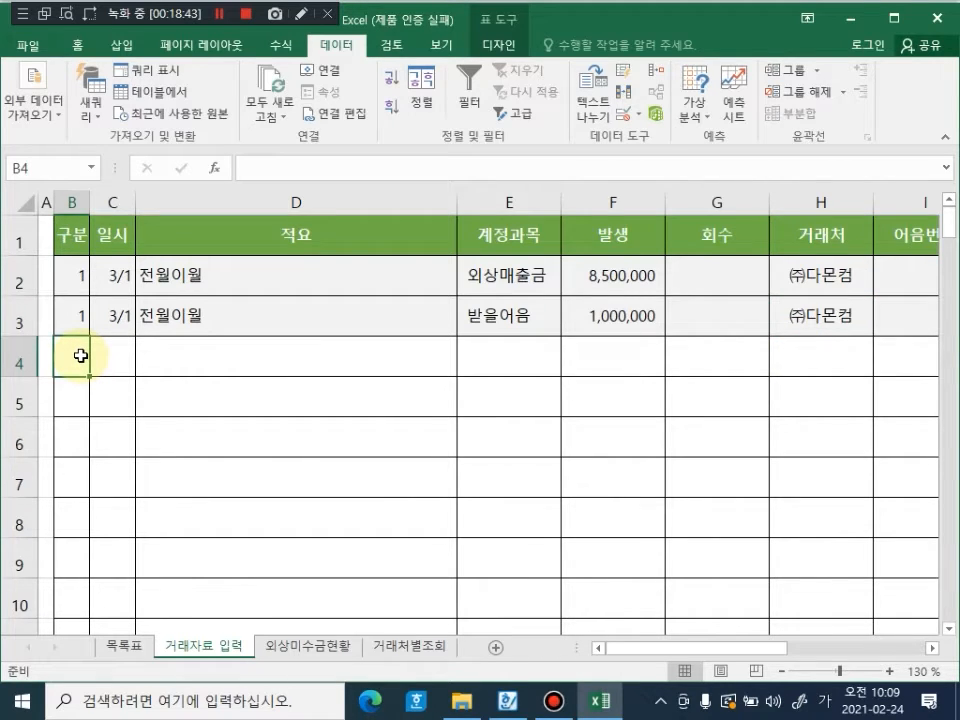
text(2)
key(Tab)
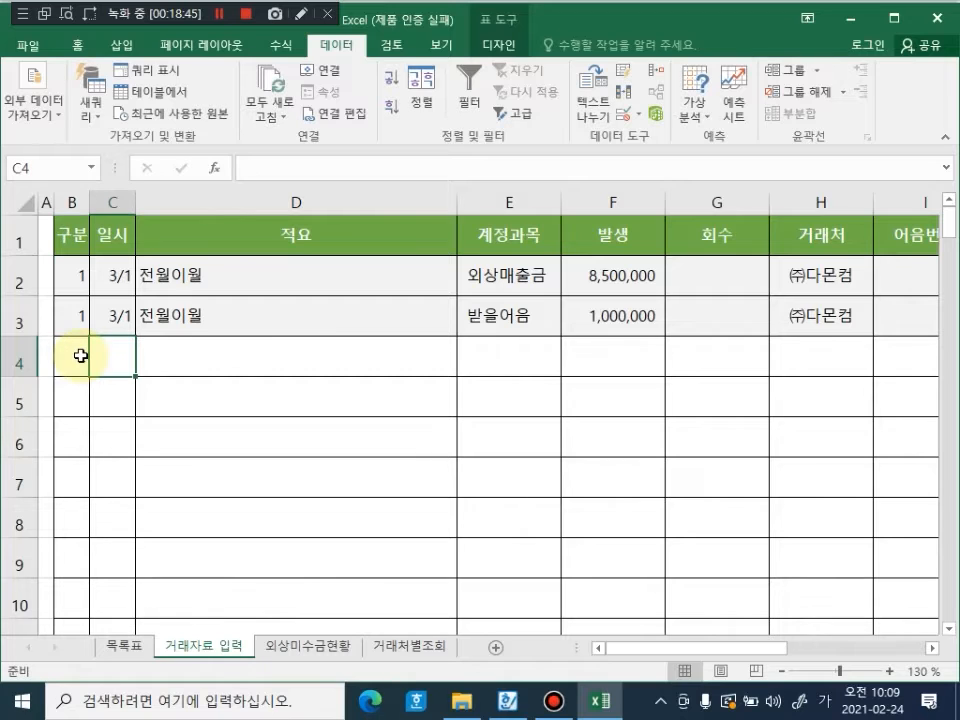
text(03/01)
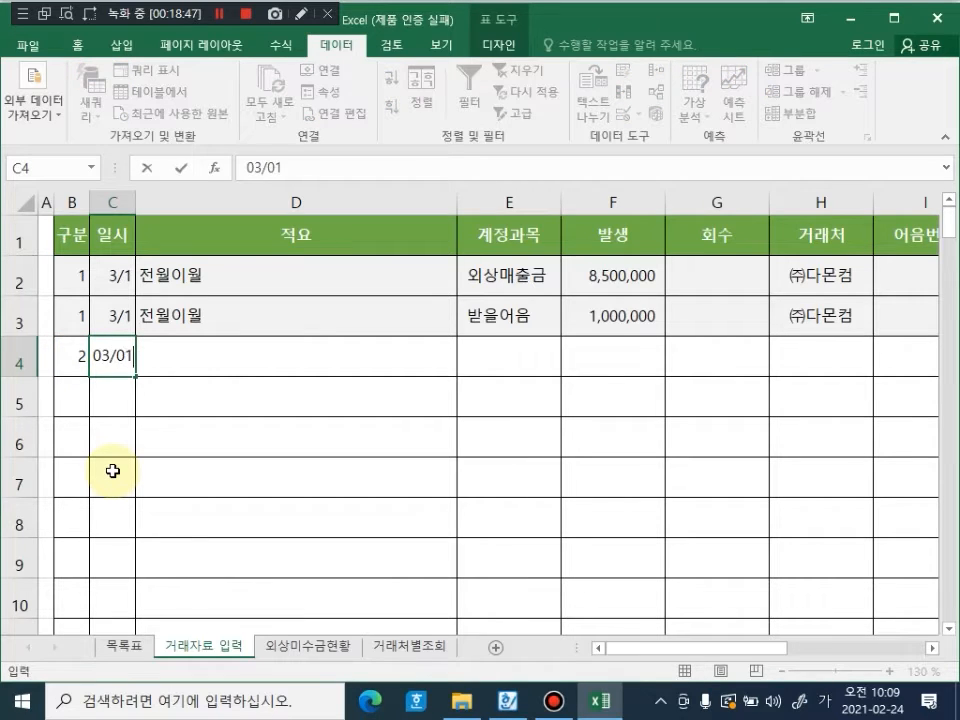
key(Tab)
text(전월이월)
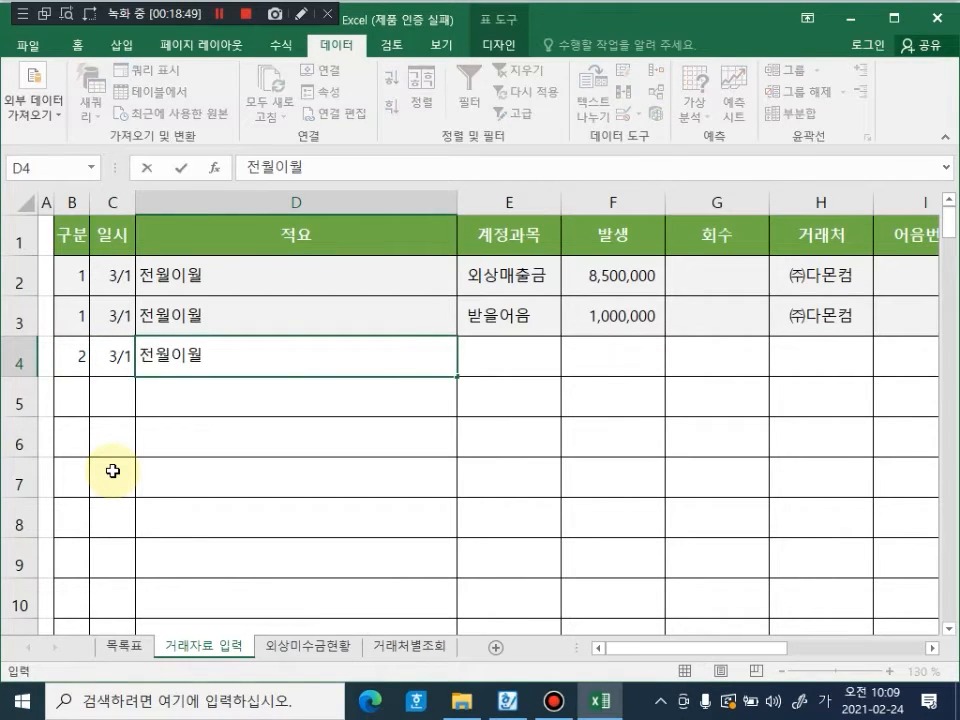
Step: Enter 외상매출금 as the 계정과목 in E4 and 32,500,000 as the 발생 amount in F4
key(Tab)
text(외상매추)
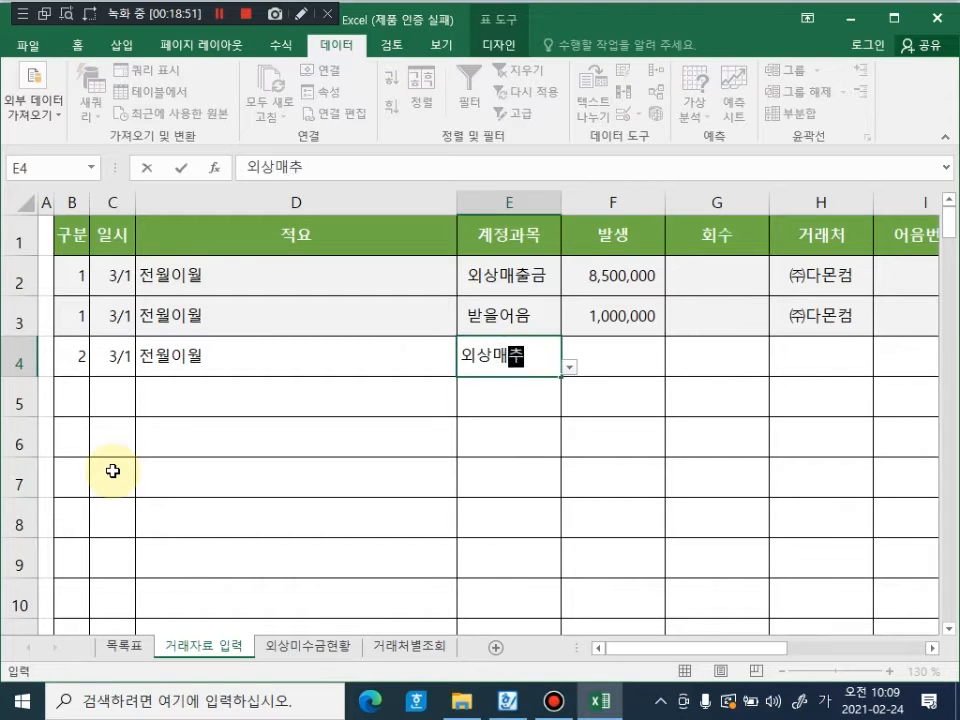
text(ㄹ금)
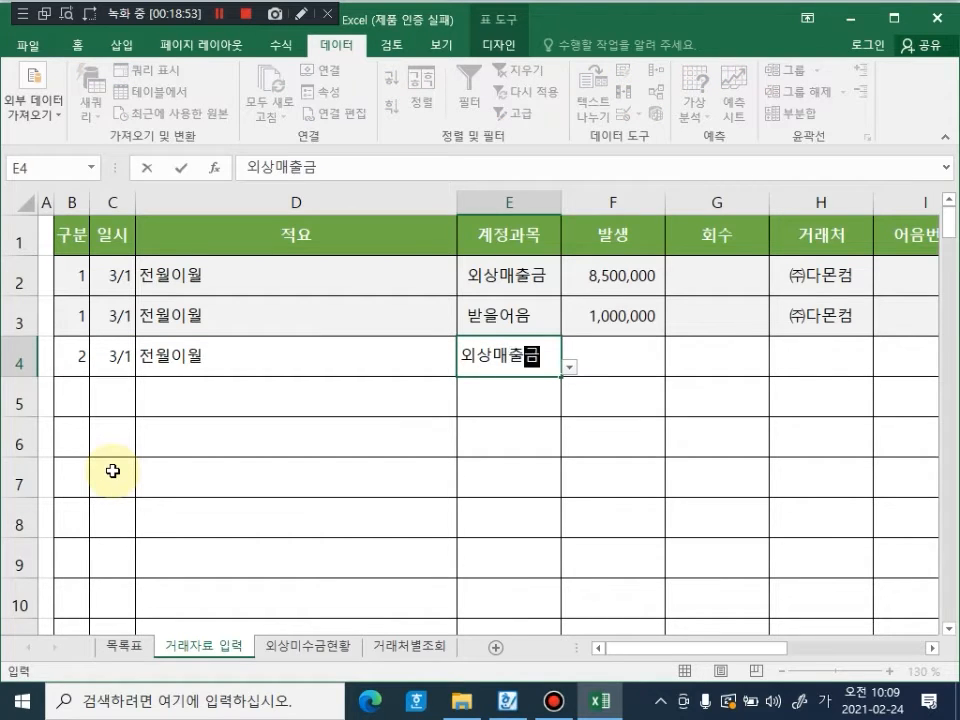
key(Tab)
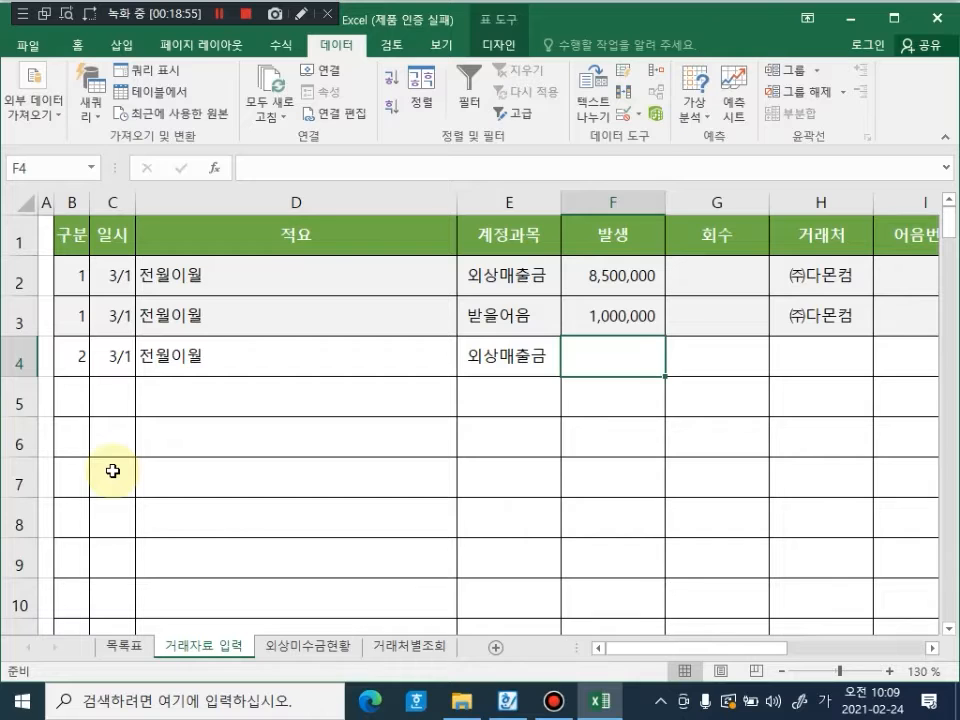
text(32,500,0)
text(00000)
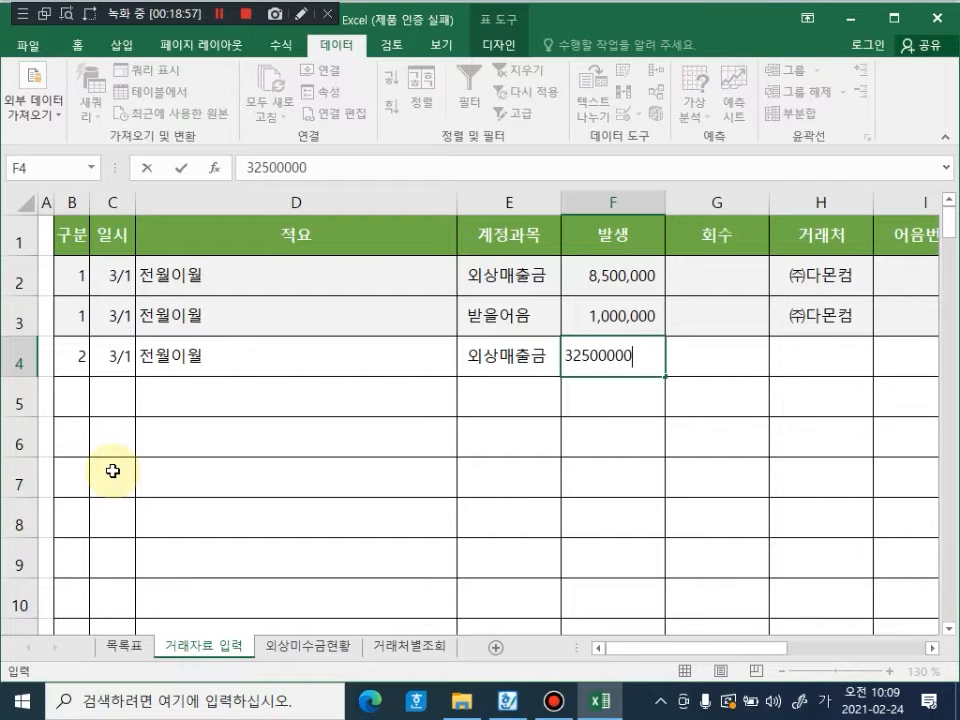
key(Return)
Step: Enter 마이크로닉스 as the 거래처 in cell H4
key(Up)
key(Right)
key(Right)
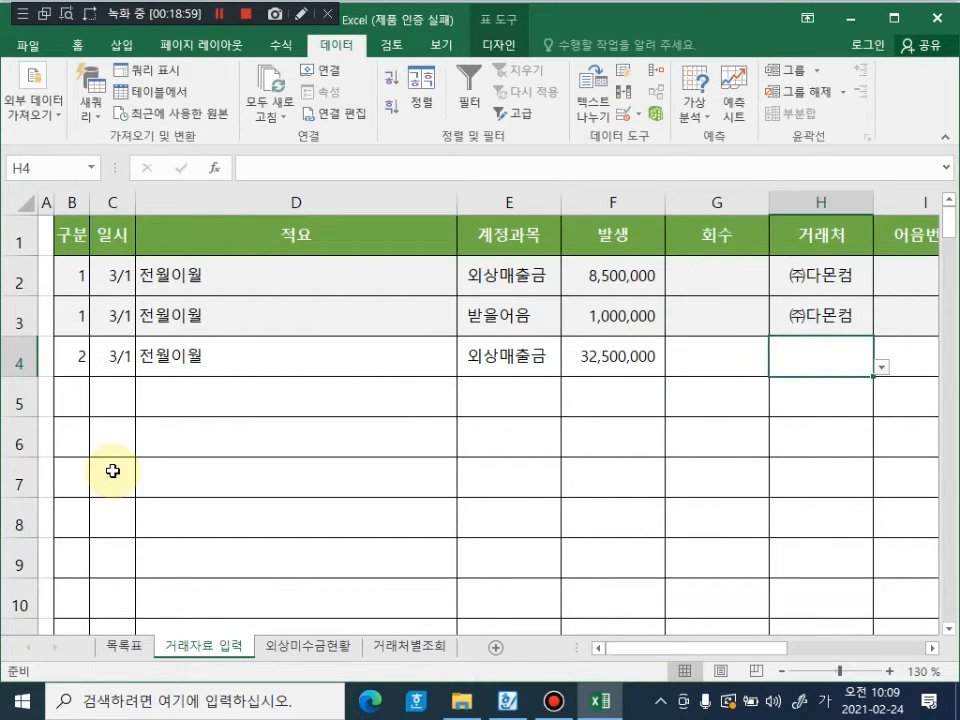
text(마이크로닟)
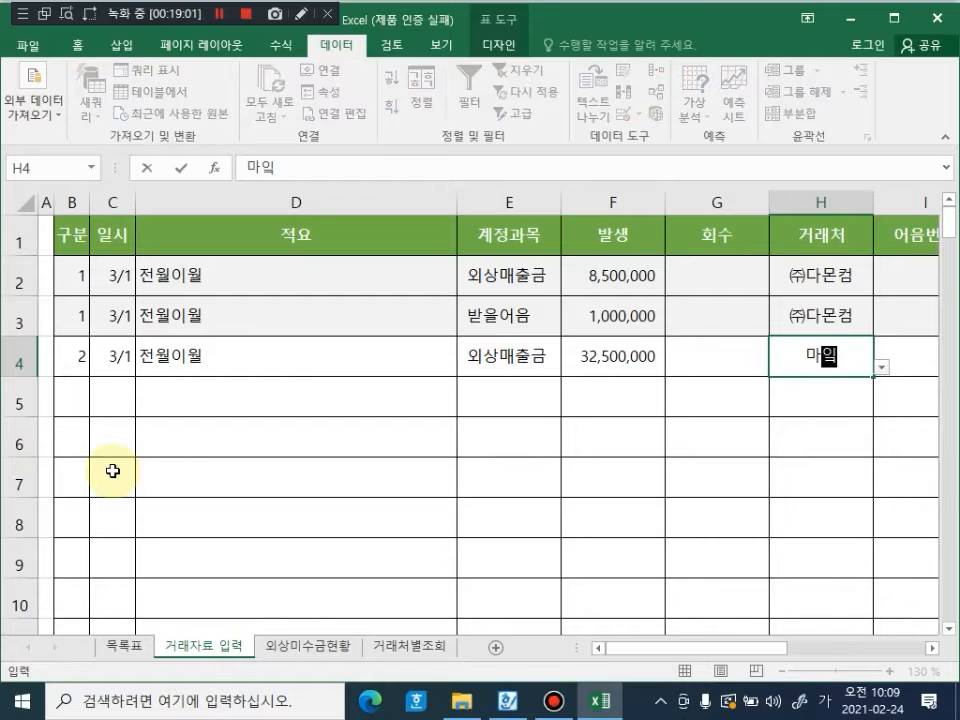
text(스)
key(Return)
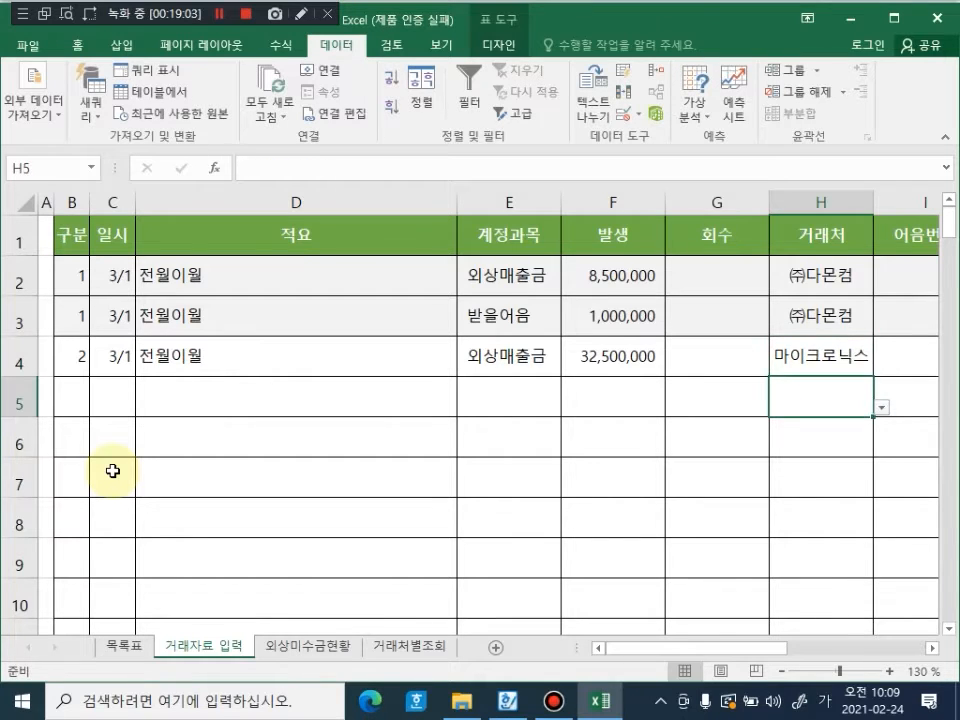
Step: Enter 구분 2, 일시 3/1 and 적요 전월이월 in cells B5 to D5
key(Left)
key(Left)
key(Left)
key(Left)
key(Left)
key(Left)
text(2)
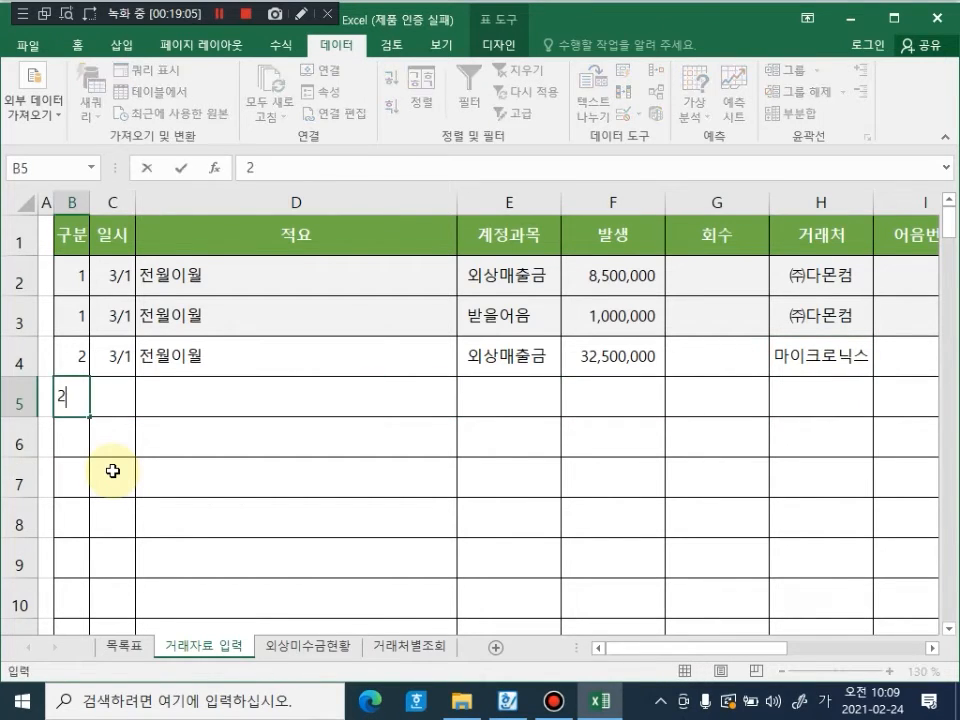
key(Tab)
text(03/01)
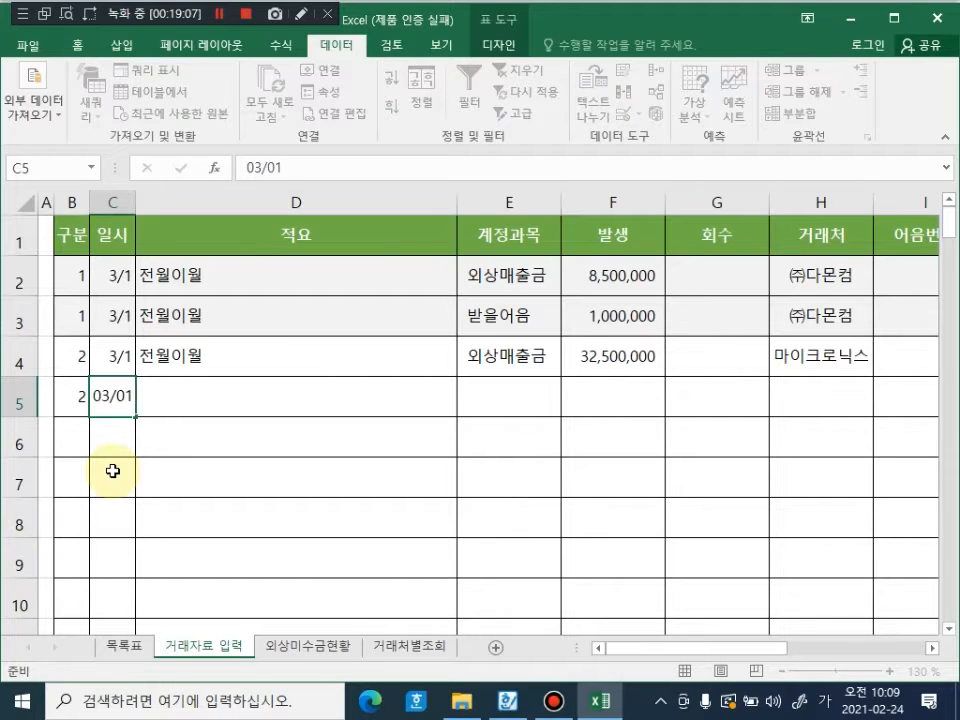
key(Tab)
text(전월)
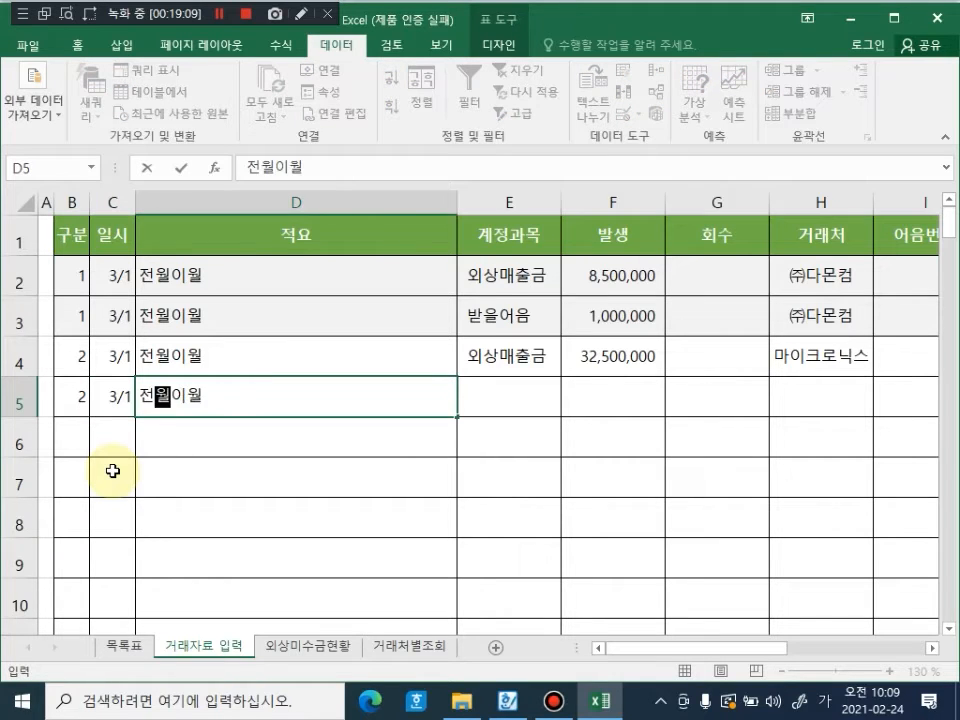
Step: Enter 받을어음 as the 계정과목 in E5 and 50,000,000 as the 발생 amount in F5
key(Tab)
text(받을어음)
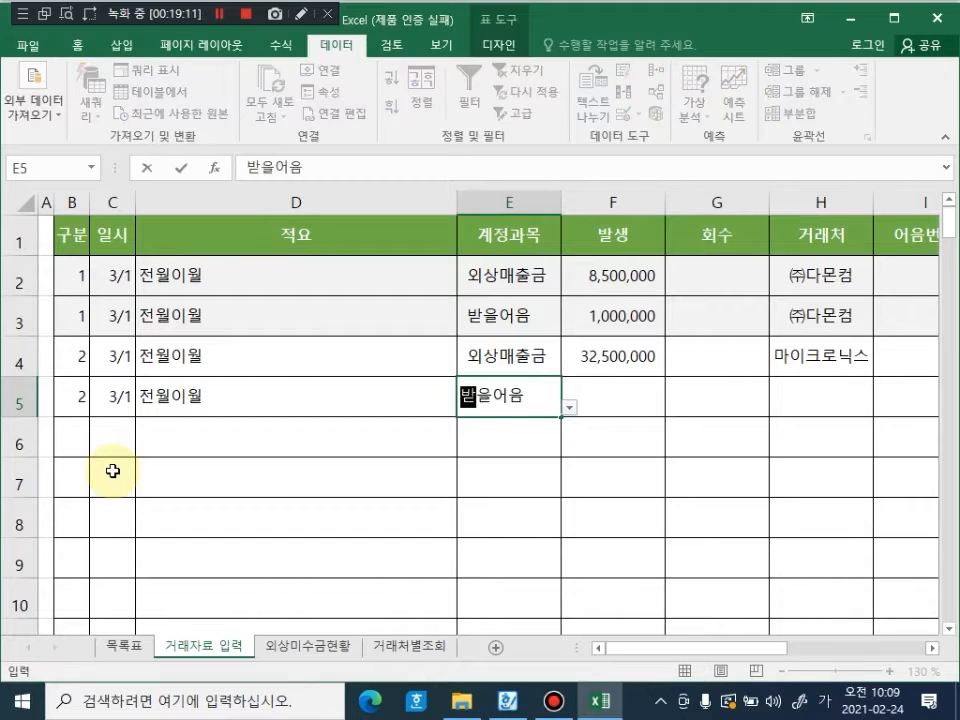
key(Tab)
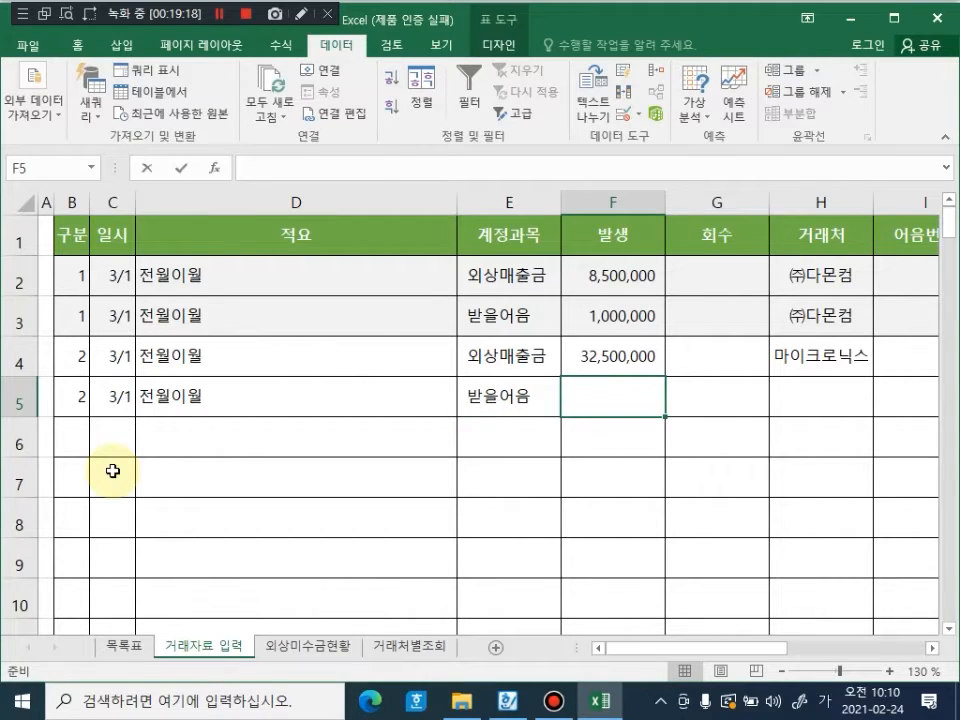
text(50,0)
text(00,000)
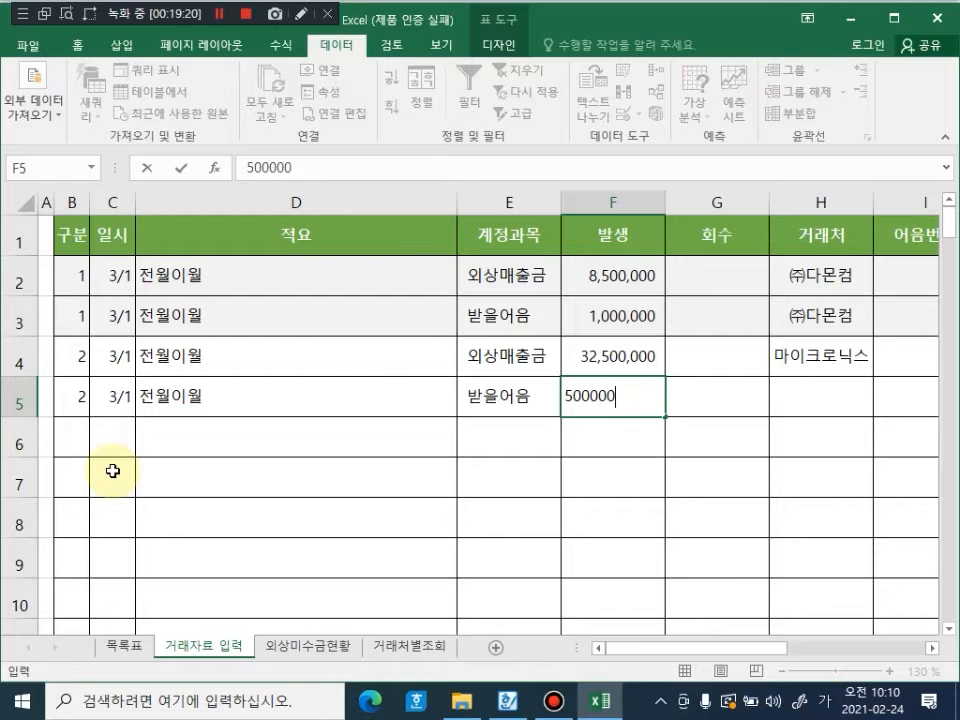
Step: Enter 마이크로닉스 as the 거래처 in cell H5
key(Tab)
key(Tab)
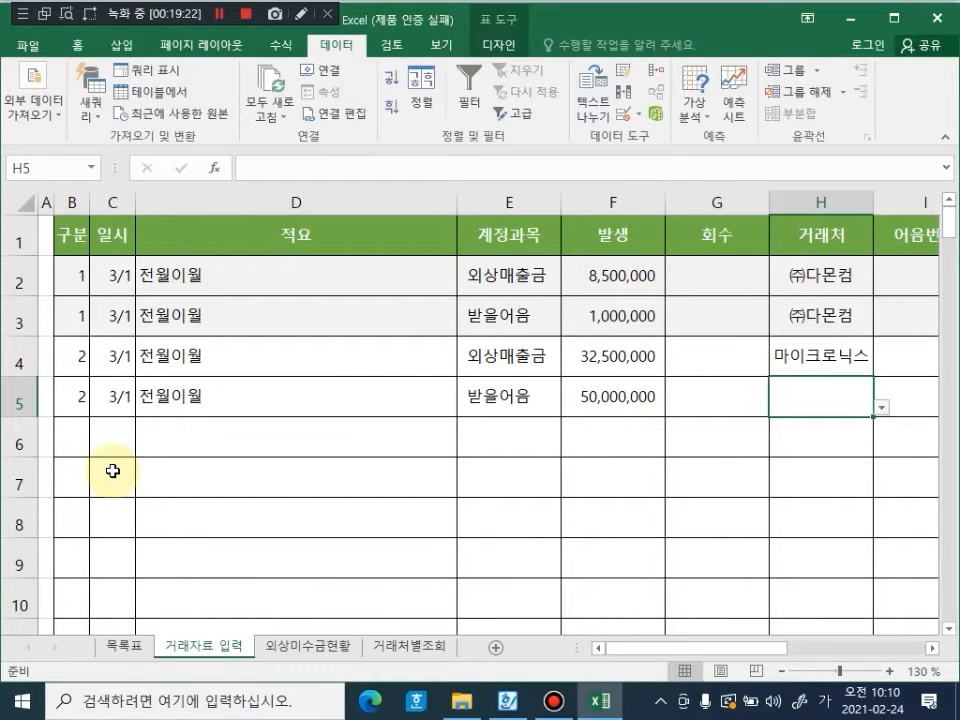
text(마이크로닉스)
key(Return)
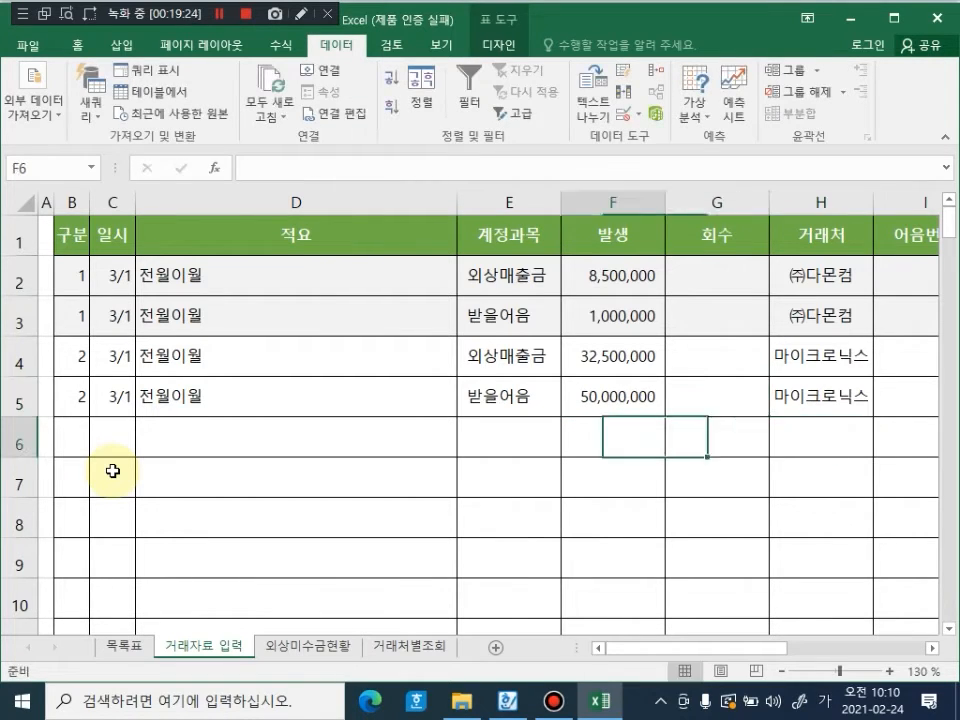
Step: Enter 구분 3, 일시 3/1 and 적요 전월이월 in cells B6 to D6
key(Left)
key(Left)
key(Left)
key(Left)
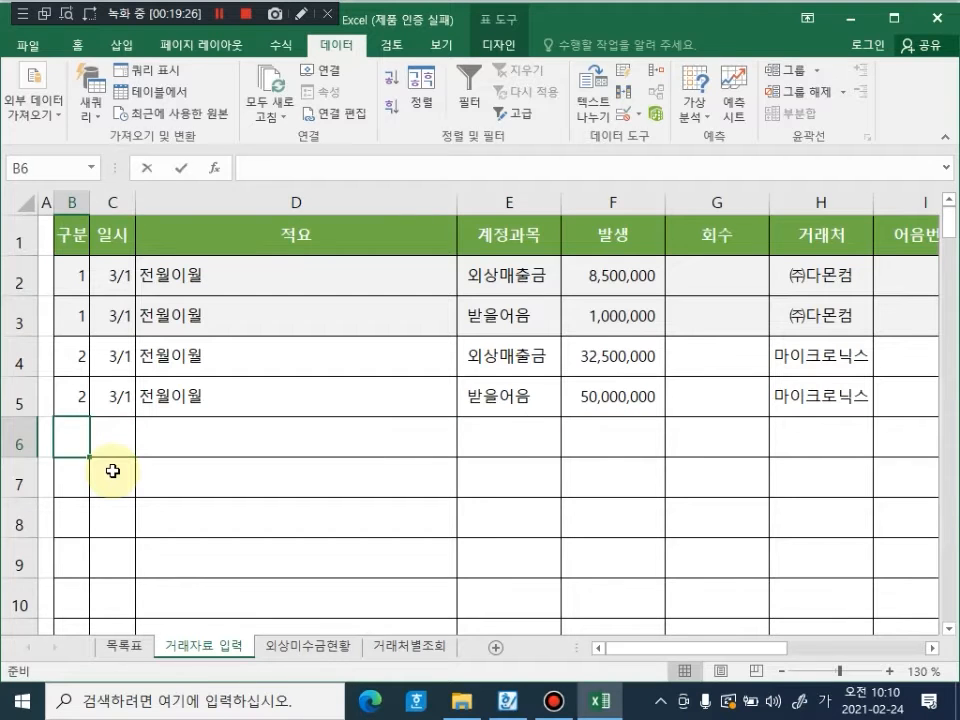
text(3)
key(Tab)
text(오마이)
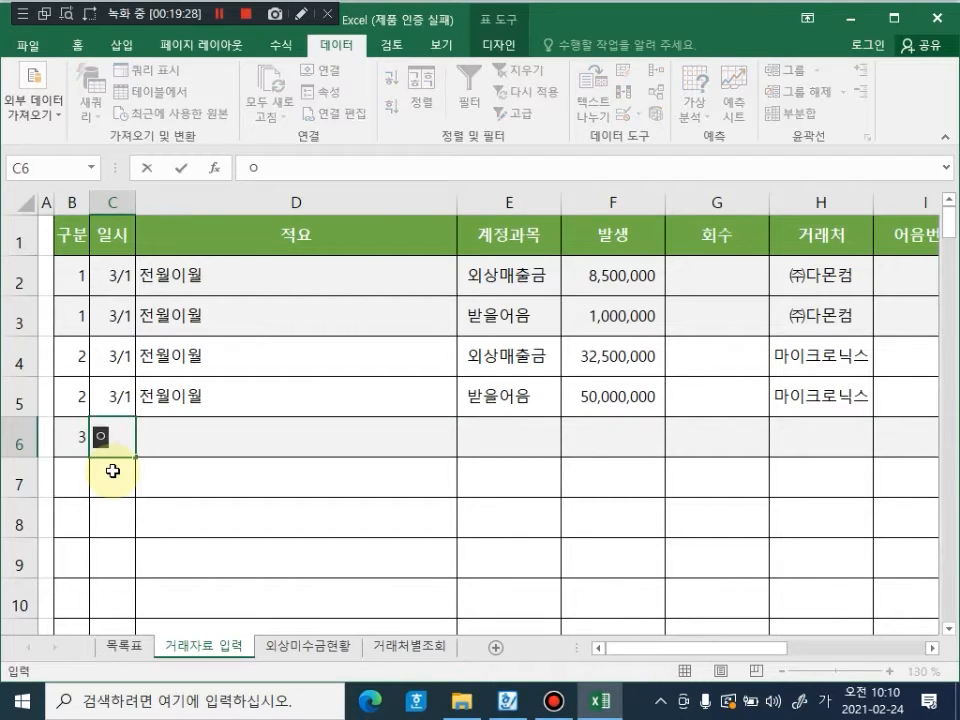
key(BackSpace)
key(BackSpace)
key(BackSpace)
key(BackSpace)
text(03/01)
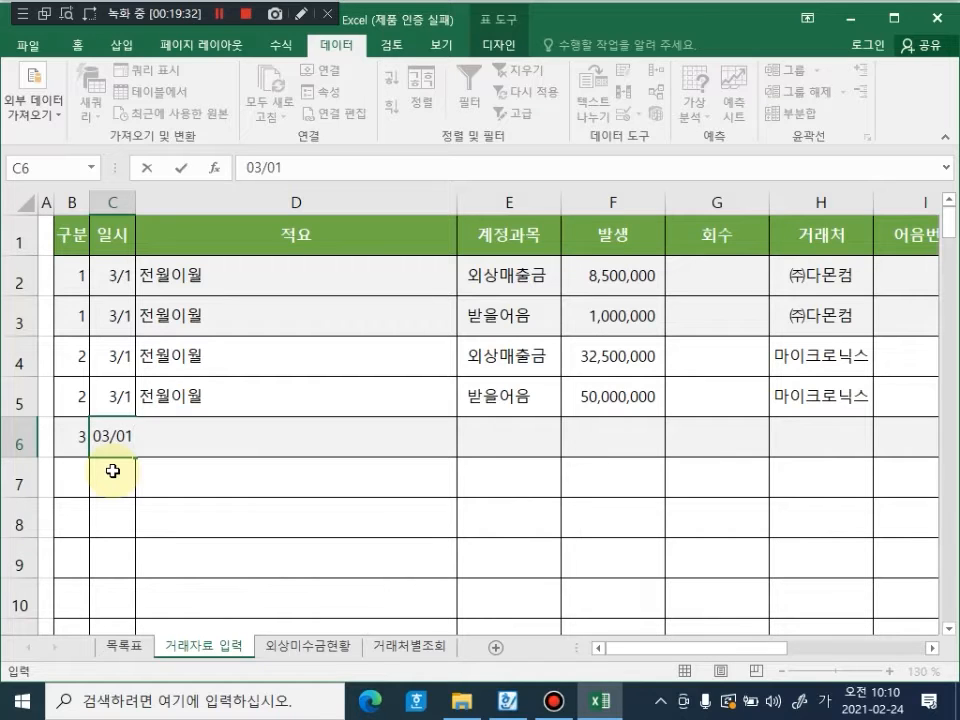
key(Tab)
text(저ㄴ)
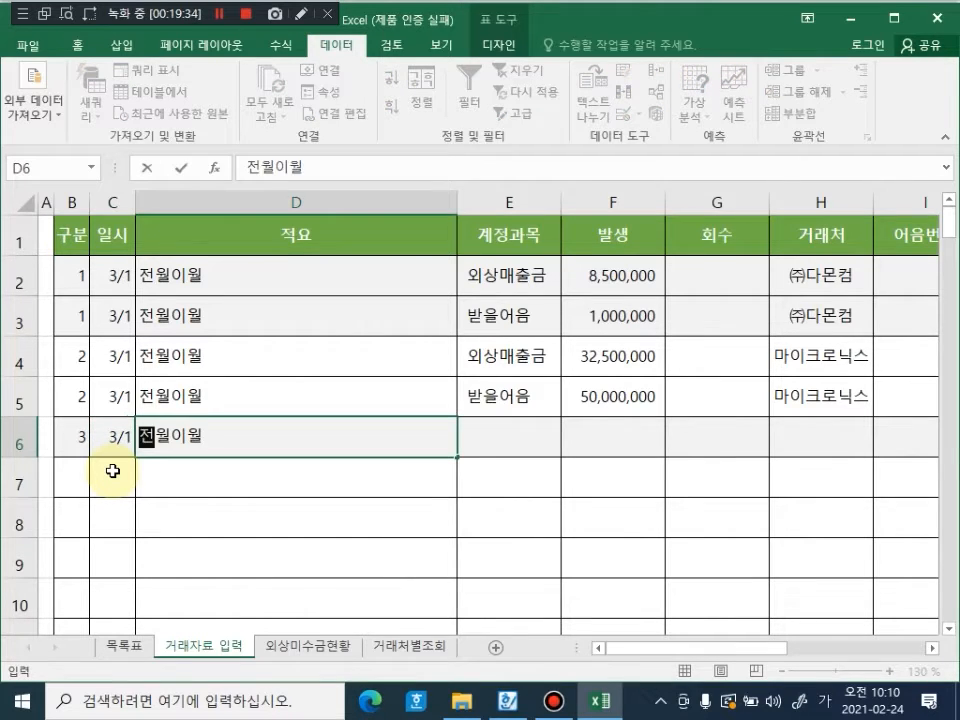
key(Tab)
text(오마이)
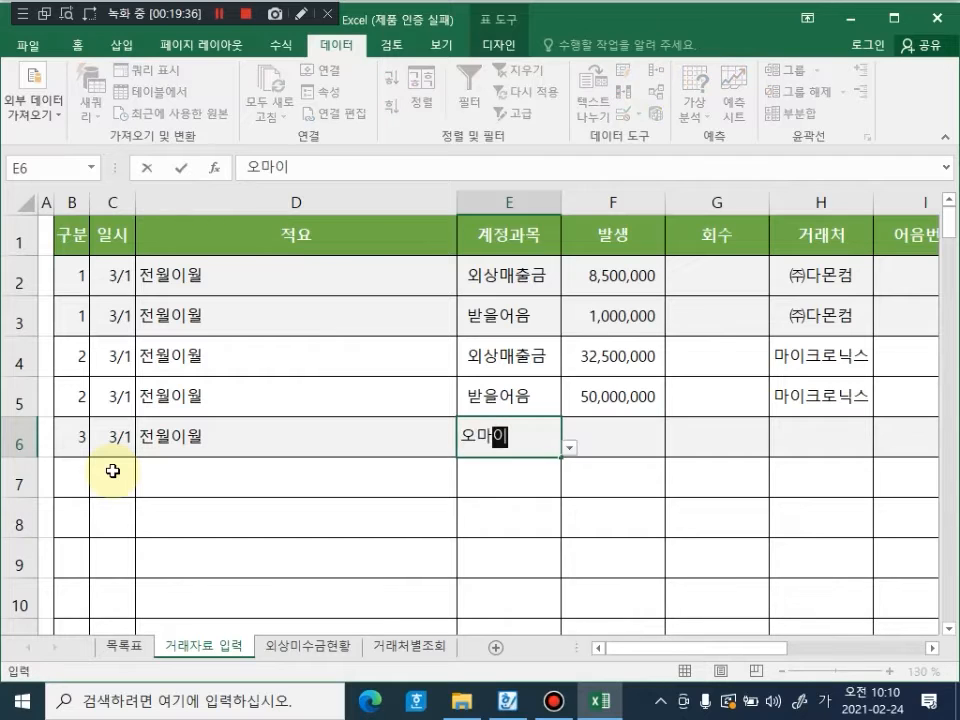
text(찌씨)
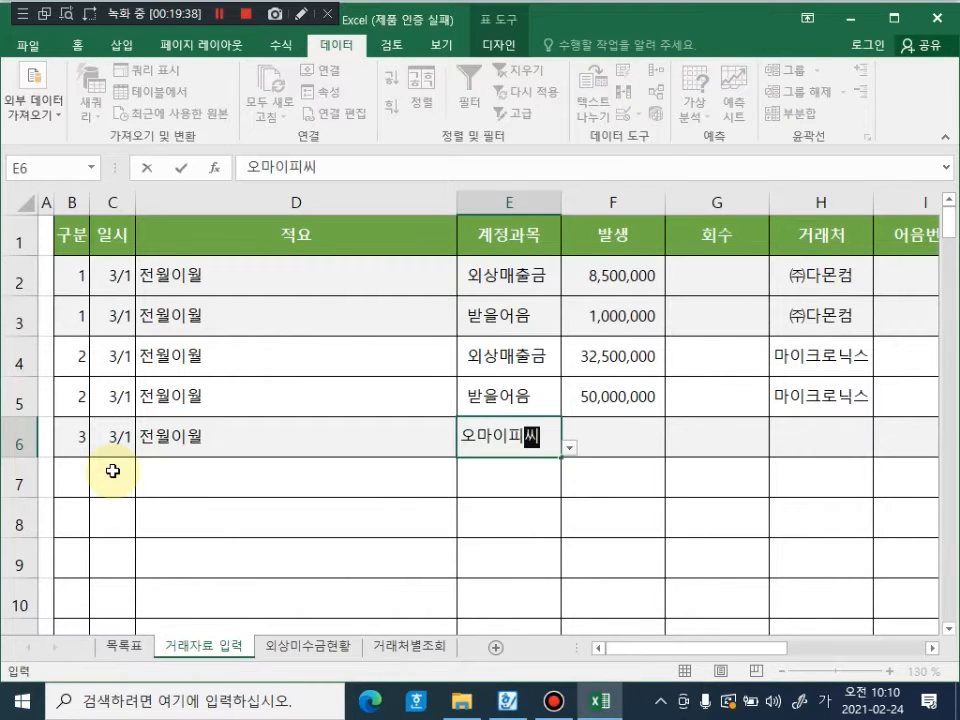
key(Tab)
key(Return)
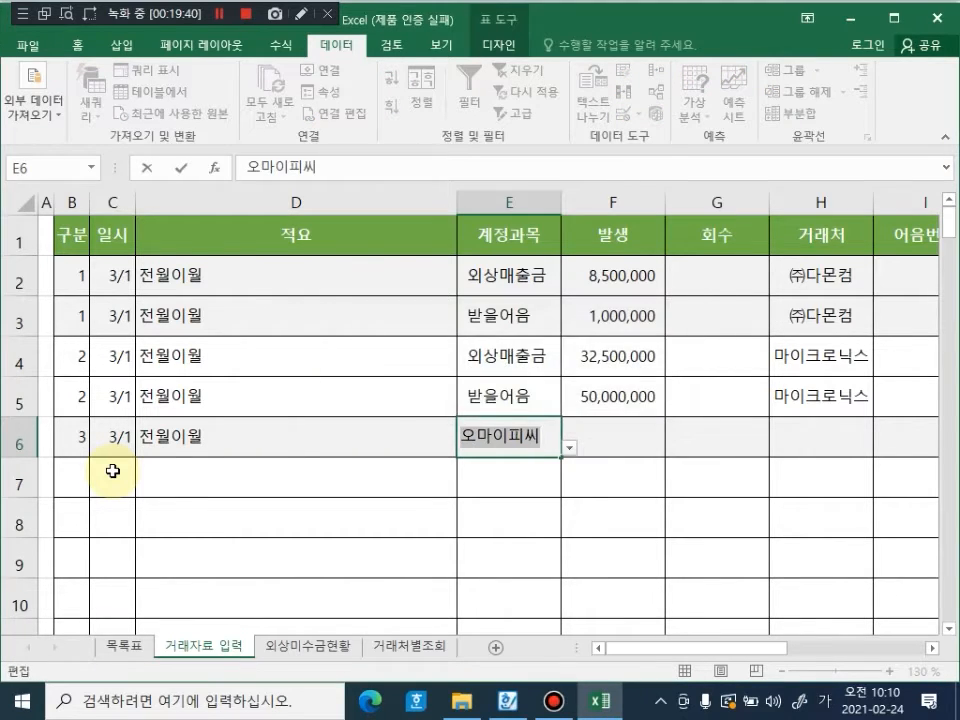
Step: Enter 외상매출금 as the 계정과목 in E6 and 63,000,000 as the 발생 amount in F6
key(BackSpace)
text(외상매출금)
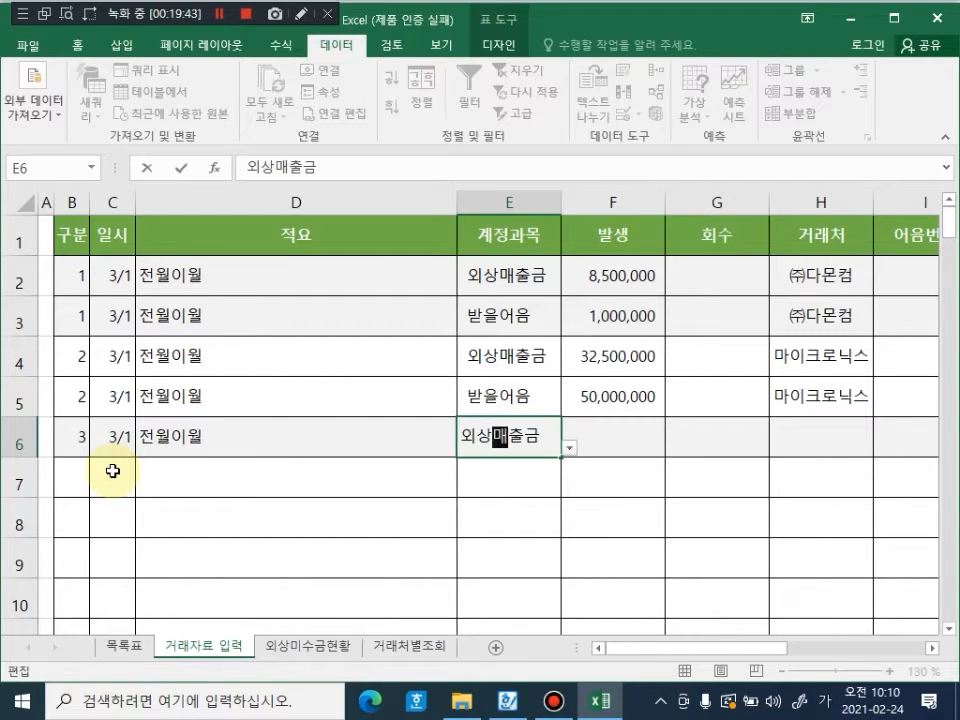
key(Right)
key(Return)
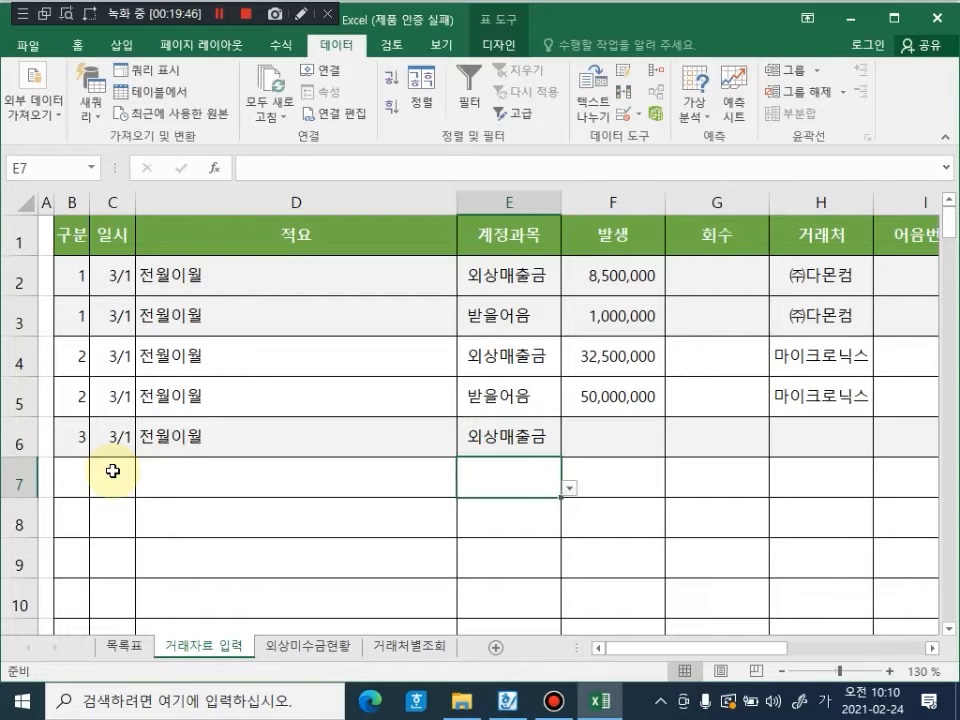
key(Up)
key(Right)
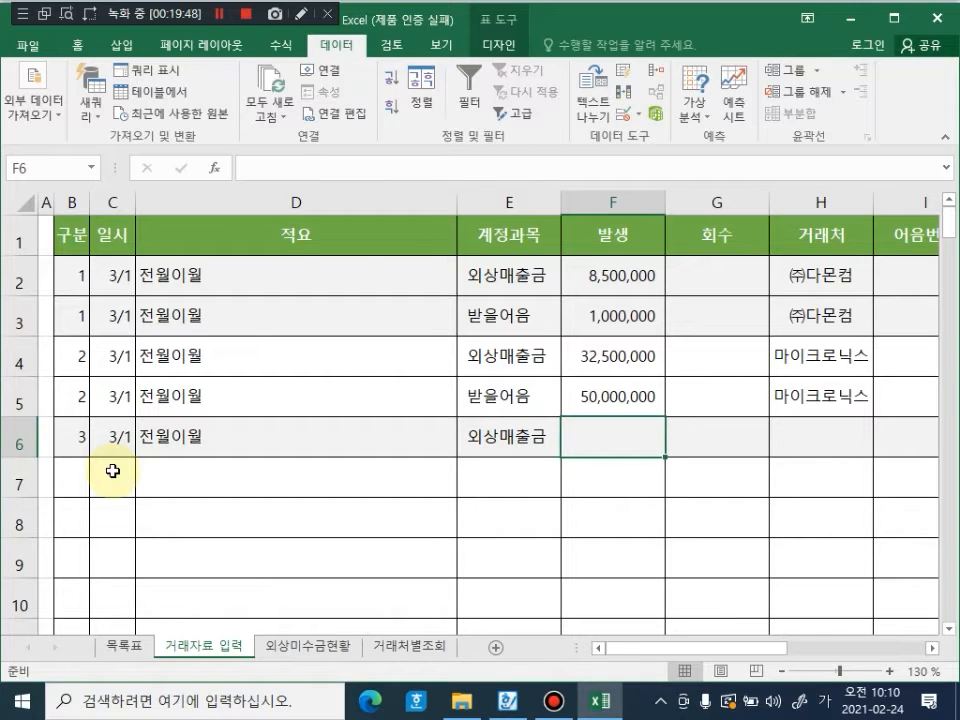
text(630000)
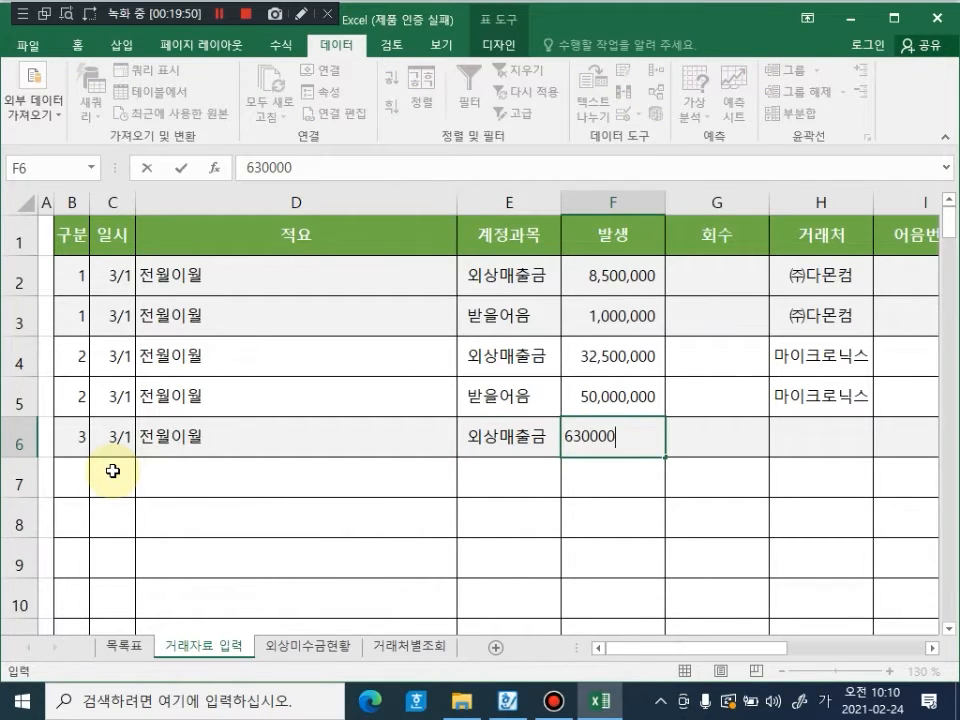
key(Tab)
key(Tab)
key(Tab)
key(shift+Tab)
text(옴)
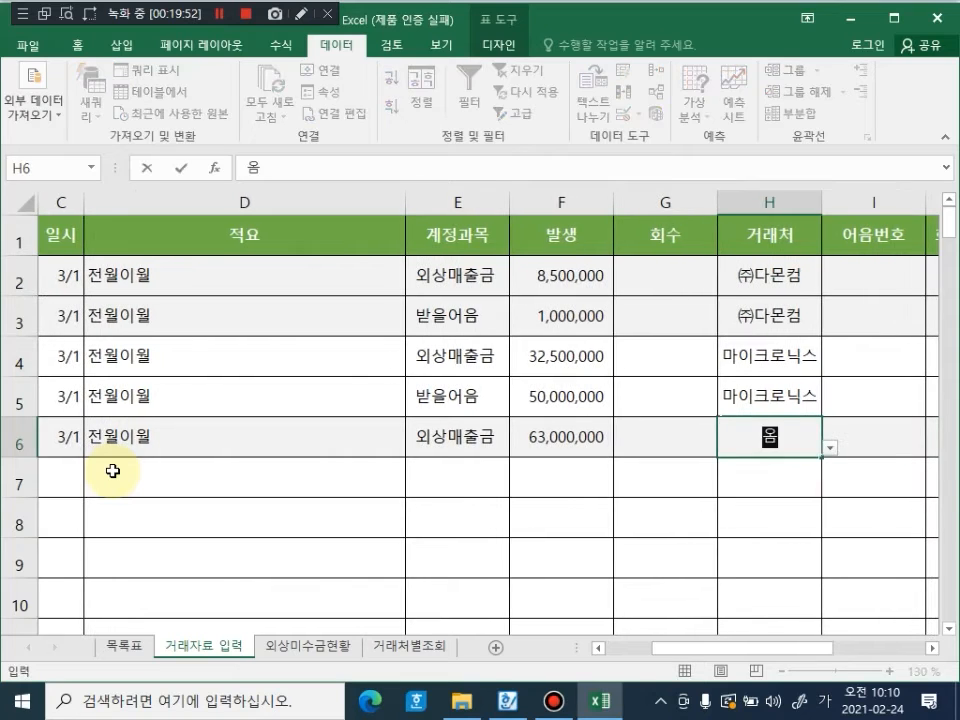
text(마이피씨)
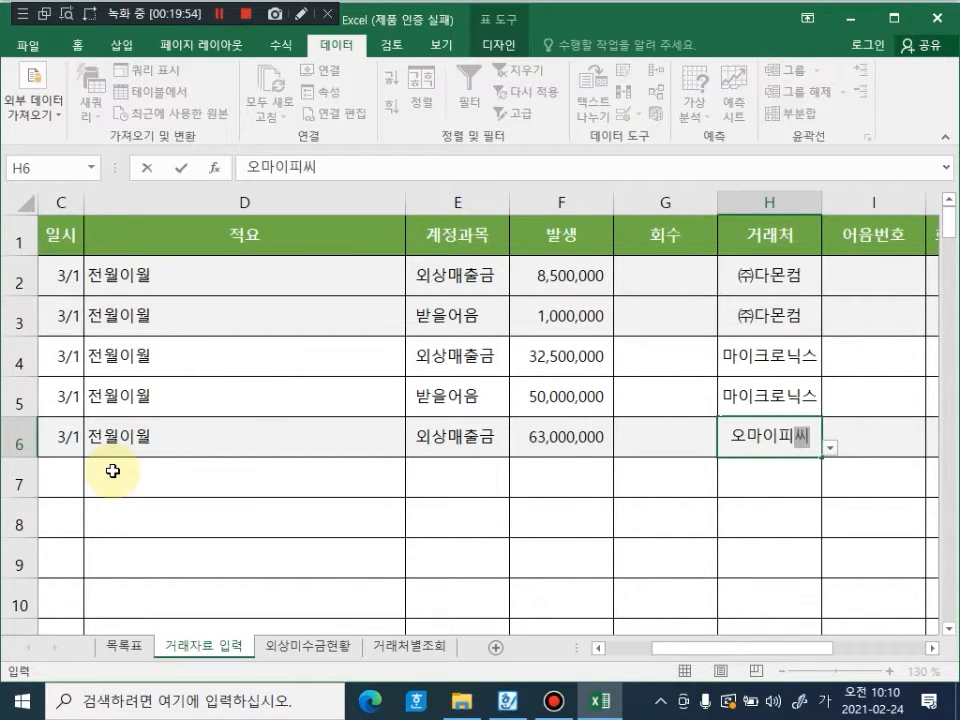
key(Return)
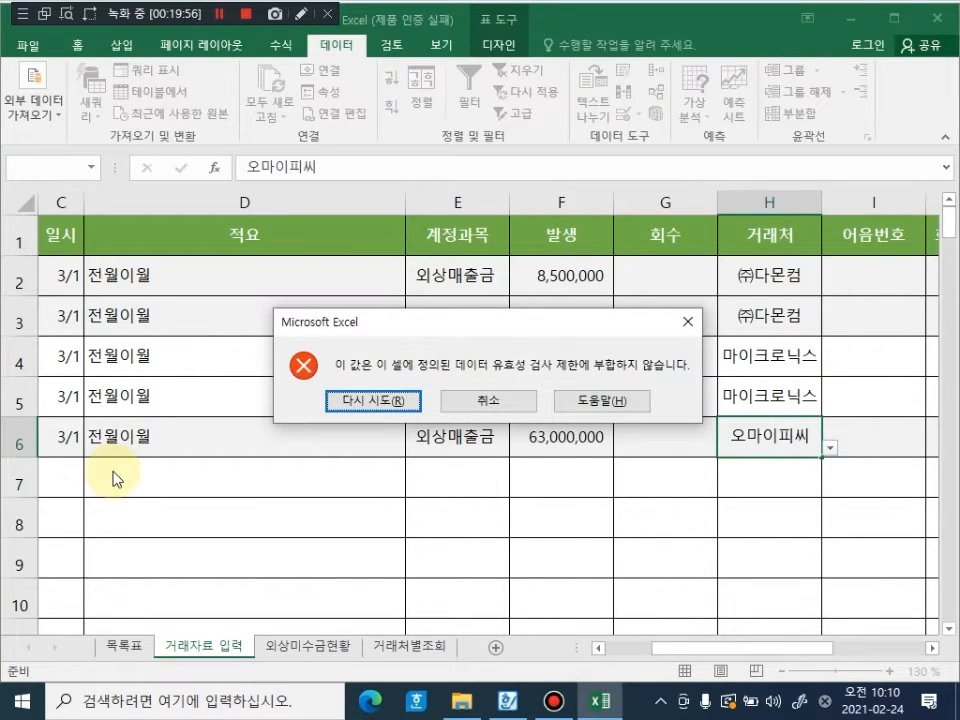
click(460, 401)
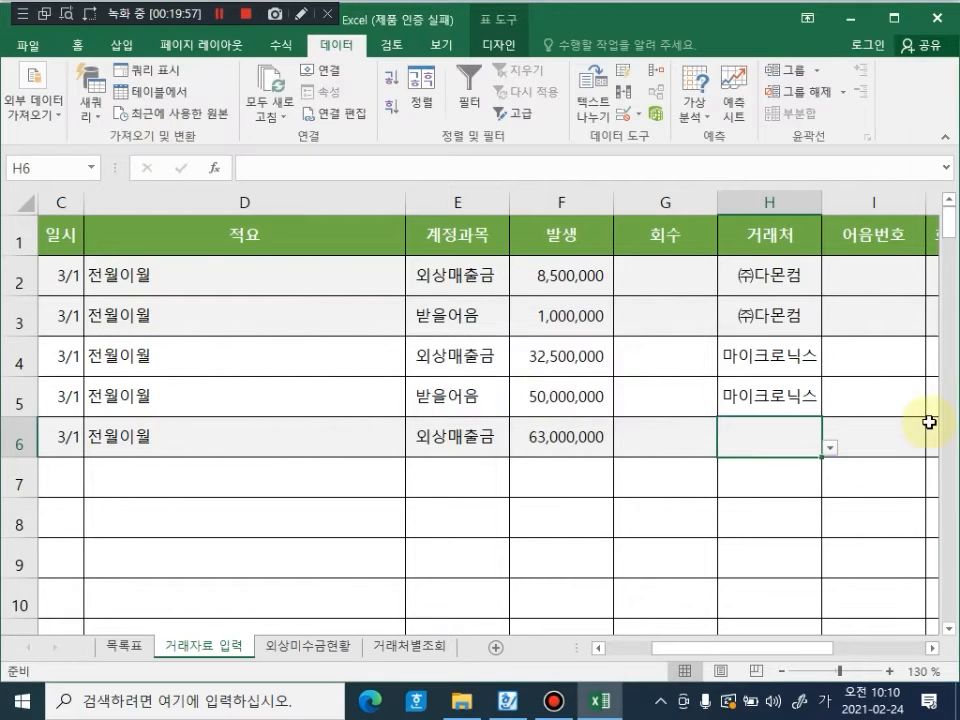
Step: Choose ㈜오마이피씨 from the validated entries as the 거래처 in cell H6
click(829, 448)
click(800, 522)
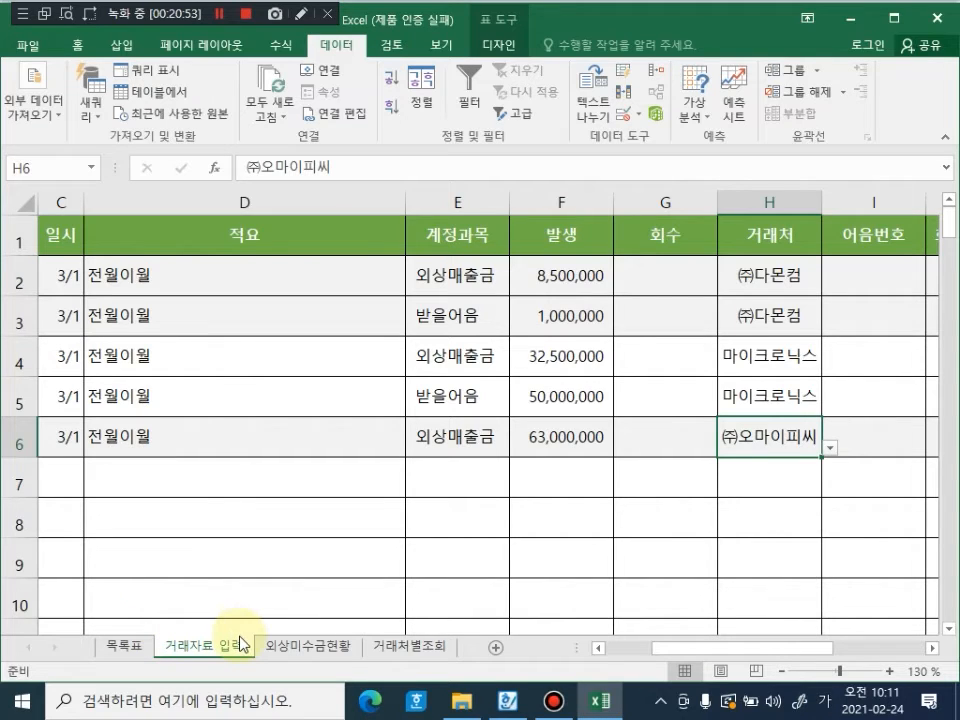
Step: Examine the ㈜다몬컴 row and the 외상매출금 초잔액 column on the 외상미수금현황 sheet
click(312, 646)
click(396, 344)
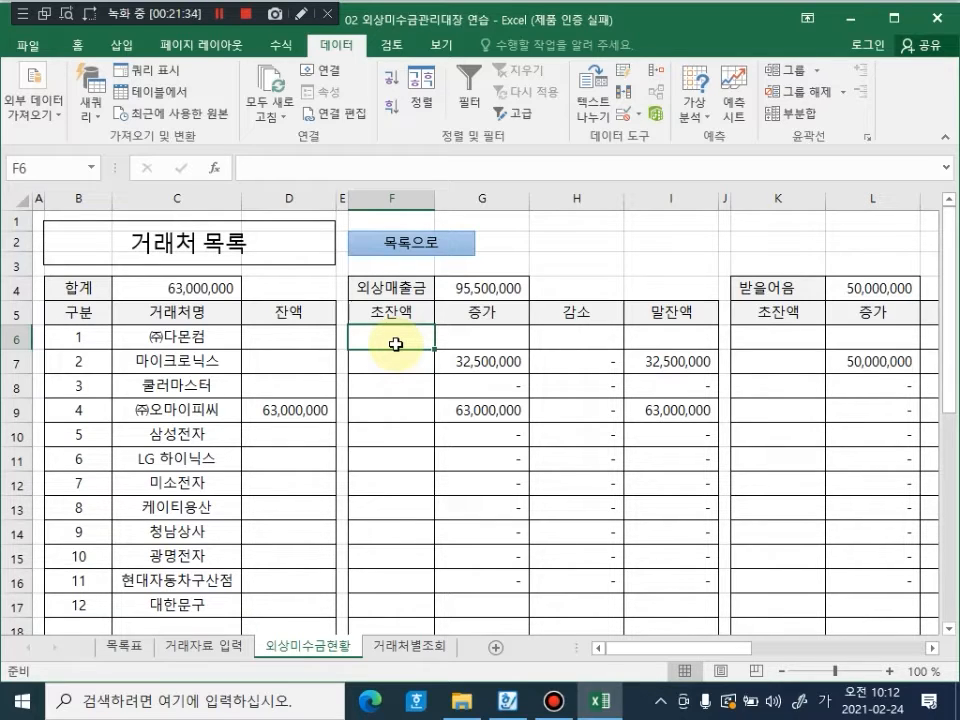
click(217, 346)
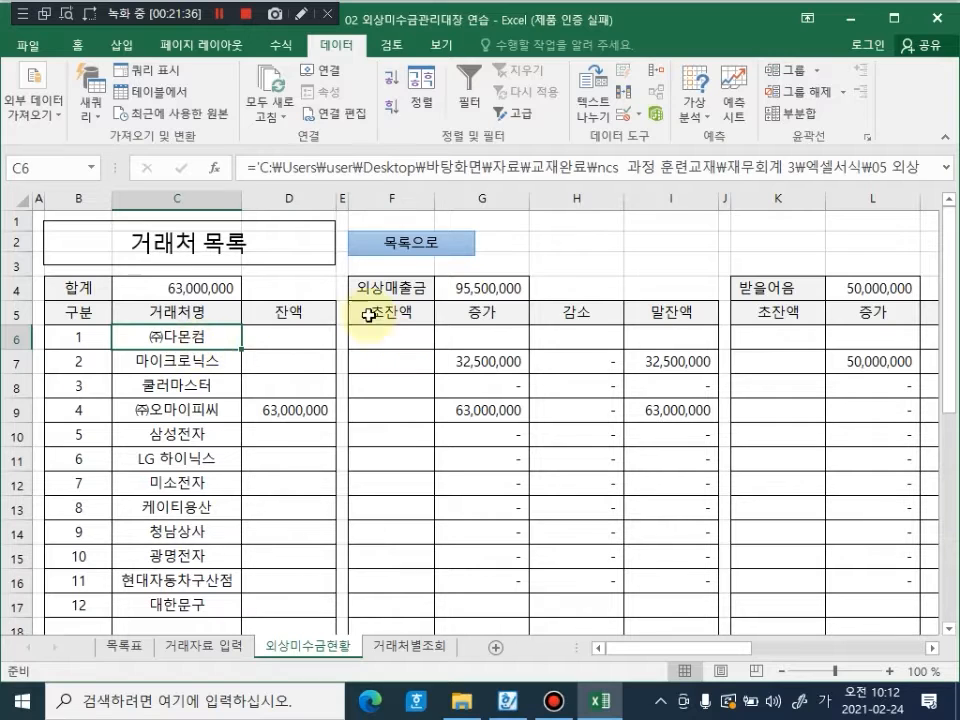
click(405, 287)
click(409, 340)
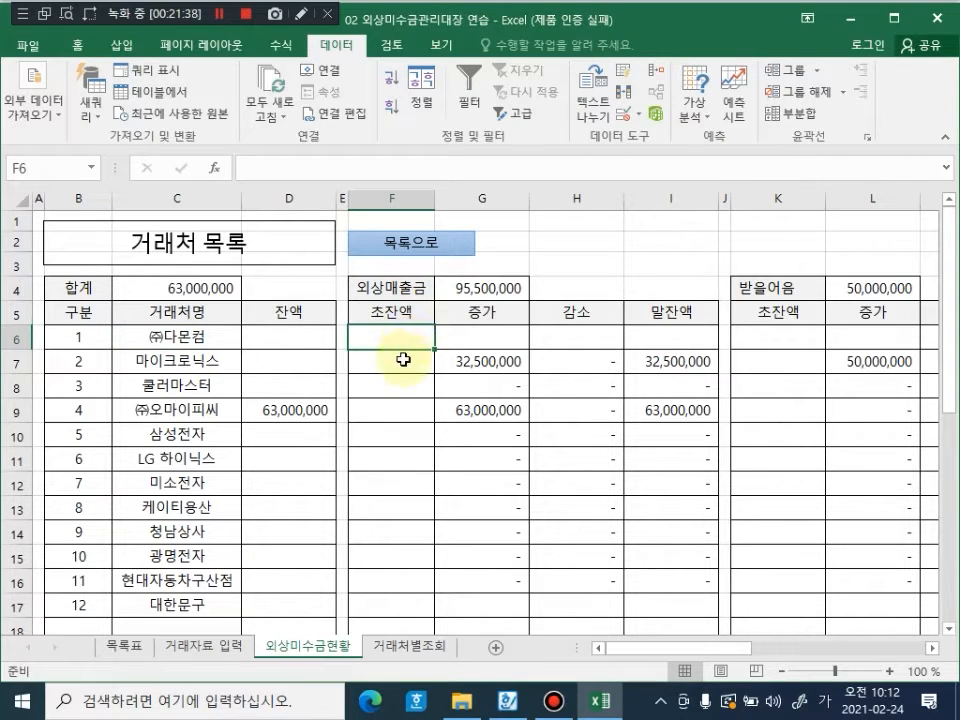
click(401, 359)
click(402, 336)
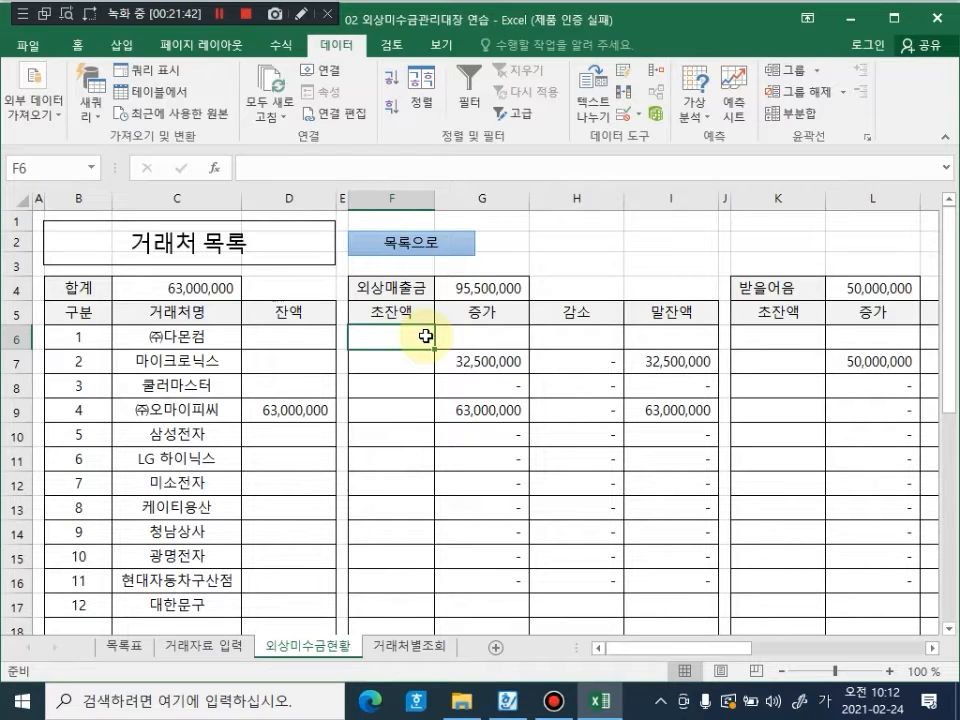
Step: Compare ㈜다몬컴 on the 외상미수금현황 sheet with the 거래처, 적요, 계정과목 and 발생 cells in row 2 of 거래자료 입력
click(204, 647)
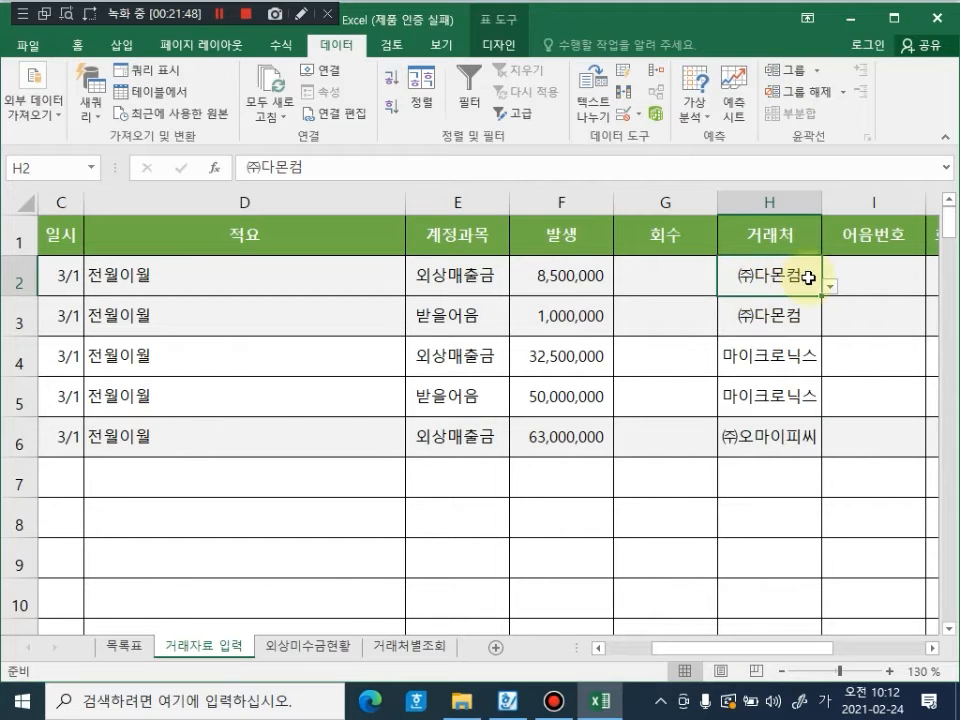
click(473, 281)
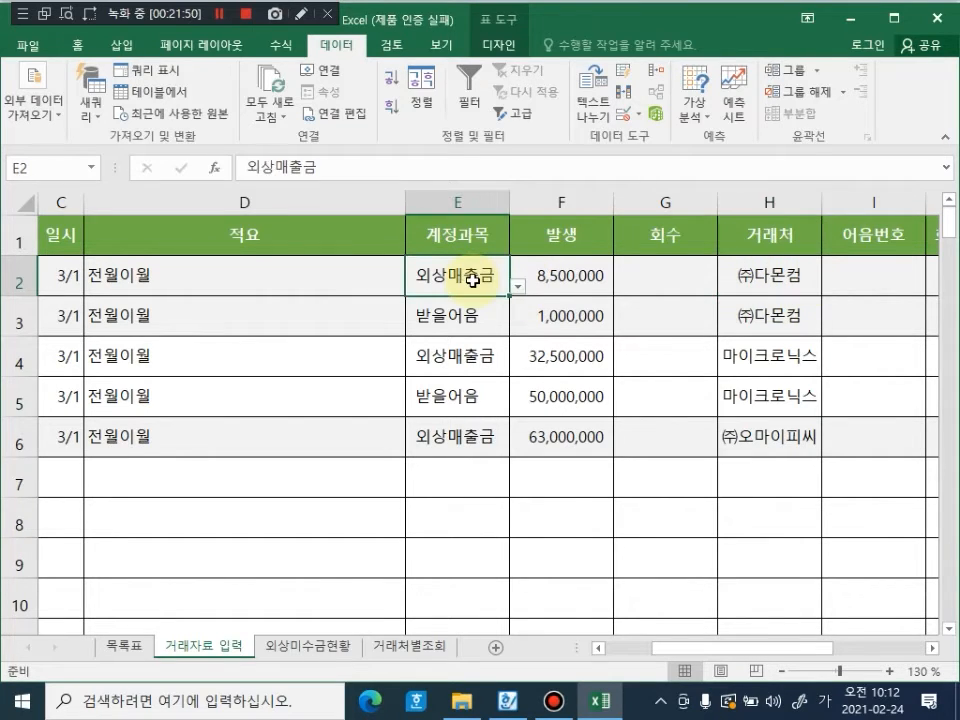
click(210, 279)
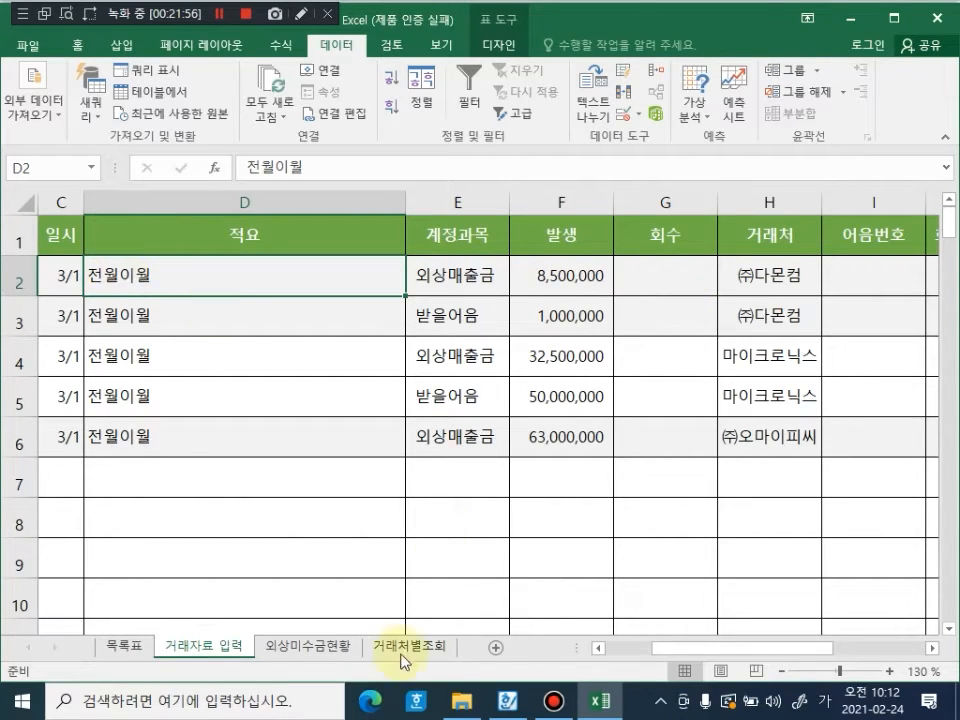
click(322, 646)
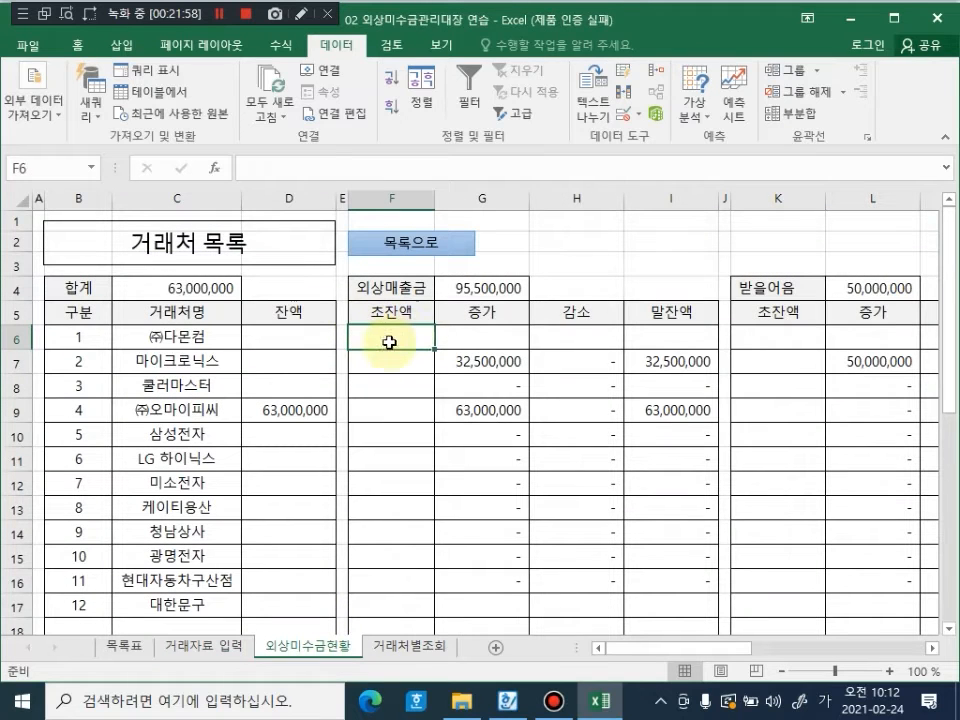
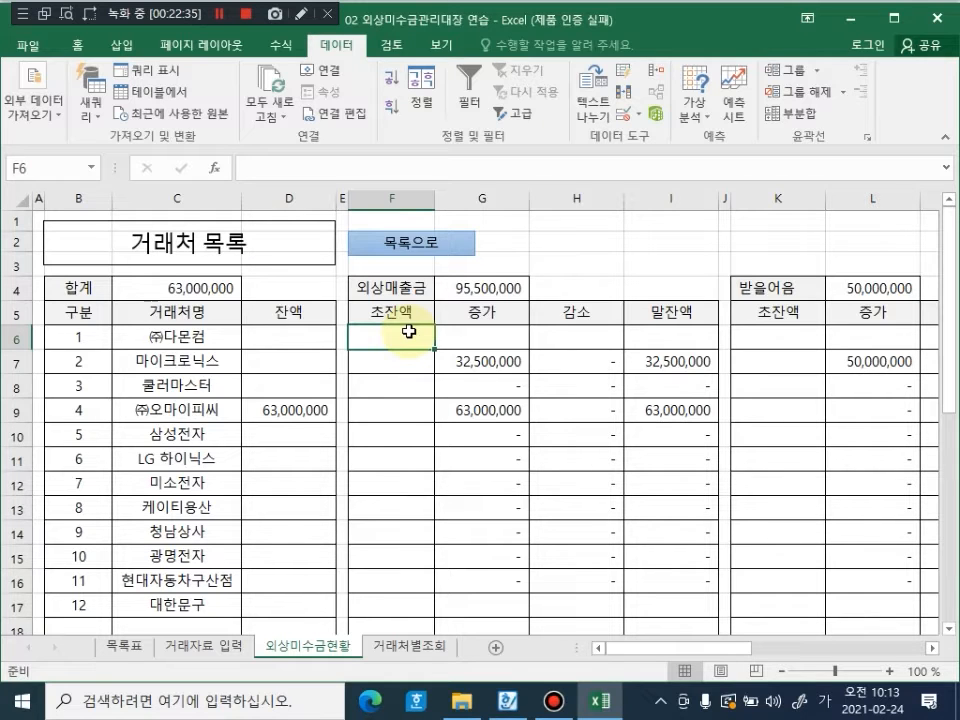
click(208, 338)
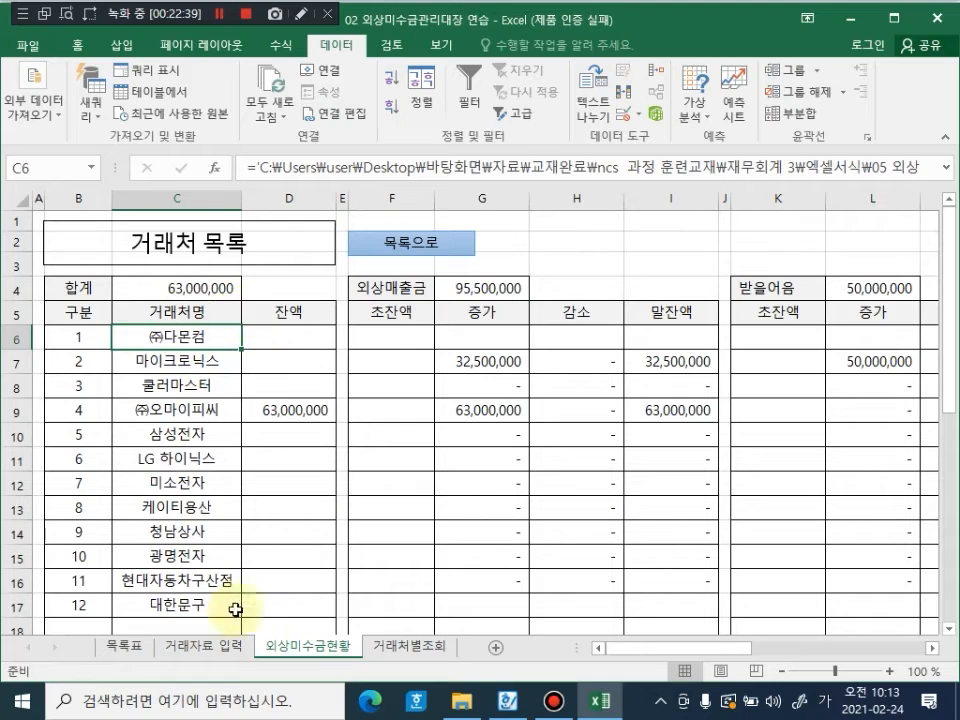
click(178, 665)
click(720, 270)
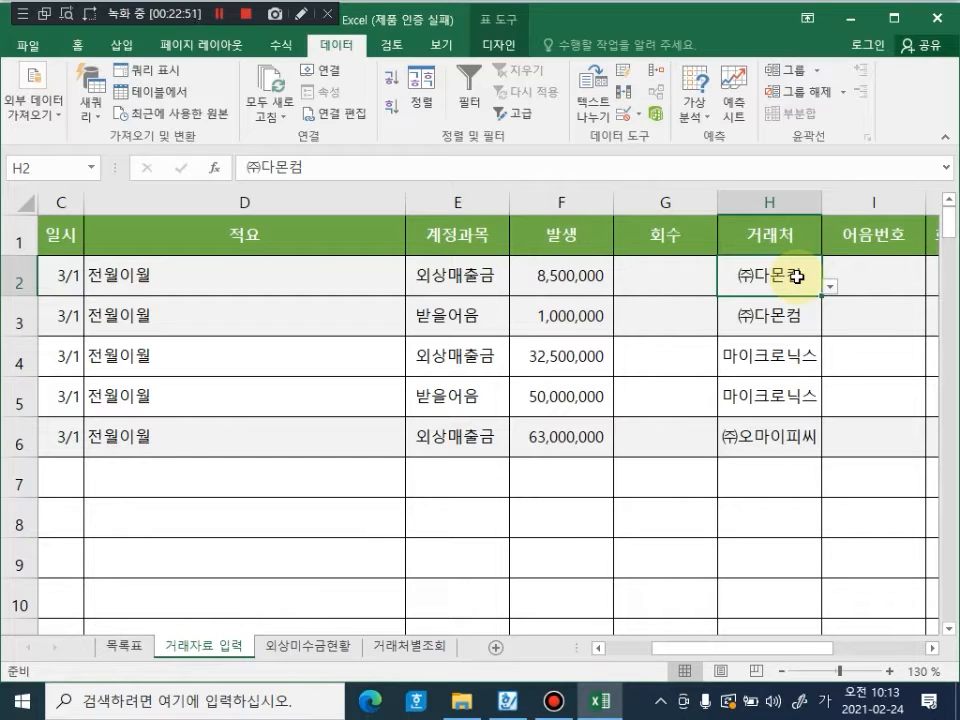
click(792, 236)
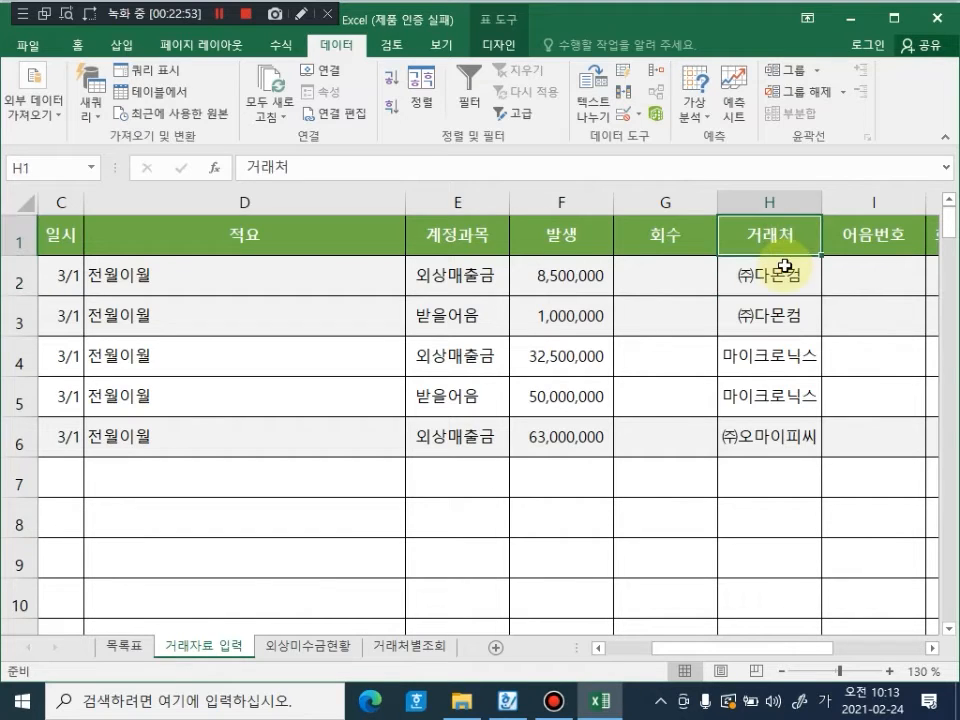
click(782, 280)
click(187, 280)
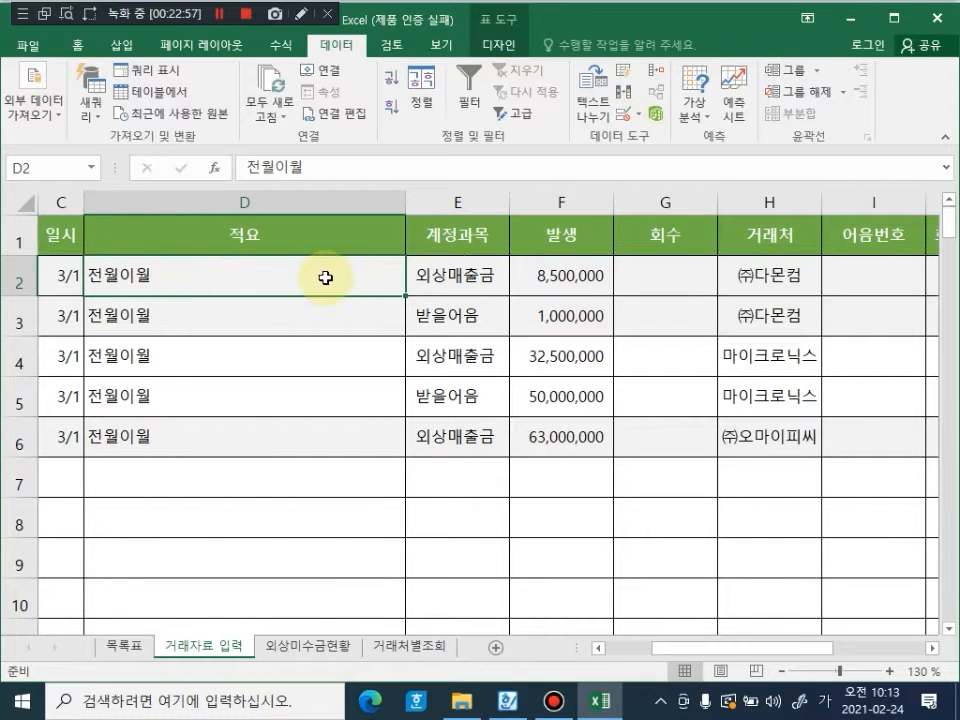
click(484, 279)
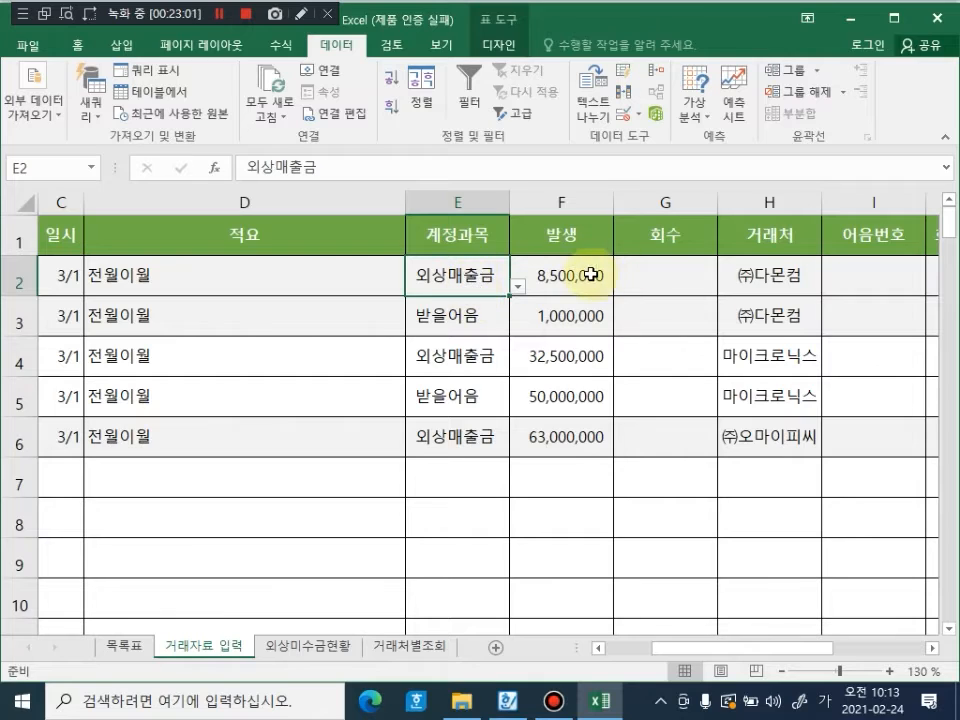
click(607, 285)
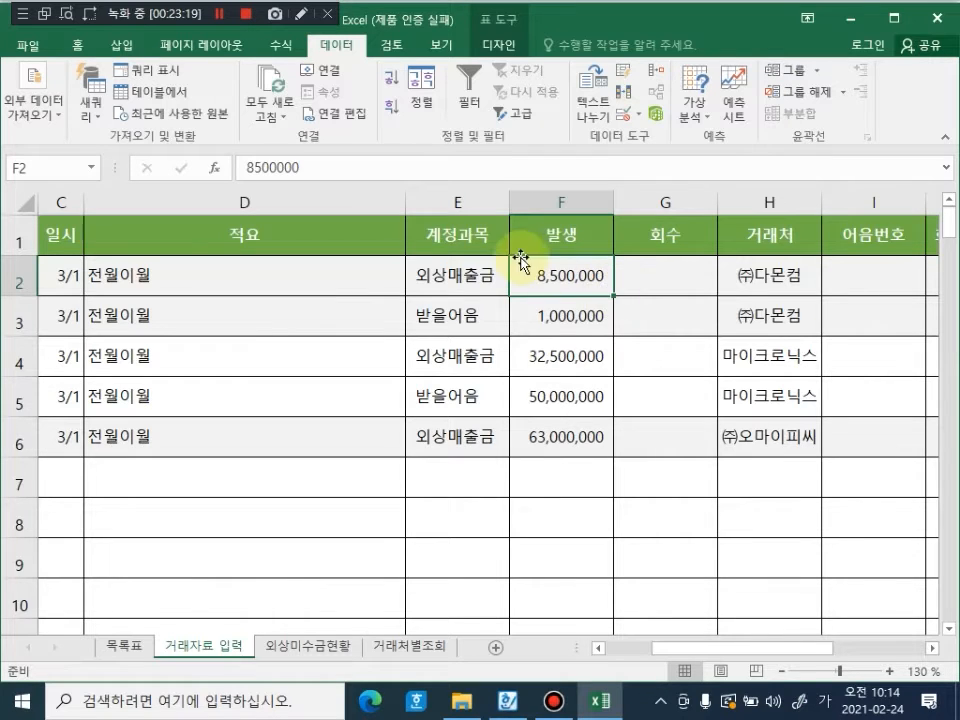
Step: Go to cell F6, the 외상매출금 초잔액 of ㈜다몬컴, on the 외상미수금현황 sheet
click(305, 647)
click(379, 346)
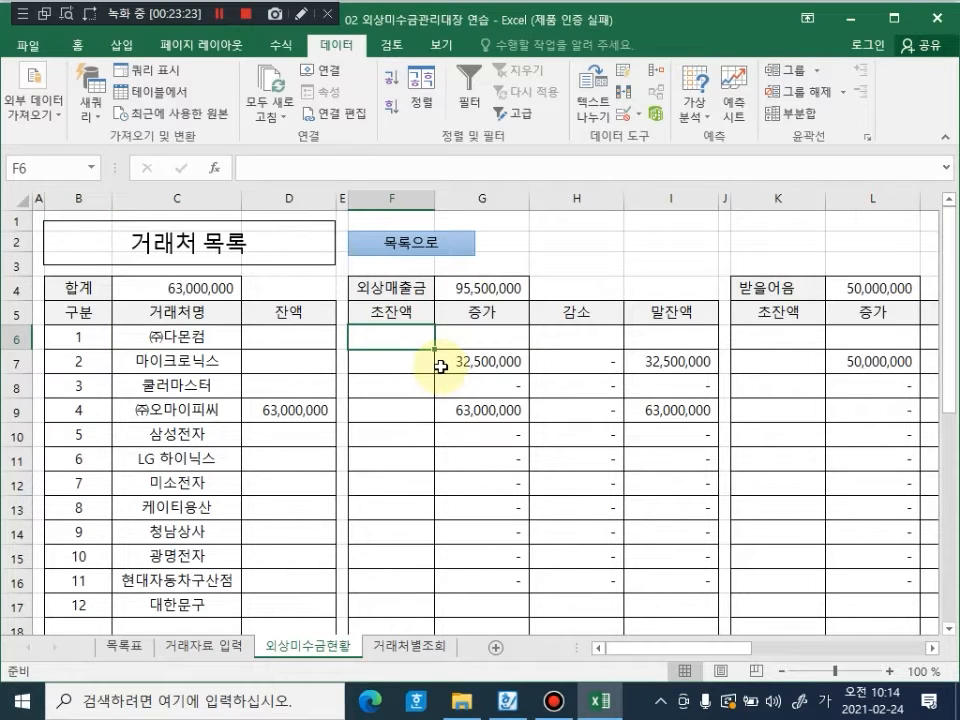
text(=)
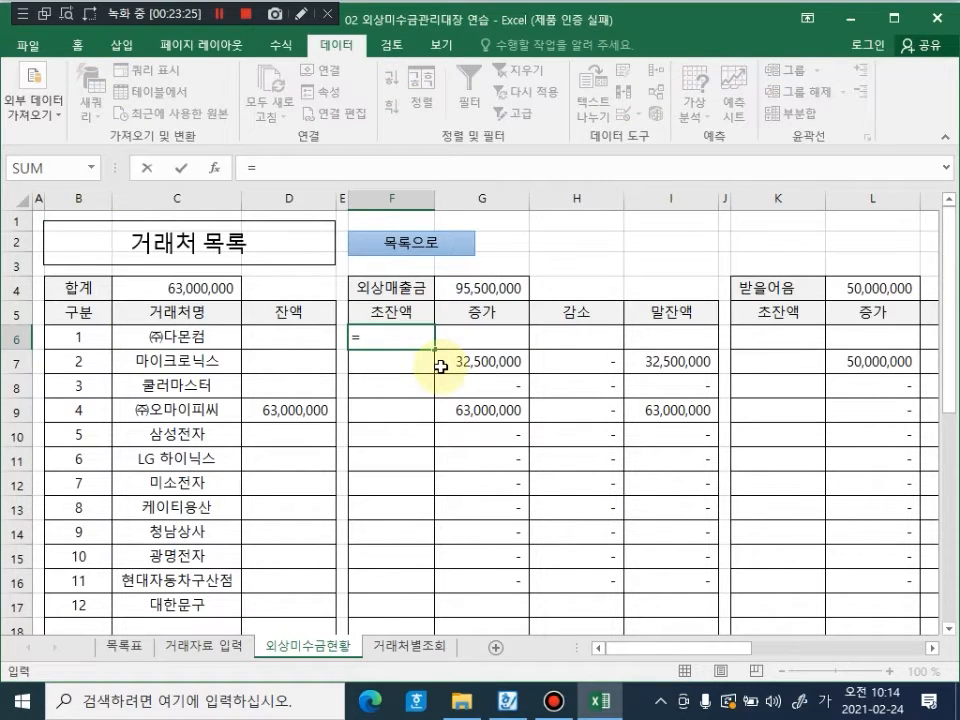
key(Escape)
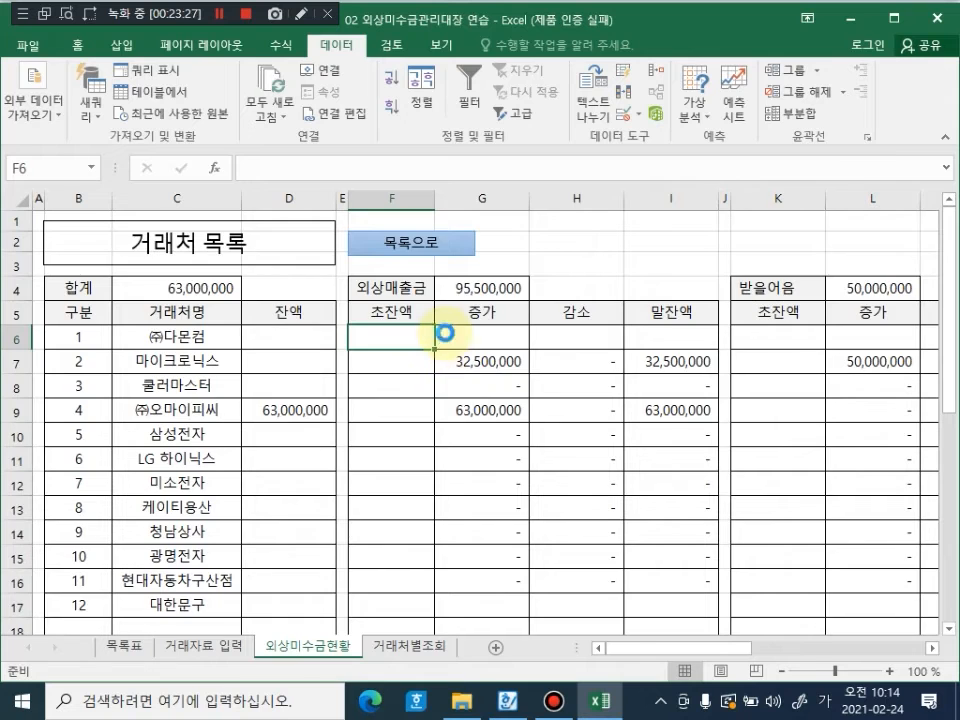
scroll(441, 380, up, 3)
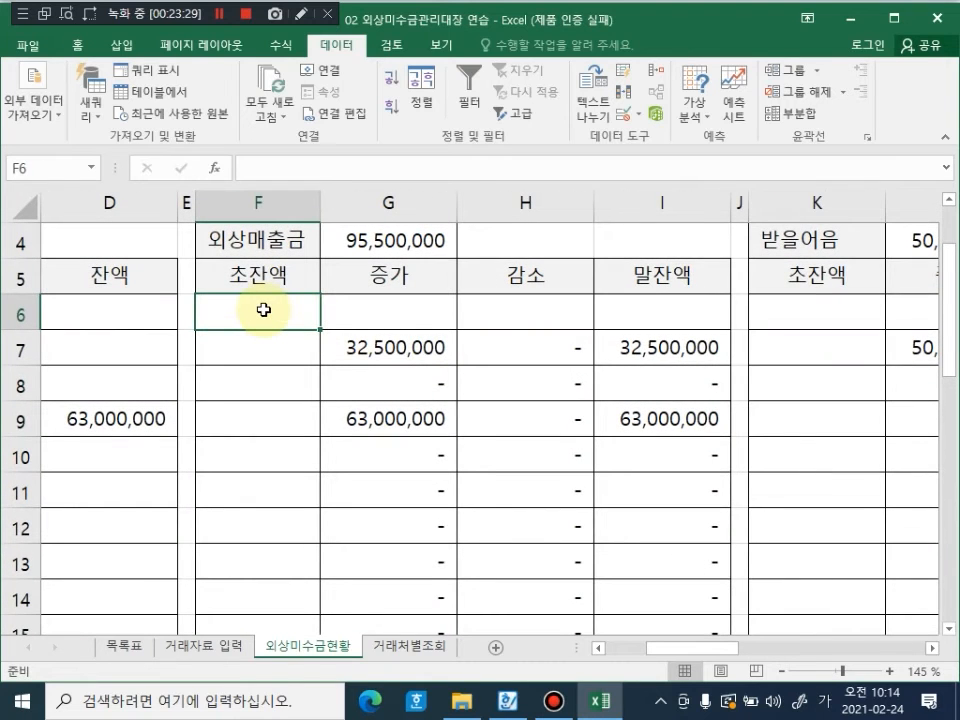
Step: Start a SUMIFS formula in cell F6
text(=)
text(ㅂ)
key(BackSpace)
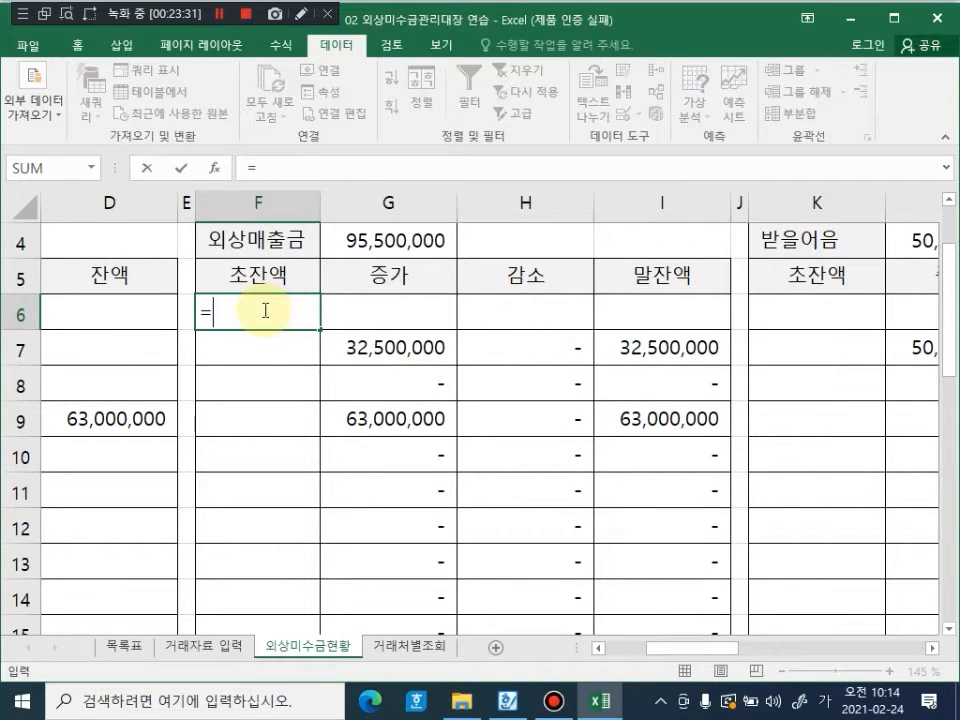
key(Hangul)
text(sumif)
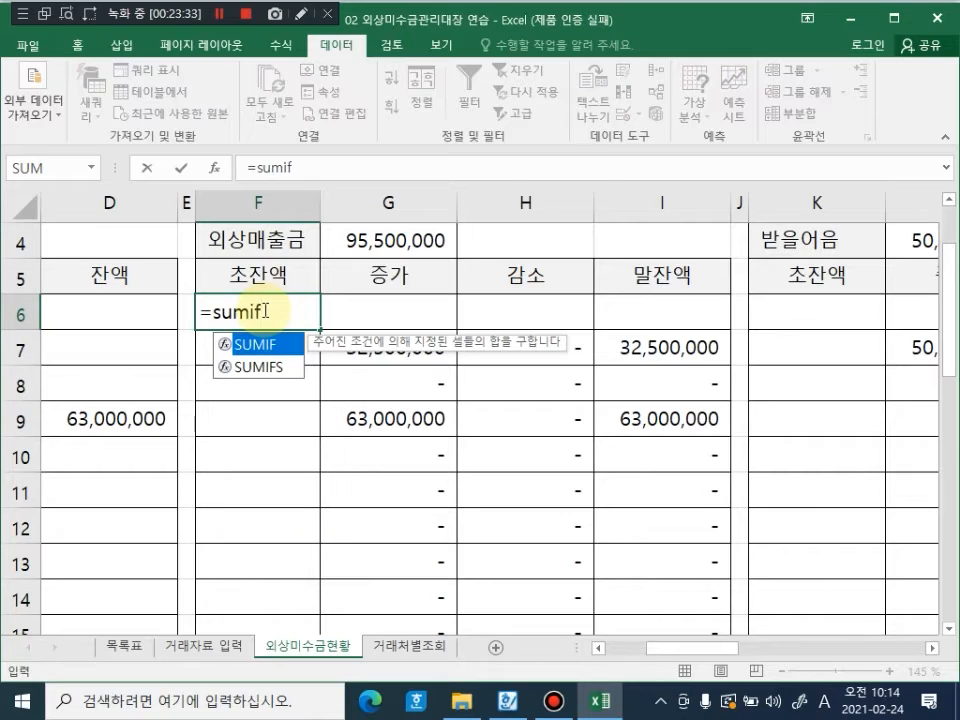
text(f)
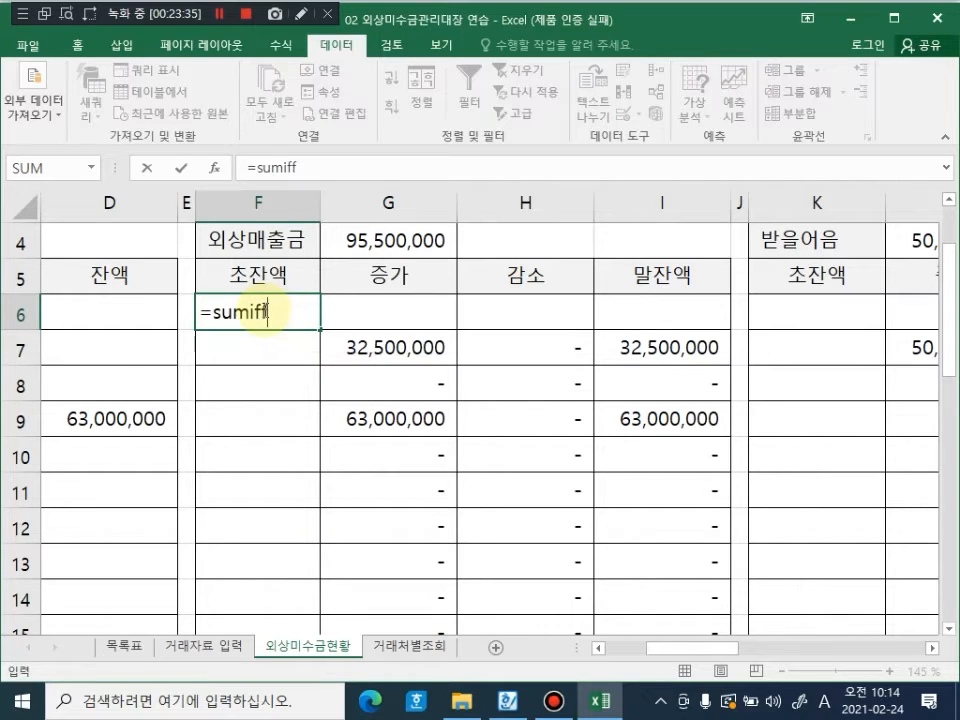
text(s)
key(Tab)
double_click(300, 312)
key(BackSpace)
key(BackSpace)
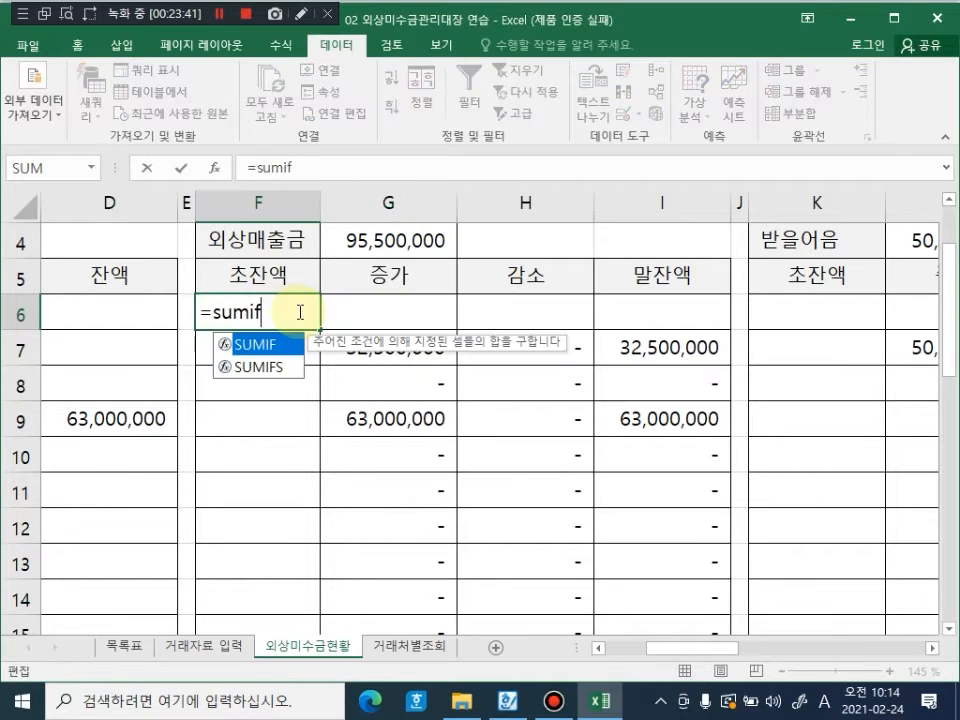
text(s)
key(Tab)
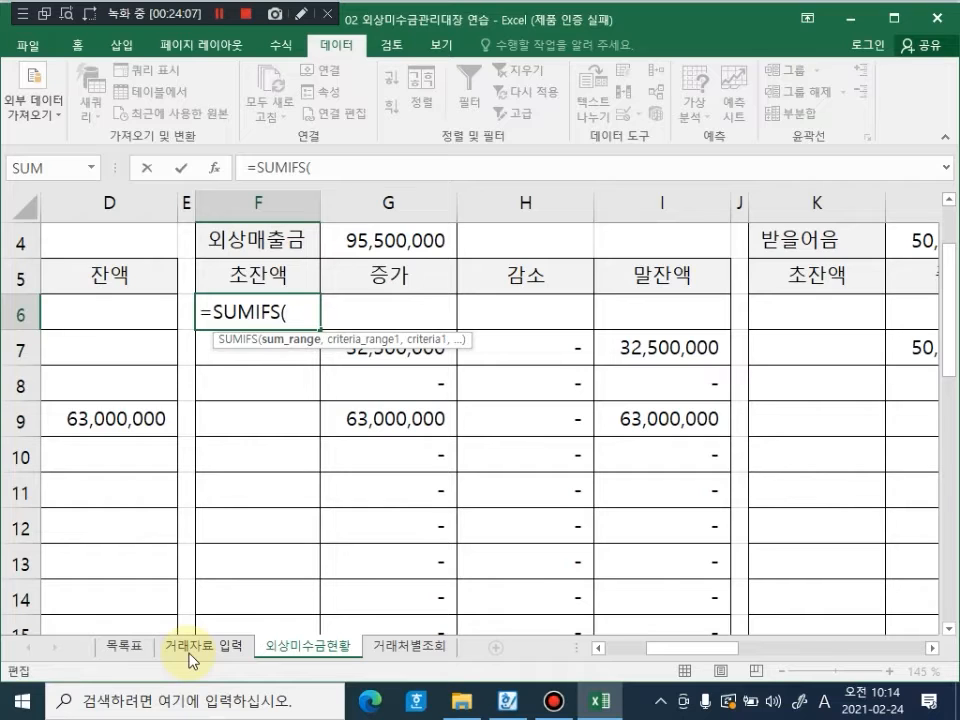
Step: Set the whole 발생 column F of the 거래자료 입력 sheet as the SUMIFS sum range
click(191, 648)
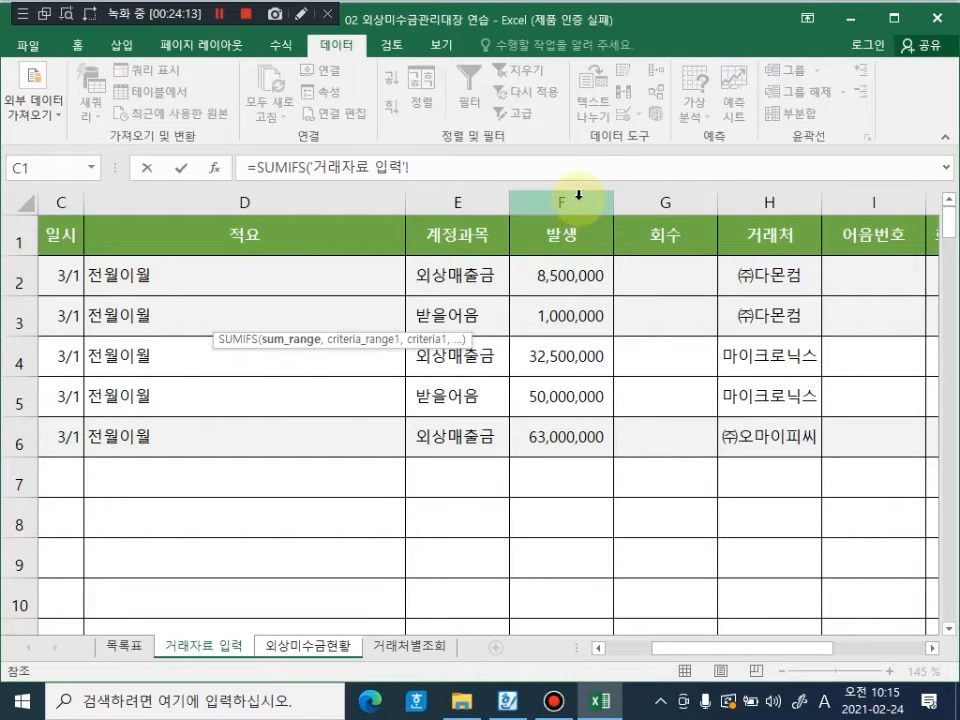
click(578, 193)
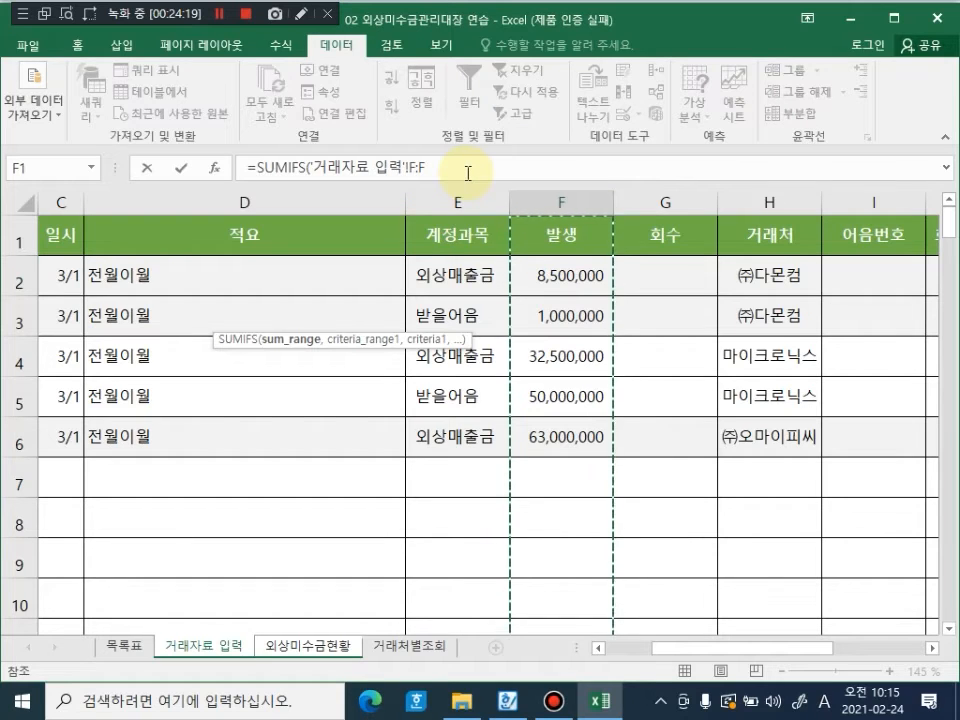
text(,)
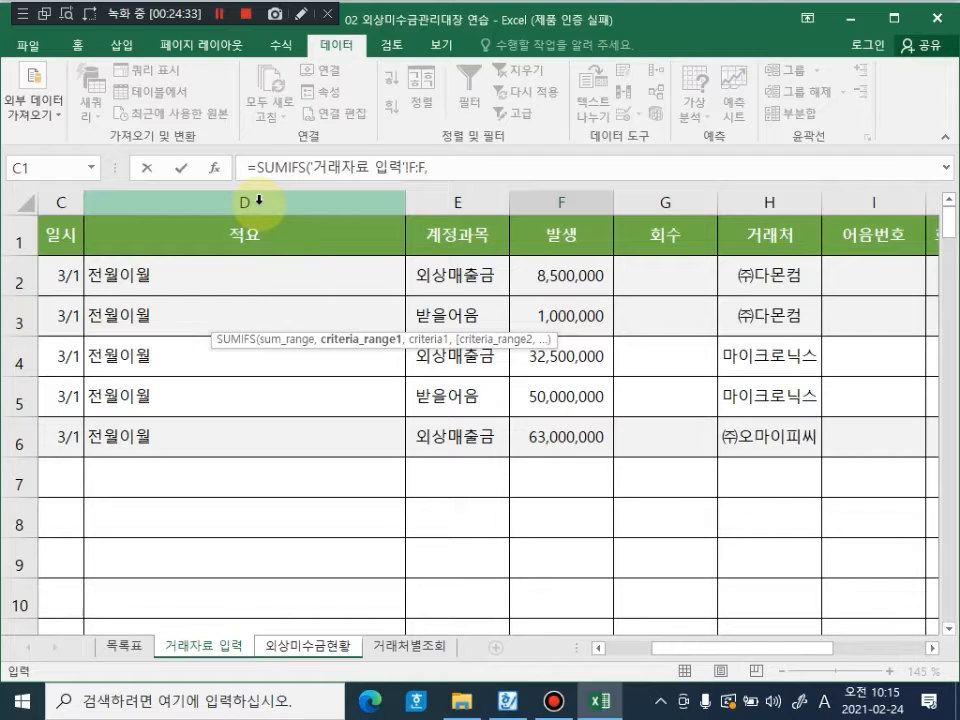
Step: Add the 적요 column D of 거래자료 입력 as the first criteria range with "전월이월" as its criterion
click(259, 200)
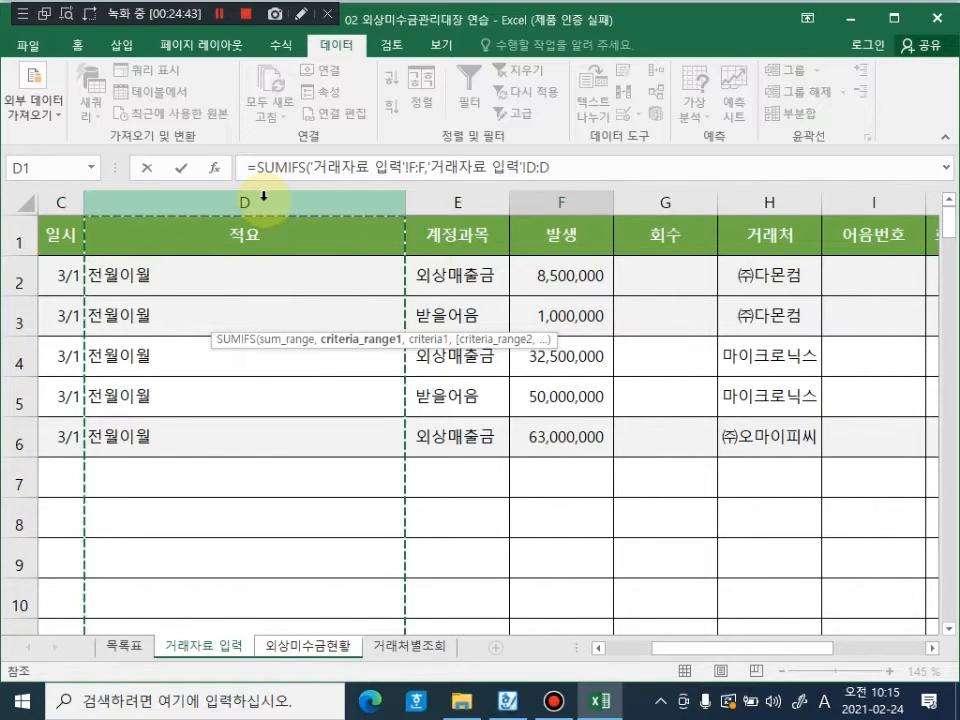
text(,)
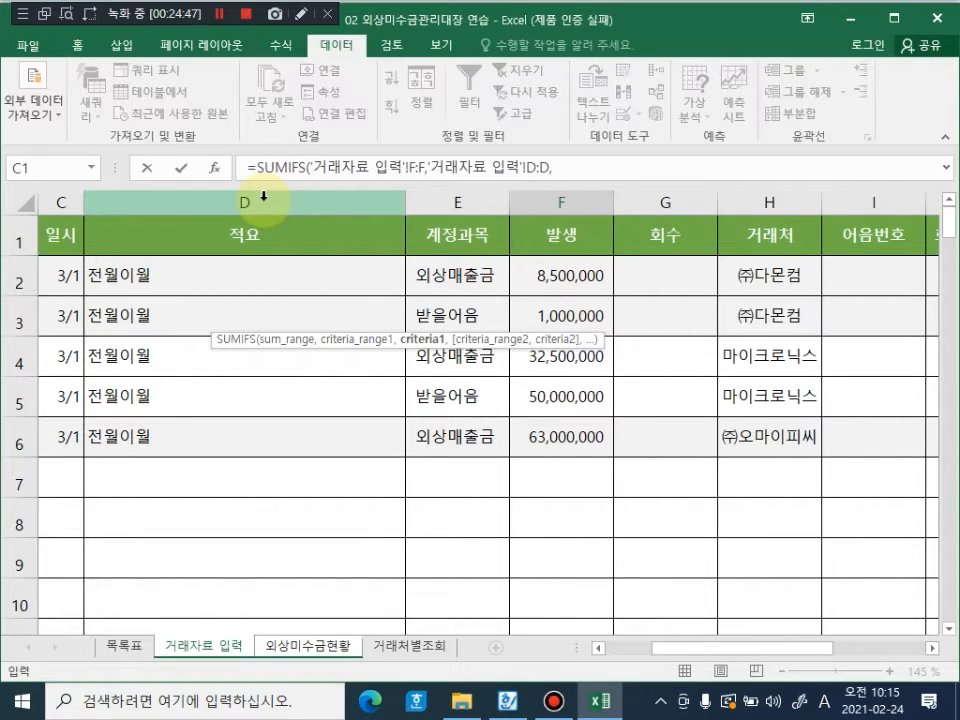
text(")
text(wjs)
key(BackSpace)
key(BackSpace)
key(BackSpace)
key(Hangul)
text(전월이월)
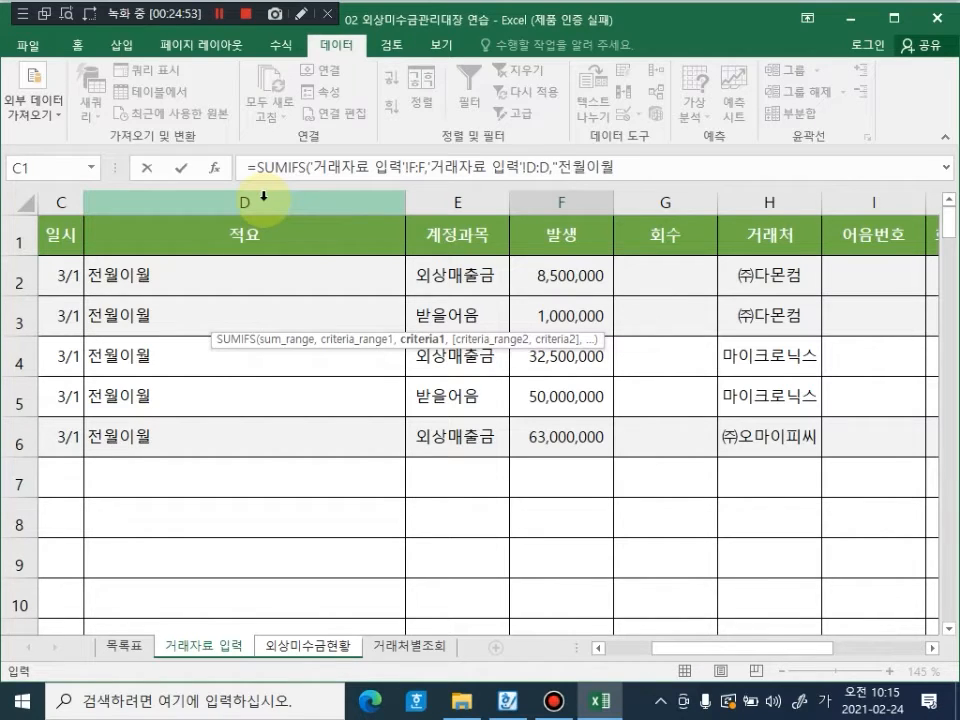
text(",)
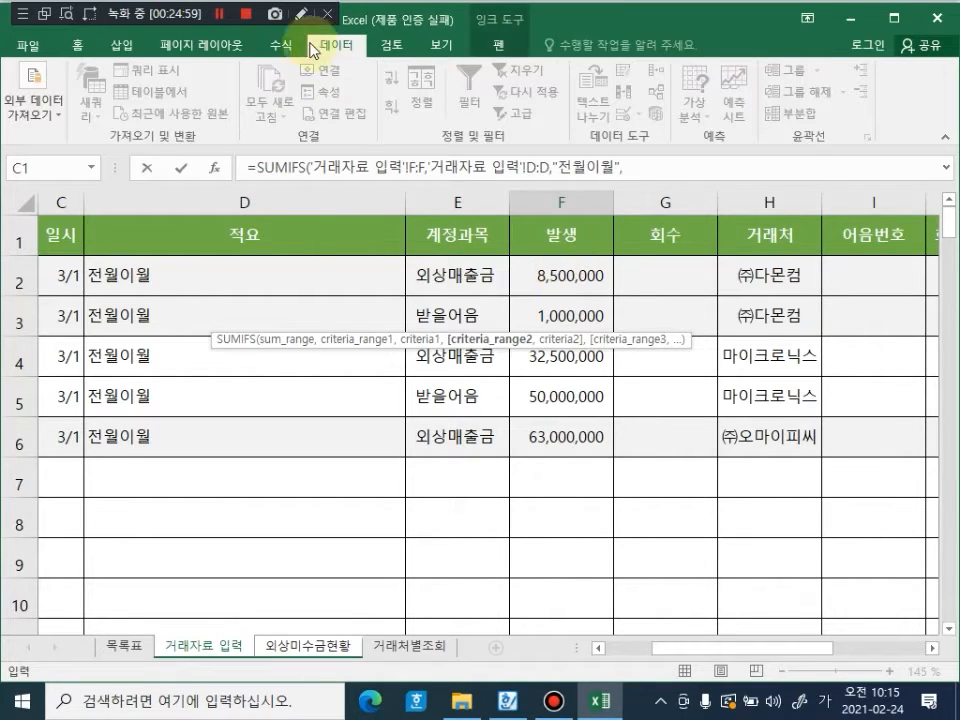
mouse_move(238, 497)
mouse_down()
mouse_move(219, 514)
mouse_move(216, 539)
mouse_up()
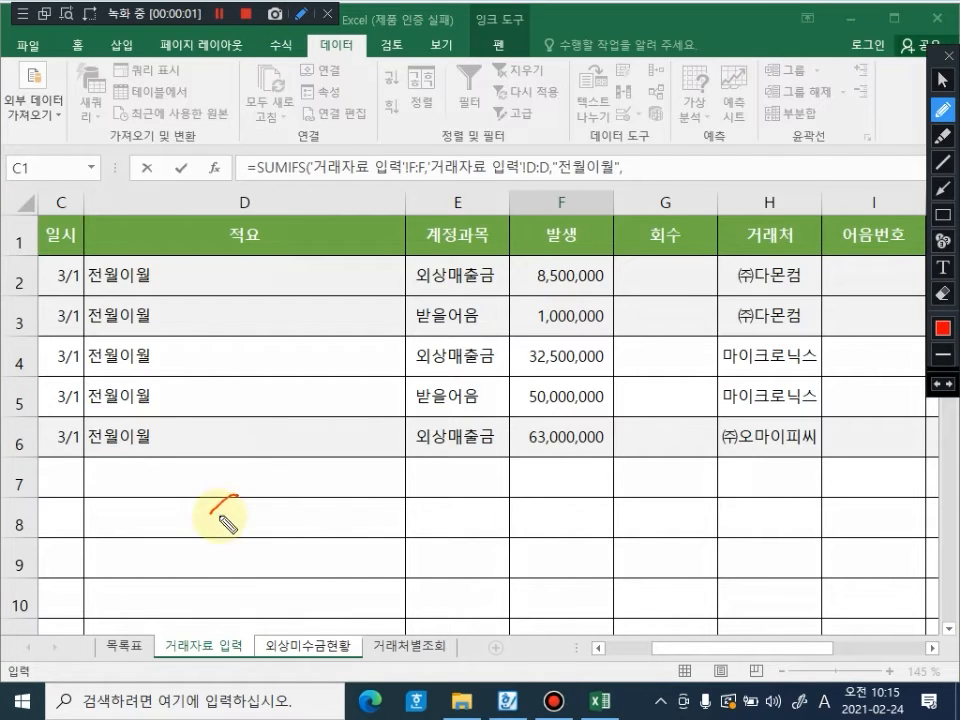
mouse_move(243, 514)
mouse_down()
mouse_move(257, 511)
mouse_move(262, 530)
mouse_up()
drag(265, 516, 296, 534)
mouse_move(322, 478)
mouse_down()
mouse_move(309, 537)
mouse_move(325, 533)
mouse_up()
drag(365, 487, 358, 545)
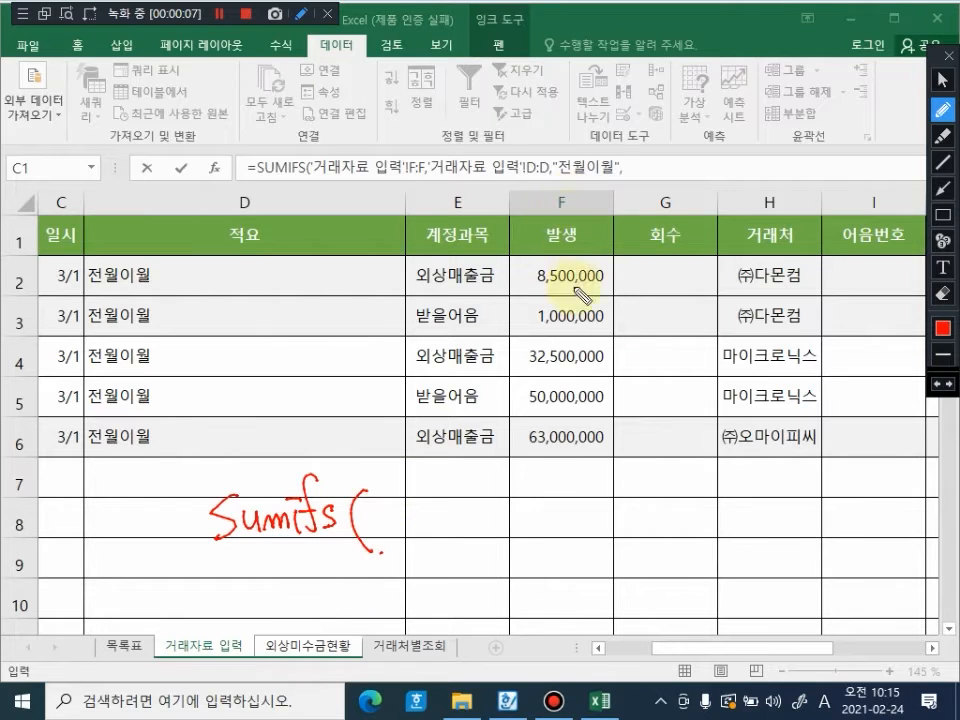
mouse_move(392, 502)
mouse_down()
mouse_move(382, 545)
mouse_move(410, 545)
mouse_up()
click(437, 543)
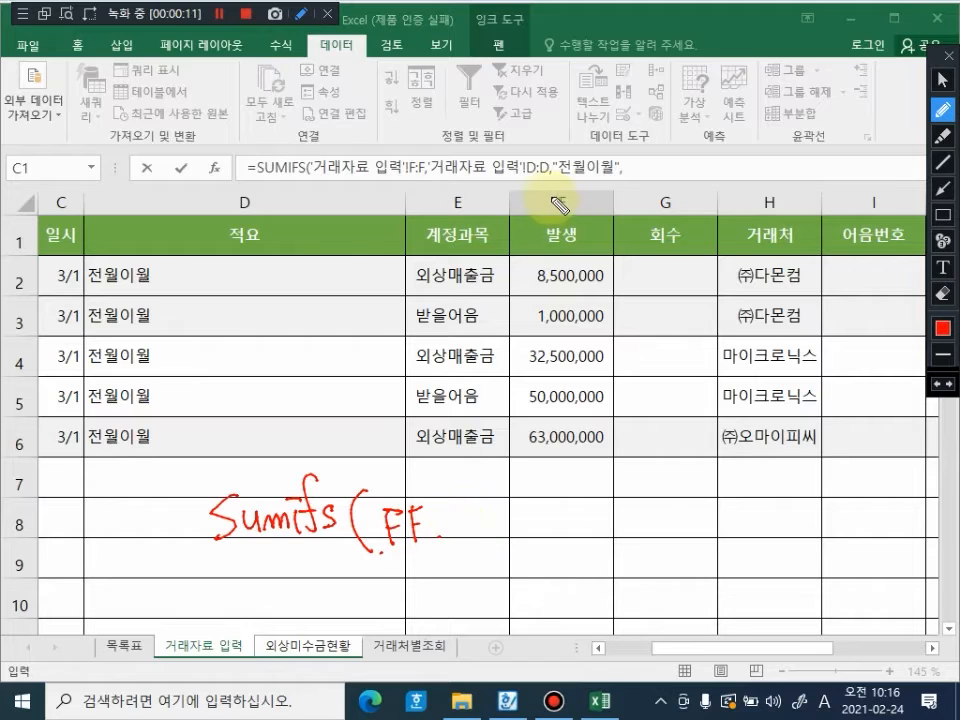
drag(549, 195, 547, 208)
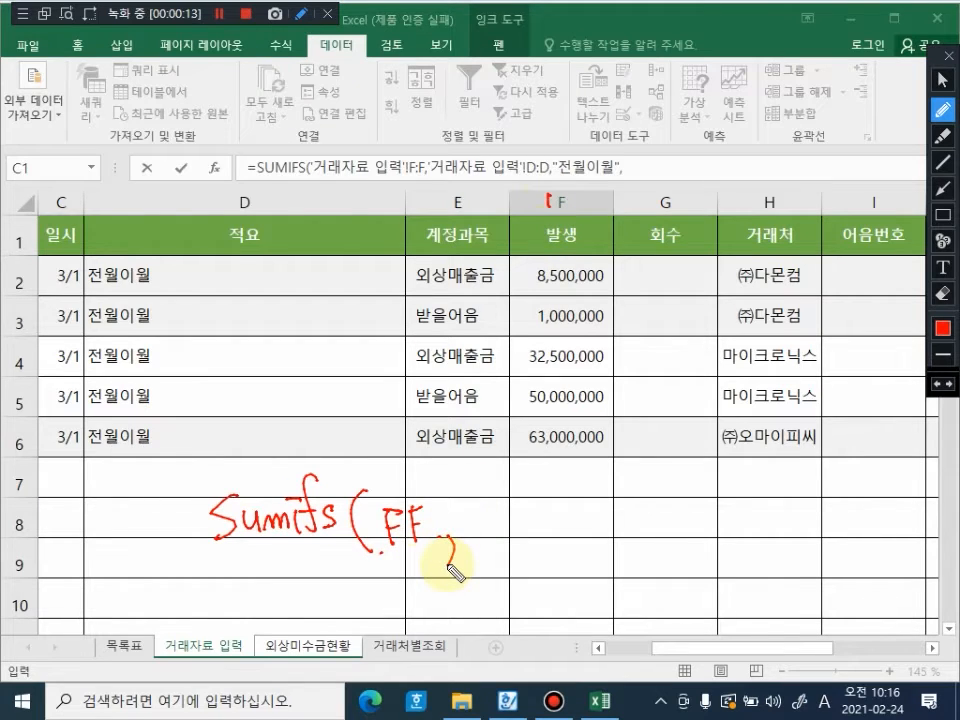
mouse_move(487, 535)
mouse_down()
mouse_move(521, 505)
mouse_move(561, 521)
mouse_move(547, 547)
mouse_up()
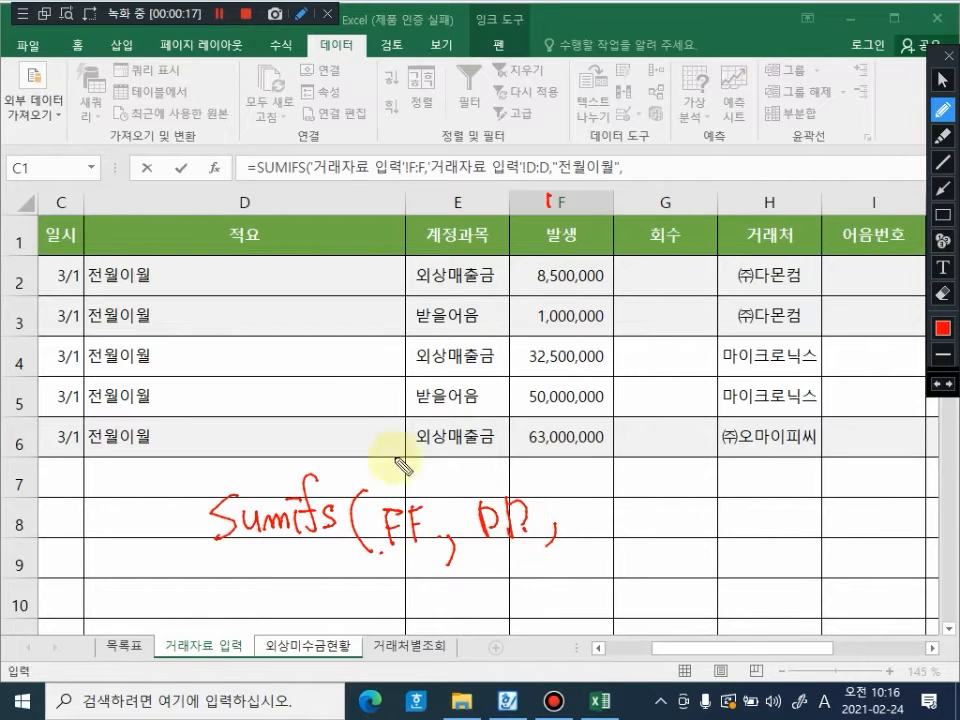
click(160, 280)
mouse_move(578, 496)
mouse_down()
mouse_move(575, 510)
mouse_move(587, 508)
mouse_move(615, 538)
mouse_move(636, 510)
mouse_move(652, 512)
mouse_up()
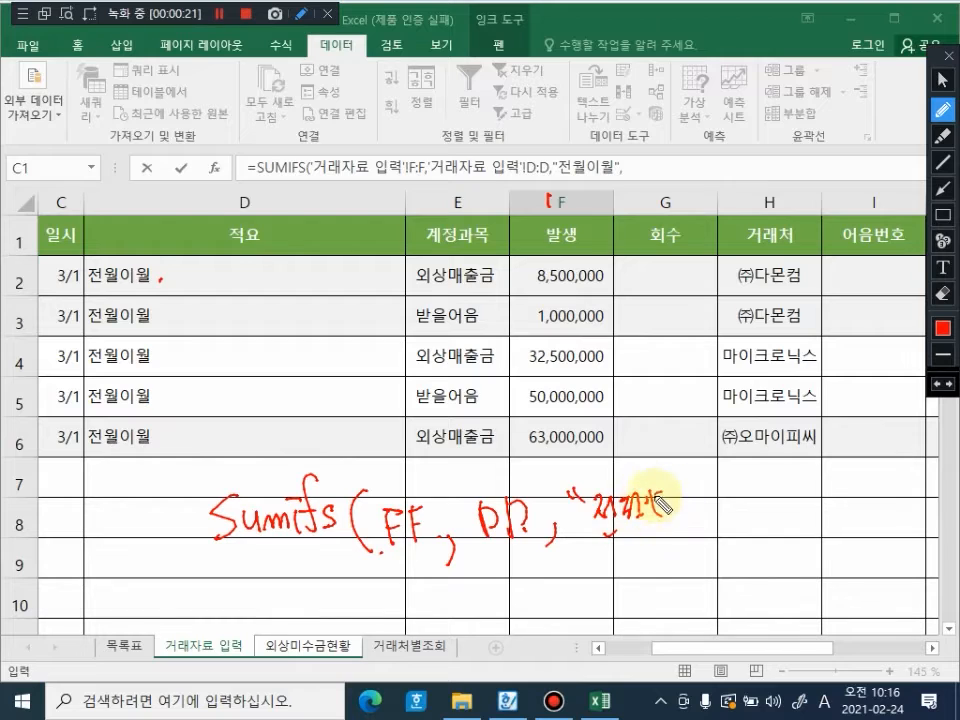
mouse_move(545, 538)
mouse_down()
mouse_move(554, 527)
mouse_move(571, 573)
mouse_up()
drag(448, 528, 476, 577)
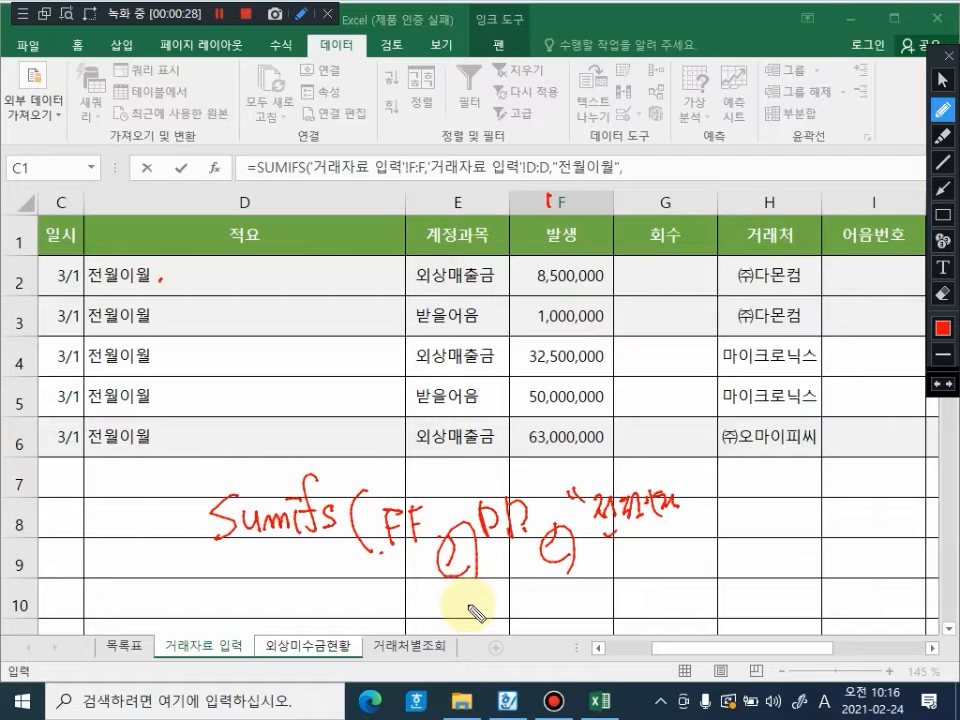
drag(684, 486, 690, 502)
drag(704, 514, 700, 532)
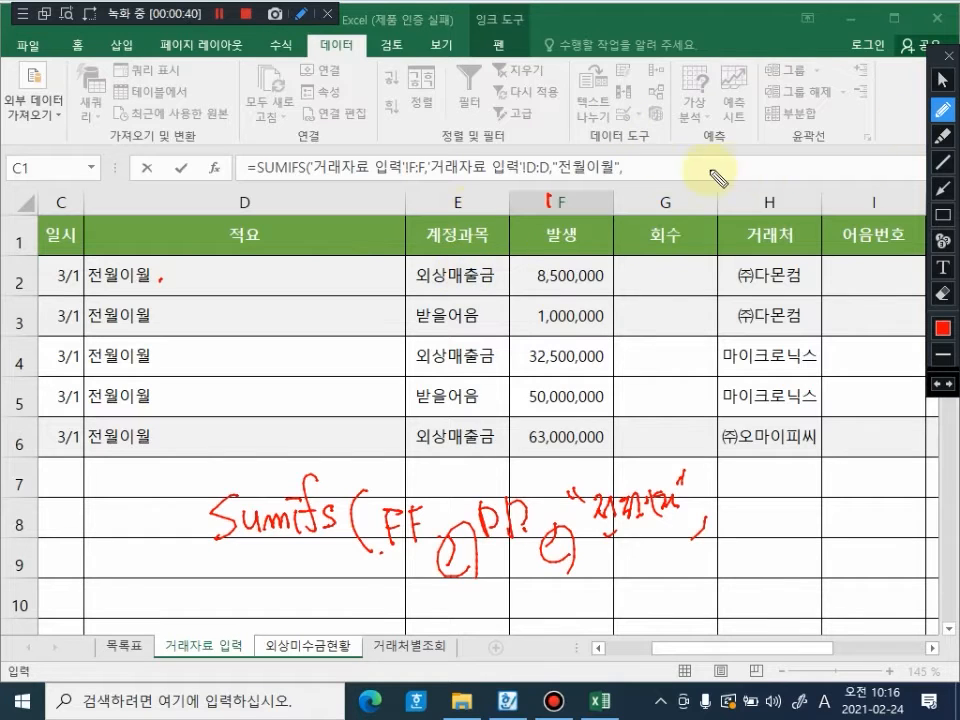
Step: Add the 계정과목 column E of 거래자료 입력 as the second criteria range with "외상매출금" as its criterion
click(660, 176)
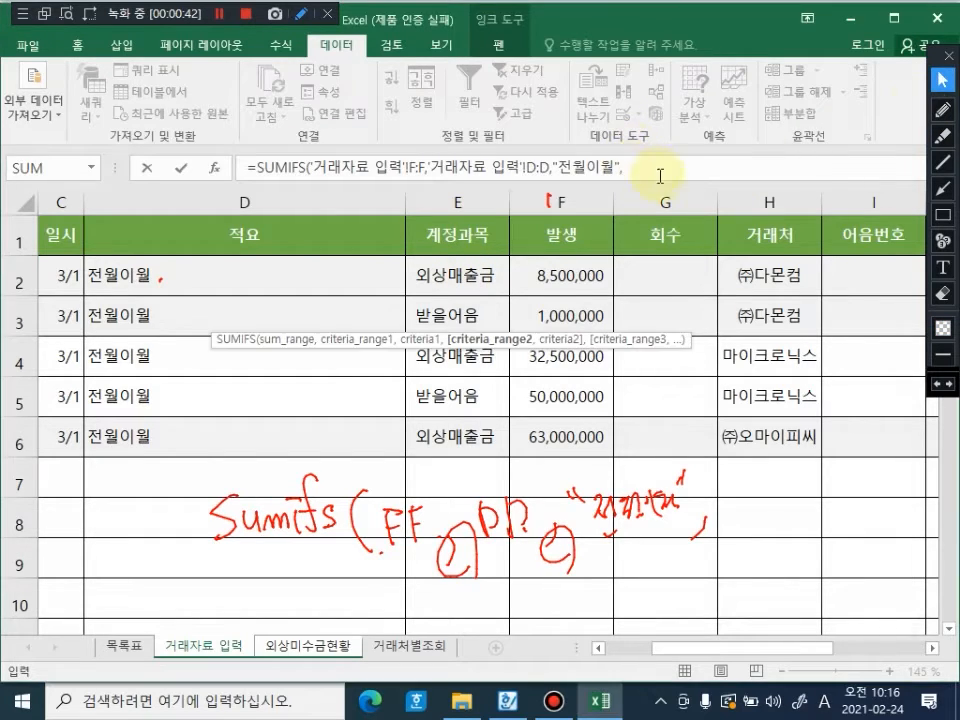
click(653, 168)
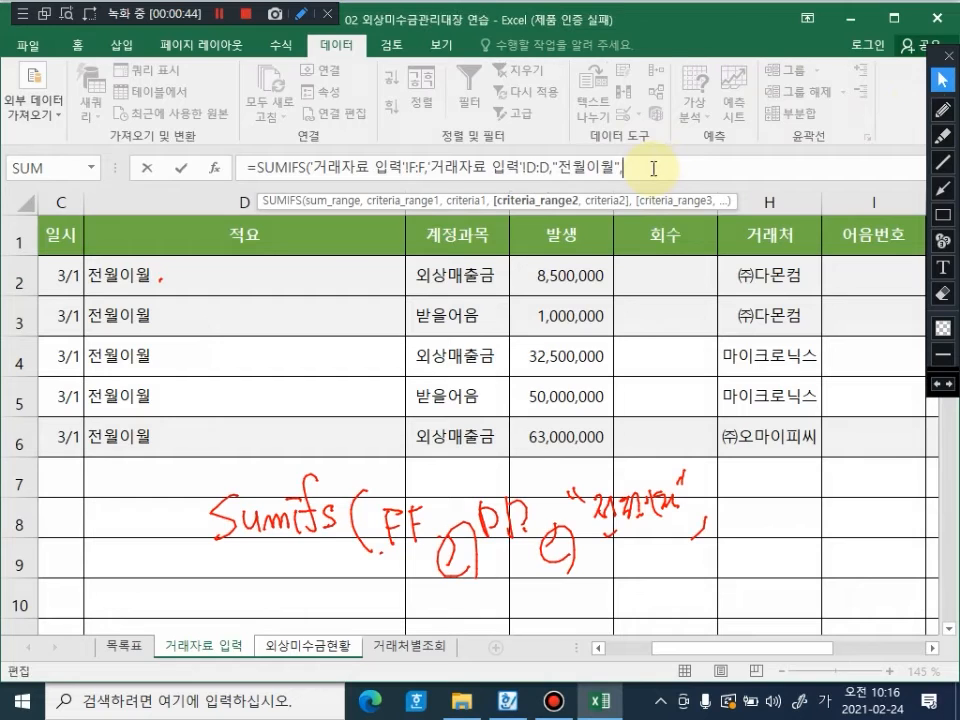
click(475, 207)
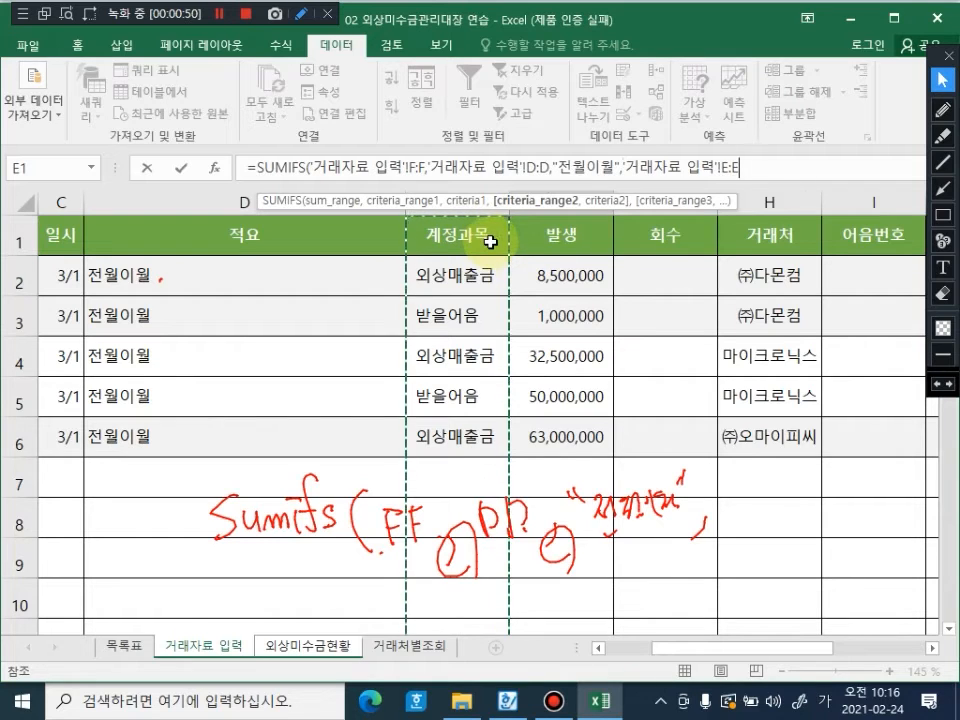
text(,"외)
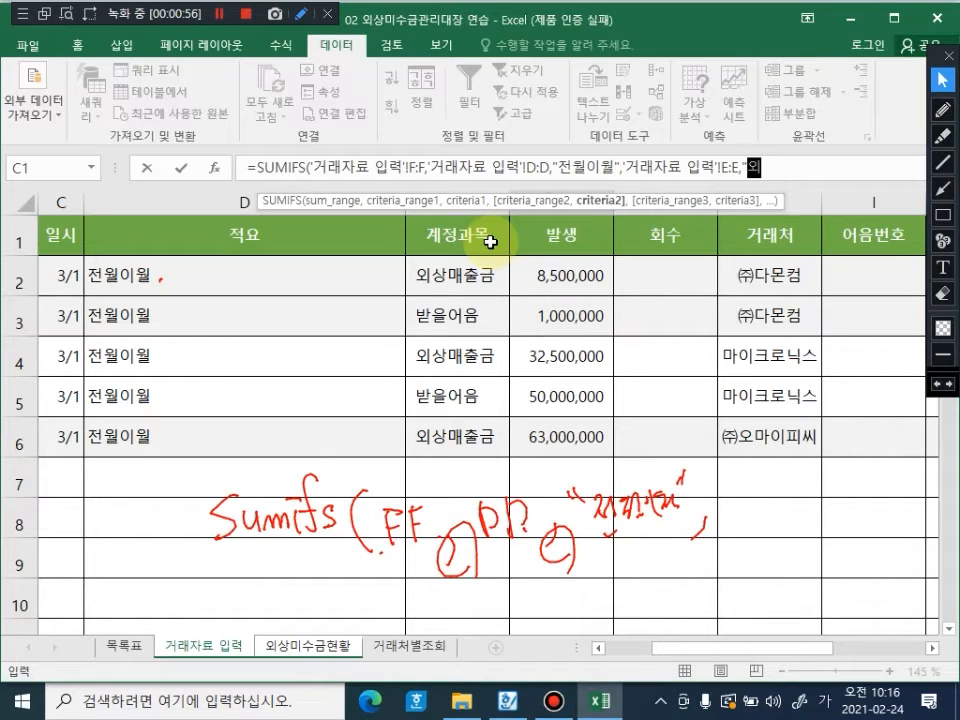
text(상매출금)
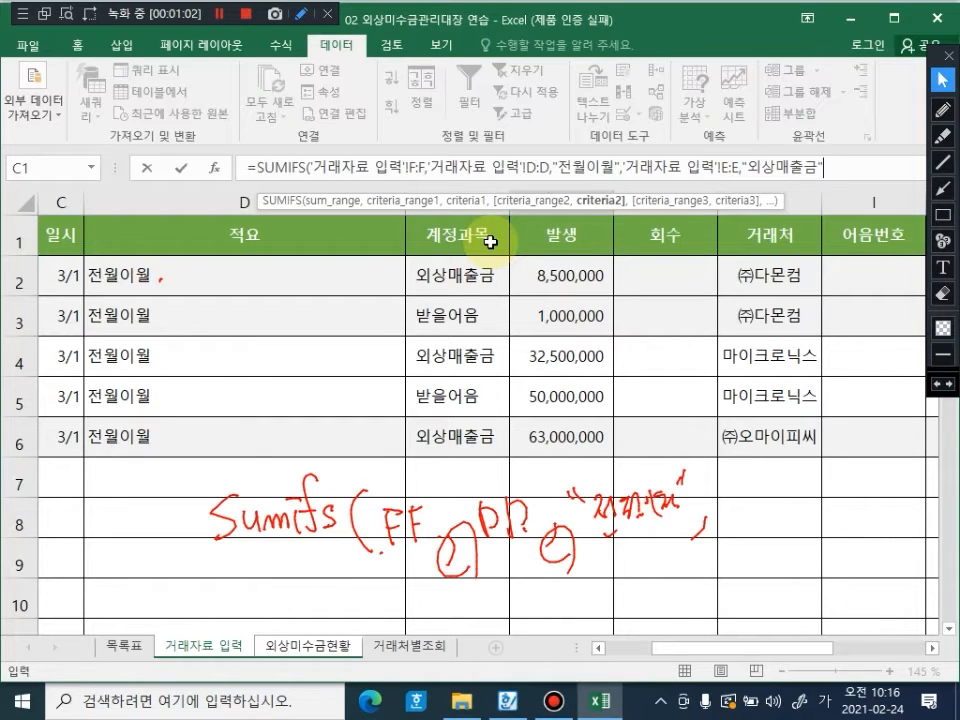
text(",)
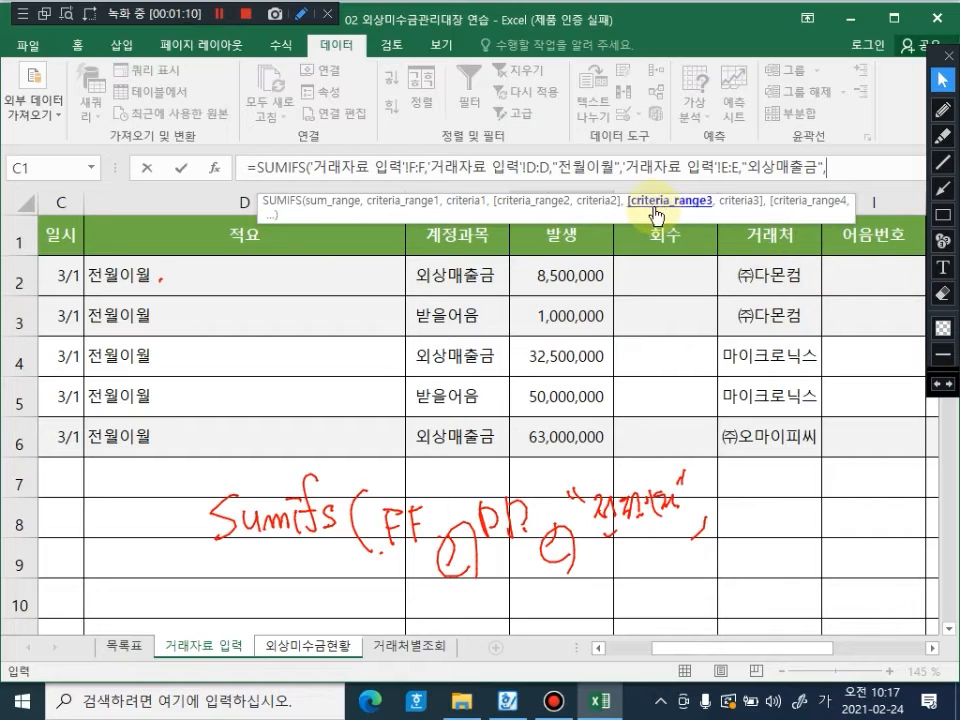
Step: Add the 거래처 column H of 거래자료 입력 as the third criteria range with 외상미수금현황 cell C6 as its criterion, and complete the formula
drag(653, 214, 621, 600)
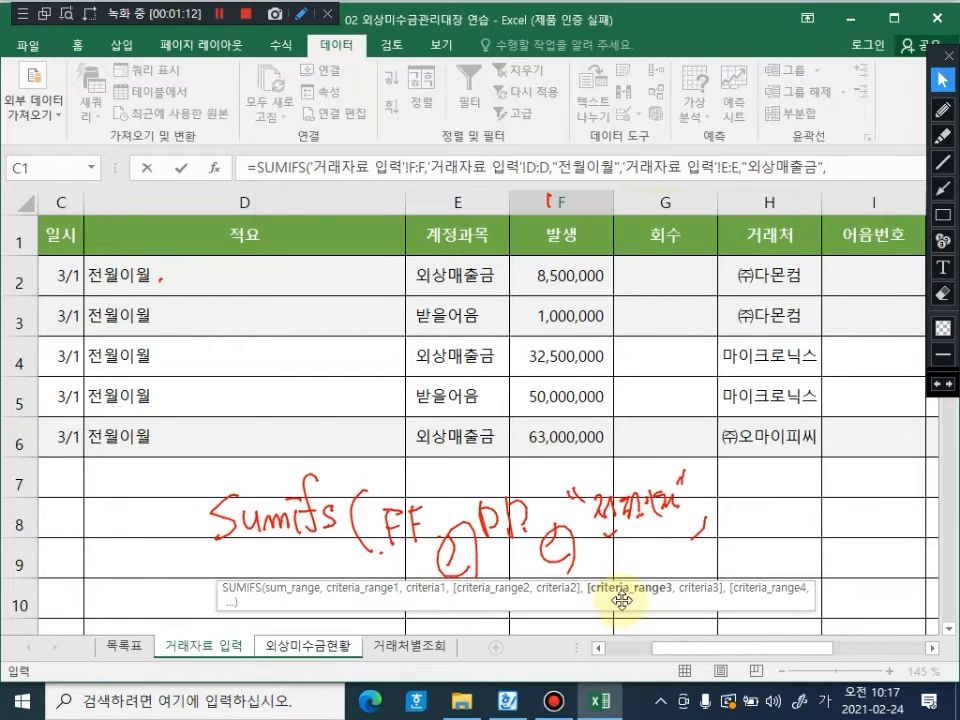
click(784, 196)
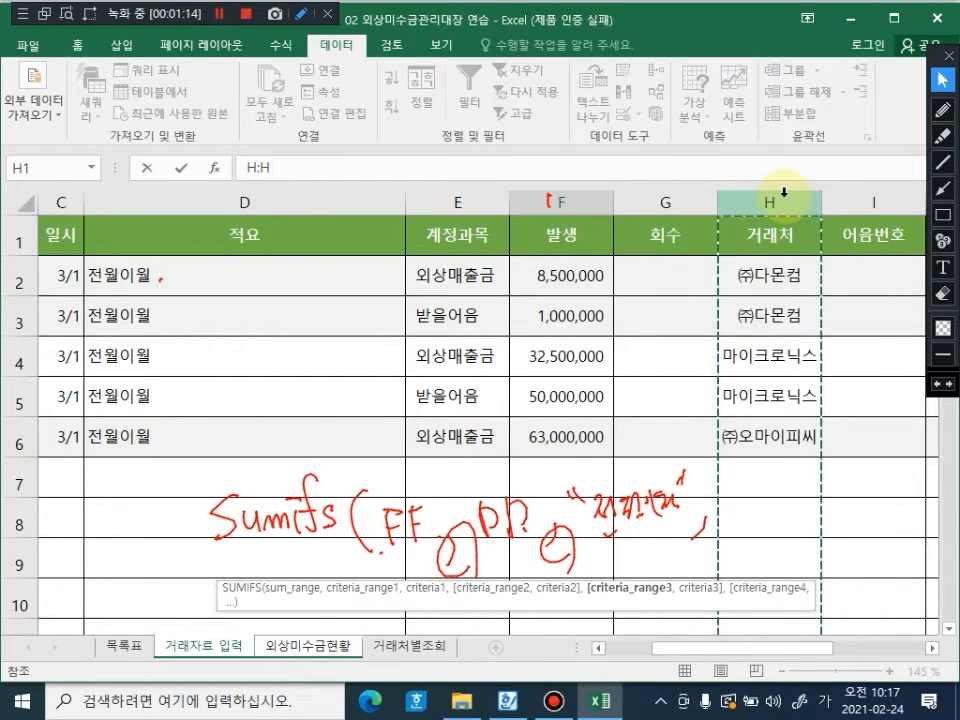
text(,)
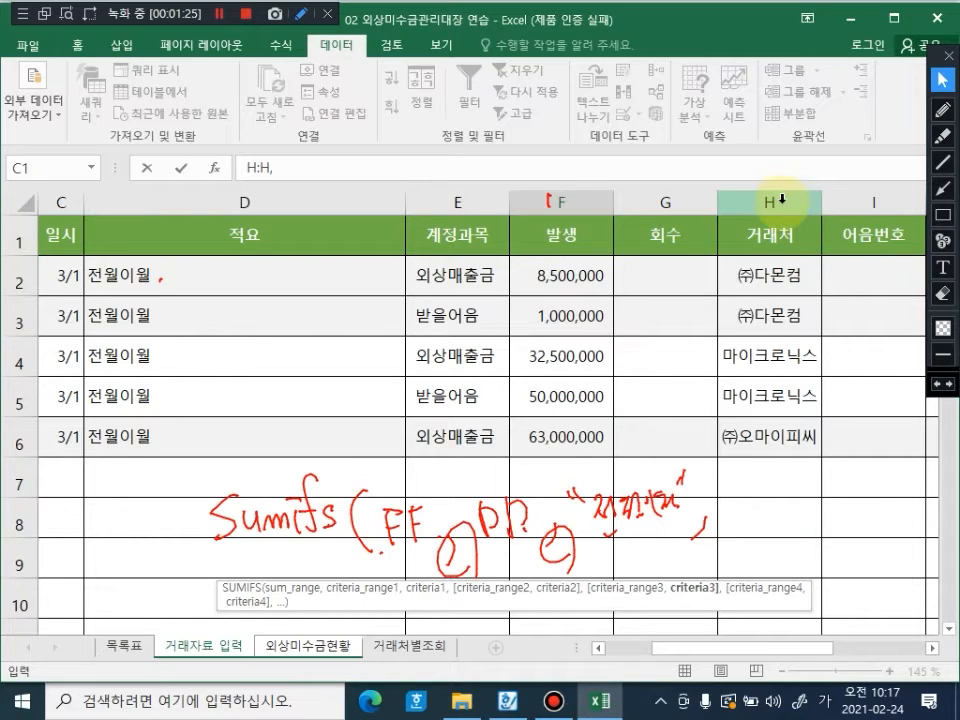
click(307, 655)
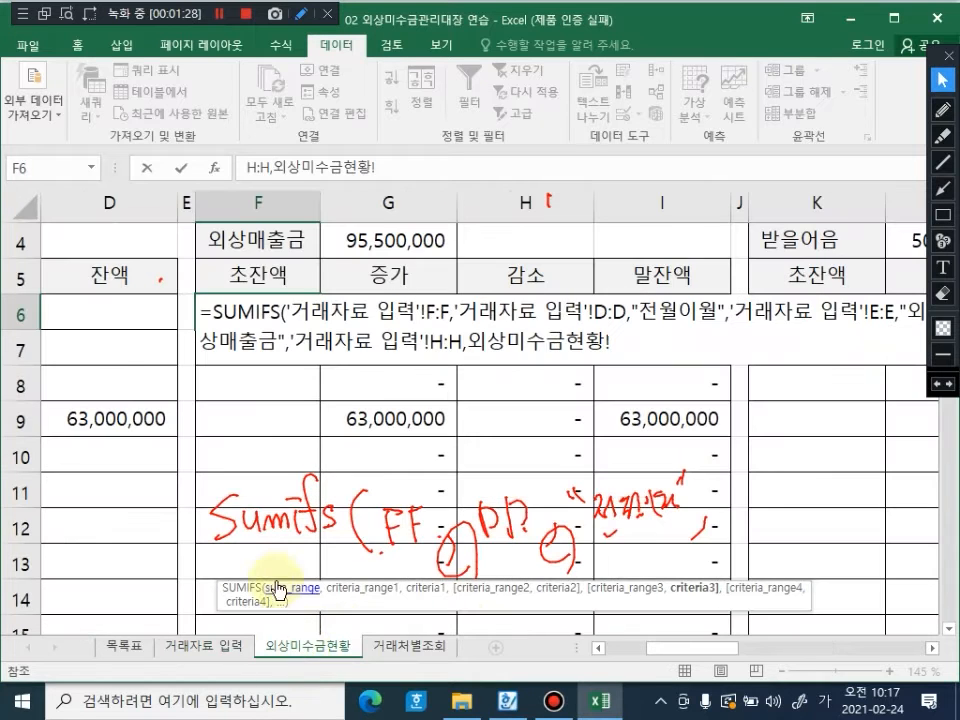
drag(703, 652, 620, 651)
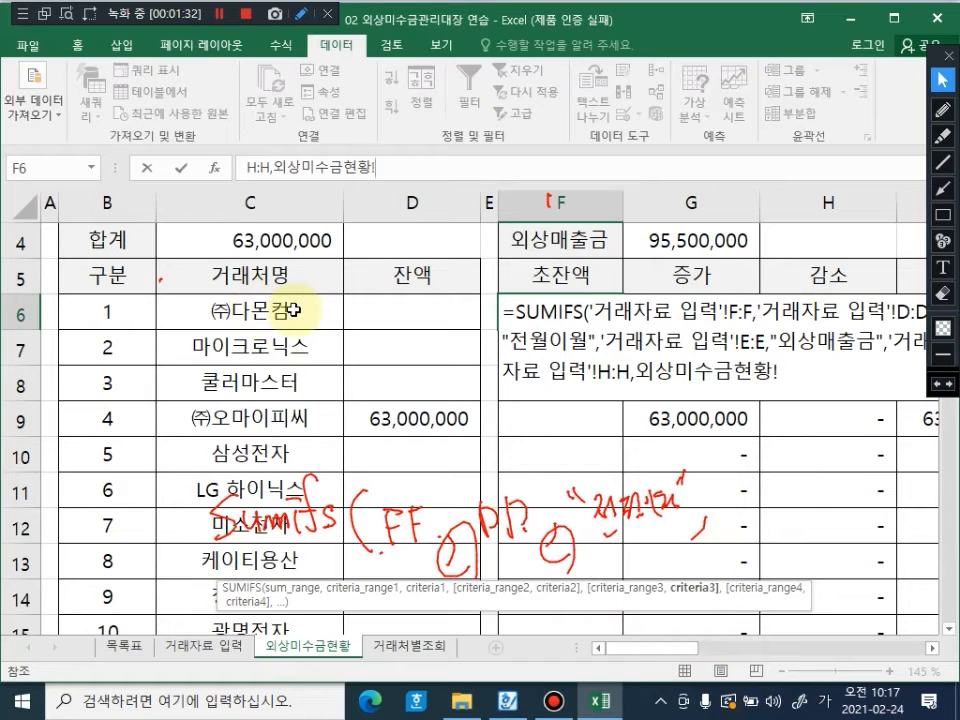
click(286, 318)
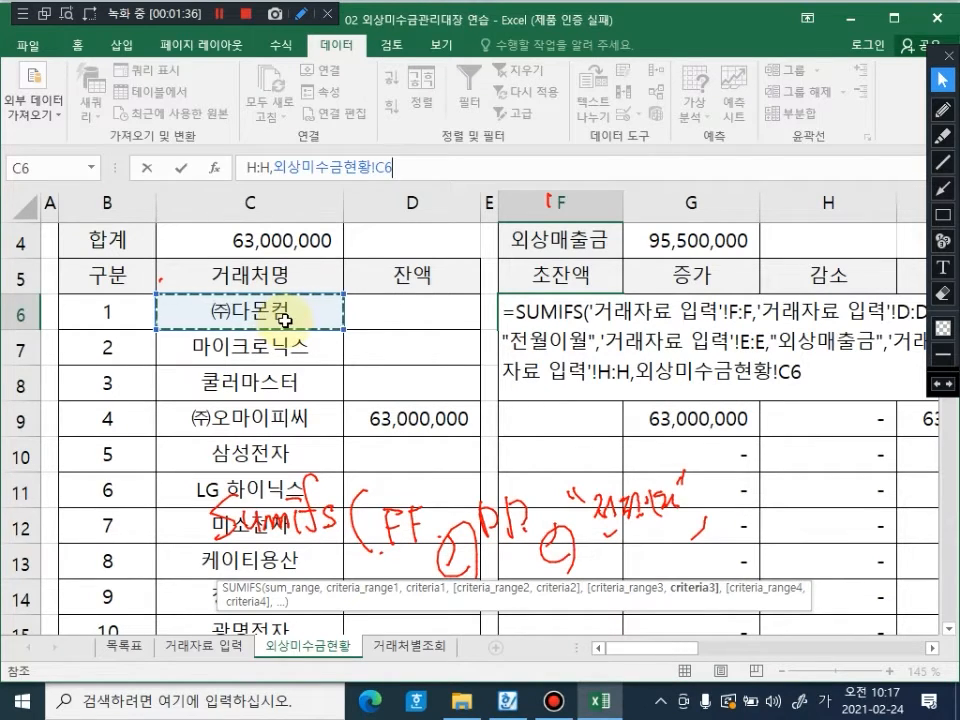
text())
key(Return)
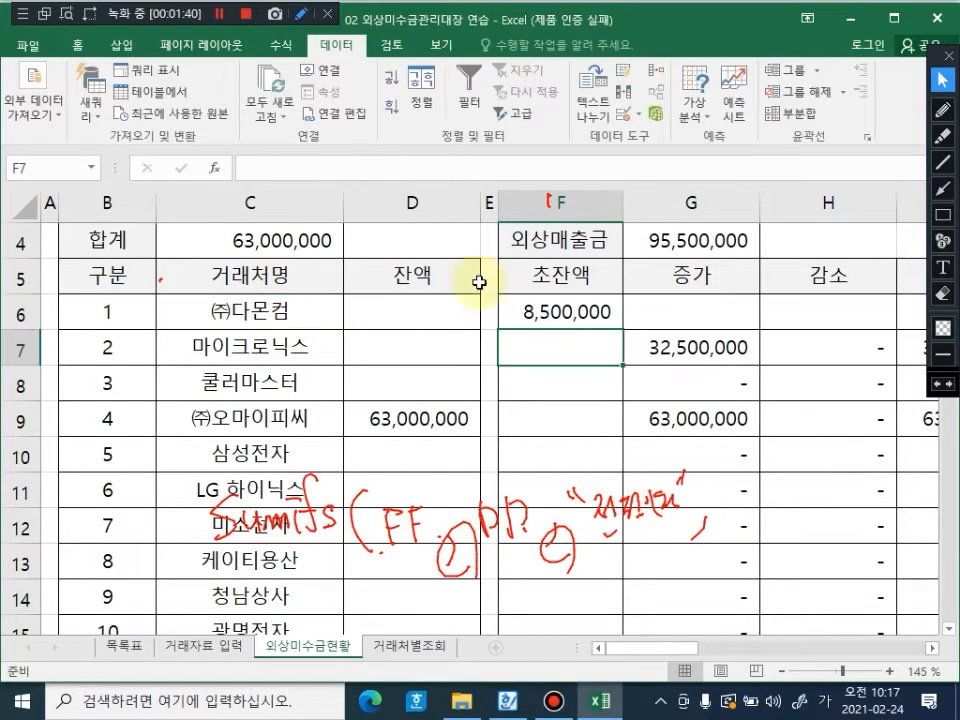
Step: Expand the formula bar to show the full SUMIFS formula of cell F6
click(553, 314)
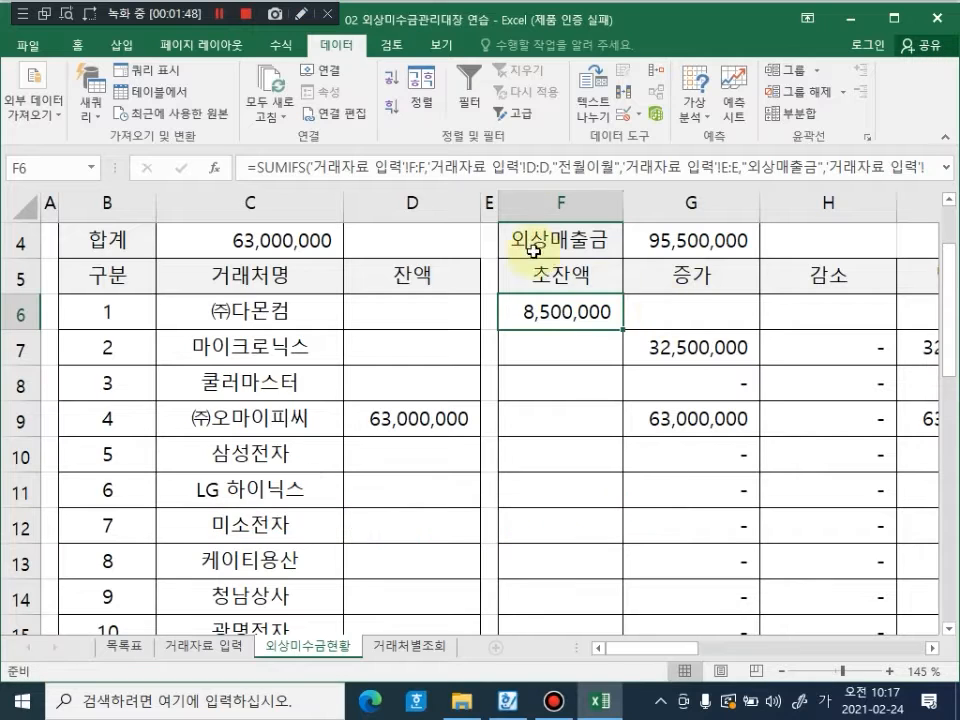
click(218, 13)
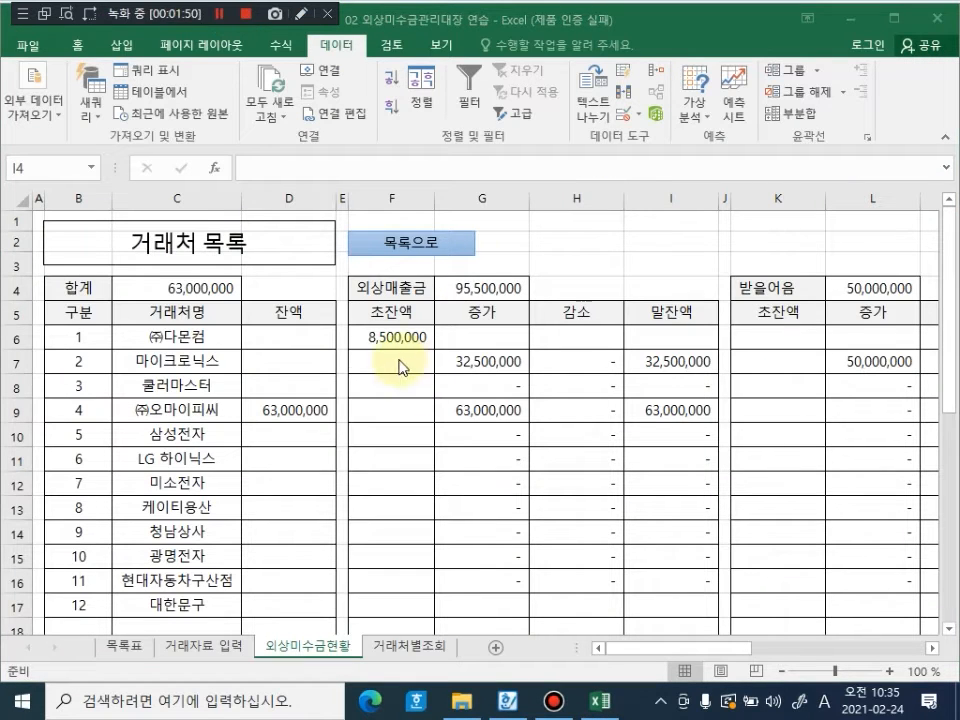
click(390, 337)
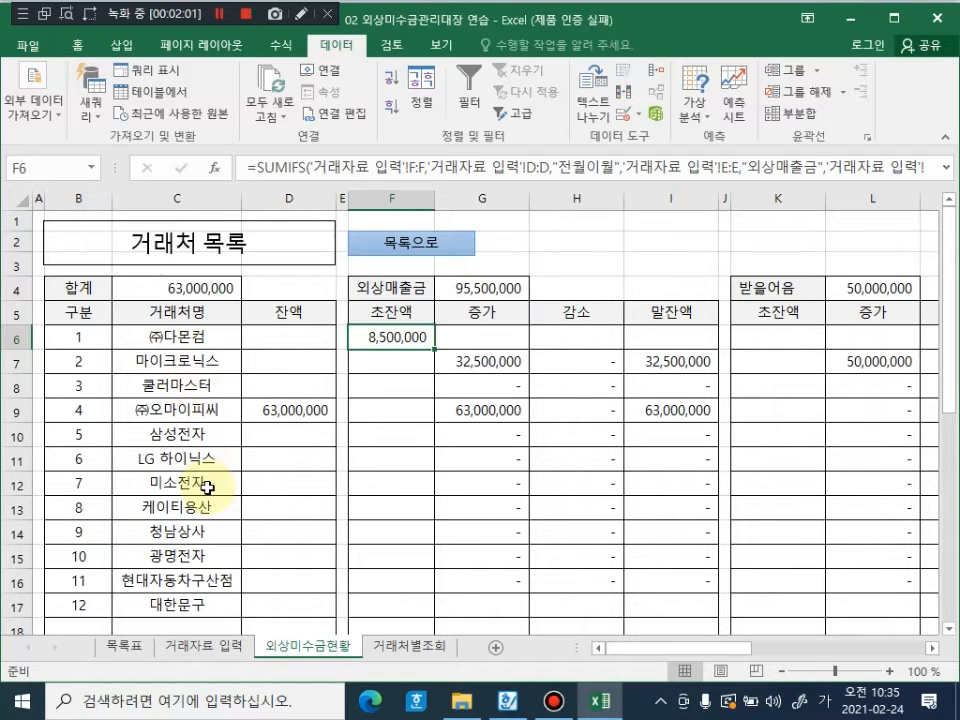
click(915, 166)
click(946, 170)
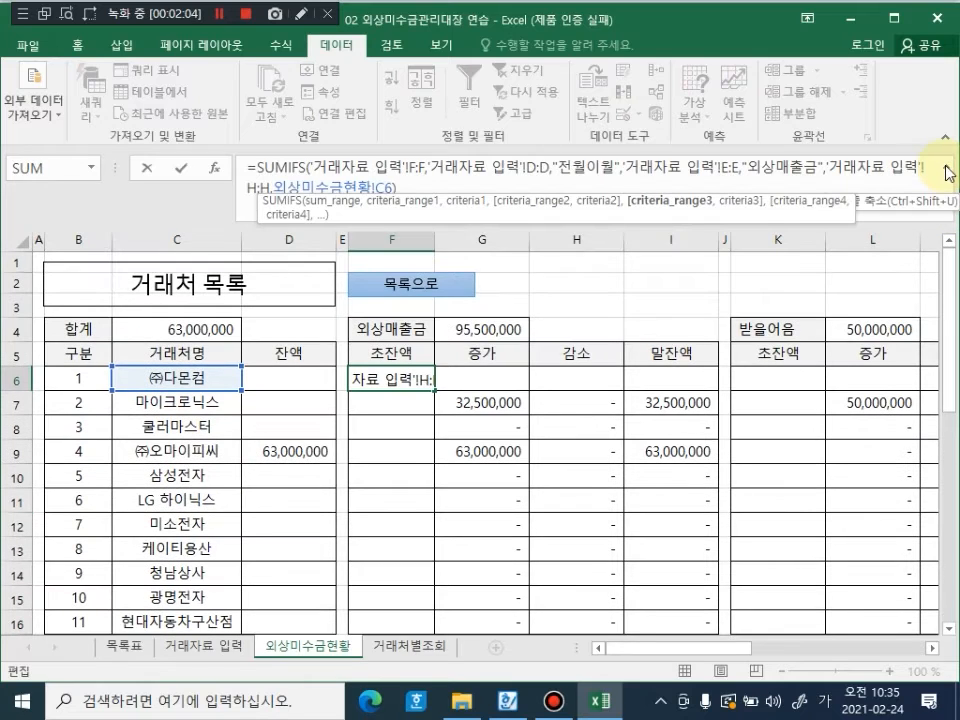
click(300, 14)
click(942, 108)
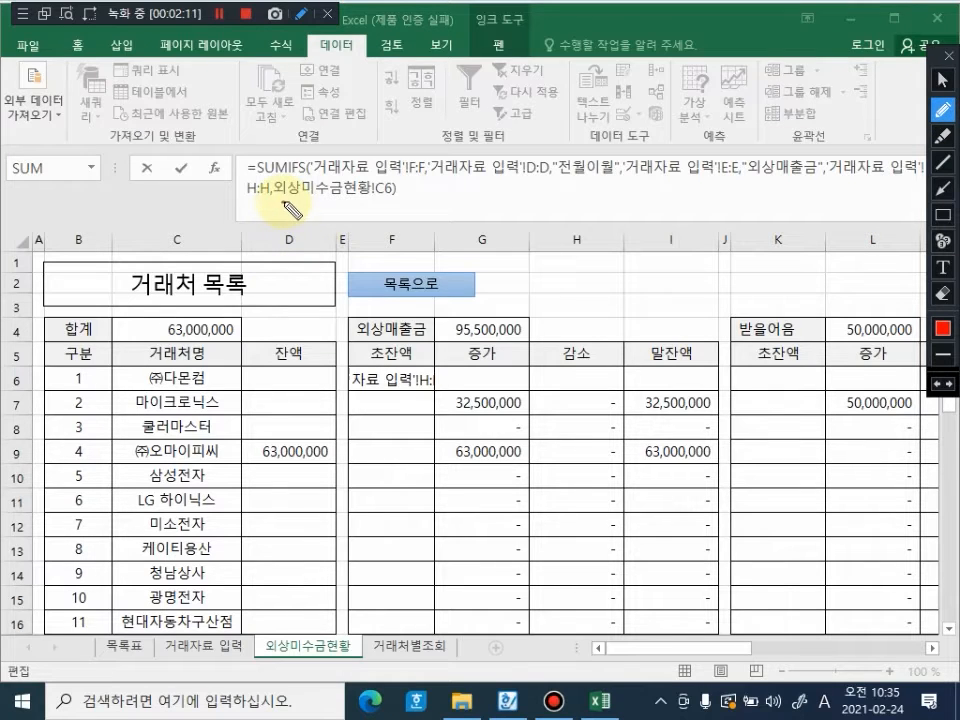
mouse_move(284, 201)
mouse_down()
mouse_move(325, 206)
mouse_move(380, 192)
mouse_move(392, 200)
mouse_up()
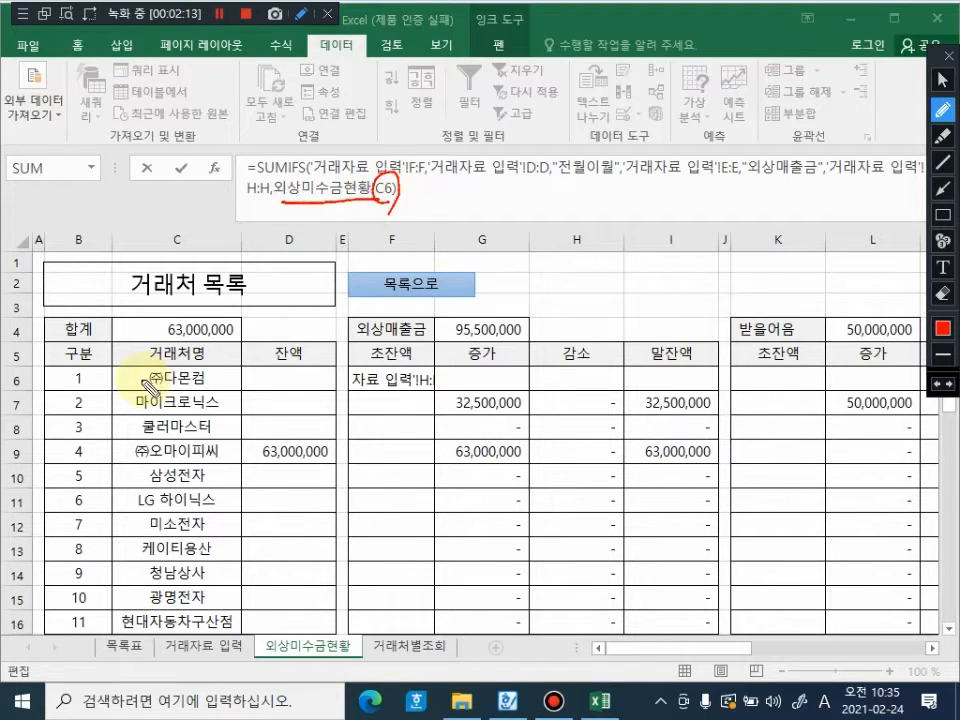
drag(121, 384, 210, 381)
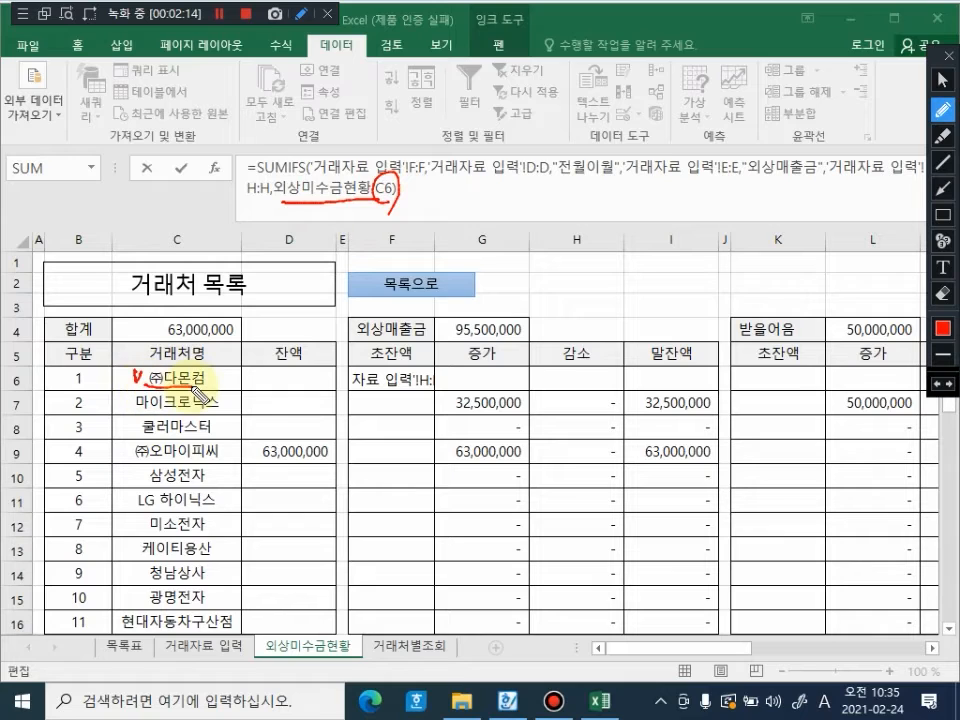
drag(364, 368, 351, 389)
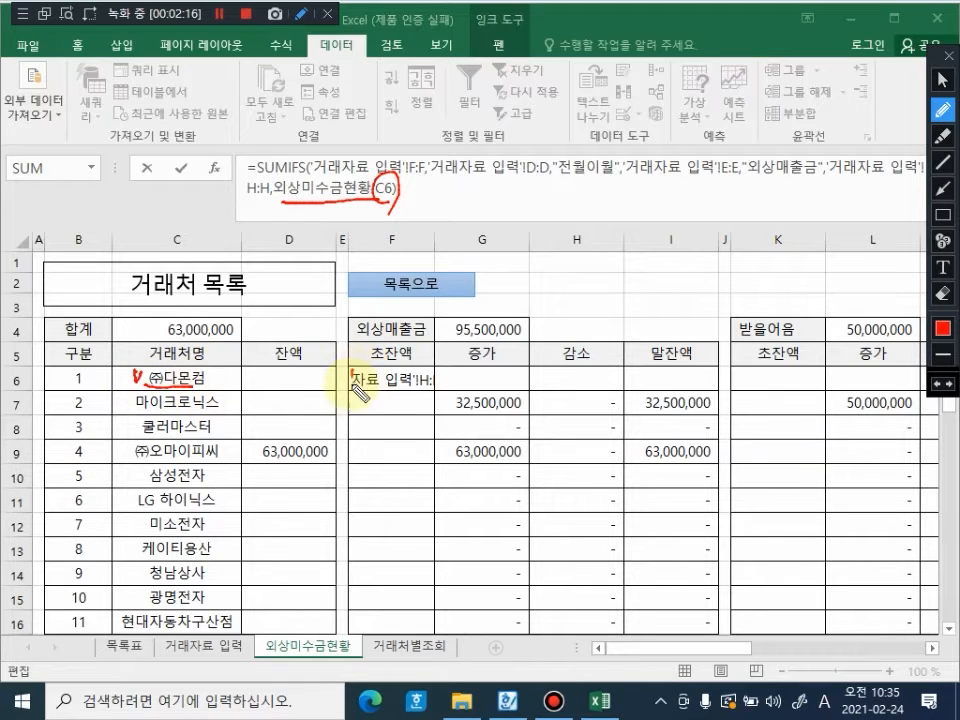
mouse_move(414, 362)
mouse_down()
mouse_move(388, 398)
mouse_move(383, 446)
mouse_move(405, 455)
mouse_move(398, 450)
mouse_up()
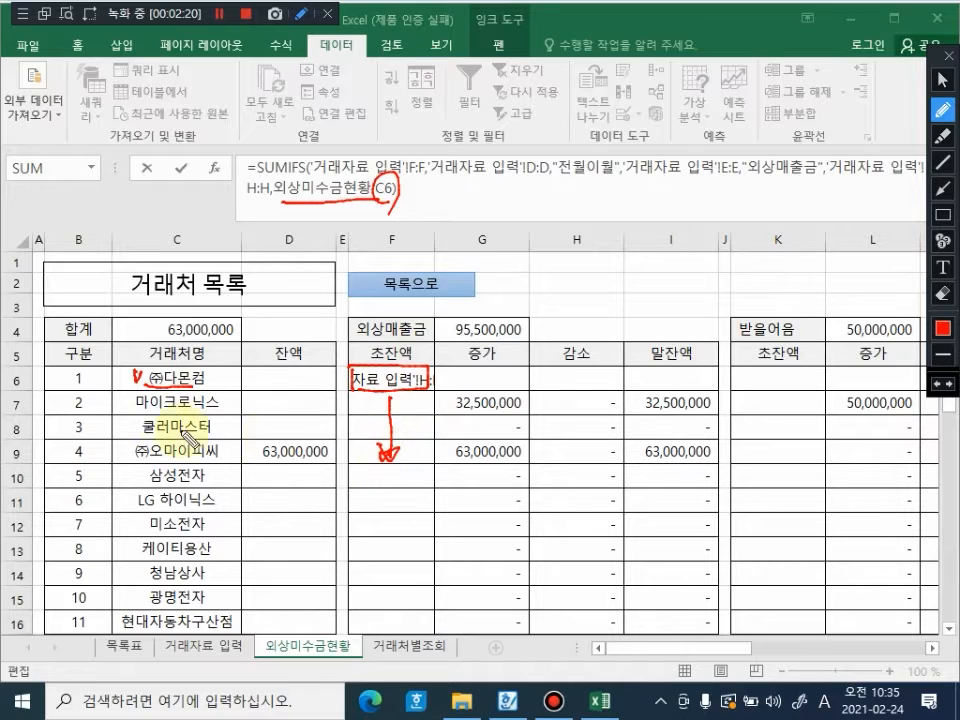
drag(151, 395, 162, 470)
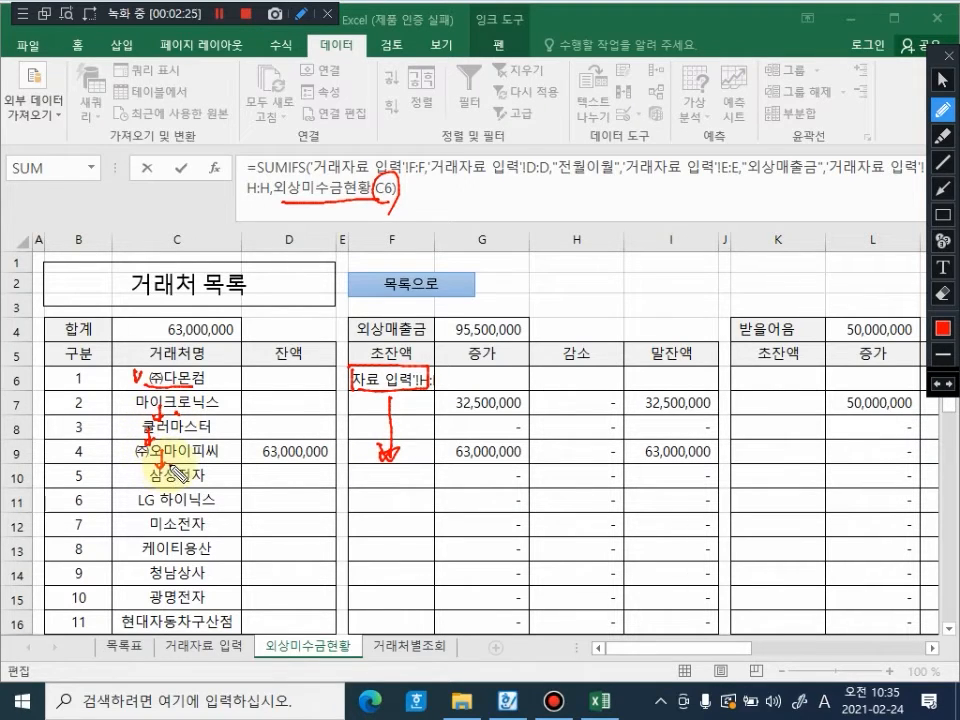
key(Escape)
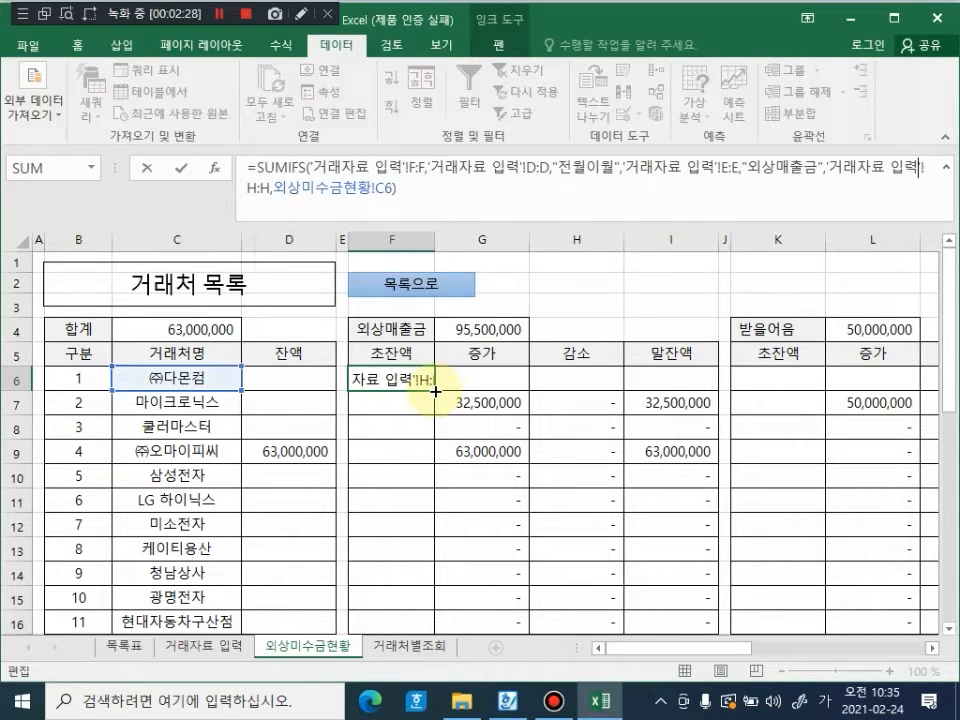
Step: Fill the 초잔액 formula from cell F6 down to F17 for all listed customers
key(ctrl+Return)
drag(435, 407, 403, 514)
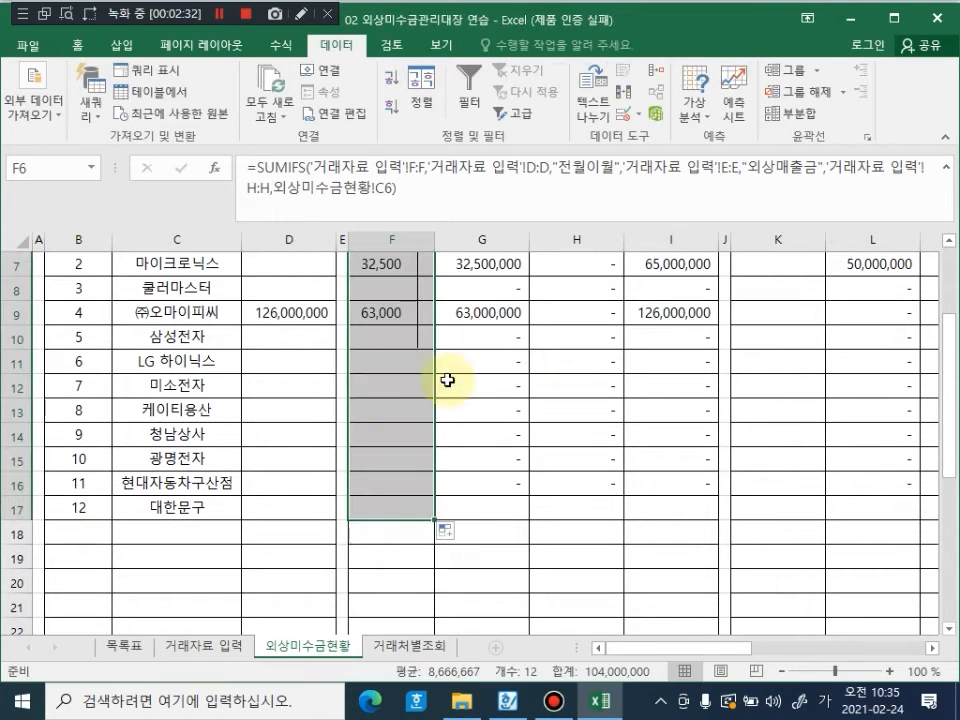
click(537, 427)
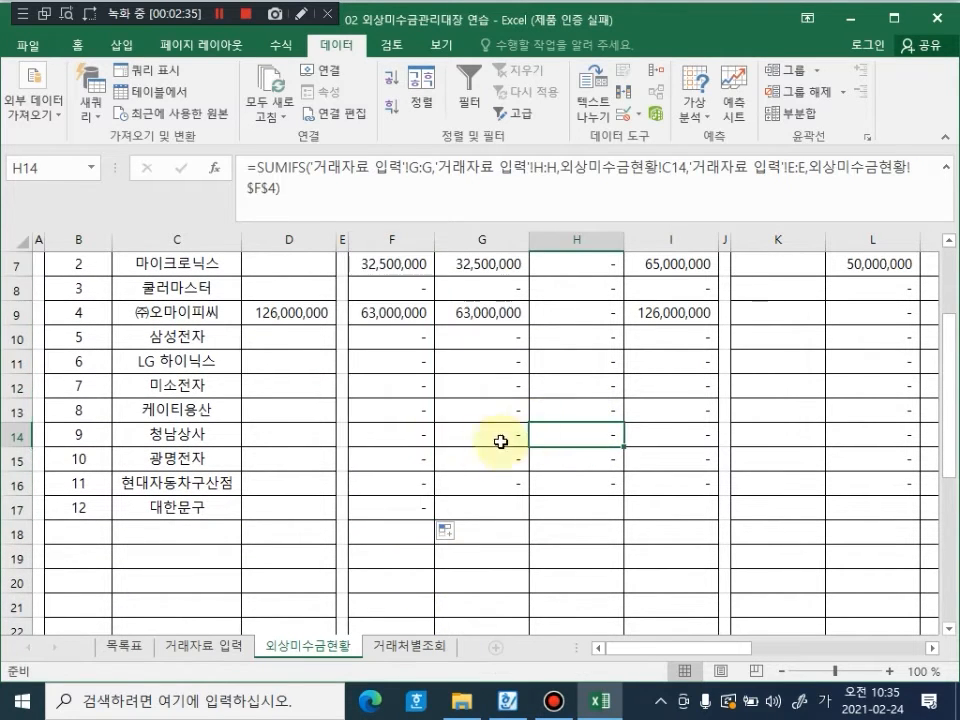
scroll(467, 450, up, 2)
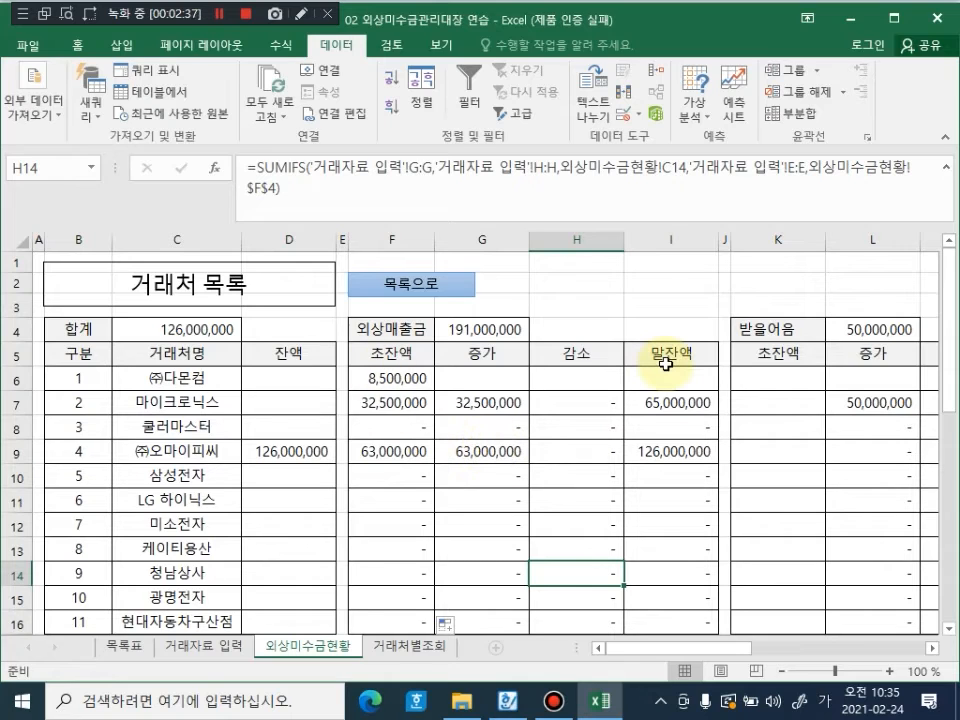
click(301, 14)
mouse_move(218, 380)
mouse_down()
mouse_move(345, 374)
mouse_move(343, 385)
mouse_up()
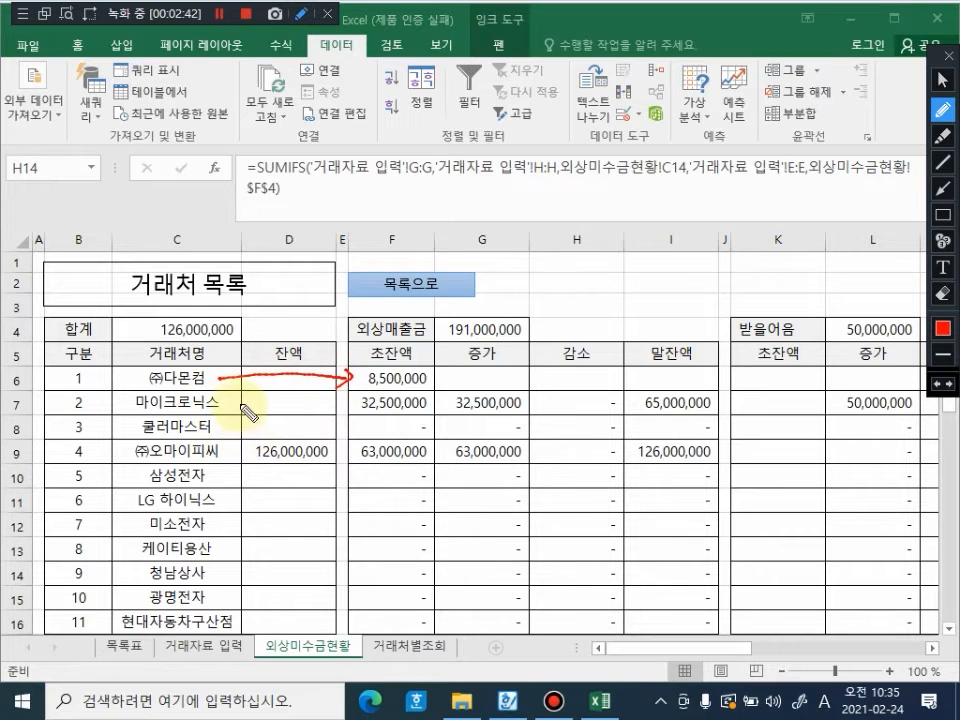
drag(245, 404, 343, 400)
drag(343, 393, 347, 410)
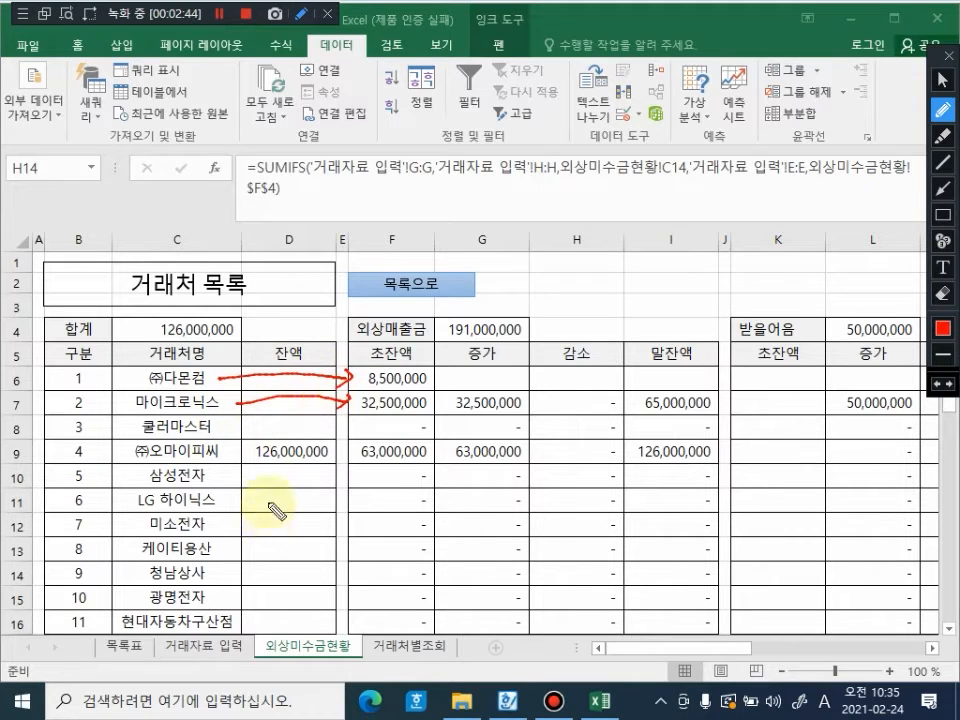
mouse_move(237, 456)
mouse_down()
mouse_move(356, 453)
mouse_move(403, 439)
mouse_up()
mouse_move(392, 390)
mouse_down()
mouse_move(381, 401)
mouse_move(393, 405)
mouse_move(405, 390)
mouse_up()
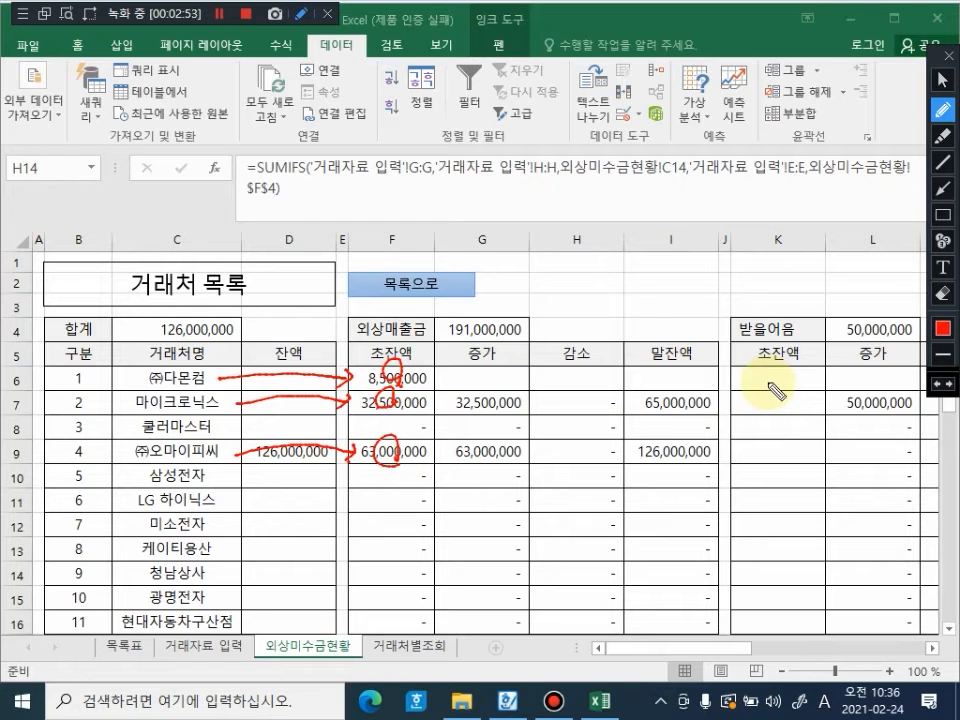
key(Escape)
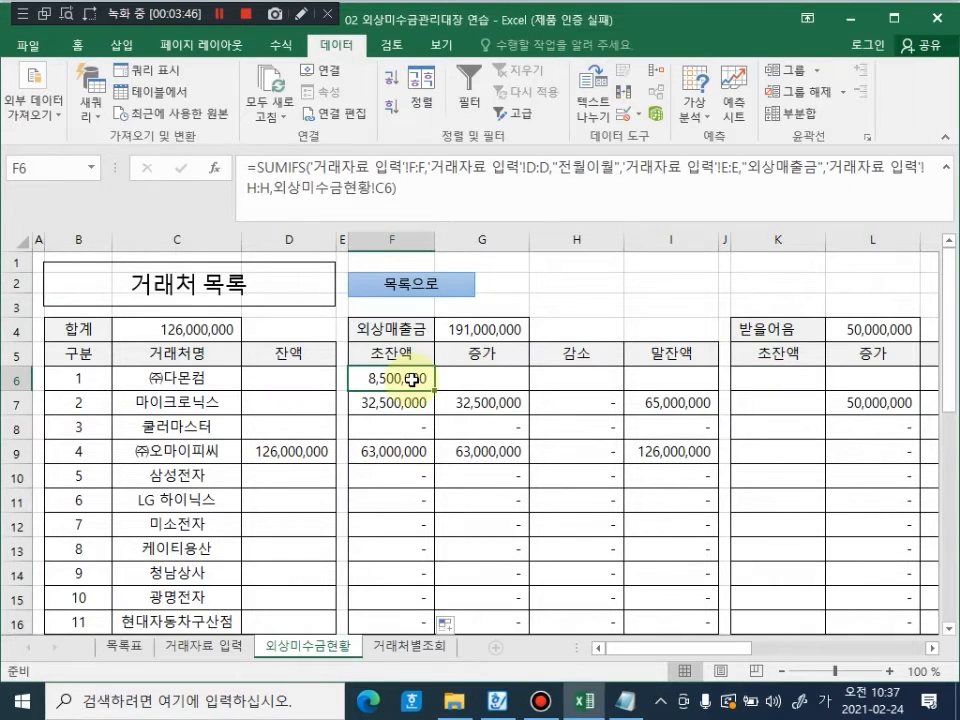
Step: Copy the whole formula of cell F6 and switch to Notepad to replace the old formula text with it
click(428, 188)
key(ctrl+a)
click(624, 701)
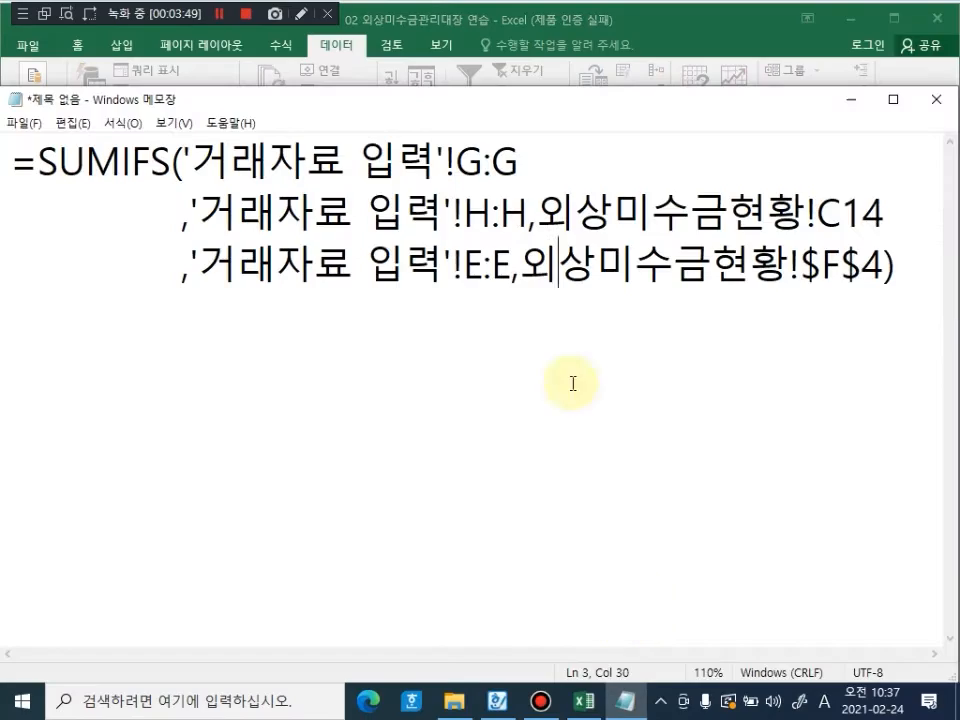
drag(904, 268, 16, 166)
text(=SUMIFS('거래자료 입력'!G:G,'거래자료 입력'!D:D,"전월이월",'거래자료 입력'!E:E,"외상매출금",'거래자료 입력'!H:H,외상미수금현황!C6))
Step: Break the pasted formula into separate lines before the D:D and the H:H criteria ranges
click(310, 290)
drag(800, 654, 558, 654)
drag(642, 654, 759, 654)
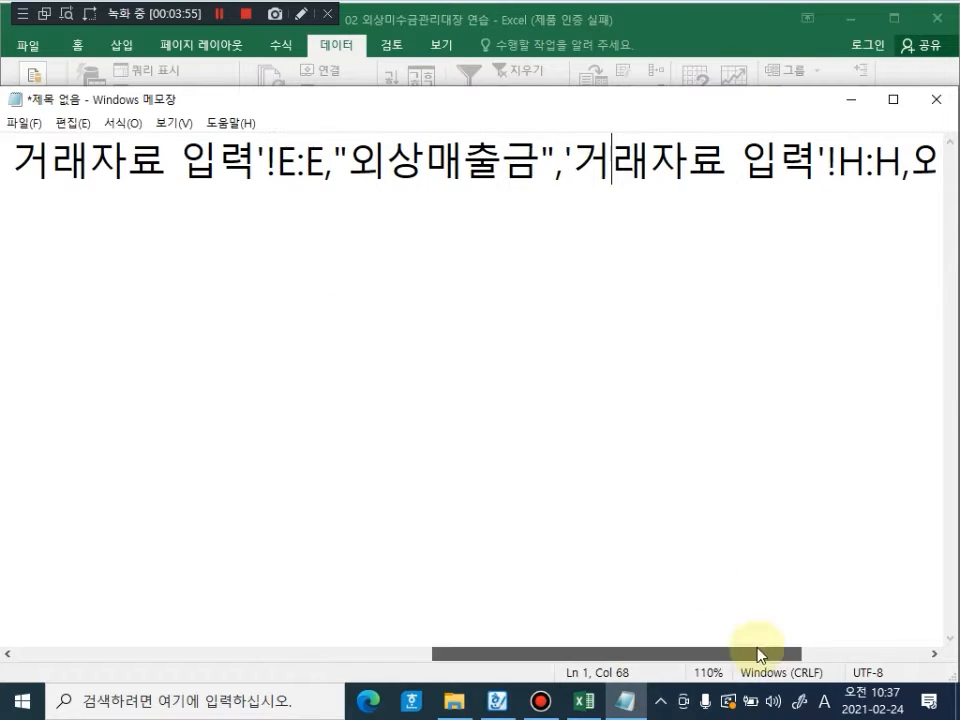
key(Return)
click(487, 163)
key(Return)
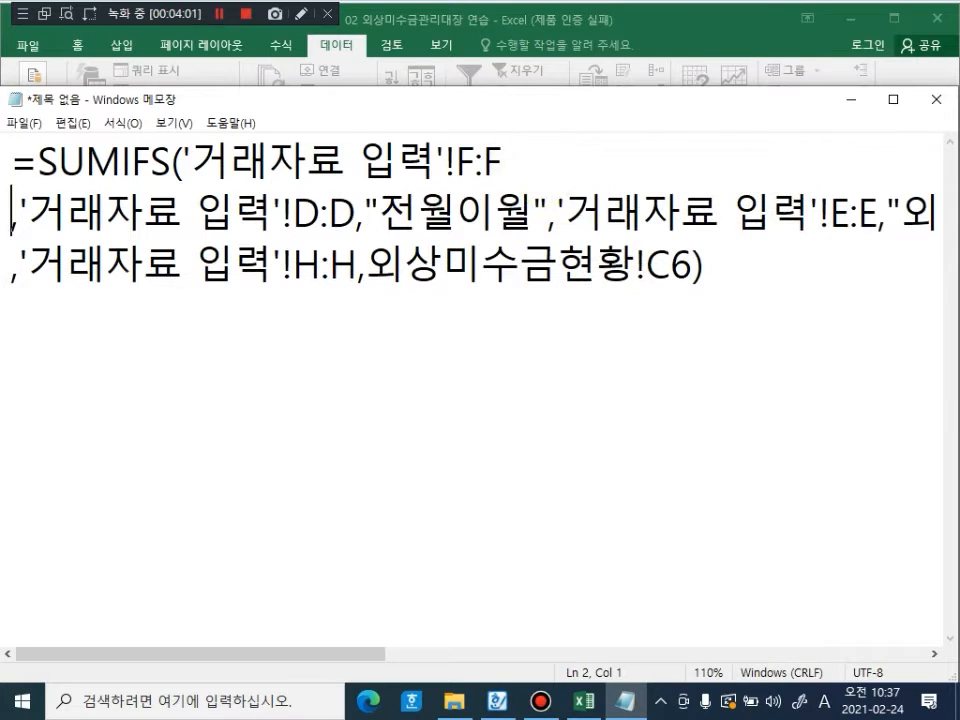
Step: Indent the D:D and H:H criteria lines so they align beneath the sum range of the formula
key(Tab)
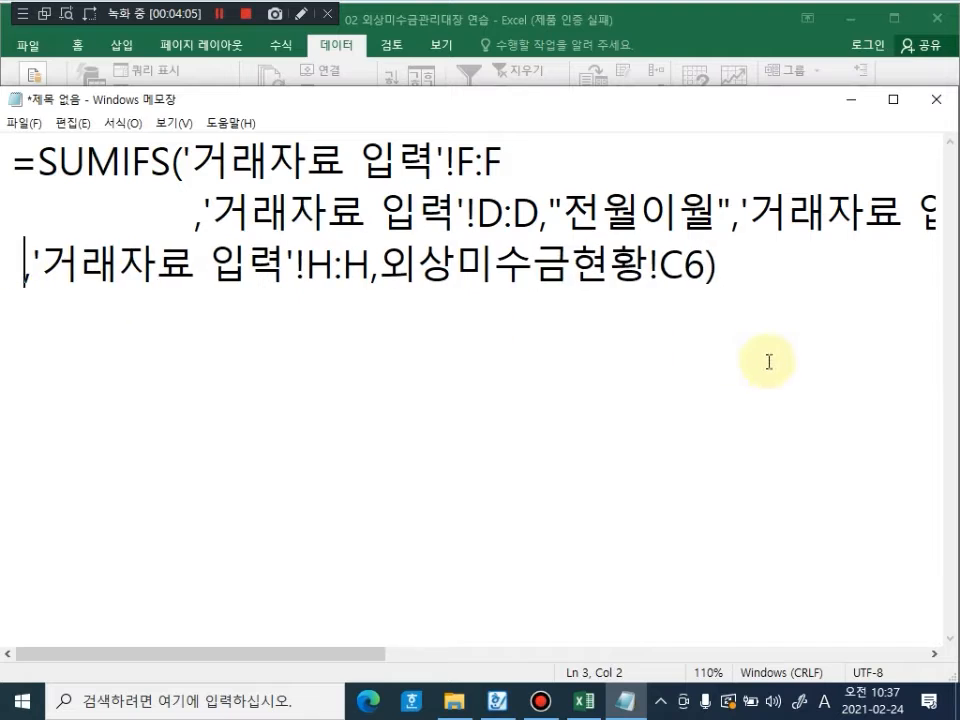
key(Tab)
key(Right)
key(Right)
key(Right)
key(Right)
key(Right)
key(Right)
key(Right)
key(Right)
key(Right)
key(Right)
key(Right)
key(Right)
key(Right)
key(Right)
key(Right)
key(Right)
key(Right)
key(Right)
key(Right)
key(Right)
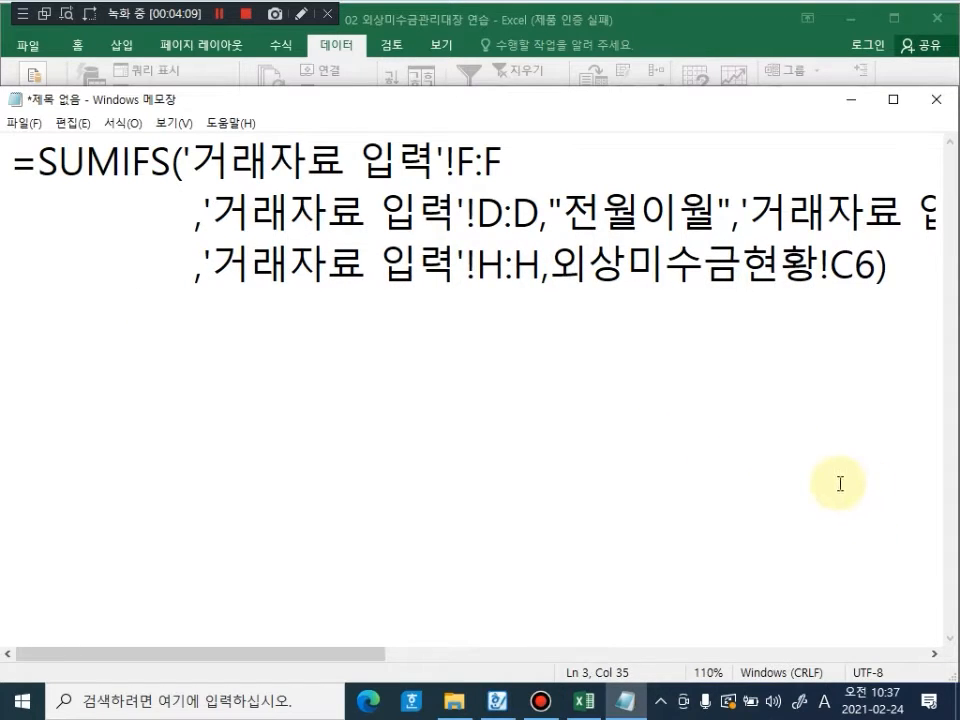
Step: Put the E:E criteria range and its "외상매출금" criterion on a separate line, indented like the other criteria
key(ctrl+minus)
key(ctrl+minus)
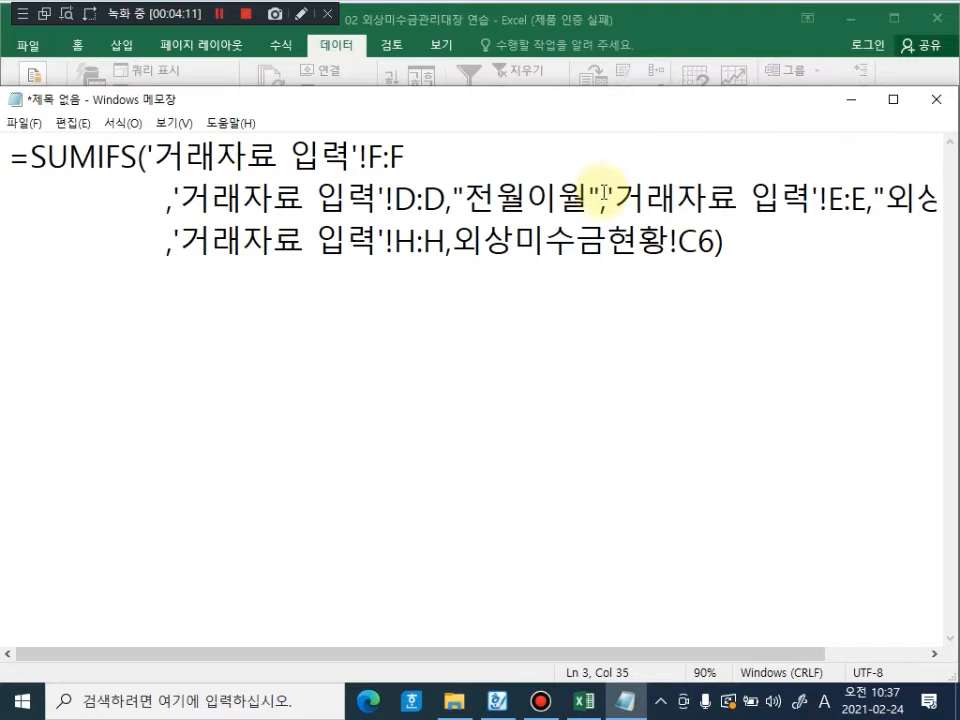
click(599, 204)
key(Return)
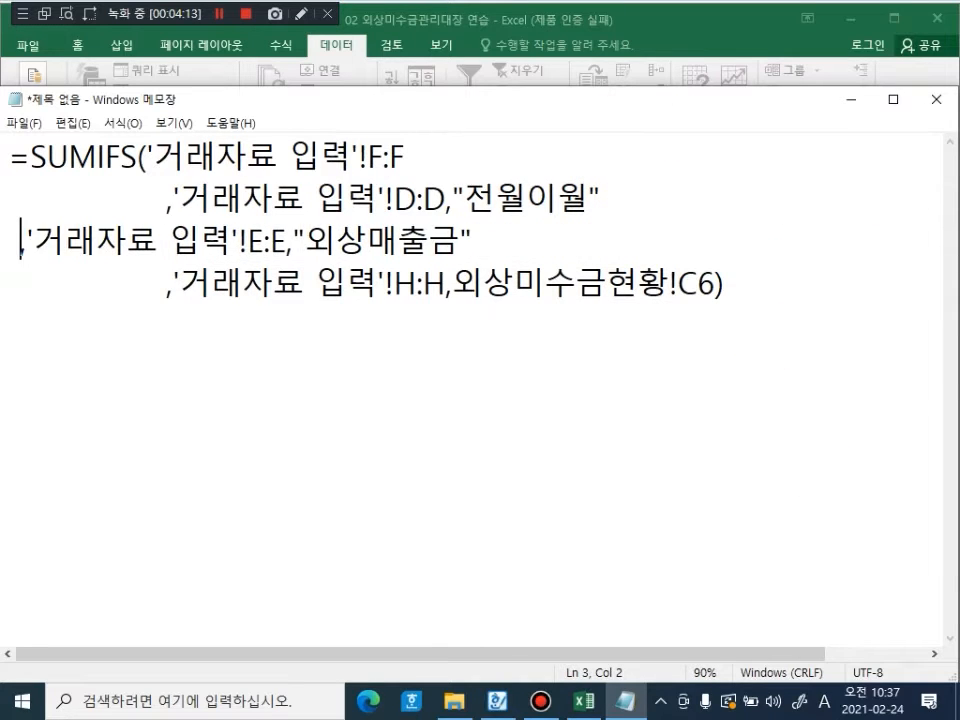
click(760, 439)
key(ctrl+plus)
key(ctrl+plus)
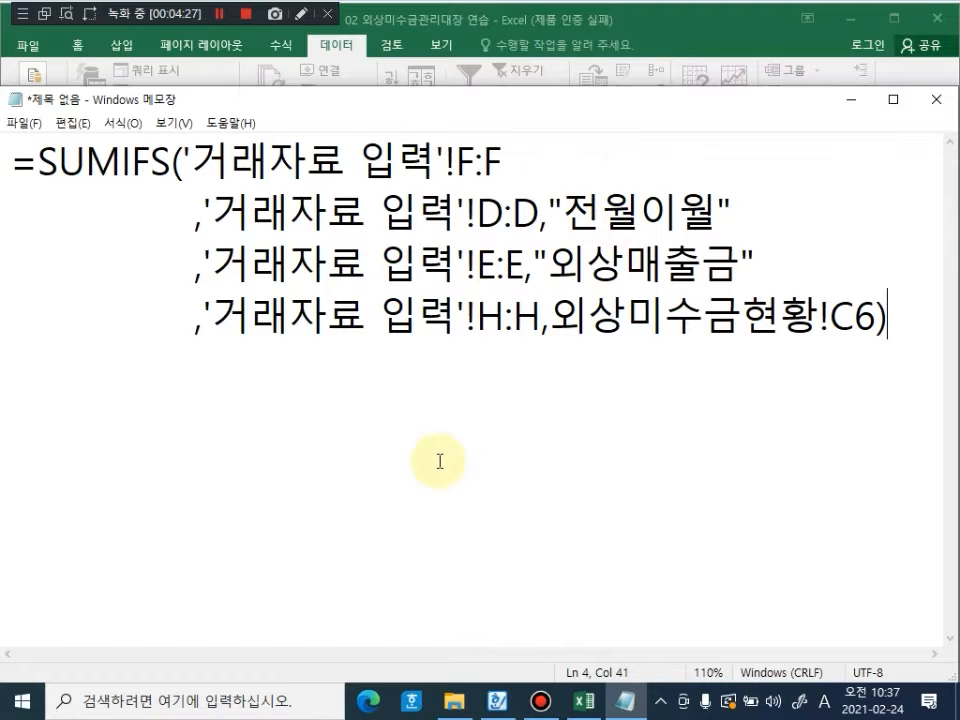
click(300, 14)
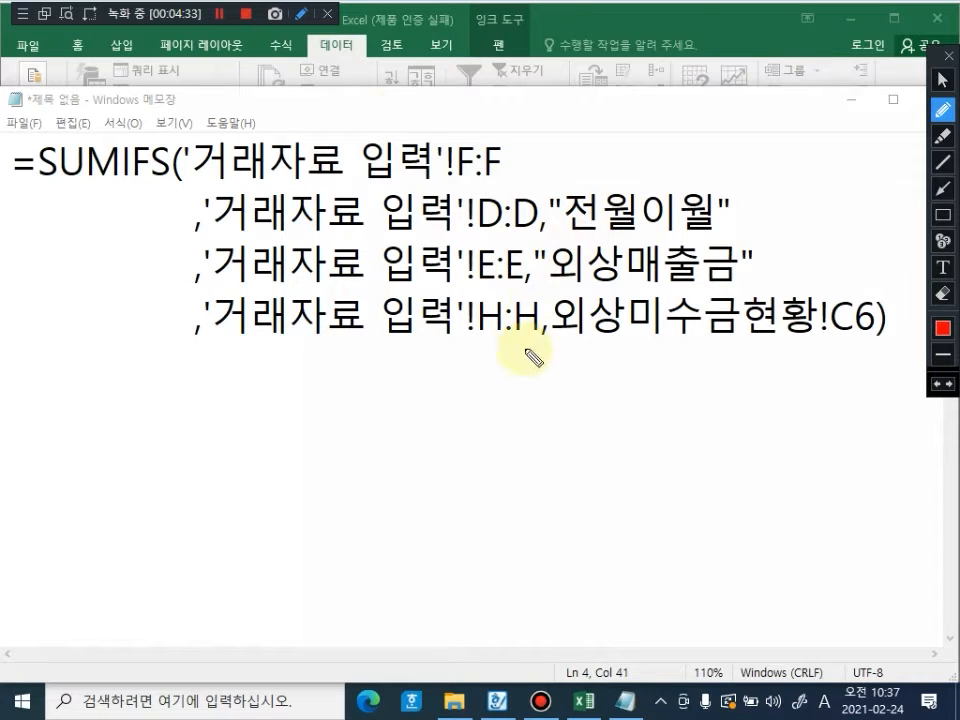
drag(139, 335, 205, 266)
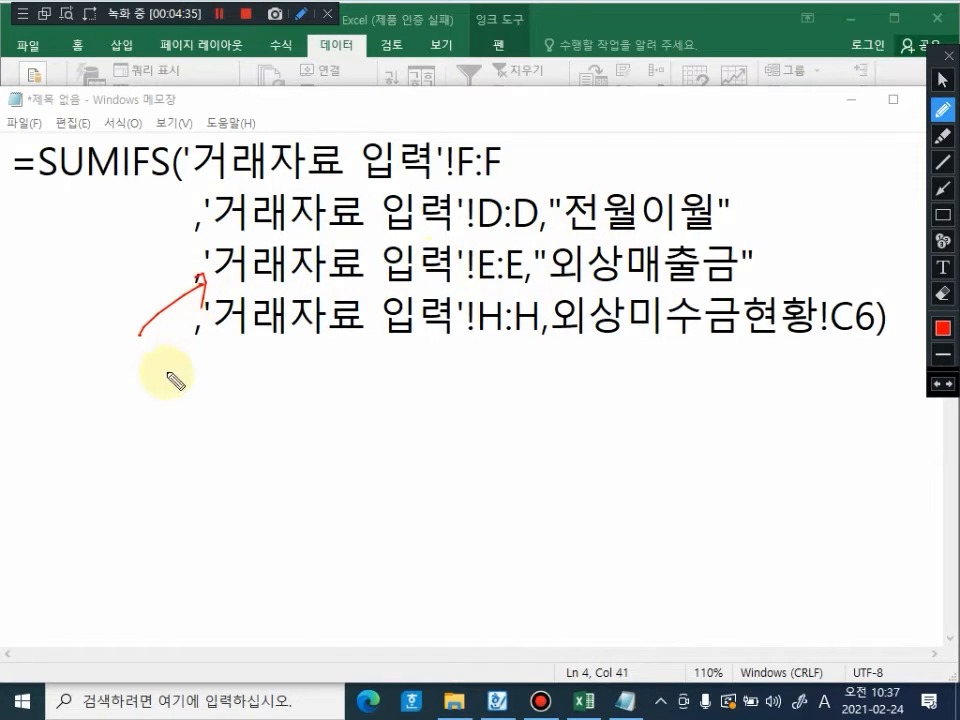
Step: Annotate the E:E criterion by hand with 계정과목, underline 외상매출금, note 받을어음 beside it, and clear the marks
mouse_move(140, 392)
mouse_down()
mouse_move(150, 417)
mouse_move(180, 410)
mouse_up()
mouse_move(226, 397)
mouse_down()
mouse_move(236, 381)
mouse_move(272, 410)
mouse_up()
drag(568, 270, 722, 260)
mouse_move(768, 193)
mouse_down()
mouse_move(729, 233)
mouse_move(748, 231)
mouse_up()
drag(772, 174, 782, 185)
drag(795, 161, 801, 195)
mouse_move(808, 170)
mouse_down()
mouse_move(842, 189)
mouse_move(857, 178)
mouse_move(862, 190)
mouse_up()
drag(762, 222, 866, 214)
drag(780, 232, 808, 246)
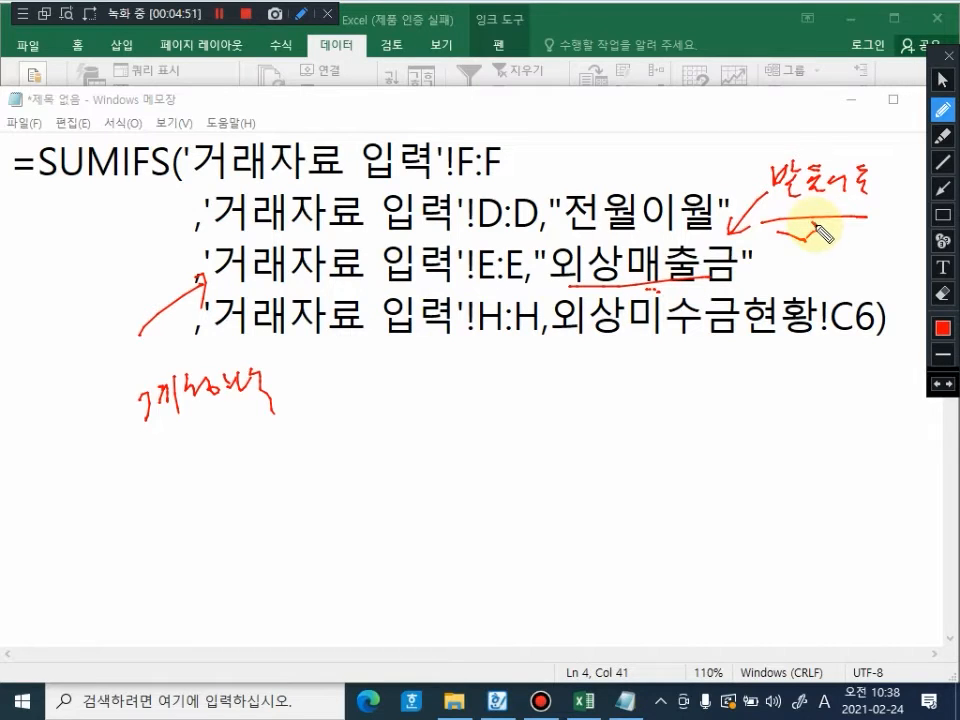
key(Escape)
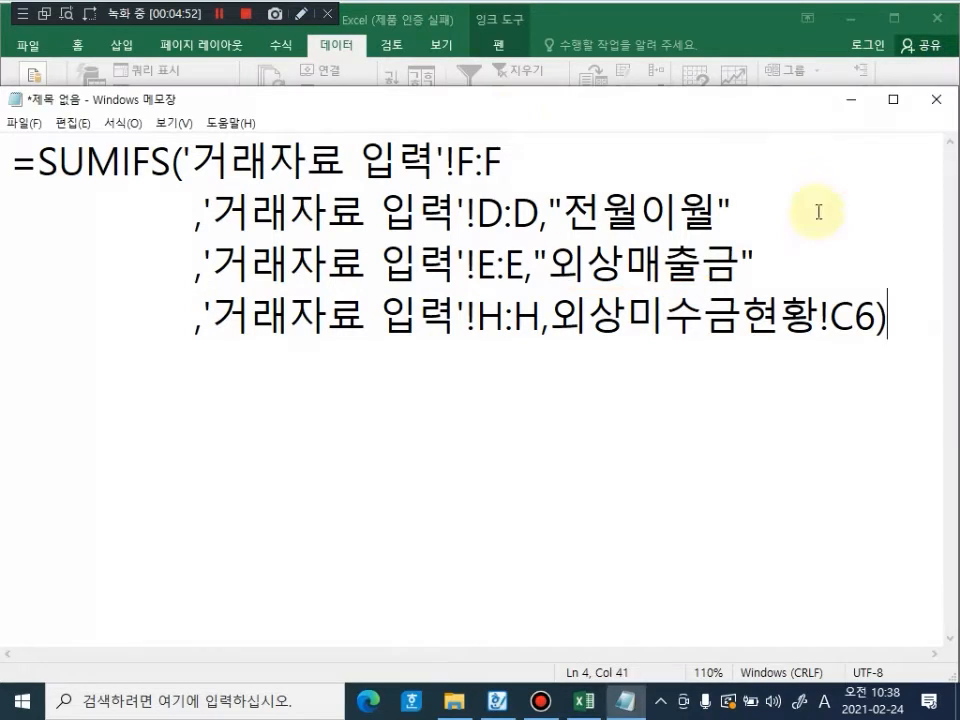
Step: Switch to Excel and copy the complete SUMIFS formula text of cell F6, leaving the cell unedited
click(587, 701)
key(ctrl+Return)
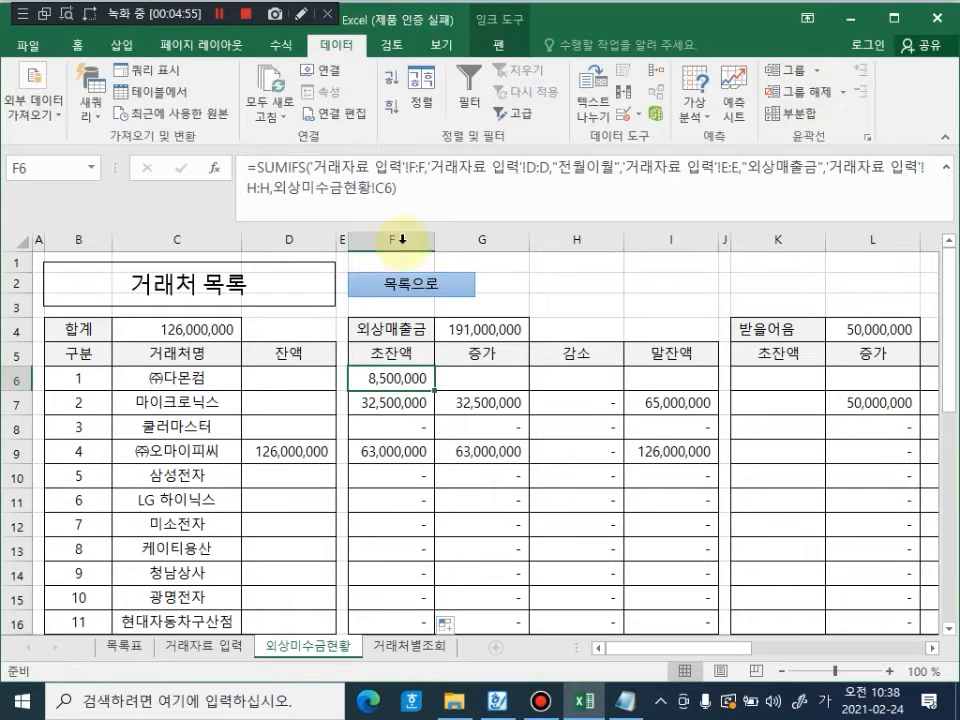
click(407, 191)
drag(407, 191, 214, 167)
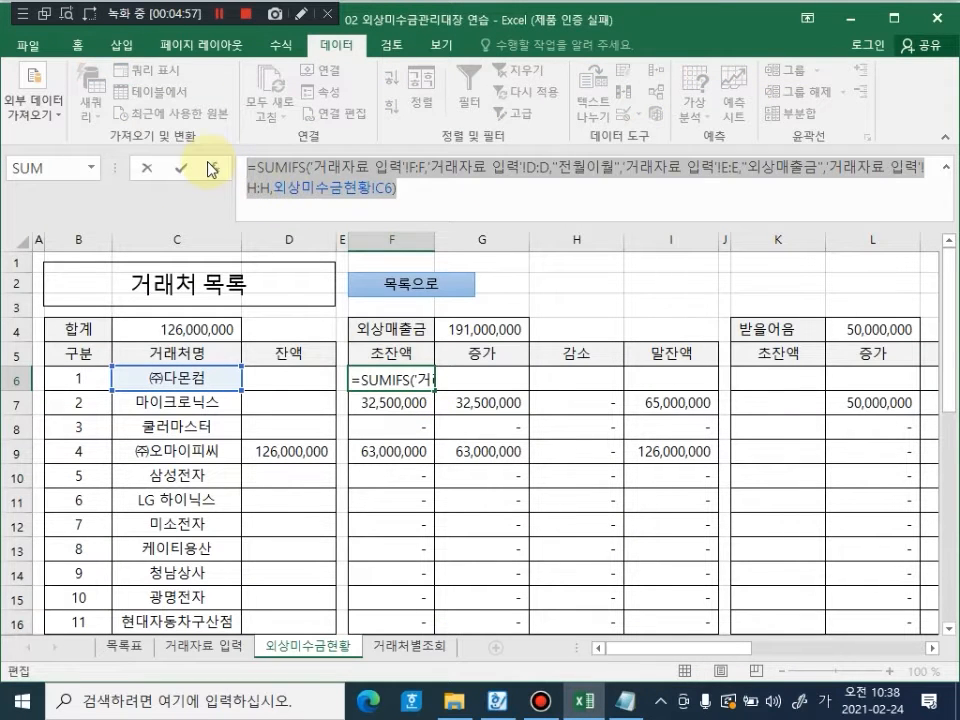
key(Escape)
double_click(386, 379)
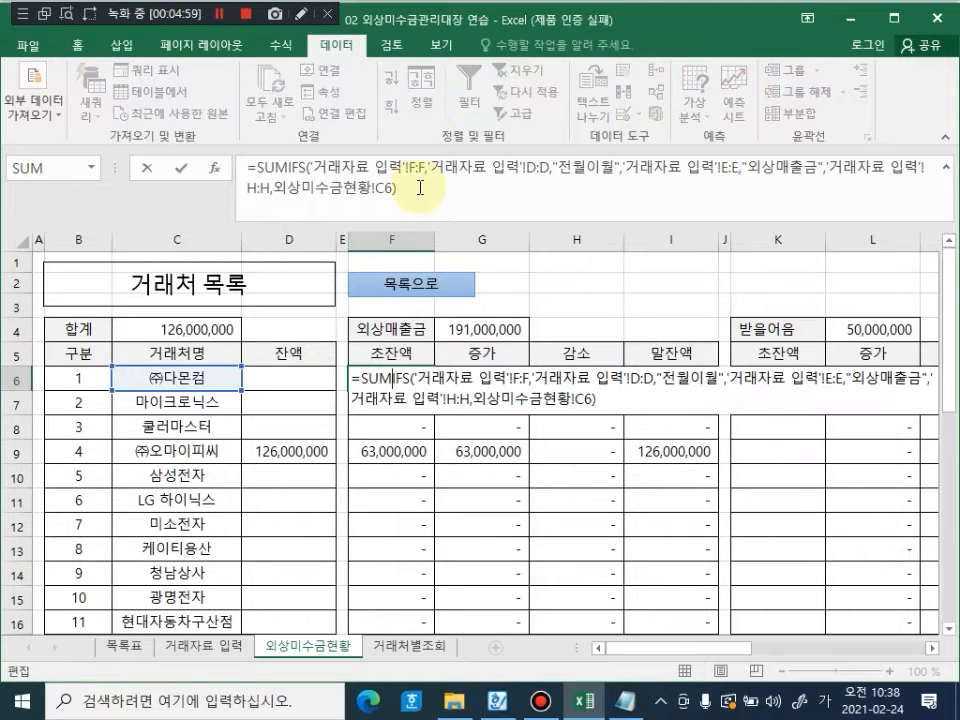
click(423, 190)
drag(425, 198, 223, 165)
key(ctrl+c)
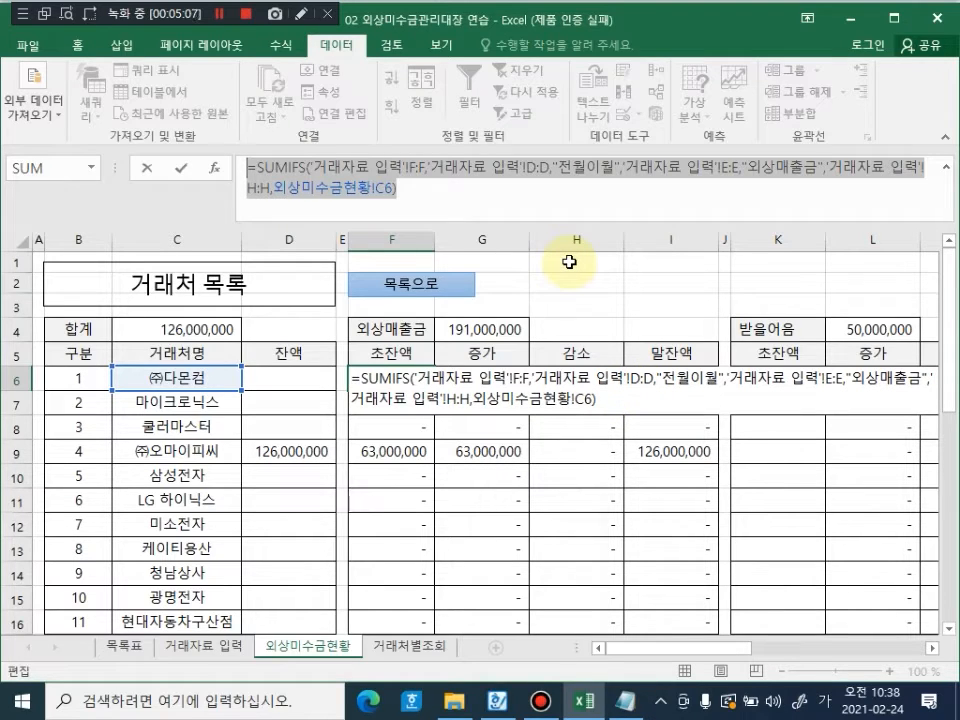
key(Escape)
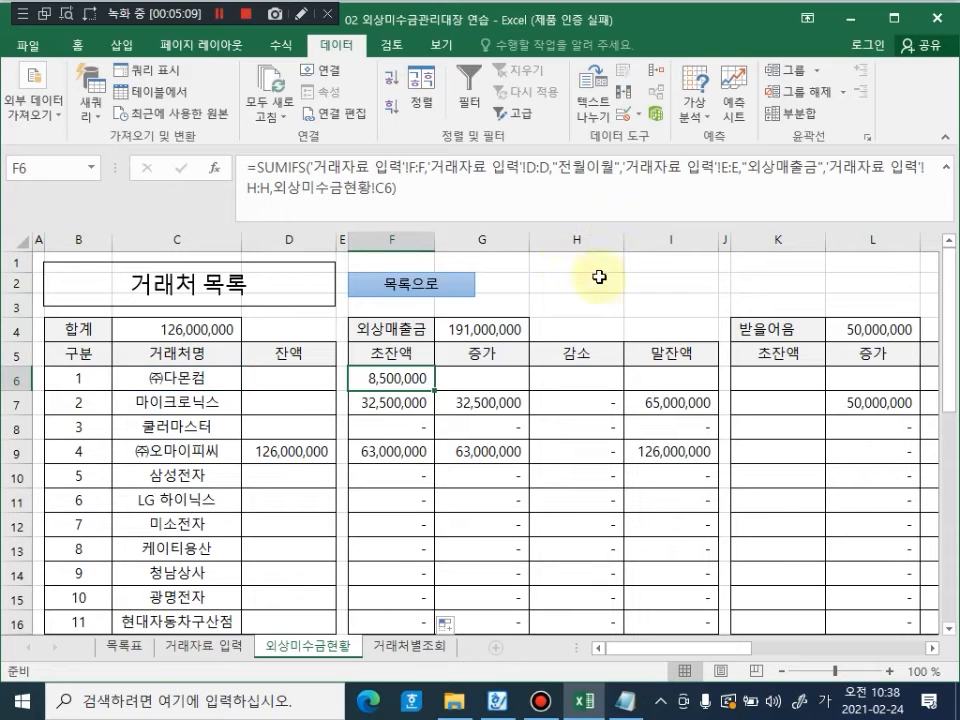
Step: Paste the copied SUMIFS formula into K6, the first 초잔액 cell of the 받을어음 block
click(773, 381)
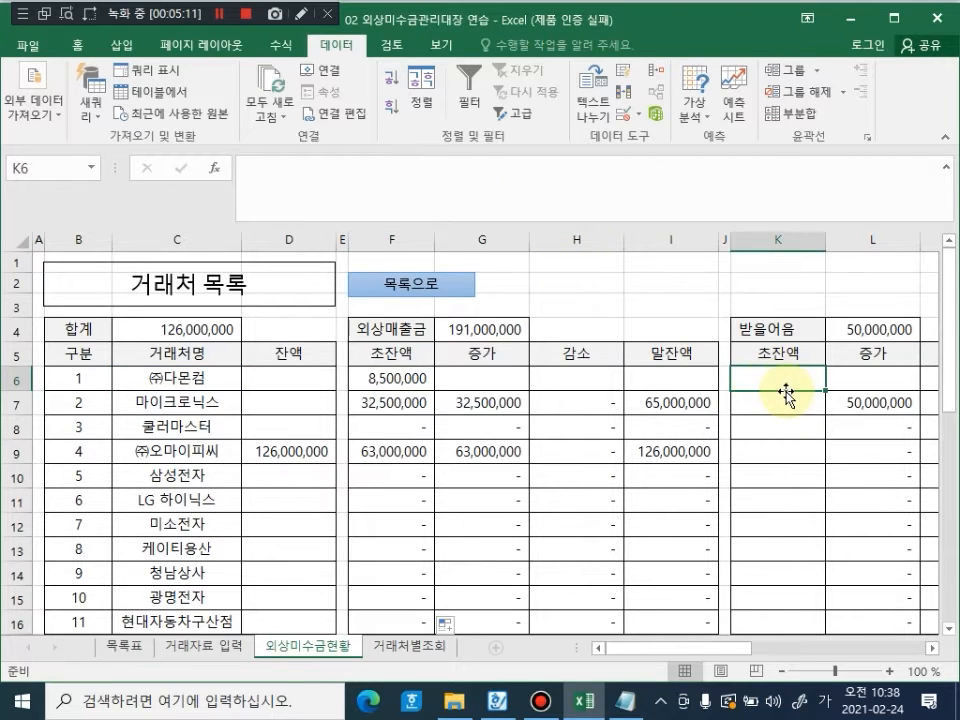
double_click(771, 379)
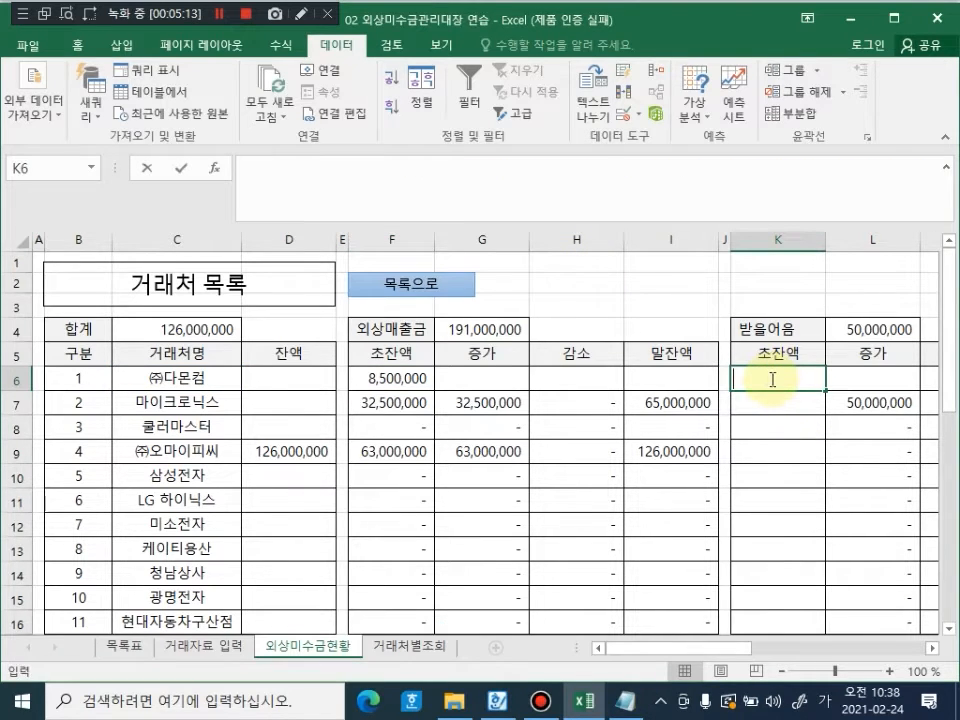
key(ctrl+v)
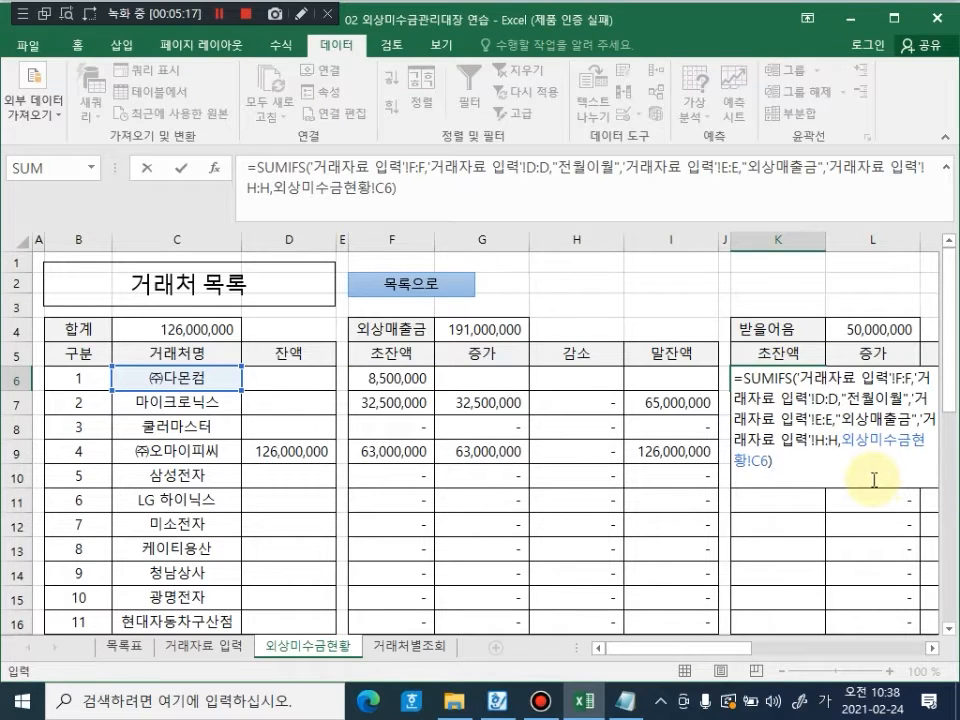
click(814, 542)
Step: Replace the "외상매출금" criterion in the K6 formula with "받을어음"
ctrl+scroll(840, 510, up, 4)
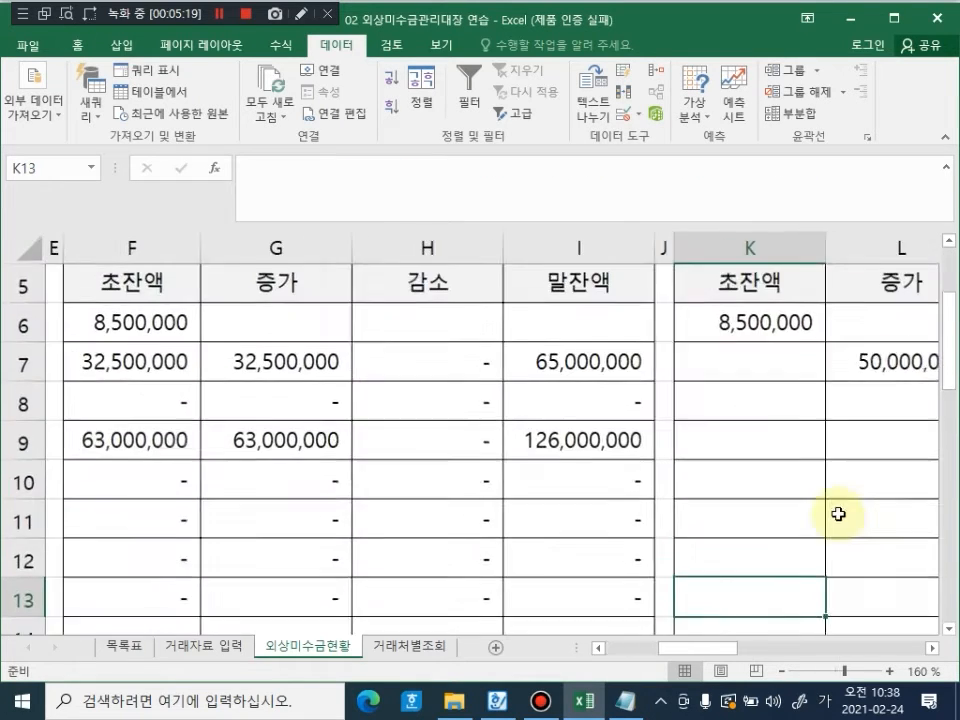
drag(716, 648, 797, 647)
double_click(129, 334)
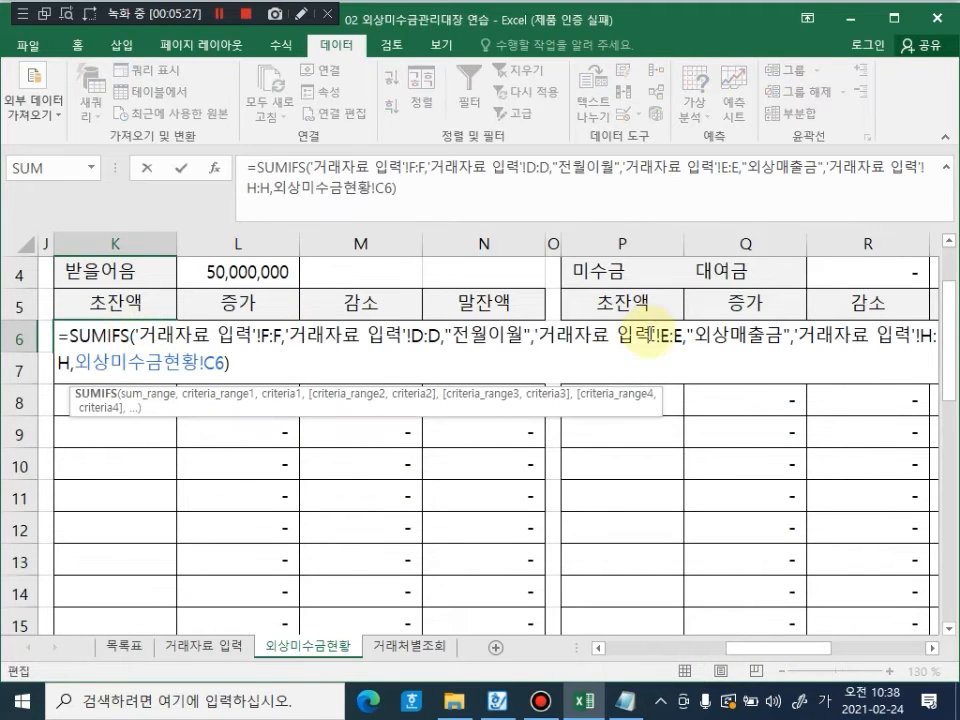
drag(695, 338, 783, 342)
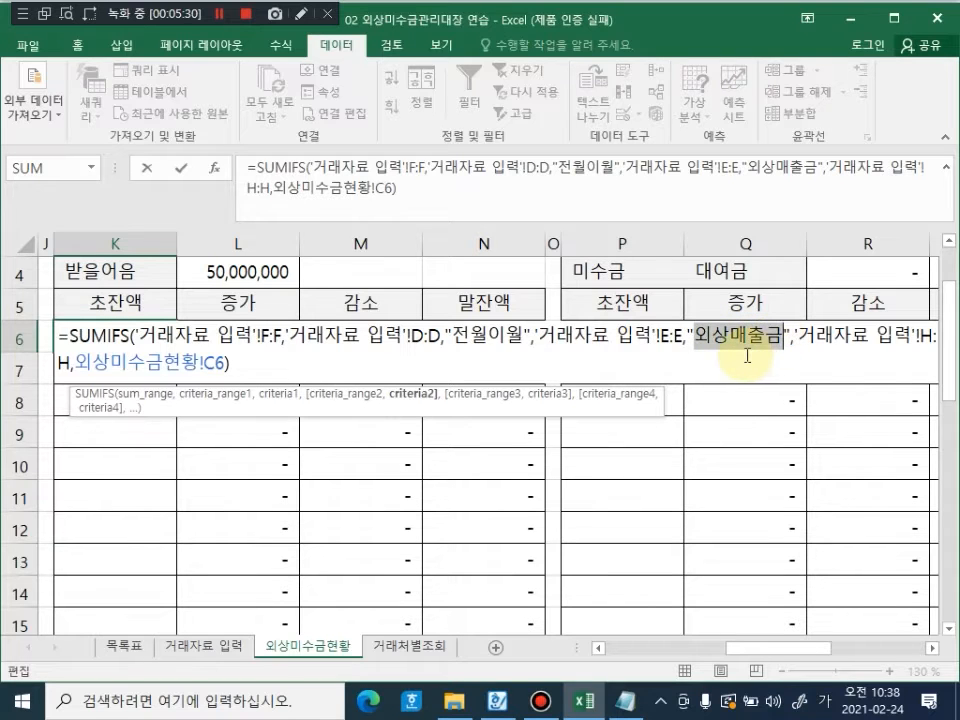
text(받을어음)
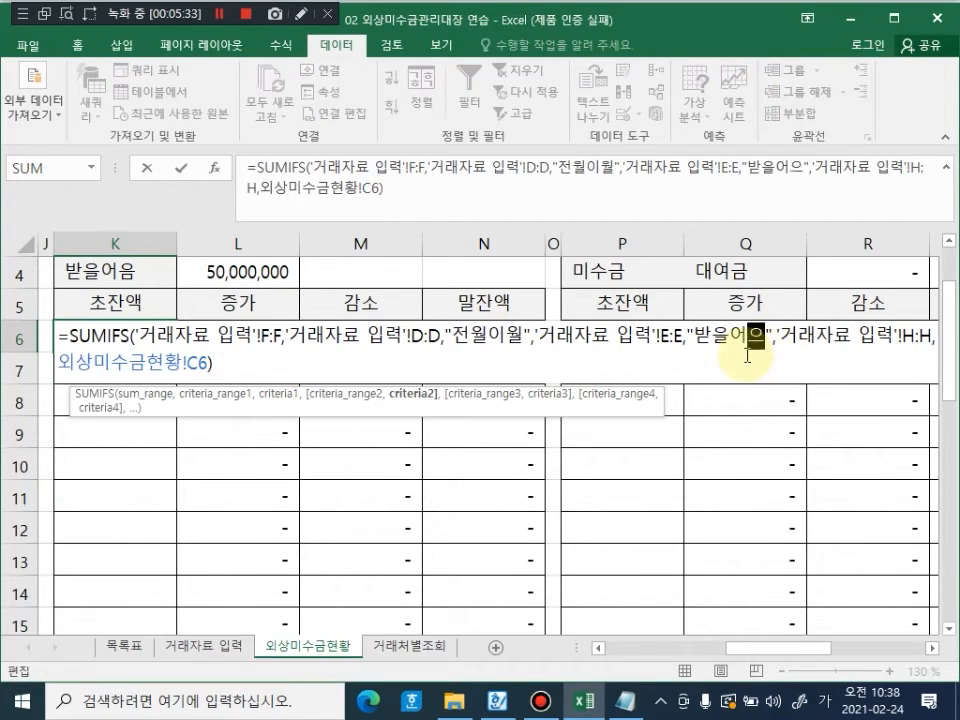
key(Return)
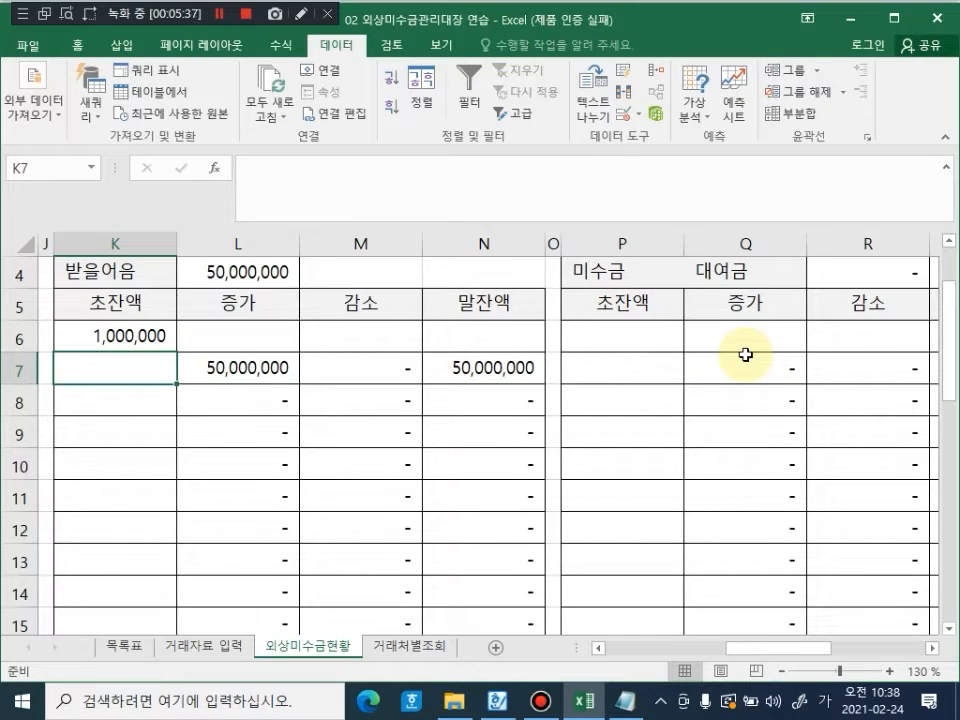
Step: Fill the K6 formula down the 초잔액 column of the 받을어음 block for the listed customers
scroll(740, 356, down, 2)
click(197, 379)
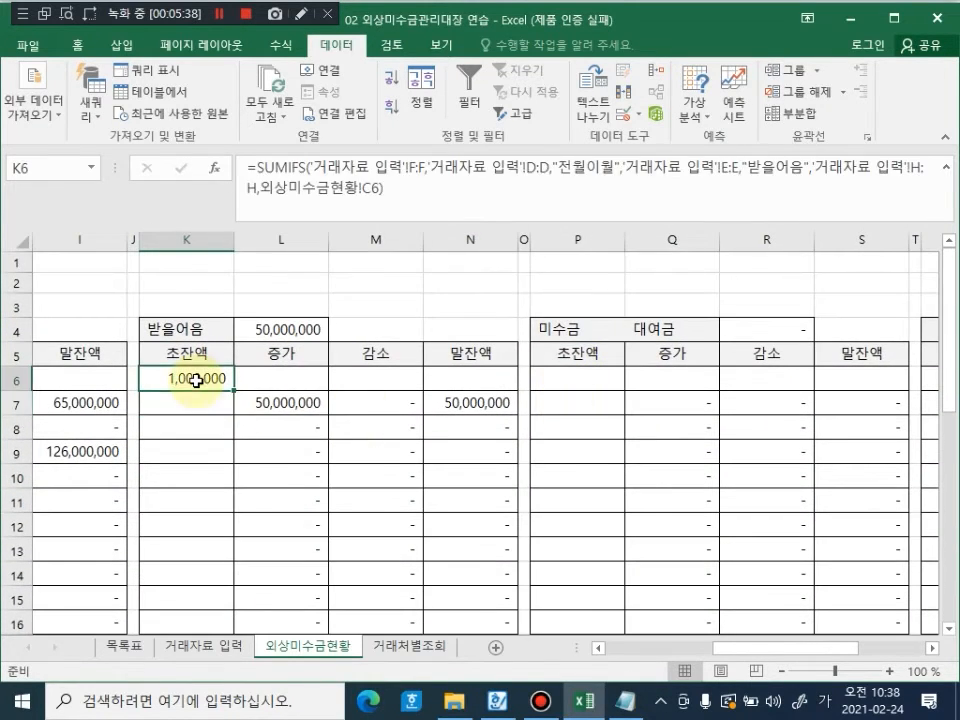
drag(735, 651, 620, 655)
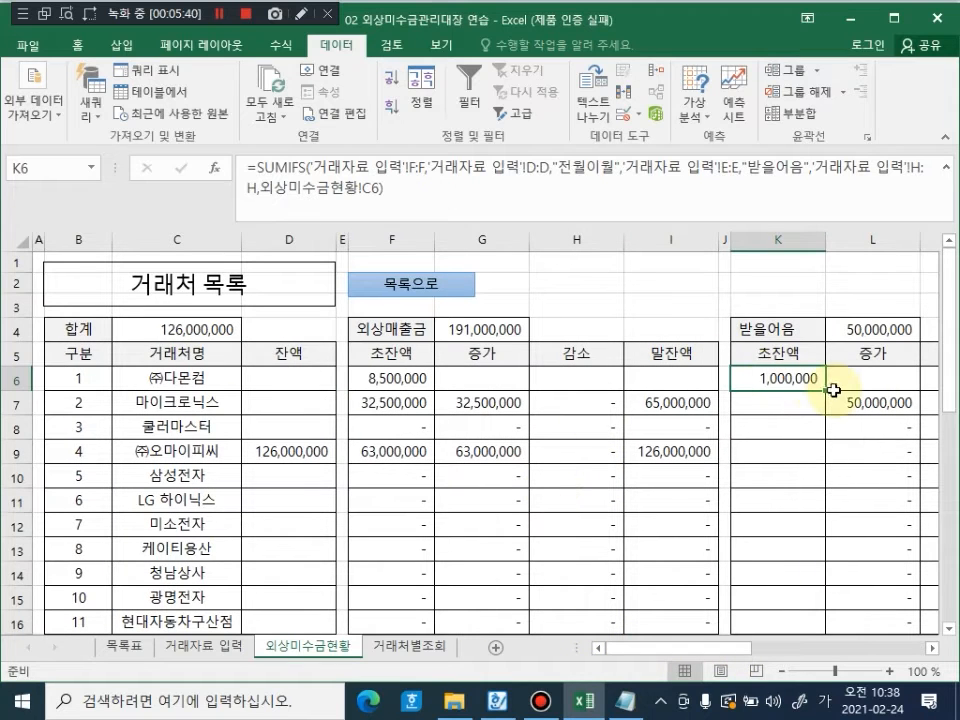
drag(828, 394, 810, 371)
scroll(791, 375, up, 4)
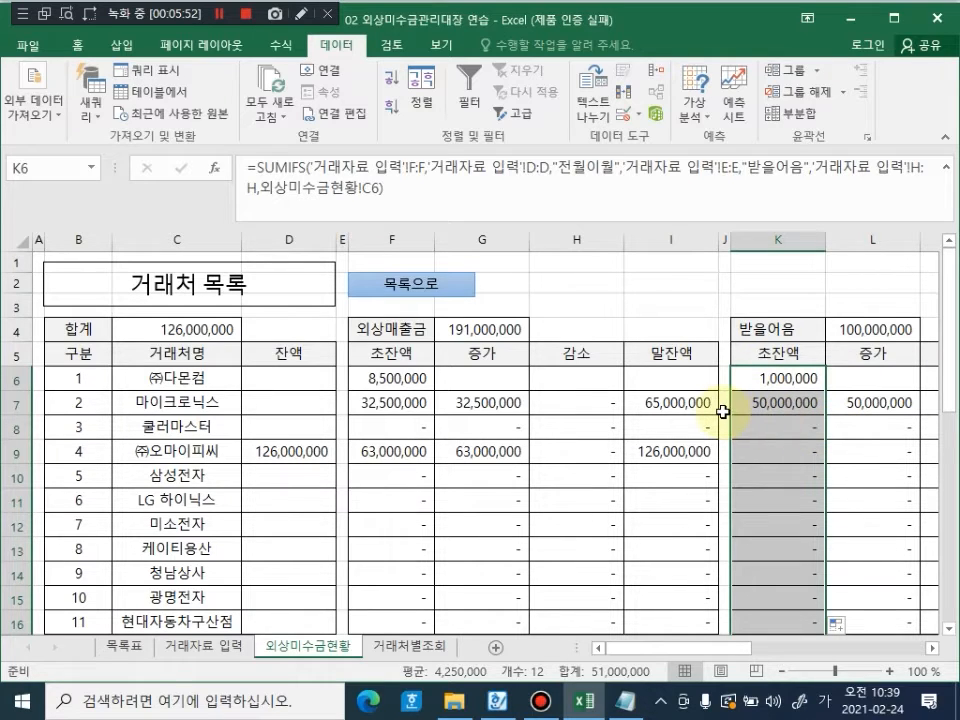
click(848, 472)
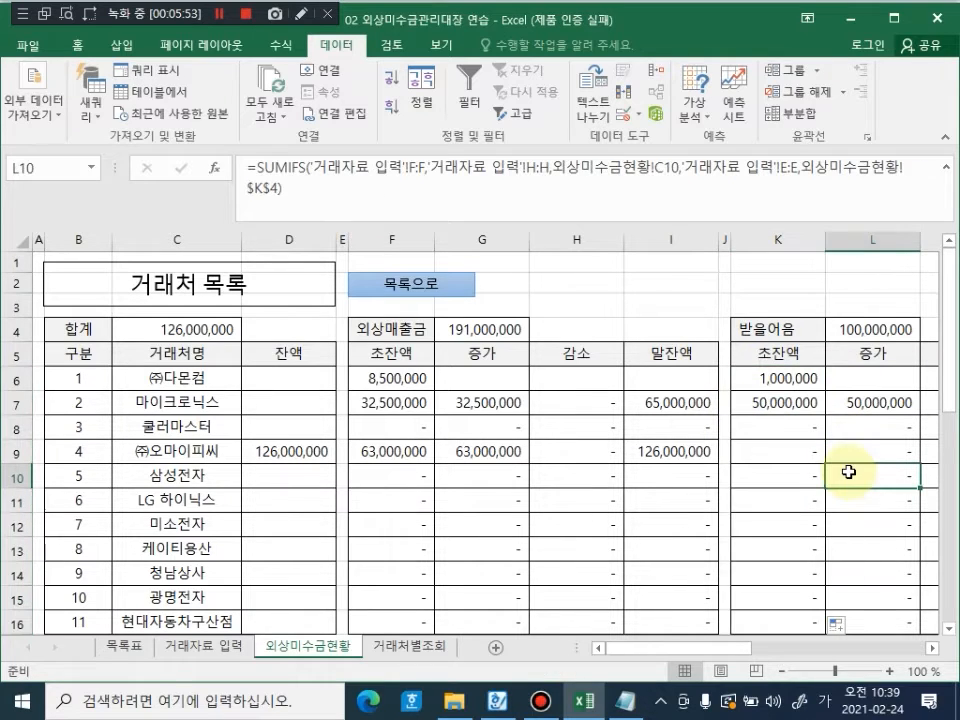
Step: Examine the 미수금 and 대여금 headings in P4 and Q4 and compare them with the single 받을어음 heading in K4
click(933, 650)
click(933, 650)
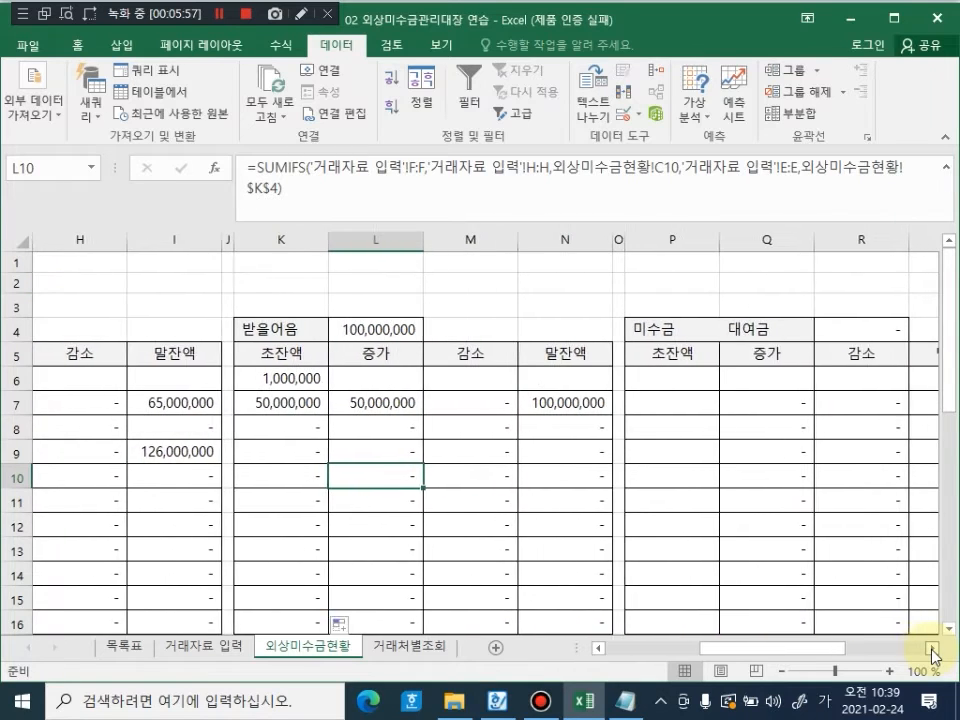
click(576, 328)
click(672, 328)
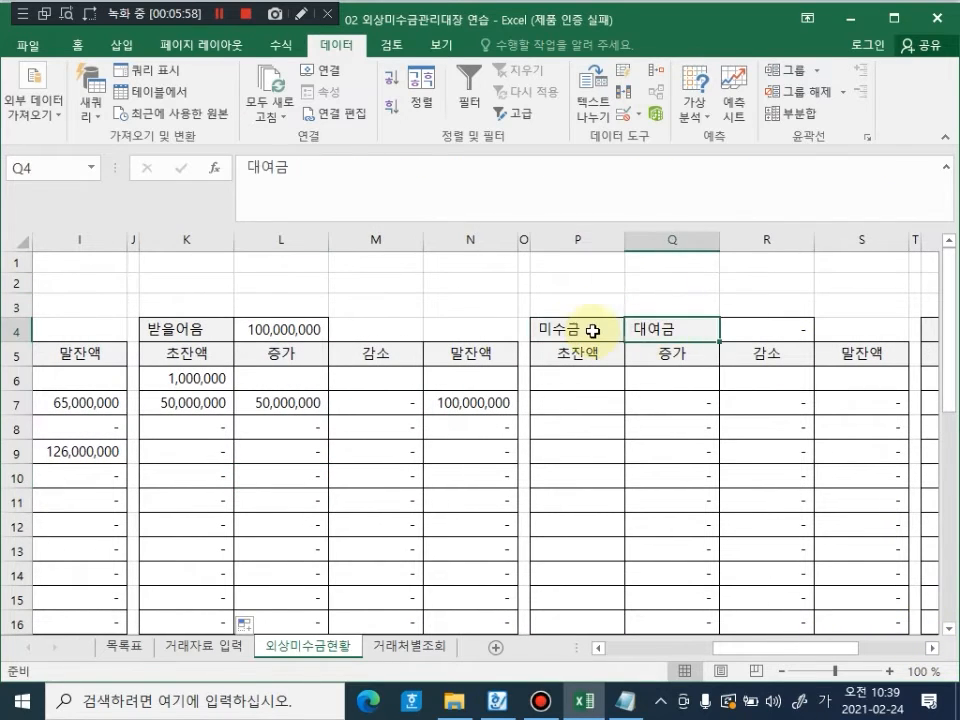
click(593, 332)
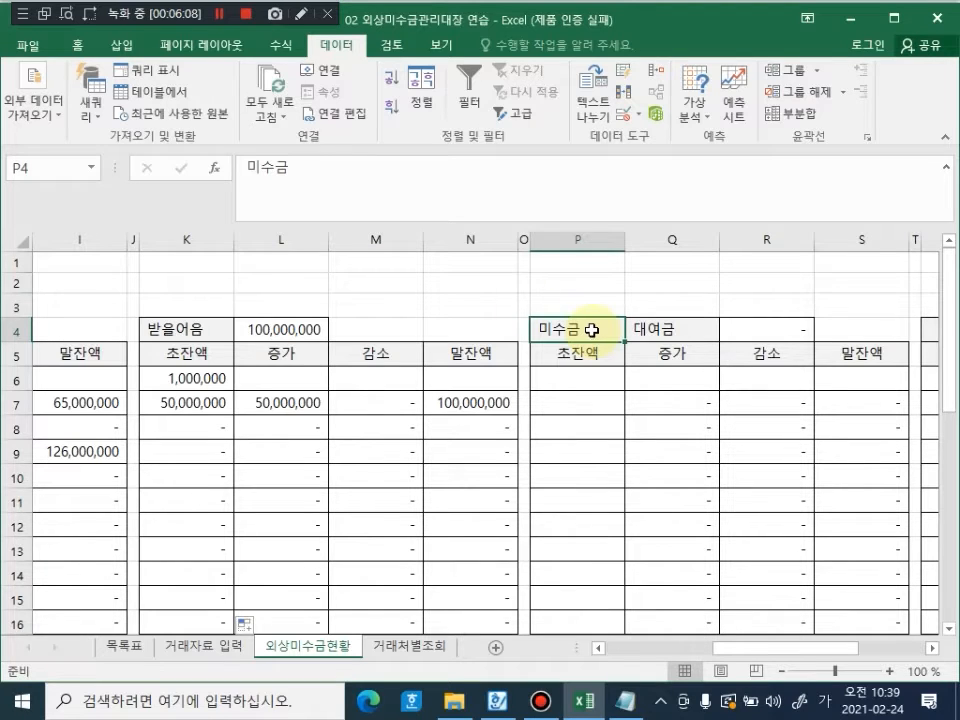
click(210, 328)
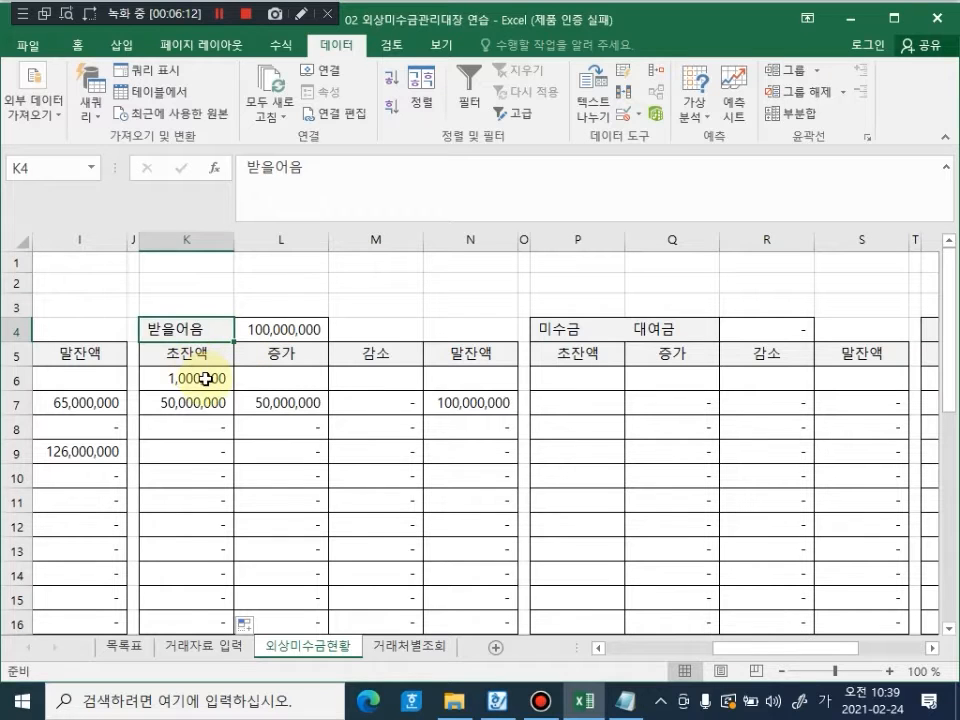
Step: Switch to Notepad and duplicate the E:E "외상매출금" criteria line directly beneath the original
click(636, 706)
key(Left)
key(Left)
key(Left)
key(Left)
key(Left)
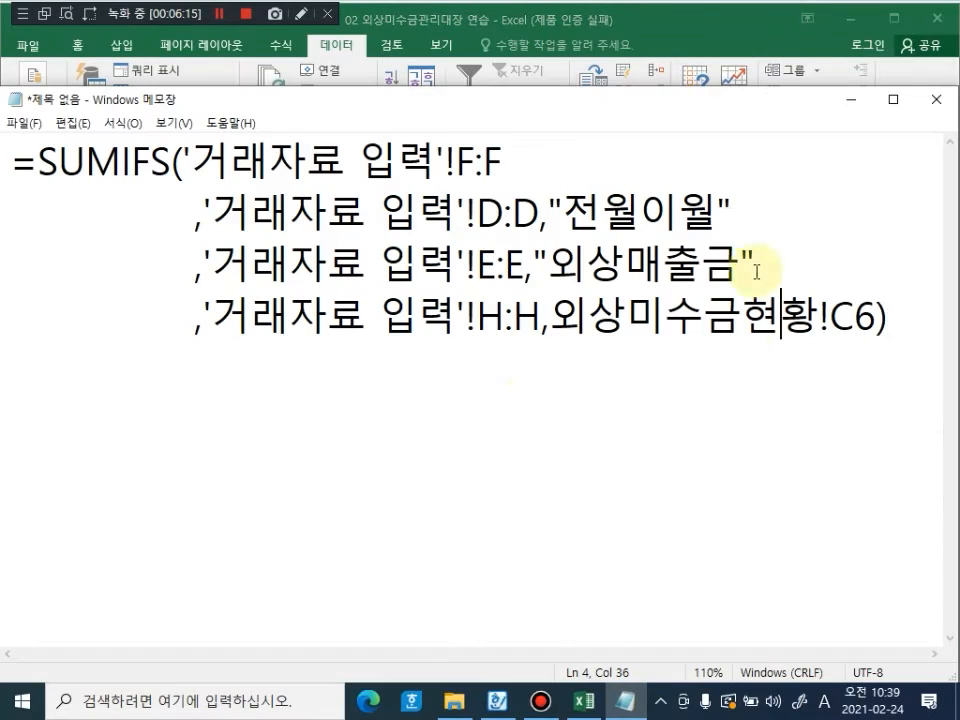
drag(767, 272, 242, 268)
key(ctrl+c)
click(777, 253)
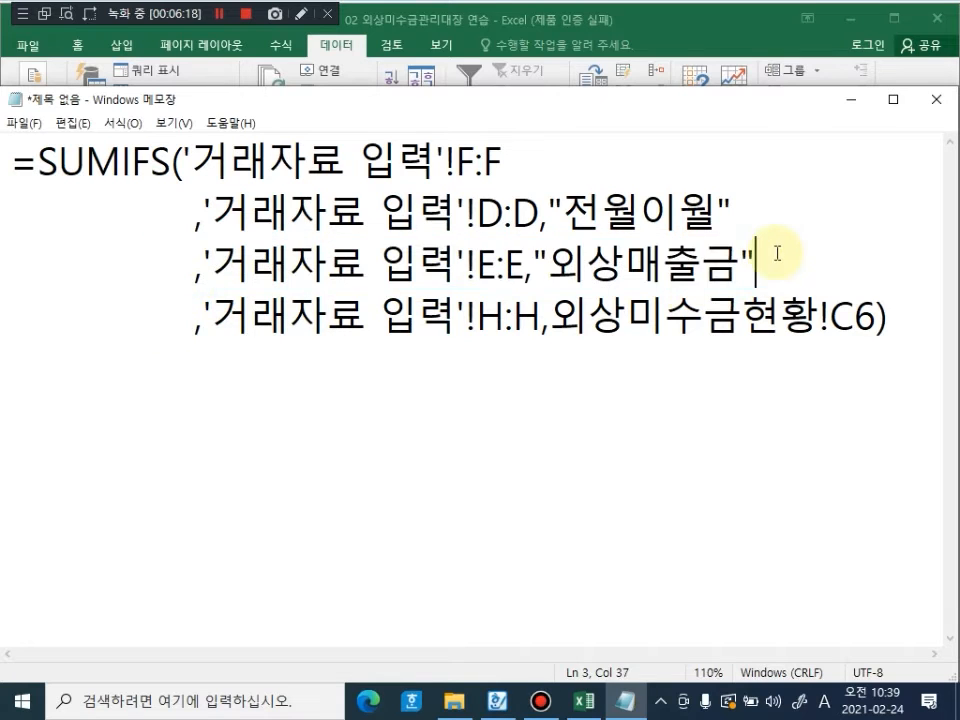
key(Return)
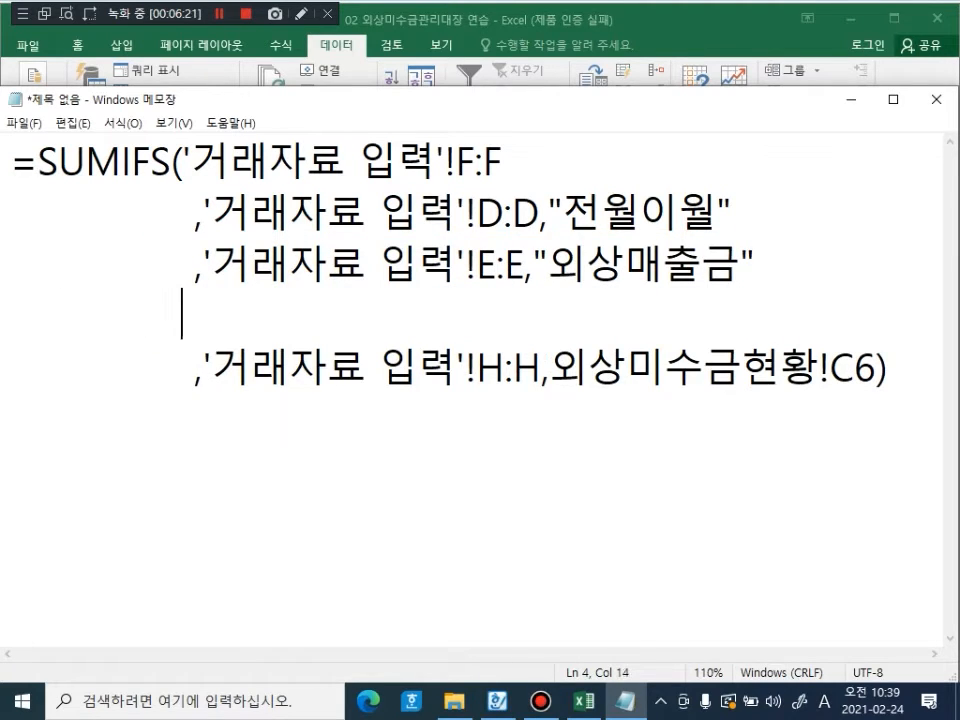
key(ctrl+v)
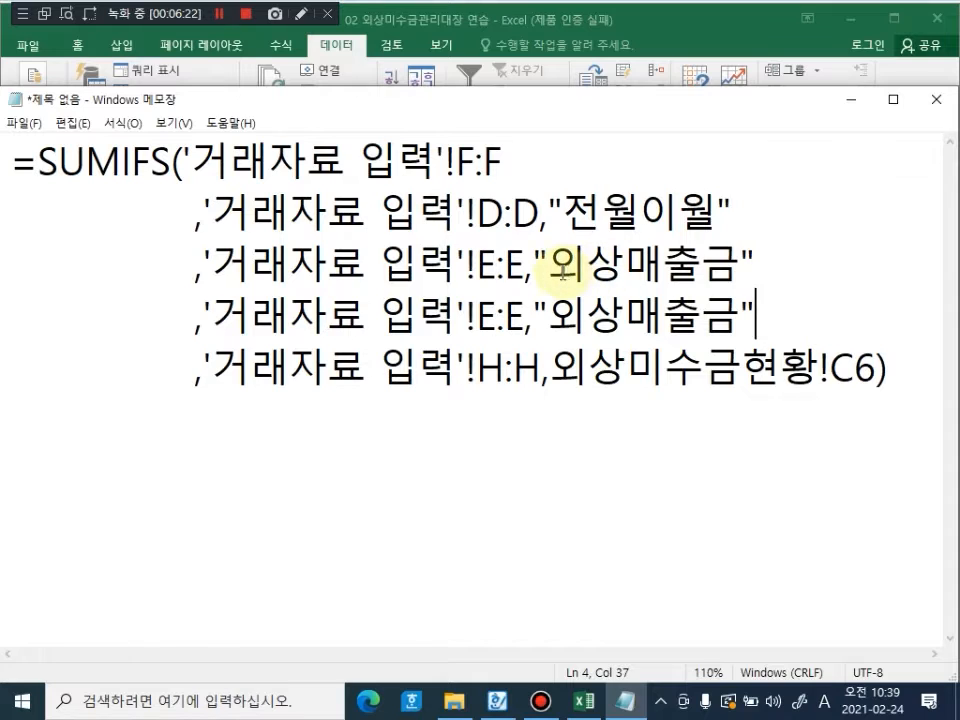
Step: Change the criterion of the first E:E line in the Notepad formula to "미수금"
drag(550, 268, 748, 268)
key(BackSpace)
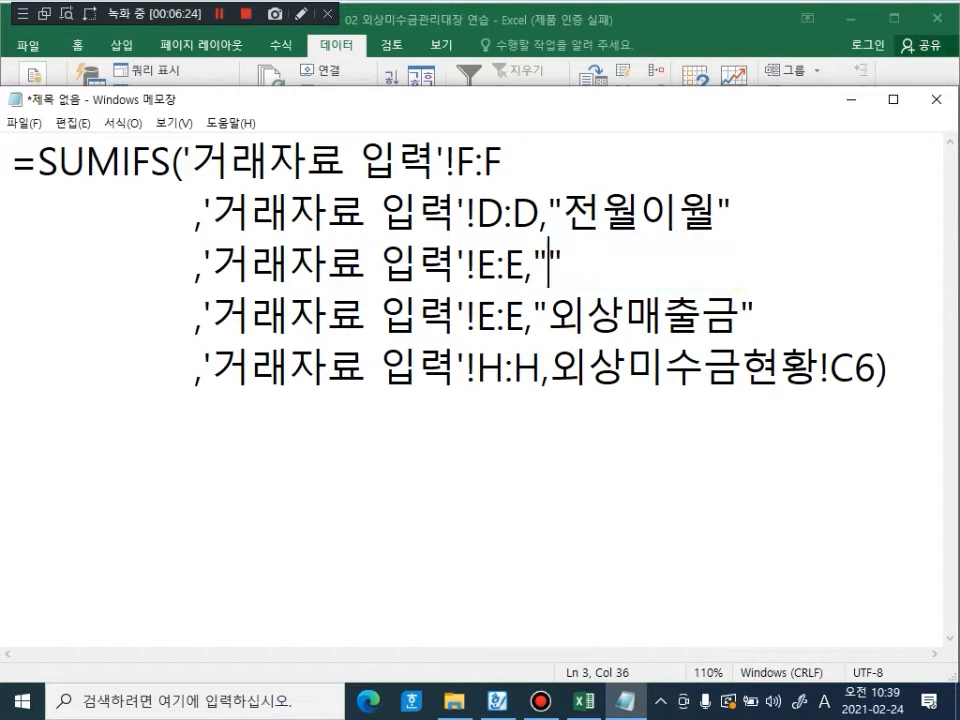
text(altnrm)
key(BackSpace)
key(BackSpace)
key(BackSpace)
key(BackSpace)
key(BackSpace)
key(BackSpace)
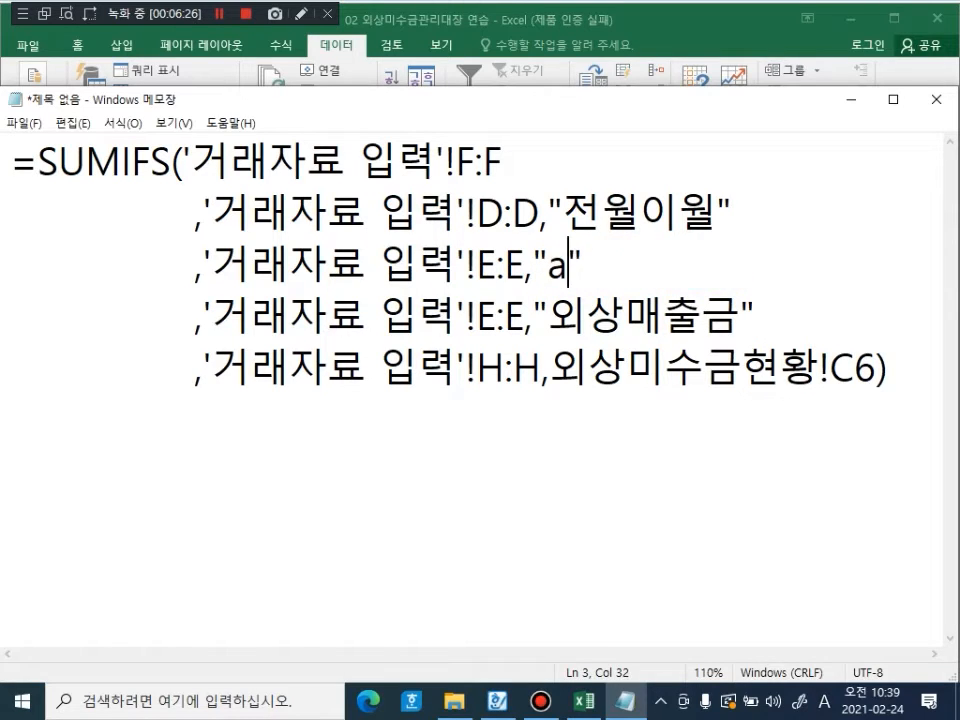
key(Hangul)
text(미수금)
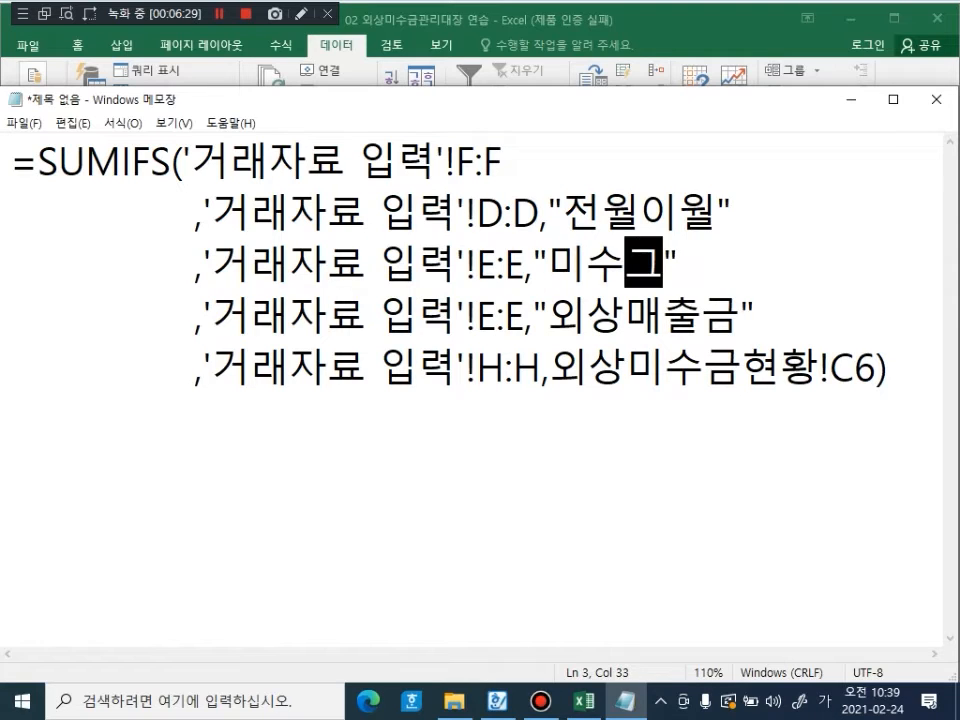
Step: Change the criterion of the second, duplicated E:E line to "대여금"
key(Down)
key(Left)
key(Left)
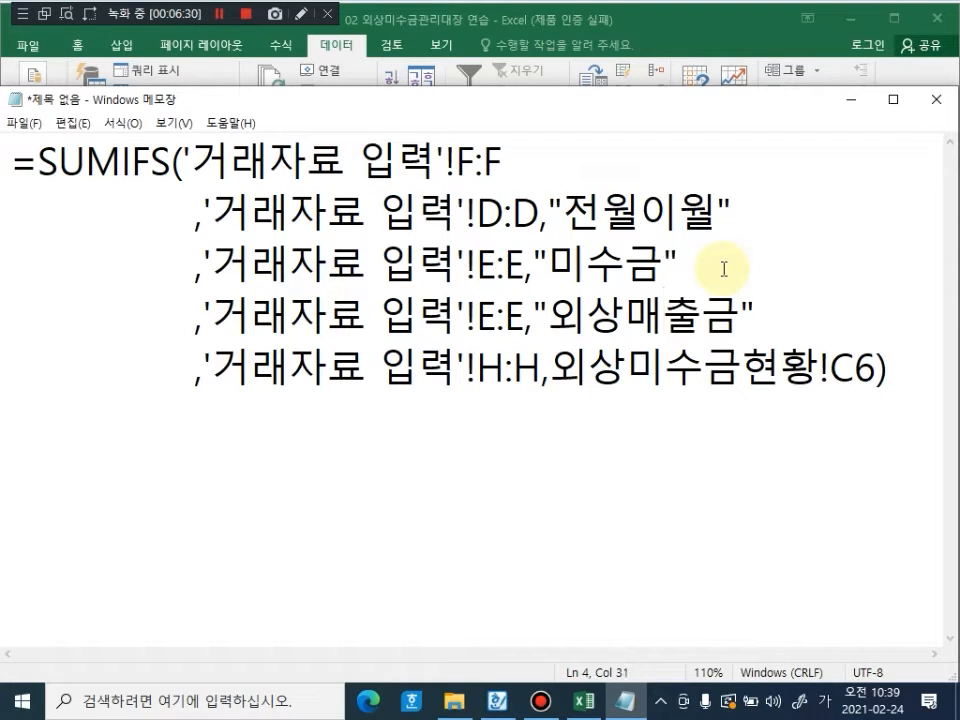
key(Delete)
key(Delete)
key(Delete)
key(Delete)
key(Delete)
text(댕ㄱ)
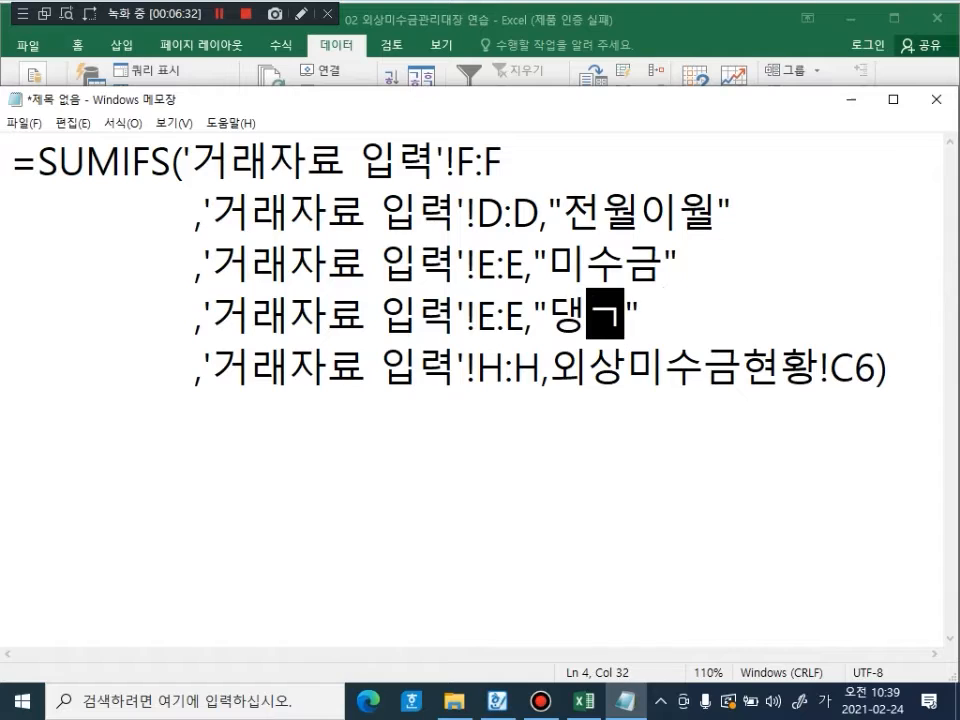
key(BackSpace)
key(BackSpace)
text(대여금)
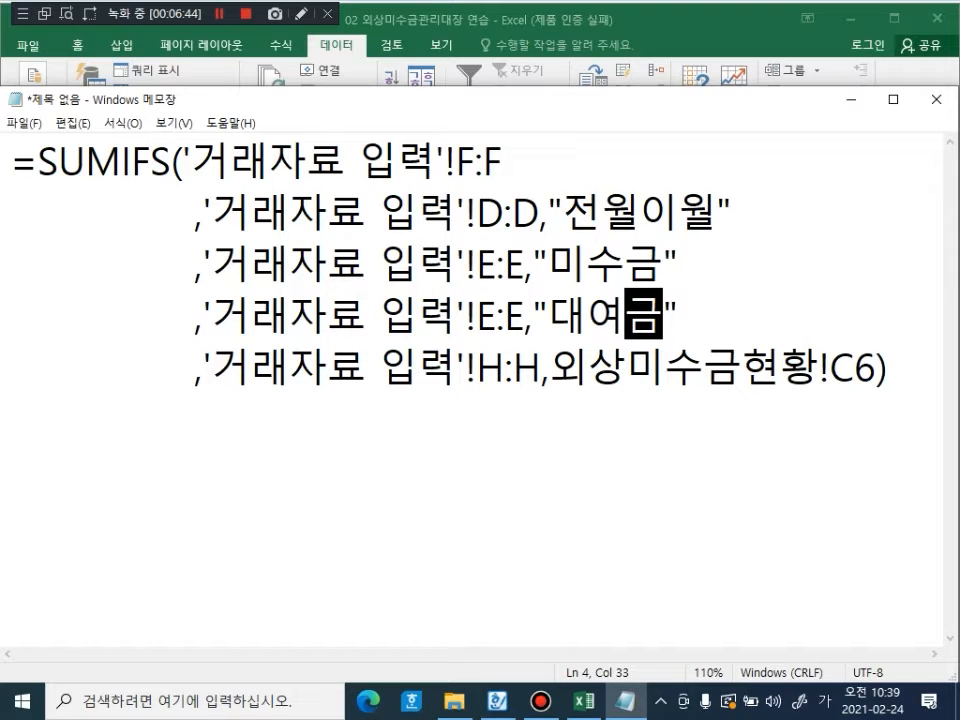
Step: Switch to the Hangul textbook document and examine the 외상미수금 opening-balance table and the March transactions listed beneath it
click(497, 700)
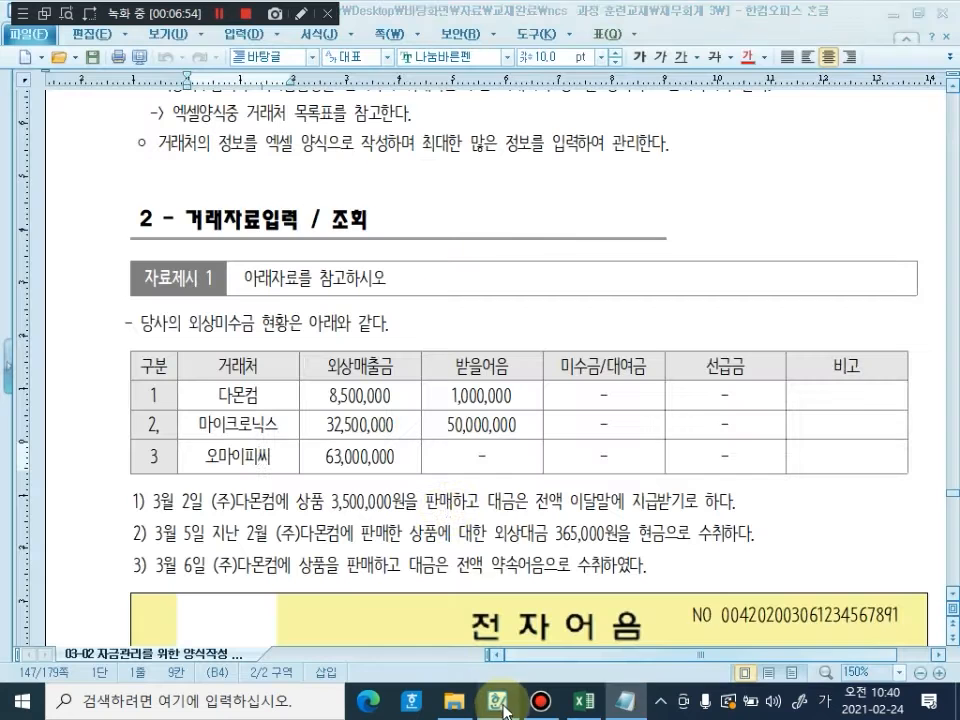
click(275, 483)
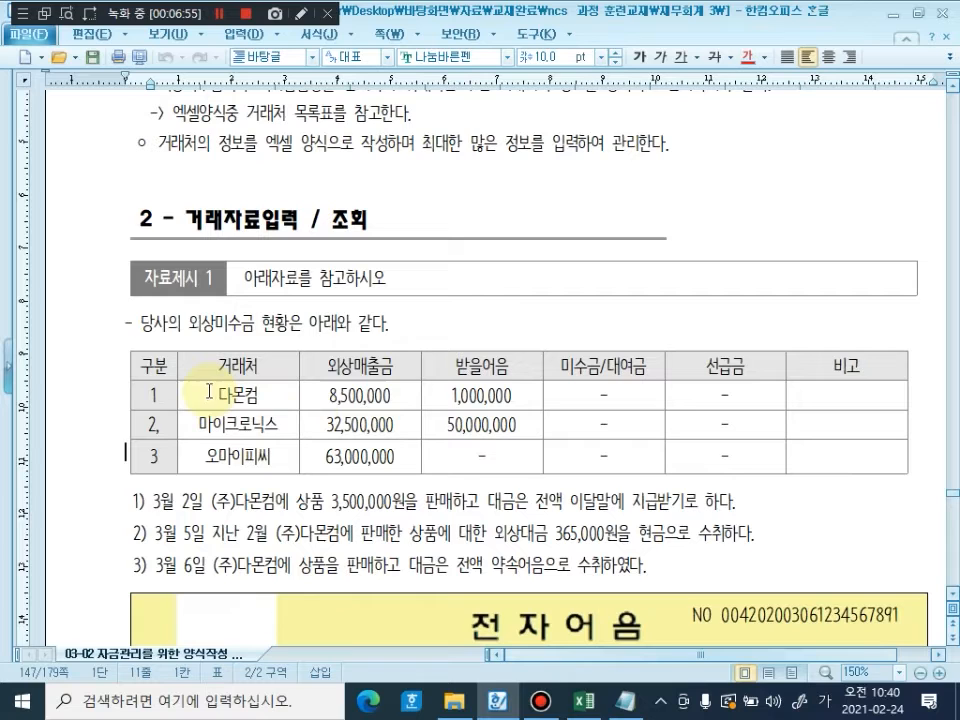
click(121, 395)
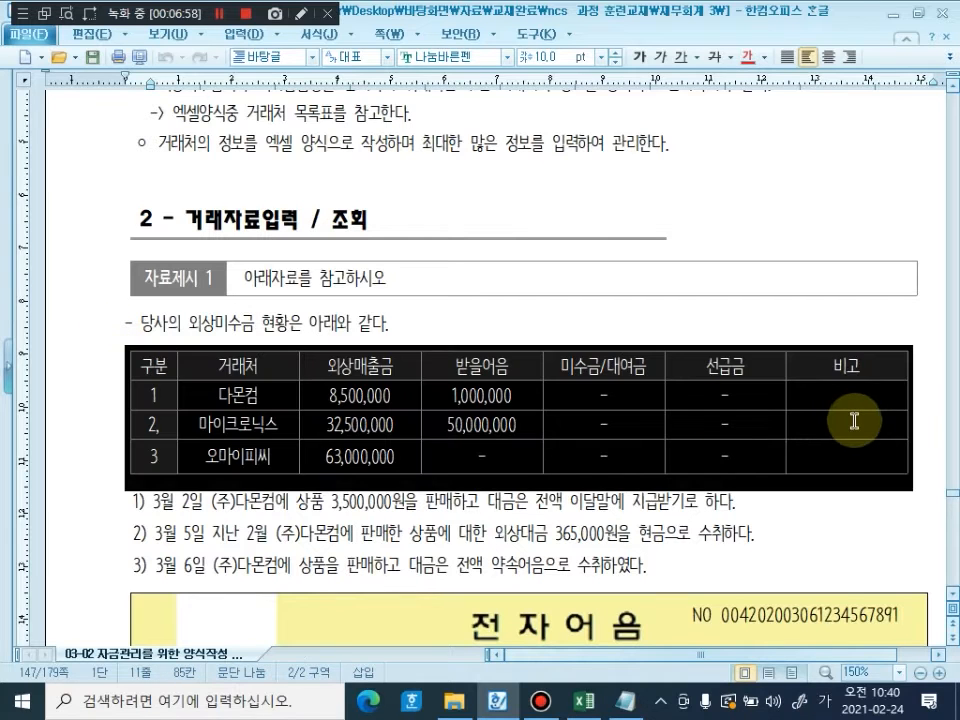
scroll(578, 370, down, 3)
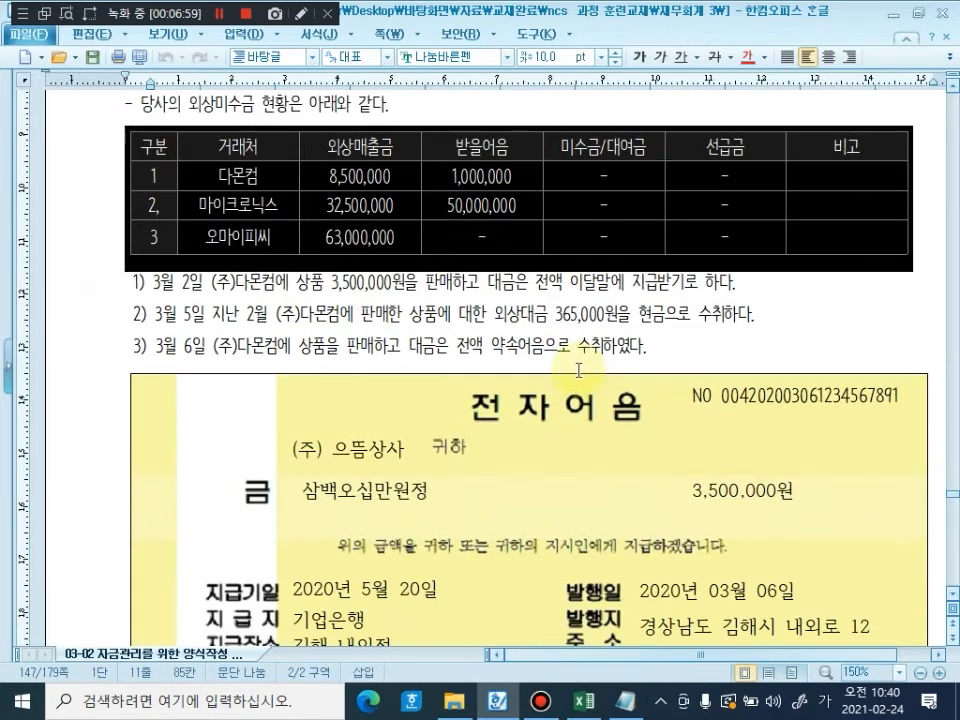
click(134, 298)
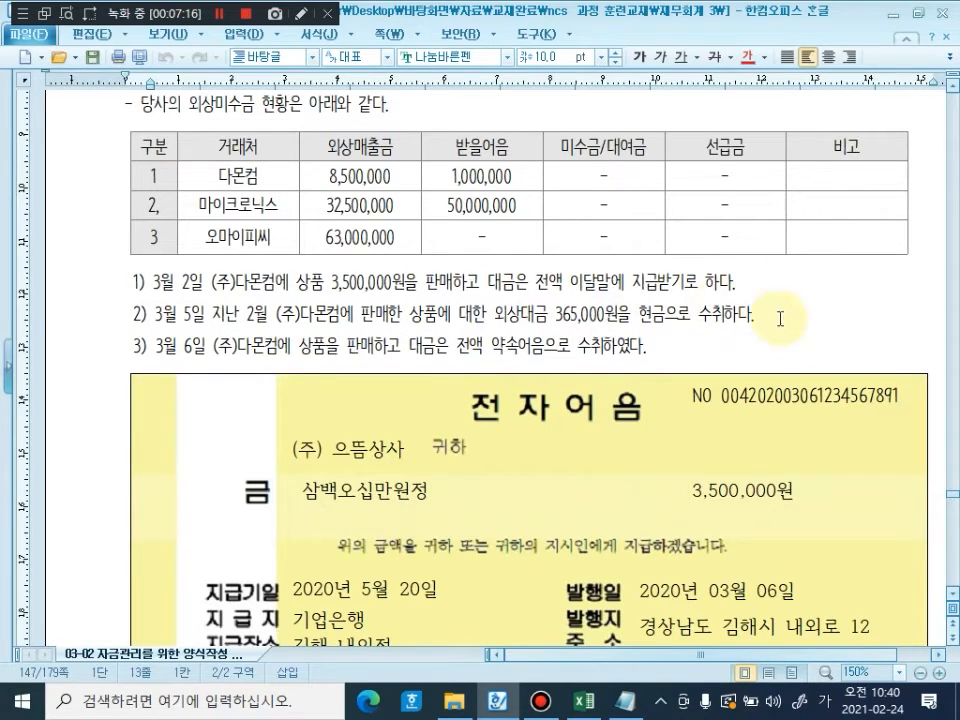
click(115, 345)
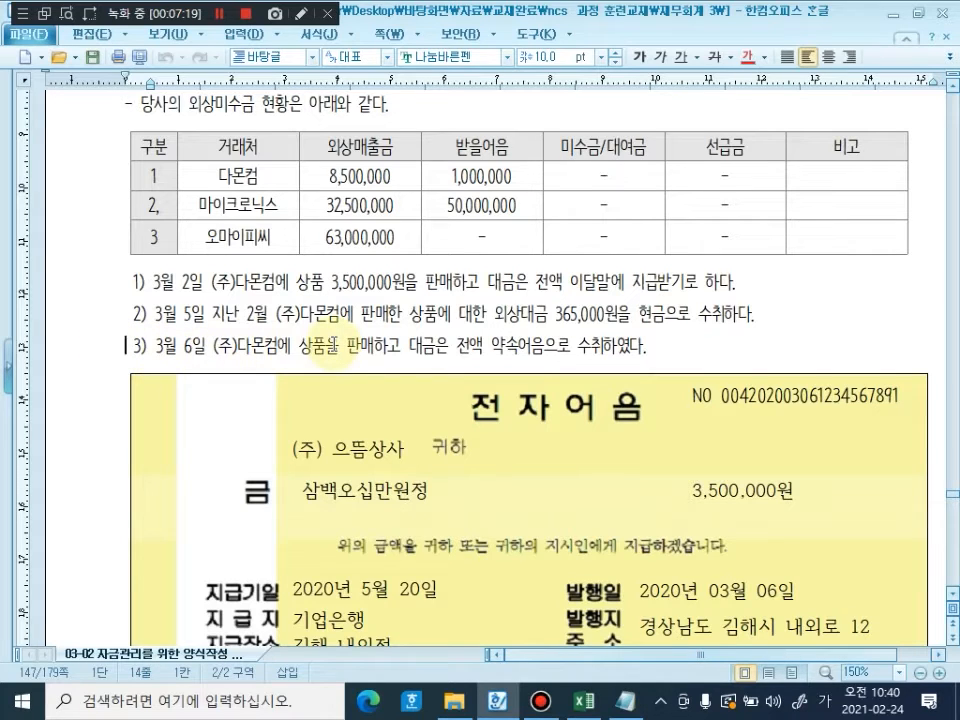
click(683, 350)
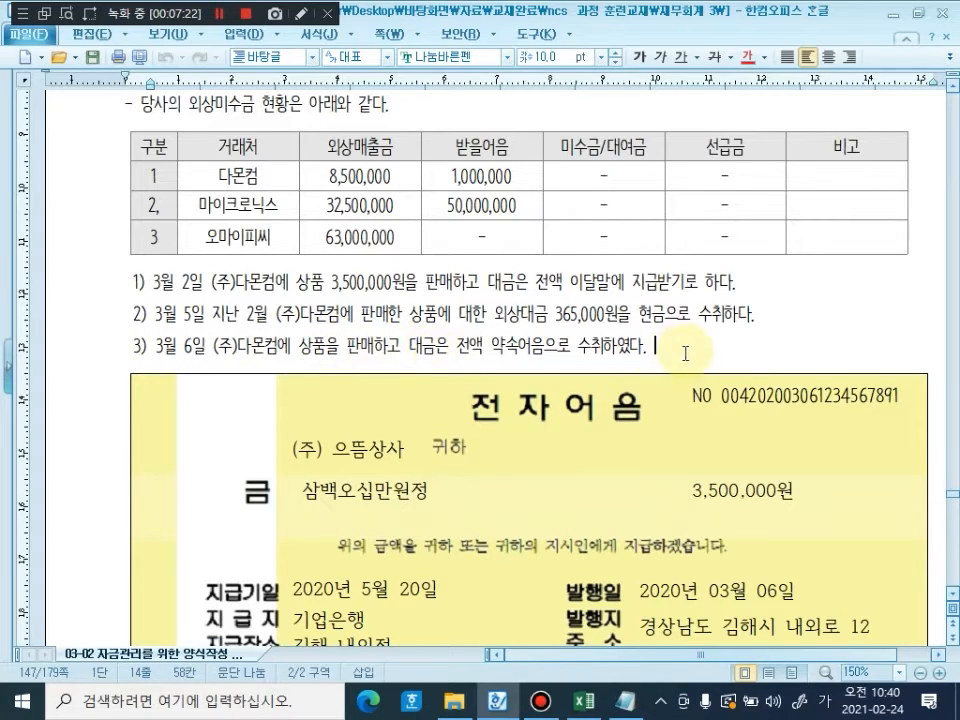
scroll(685, 353, down, 3)
scroll(683, 356, up, 3)
Step: Switch to Excel and, on the 거래자료 입력 sheet, start row 7 with 구분 4 and the date 03/02
click(585, 700)
click(168, 647)
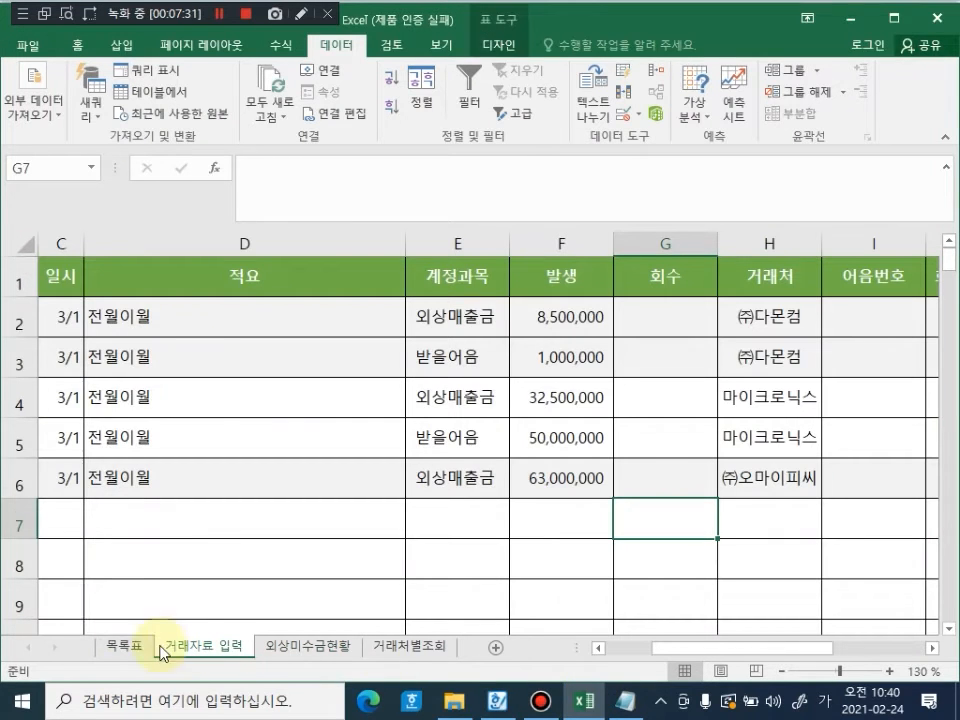
click(63, 521)
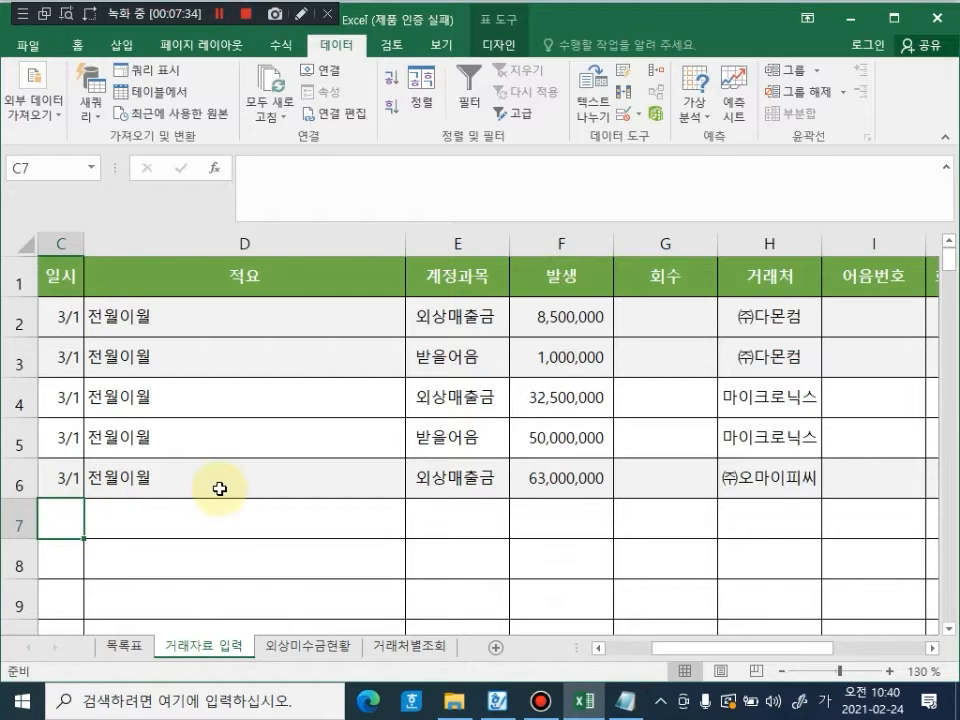
scroll(221, 479, down, 1)
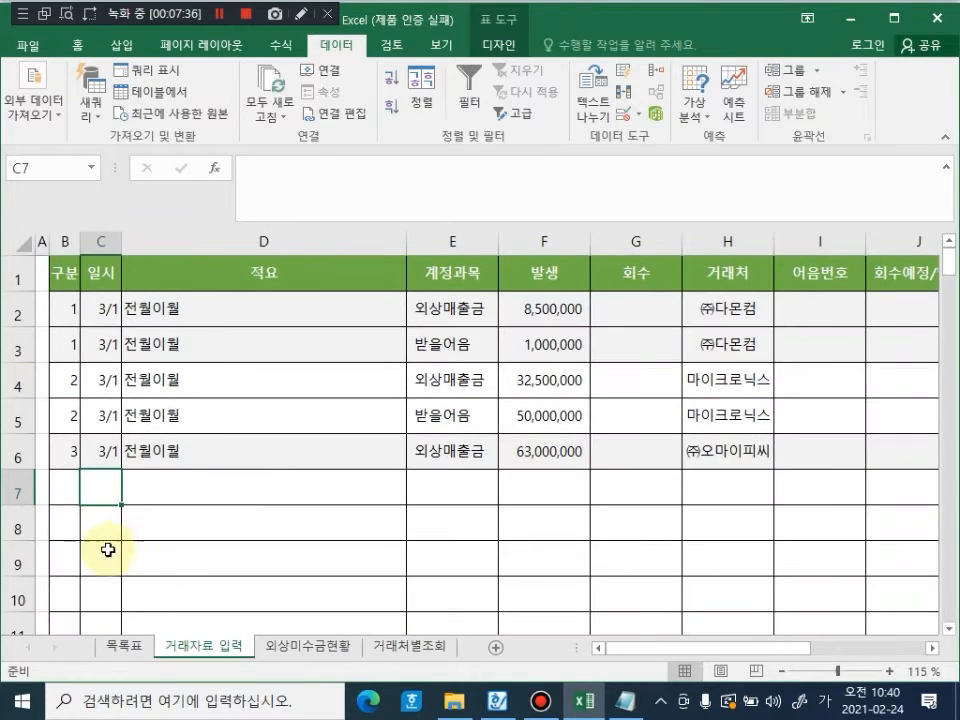
click(74, 491)
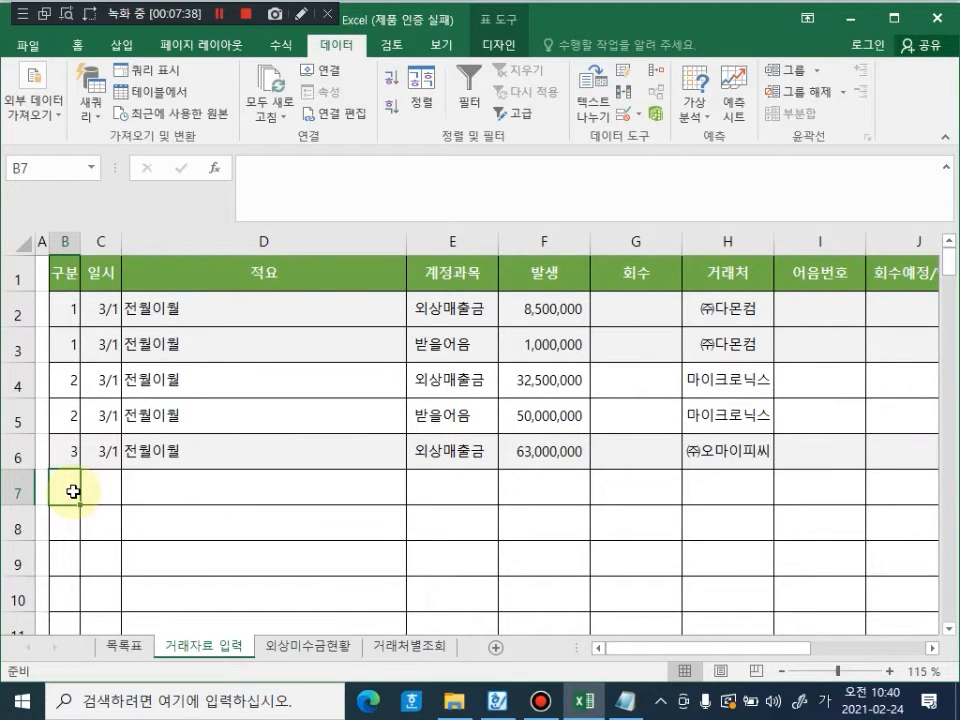
text(4)
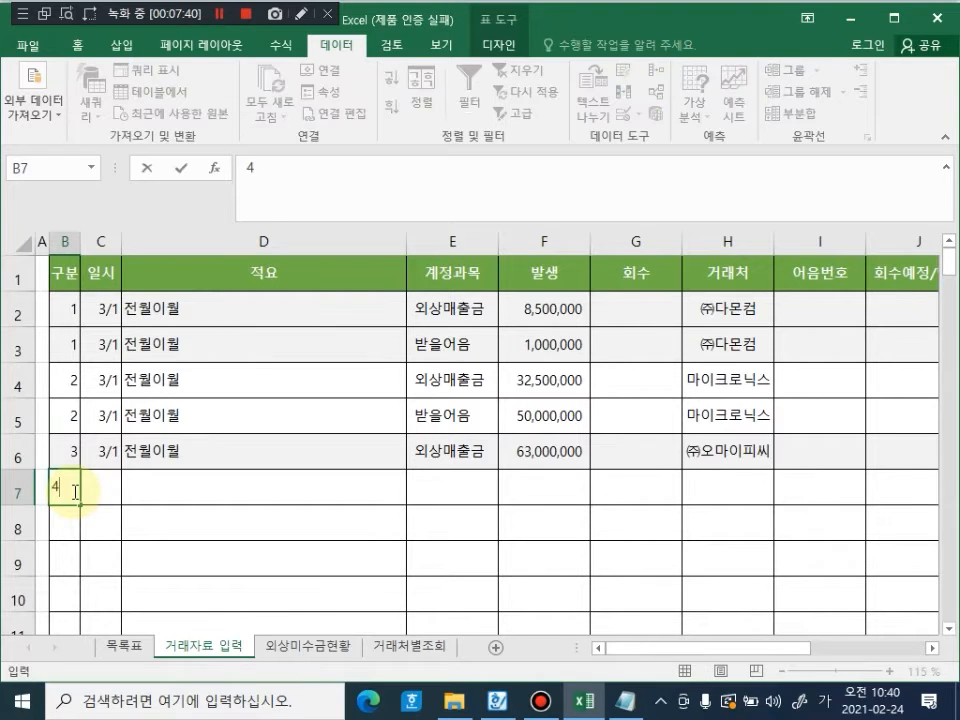
key(Tab)
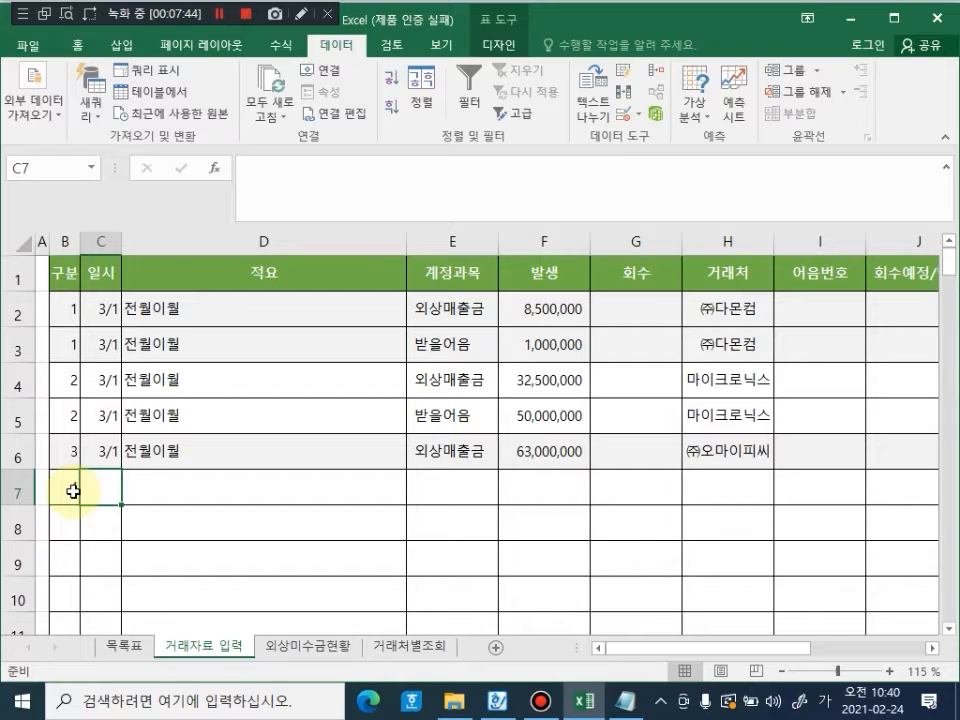
text(03/02)
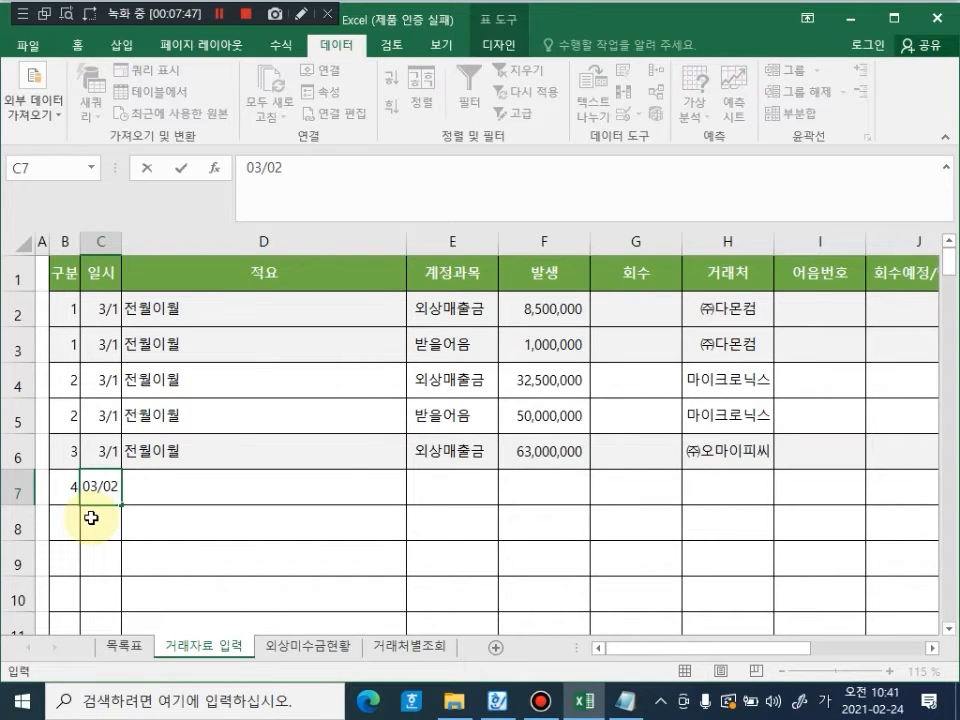
key(Tab)
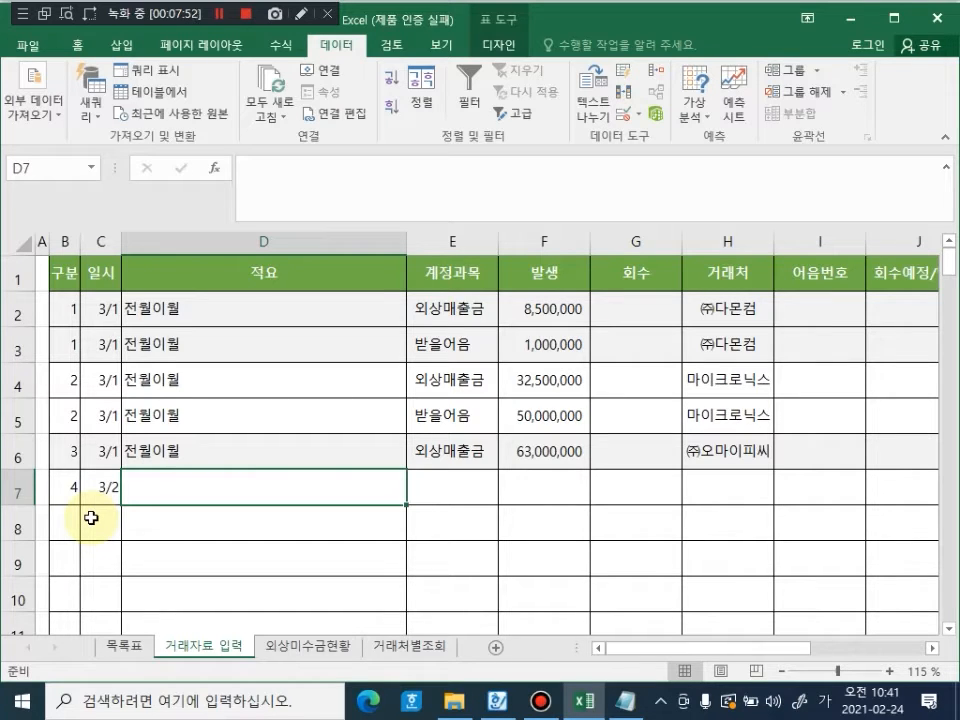
Step: Enter "상품판매 외상" as the 적요 in D7
text(상품판매 외사)
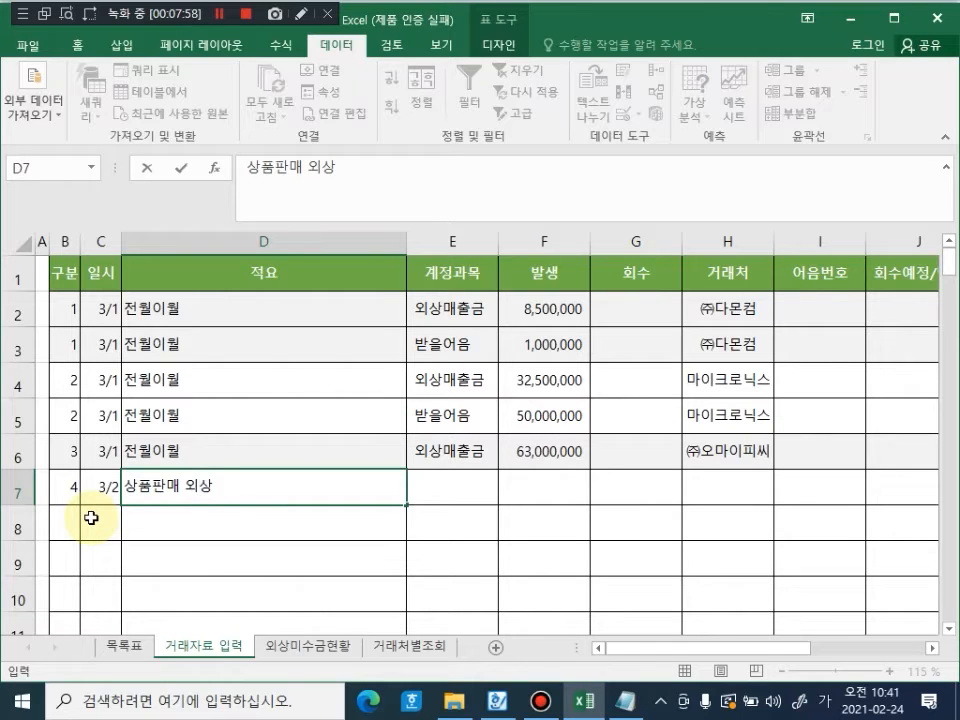
key(Tab)
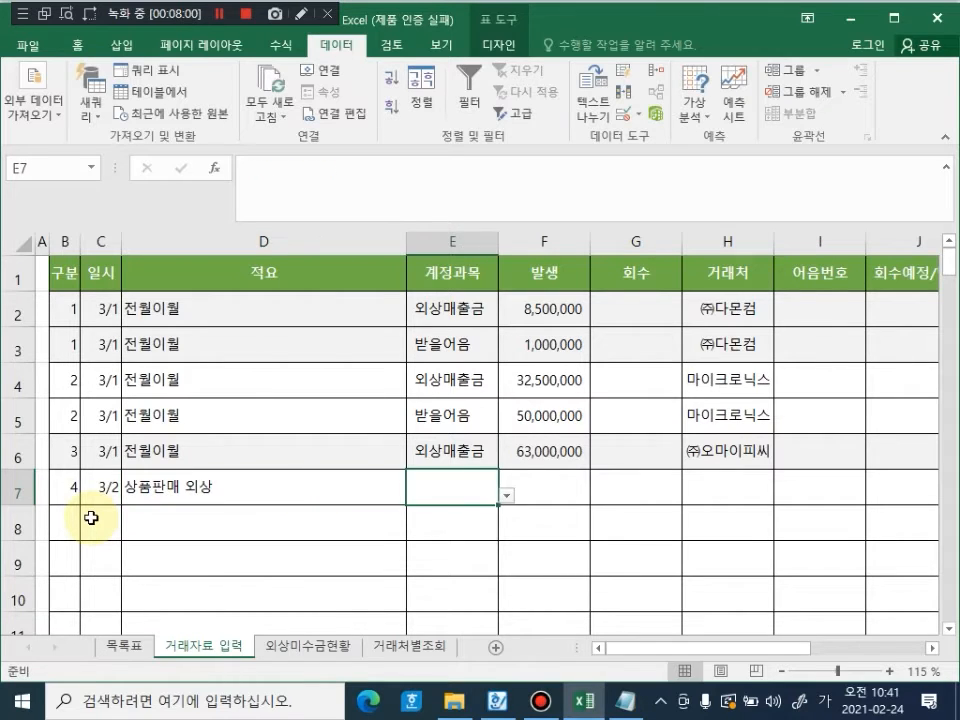
key(Left)
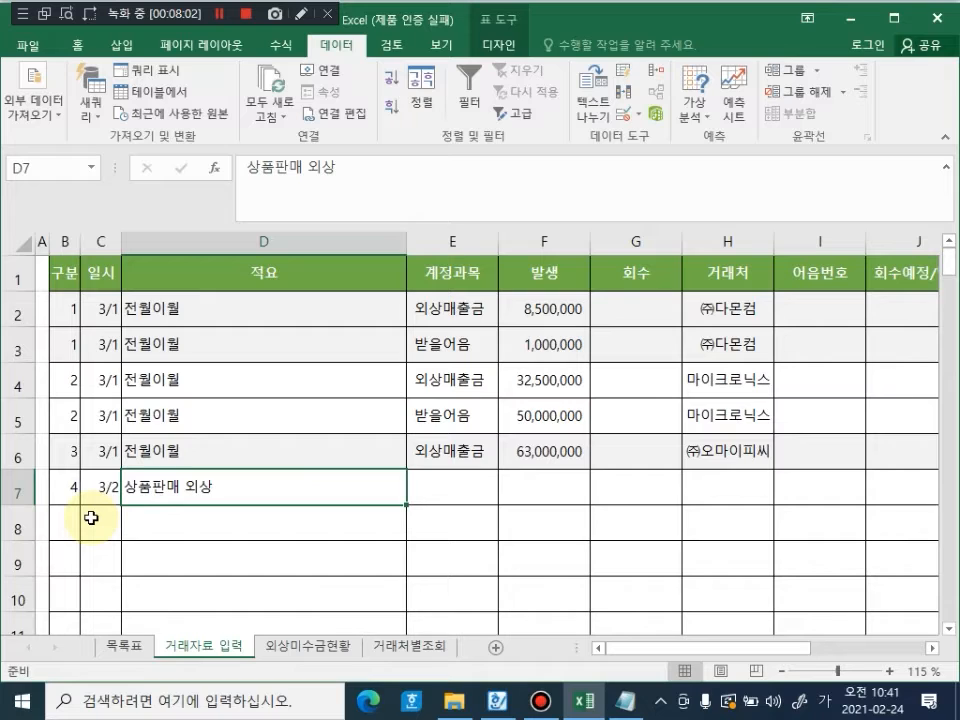
key(Right)
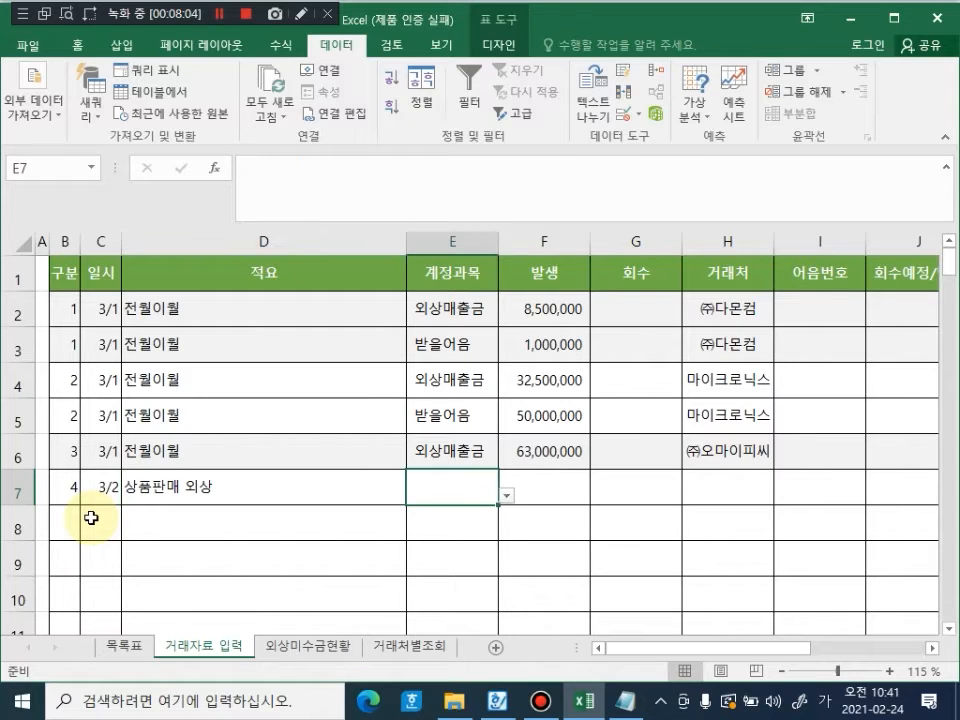
Step: Enter 외상매출금 as the 계정과목 of the 3/2 transaction in E7
text(외)
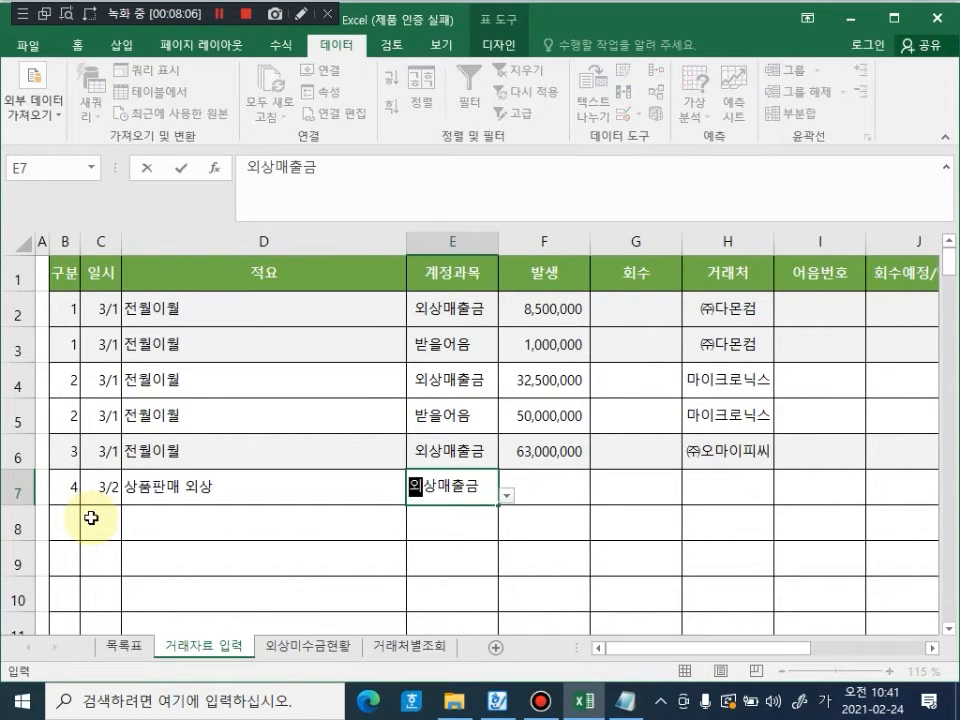
key(BackSpace)
key(BackSpace)
text(쇠)
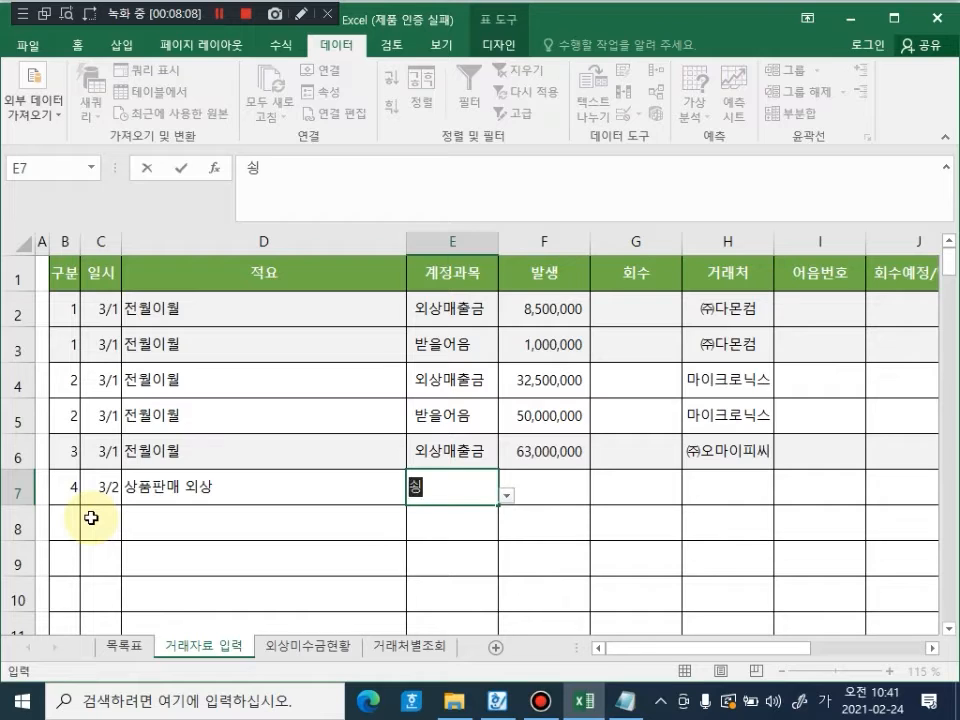
Step: Enter 외상매출금 as the account title and 3500000 as the 발생 amount for the 3/2 transaction in row 7
key(BackSpace)
text(상매출금)
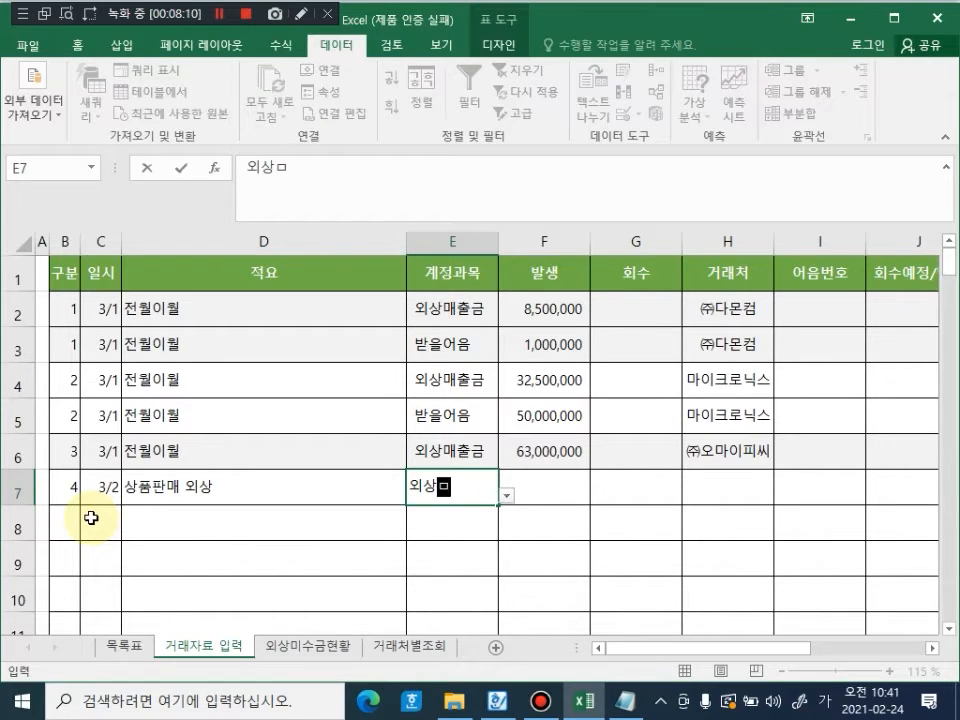
key(Tab)
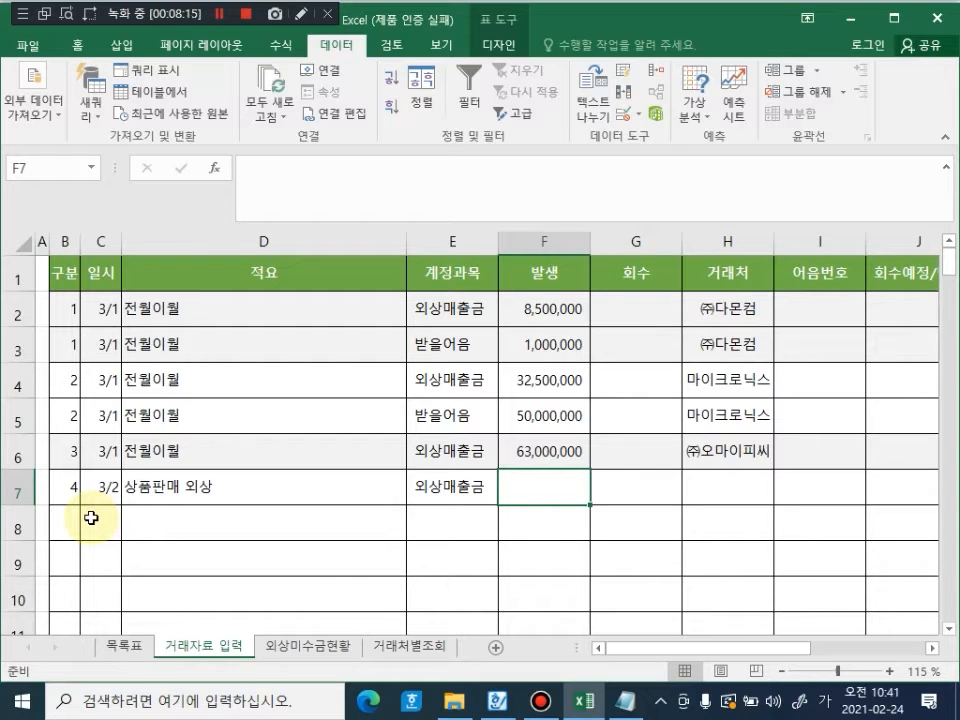
text(3500000)
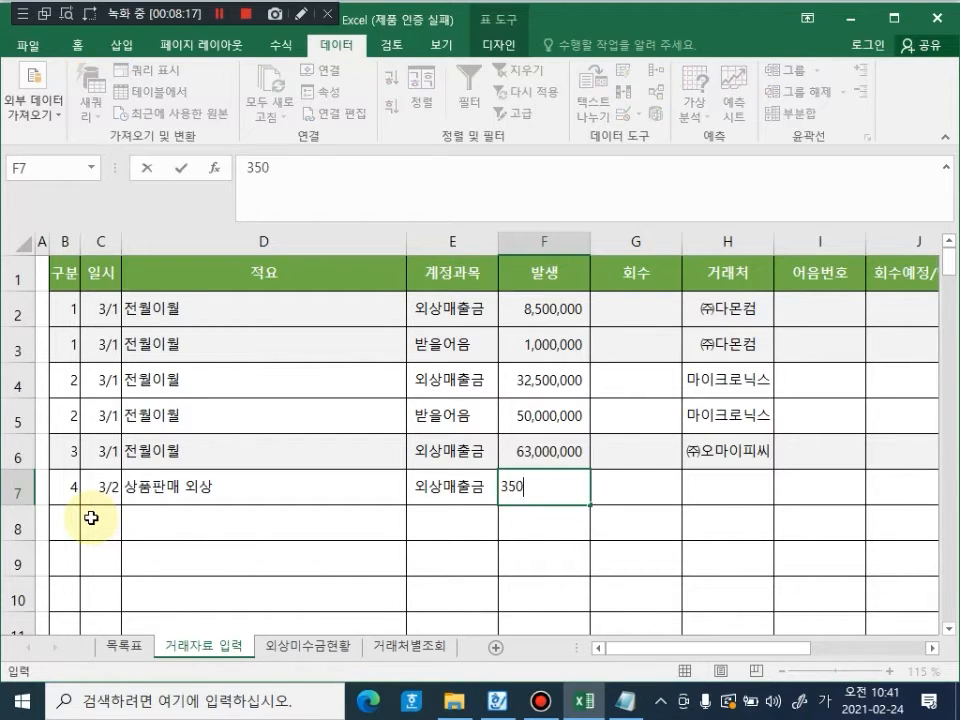
key(ctrl+Return)
Step: Choose ㈜다몬컴 as the 거래처 for the 3/2 transaction in row 7
key(Tab)
key(Tab)
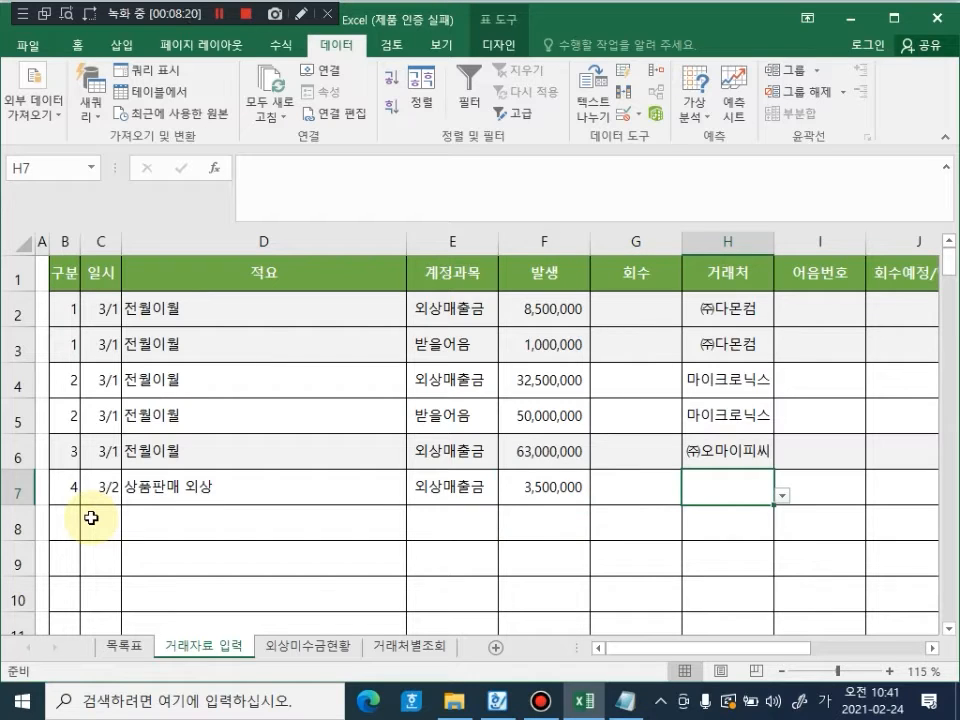
click(783, 495)
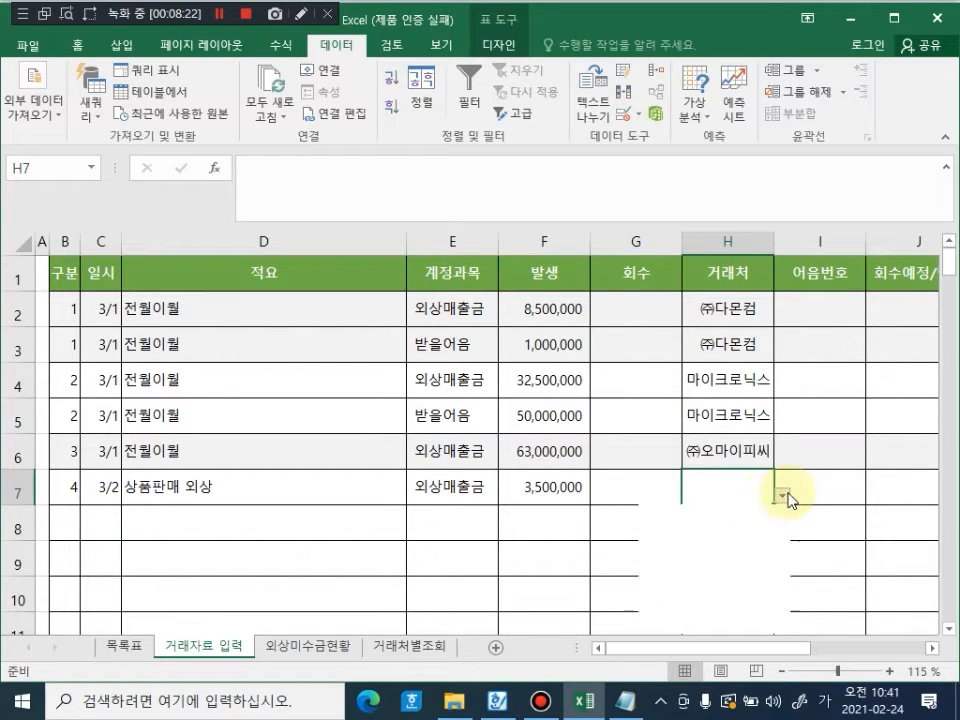
click(699, 513)
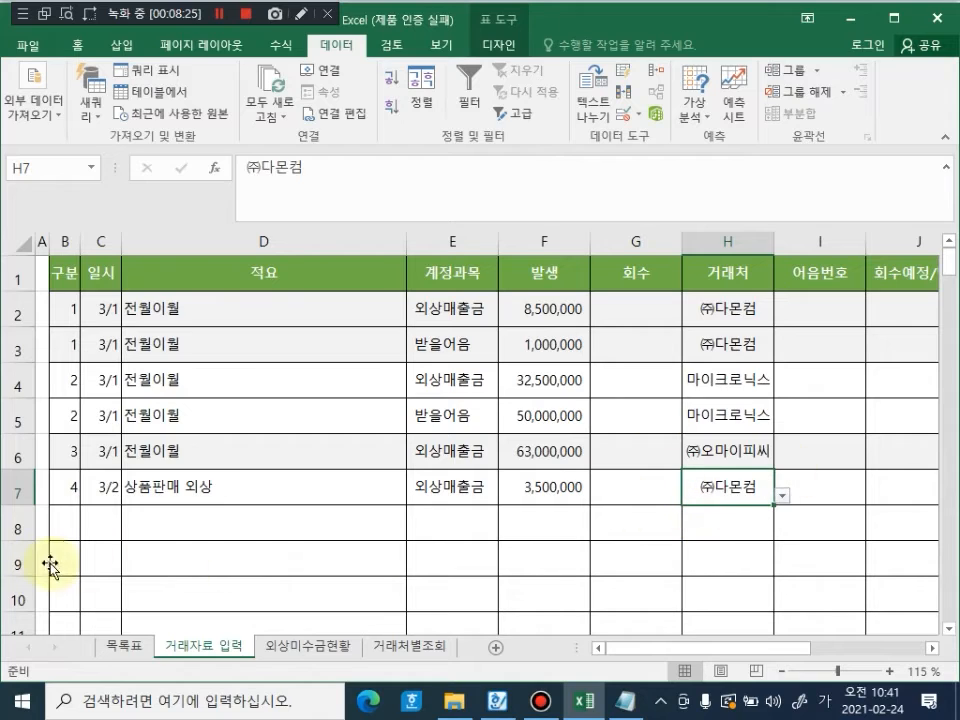
Step: Begin a new transaction in row 8 with 구분 5 and the date 03/05
click(62, 530)
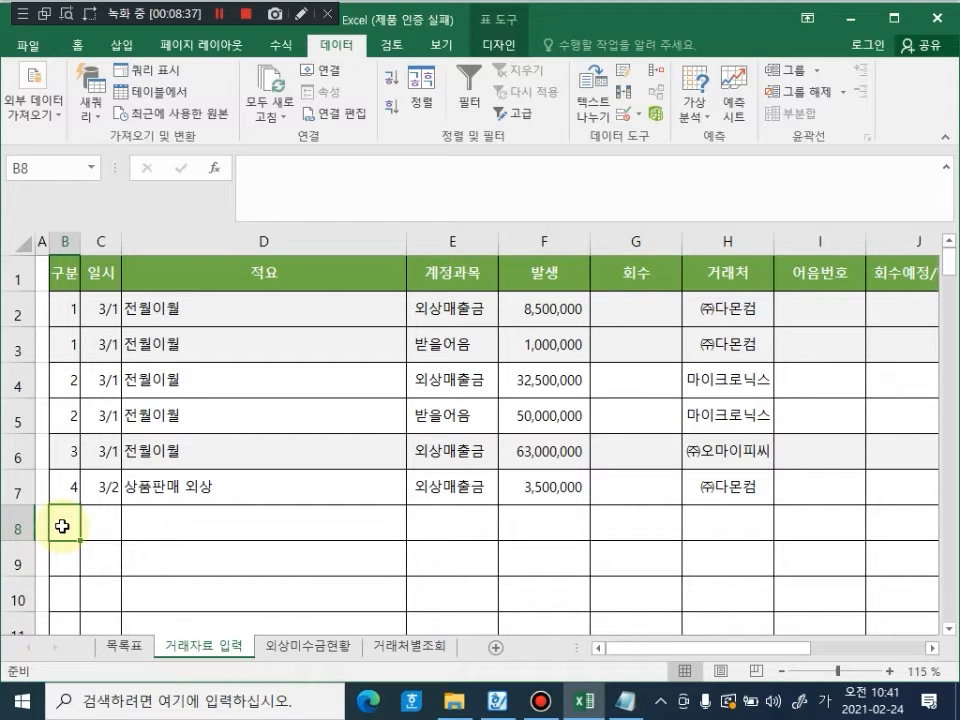
text(5)
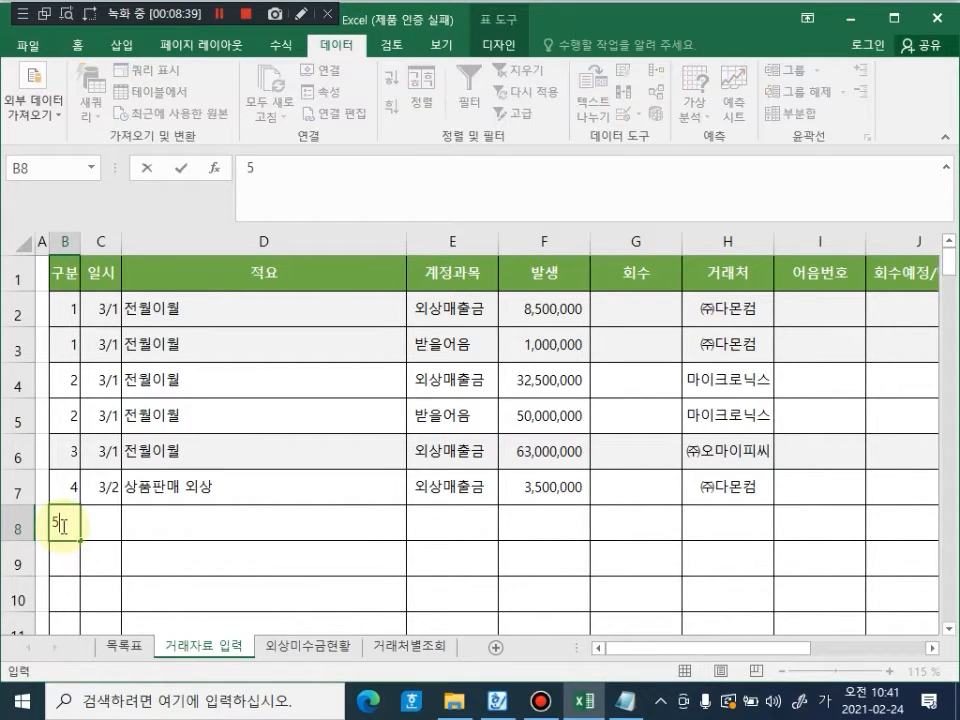
key(Tab)
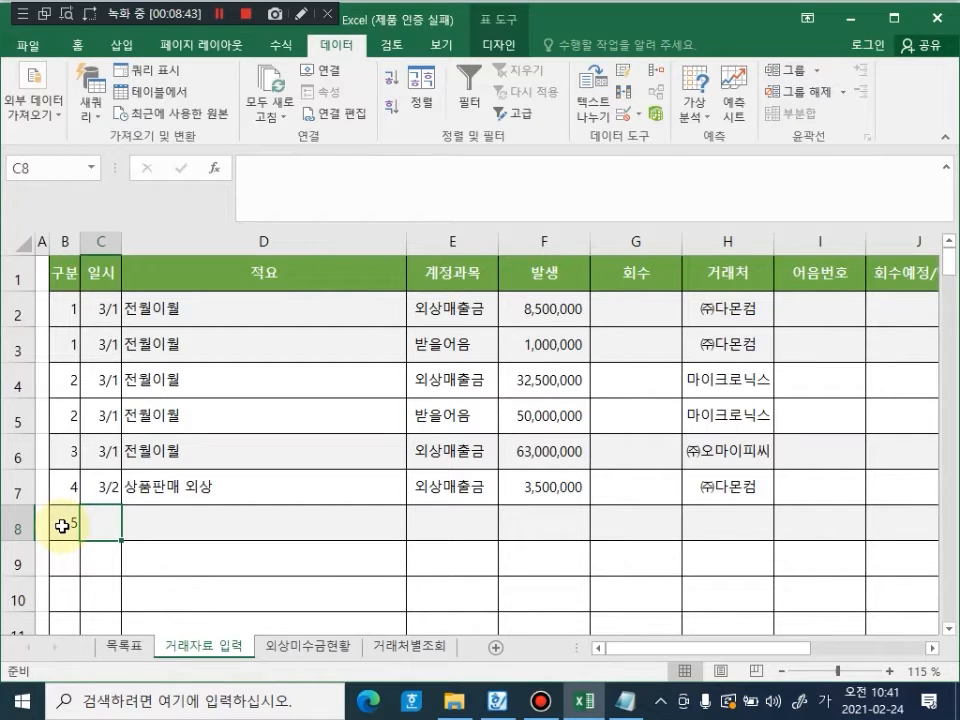
text(03/05)
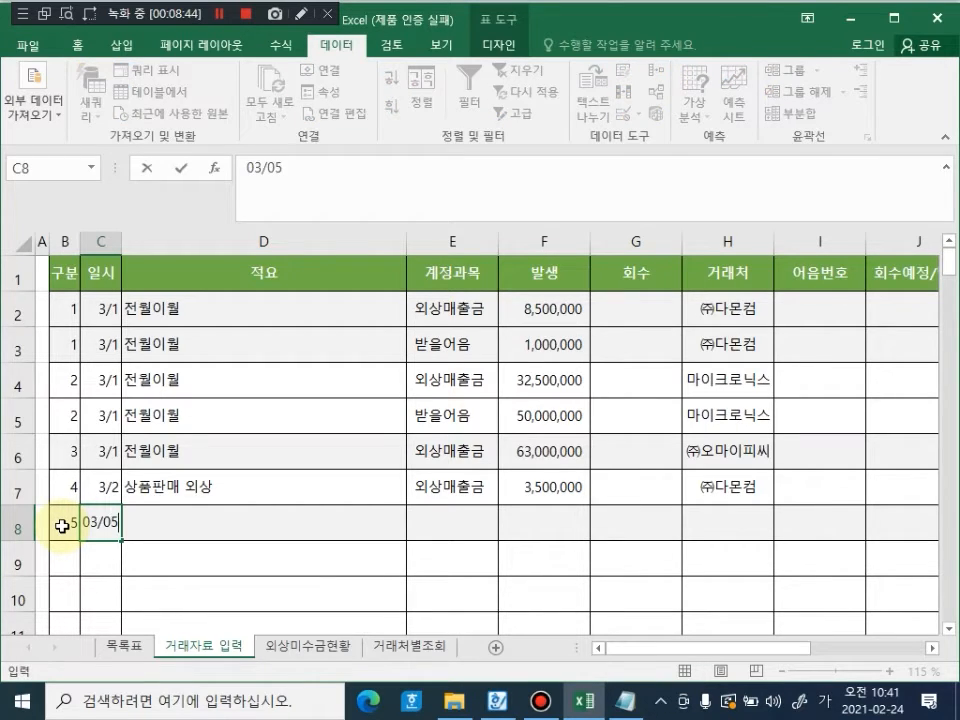
key(Tab)
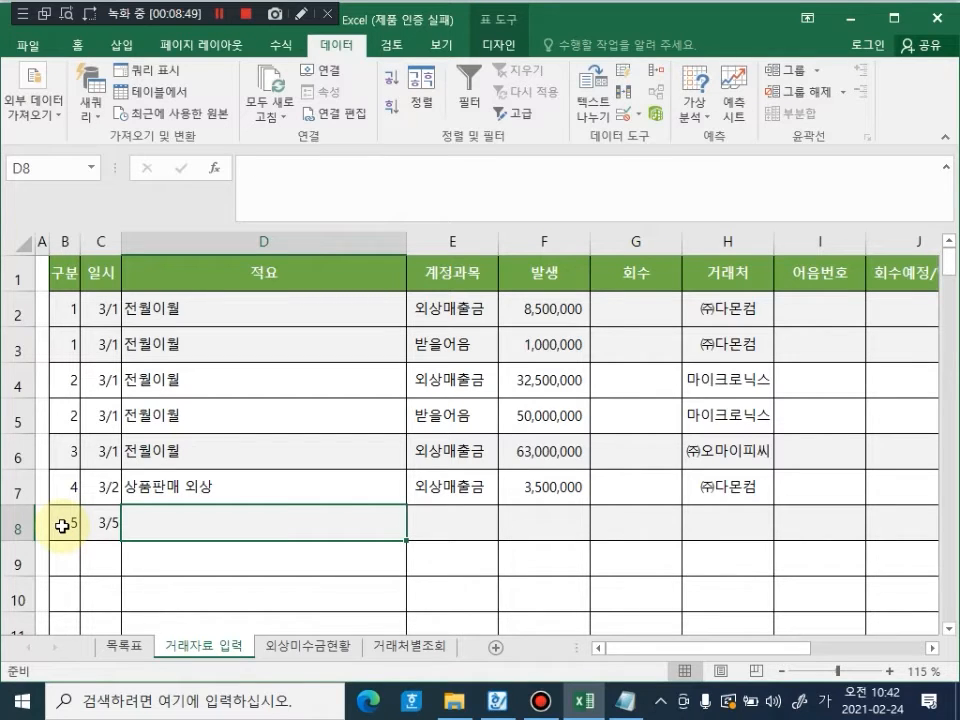
Step: Give the row 8 transaction the description 외상대금현금회수 and the account title 외상매출금
text(외상)
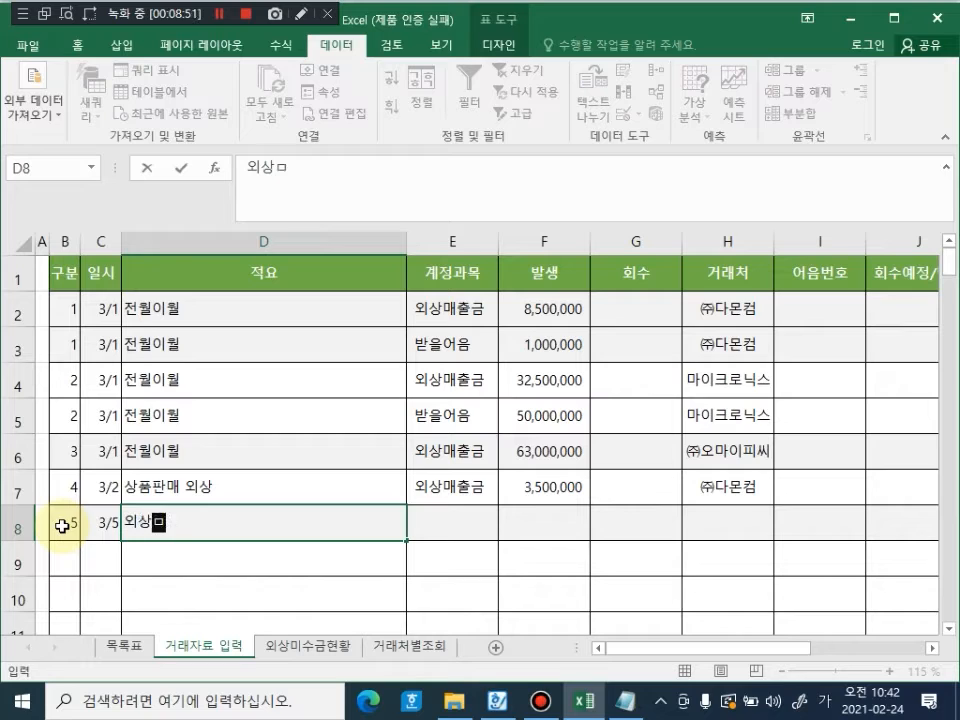
text(대금현금회수)
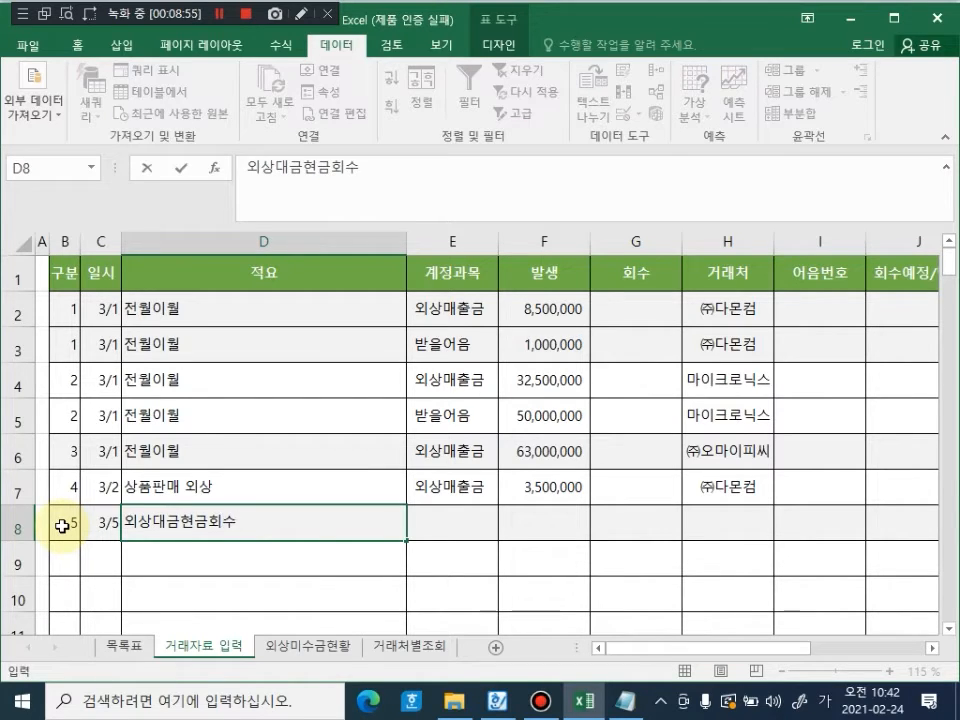
key(Tab)
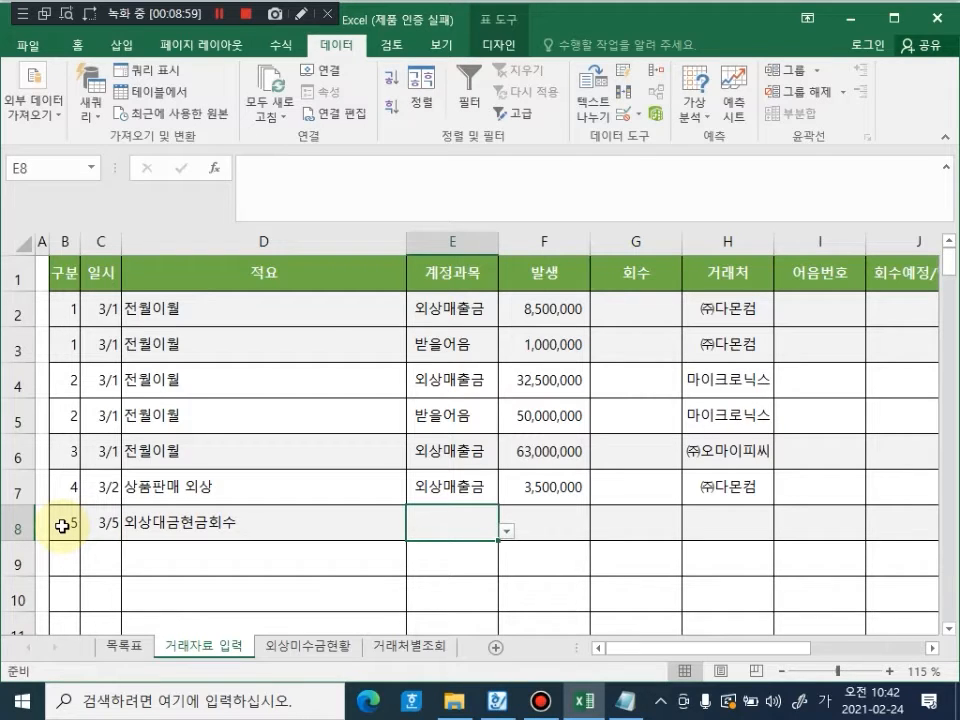
text(외상매춝)
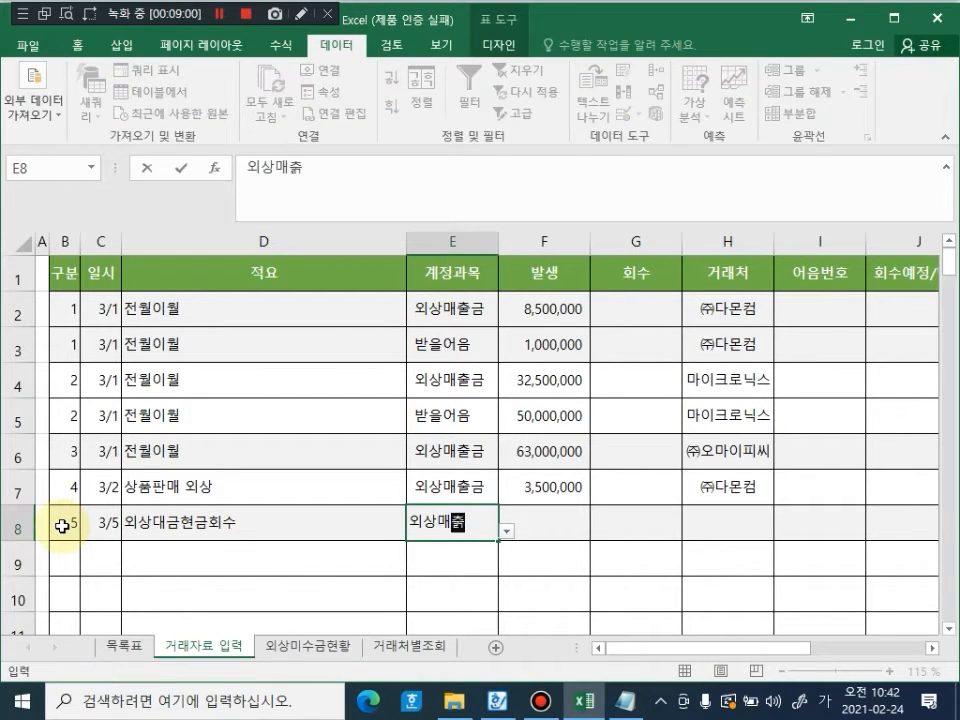
text(금)
key(Tab)
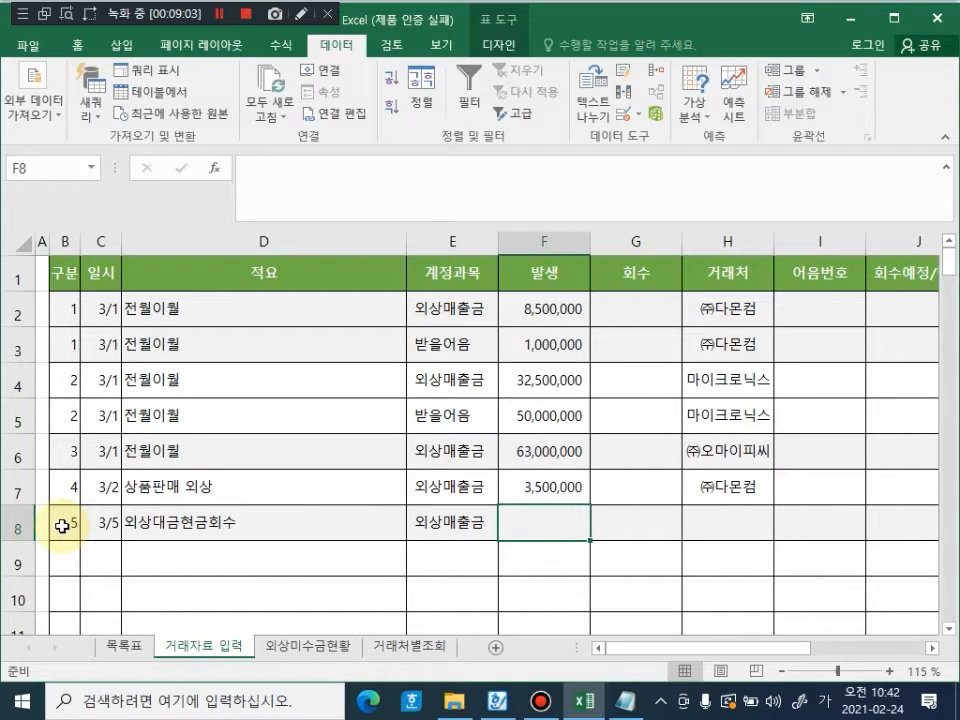
key(Tab)
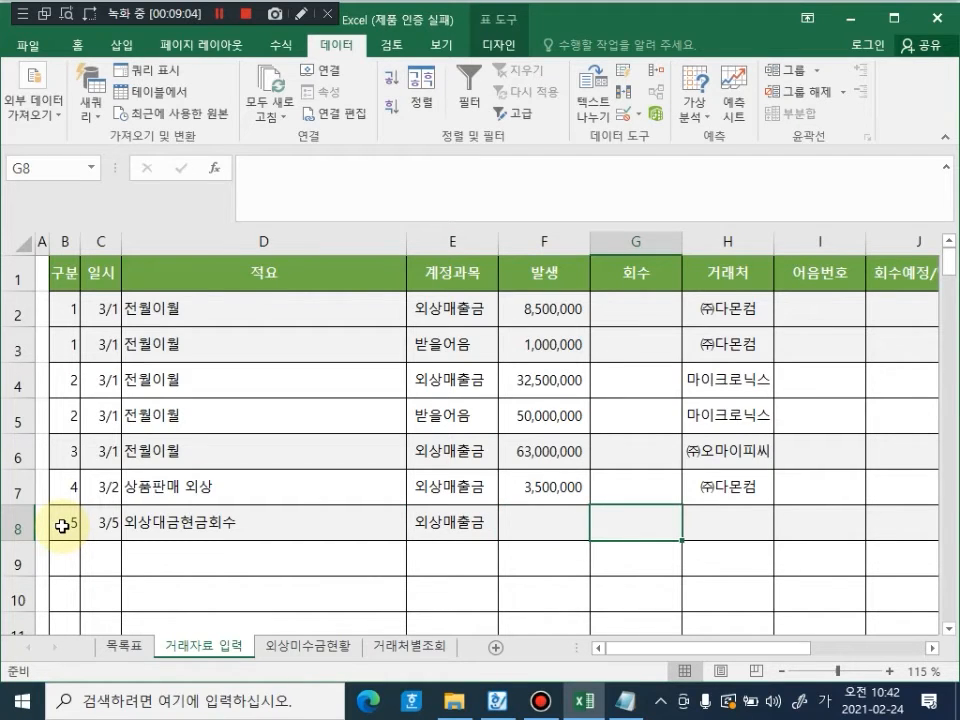
Step: Compare the 발생 and 회수 columns to see where the collected amount of row 8 belongs
key(Up)
key(Up)
key(Up)
key(Up)
key(Up)
key(Up)
key(Up)
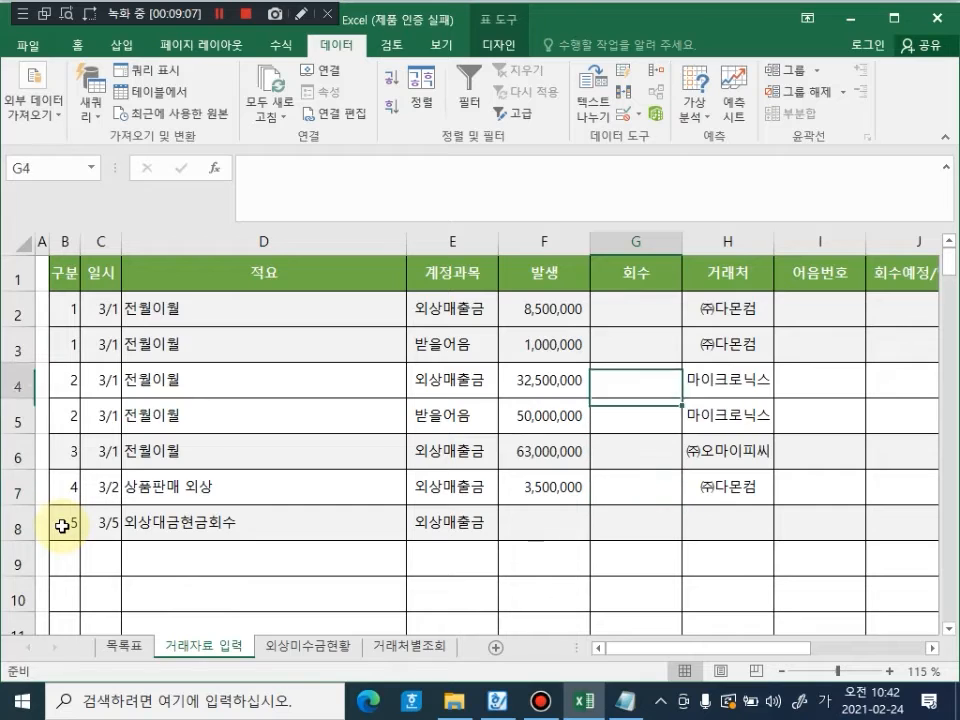
key(Left)
key(Right)
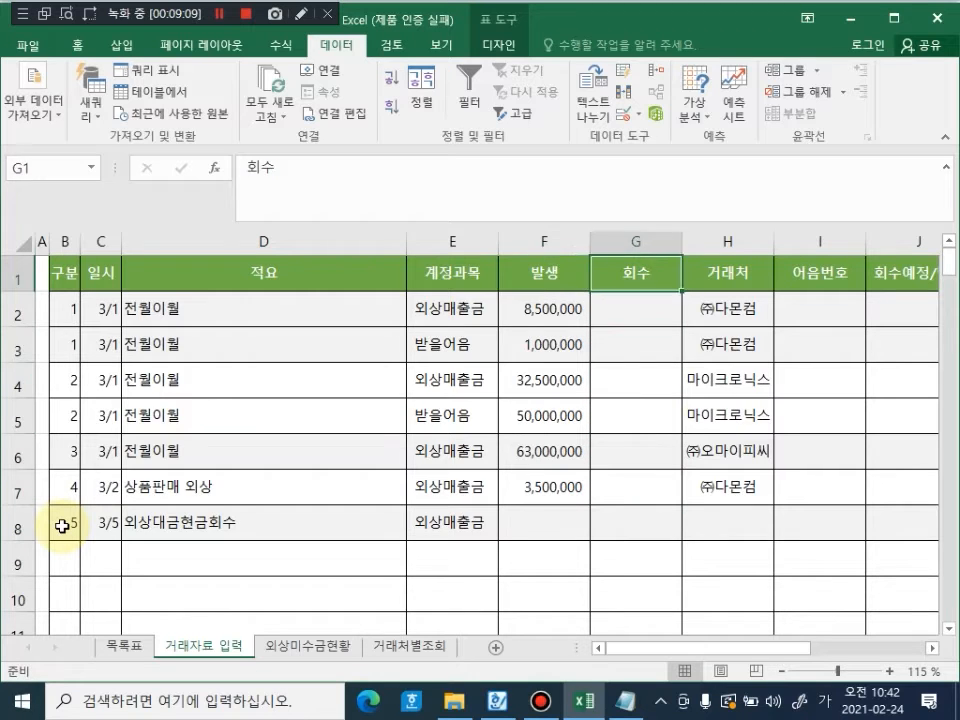
key(Left)
key(Right)
key(Left)
key(Right)
key(Left)
key(Right)
key(Left)
key(Right)
key(Down)
key(Down)
key(Down)
key(Down)
key(Down)
key(Down)
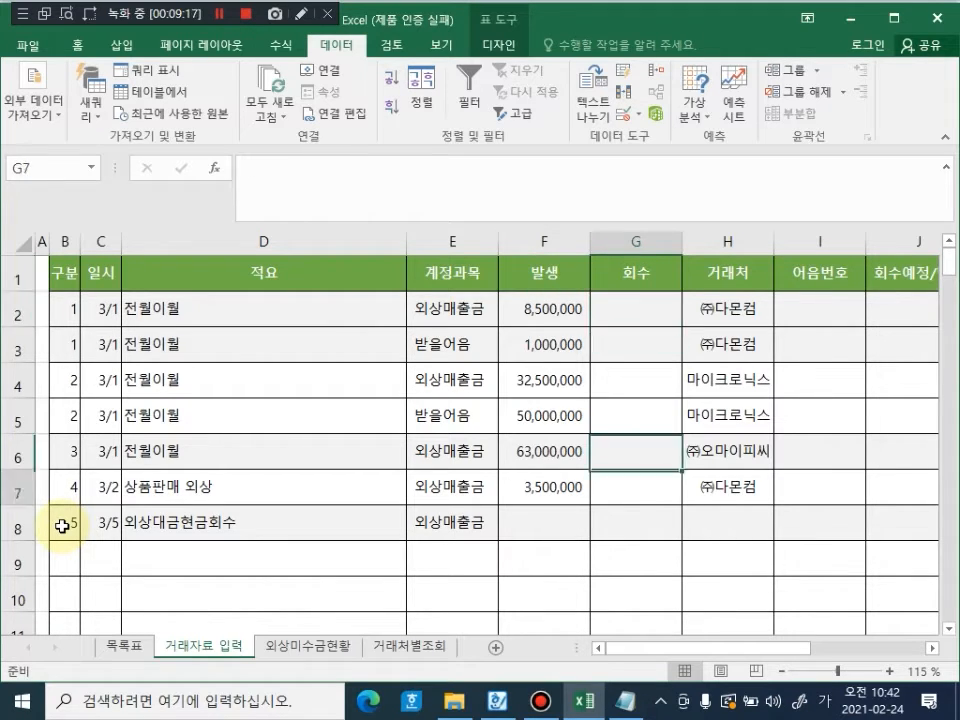
key(Down)
key(Down)
key(Down)
key(Down)
key(Up)
key(Up)
key(Up)
key(Left)
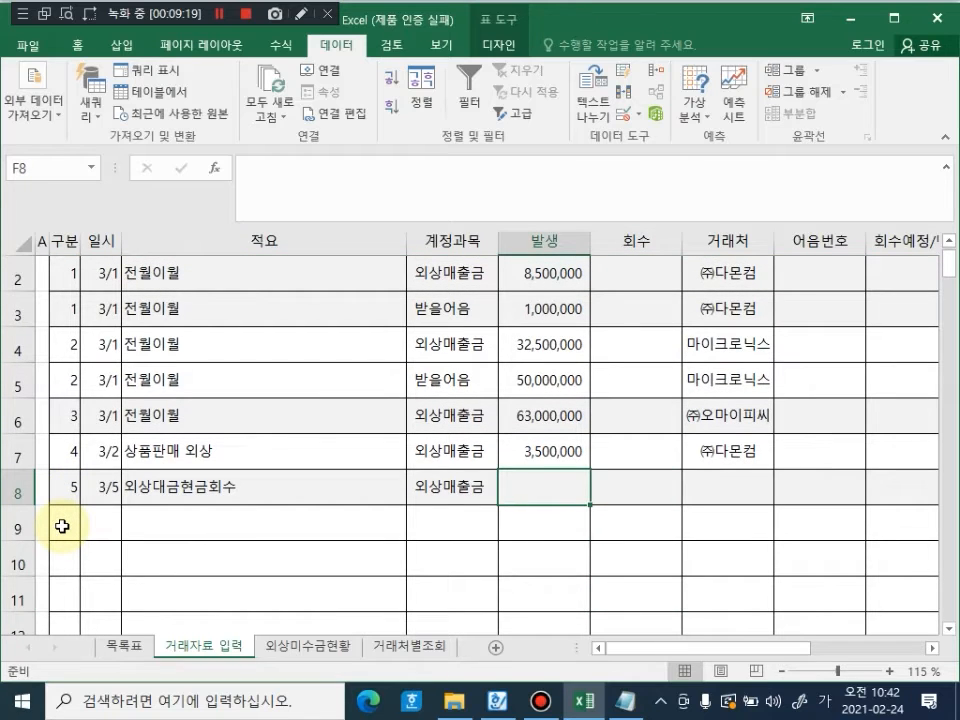
Step: Enter 365000 as the 회수 amount of row 8 and choose ㈜다몬컴 as its 거래처
key(Right)
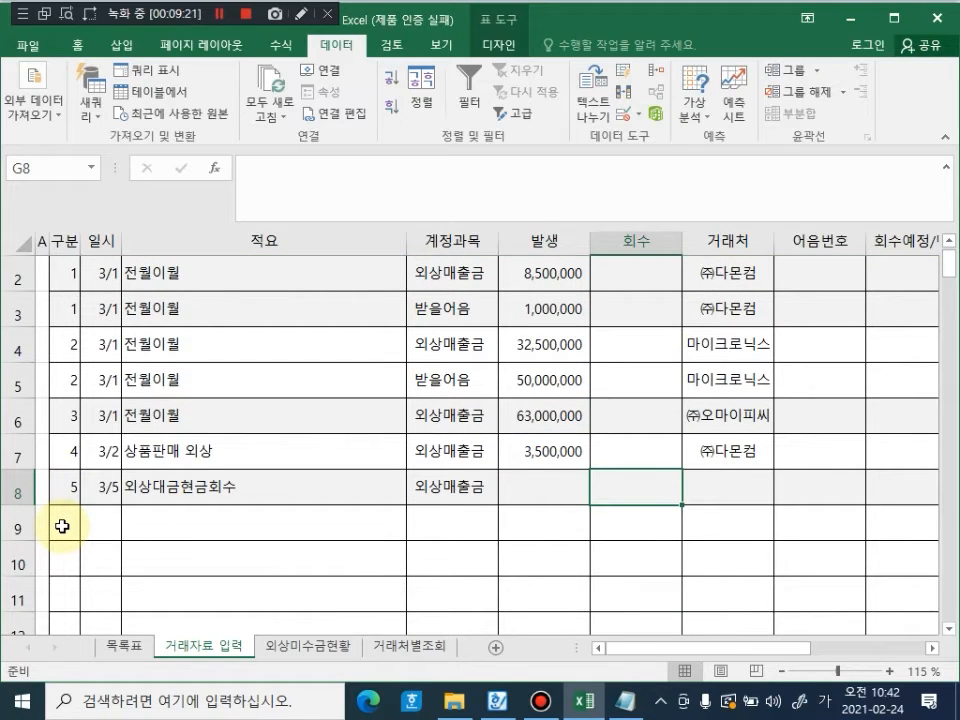
text(365000)
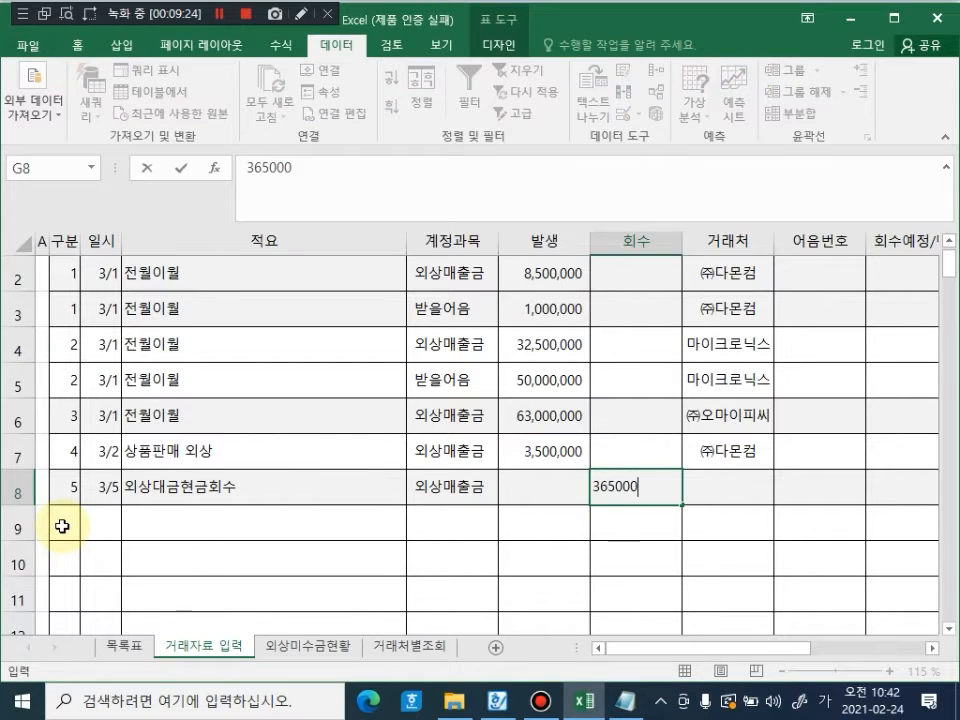
key(Tab)
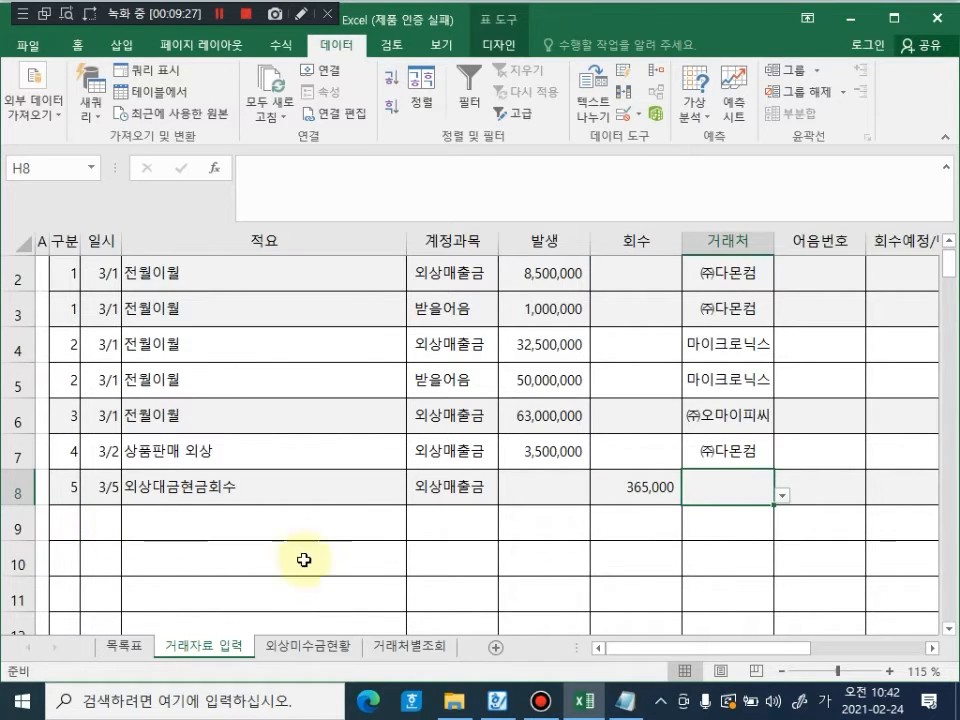
click(782, 497)
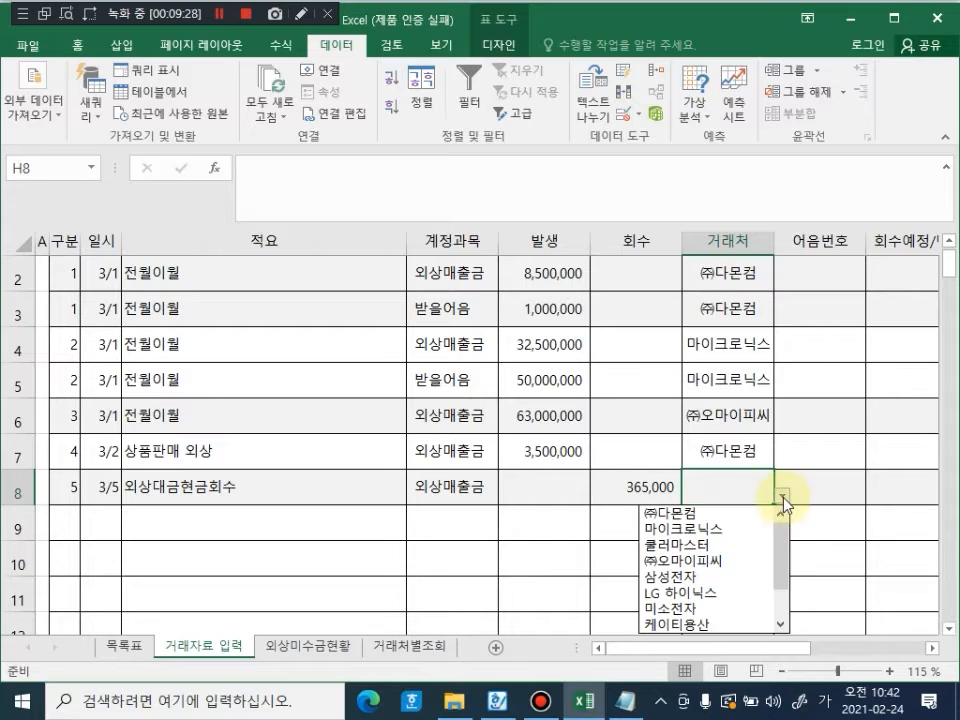
click(700, 512)
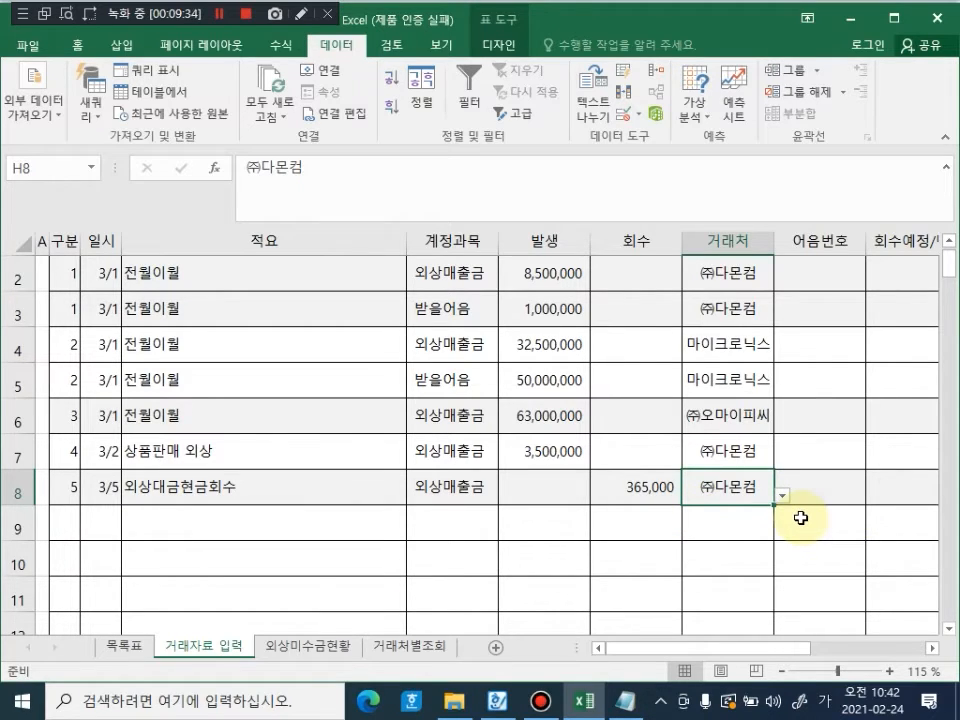
Step: Begin a new transaction in row 9 with 구분 6 and the date 03/06
key(Down)
key(Down)
key(Down)
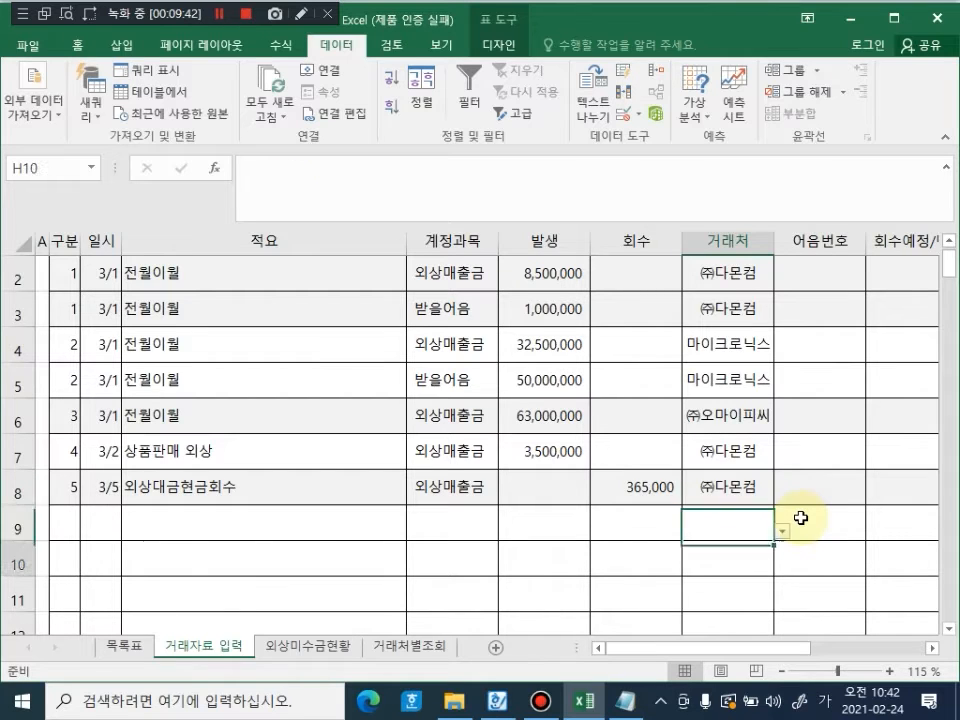
key(Up)
key(Up)
key(Left)
key(Left)
key(Left)
key(Left)
key(Left)
key(Left)
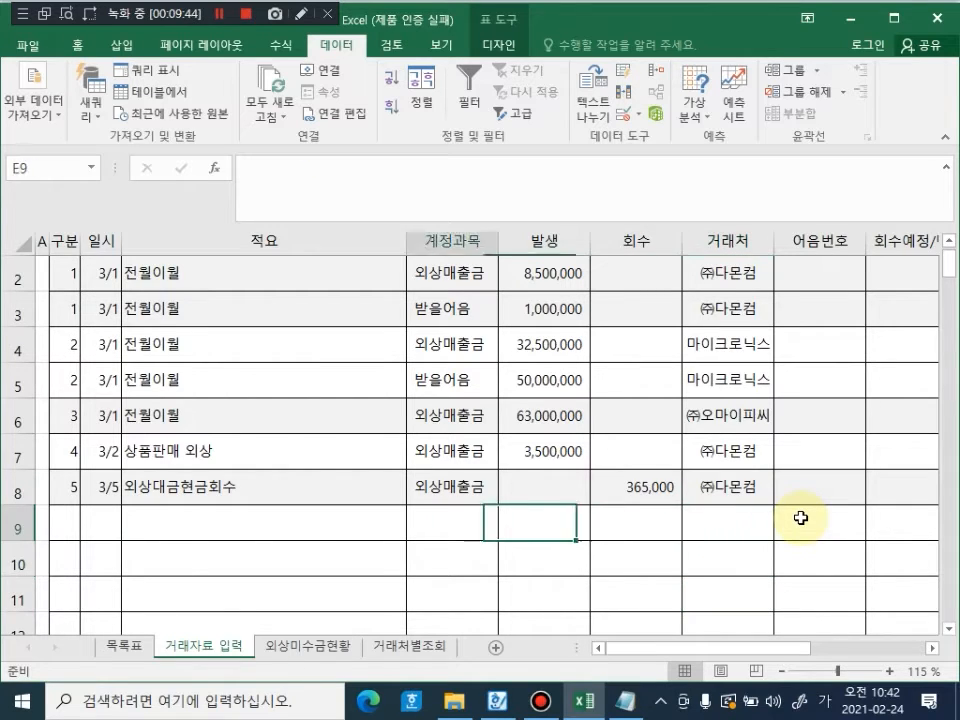
text(6)
key(Tab)
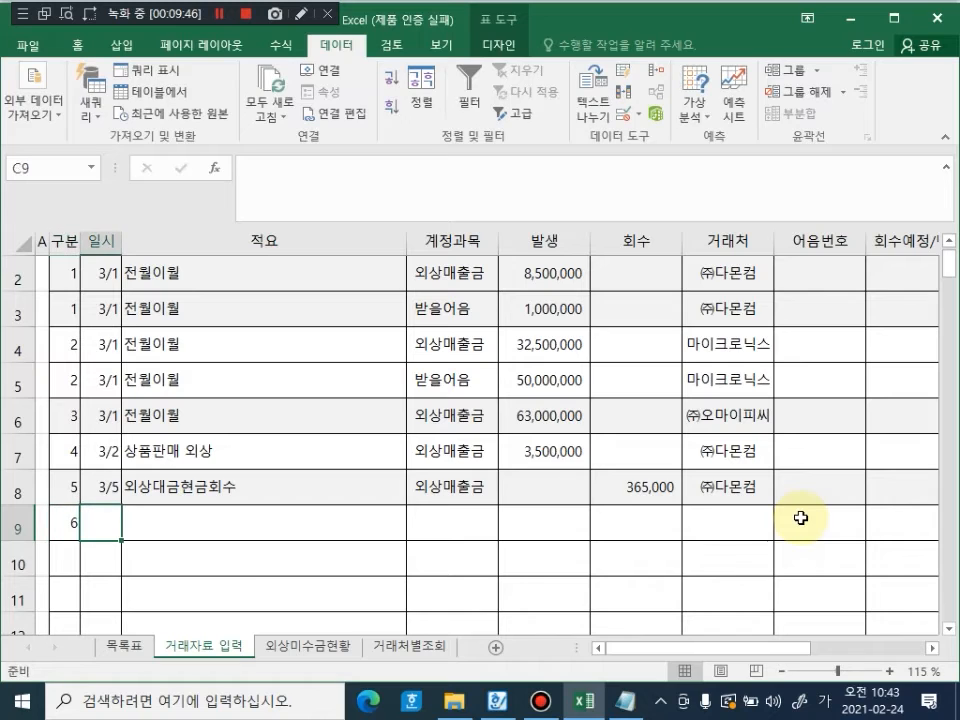
text(03/06)
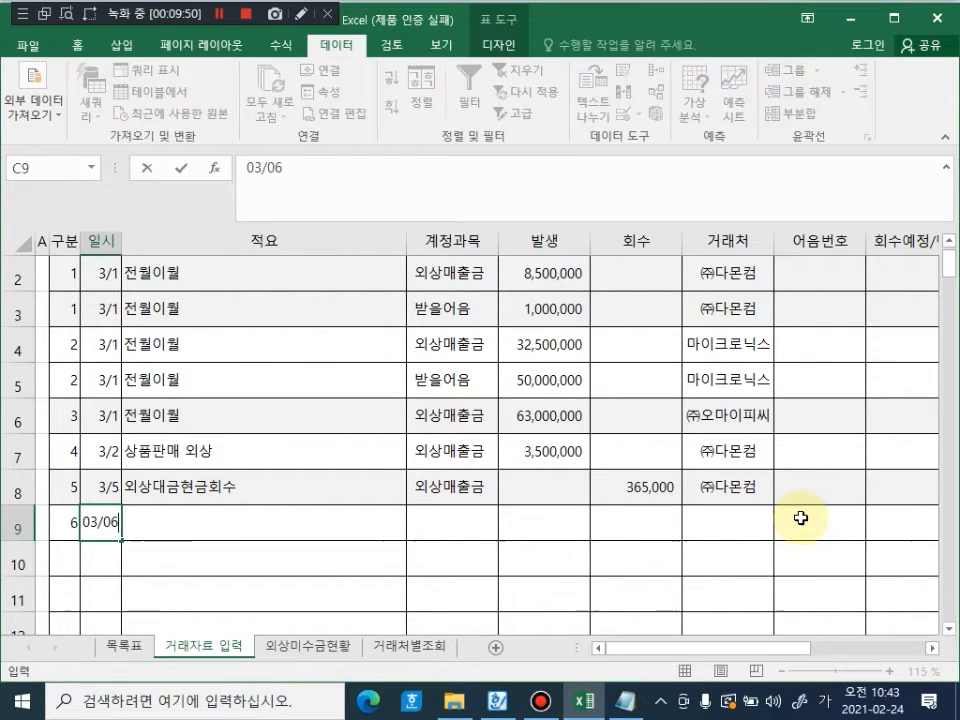
key(Tab)
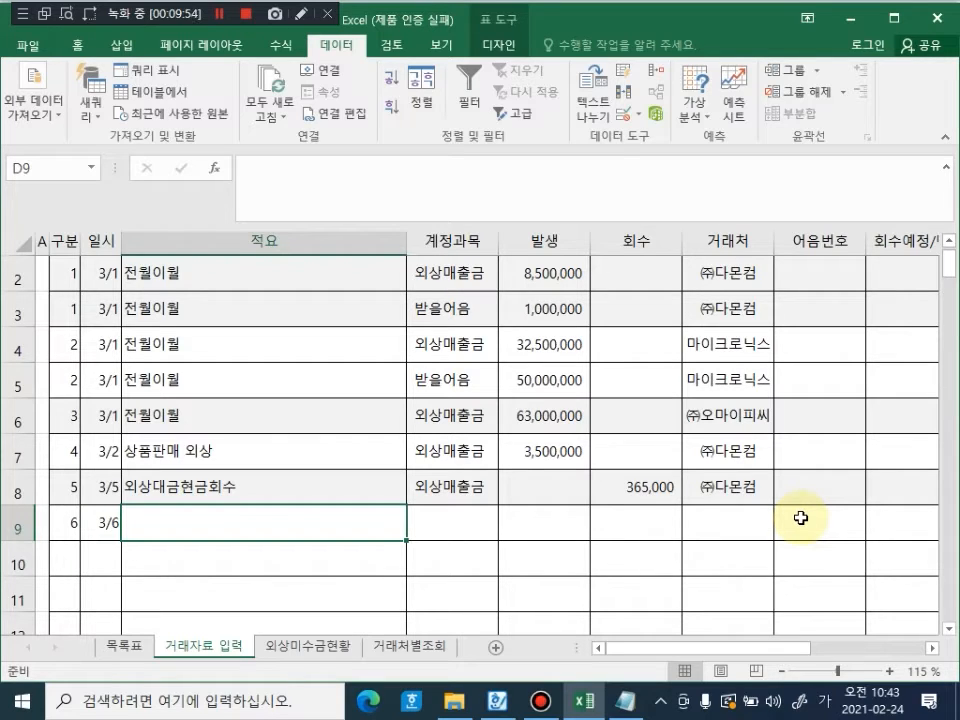
Step: Enter 상품판매 약속어음수취 as the description of the row 9 transaction
text(상품판)
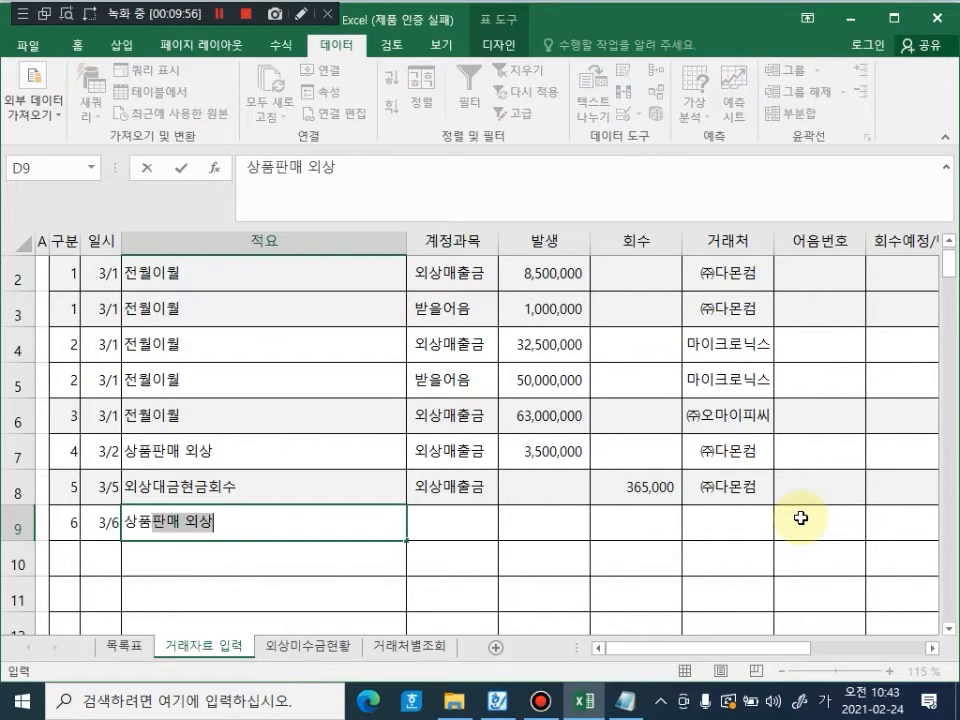
text(매 약속)
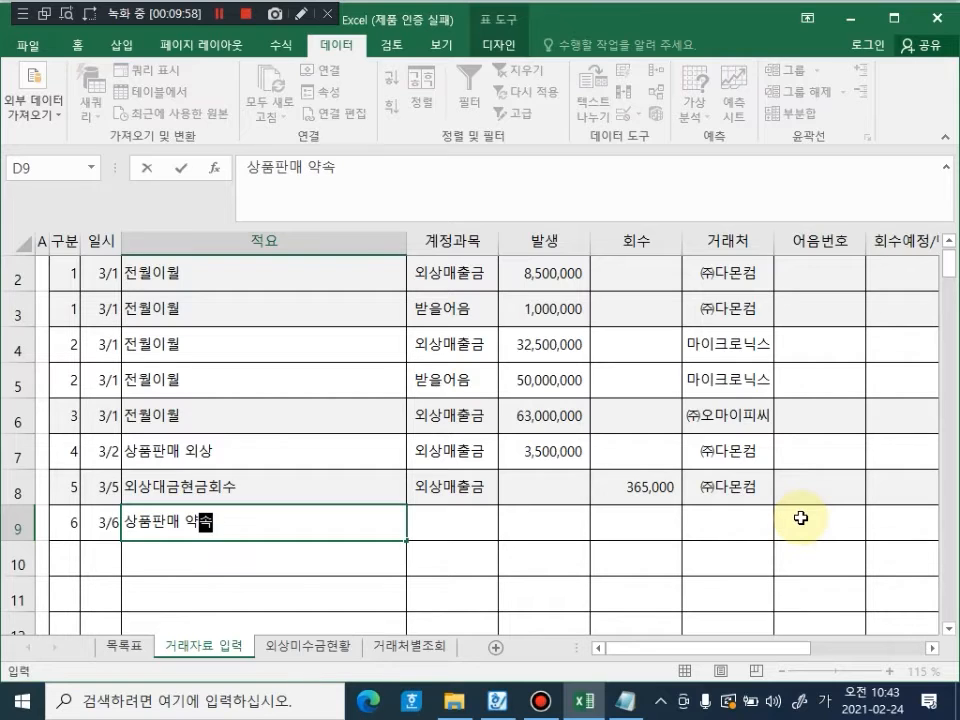
text(어음수취)
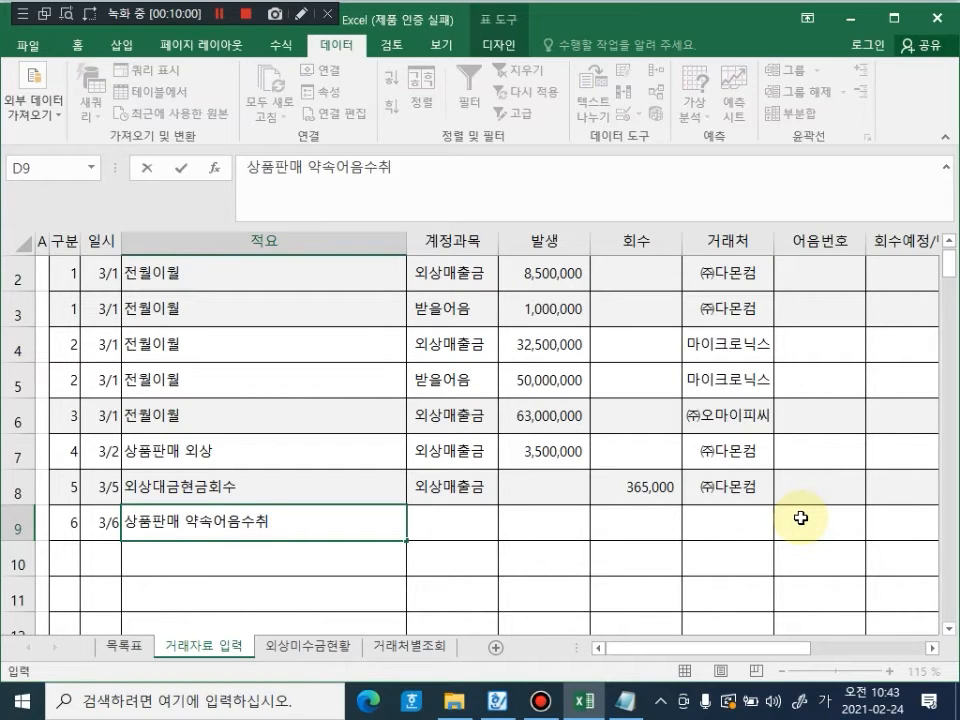
key(Tab)
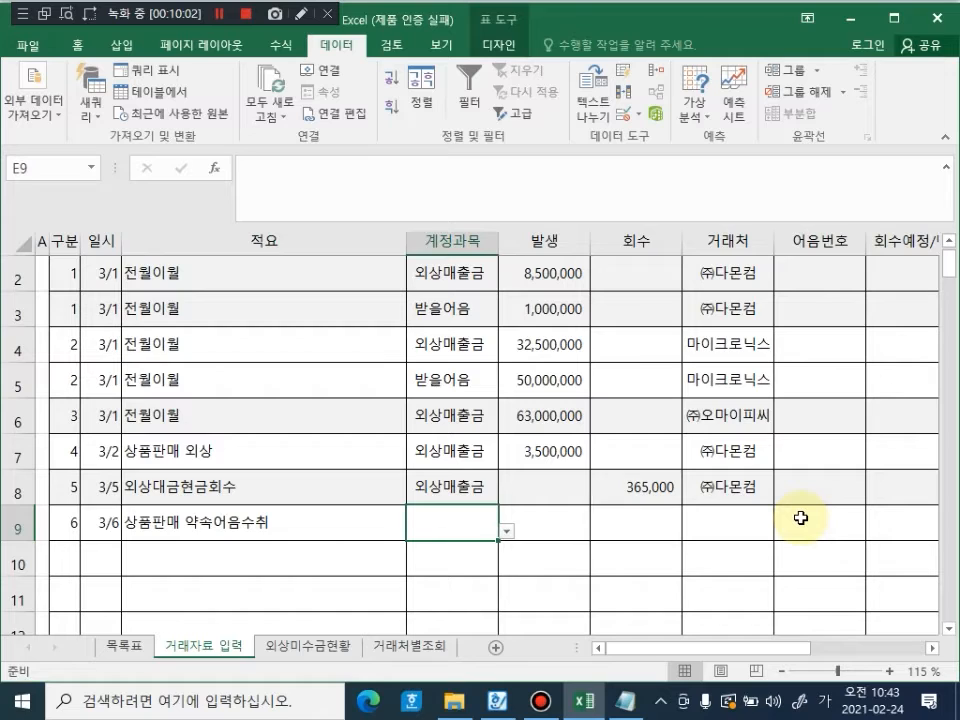
Step: Set the 계정과목 of row 9 to 받을어음 and enter 3500000 as its 발생 amount
text(받을어으)
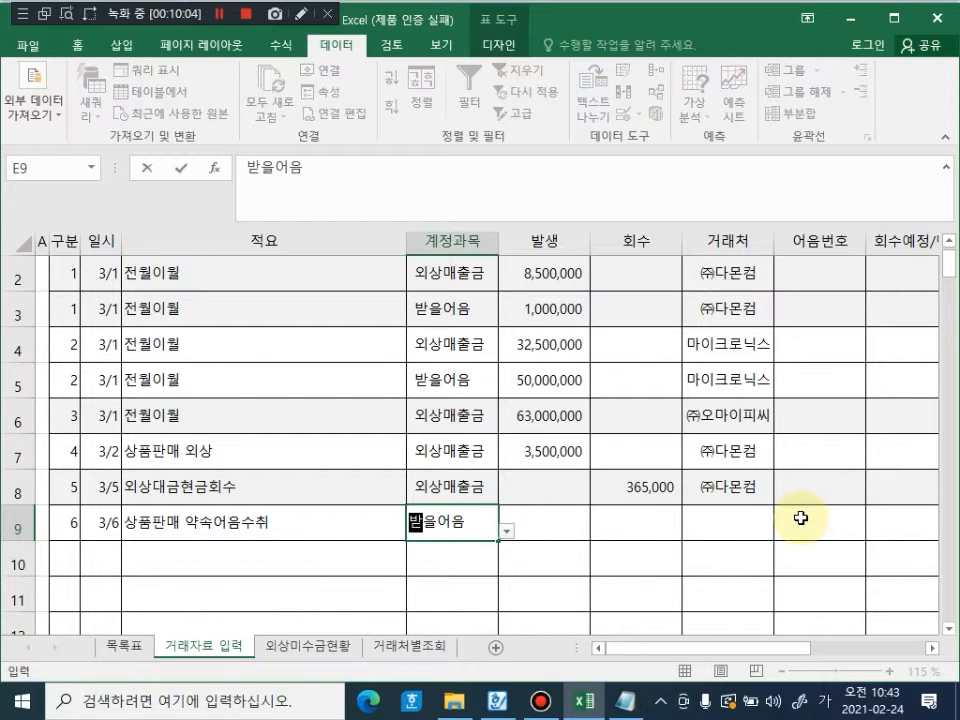
text(음)
key(Tab)
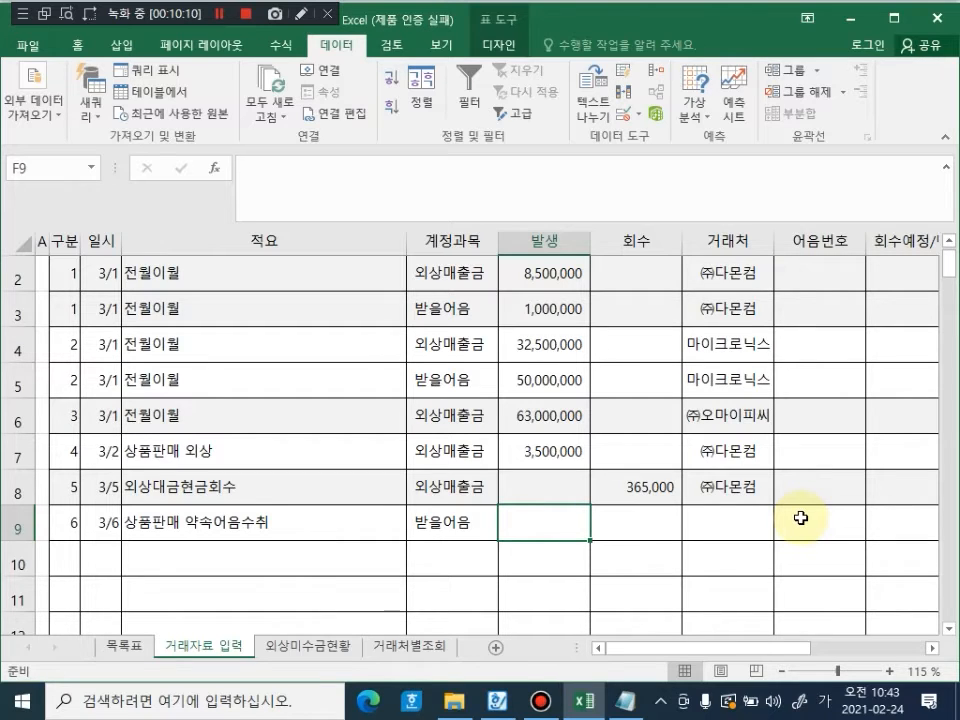
text(3,500,0)
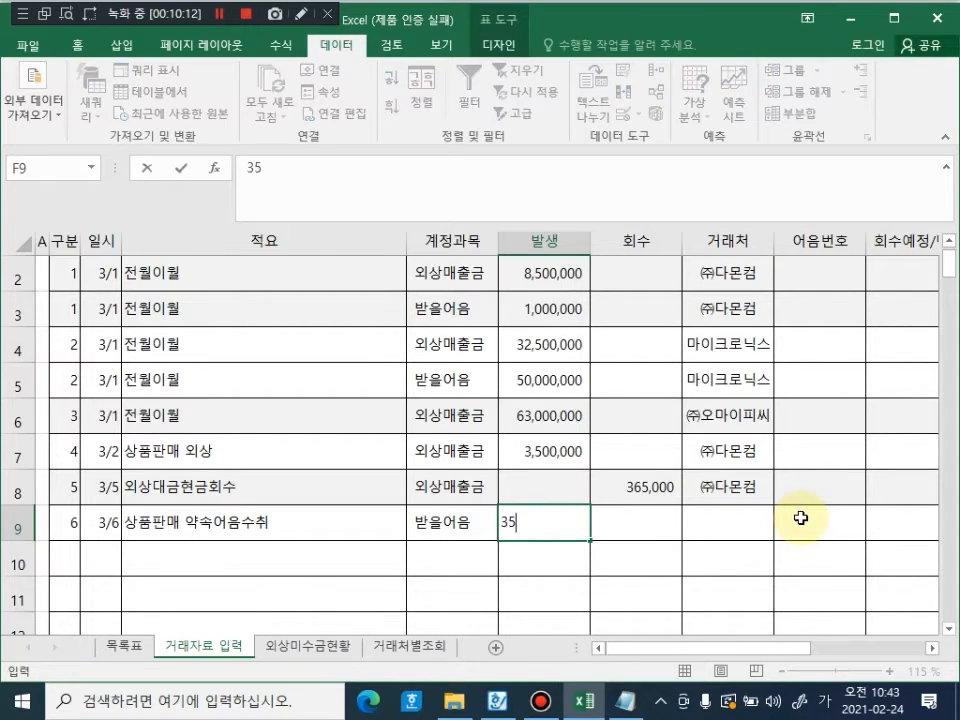
text(00000)
key(Return)
key(Up)
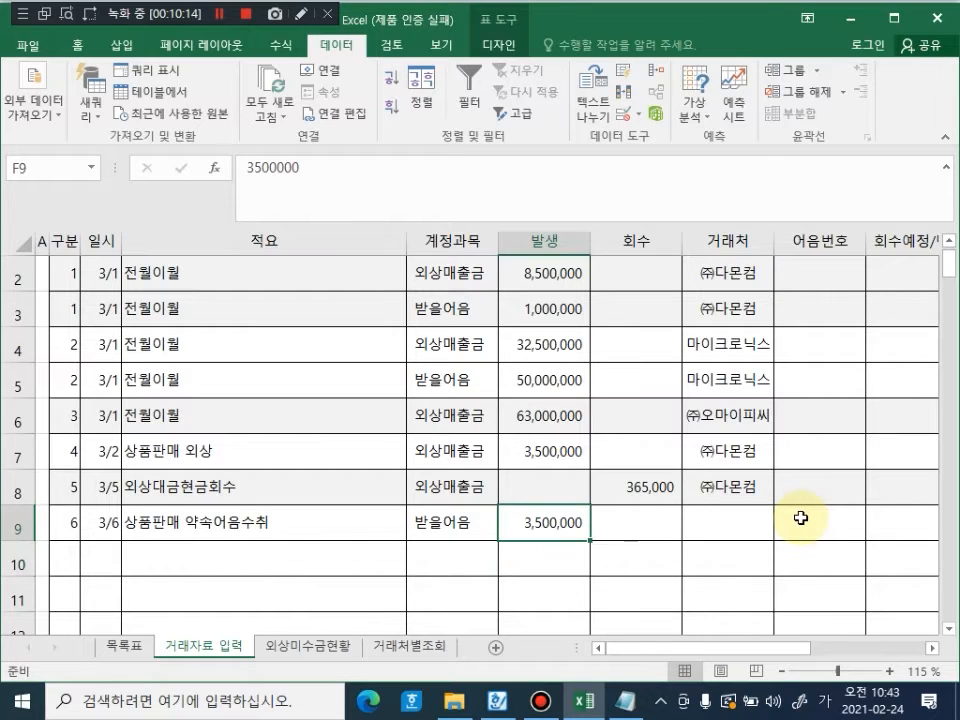
Step: Choose ㈜다몬컴 as the 거래처 of the row 9 transaction
key(Right)
key(Right)
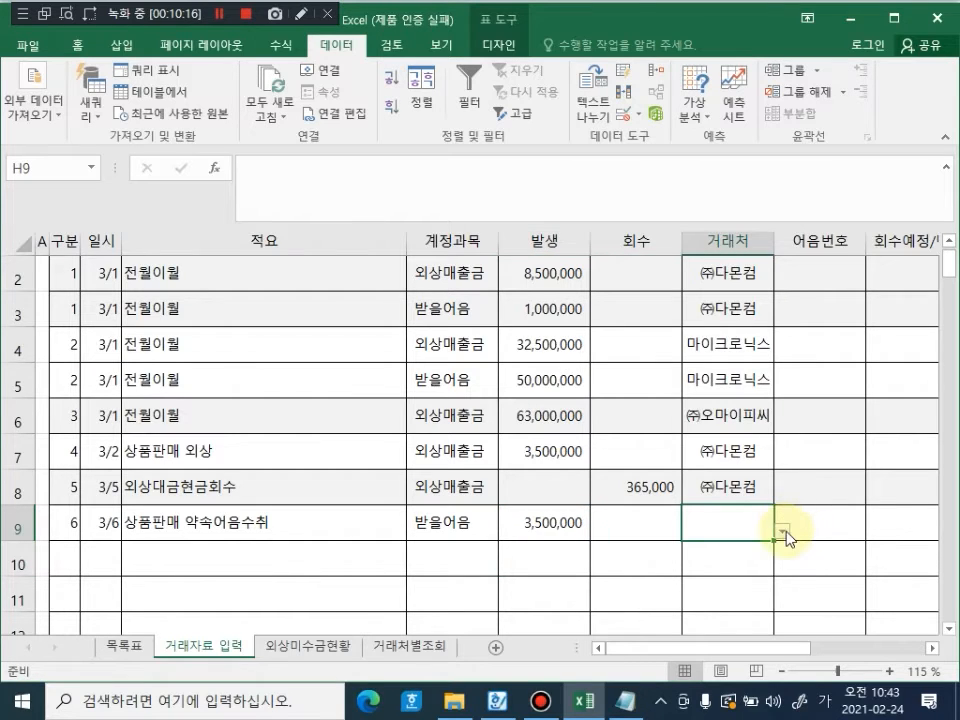
click(783, 535)
click(700, 549)
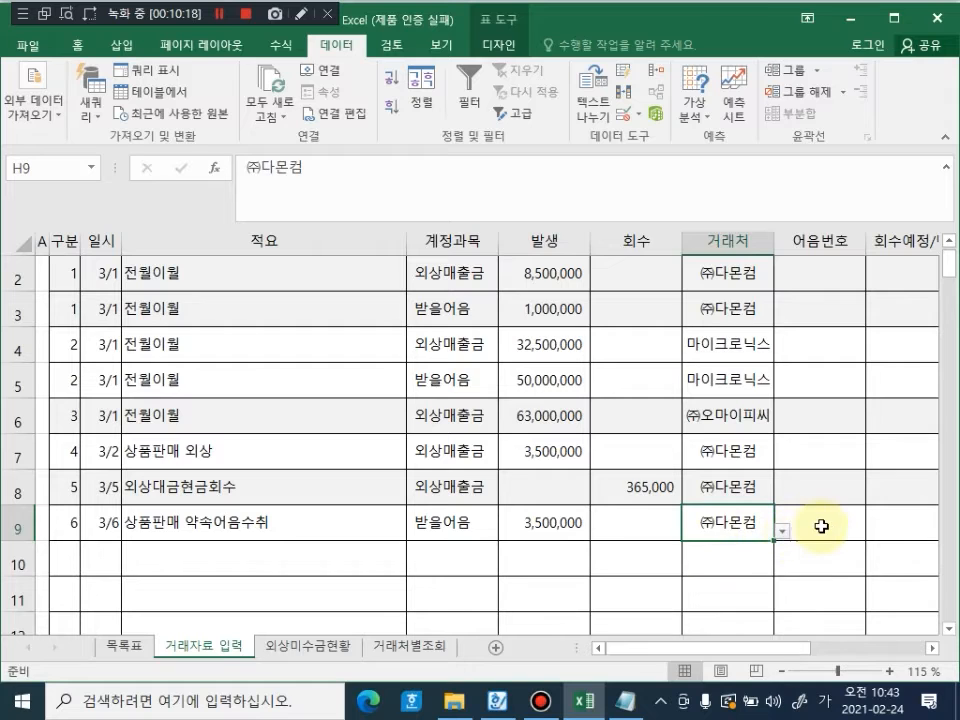
Step: Enter the promissory note number in the 어음번호 cell of row 9 and inspect the stored value
click(830, 526)
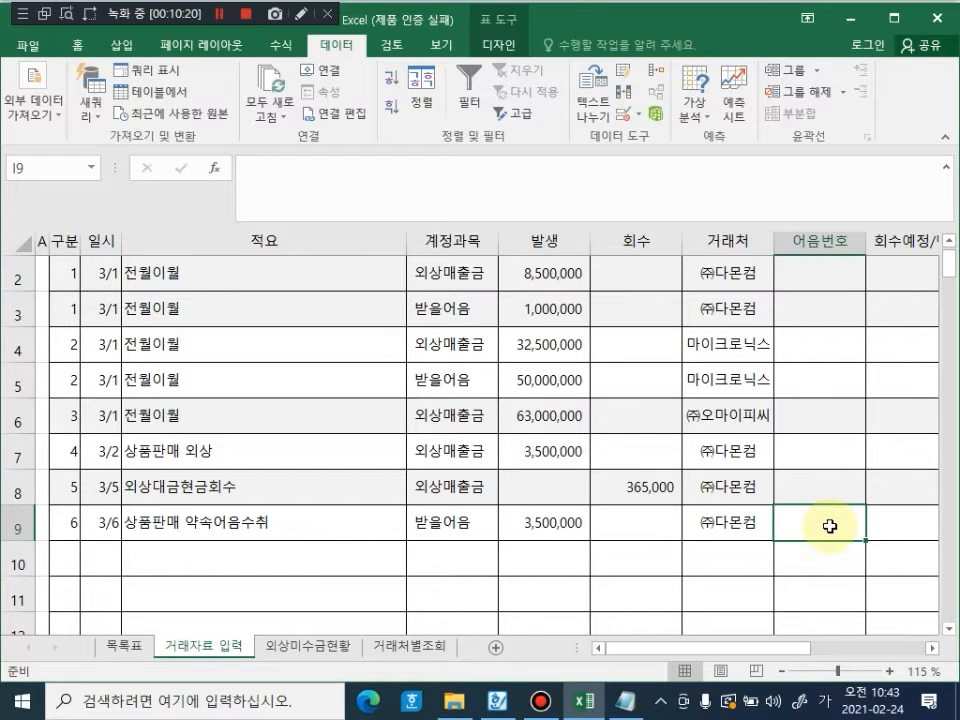
click(933, 648)
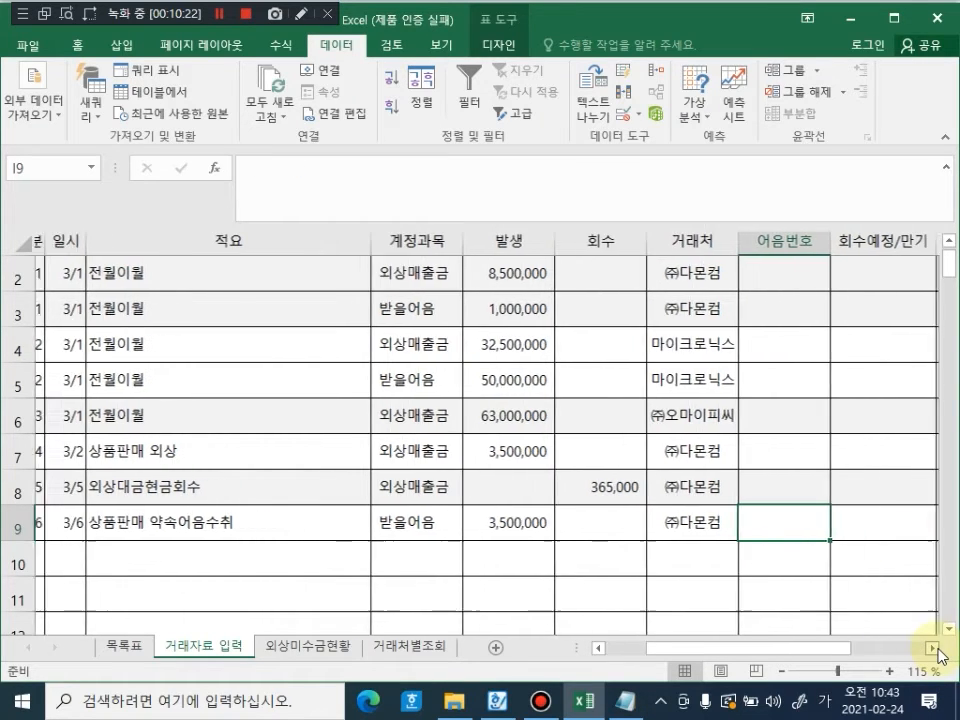
click(933, 648)
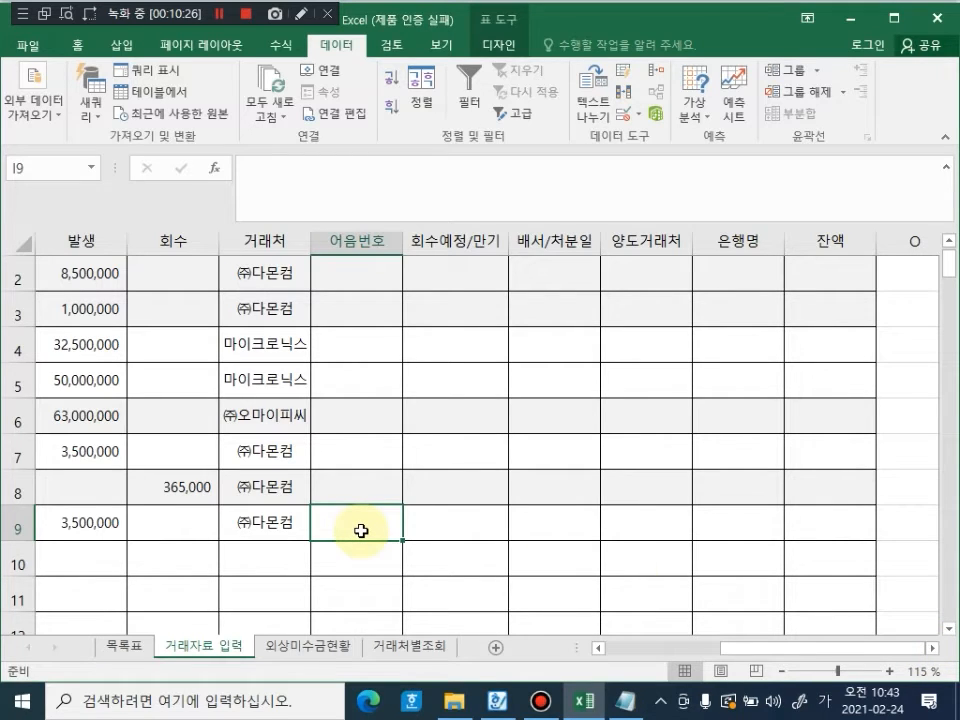
text(004)
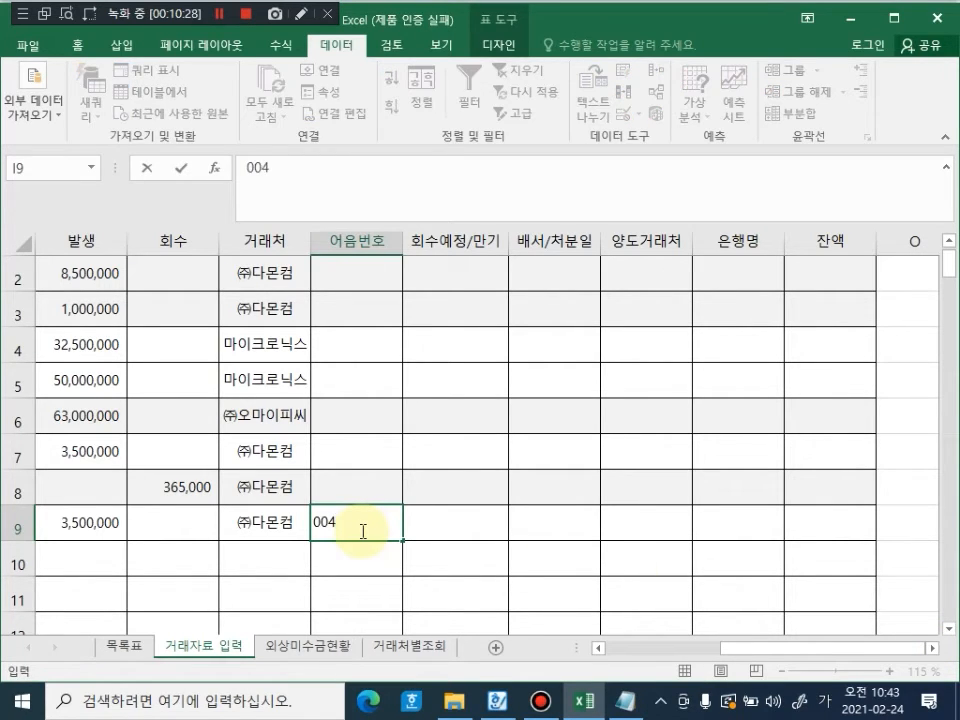
text(20200306)
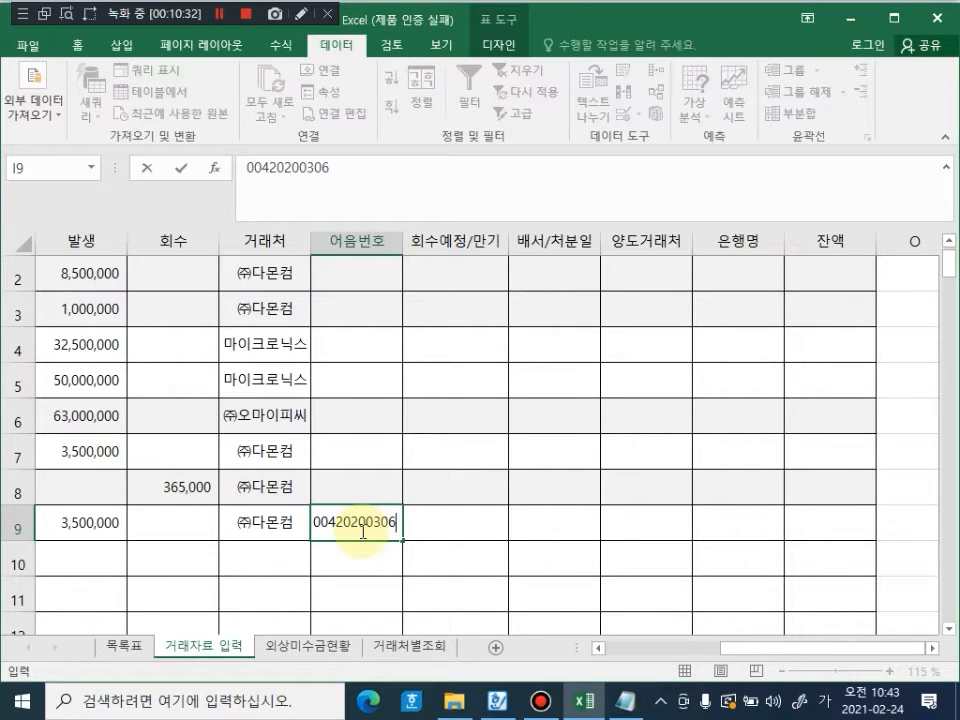
text(12345678)
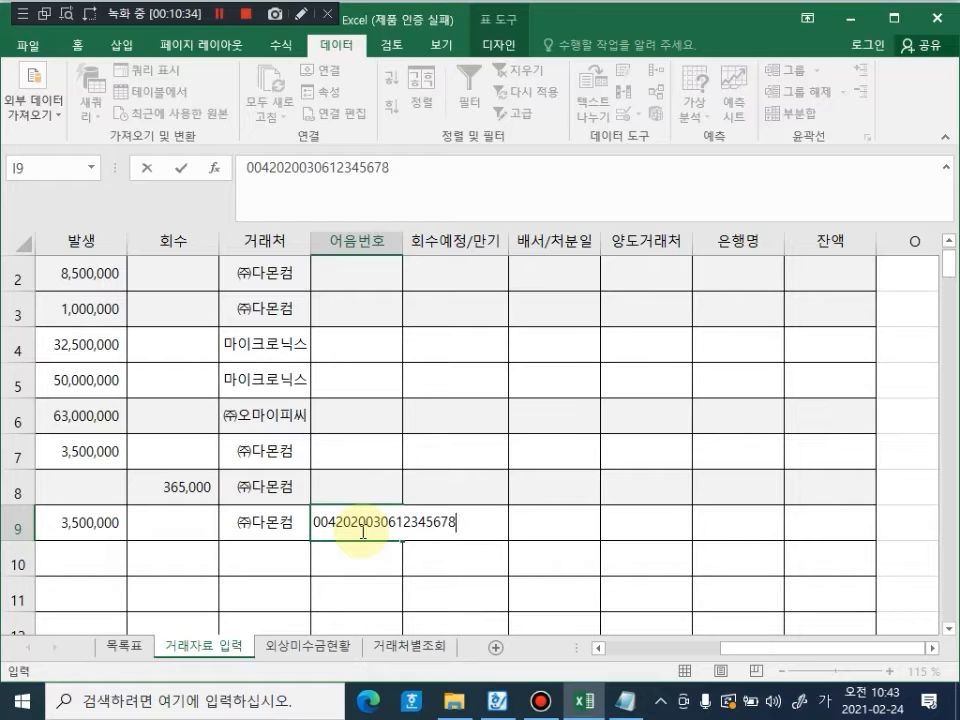
text(91)
key(Tab)
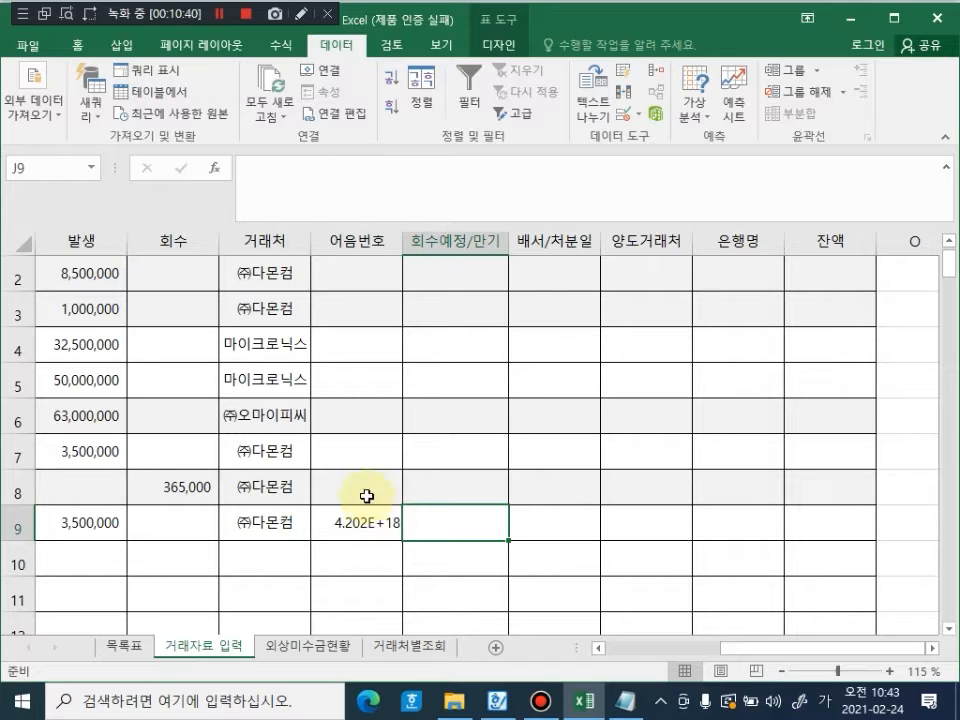
click(323, 524)
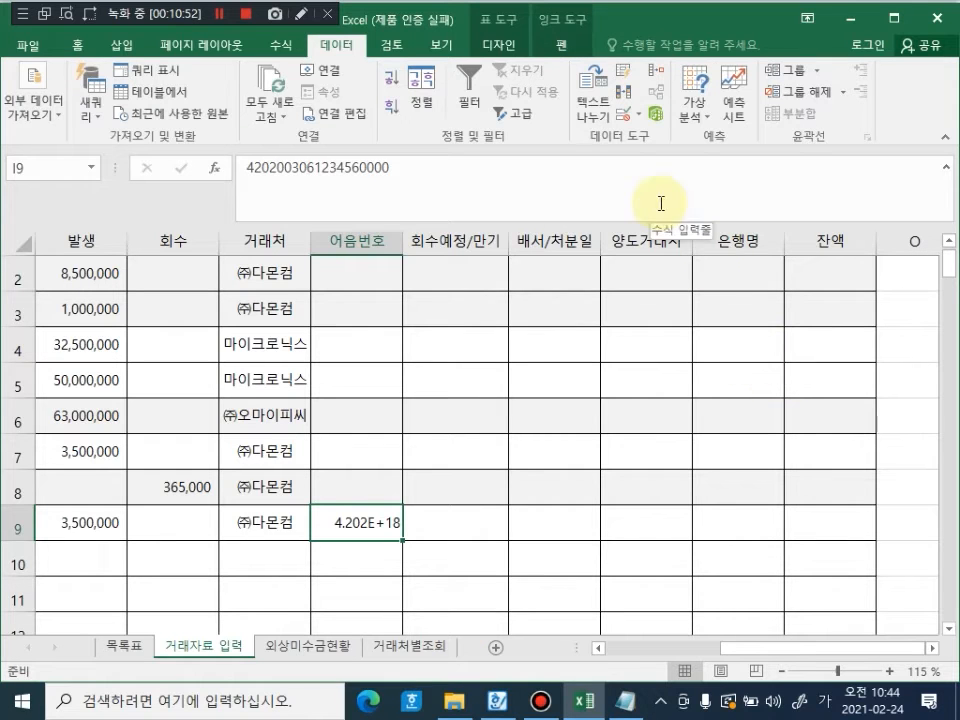
click(300, 14)
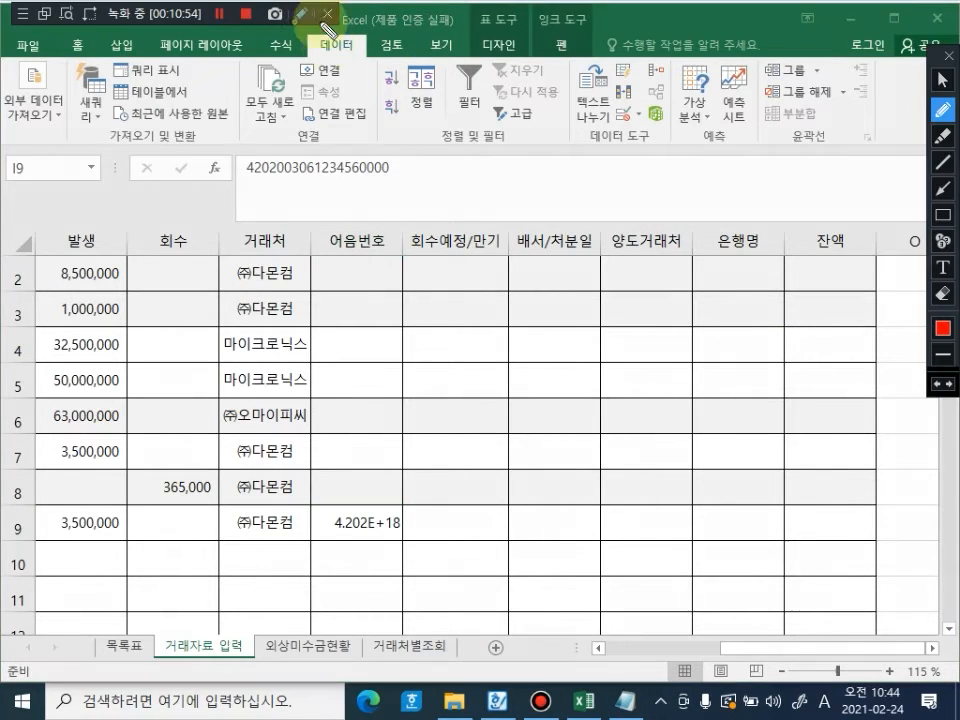
mouse_move(645, 388)
mouse_down()
mouse_move(643, 407)
mouse_move(707, 398)
mouse_move(765, 422)
mouse_up()
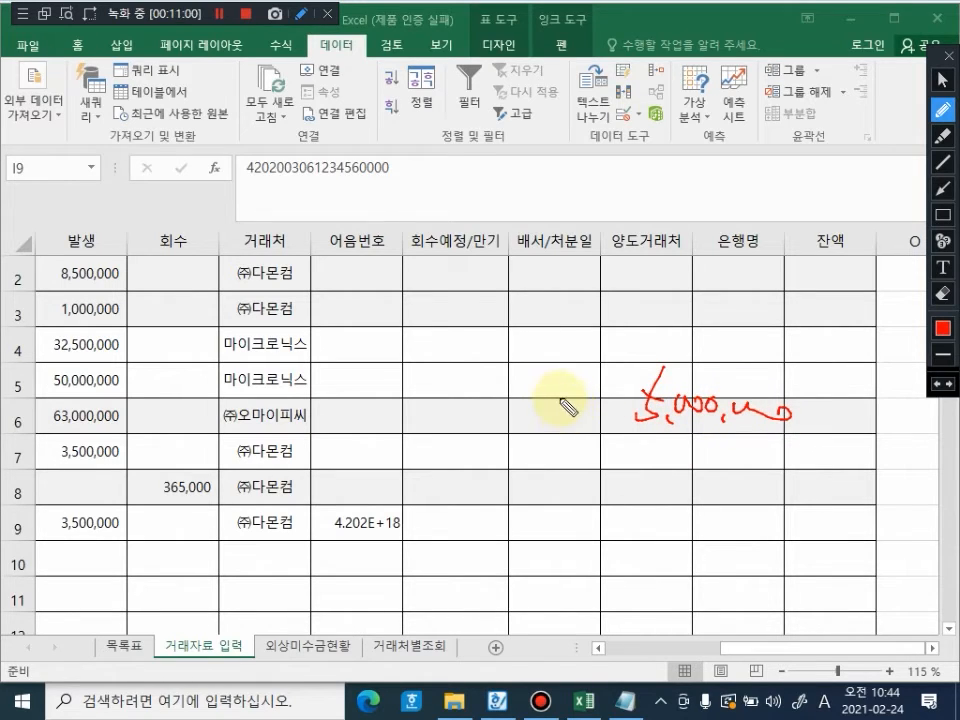
drag(568, 394, 606, 396)
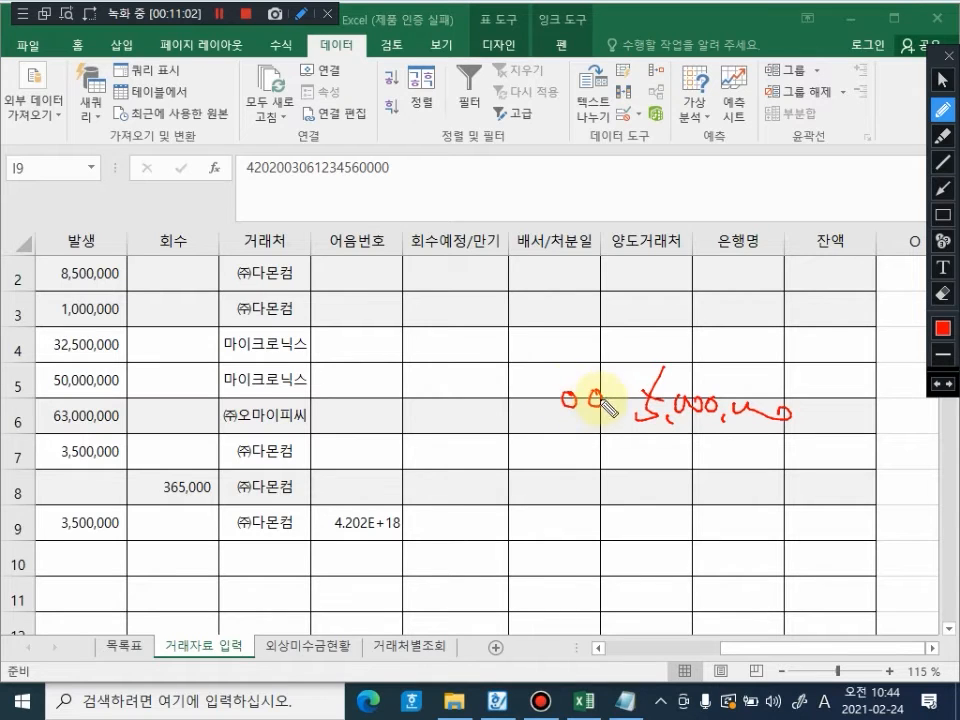
drag(551, 430, 597, 442)
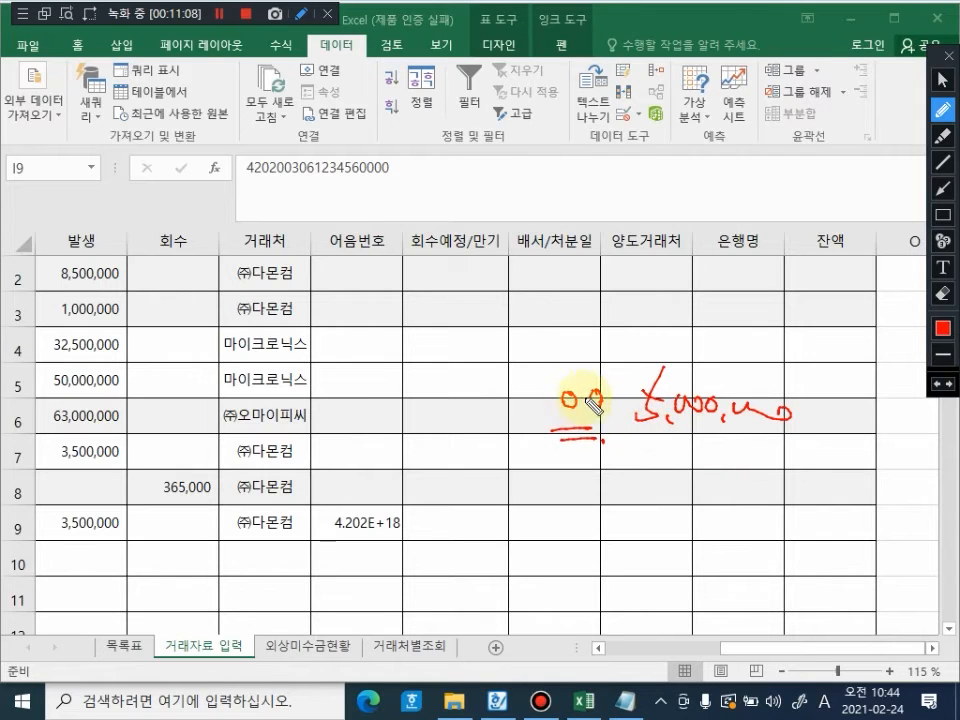
mouse_move(554, 411)
mouse_down()
mouse_move(606, 402)
mouse_move(607, 411)
mouse_up()
mouse_move(345, 546)
mouse_down()
mouse_move(332, 510)
mouse_move(400, 565)
mouse_up()
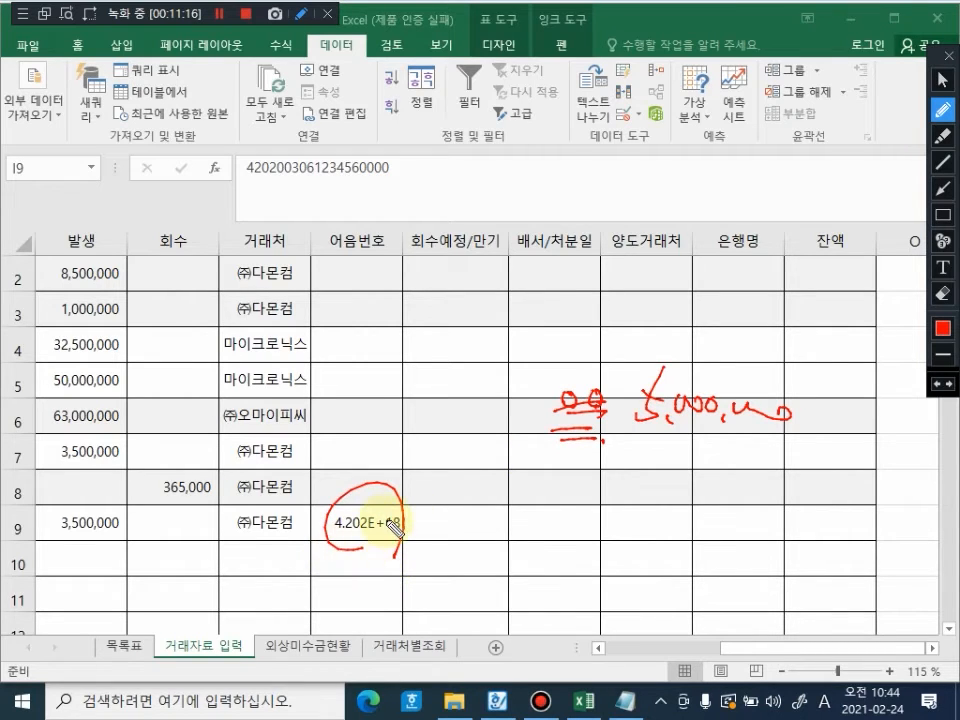
Step: Convert the row 9 어음번호 to text with a leading apostrophe and restore its two leading zeros
click(366, 525)
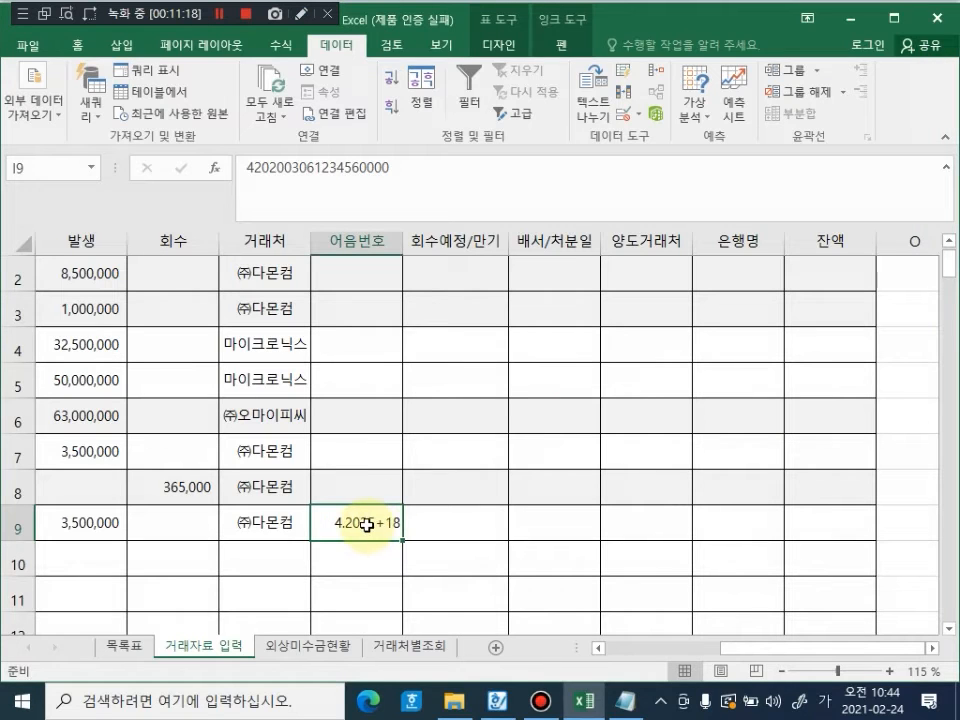
double_click(368, 525)
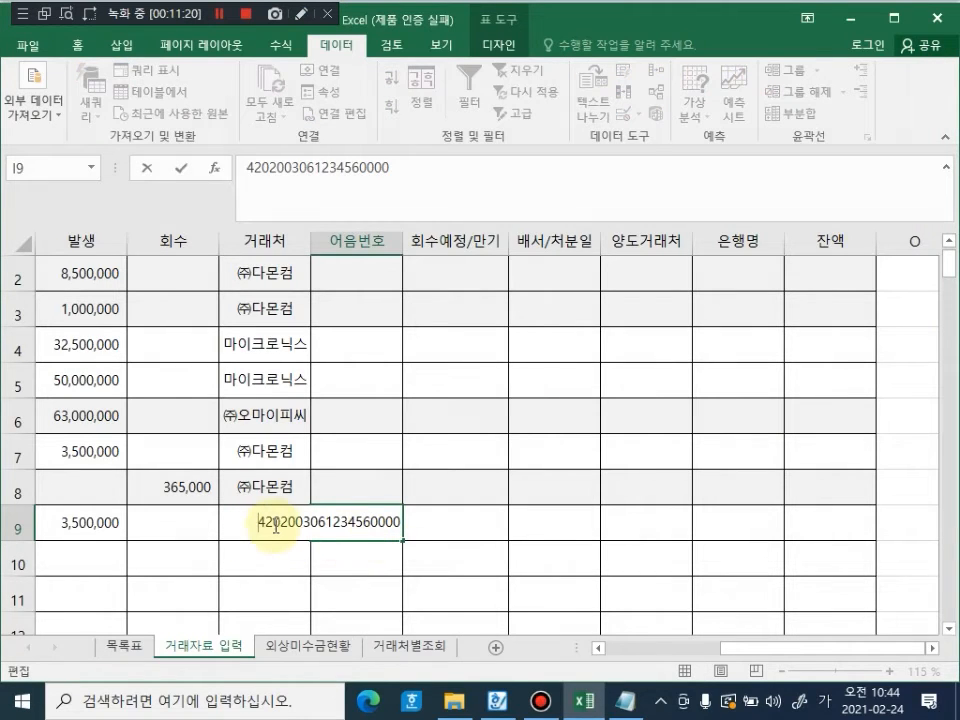
text(')
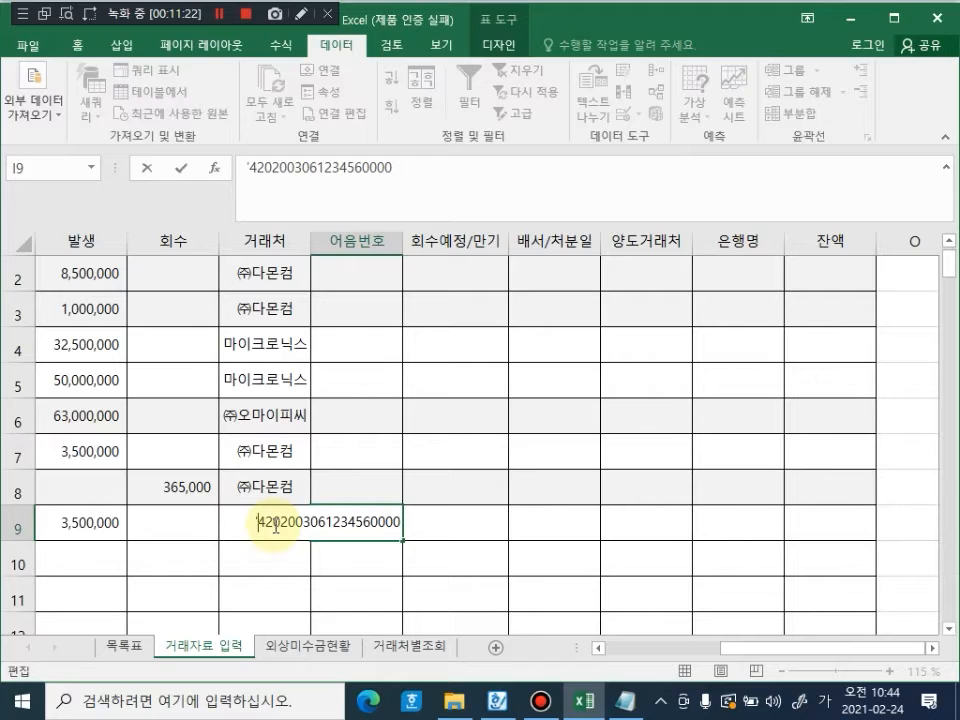
text(00)
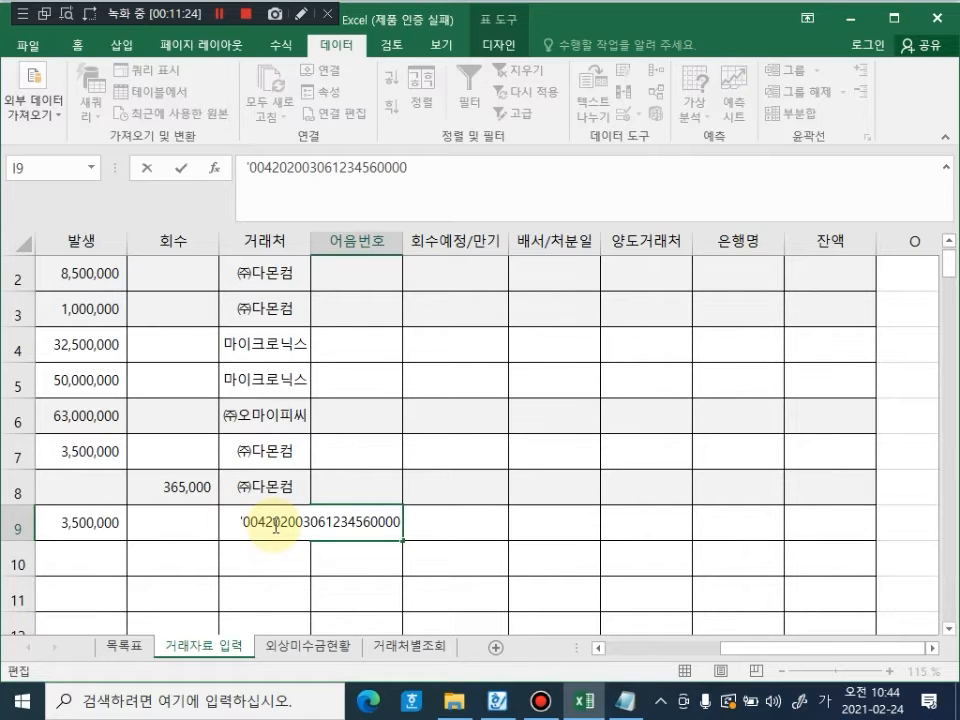
key(Return)
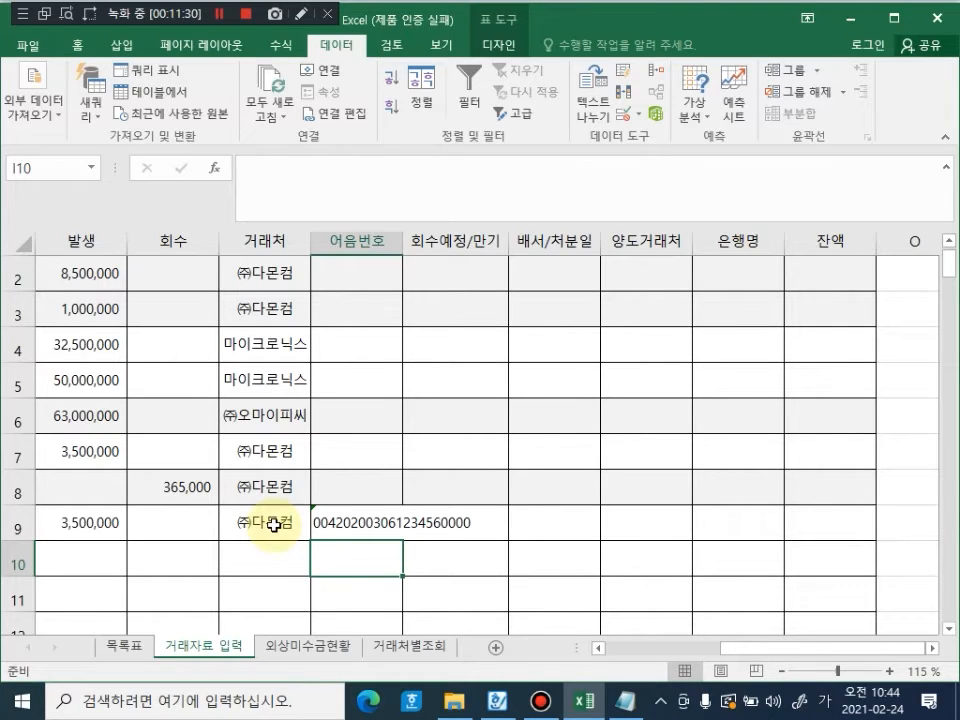
key(ctrl+alt+d)
mouse_move(545, 349)
mouse_down()
mouse_move(607, 366)
mouse_move(608, 380)
mouse_up()
drag(634, 346, 630, 379)
drag(645, 352, 672, 358)
click(685, 368)
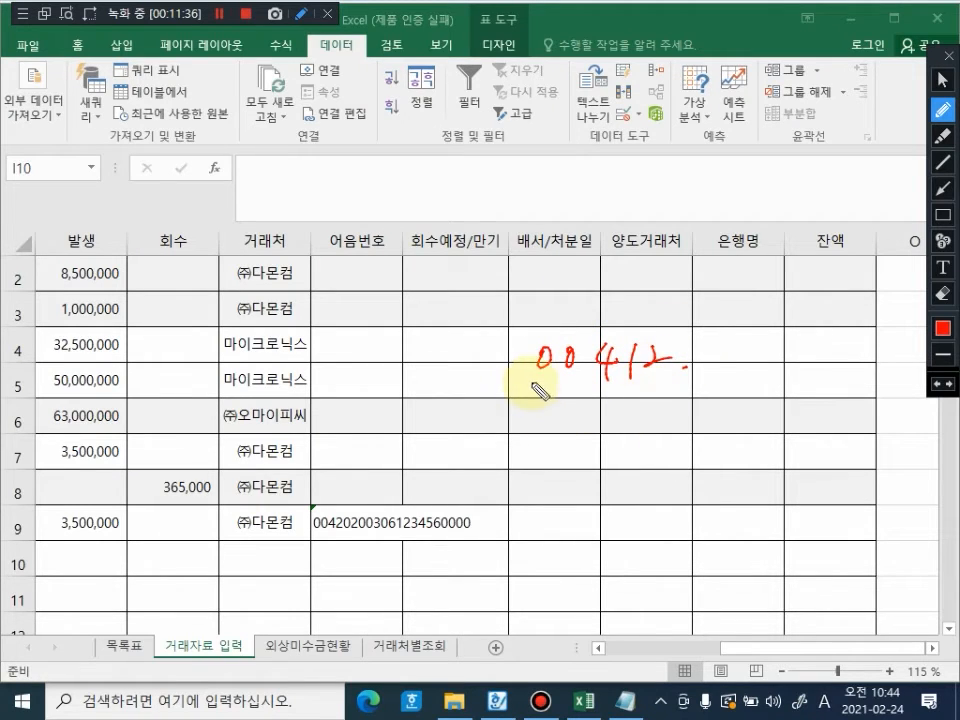
drag(534, 381, 560, 381)
drag(533, 391, 575, 393)
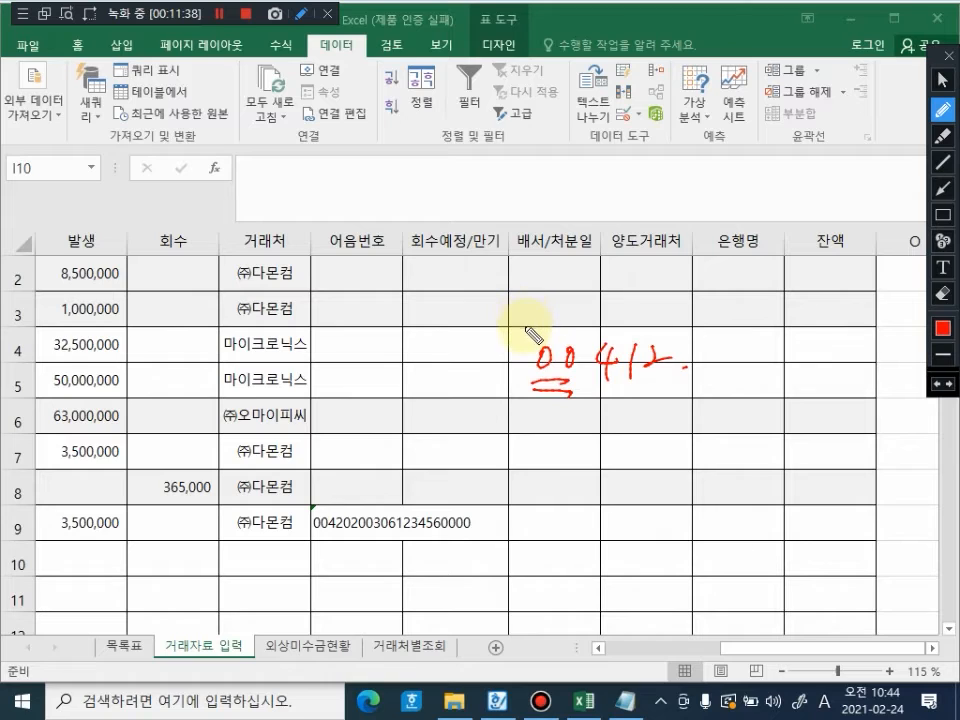
drag(526, 329, 528, 344)
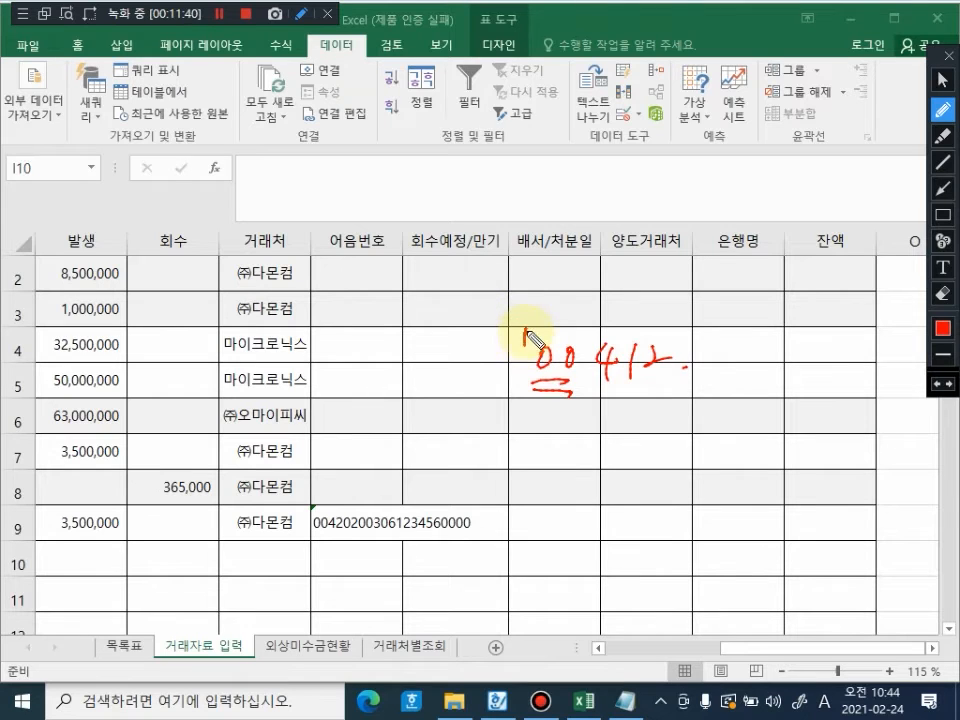
drag(536, 397, 681, 407)
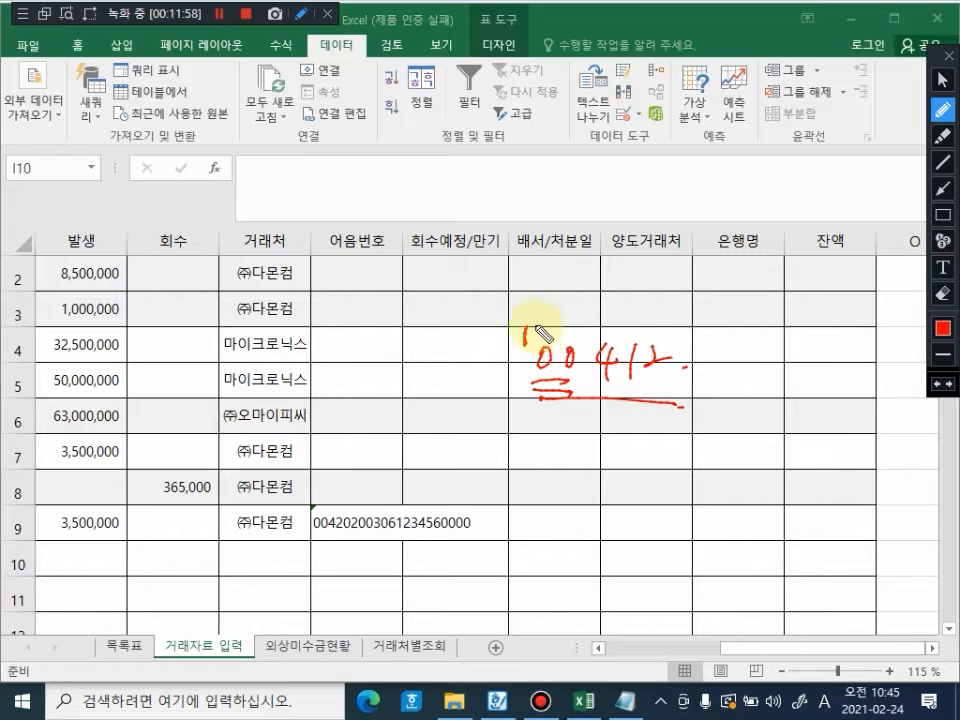
key(Escape)
Step: Examine the error-check options offered for the row 9 어음번호 cell
click(317, 510)
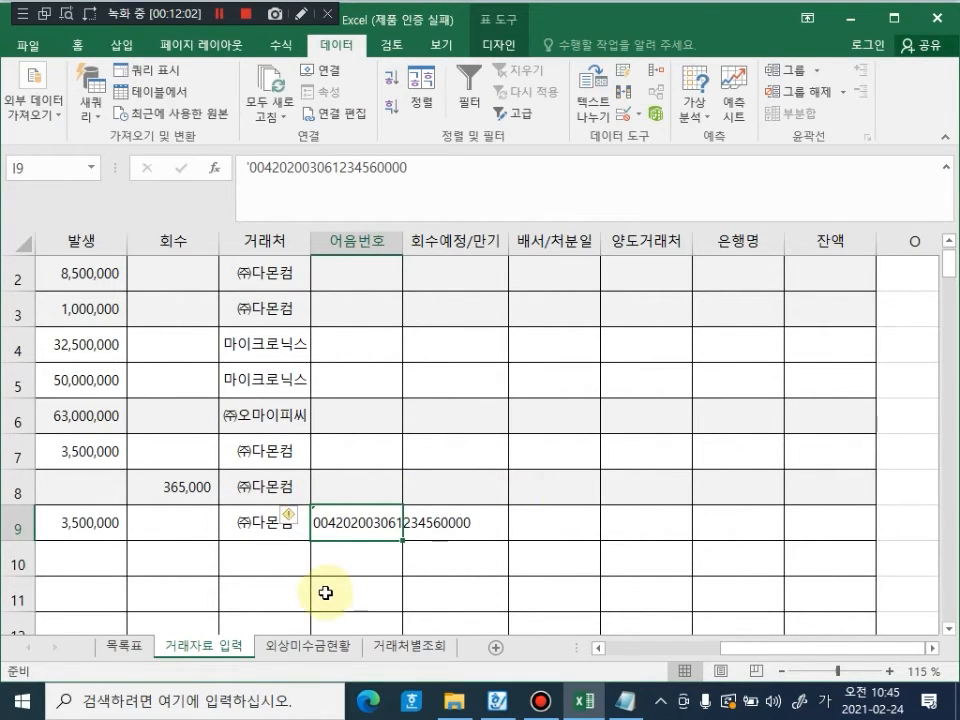
ctrl+scroll(324, 566, up, 6)
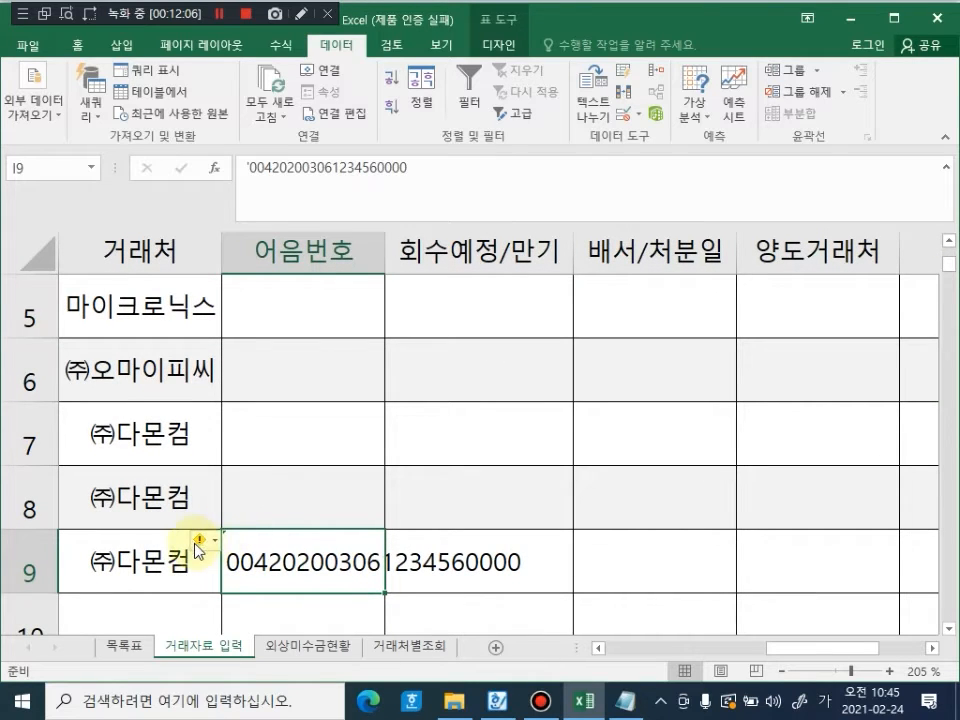
click(203, 546)
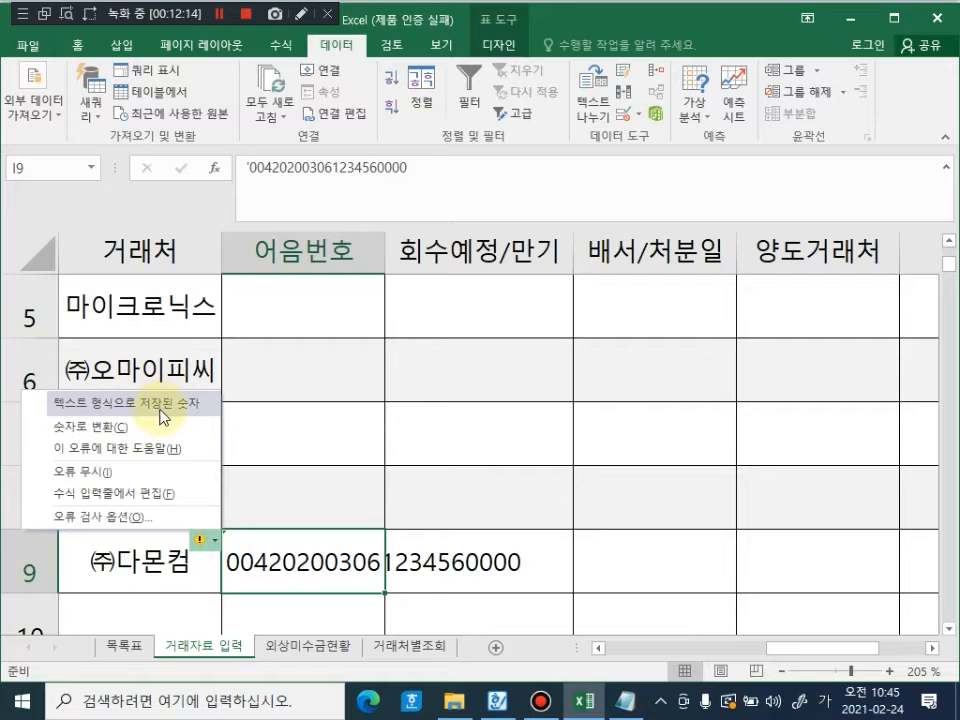
click(300, 13)
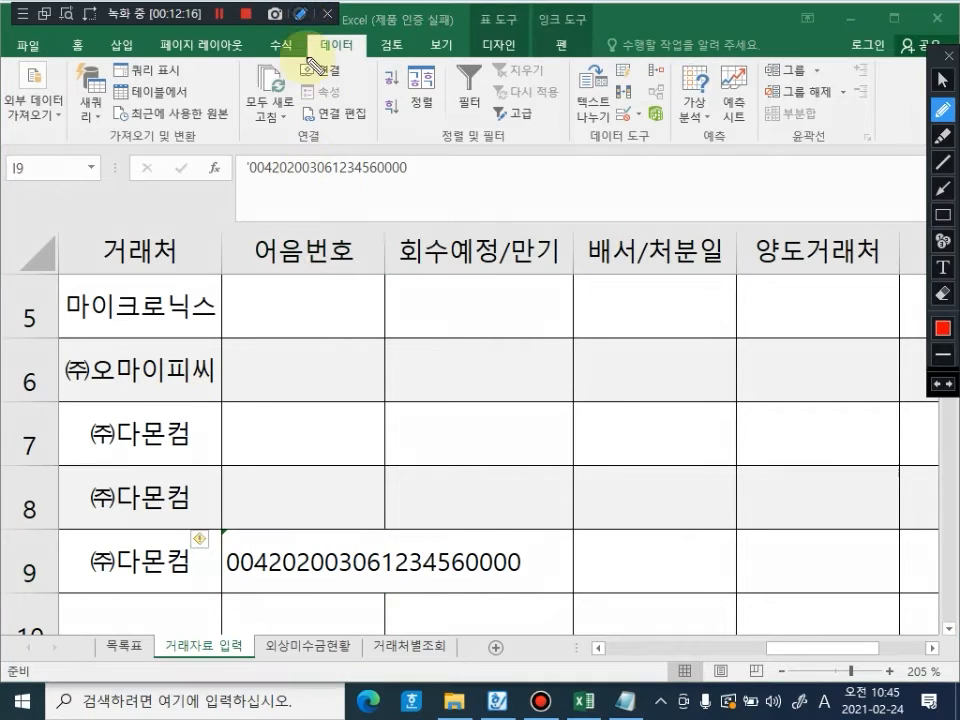
mouse_move(284, 316)
mouse_down()
mouse_move(313, 313)
mouse_move(292, 468)
mouse_move(312, 488)
mouse_up()
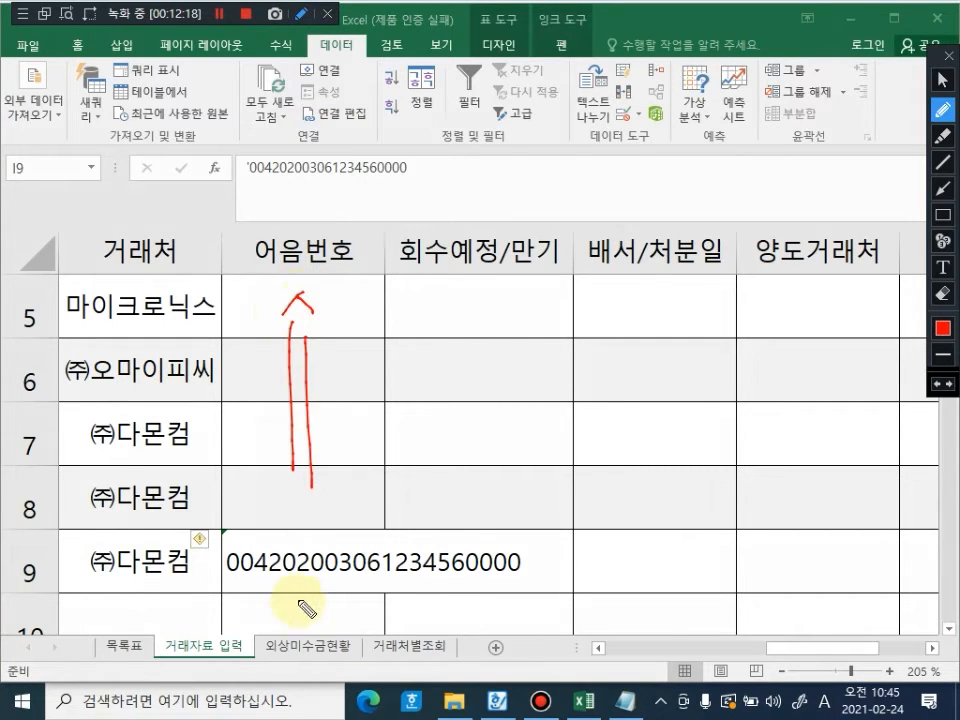
drag(305, 598, 312, 632)
click(331, 607)
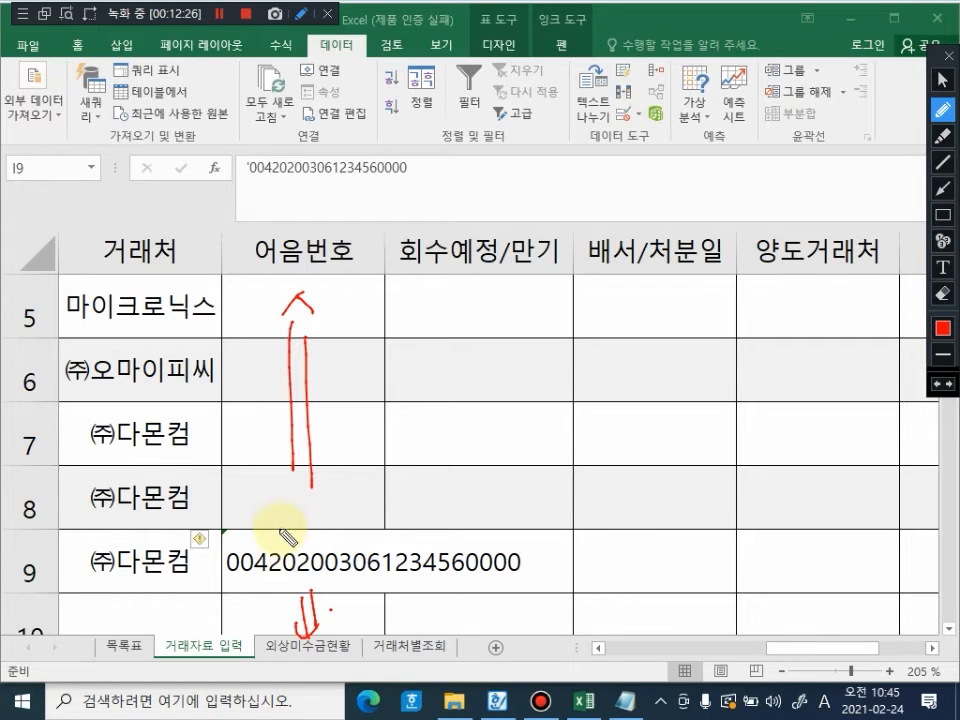
click(942, 79)
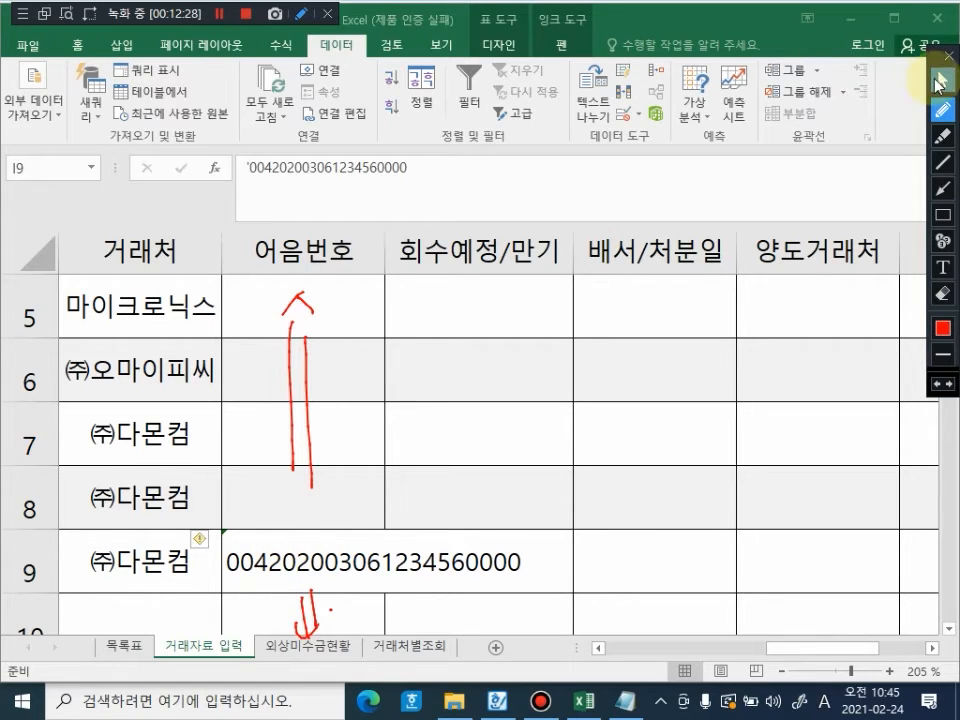
Step: Ignore the number-stored-as-text error on the row 9 어음번호 cell
click(200, 540)
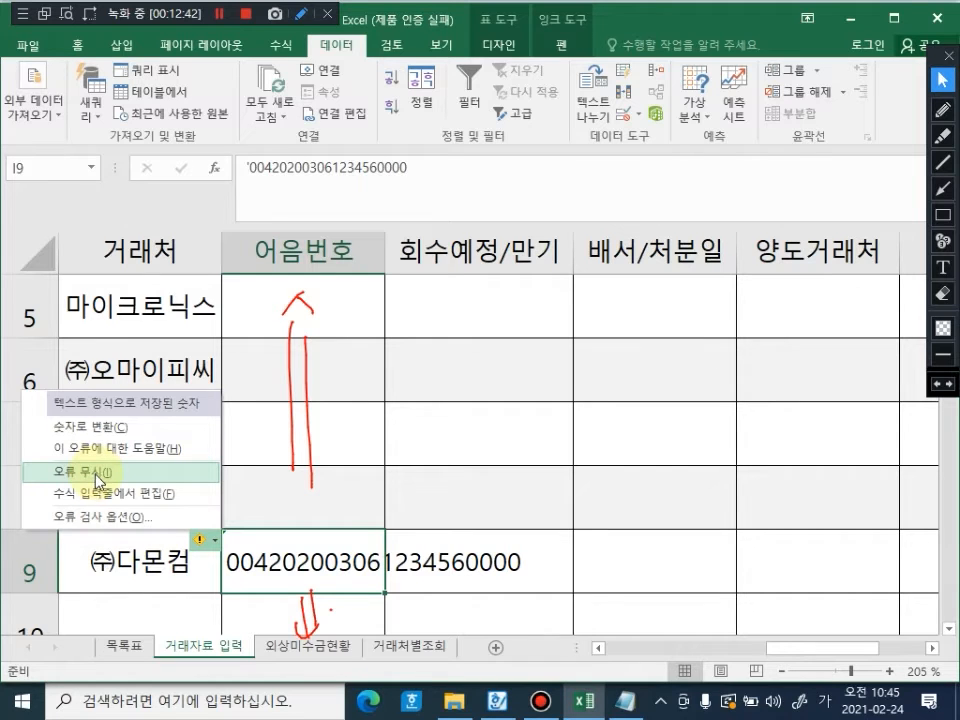
click(98, 478)
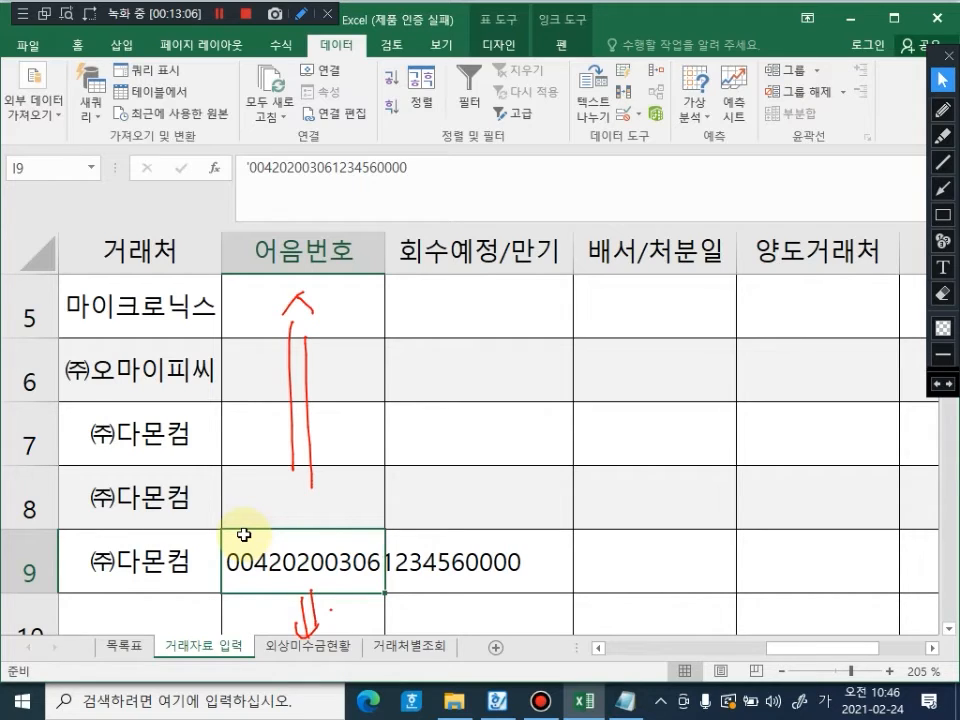
key(Escape)
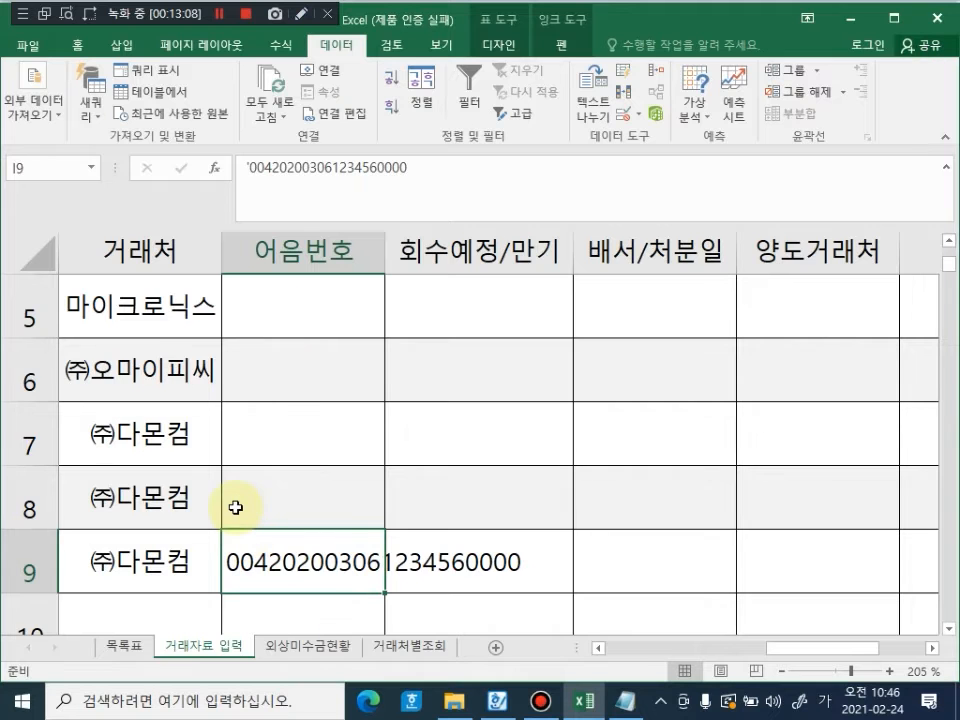
Step: Widen the 어음번호 column so the full promissory note number in row 9 fits inside its cell
scroll(441, 448, down, 2)
scroll(441, 448, down, 2)
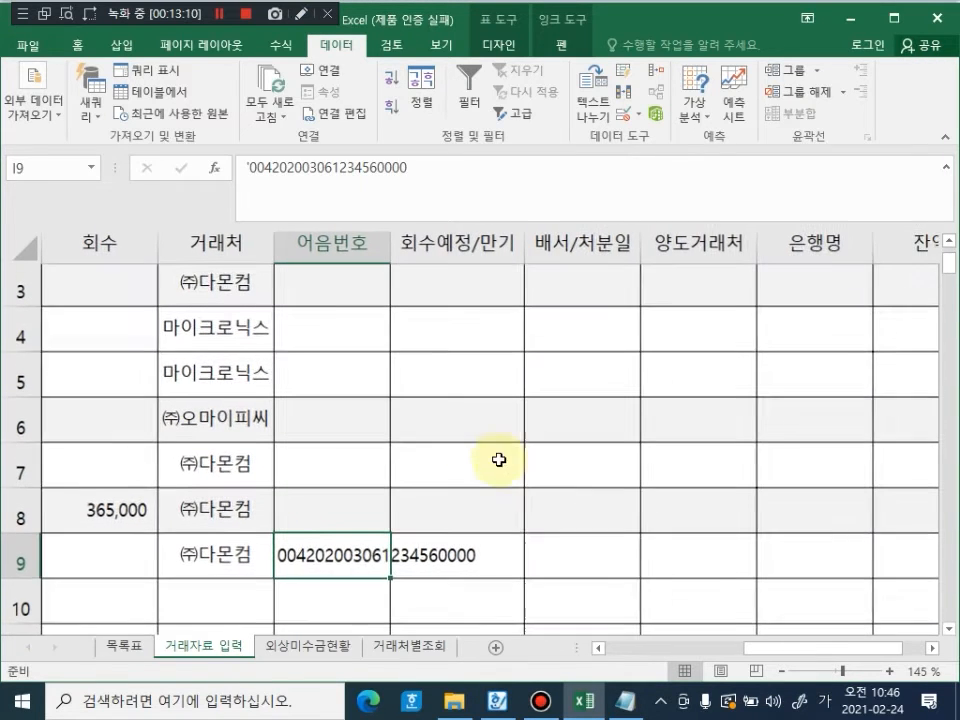
drag(386, 242, 500, 242)
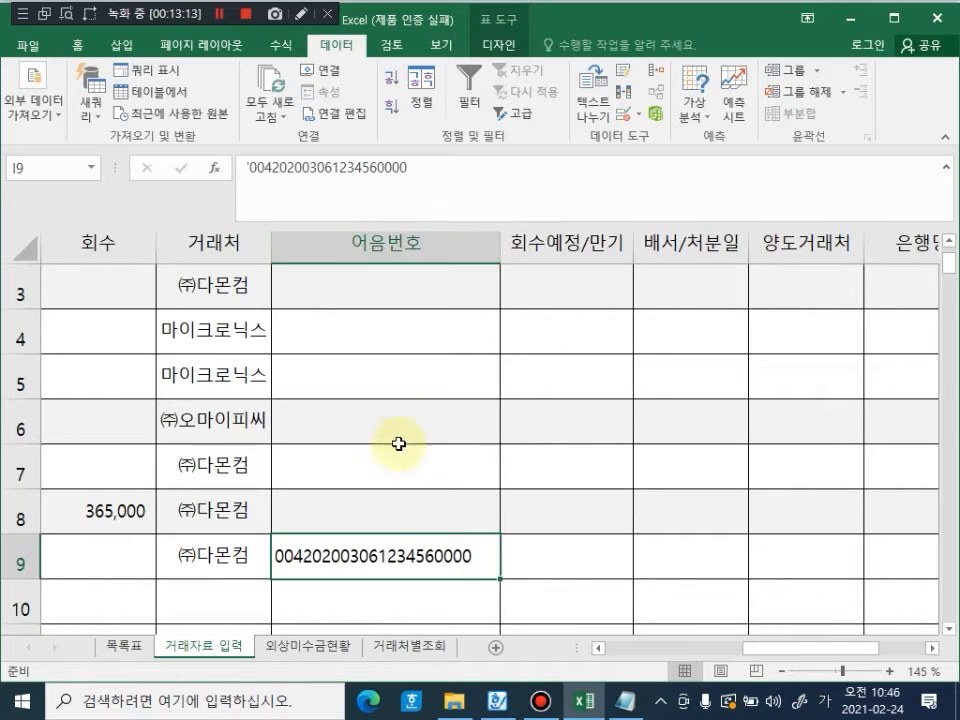
click(569, 550)
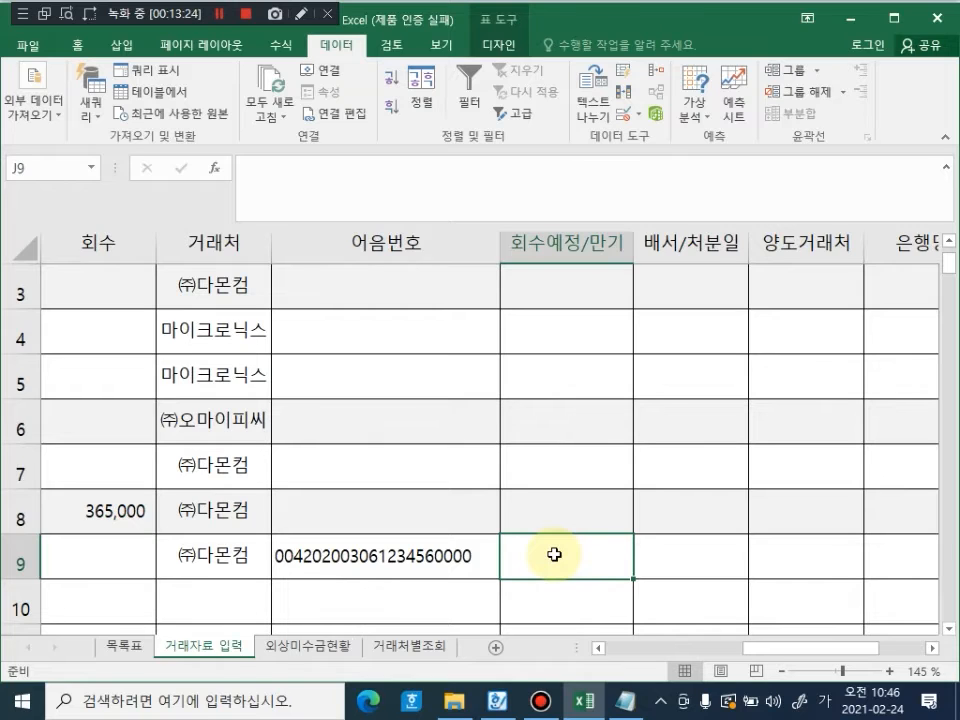
text(202)
key(Return)
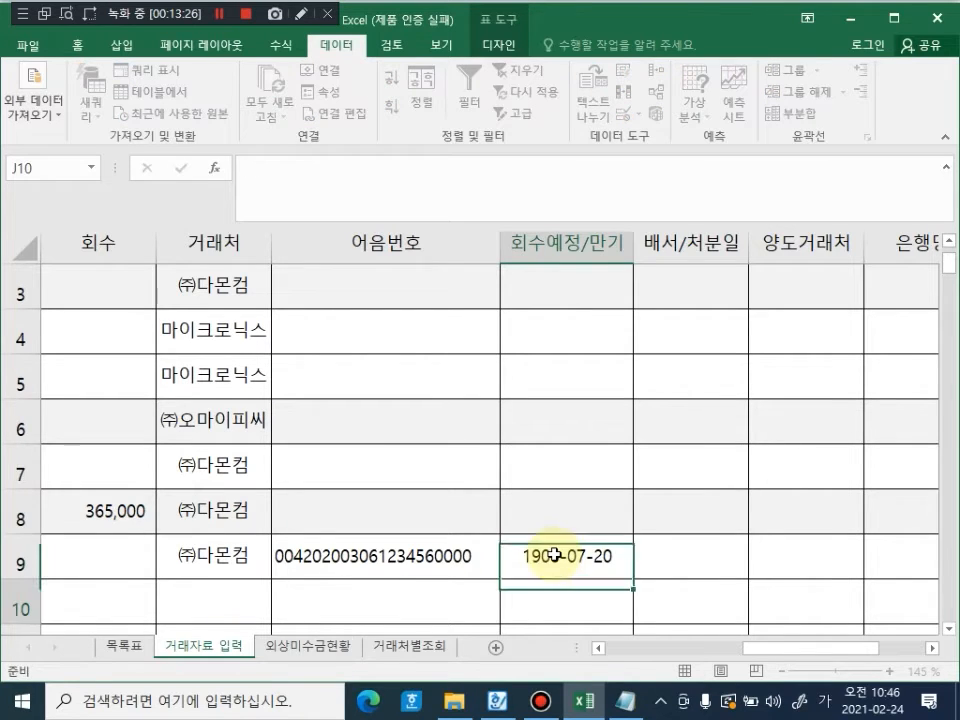
Step: Enter 2020-05-20 as the 회수예정/만기 date of the row 9 transaction
click(554, 555)
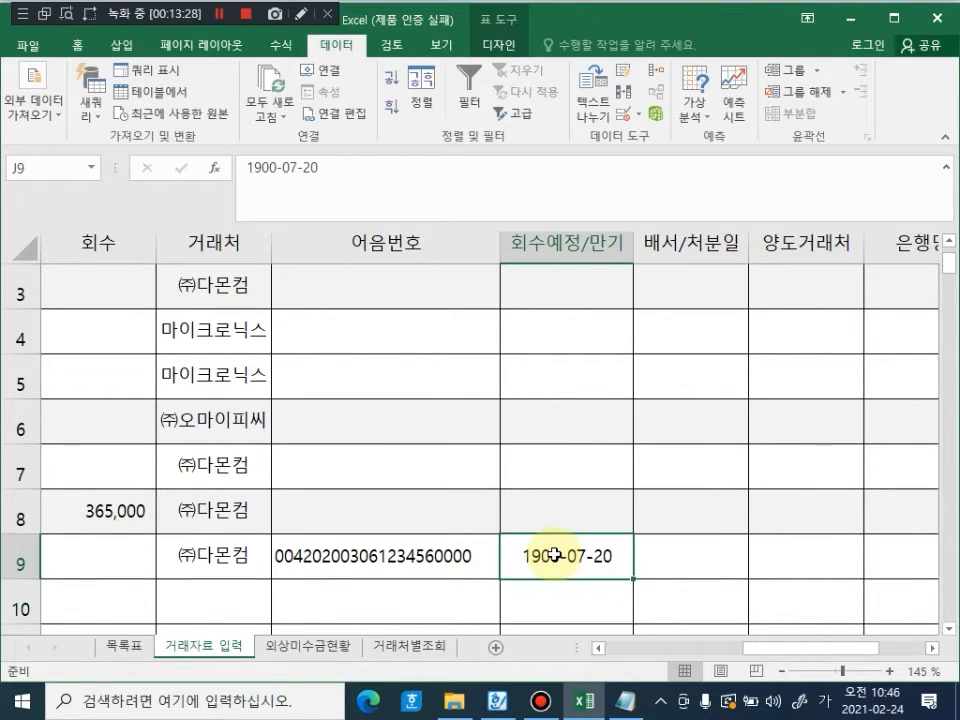
text(2020-)
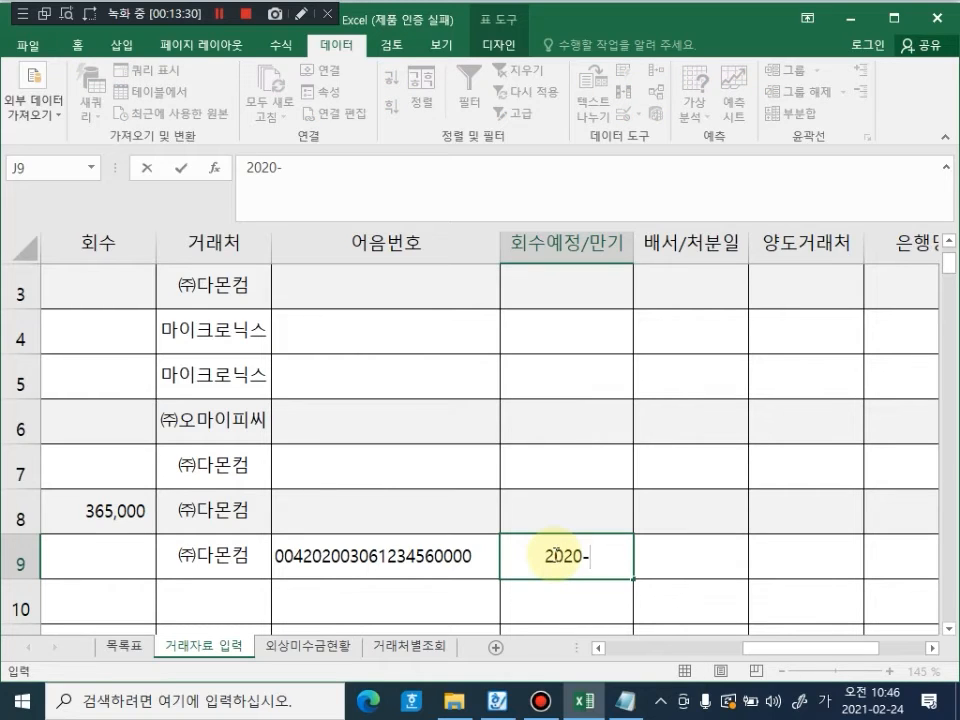
text(05-20)
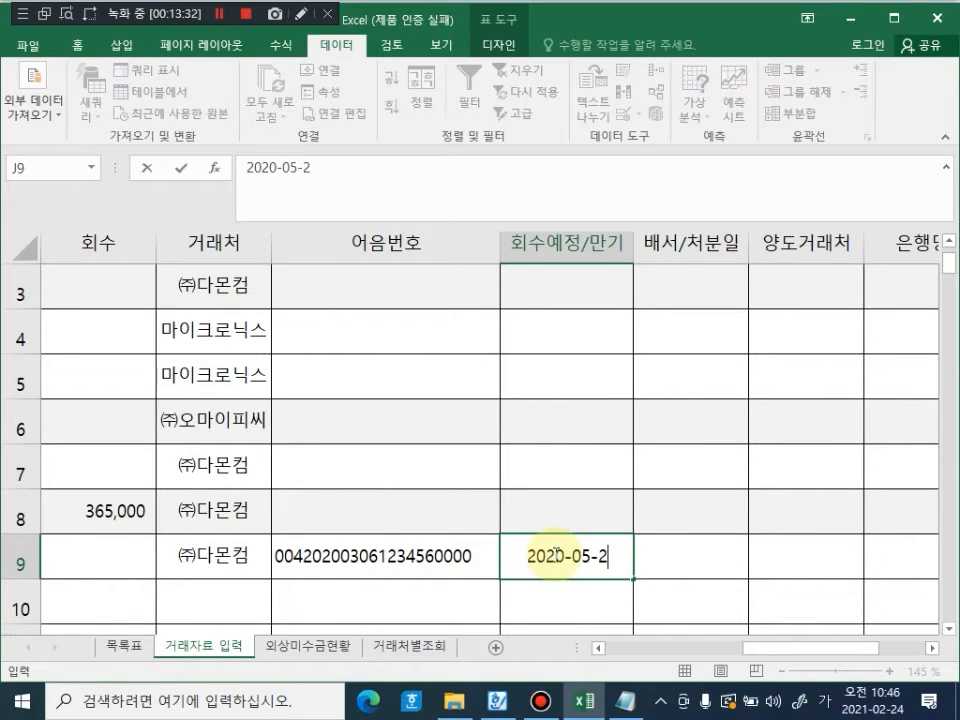
key(Return)
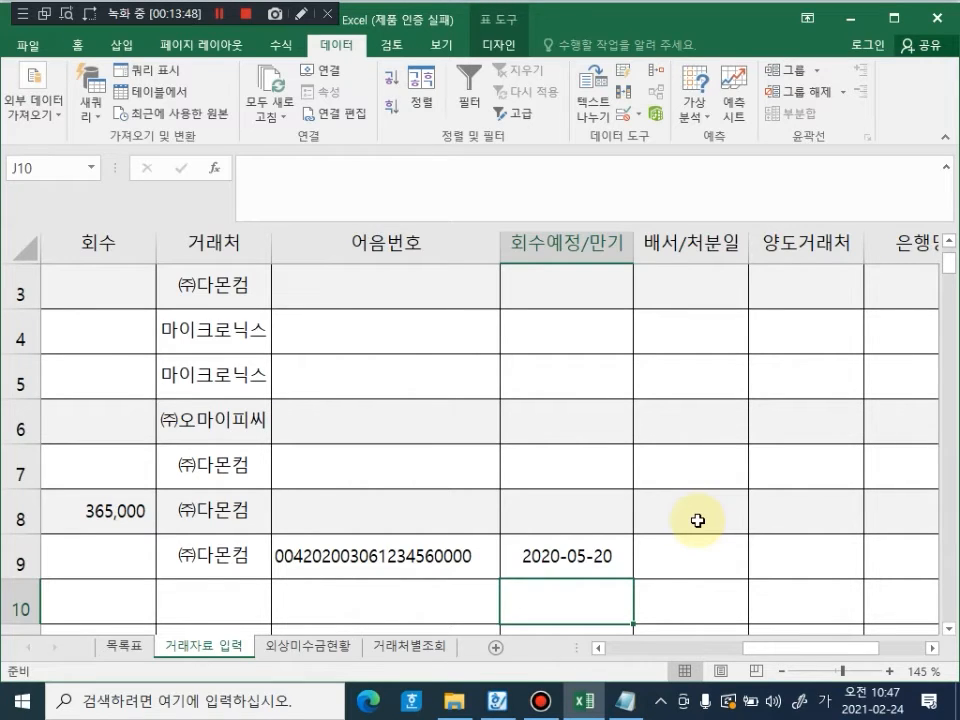
Step: Inspect the 은행명 and 양도거래처 cells of the row 9 transaction and return to the first columns
drag(842, 657, 889, 656)
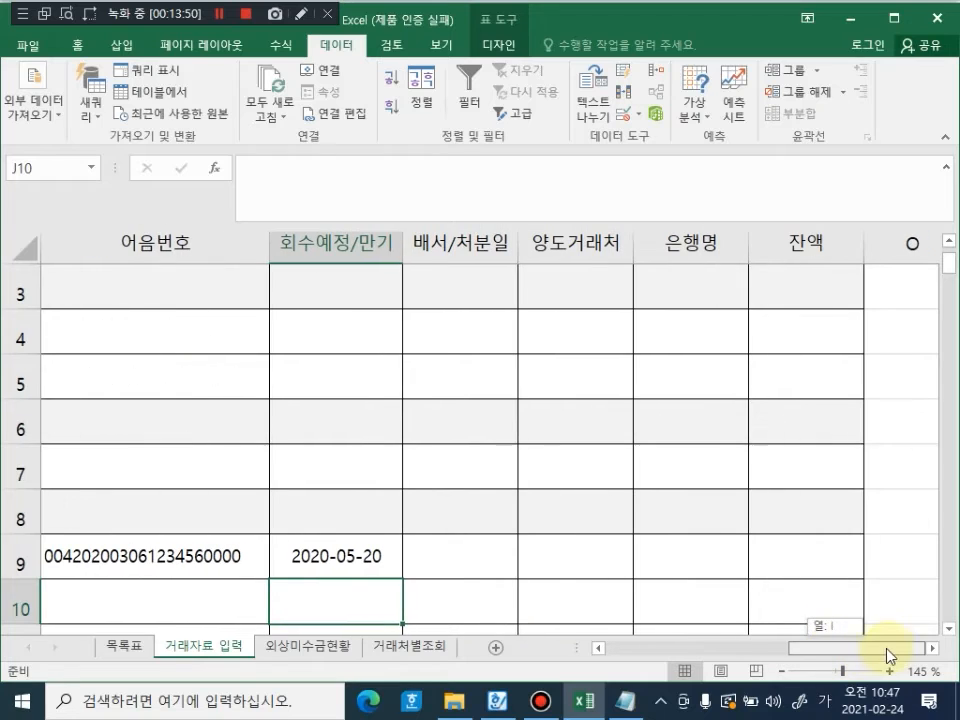
click(690, 557)
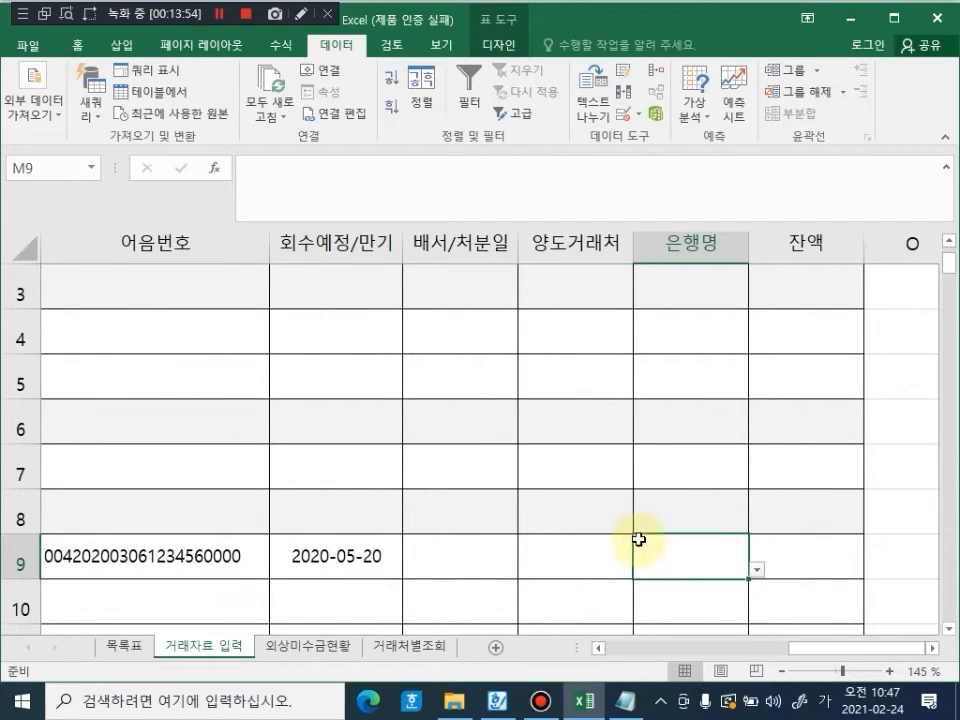
click(557, 541)
drag(848, 648, 600, 645)
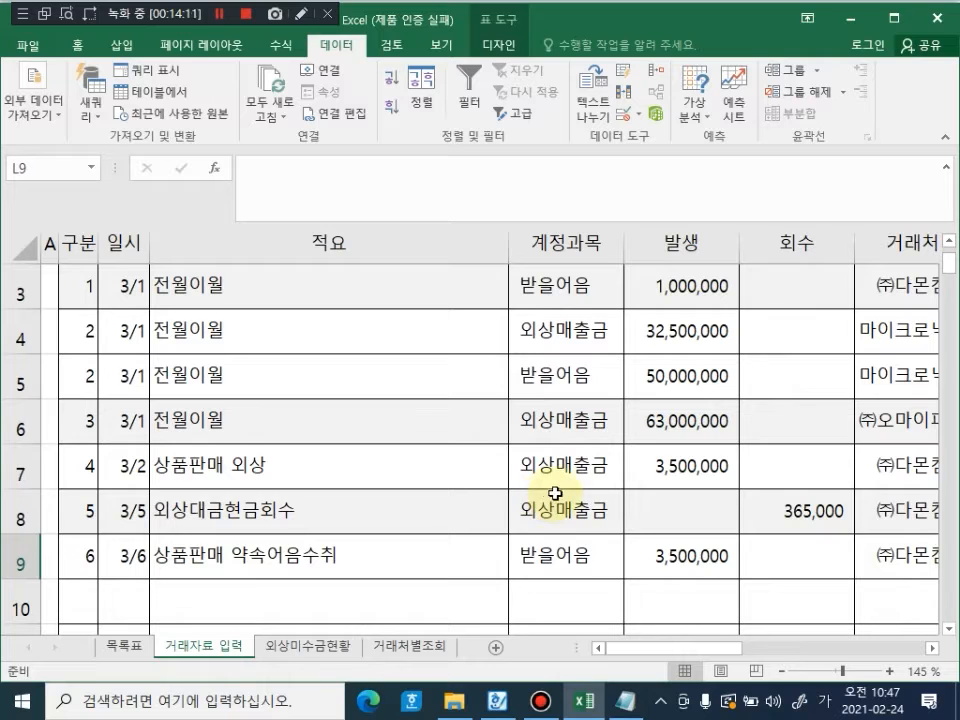
Step: Copy the SUMIFS formula text from ㈜다몬컴's 외상매출금 초잔액 cell F6 on the 외상미수금현황 sheet
click(283, 655)
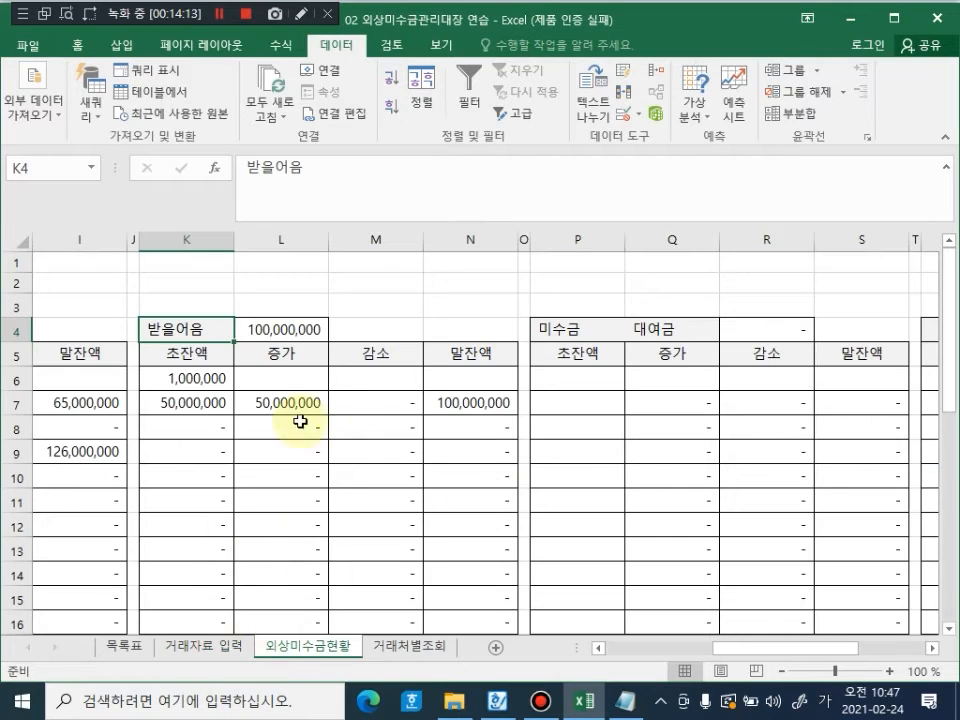
drag(757, 660, 579, 632)
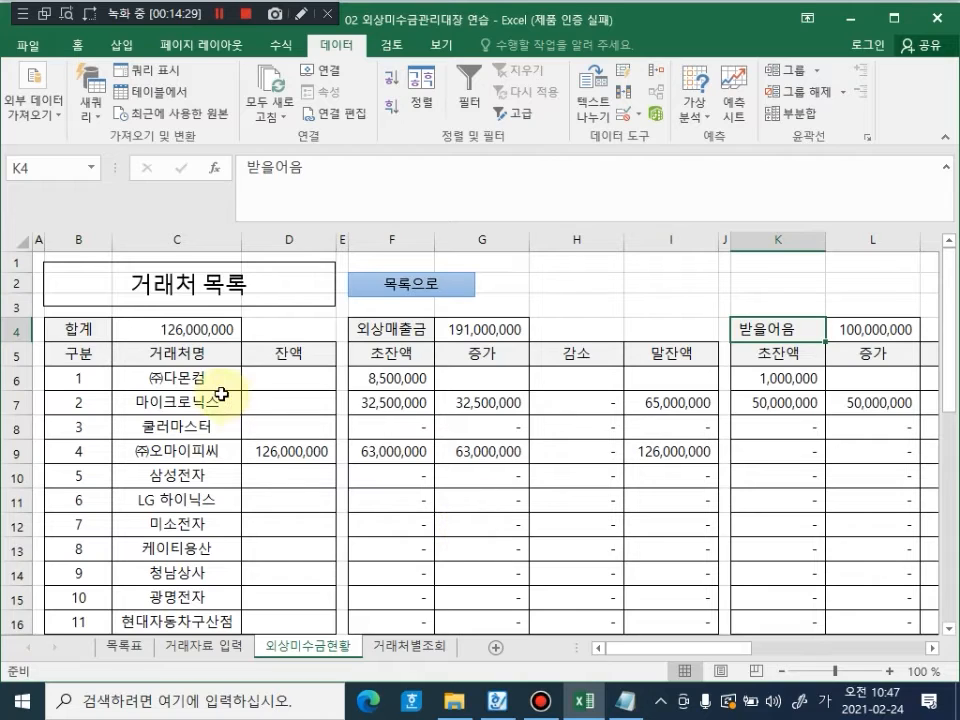
click(476, 381)
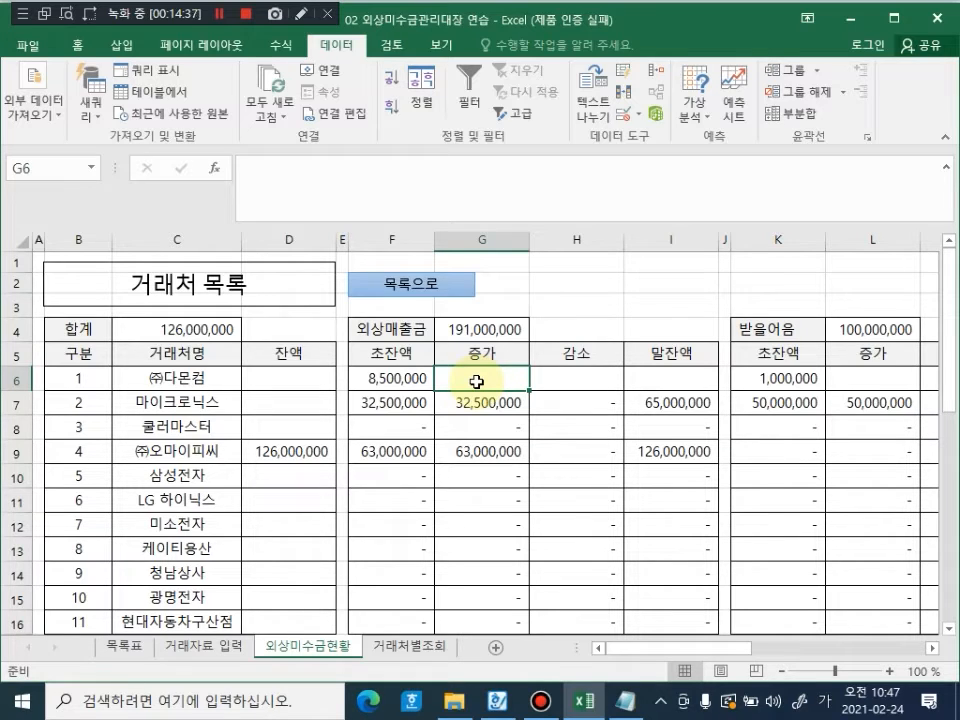
click(394, 379)
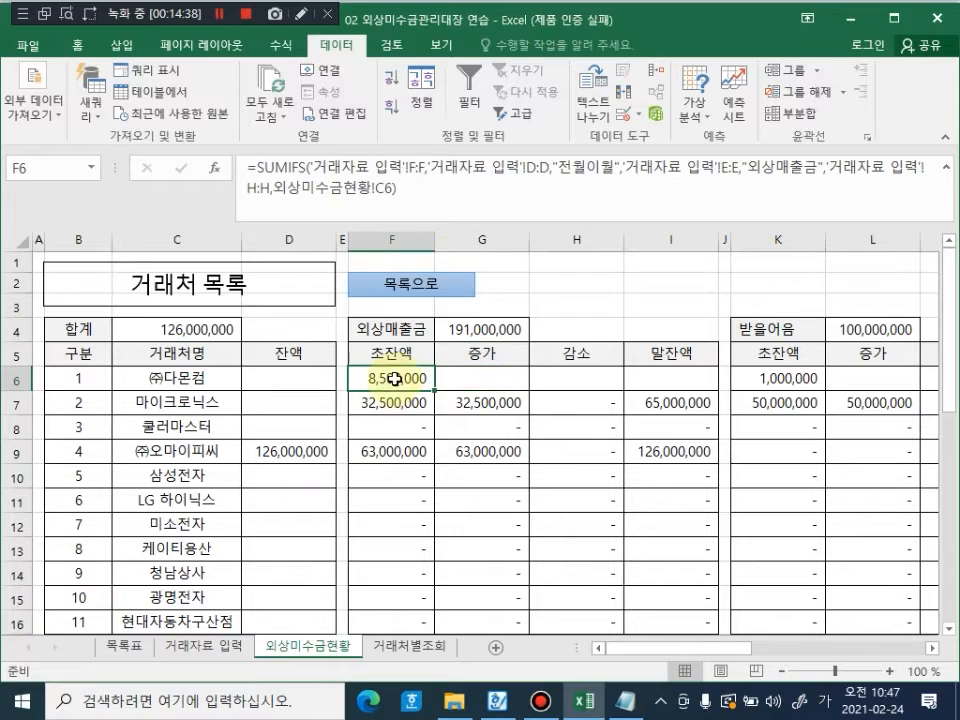
click(422, 195)
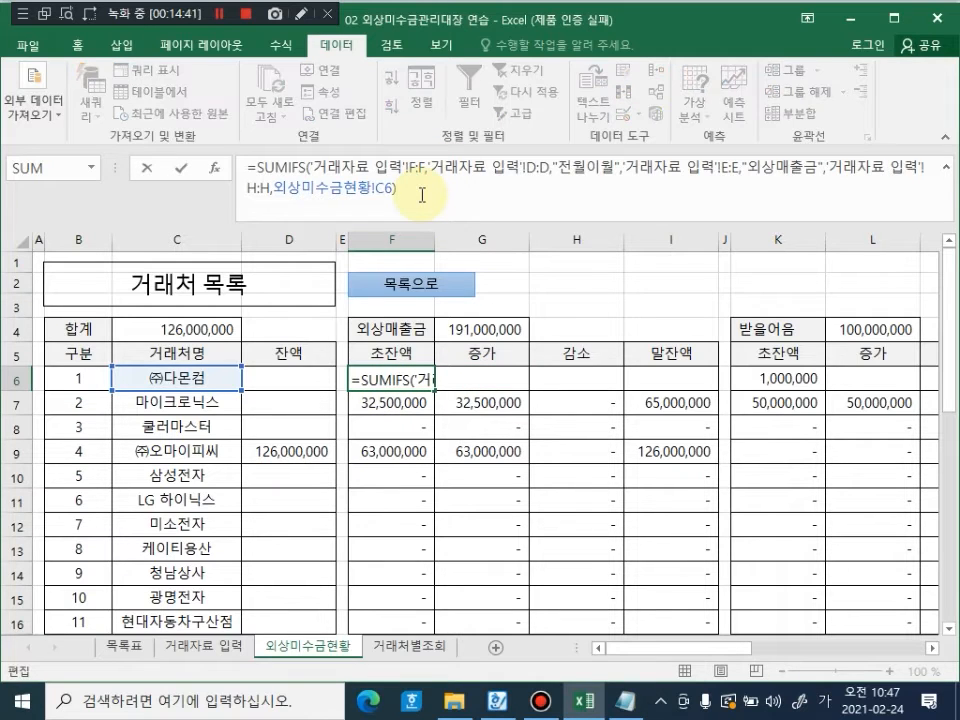
drag(422, 195, 246, 165)
key(ctrl+c)
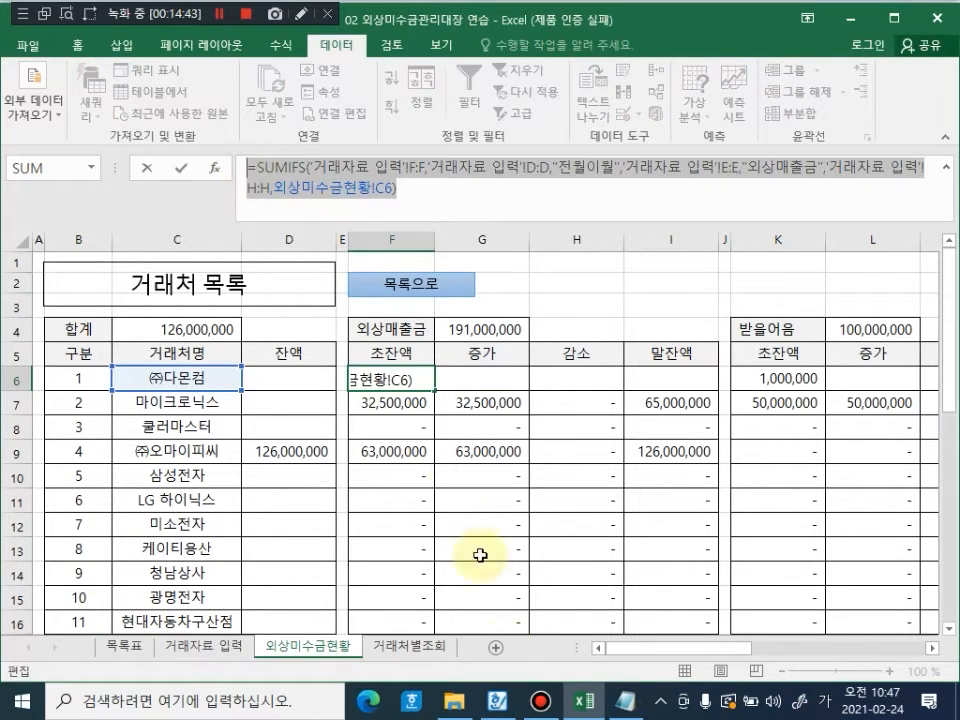
Step: Switch to Notepad and replace the old 미수금/대여금 formula with the copied 외상매출금 SUMIFS formula
click(630, 701)
click(499, 405)
click(921, 372)
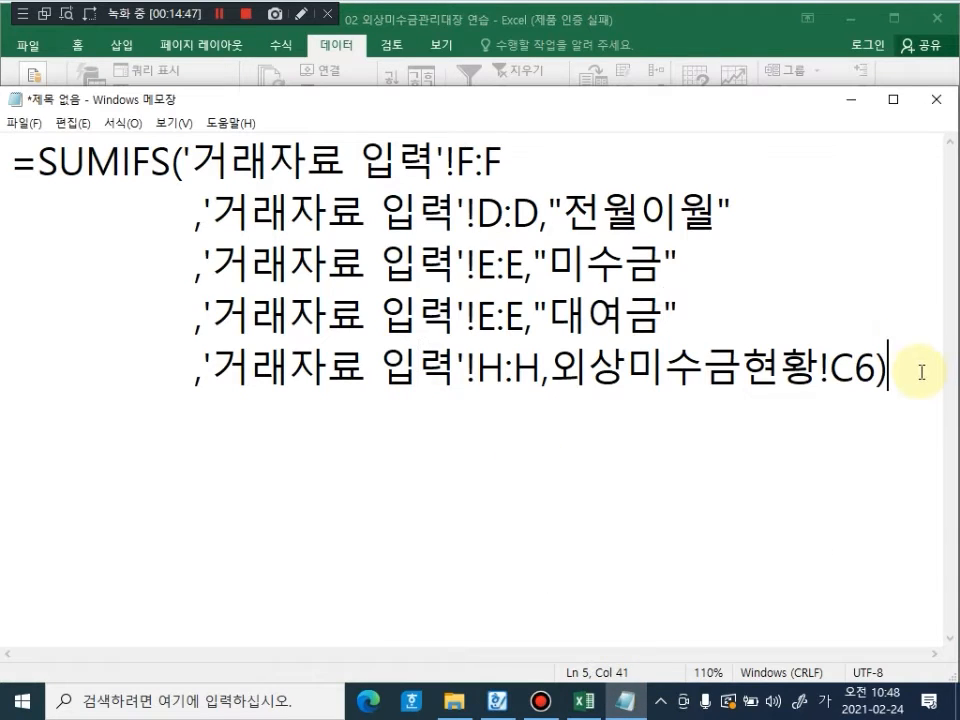
drag(692, 322, 291, 272)
drag(891, 381, 6, 163)
key(ctrl+v)
Step: Break the pasted SUMIFS formula into four lines, starting a new line before the D:D, E:E and H:H criteria
click(508, 290)
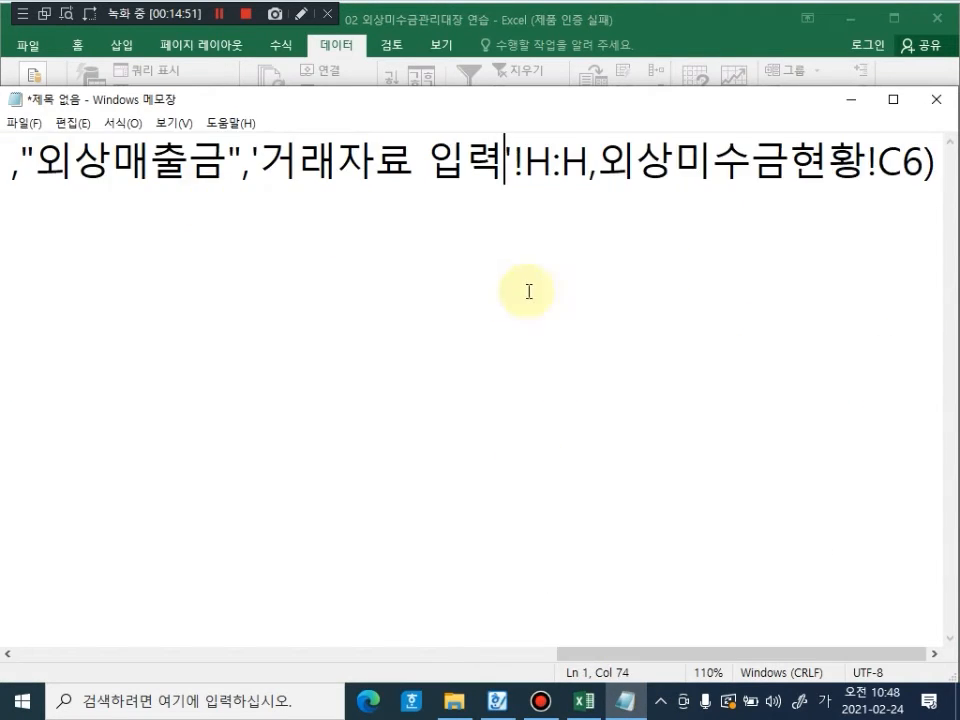
key(Left)
key(Left)
key(Left)
key(Left)
key(Left)
key(Left)
key(Left)
key(Left)
key(Return)
key(Left)
key(Left)
key(Left)
key(Left)
key(Left)
key(Left)
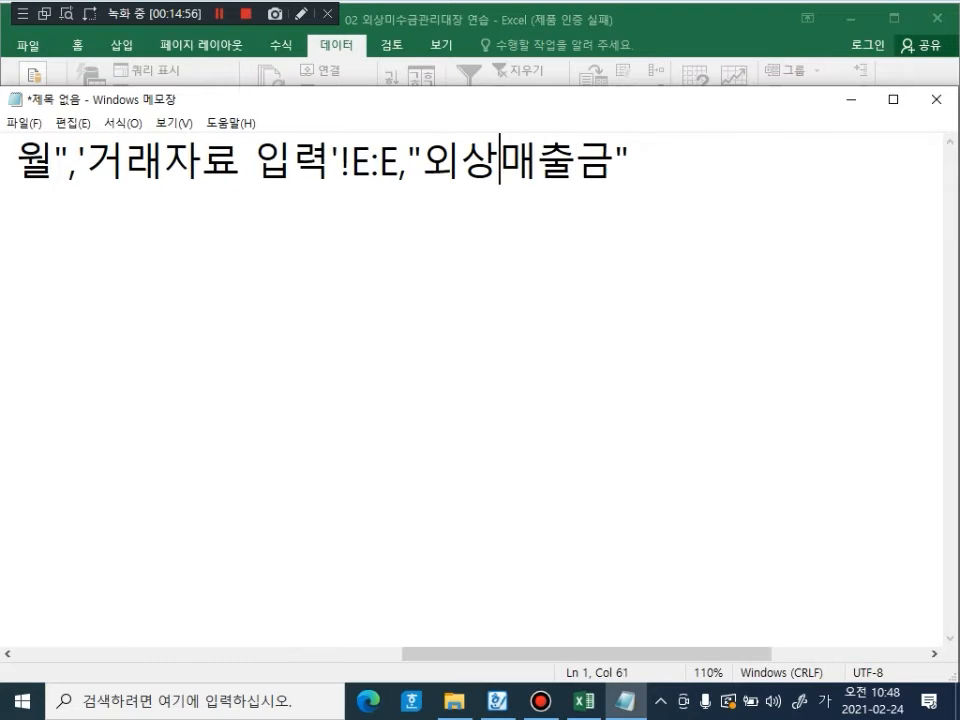
key(Left)
key(Left)
key(Left)
key(Left)
key(Left)
key(Left)
key(Left)
key(Left)
key(Left)
key(Left)
key(Left)
key(Left)
key(Left)
key(Left)
key(Left)
key(Left)
key(Left)
key(Left)
key(Return)
key(Up)
key(End)
key(Left)
key(Left)
key(Left)
key(Left)
key(Left)
key(Left)
key(Left)
key(Left)
key(Left)
key(Left)
key(Left)
key(Left)
key(Left)
key(Left)
key(Left)
key(Left)
key(Left)
key(Left)
key(Left)
key(Left)
key(Return)
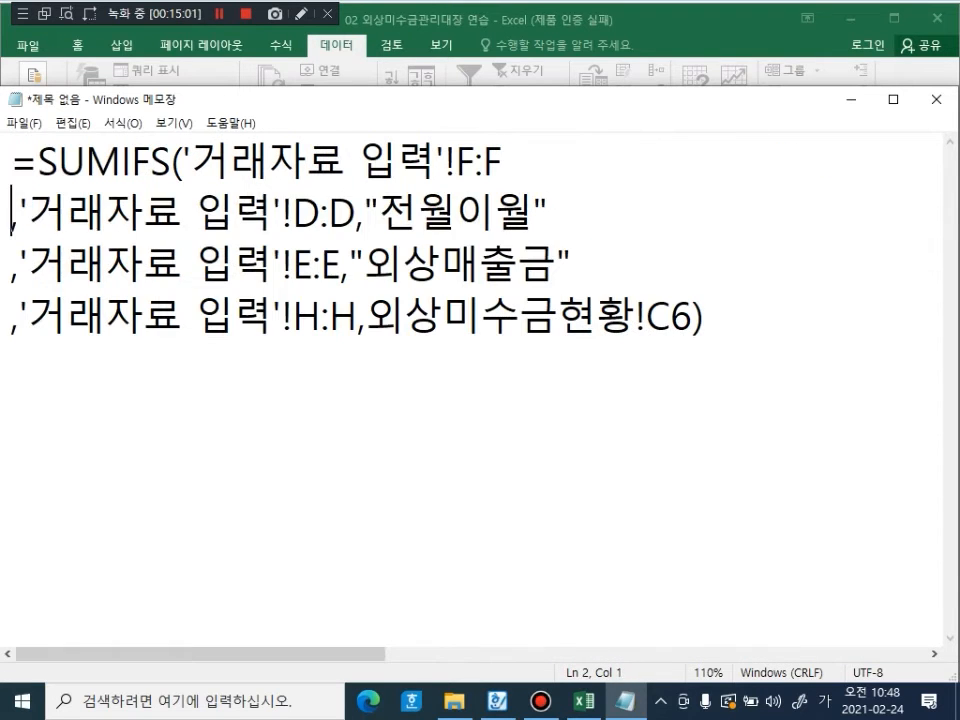
Step: Indent the three criteria lines with spaces so they align beneath the SUMIFS sum range
key(Down)
key(Left)
key(Left)
key(Left)
key(Left)
key(Left)
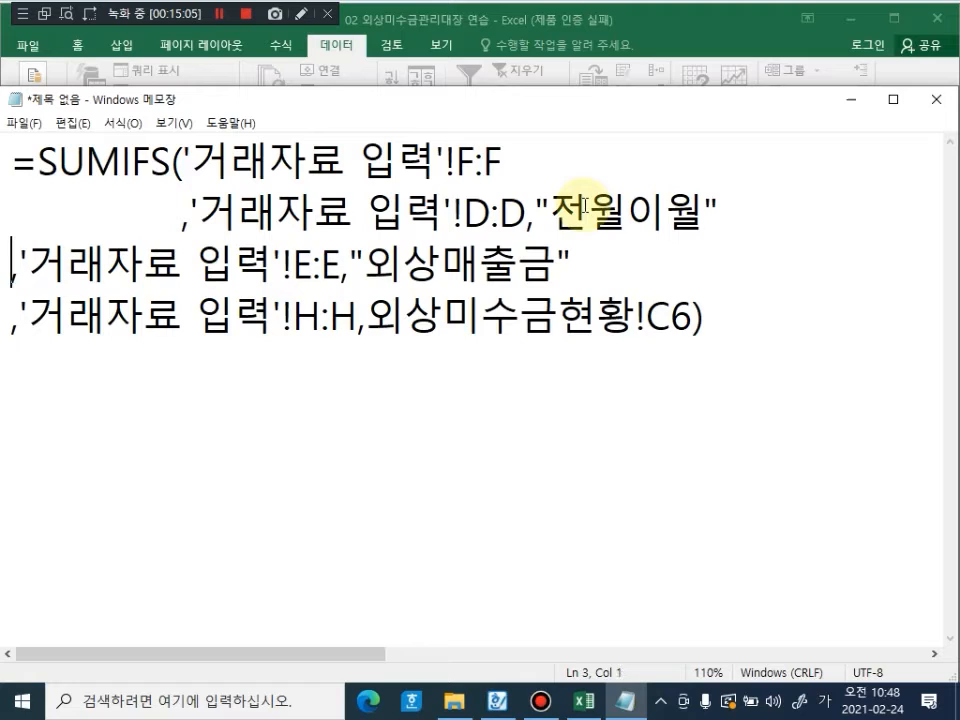
key(Down)
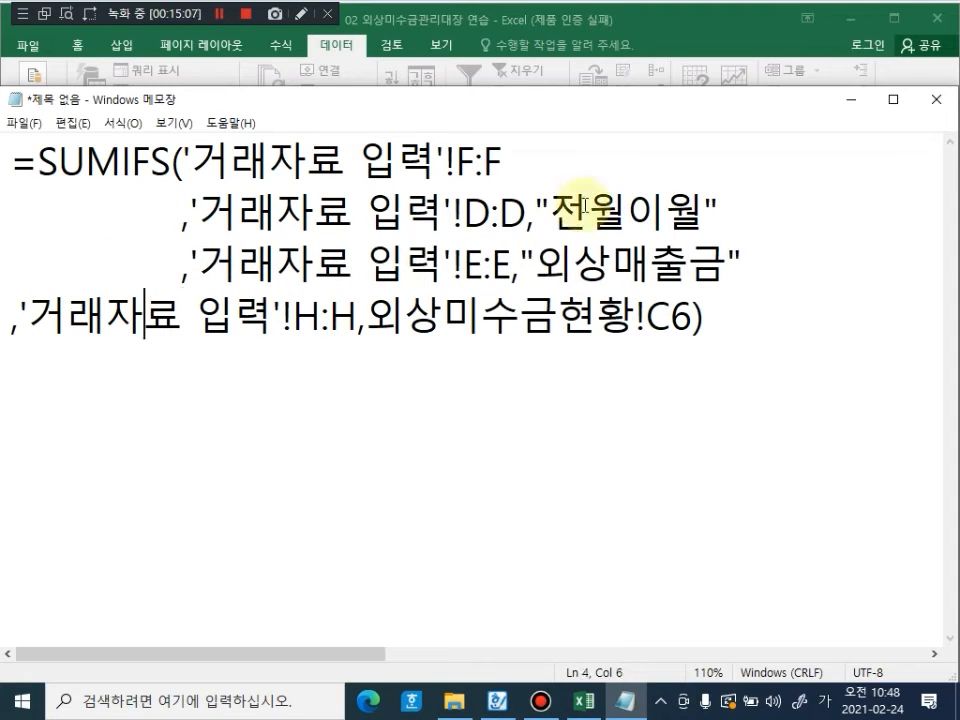
key(Left)
key(Left)
key(Left)
key(Left)
key(Left)
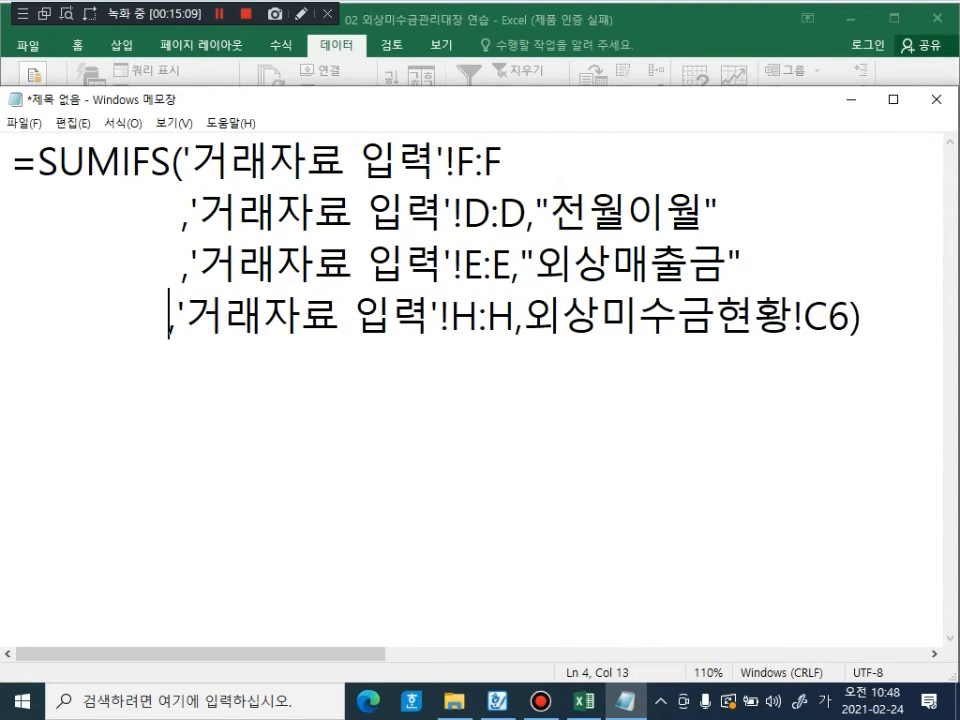
key(ctrl+alt+d)
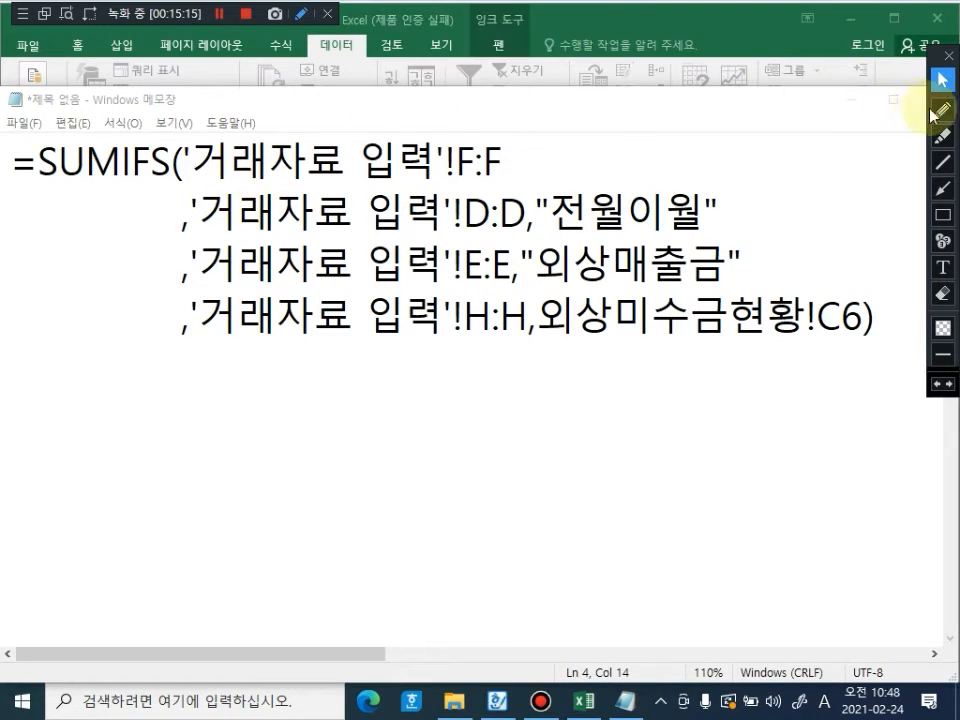
click(940, 110)
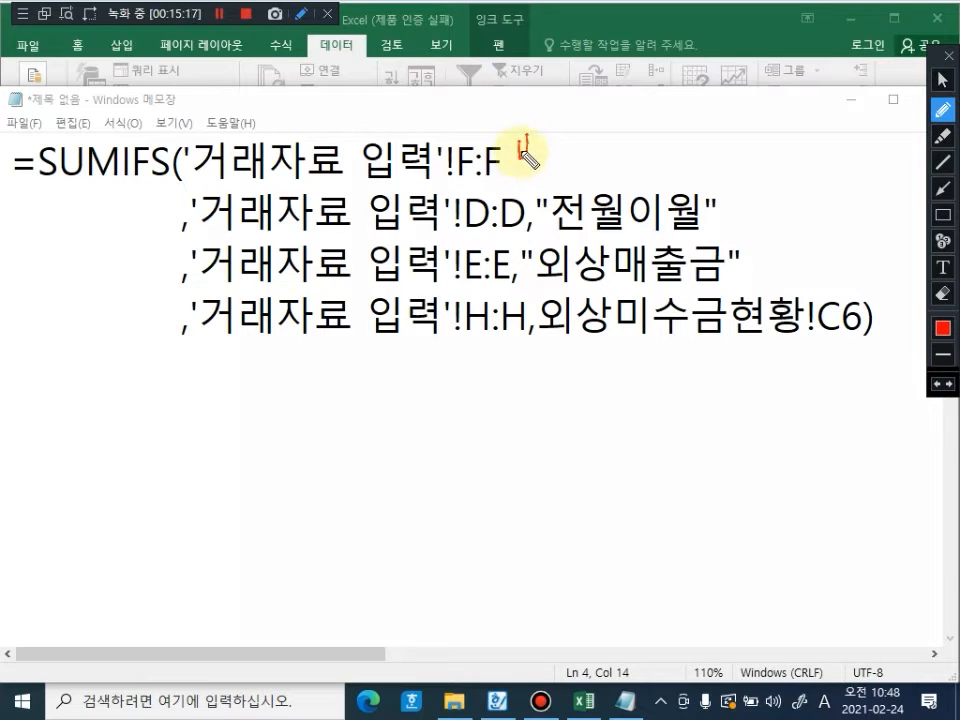
mouse_move(526, 152)
mouse_down()
mouse_move(540, 165)
mouse_move(593, 145)
mouse_move(626, 146)
mouse_move(622, 160)
mouse_up()
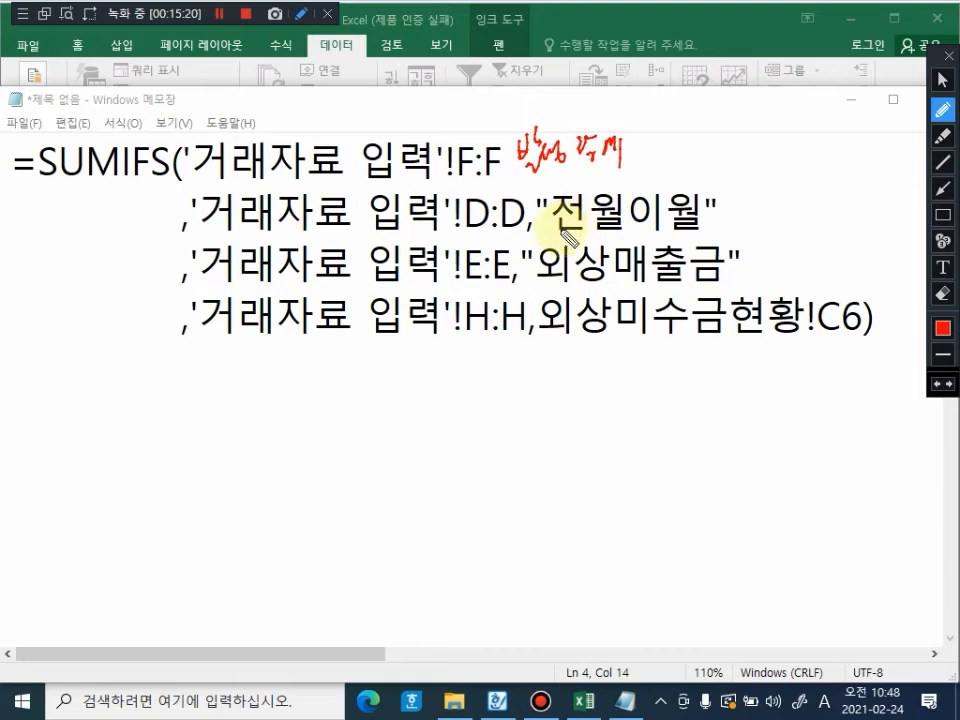
drag(582, 242, 700, 237)
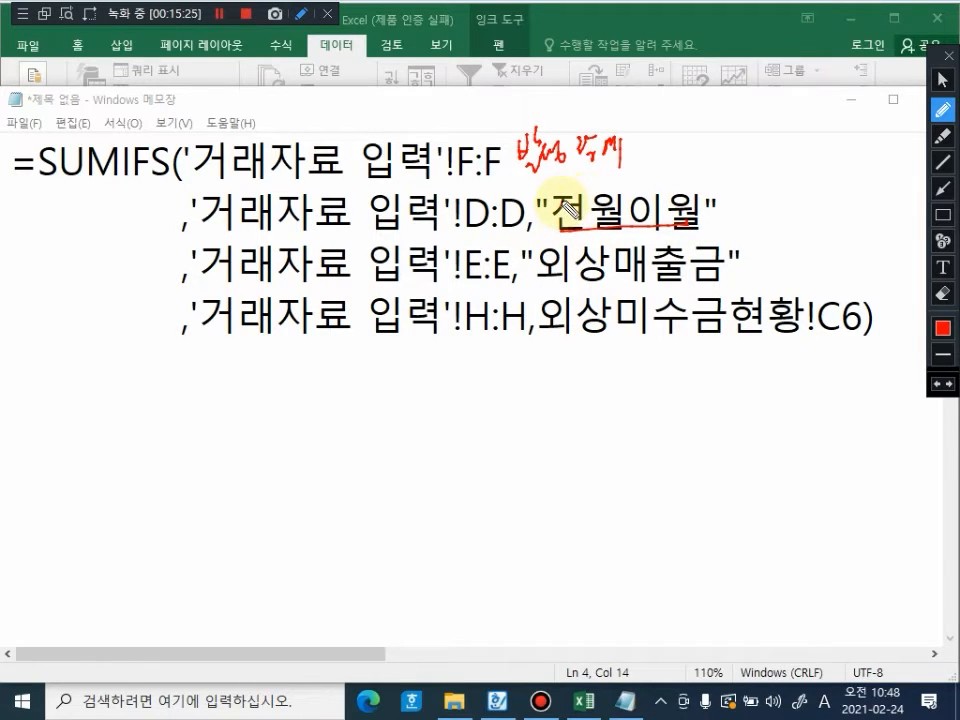
drag(212, 210, 700, 205)
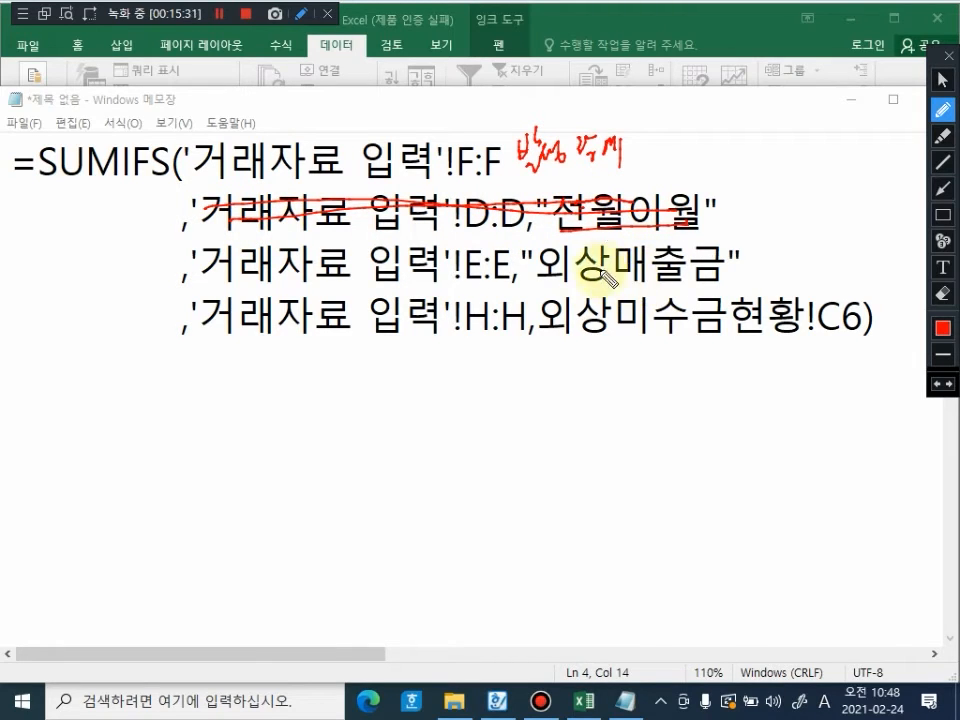
mouse_move(608, 364)
mouse_down()
mouse_move(617, 384)
mouse_move(668, 364)
mouse_move(684, 372)
mouse_up()
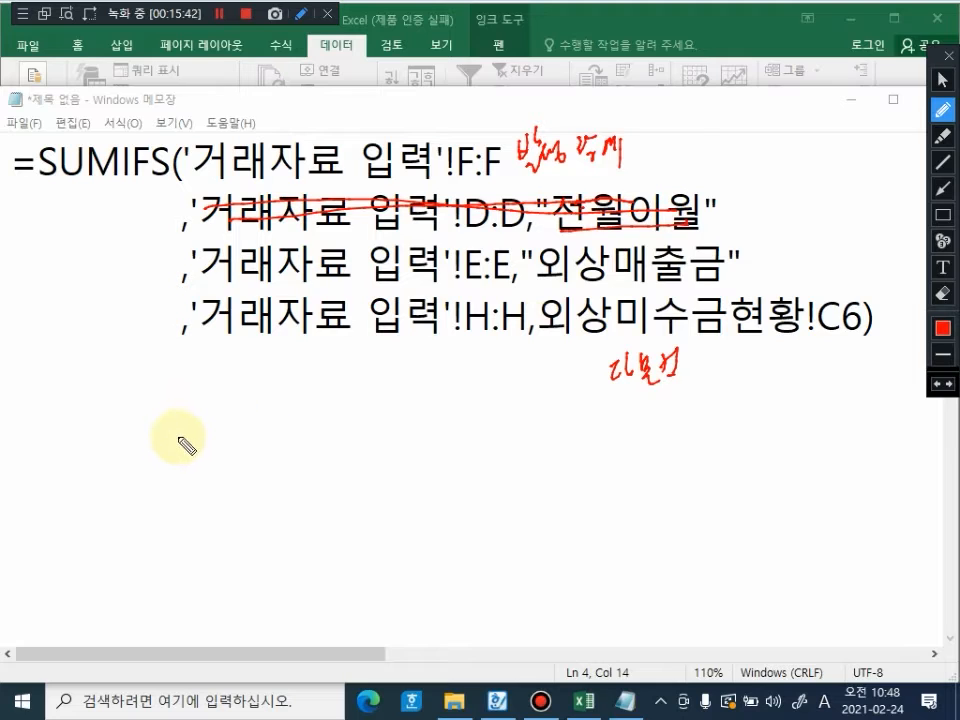
drag(172, 441, 244, 452)
mouse_move(228, 458)
mouse_down()
mouse_move(250, 466)
mouse_move(272, 450)
mouse_move(321, 447)
mouse_up()
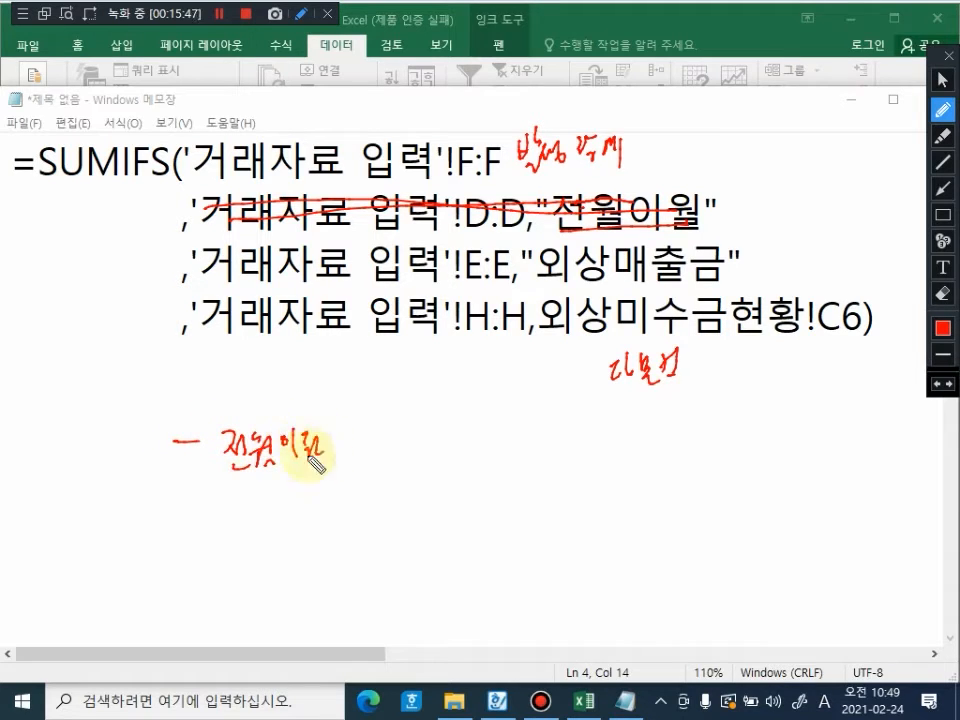
drag(215, 491, 276, 488)
drag(319, 491, 332, 492)
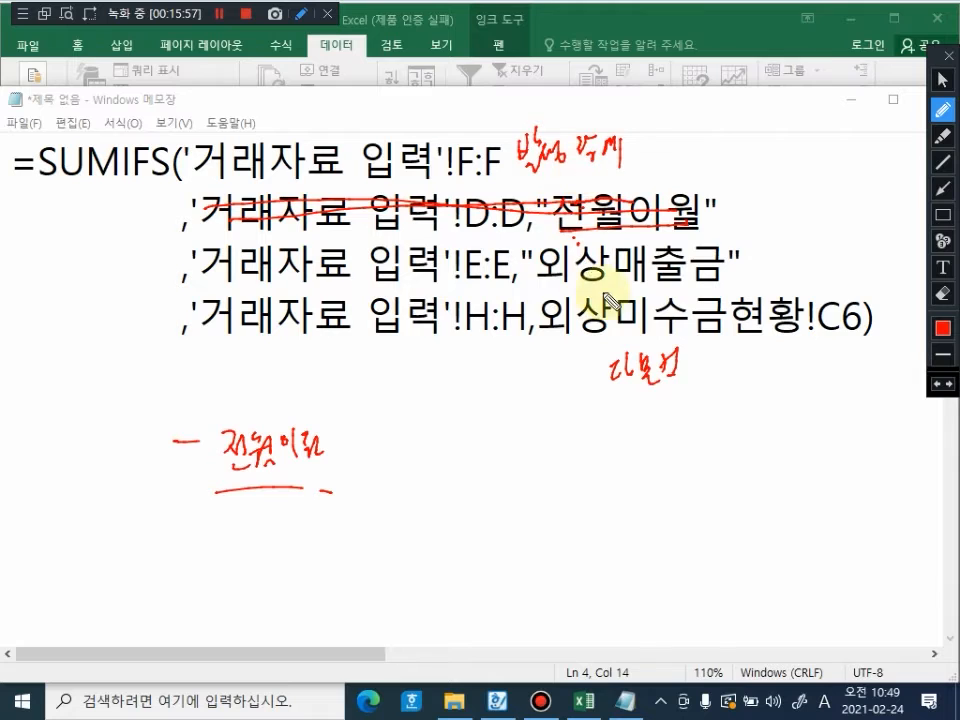
Step: Switch to Excel and copy the full SUMIFS formula text from ㈜다몬컴's 외상매출금 초잔액 cell F6
key(Escape)
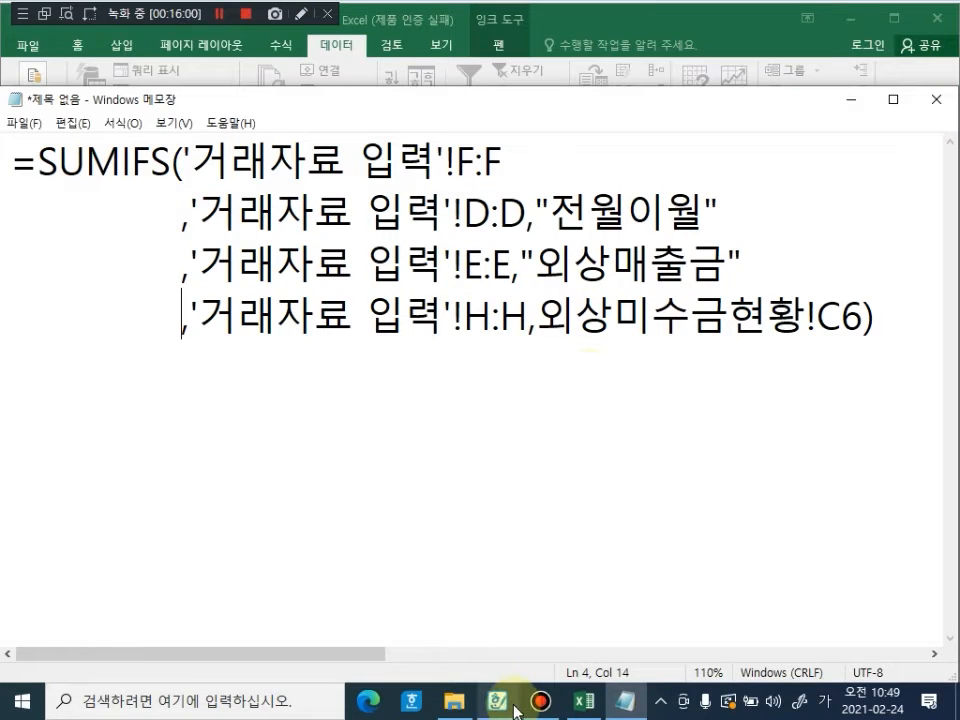
click(584, 699)
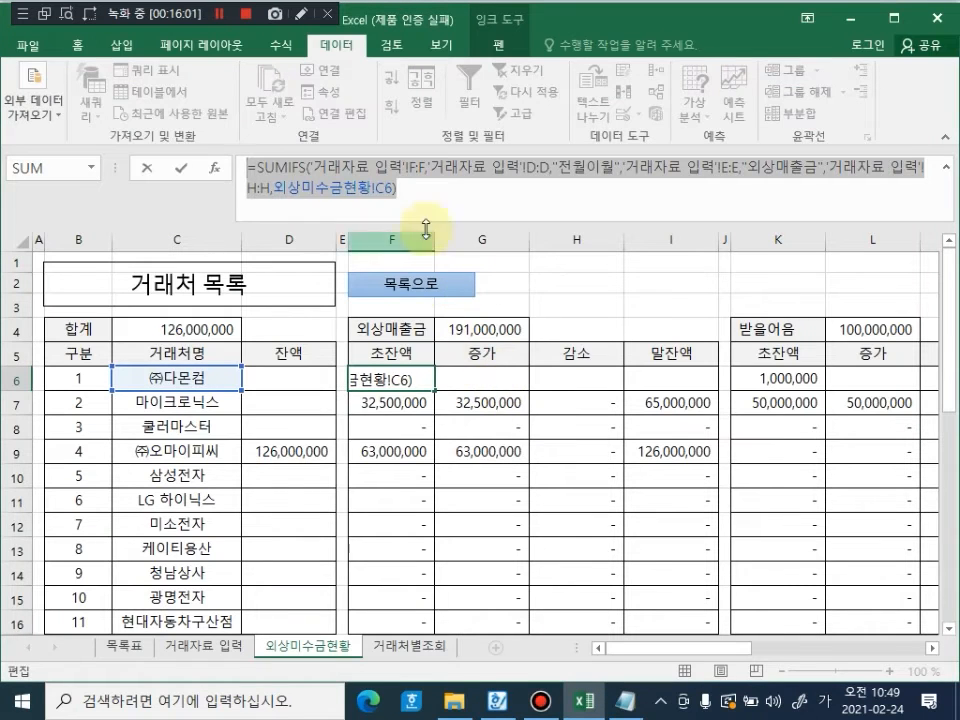
key(ctrl+Return)
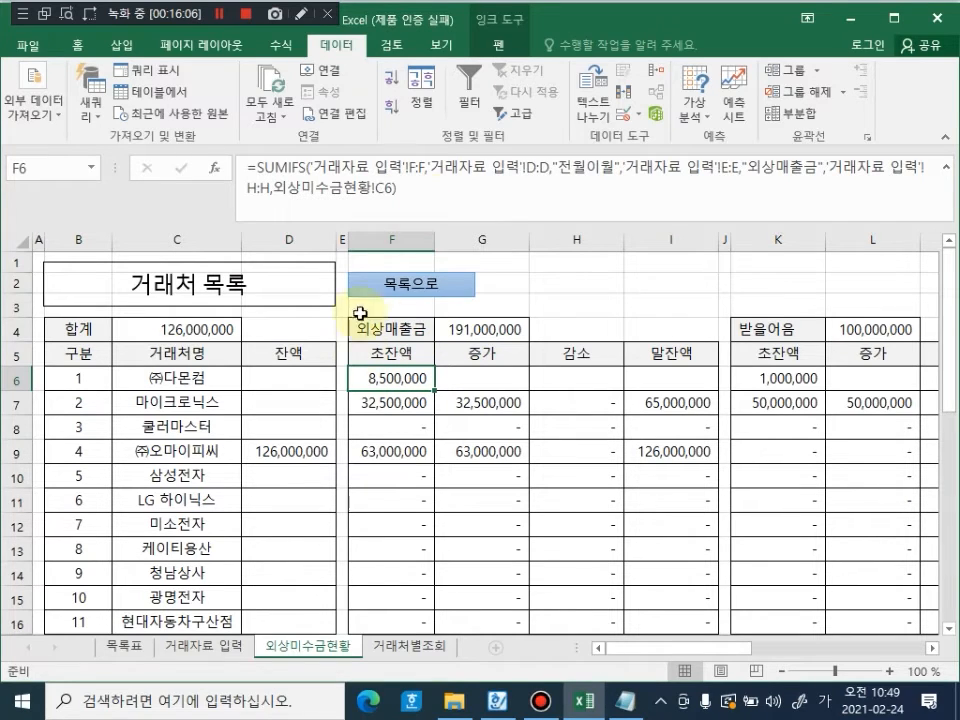
double_click(370, 378)
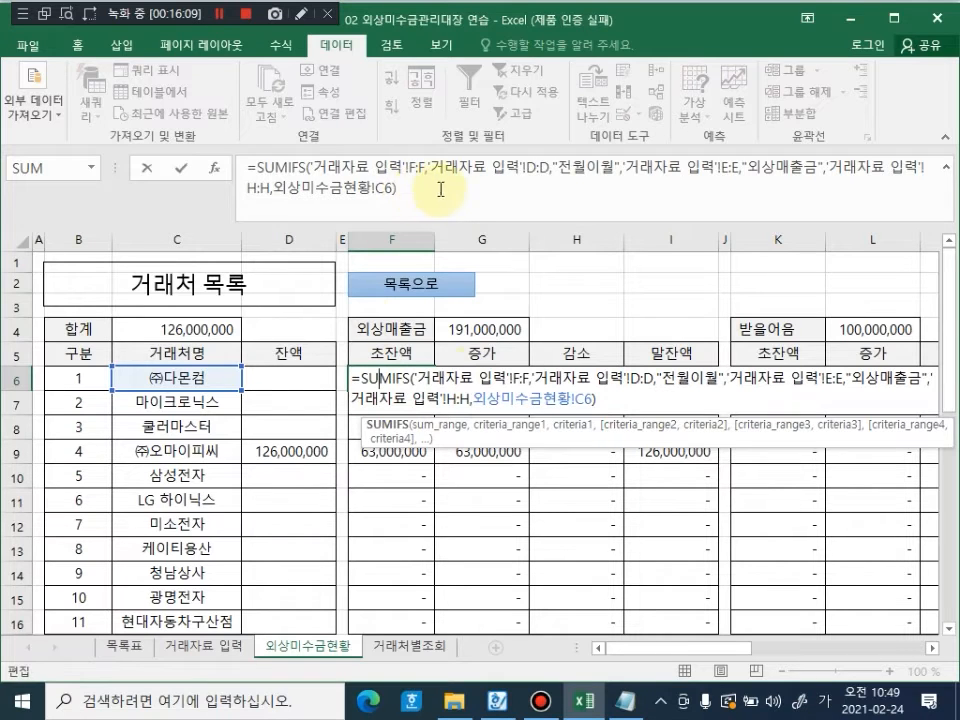
drag(413, 190, 234, 152)
key(ctrl+c)
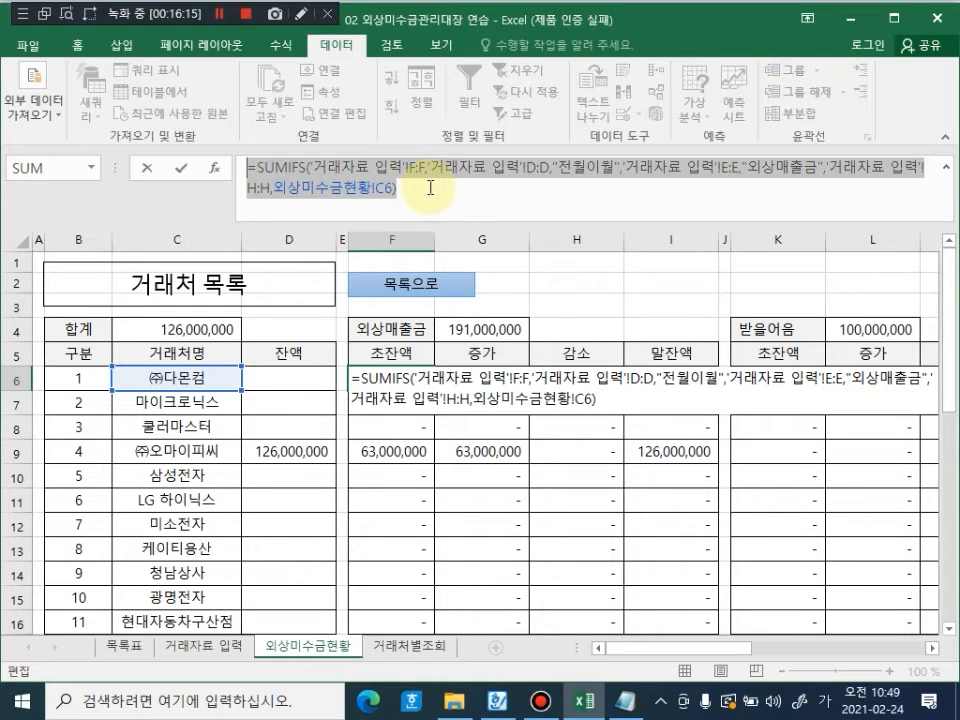
key(Escape)
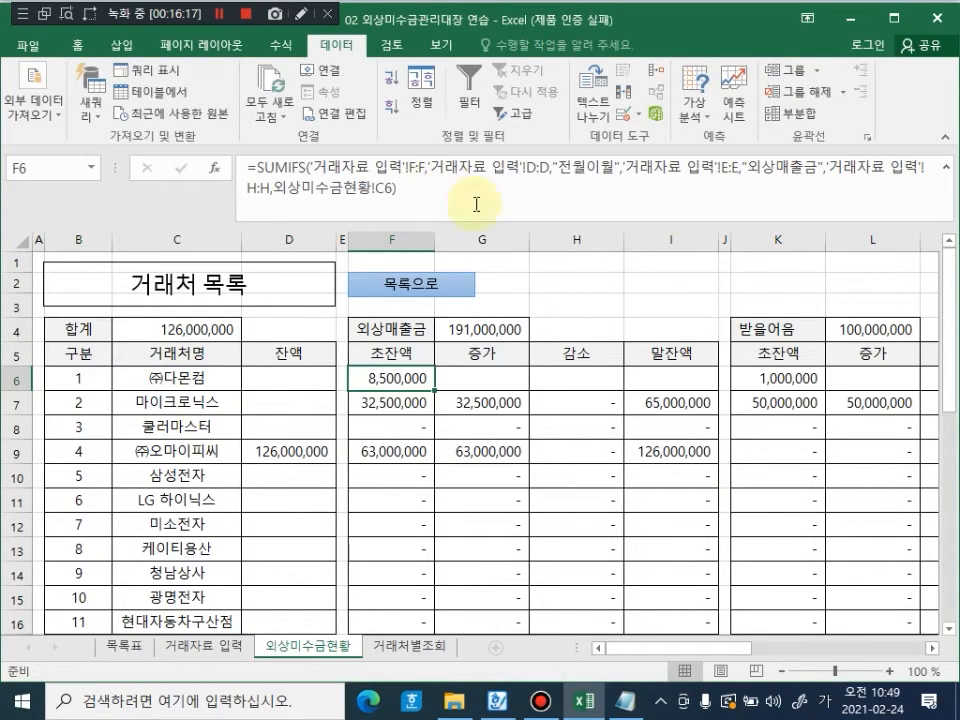
Step: Paste the copied SUMIFS formula into ㈜다몬컴's 외상매출금 증가 cell G6 and reopen that cell for editing
click(478, 378)
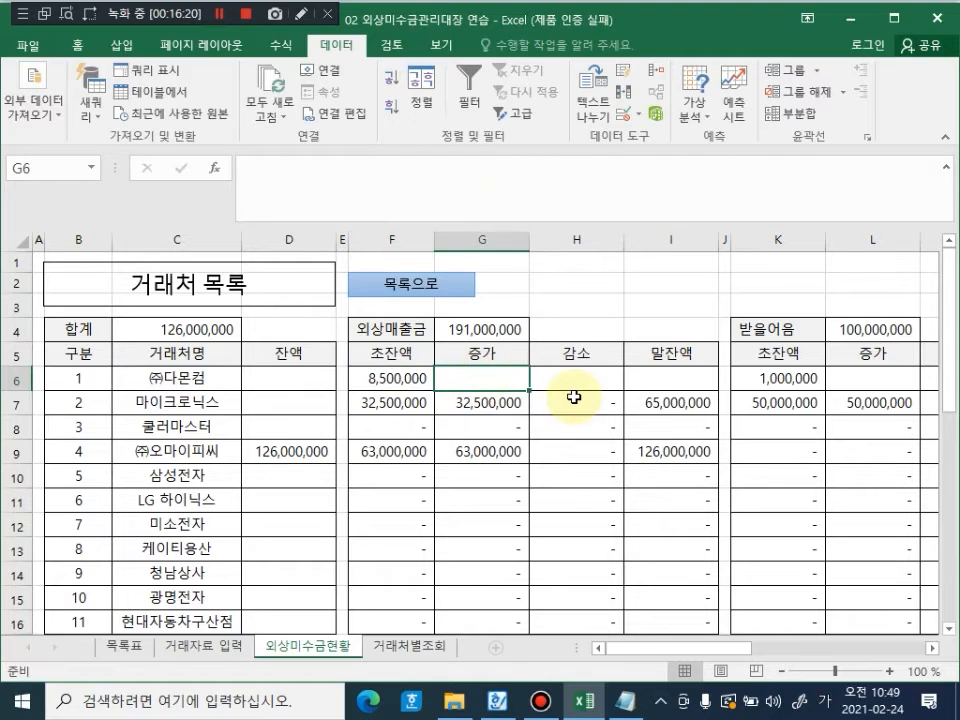
double_click(470, 380)
key(ctrl+v)
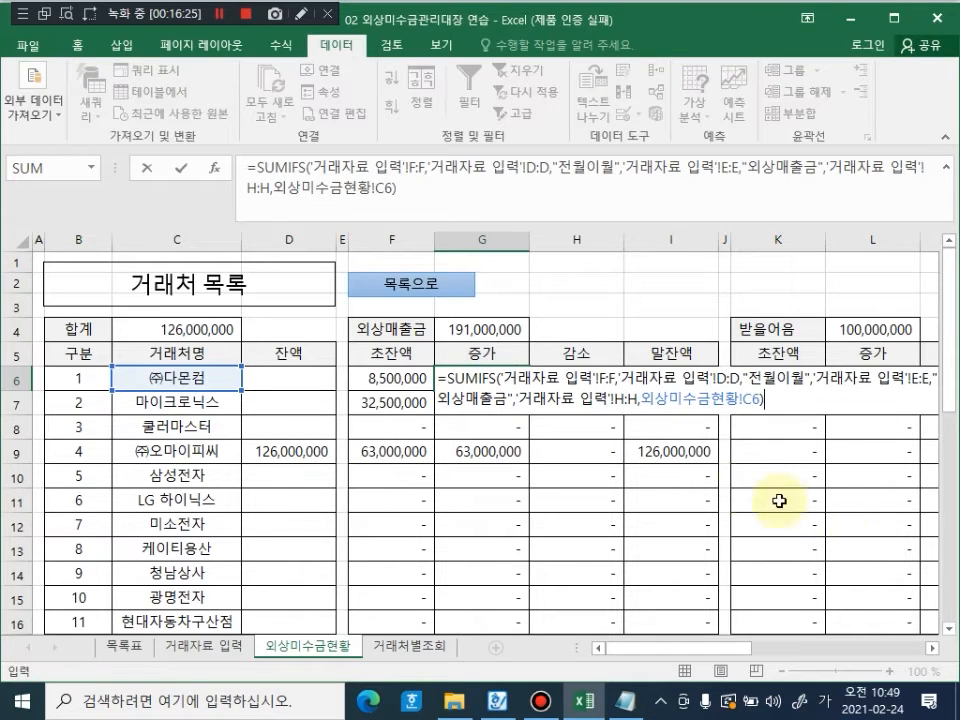
key(Return)
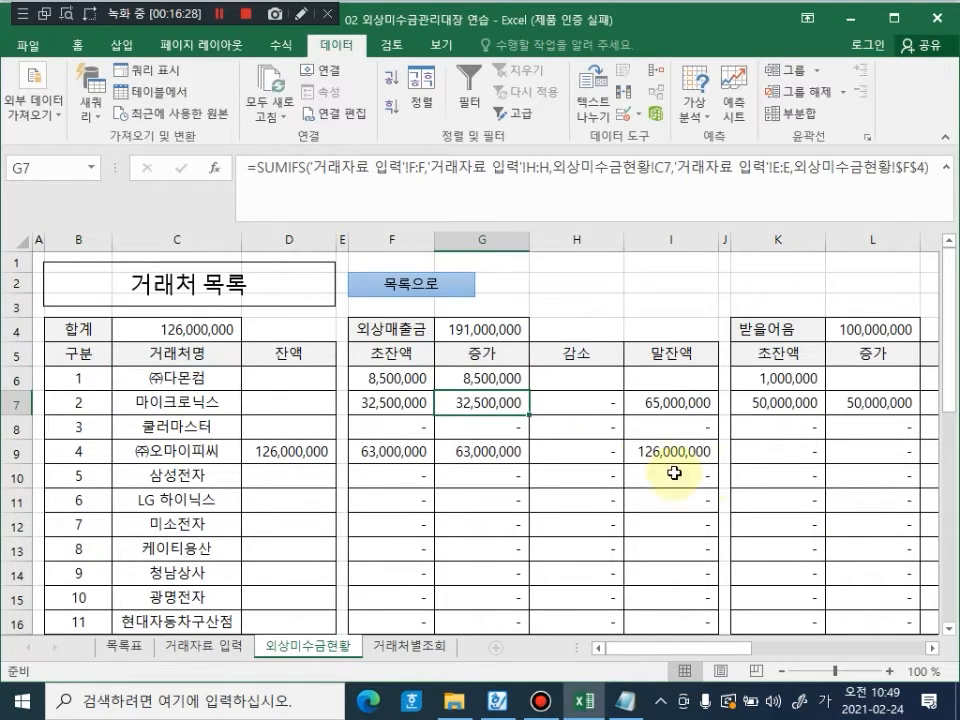
double_click(529, 379)
click(785, 398)
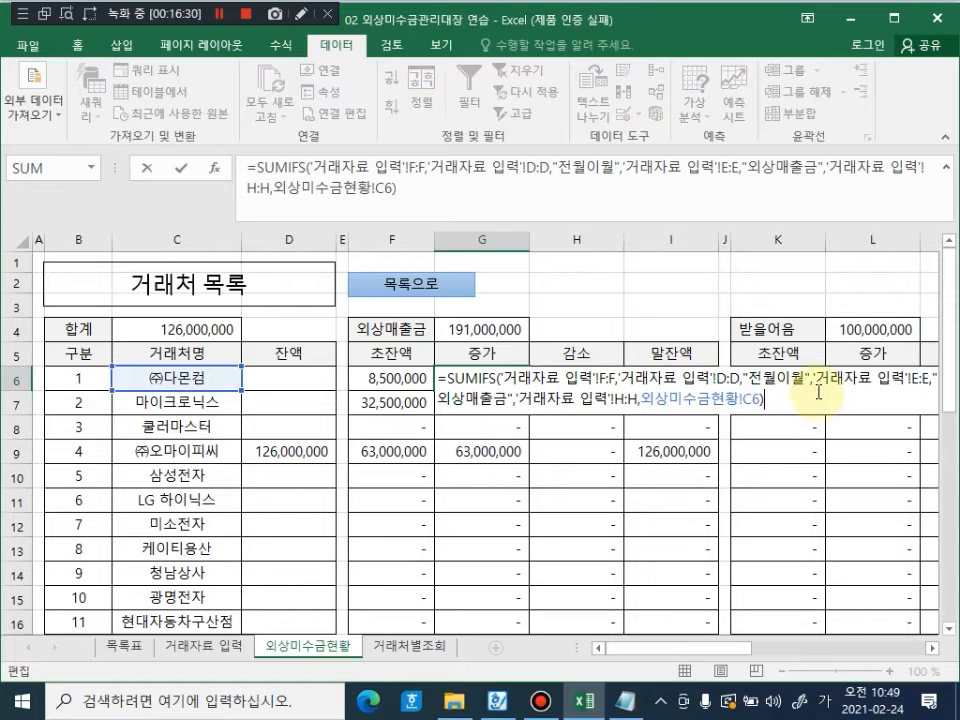
key(ctrl+Return)
ctrl+scroll(771, 431, up, 5)
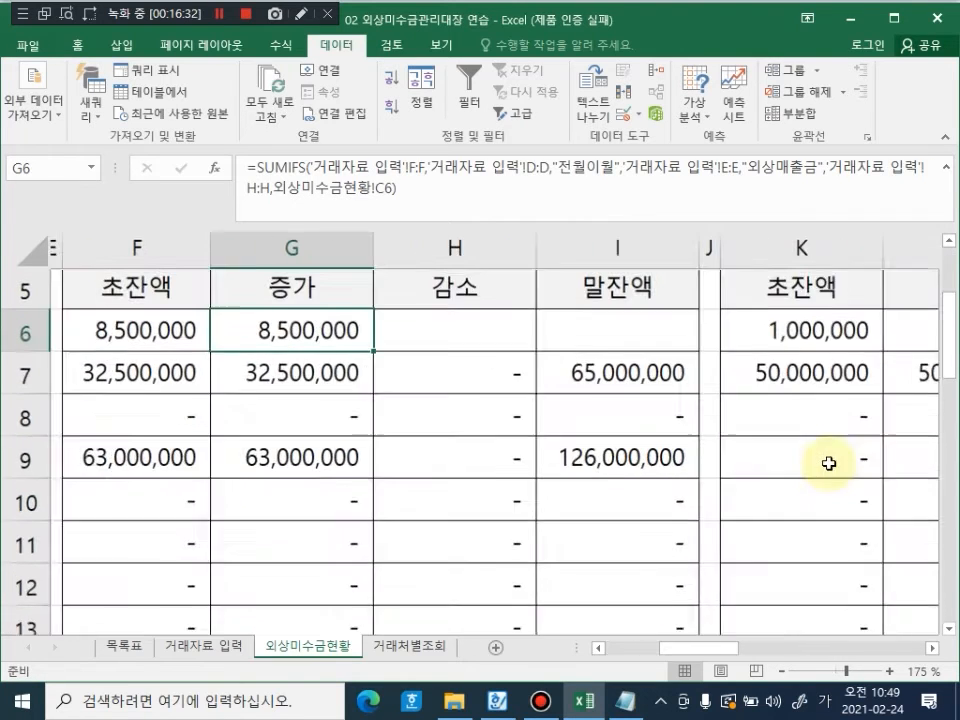
double_click(274, 327)
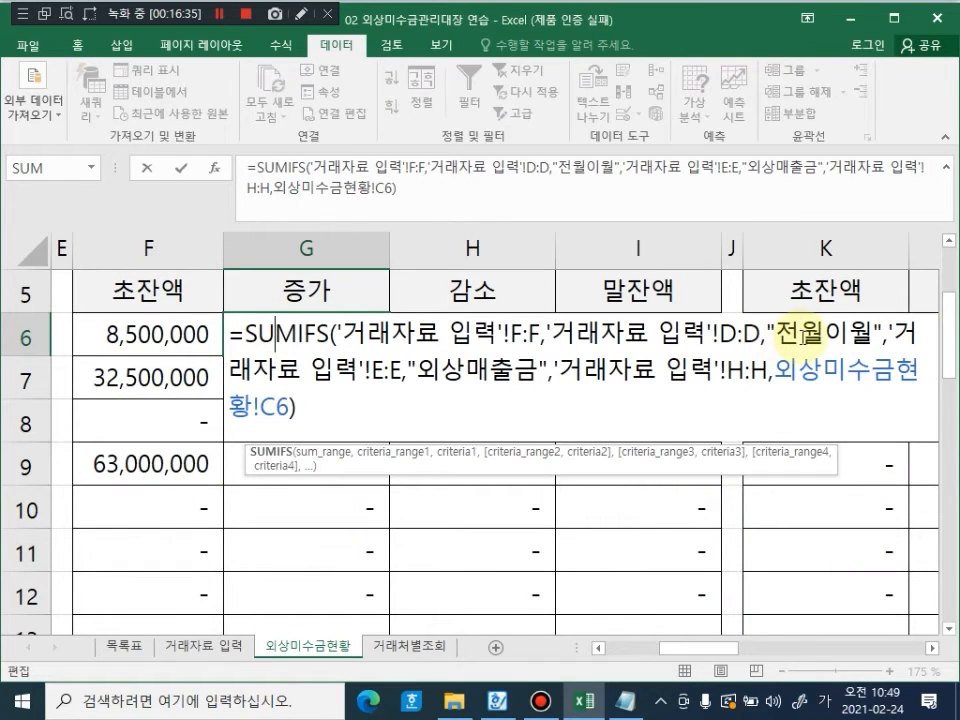
click(300, 13)
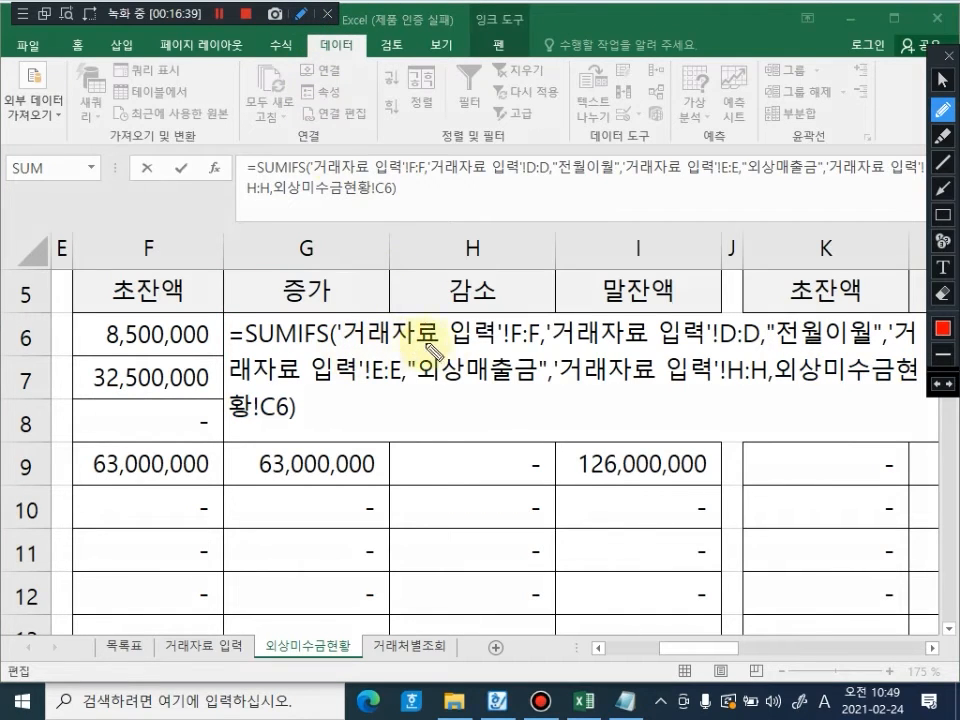
drag(541, 343, 535, 357)
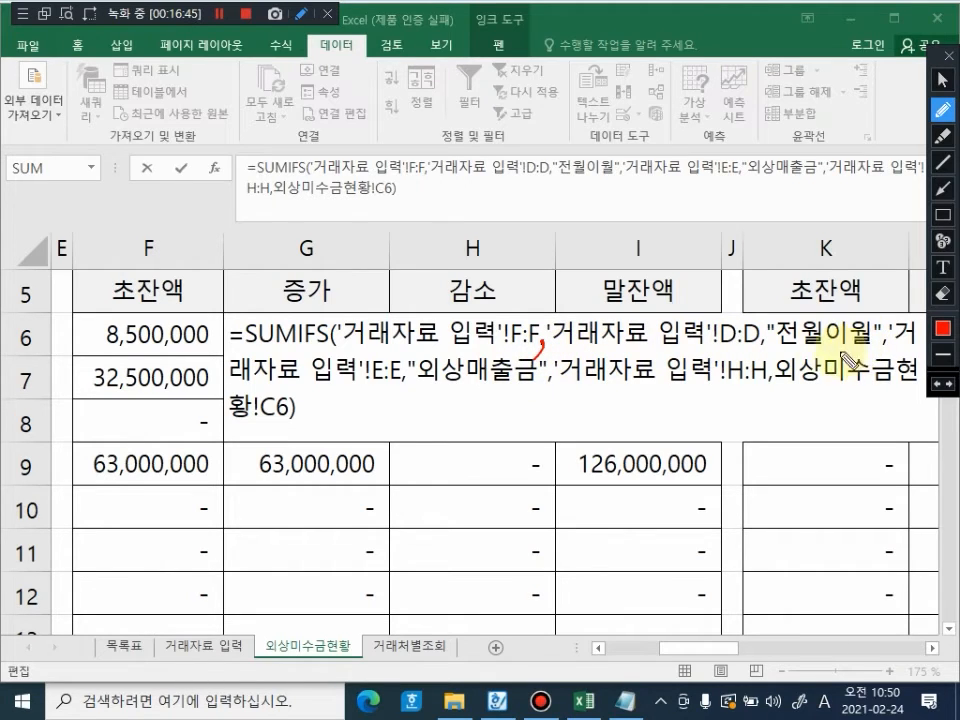
drag(768, 298, 681, 295)
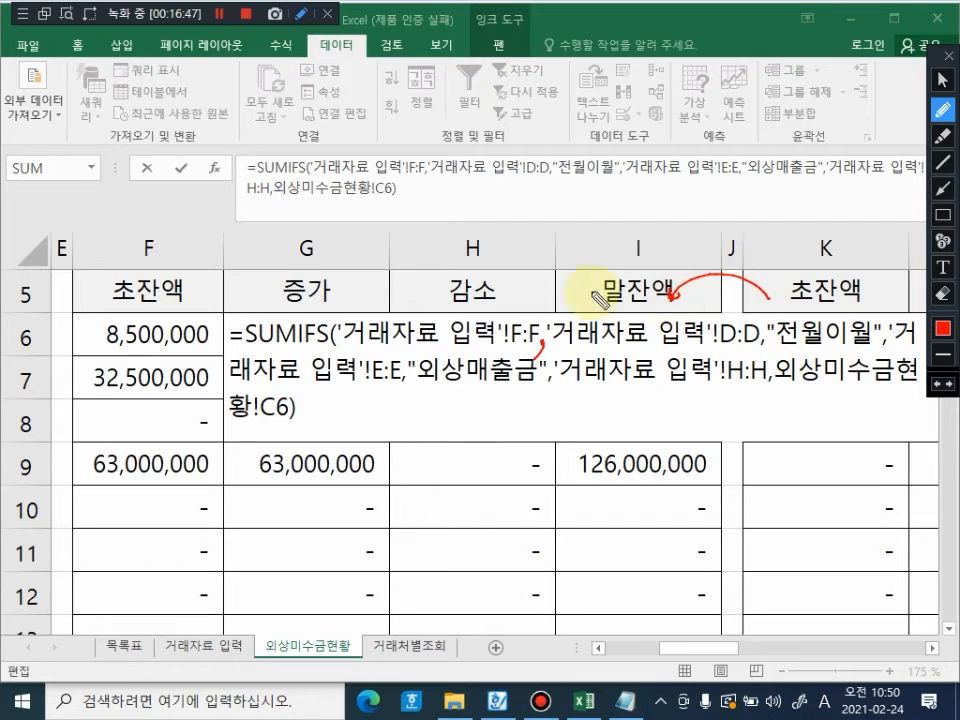
drag(577, 282, 584, 299)
mouse_move(597, 281)
mouse_down()
mouse_move(598, 300)
mouse_move(619, 296)
mouse_up()
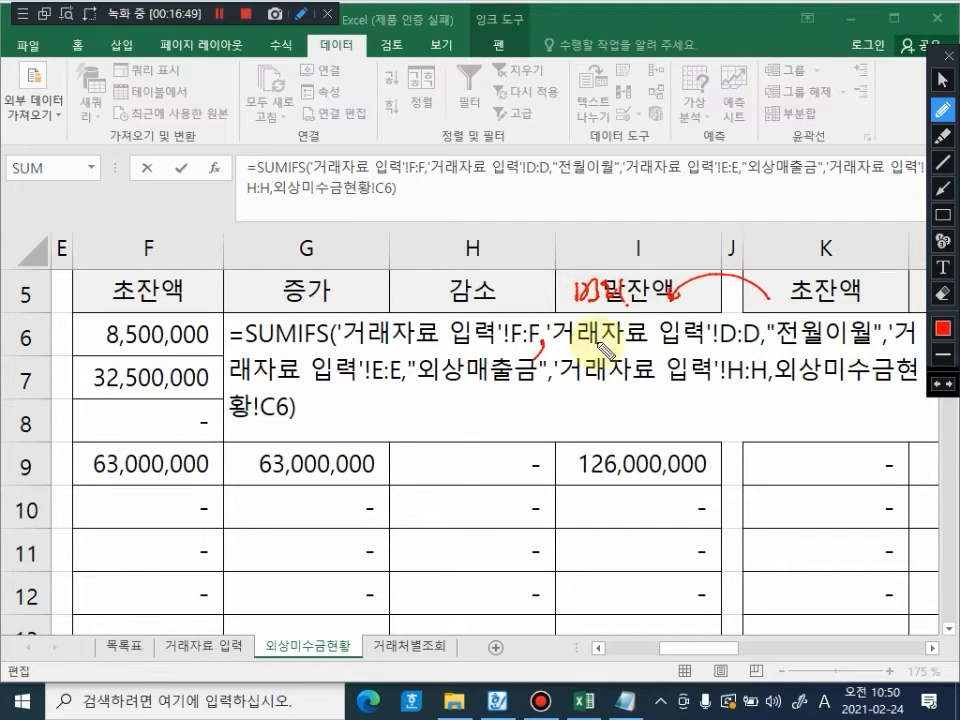
mouse_move(563, 341)
mouse_down()
mouse_move(786, 341)
mouse_move(866, 322)
mouse_up()
drag(572, 346, 858, 345)
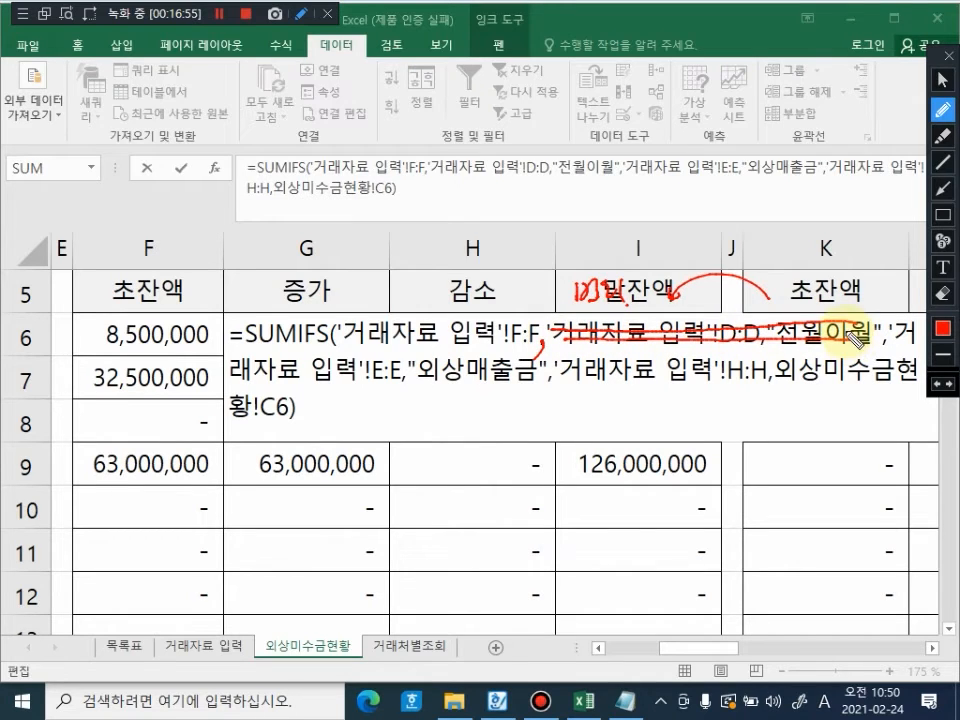
key(Escape)
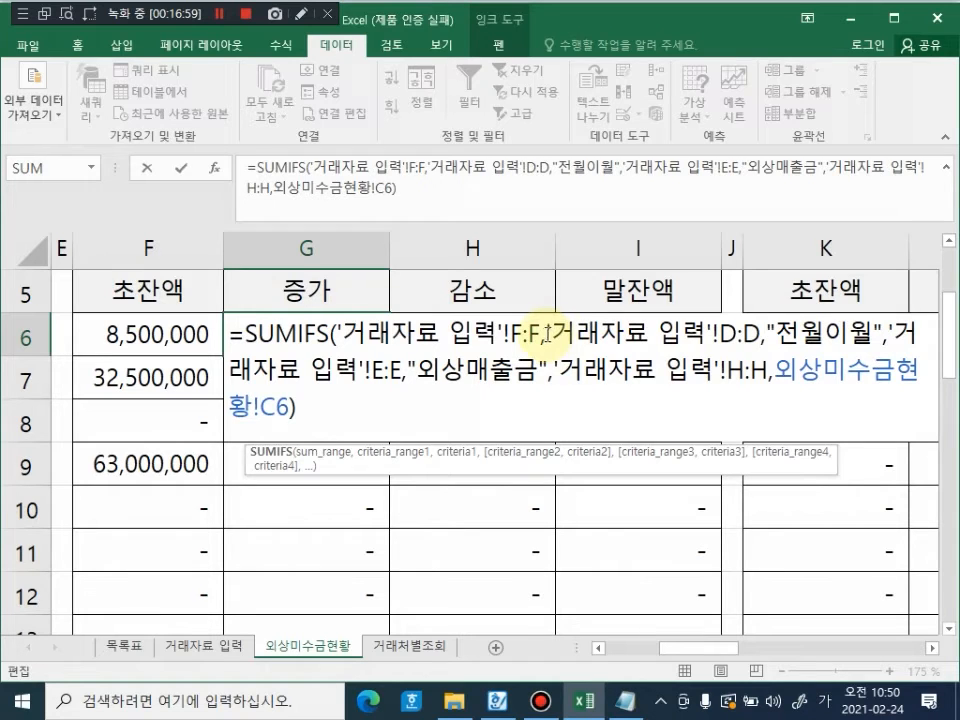
Step: Remove the '거래자료 입력'!D:D,"전월이월" criterion from G6's SUMIFS formula, keeping the E:E and H:H criteria
drag(548, 332, 889, 336)
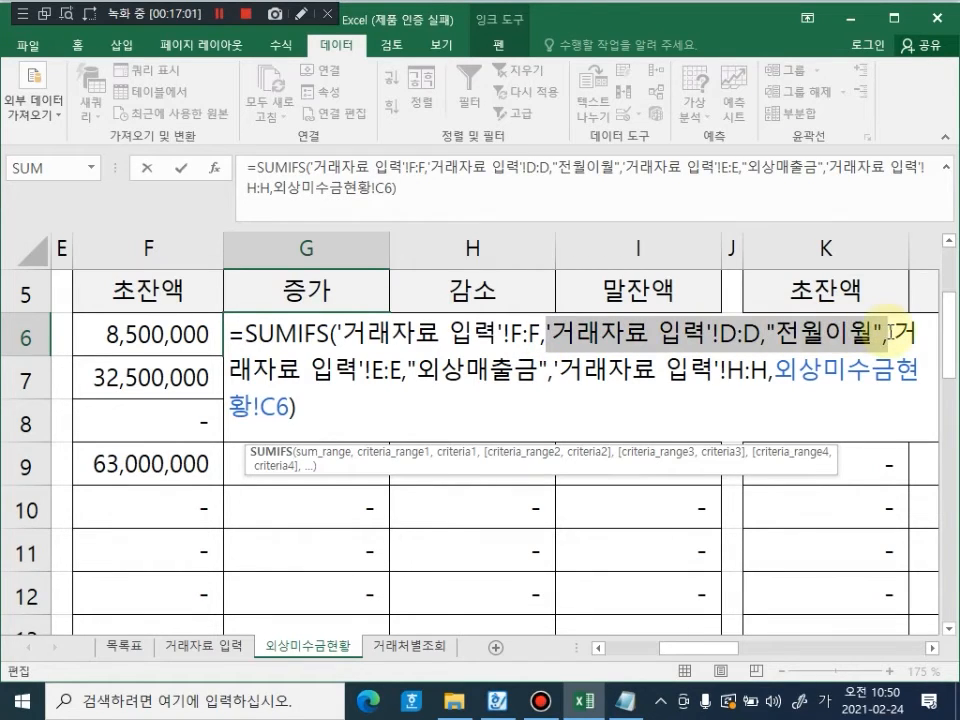
key(Delete)
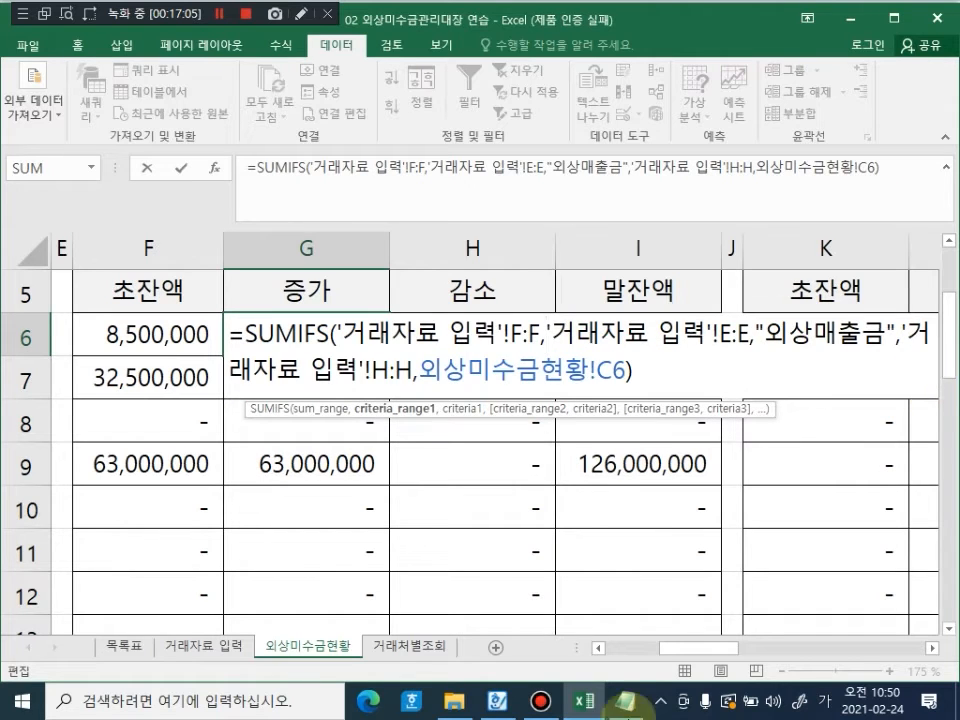
click(625, 700)
click(301, 14)
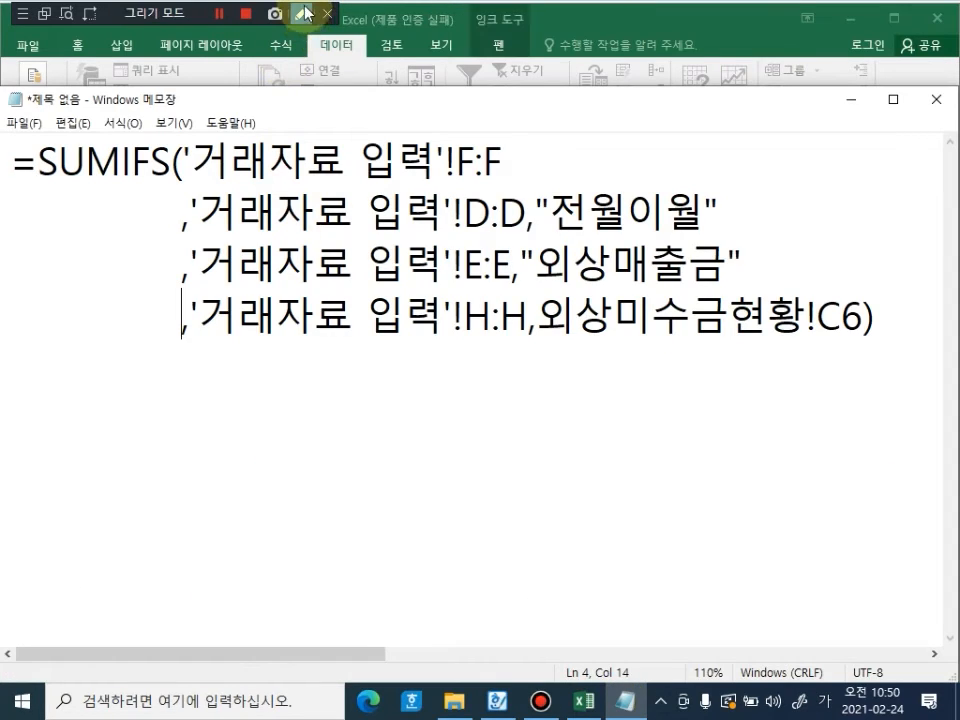
mouse_move(181, 231)
mouse_down()
mouse_move(191, 241)
mouse_move(300, 208)
mouse_move(579, 192)
mouse_move(712, 210)
mouse_up()
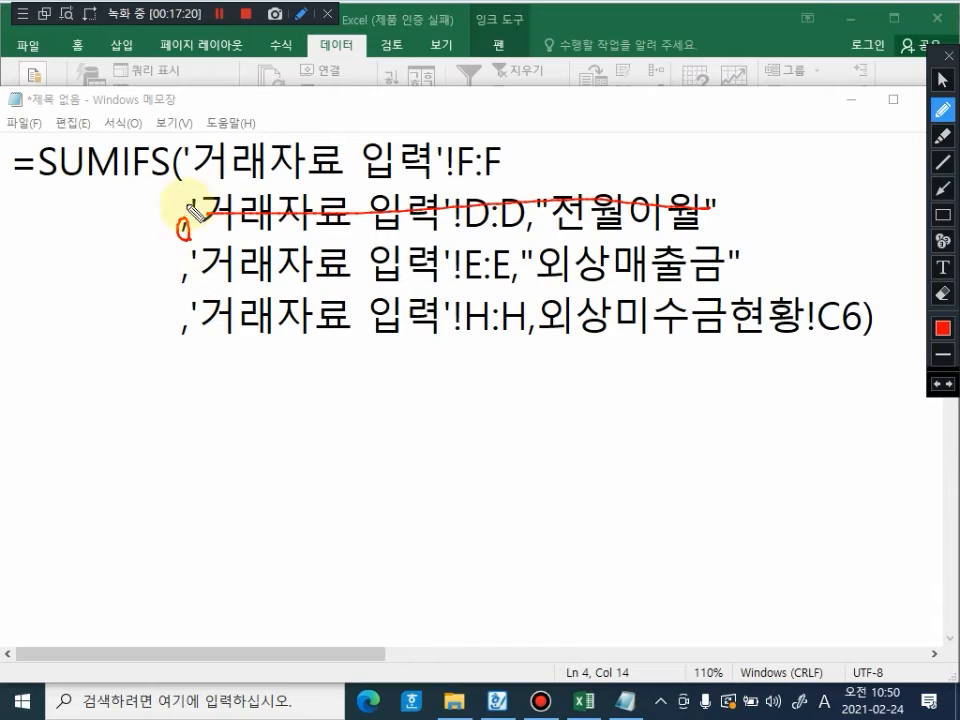
drag(190, 187, 186, 282)
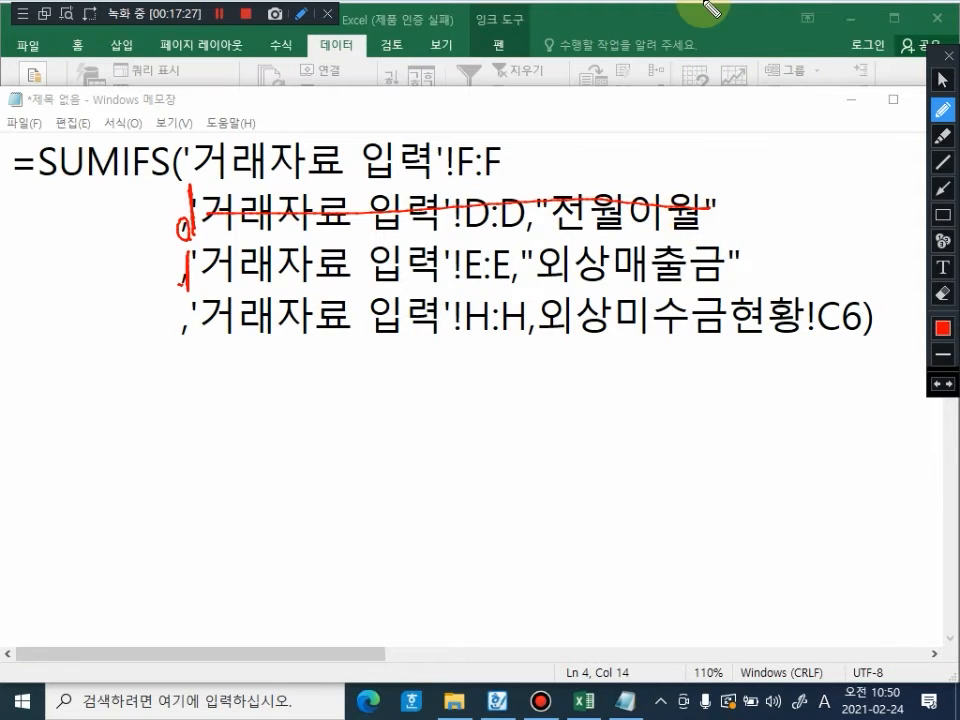
key(Escape)
click(582, 701)
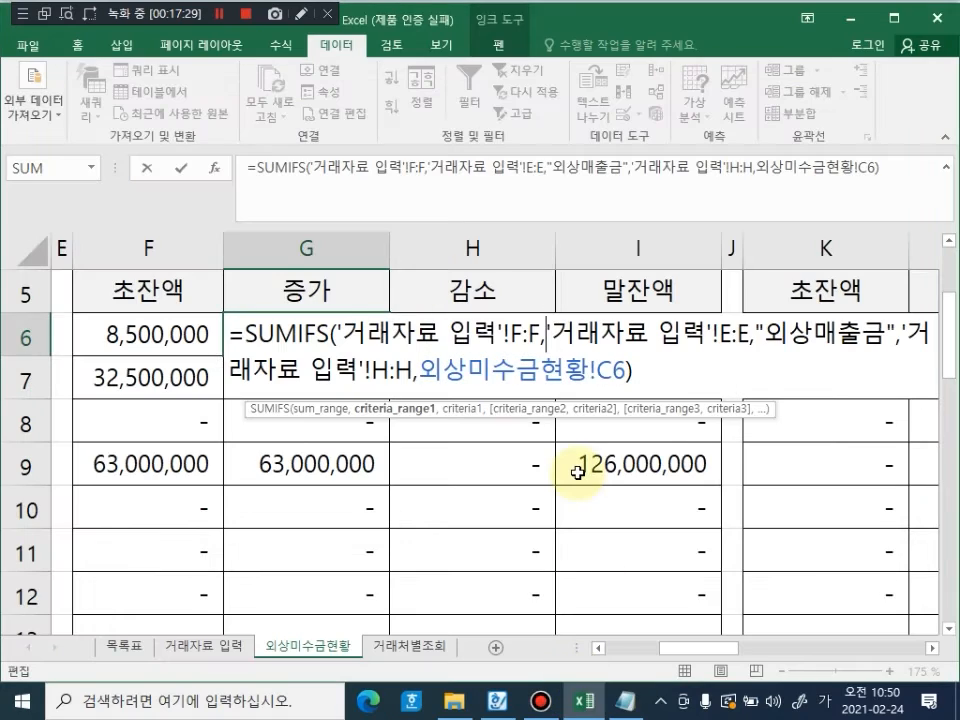
key(Return)
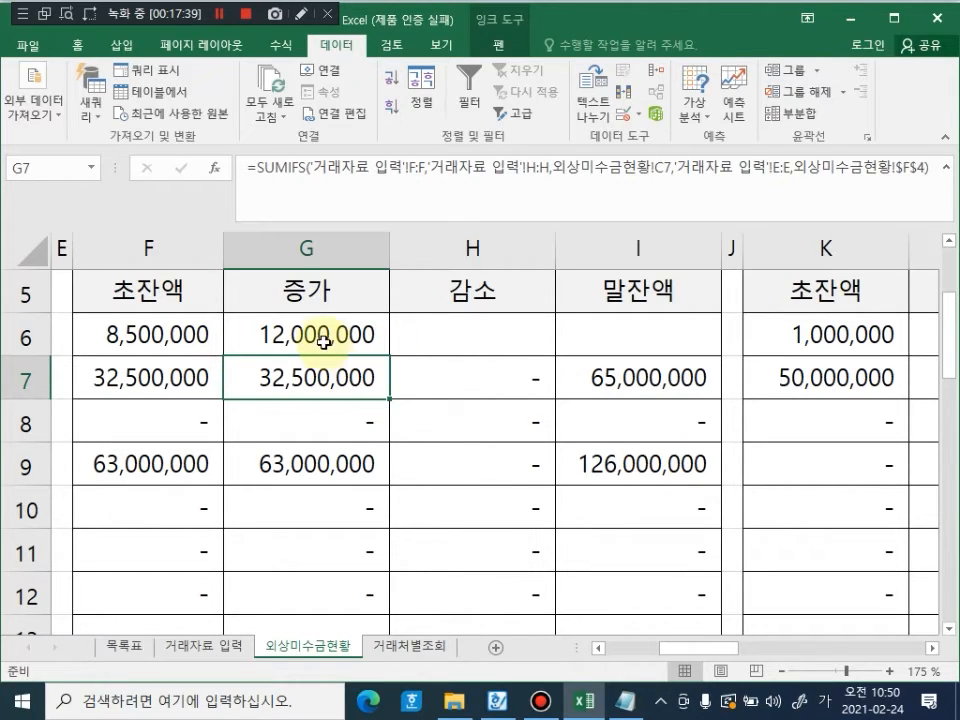
Step: Subtract the 초잔액 cell F6 at the end of G6's SUMIFS formula
click(340, 340)
click(908, 185)
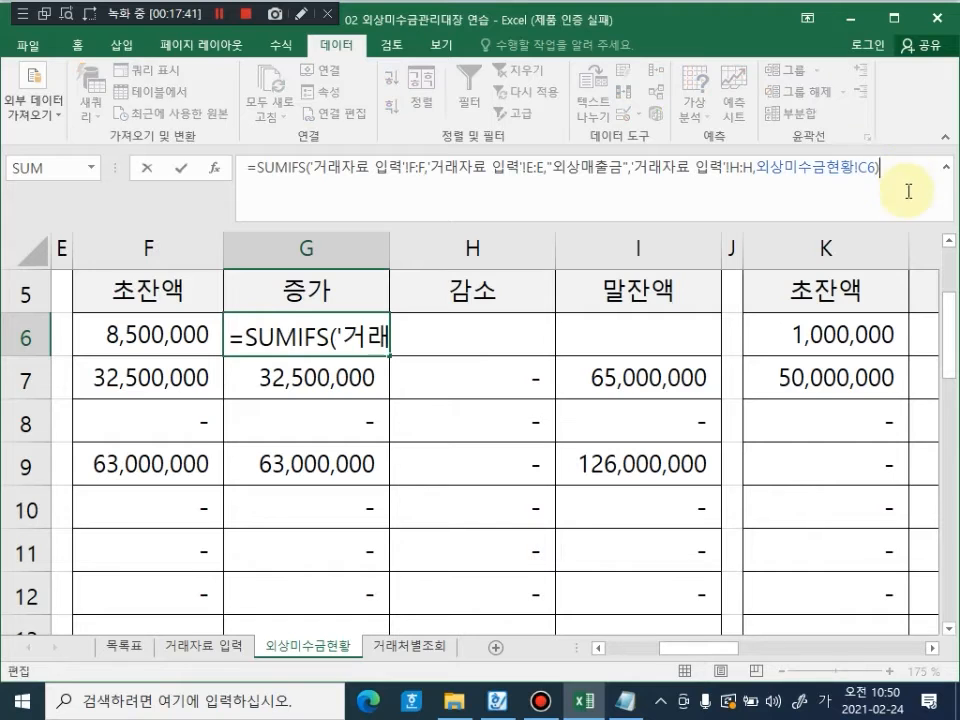
click(356, 336)
double_click(352, 337)
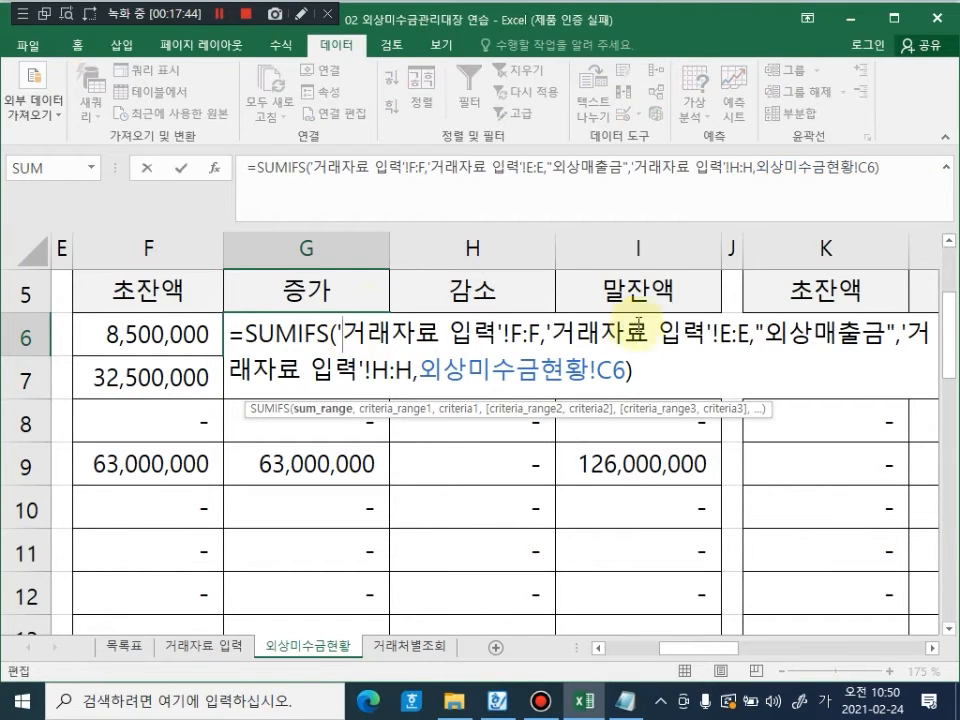
click(703, 376)
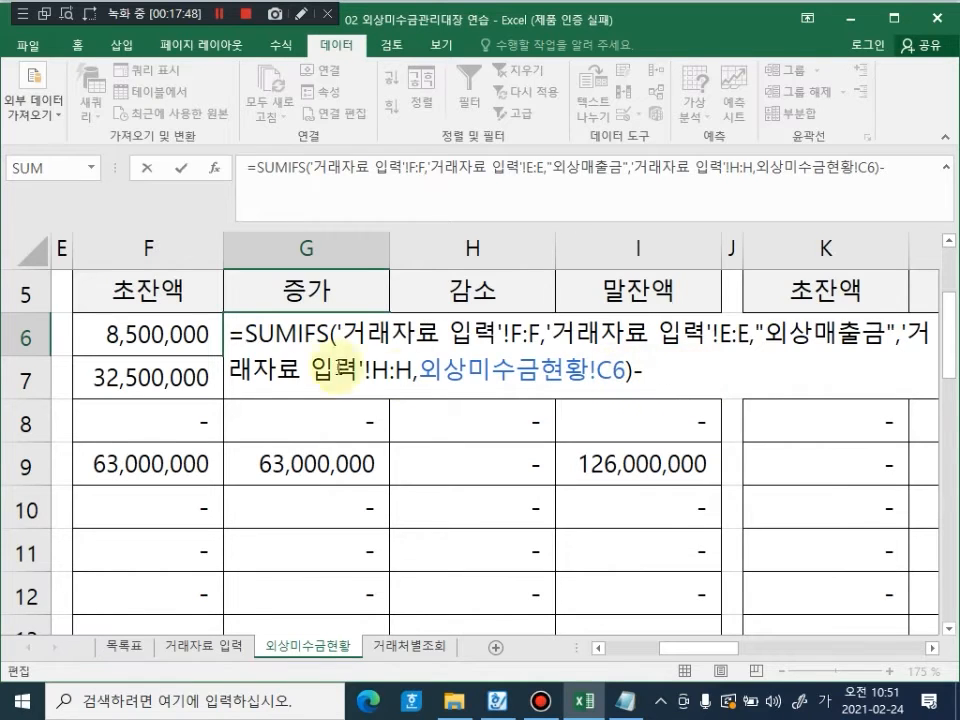
click(131, 338)
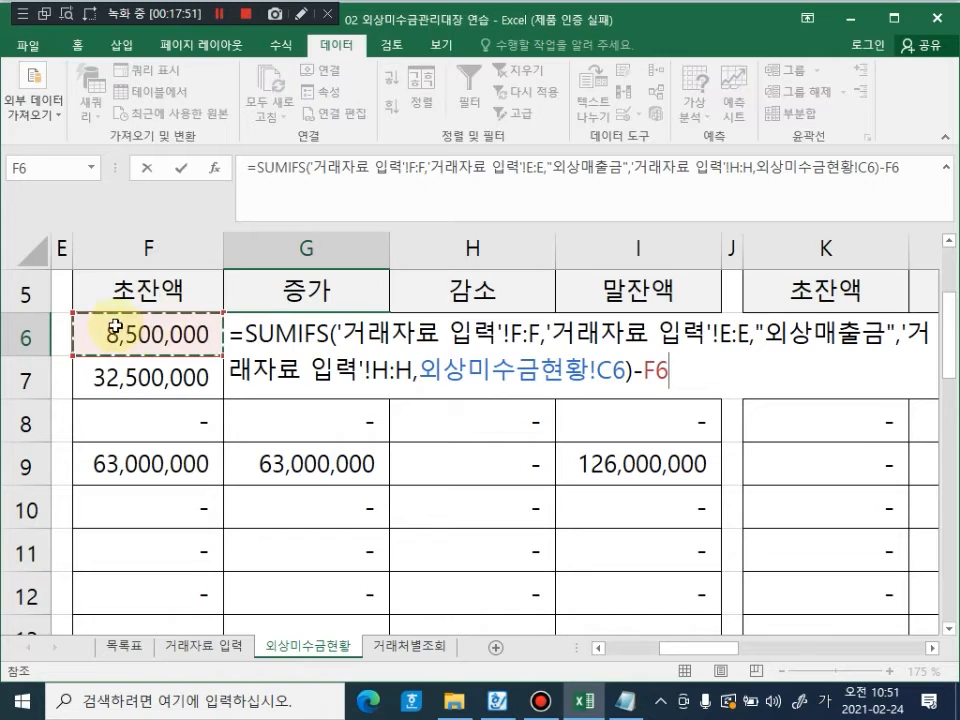
key(Return)
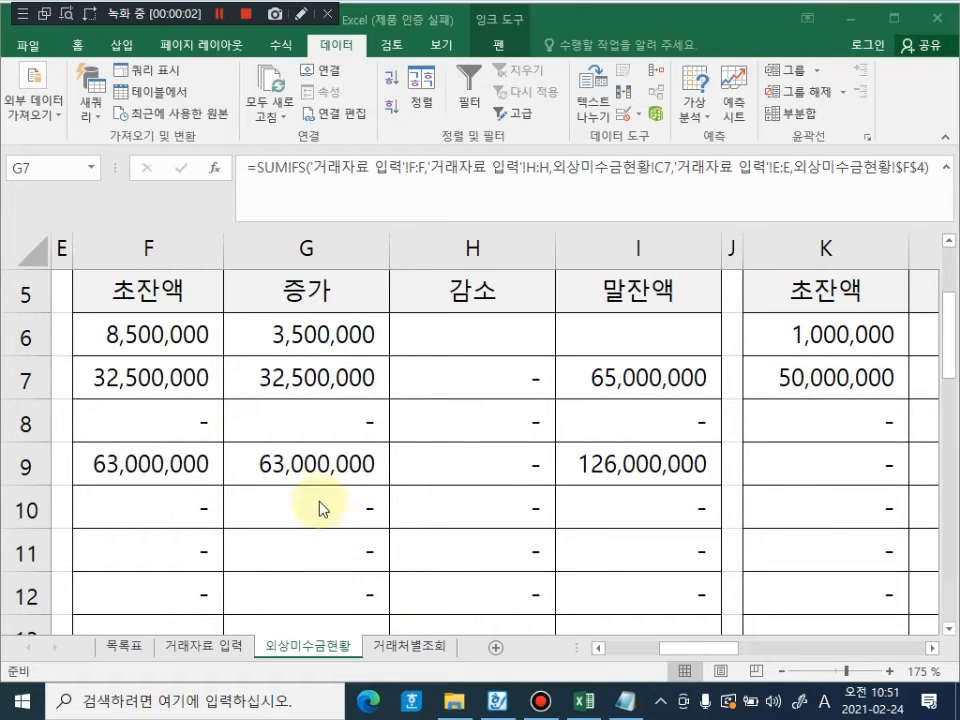
Step: Fill G6's formula down the 외상매출금 증가 column and check the copied formulas in the rows below
click(452, 456)
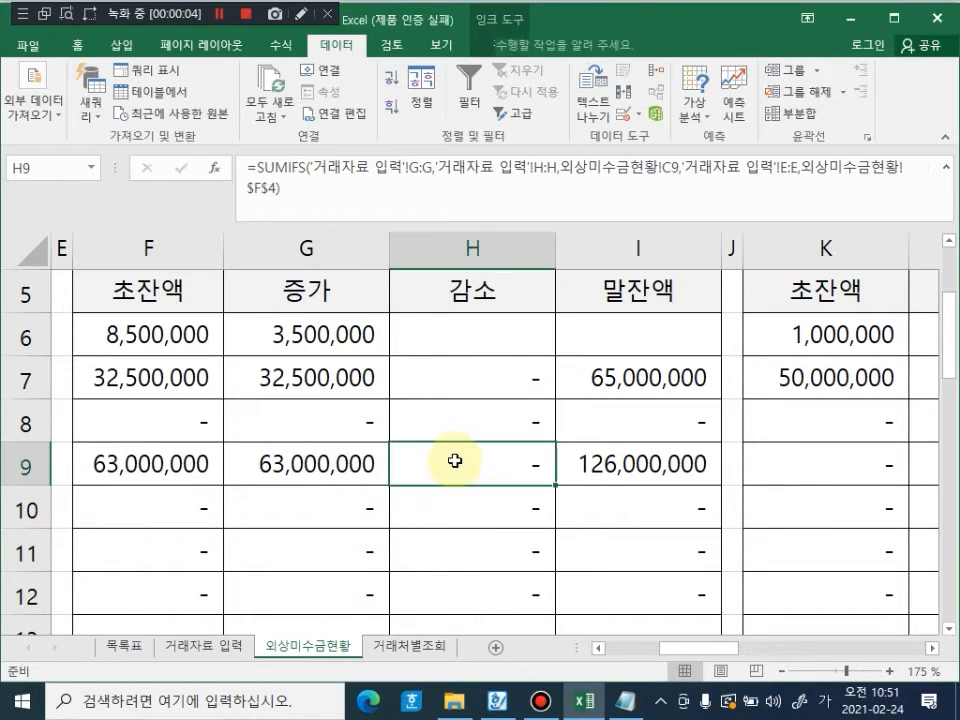
scroll(395, 413, down, 2)
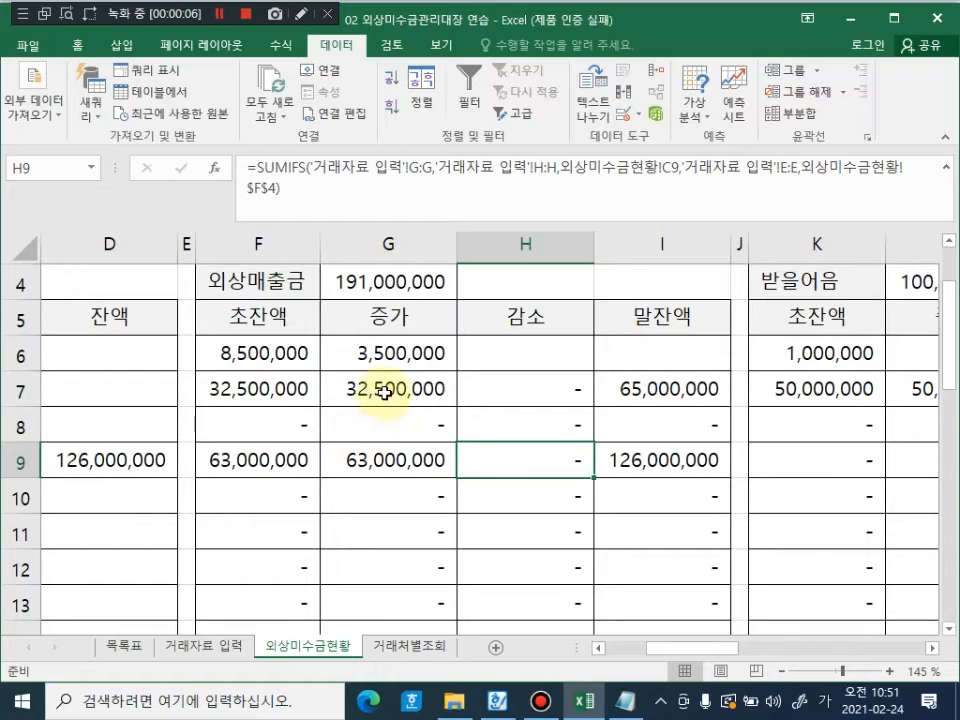
click(440, 355)
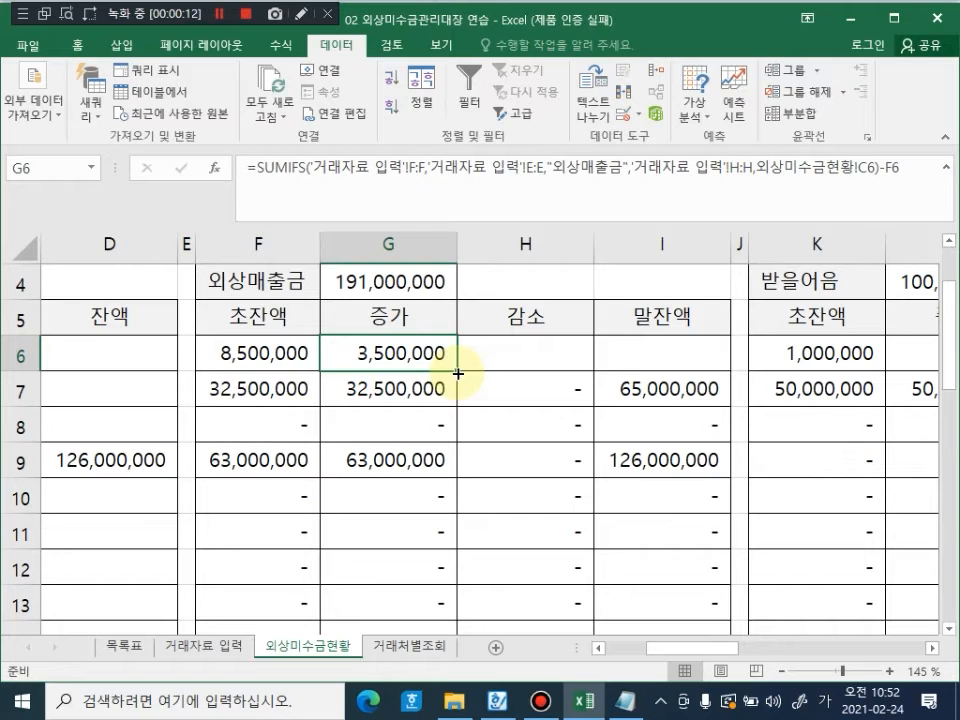
mouse_move(457, 373)
mouse_down()
mouse_move(457, 693)
mouse_move(461, 371)
mouse_up()
scroll(559, 403, up, 5)
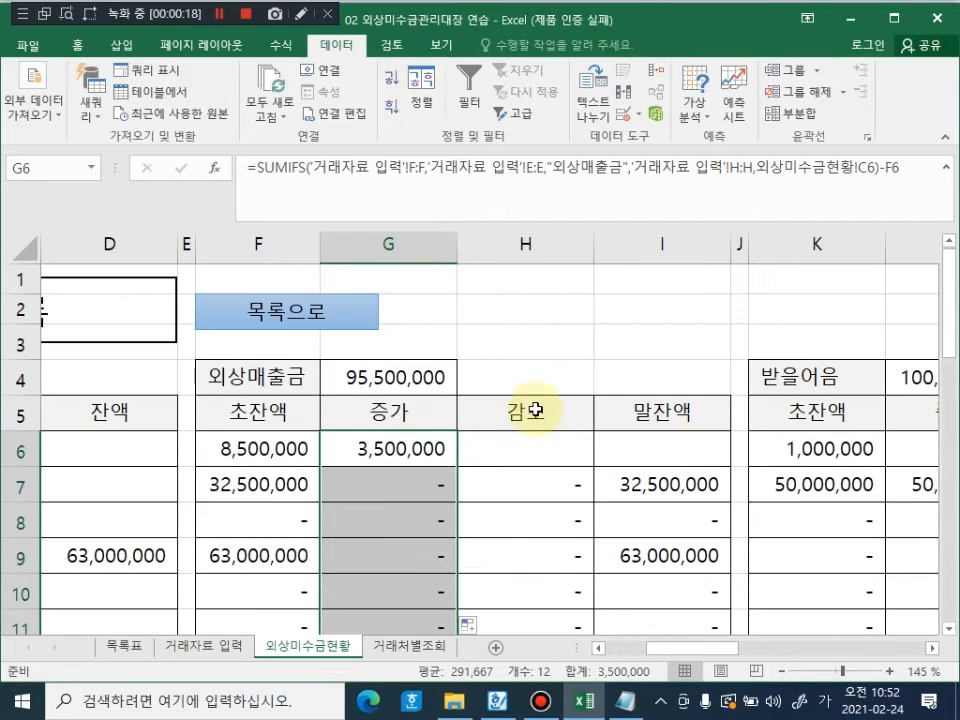
click(474, 453)
click(376, 497)
click(389, 528)
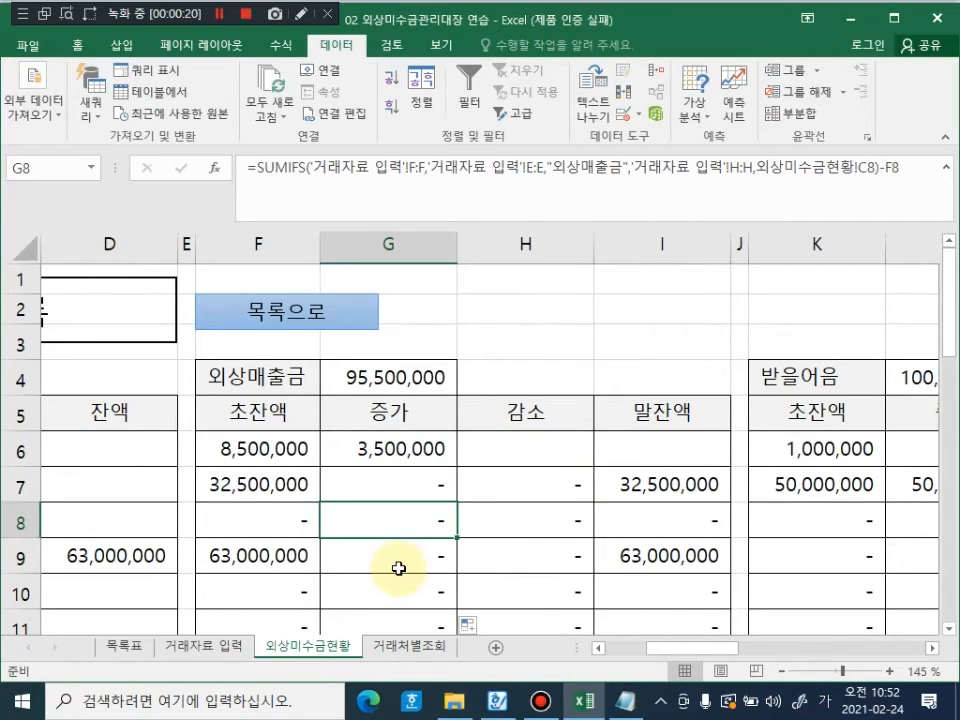
Step: Check the 증가 formulas in G9 and G6, and open the 거래자료 입력 sheet at its first rows
click(398, 568)
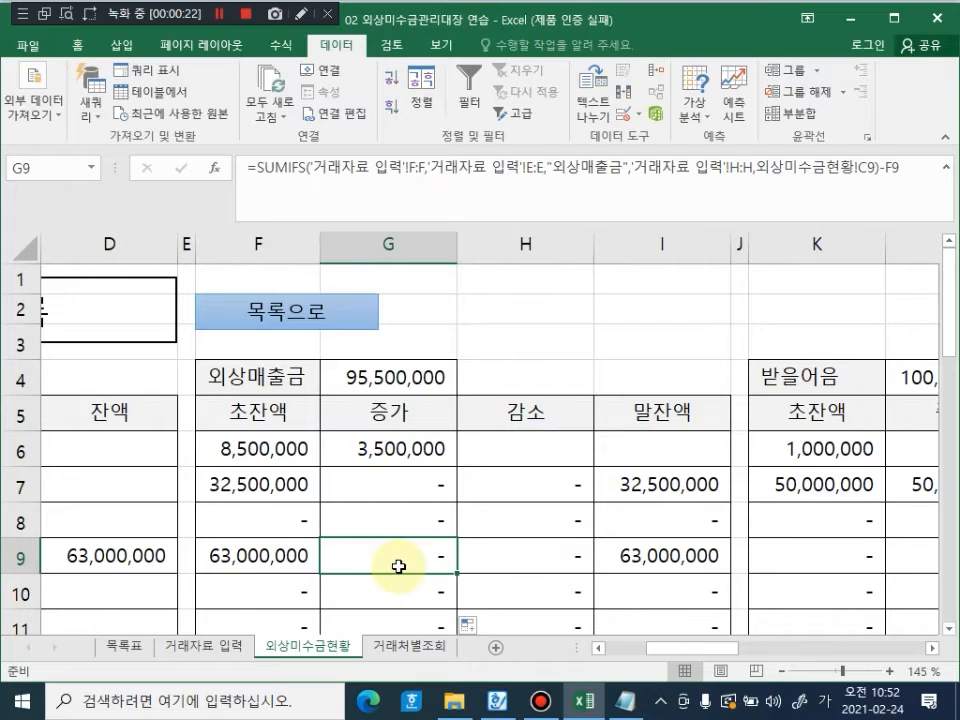
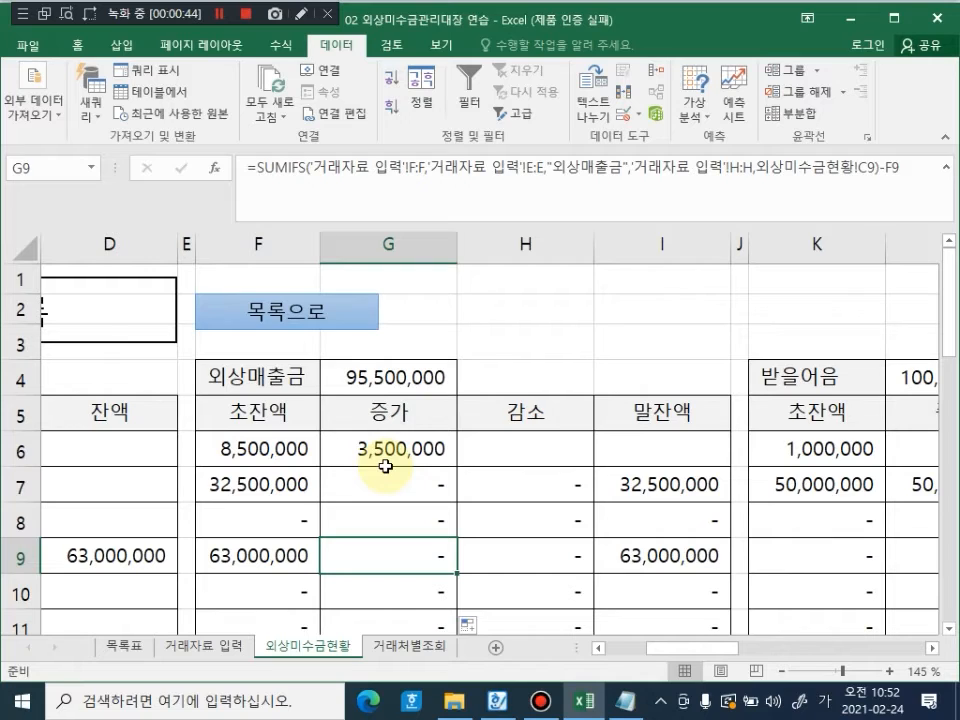
click(529, 459)
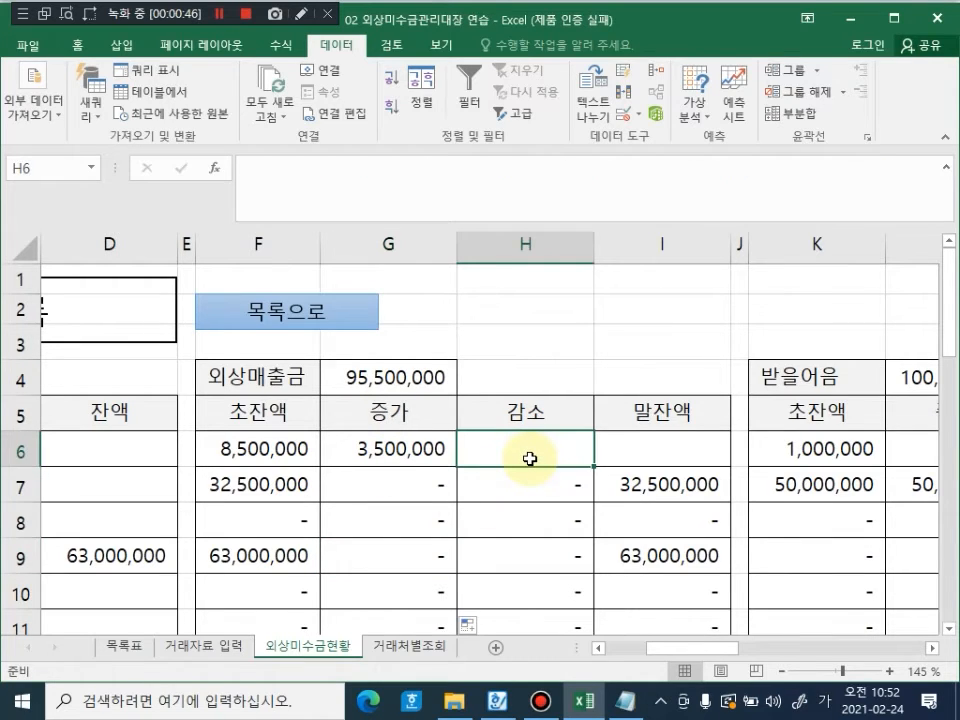
click(413, 455)
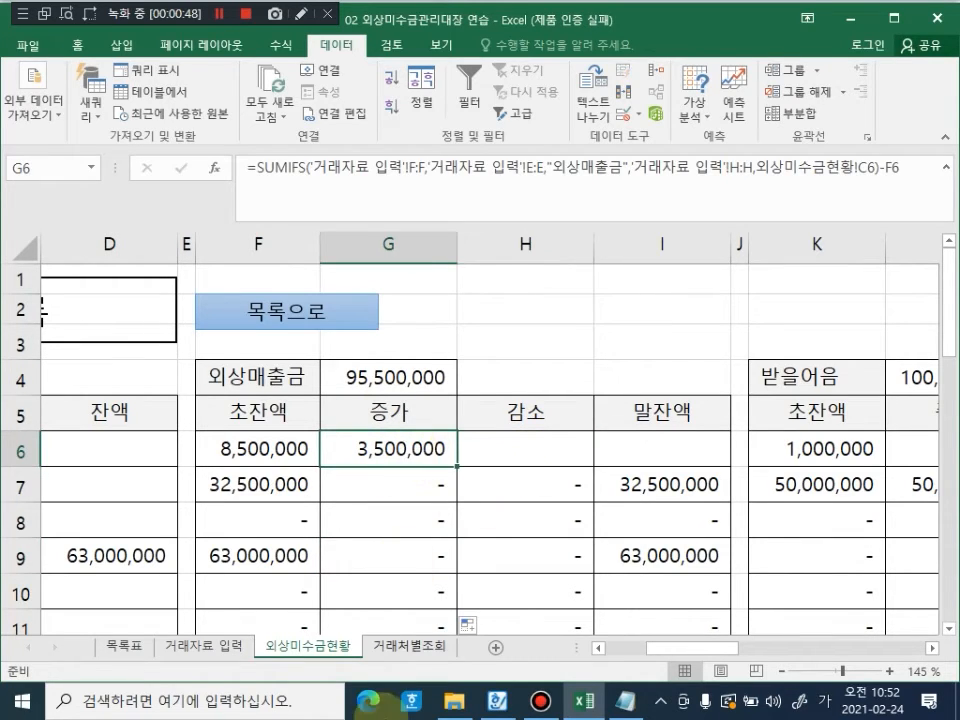
click(202, 650)
scroll(203, 655, up, 1)
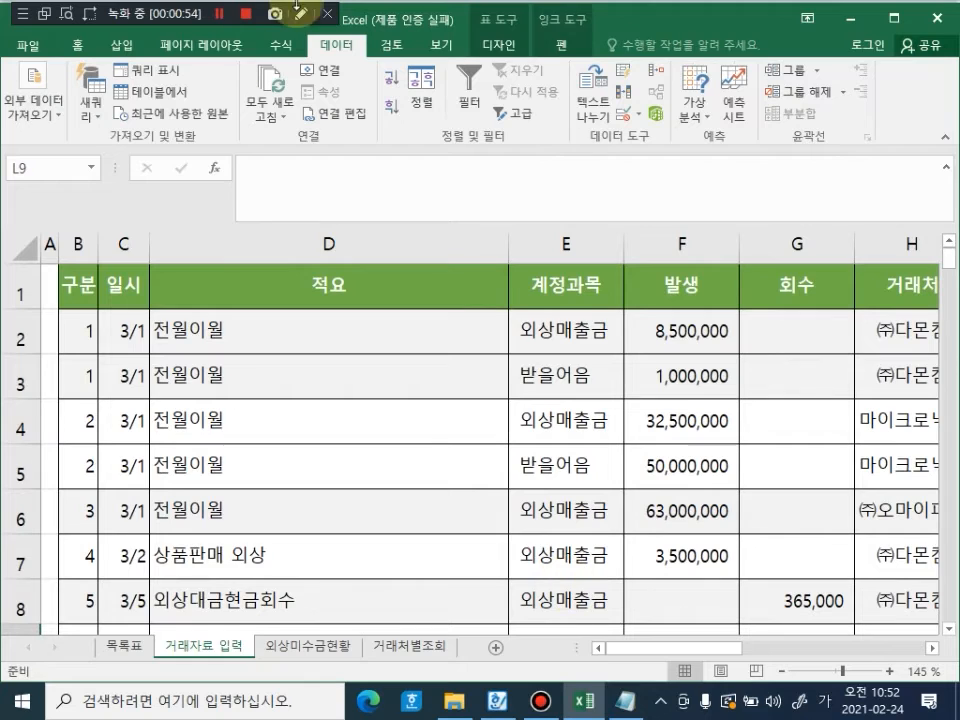
Step: Mark the 외상매출금 entry, the ㈜다몬컴 entry and the 회수 column with the screen pen, and clear the marks
click(301, 14)
mouse_move(553, 316)
mouse_down()
mouse_move(536, 322)
mouse_move(578, 356)
mouse_up()
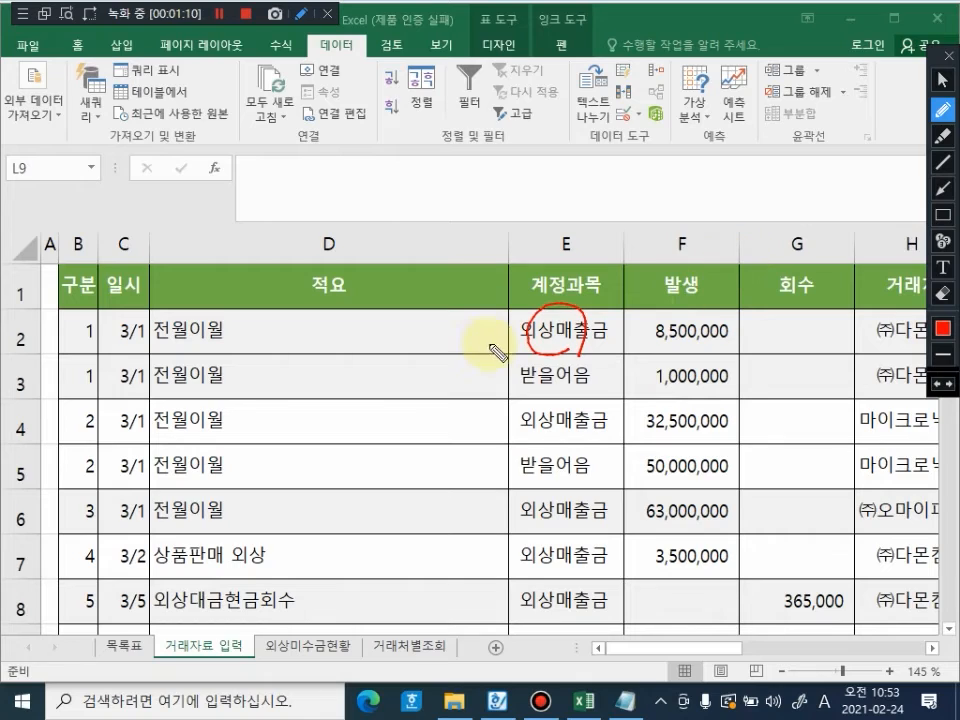
drag(893, 318, 902, 358)
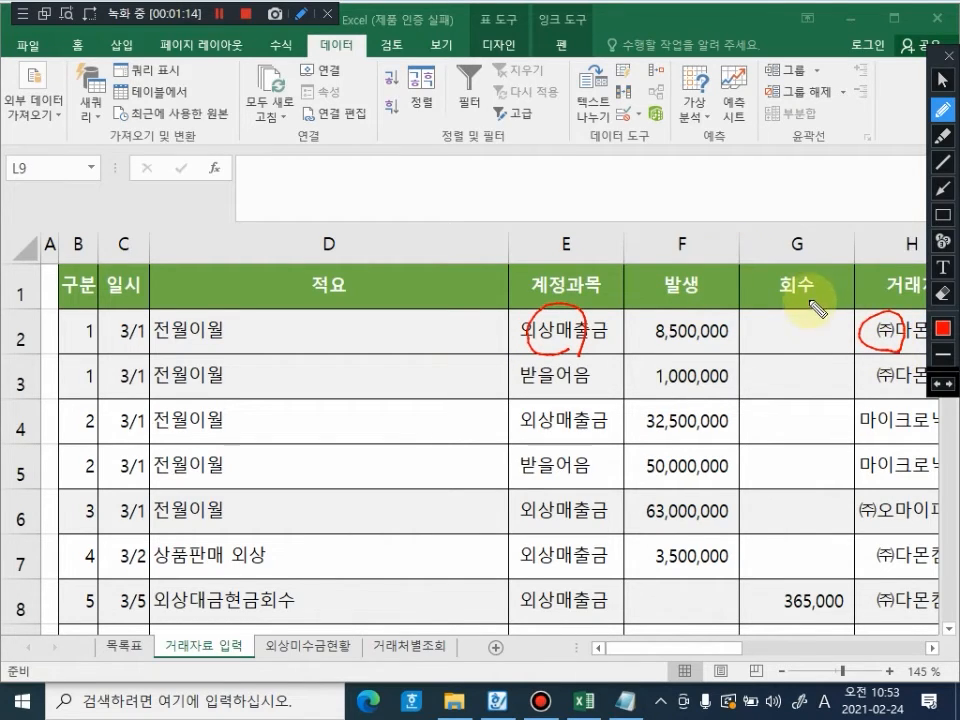
mouse_move(792, 268)
mouse_down()
mouse_move(786, 335)
mouse_move(794, 336)
mouse_up()
drag(769, 331, 803, 314)
click(811, 335)
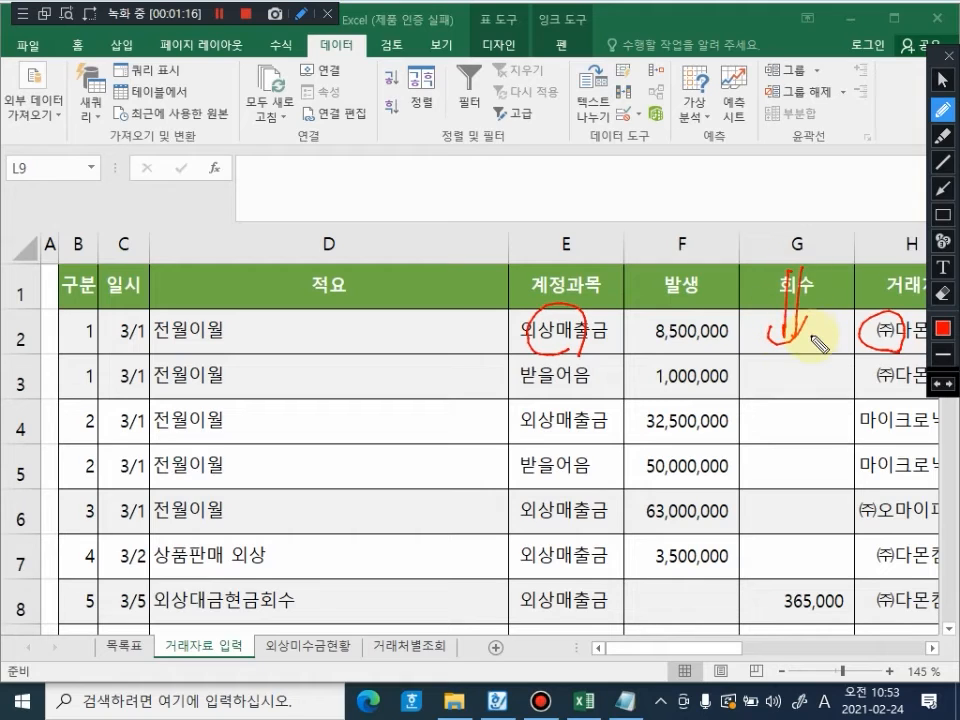
key(Escape)
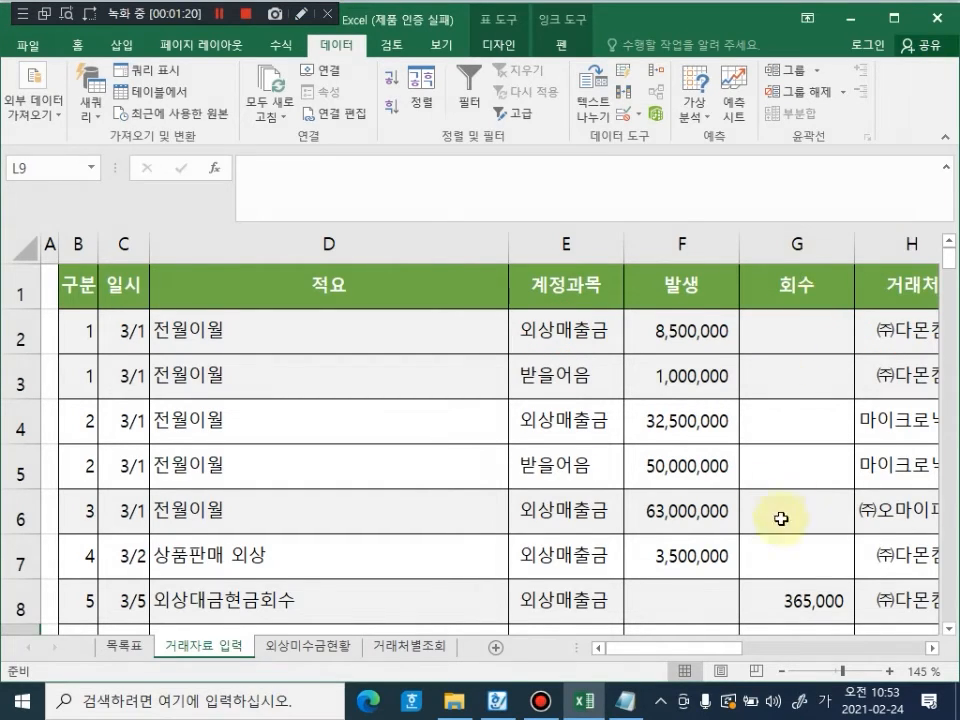
Step: Start a SUMIFS formula in ㈜다몬컴's 외상매출금 감소 cell H6 on the 외상미수금현황 sheet
click(308, 646)
click(494, 449)
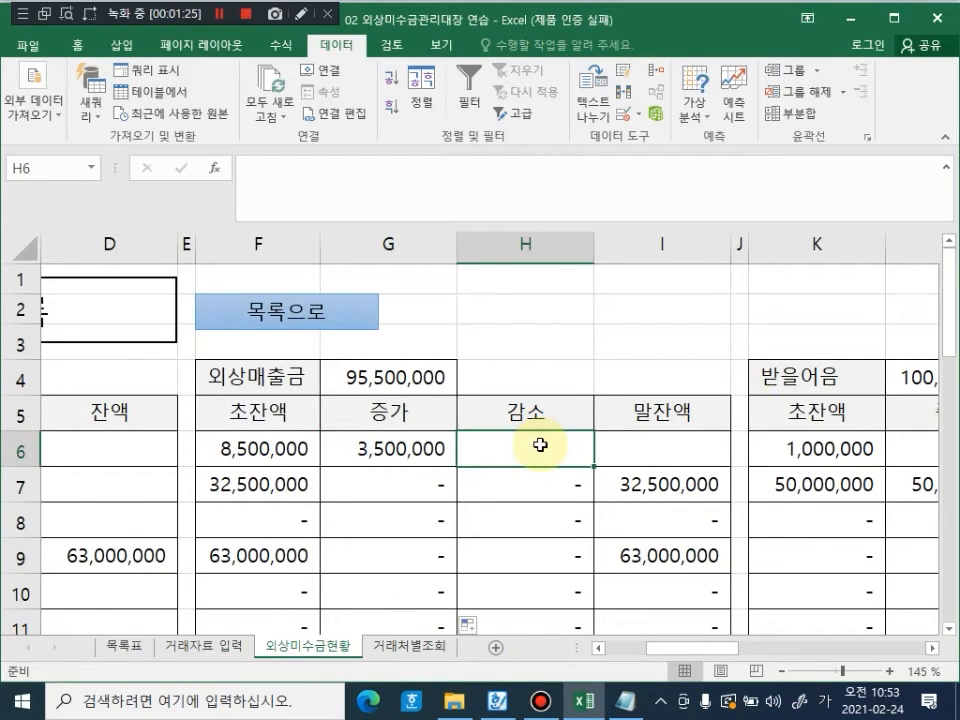
text(=)
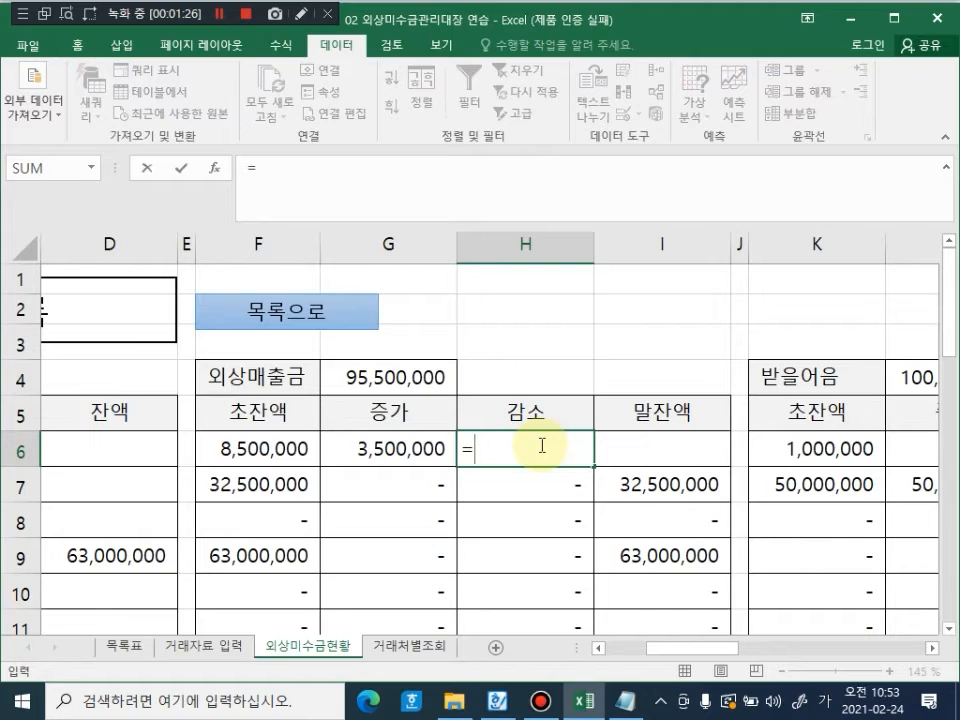
text(녀)
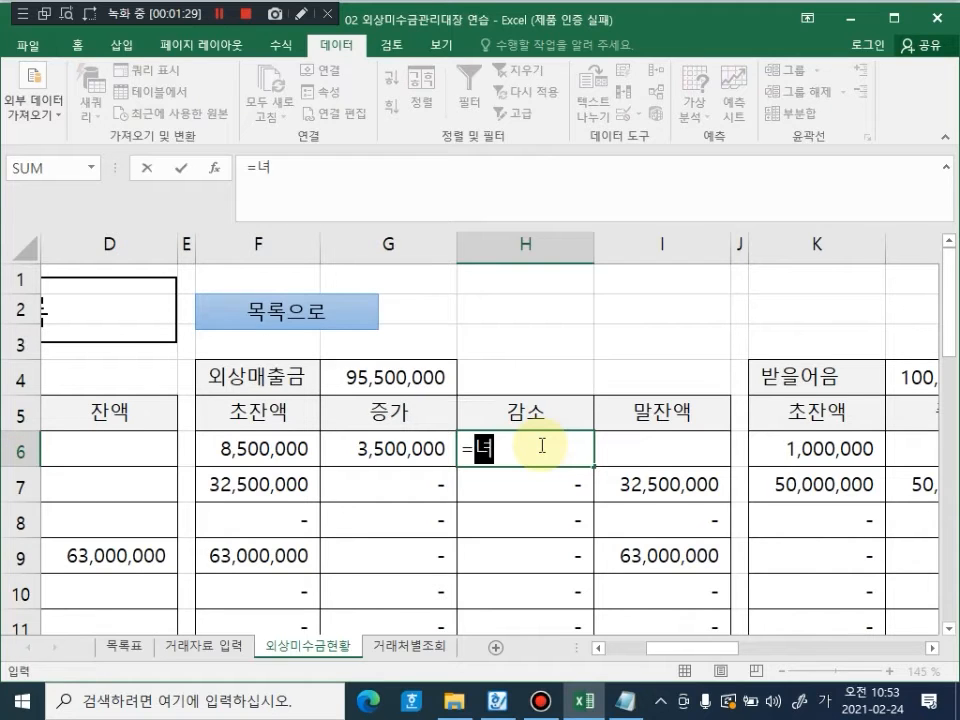
key(BackSpace)
key(BackSpace)
text(sumf)
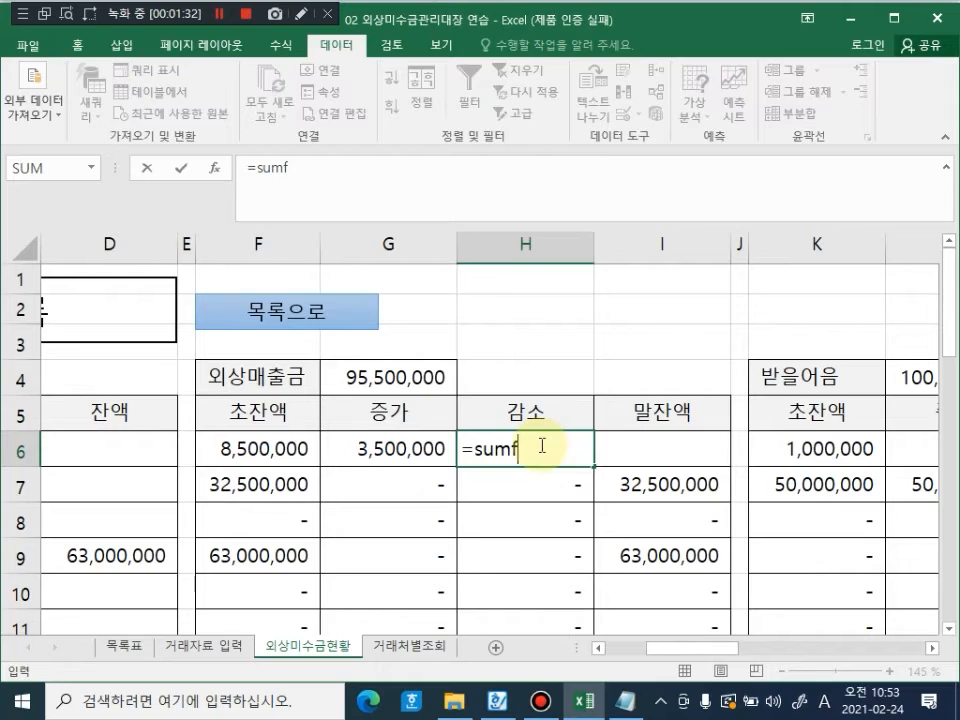
key(BackSpace)
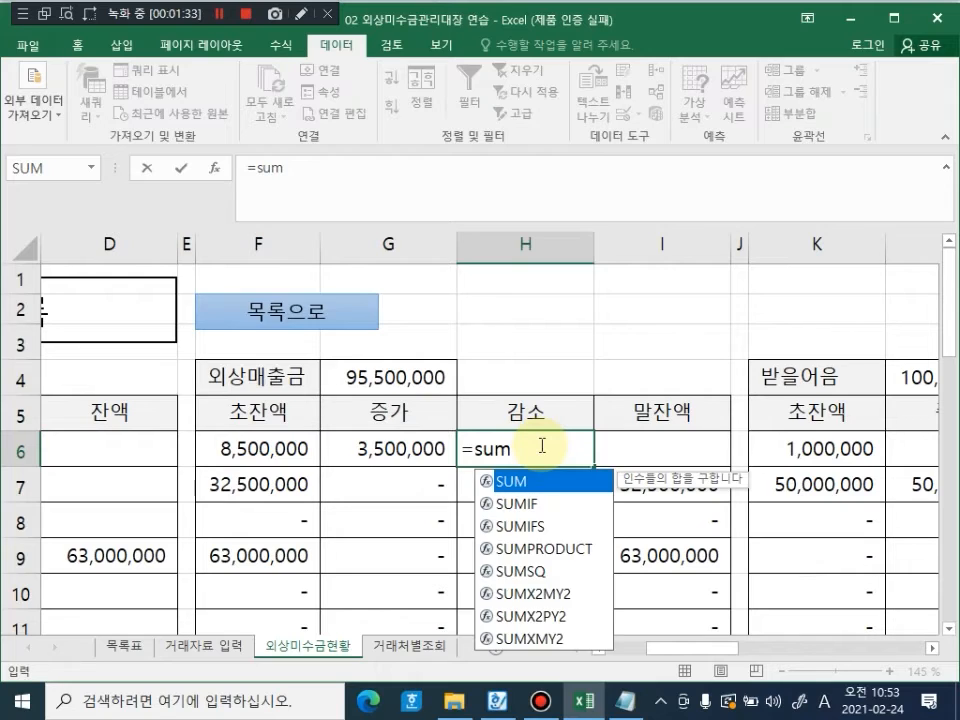
text(ifs)
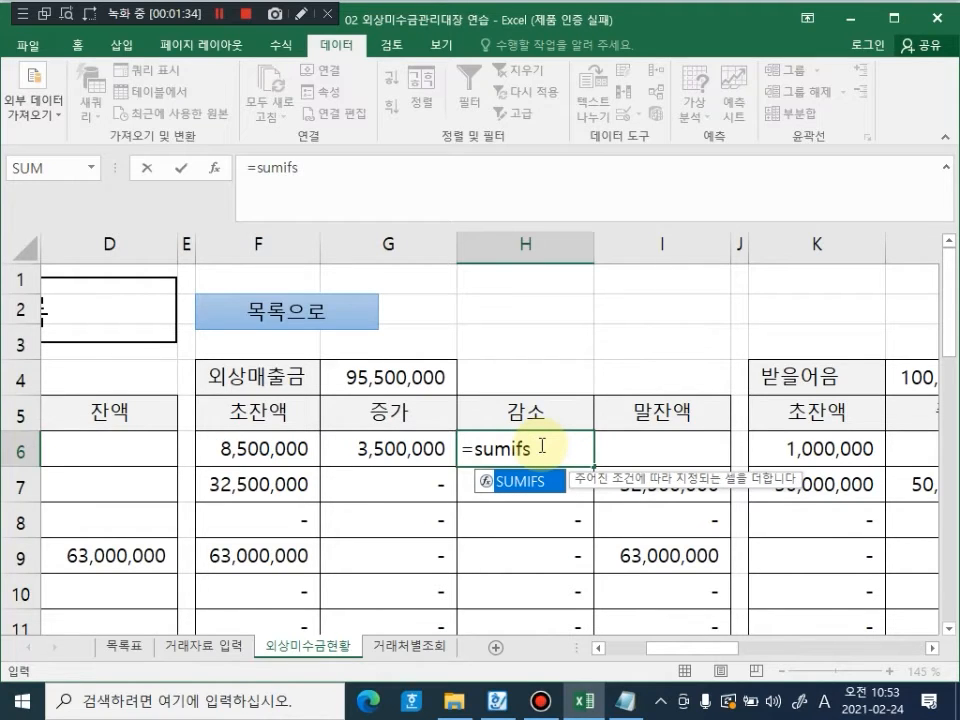
key(Tab)
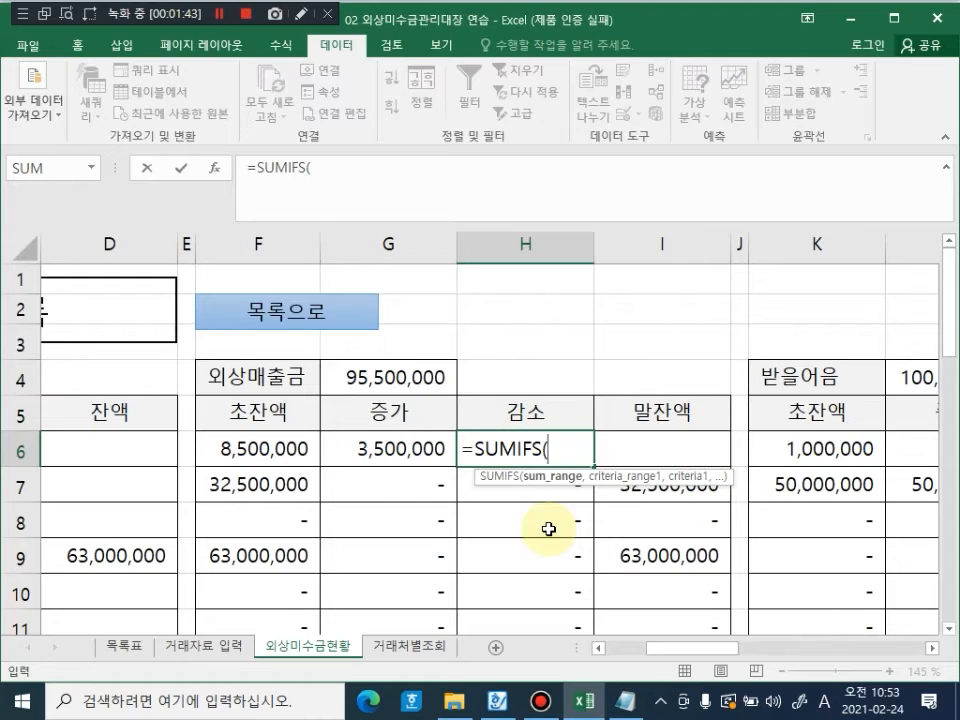
Step: Set H6's sum range to '거래자료 입력'!G:G and its first criterion to '거래자료 입력'!E:E matching "외상매출금"
click(207, 657)
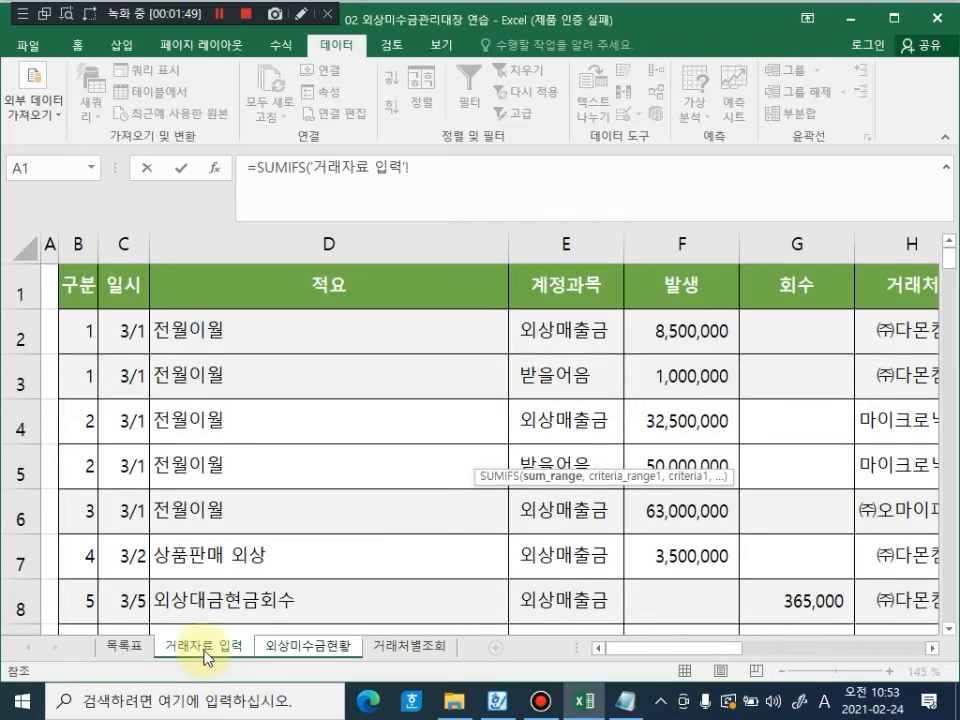
click(818, 246)
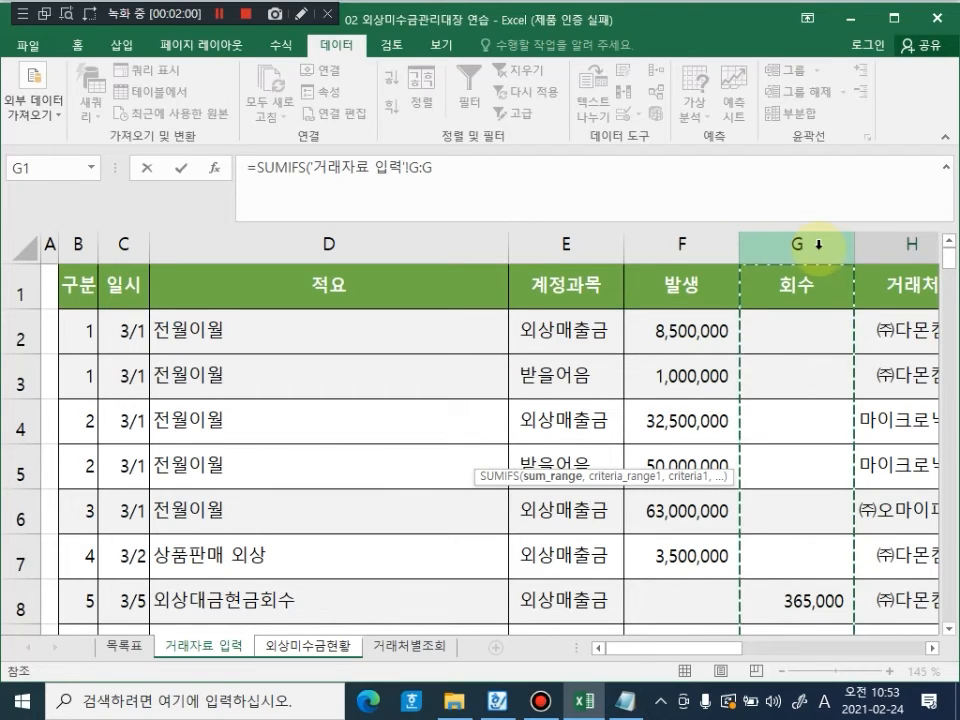
text(,)
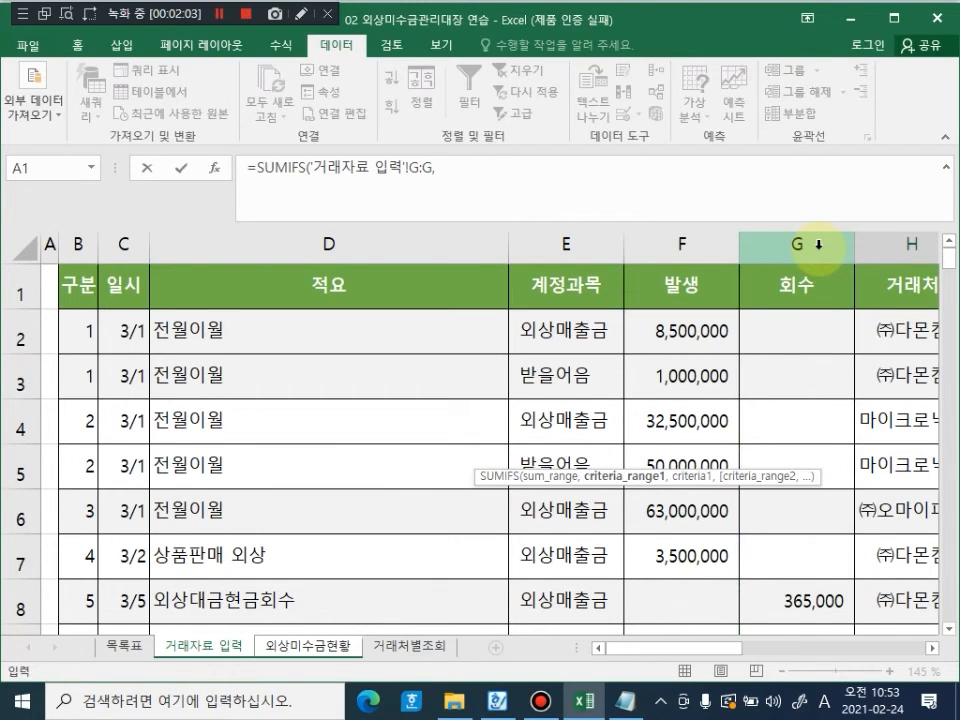
click(567, 242)
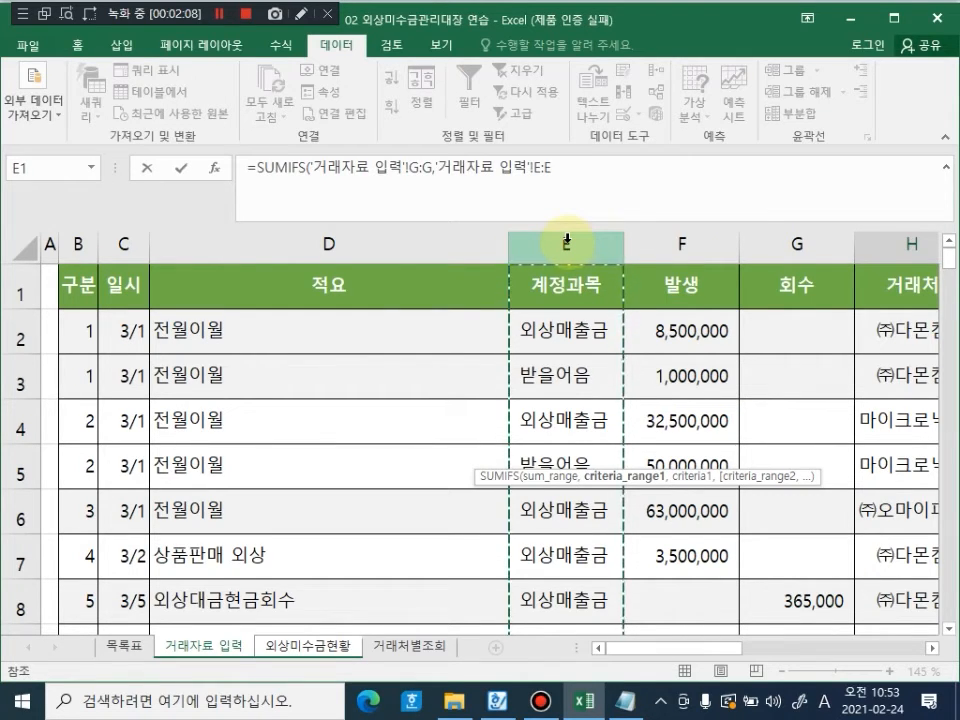
text(,)
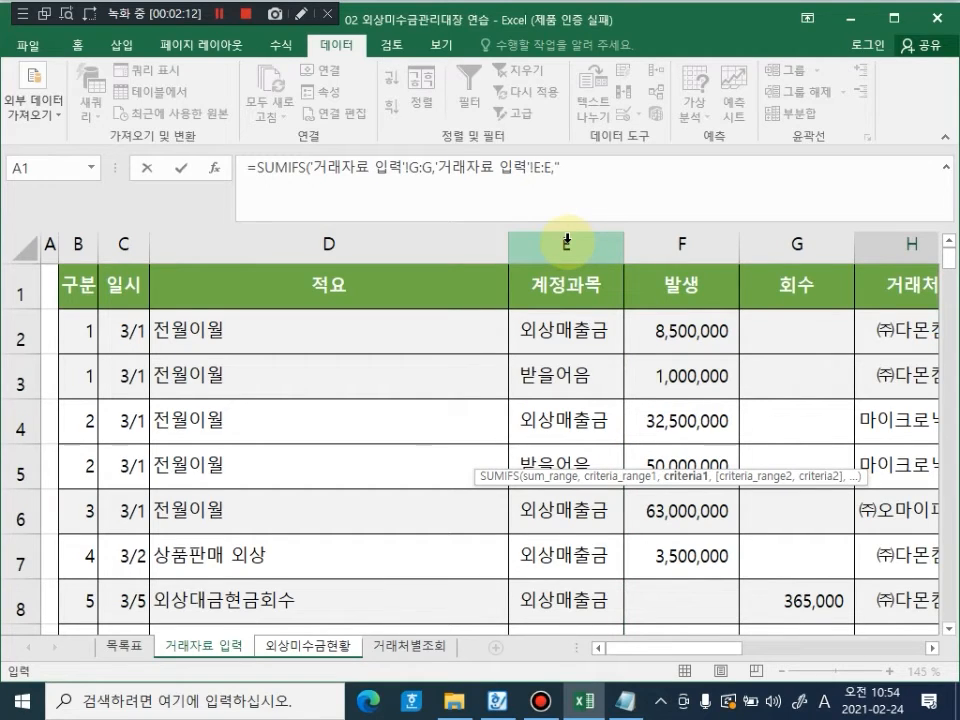
text("외상매출금")
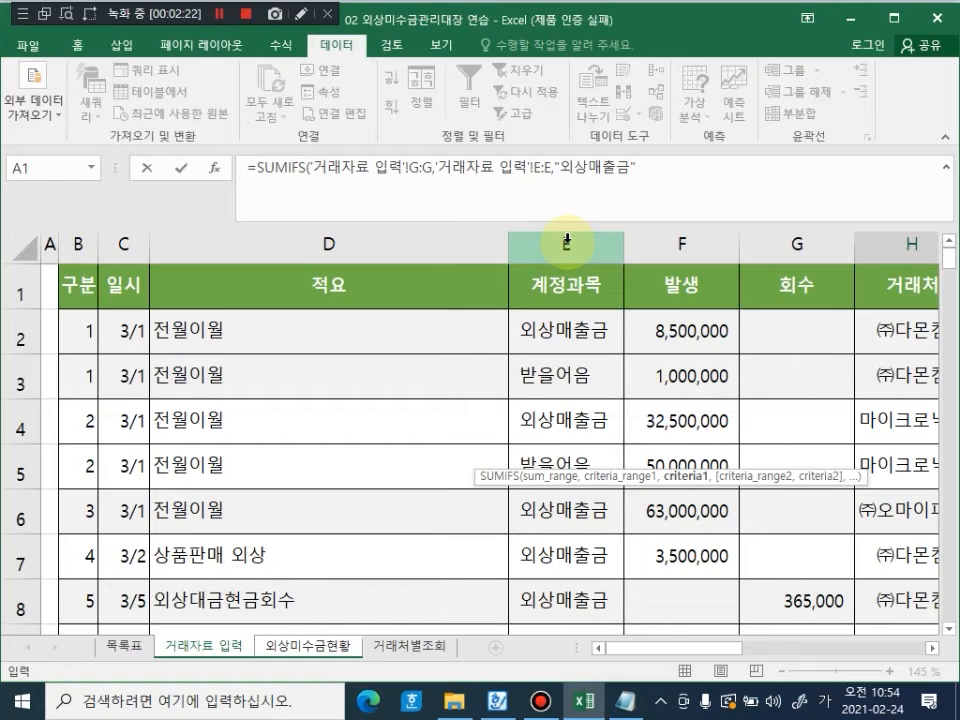
text(,)
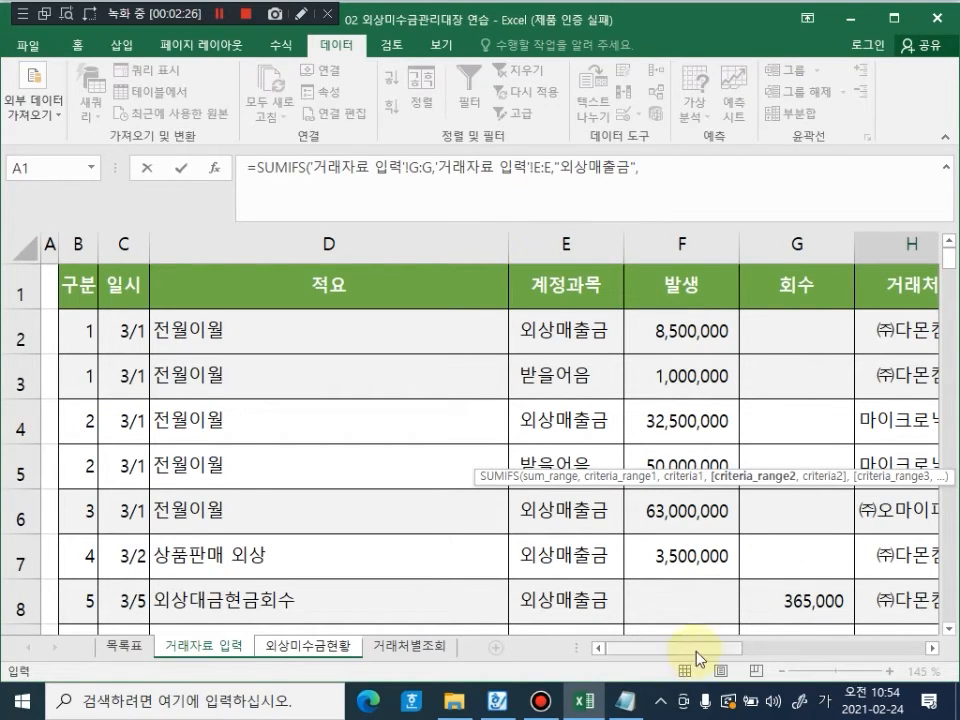
Step: Add '거래자료 입력'!H:H matching 외상미수금현황!C6 as the second criterion and complete H6's SUMIFS formula
drag(699, 652, 750, 649)
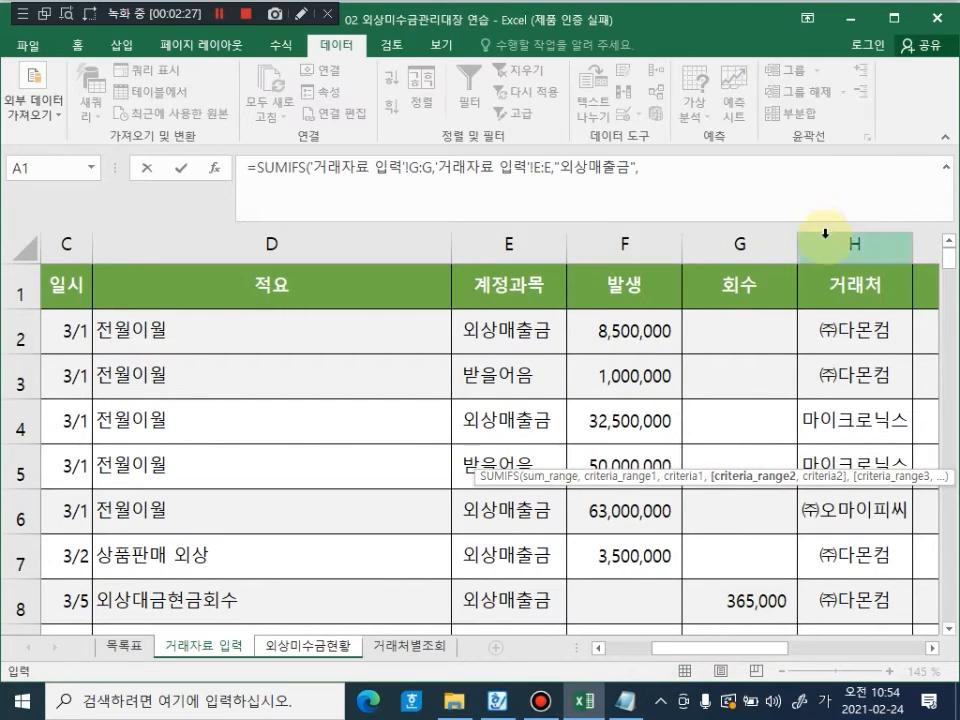
click(838, 243)
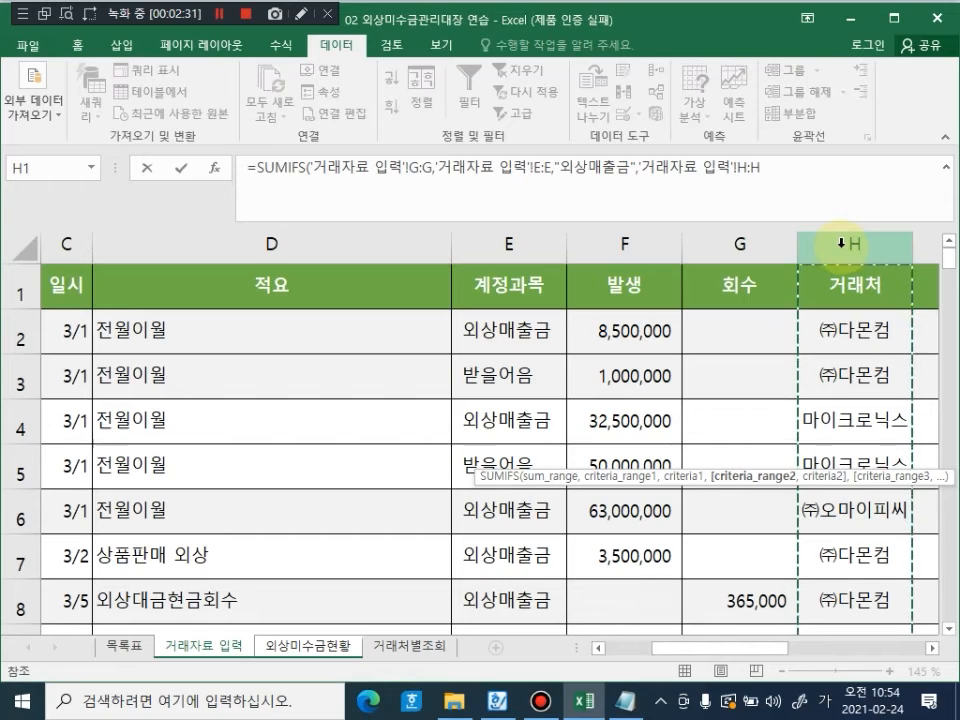
text(,)
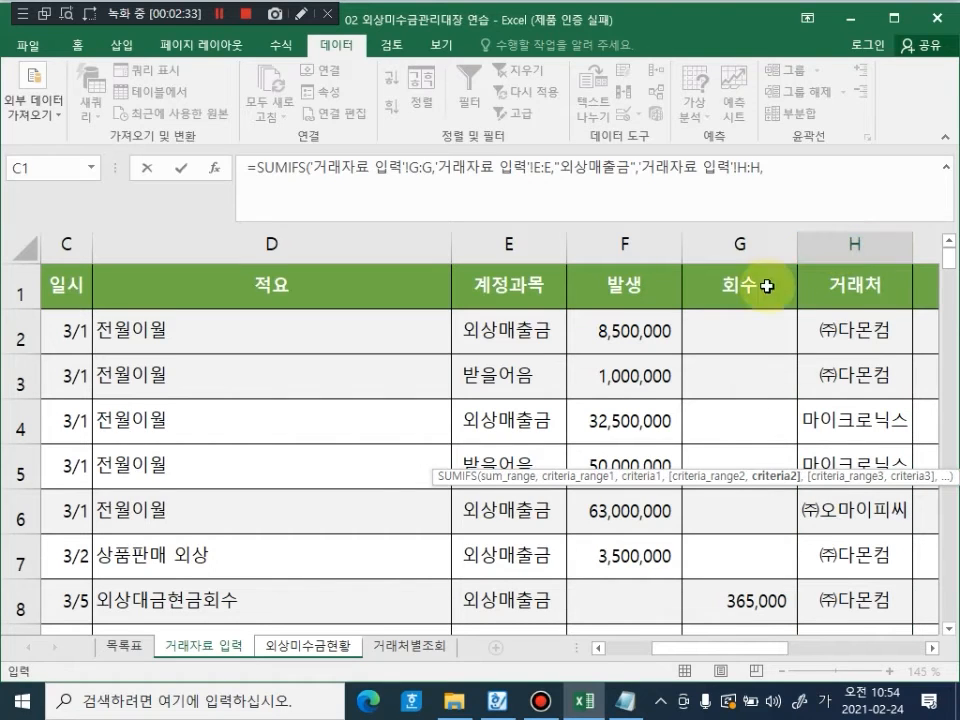
click(331, 652)
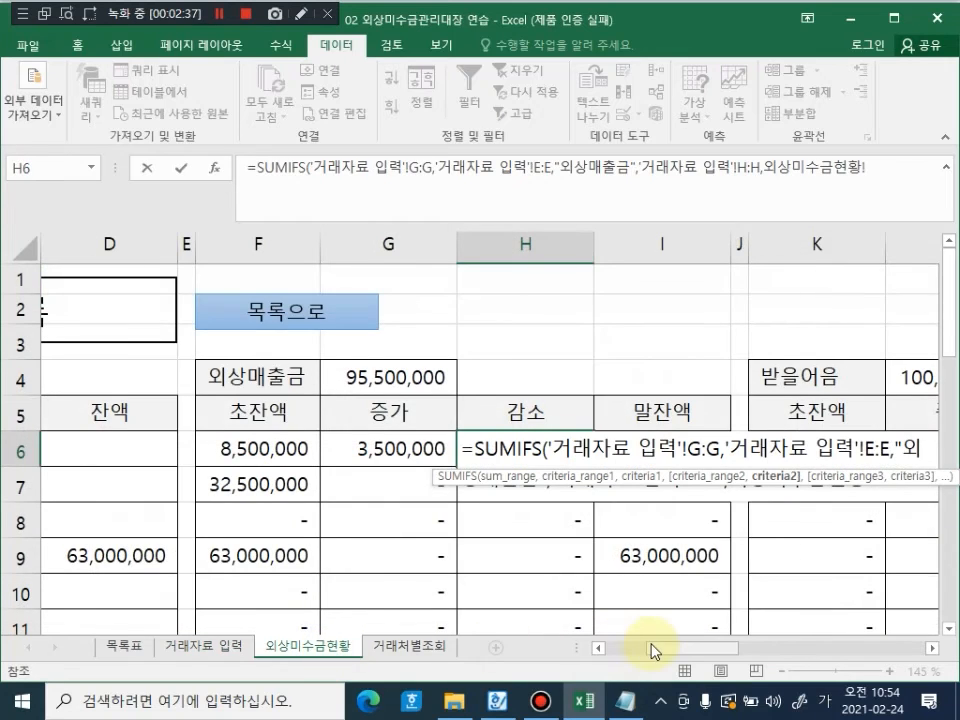
drag(677, 657, 636, 654)
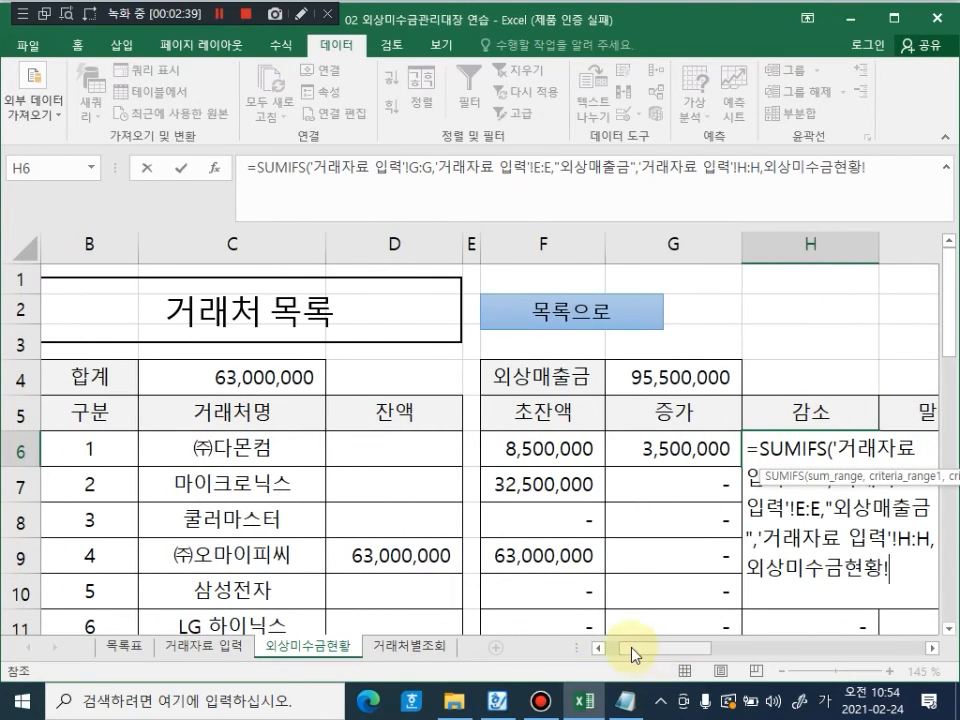
click(268, 450)
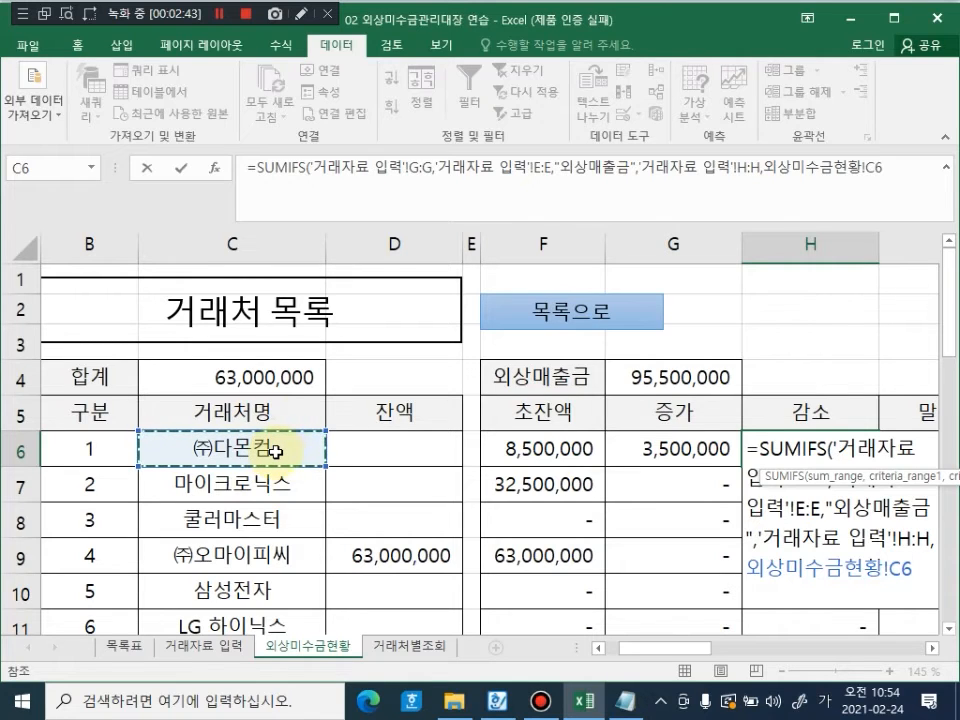
text())
key(Return)
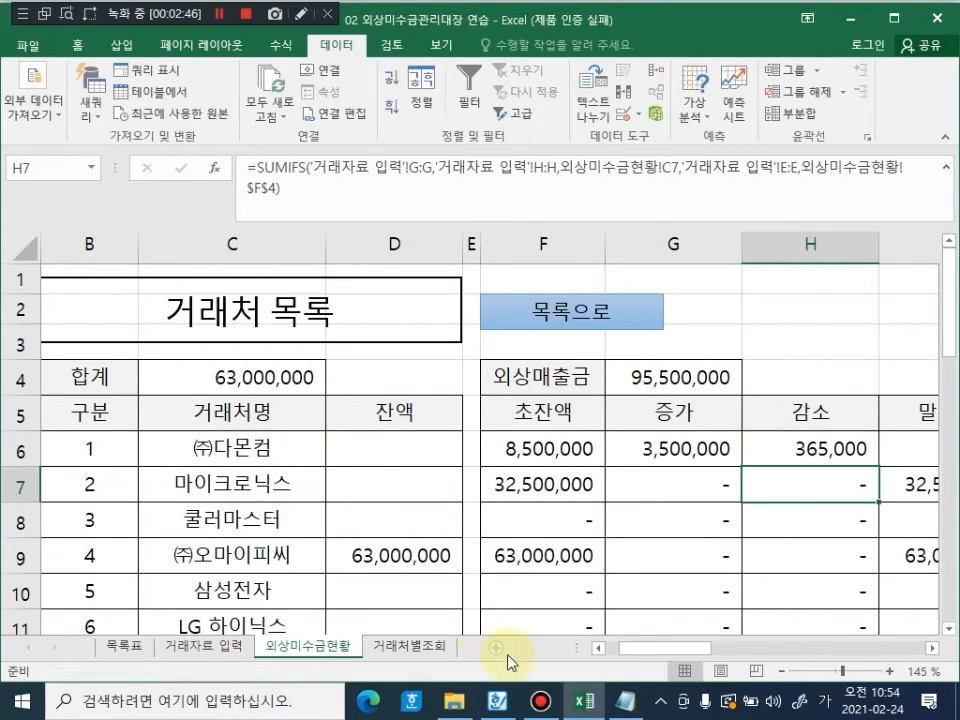
Step: Fill H6's 감소 formula down to row 17 for all customers
click(864, 440)
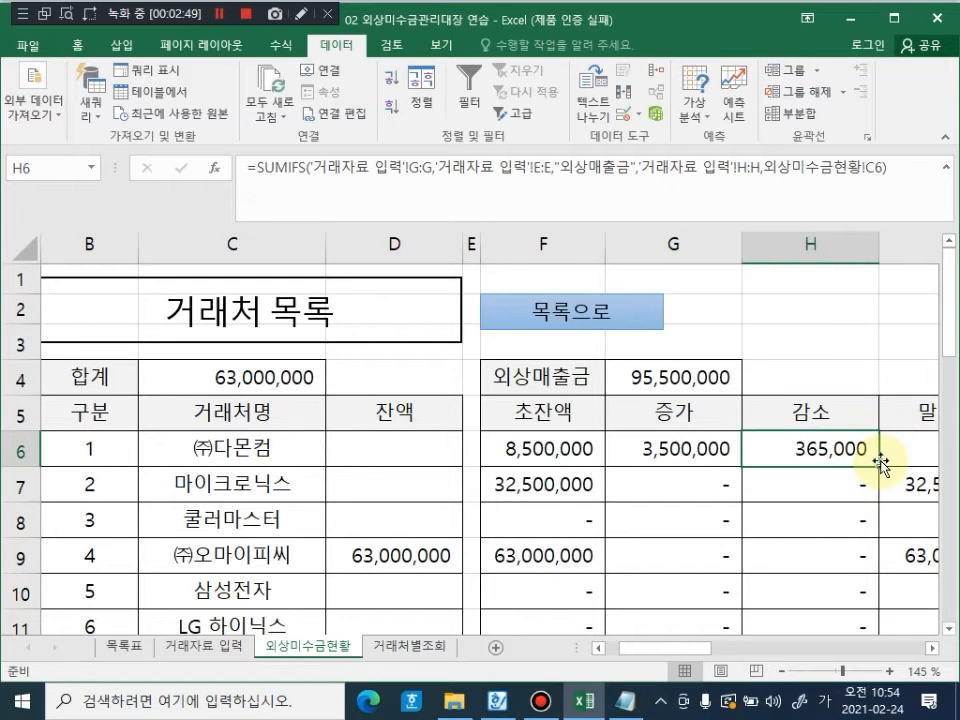
mouse_move(879, 462)
mouse_down()
mouse_move(885, 660)
mouse_move(889, 595)
mouse_up()
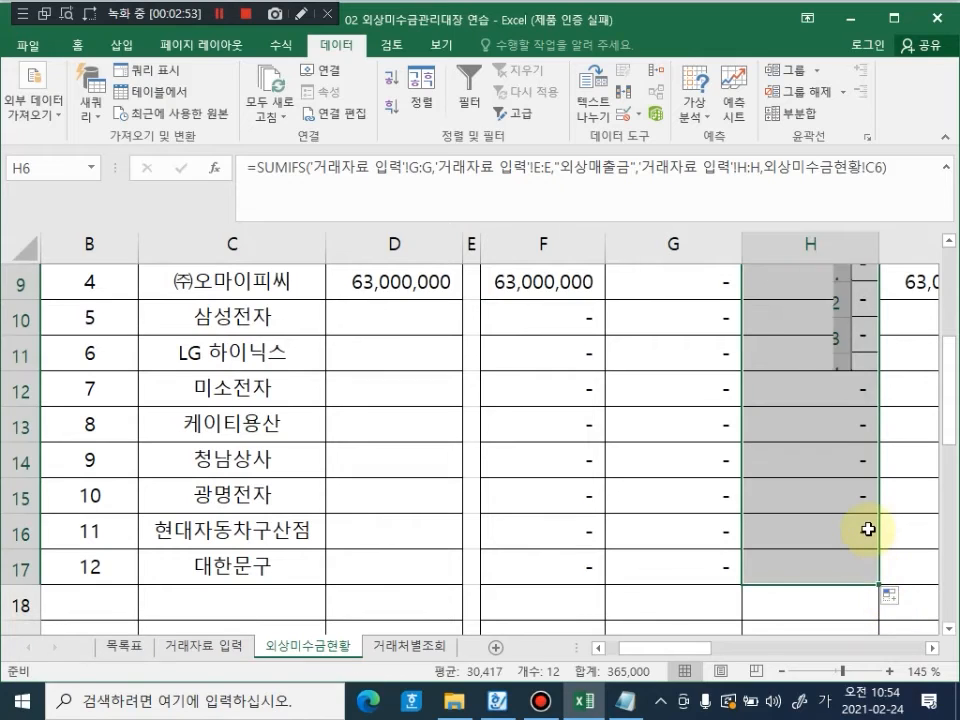
scroll(866, 527, up, 3)
click(868, 374)
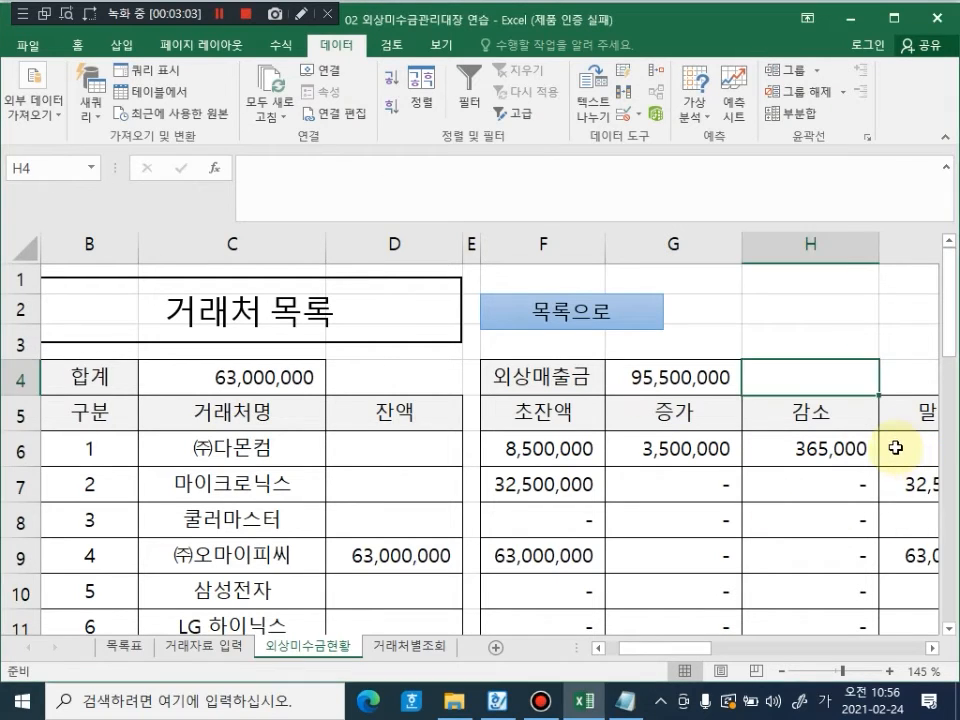
Step: Select ㈜다몬컴's 외상매출금 말잔액 cell I6 on the 외상미수금현황 sheet
click(895, 447)
drag(690, 648, 706, 648)
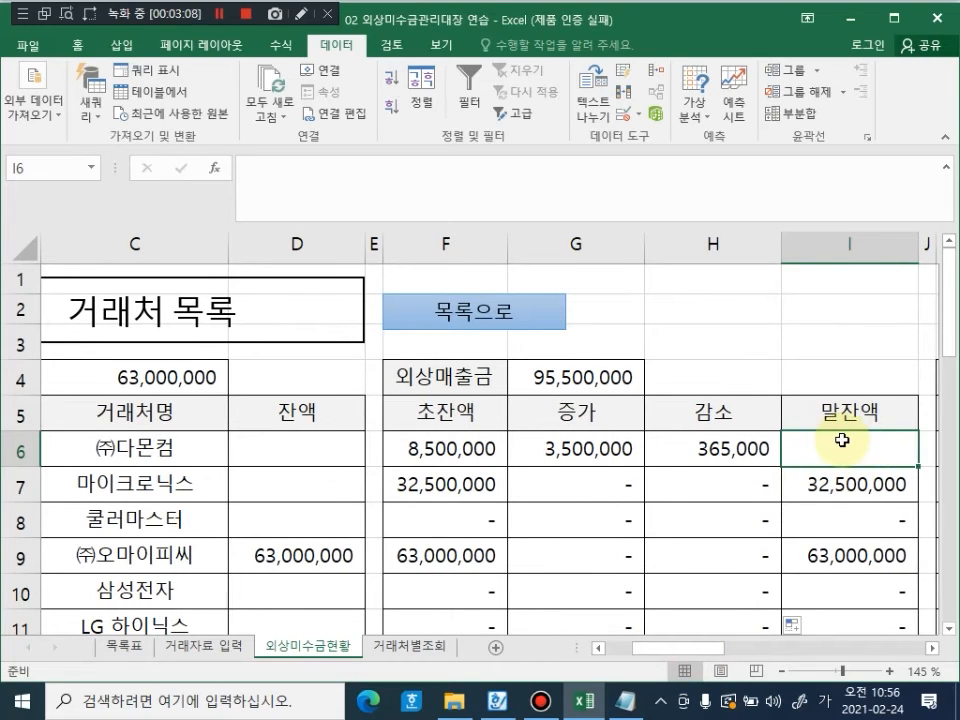
key(ctrl+alt+d)
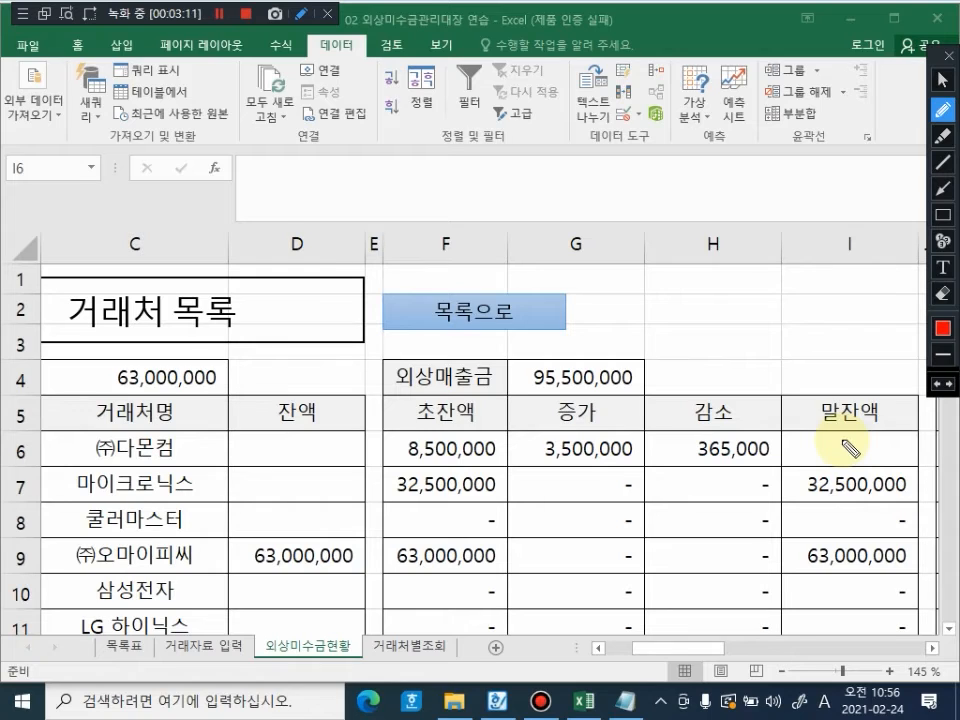
drag(448, 425, 453, 490)
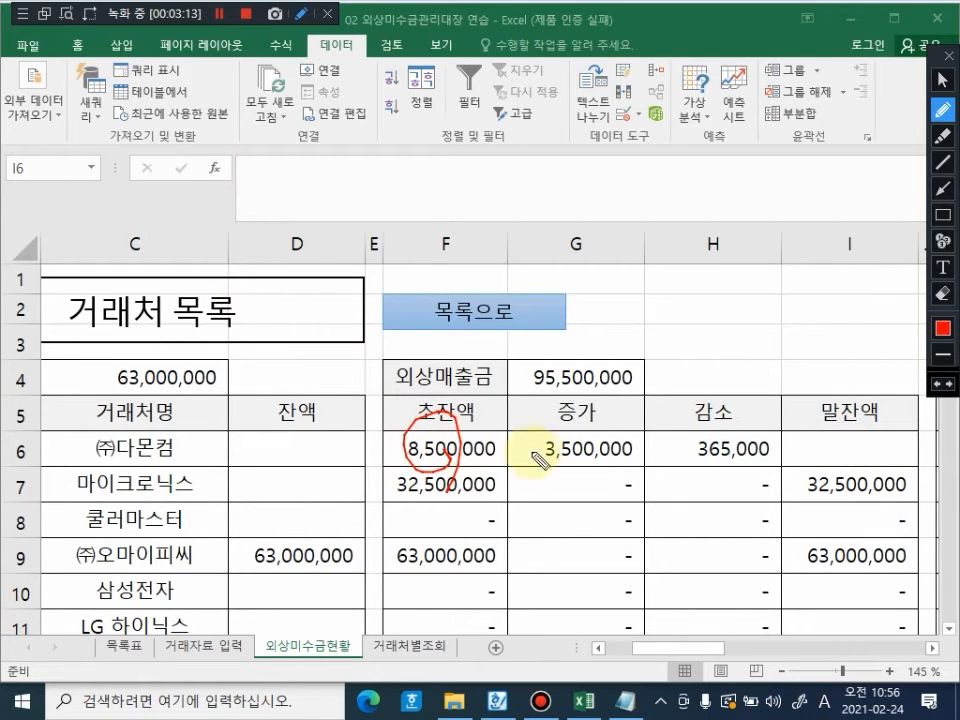
drag(521, 449, 538, 448)
drag(530, 439, 528, 465)
drag(675, 451, 684, 454)
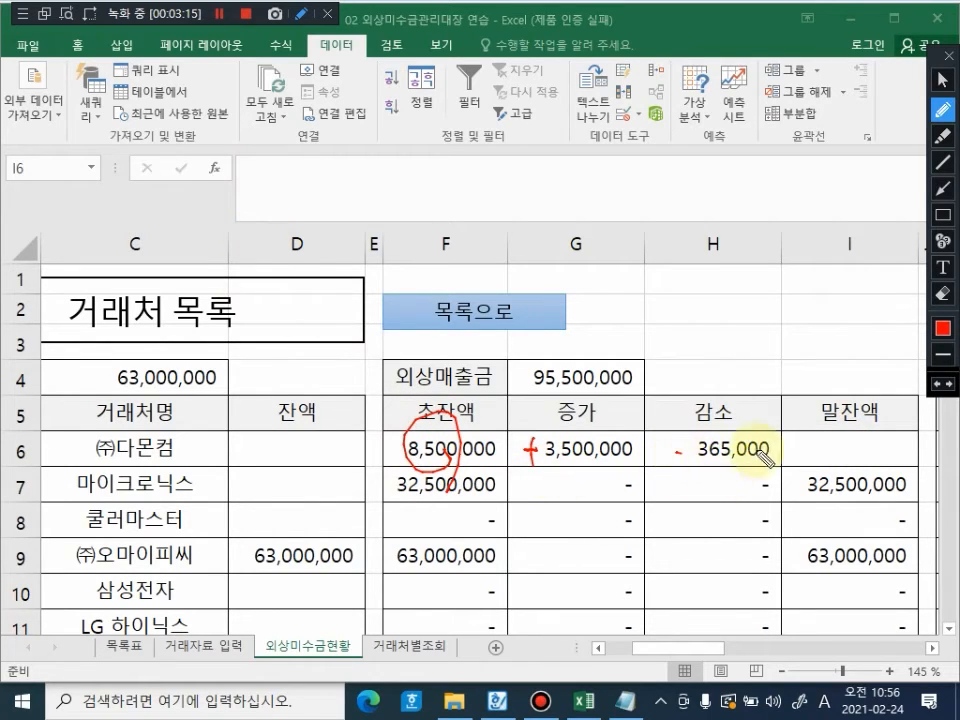
key(Escape)
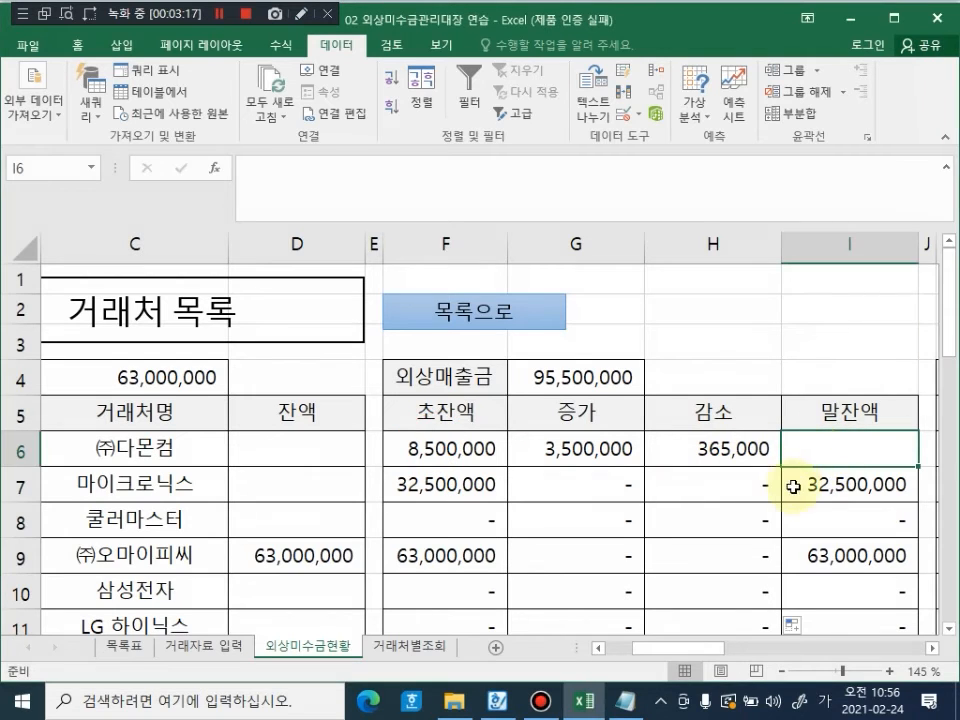
Step: Enter the formula =F6+G6-H6 in I6 to calculate ㈜다몬컴's 외상매출금 말잔액
text(=)
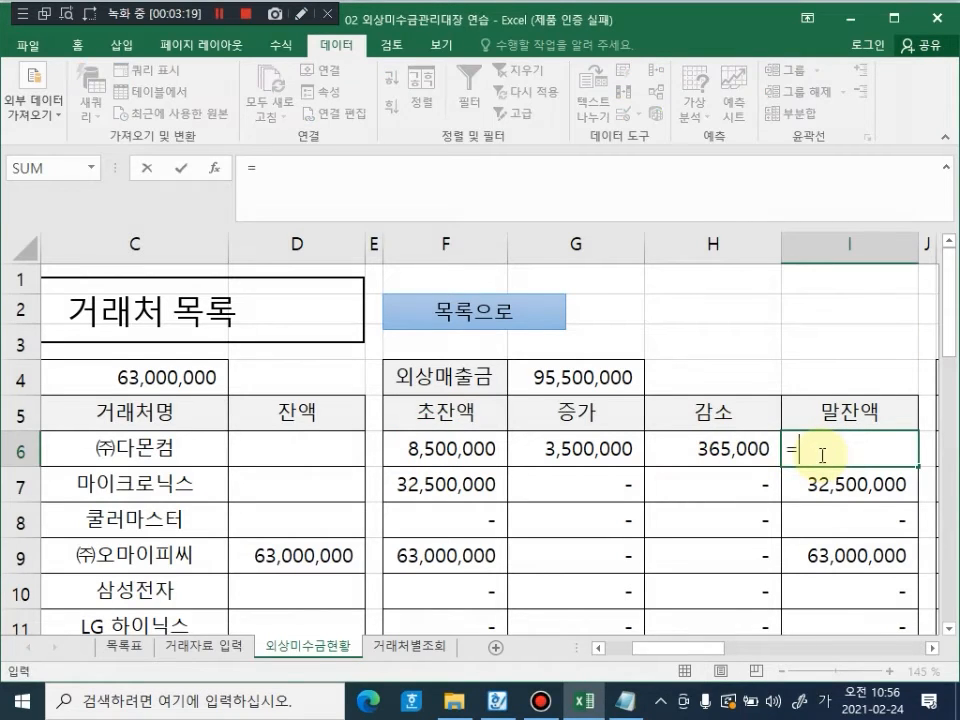
click(450, 455)
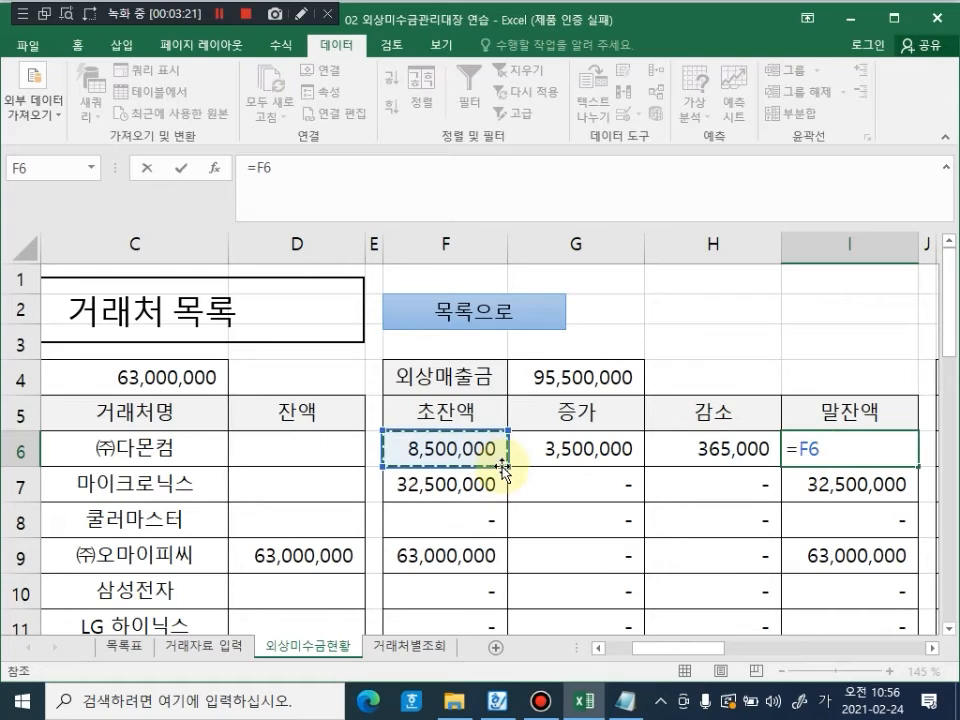
text(+)
click(578, 452)
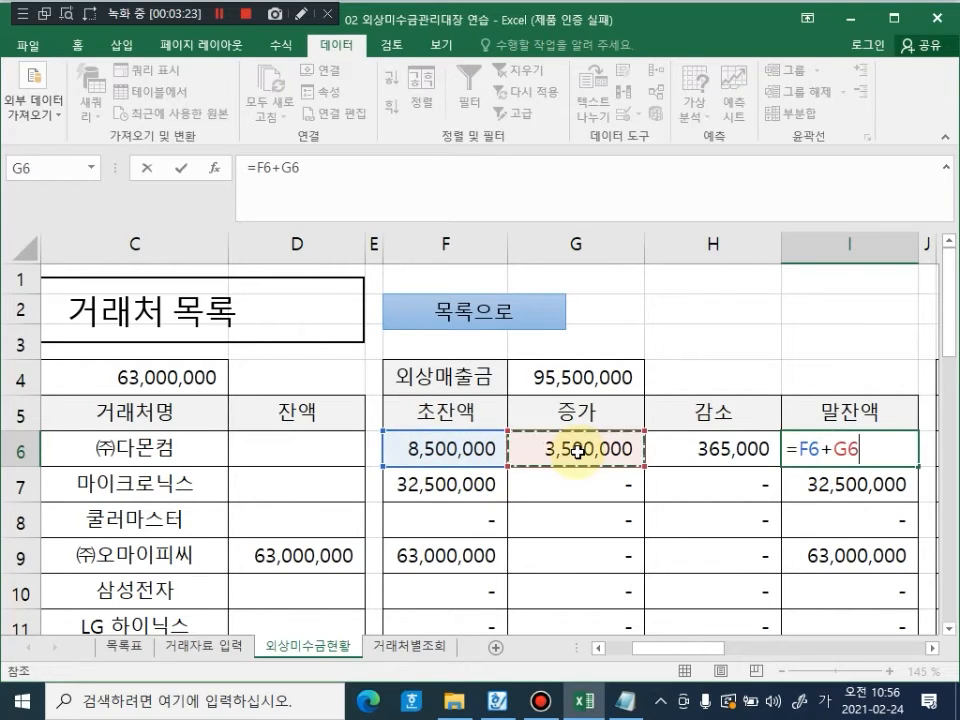
text(-)
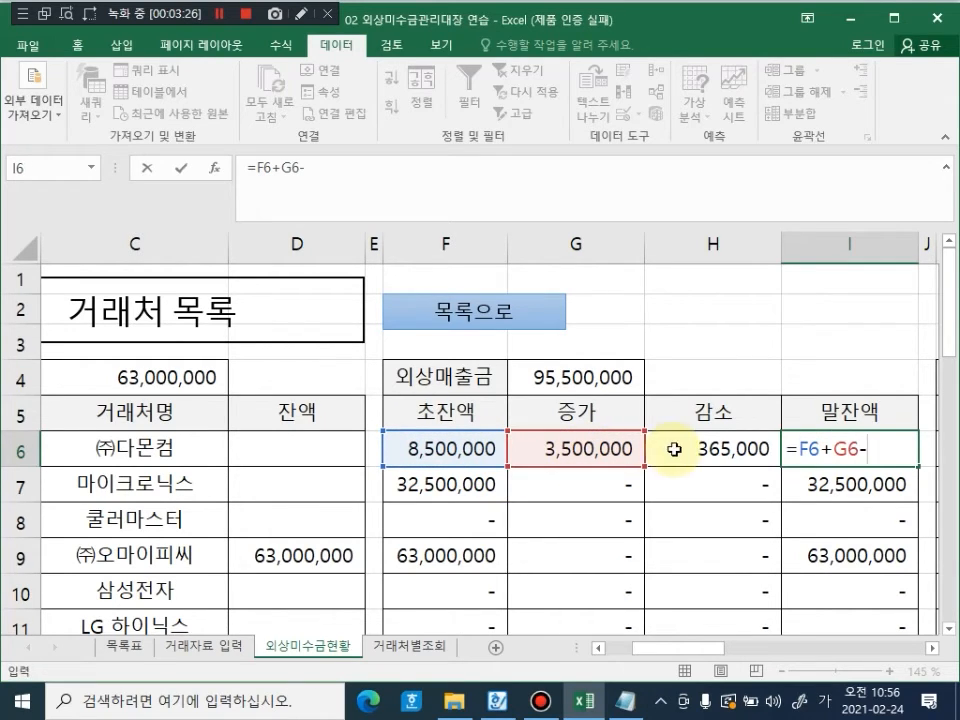
click(688, 448)
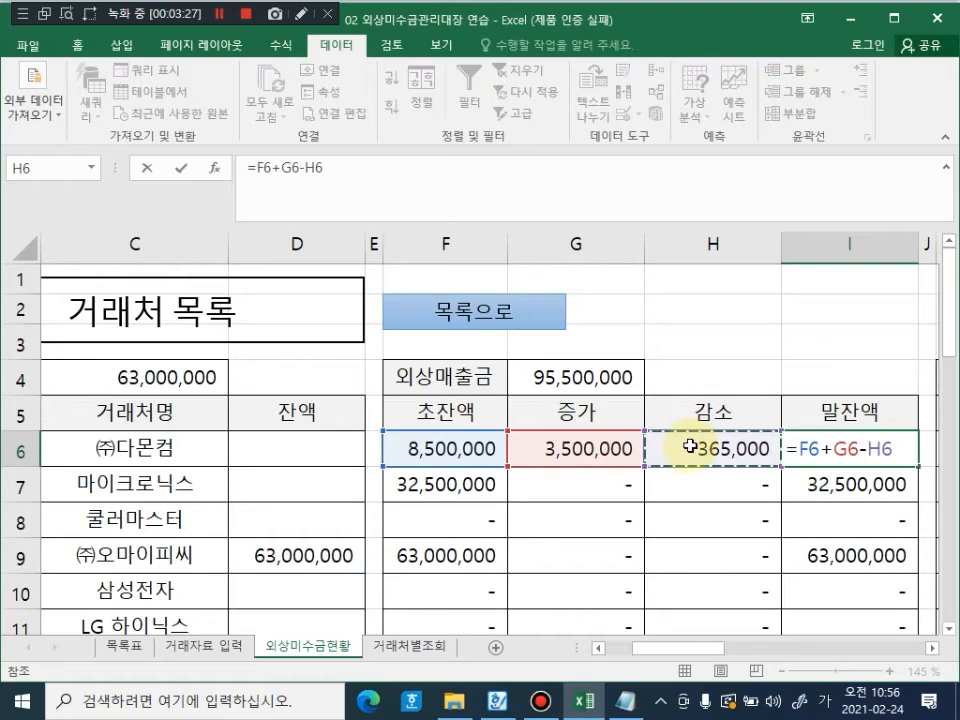
key(Return)
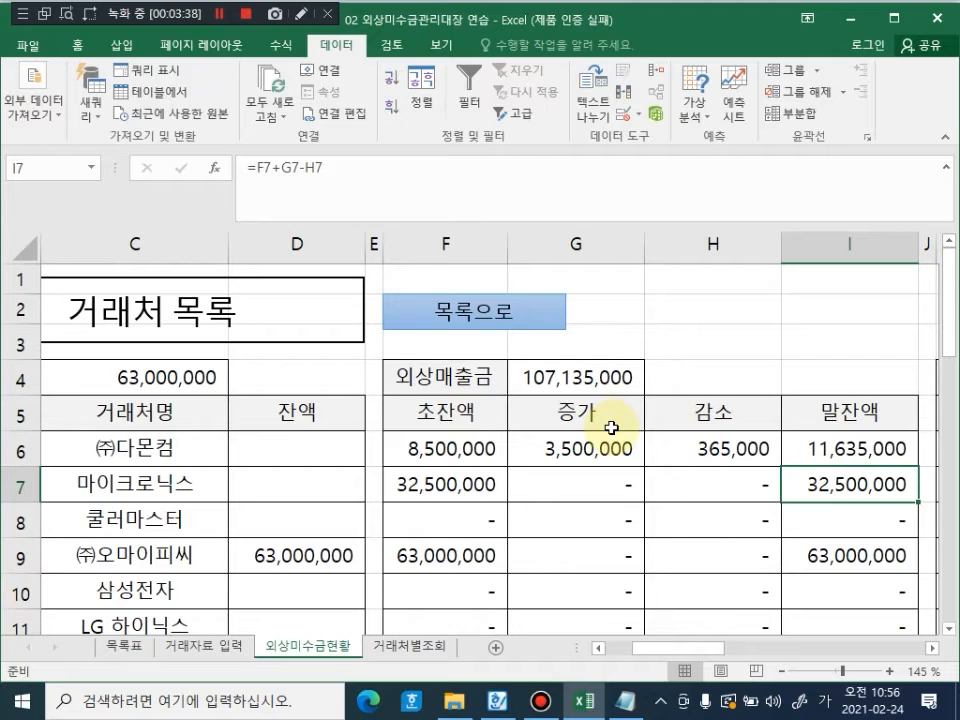
Step: Compare the 거래자료 입력 records with ㈜다몬컴's 외상매출금 amounts, and examine the 받을어음 block's row 6 cells
click(222, 648)
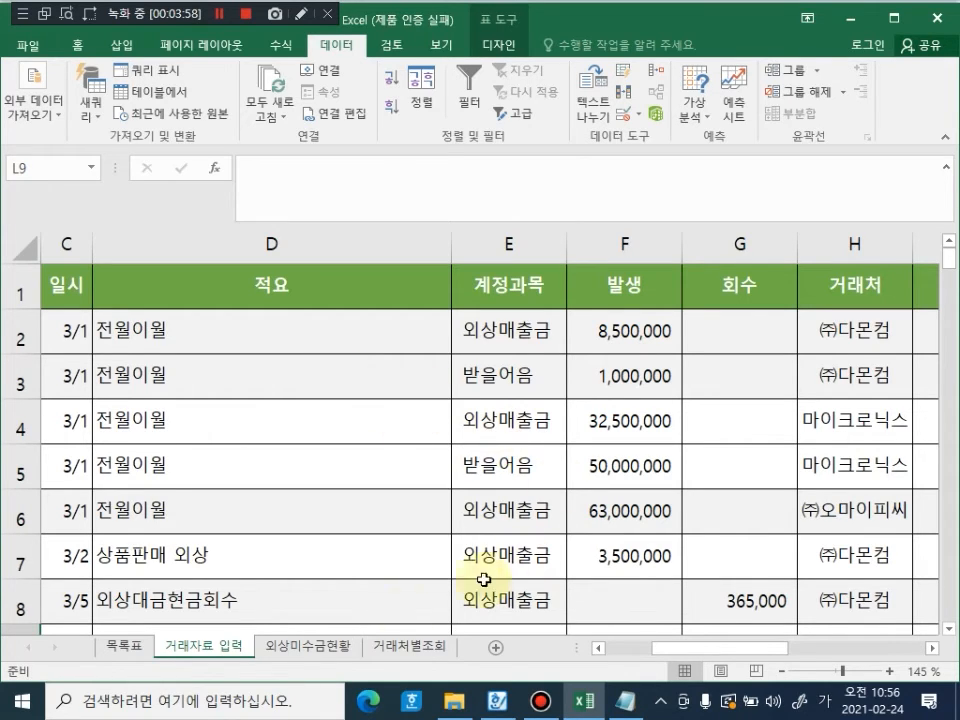
click(306, 647)
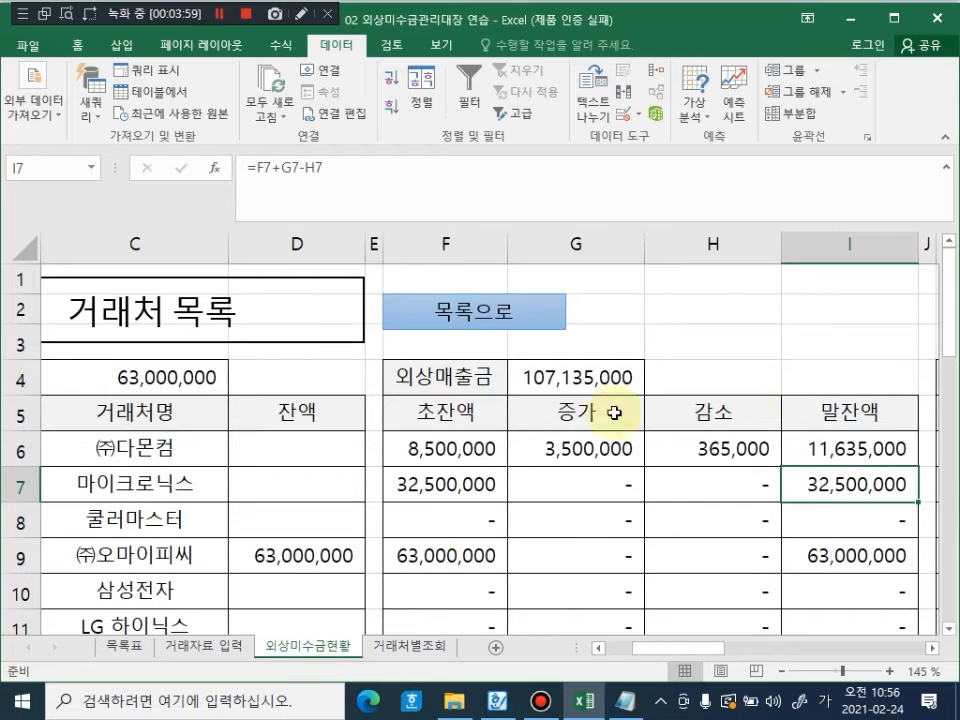
click(750, 448)
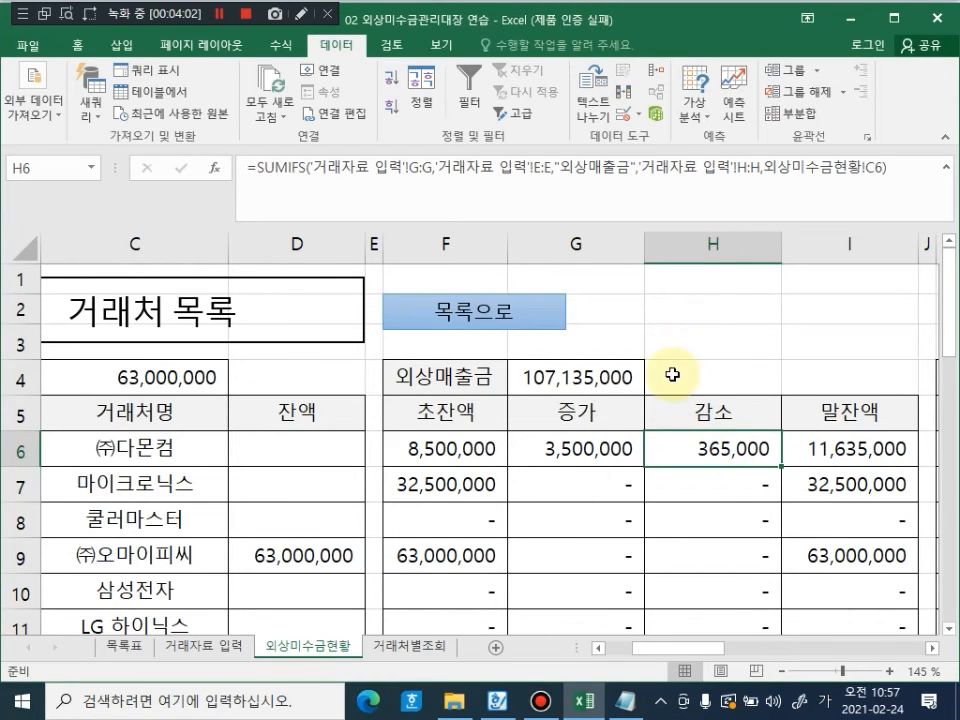
ctrl+scroll(675, 390, down, 1)
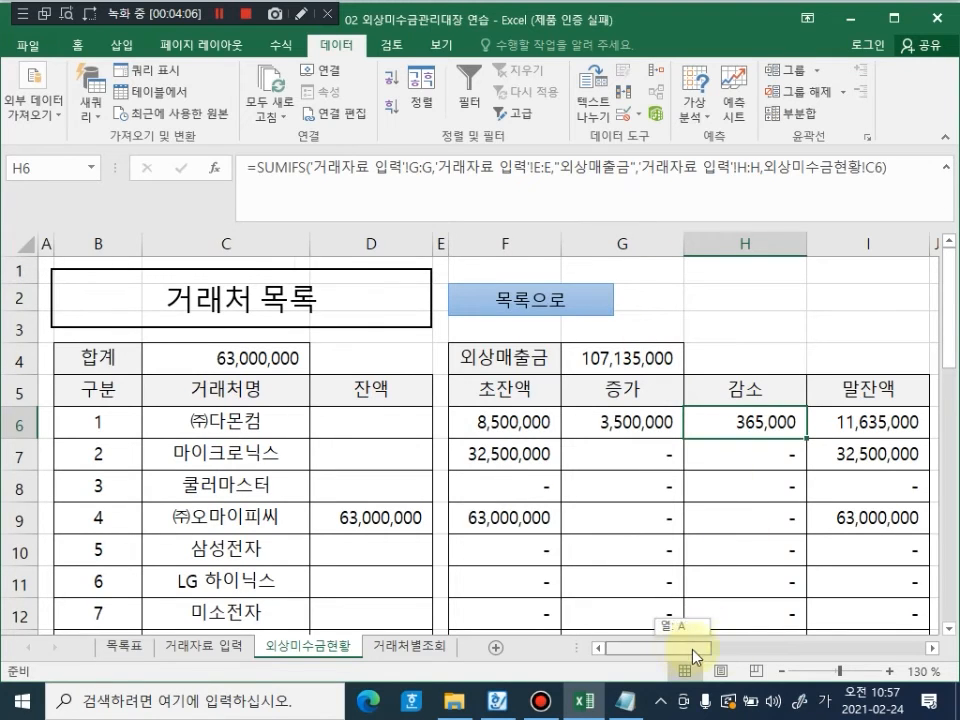
drag(677, 653, 768, 655)
click(596, 422)
click(718, 429)
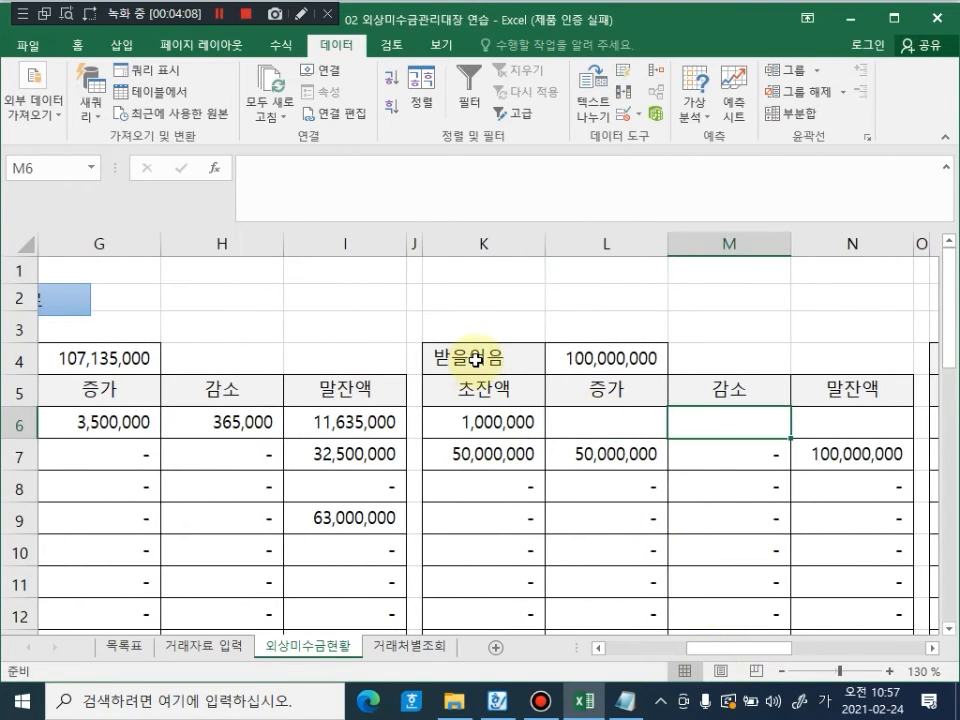
click(480, 358)
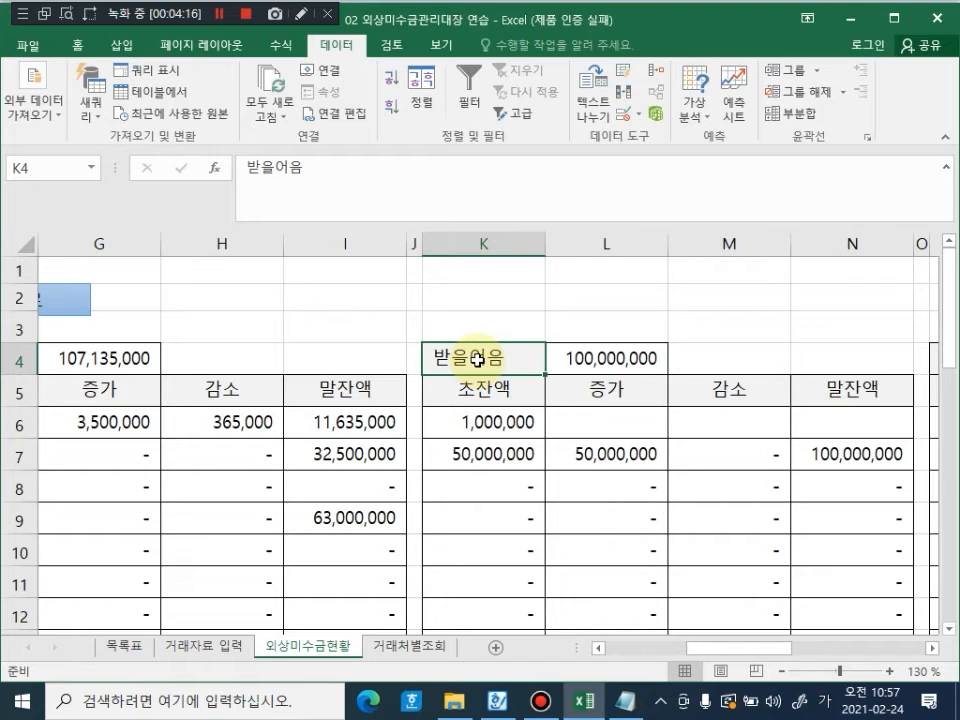
Step: Copy the text of the 외상매출금 증가 formula in G6 into ㈜다몬컴's 받을어음 증가 cell L6
click(58, 424)
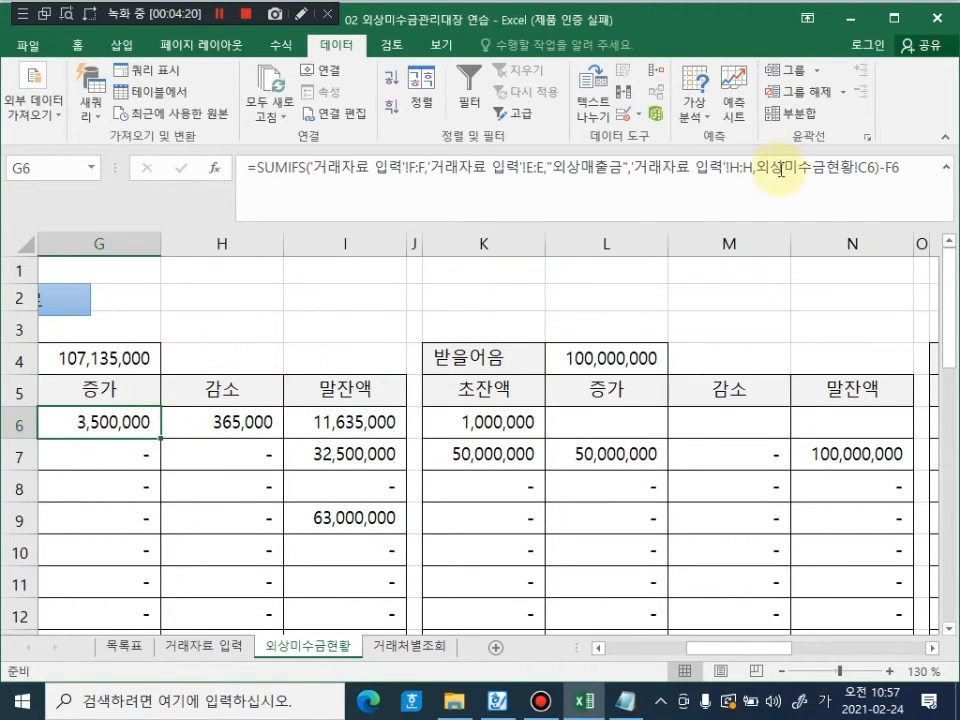
click(598, 648)
double_click(234, 426)
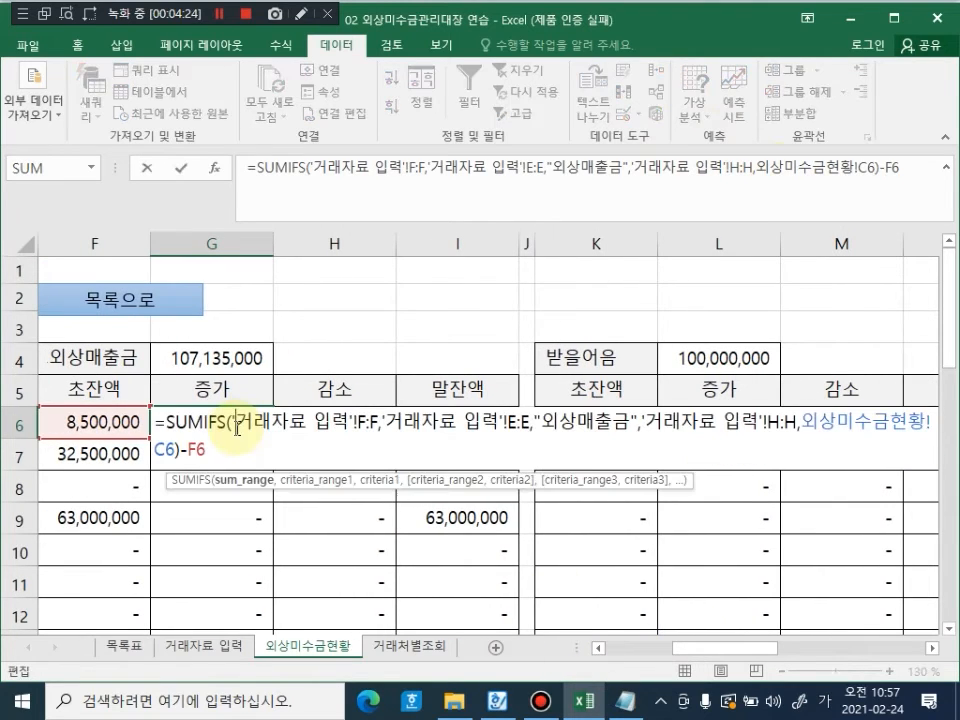
drag(162, 436, 146, 411)
key(ctrl+c)
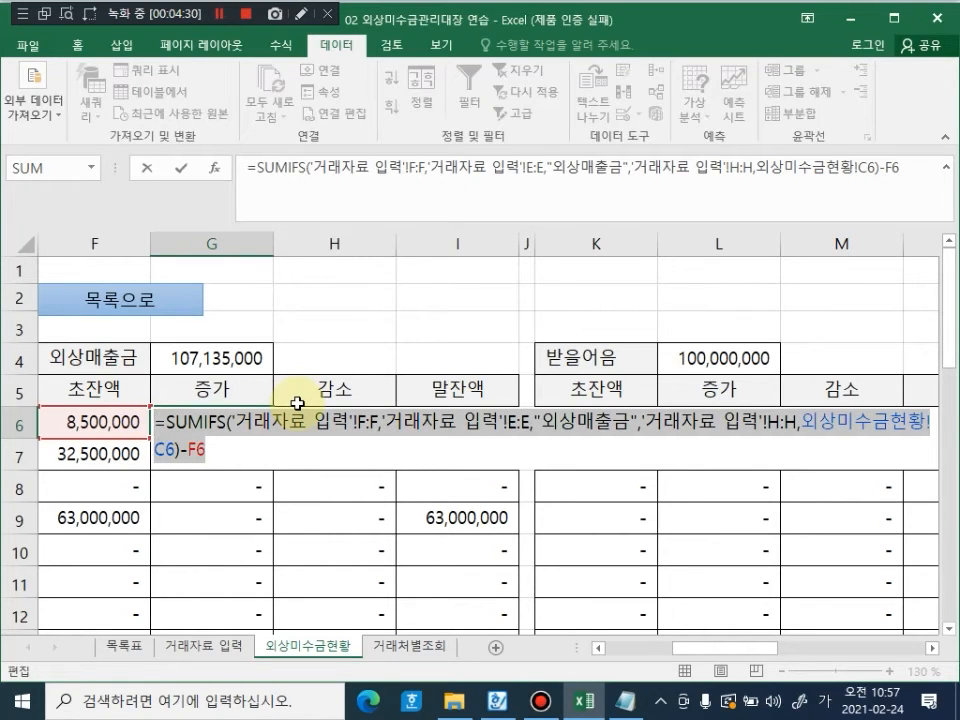
key(Escape)
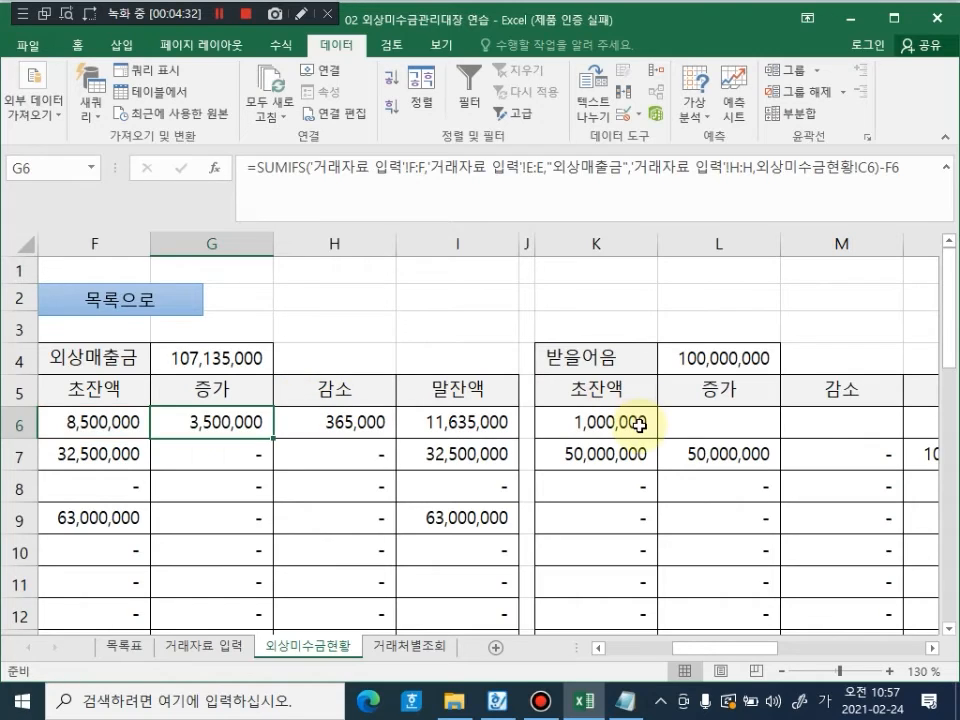
click(697, 426)
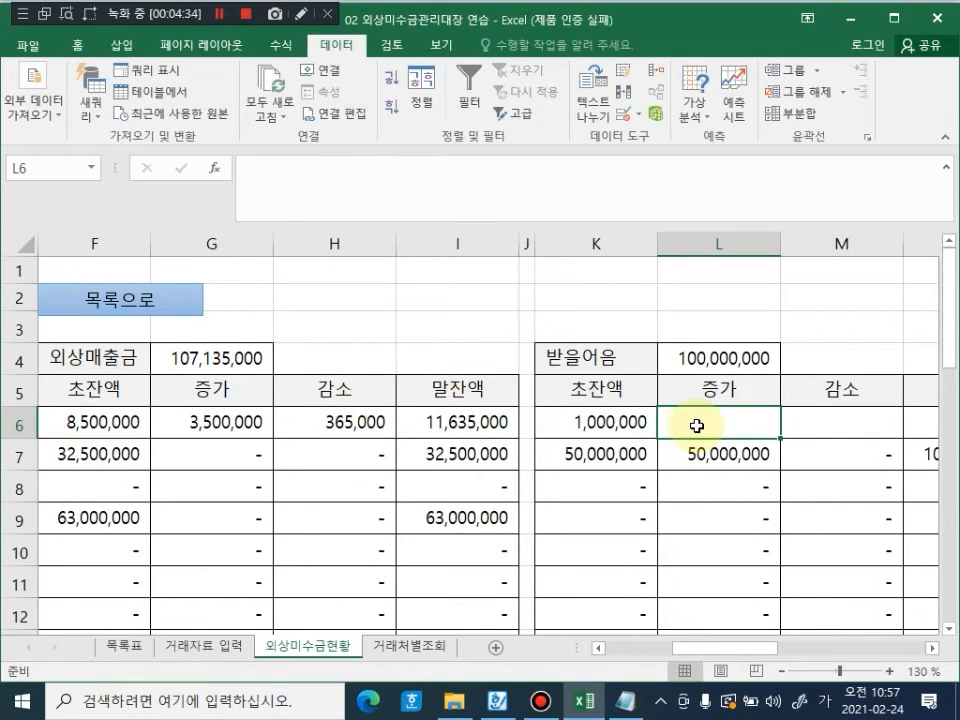
double_click(697, 426)
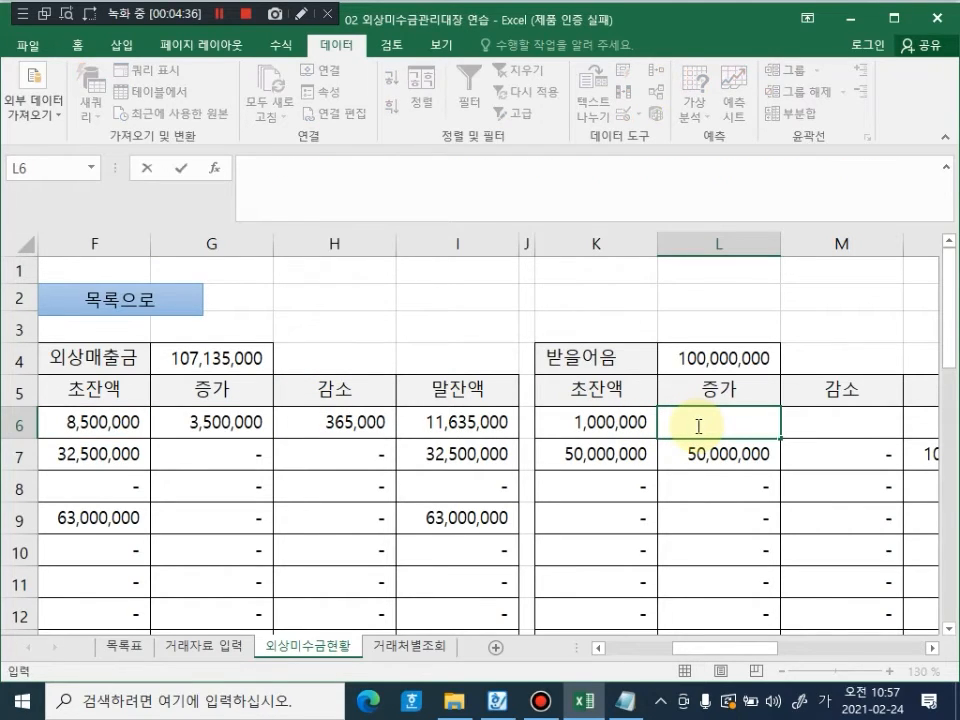
key(ctrl+v)
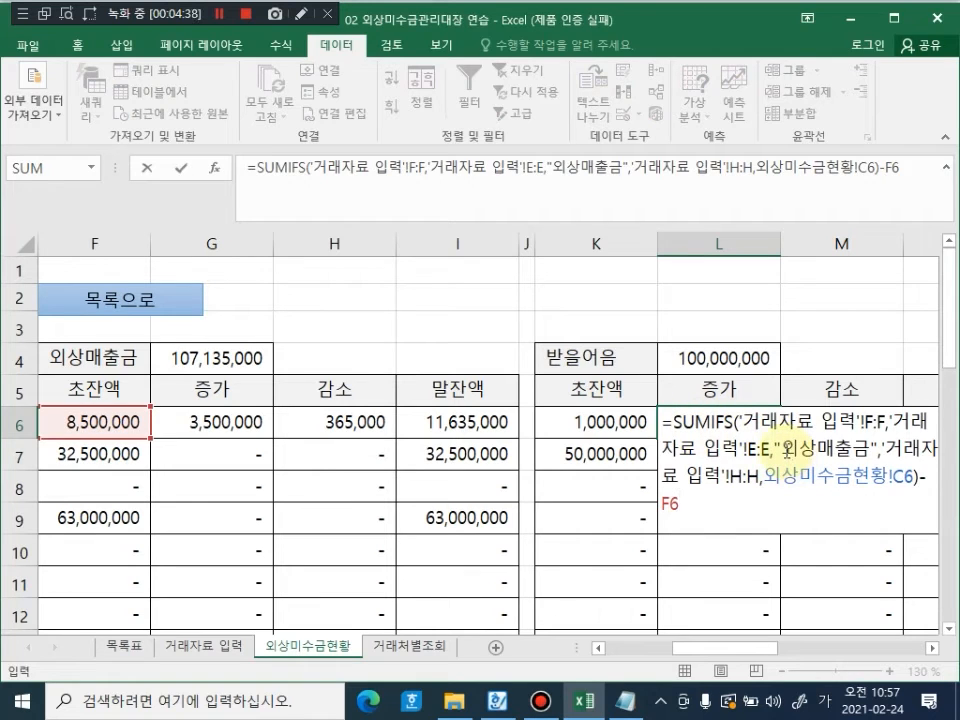
Step: Change L6's account criterion to "받을어음" and its subtracted opening balance to K6, and complete the formula
drag(779, 442, 866, 442)
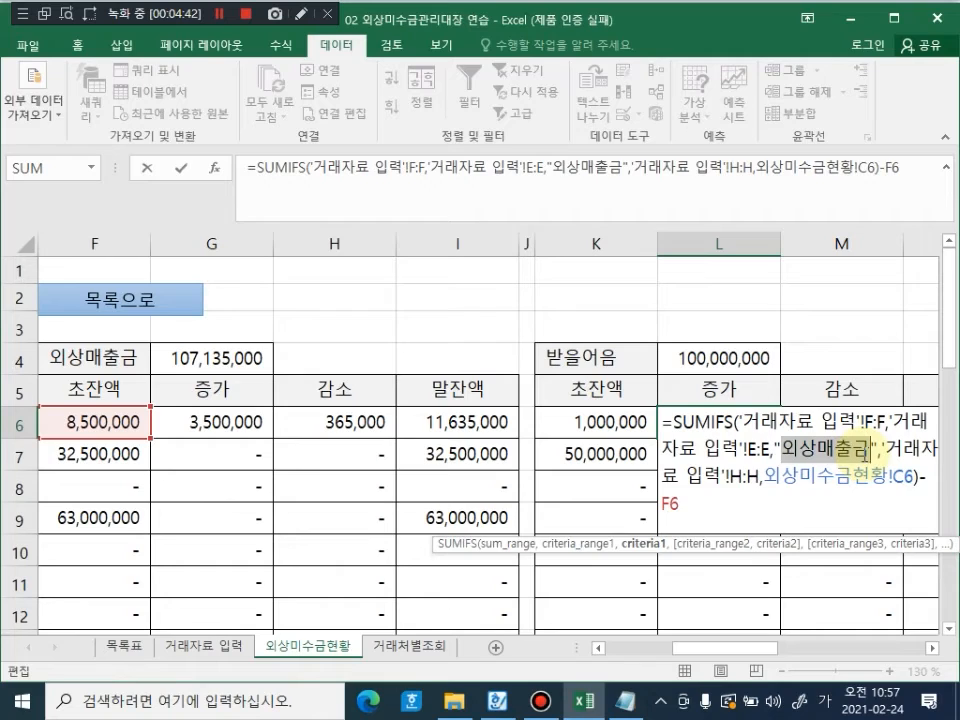
text(받을어음)
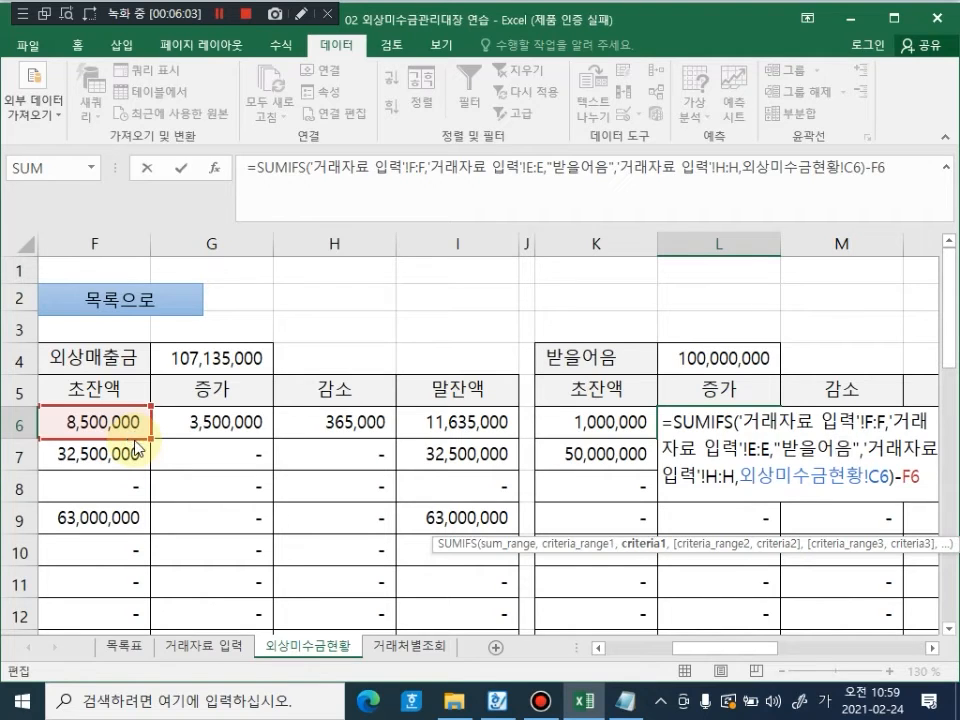
click(186, 452)
click(381, 452)
click(462, 424)
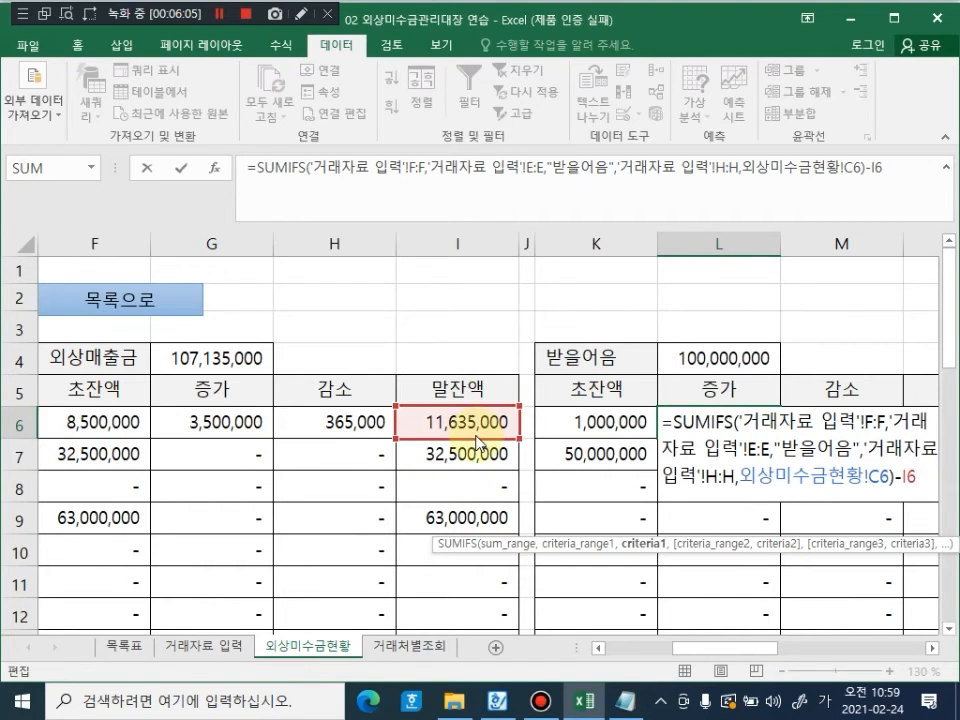
click(590, 453)
click(590, 423)
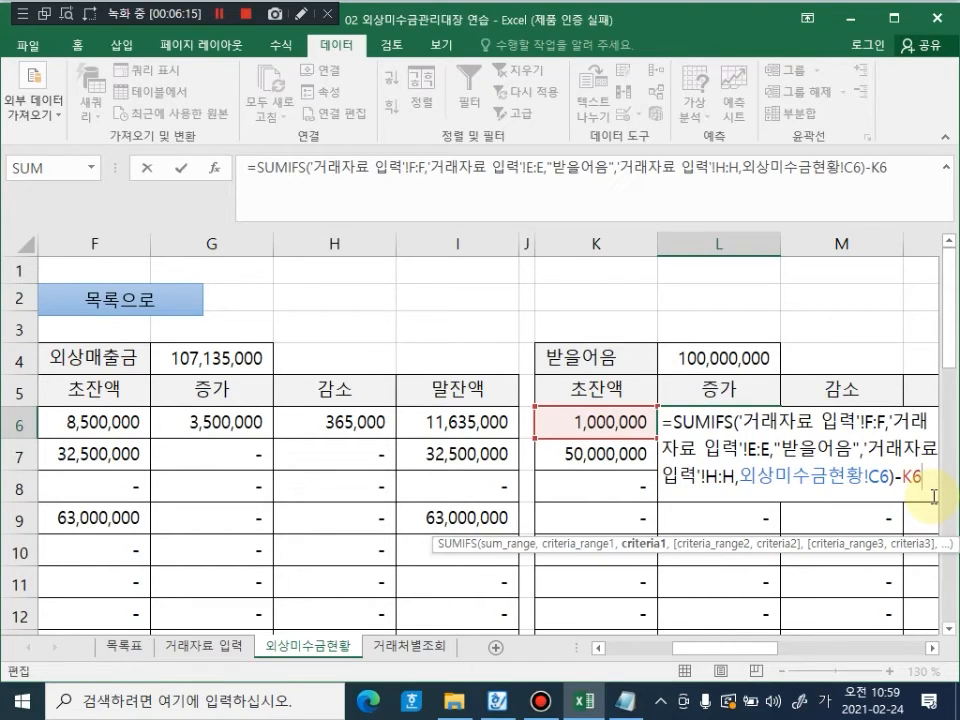
key(Return)
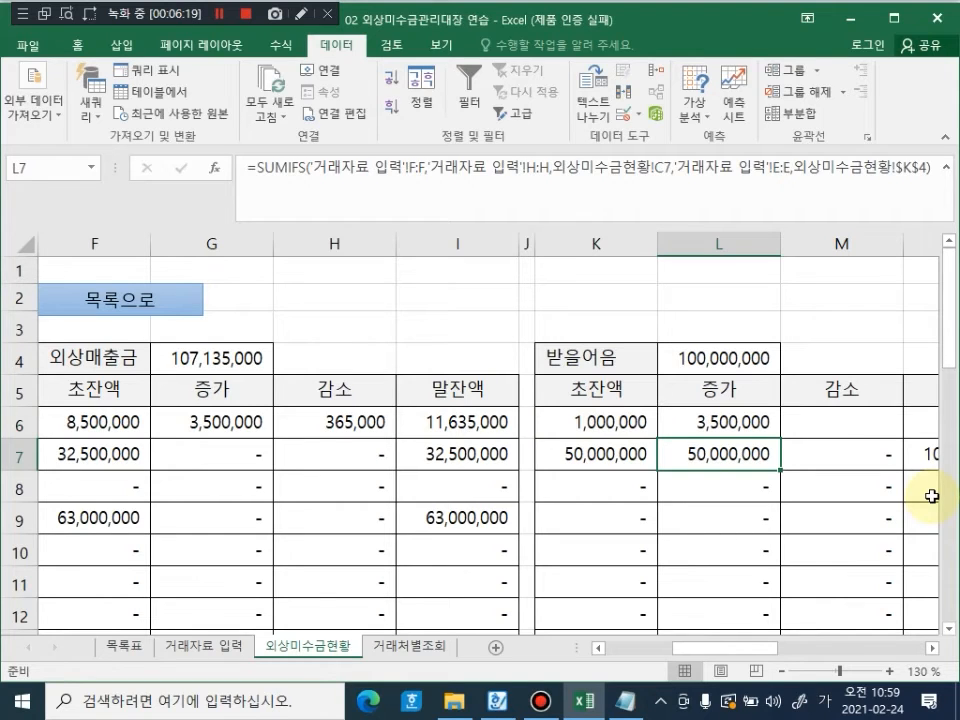
Step: Copy the text of the 외상매출금 감소 formula in H6 into ㈜다몬컴's 받을어음 감소 cell M6
click(843, 423)
click(368, 421)
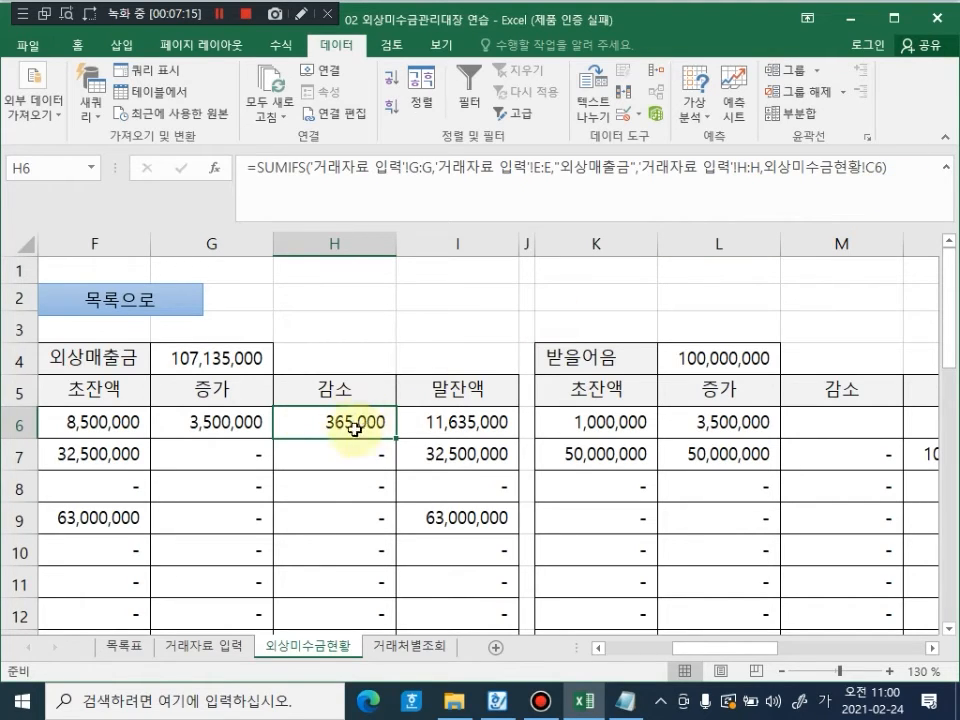
click(897, 176)
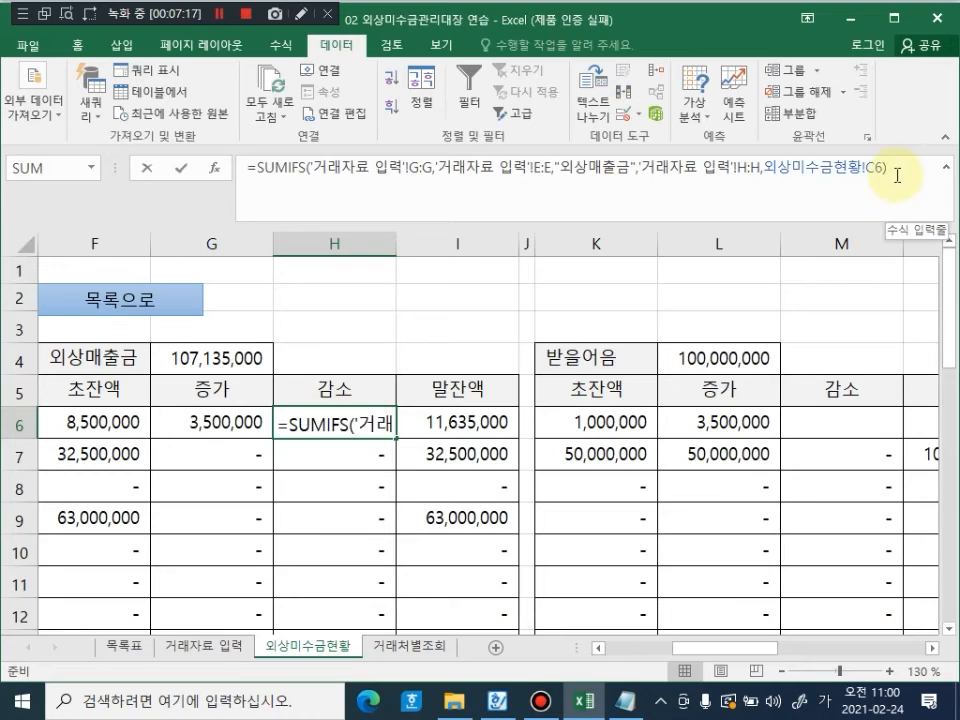
drag(897, 176, 233, 167)
key(ctrl+c)
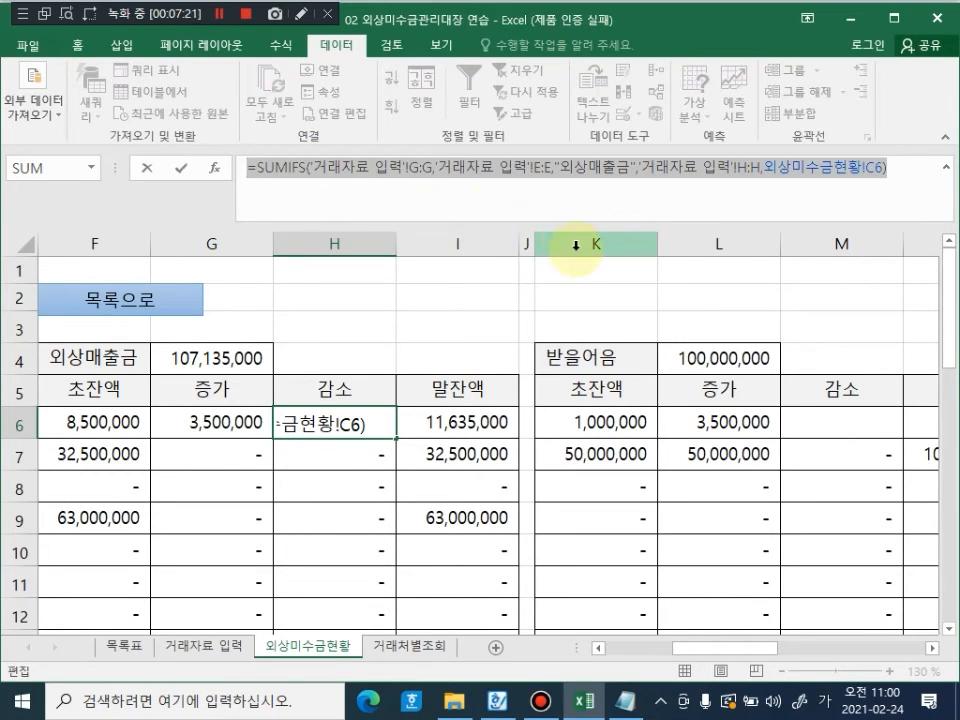
key(Escape)
double_click(829, 425)
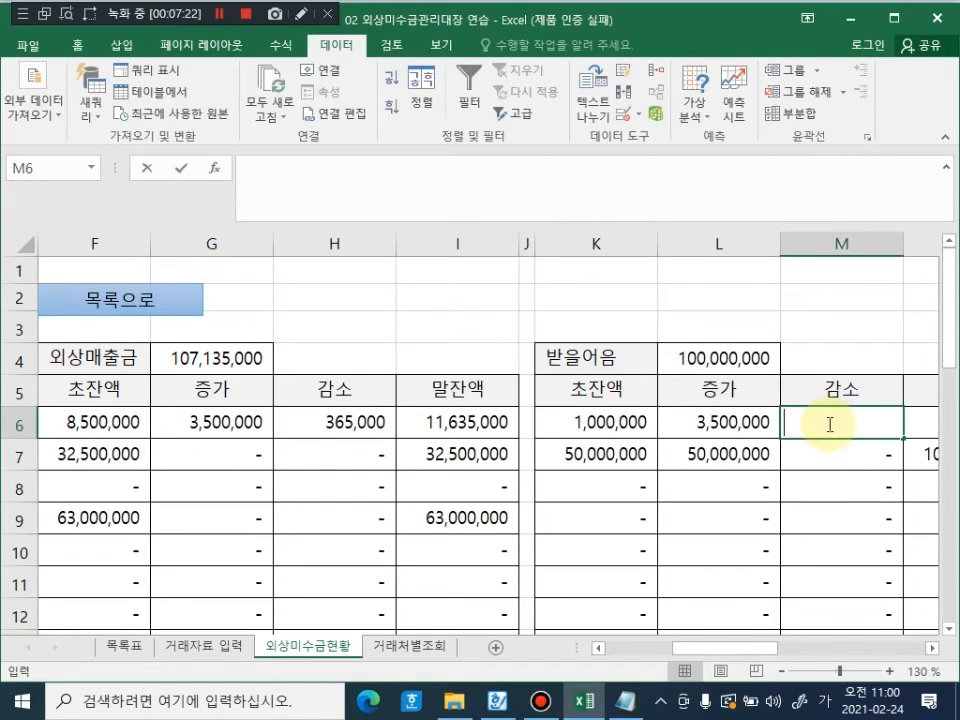
key(ctrl+v)
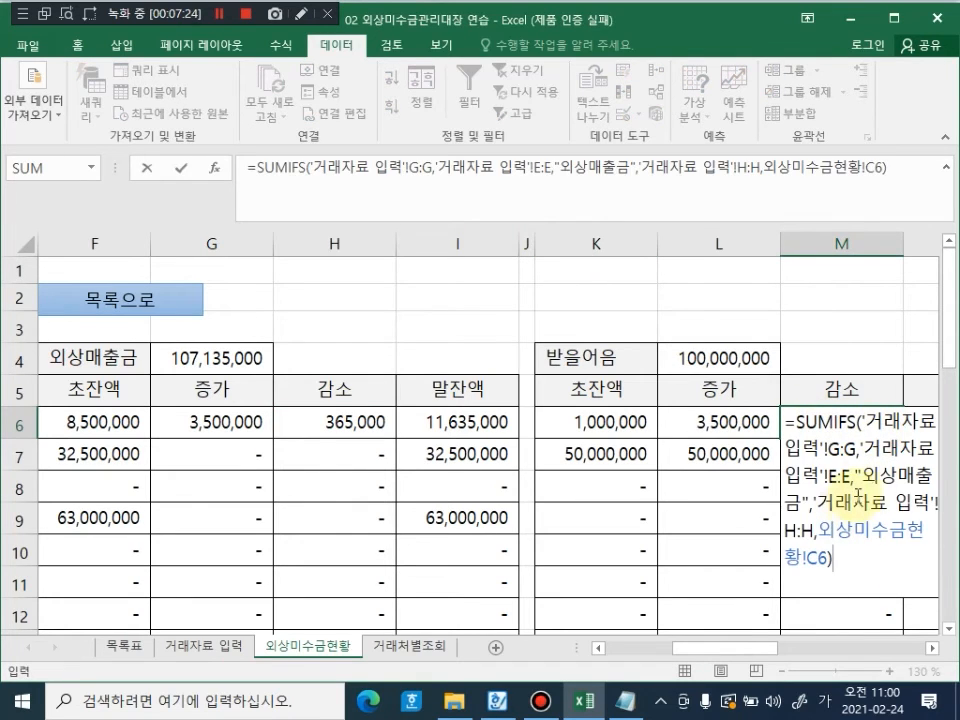
Step: Change the account criterion in M6's formula to "받을어음" and complete the formula
click(895, 483)
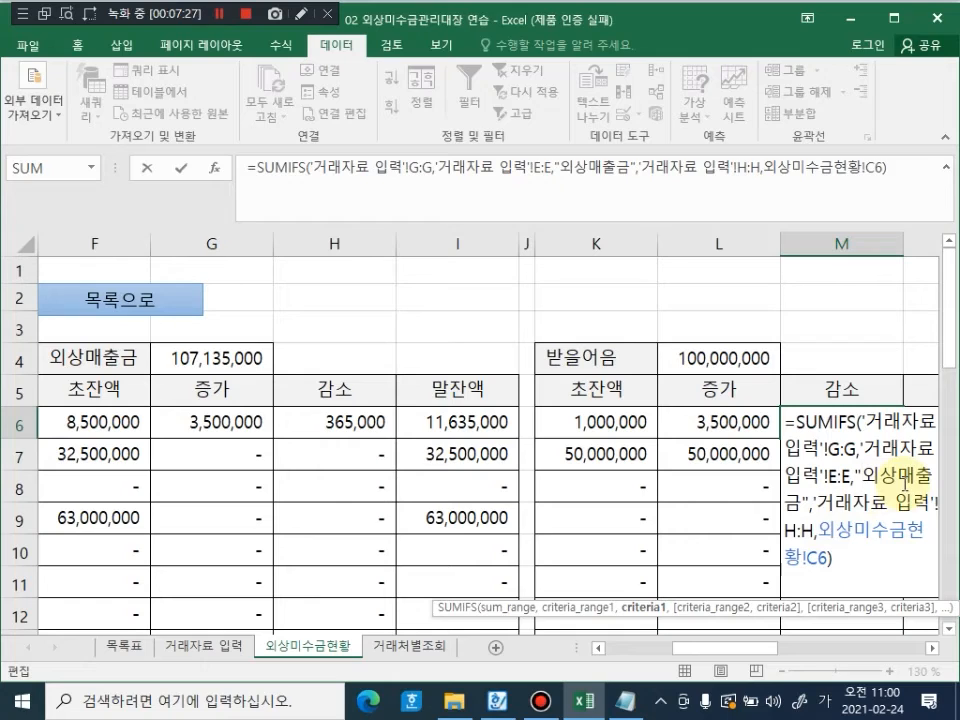
key(BackSpace)
key(Delete)
key(Delete)
key(Delete)
key(Delete)
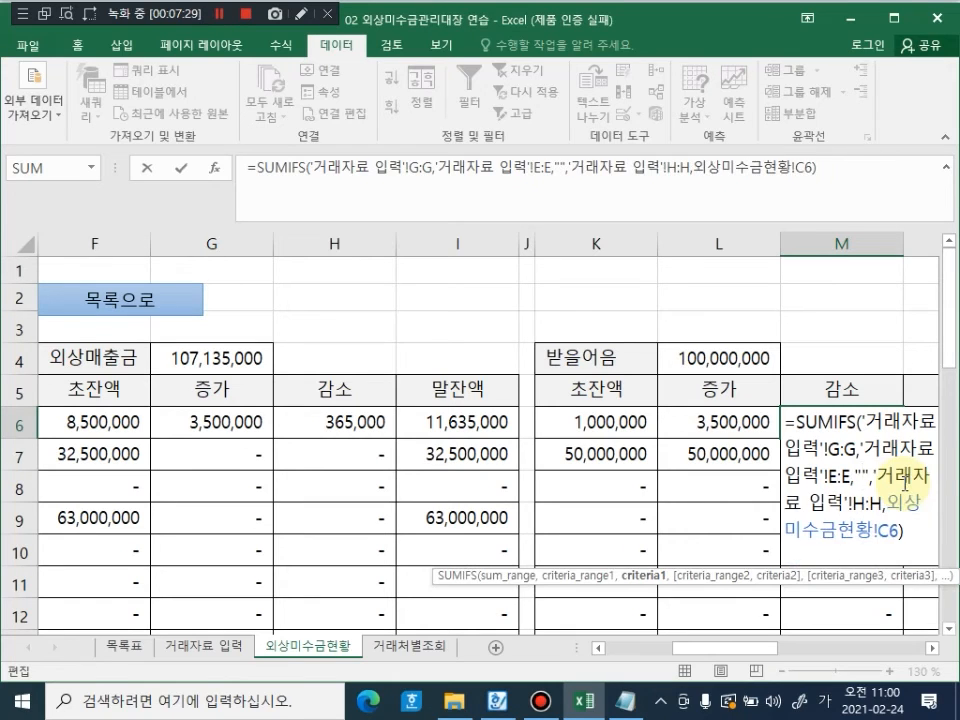
text(받을어음)
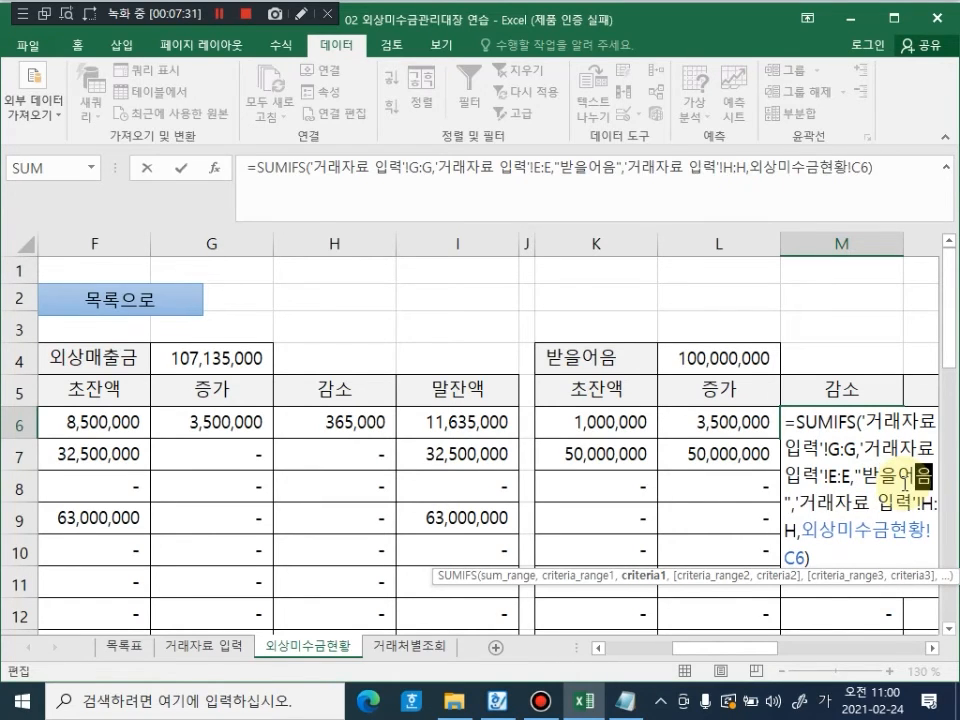
key(Return)
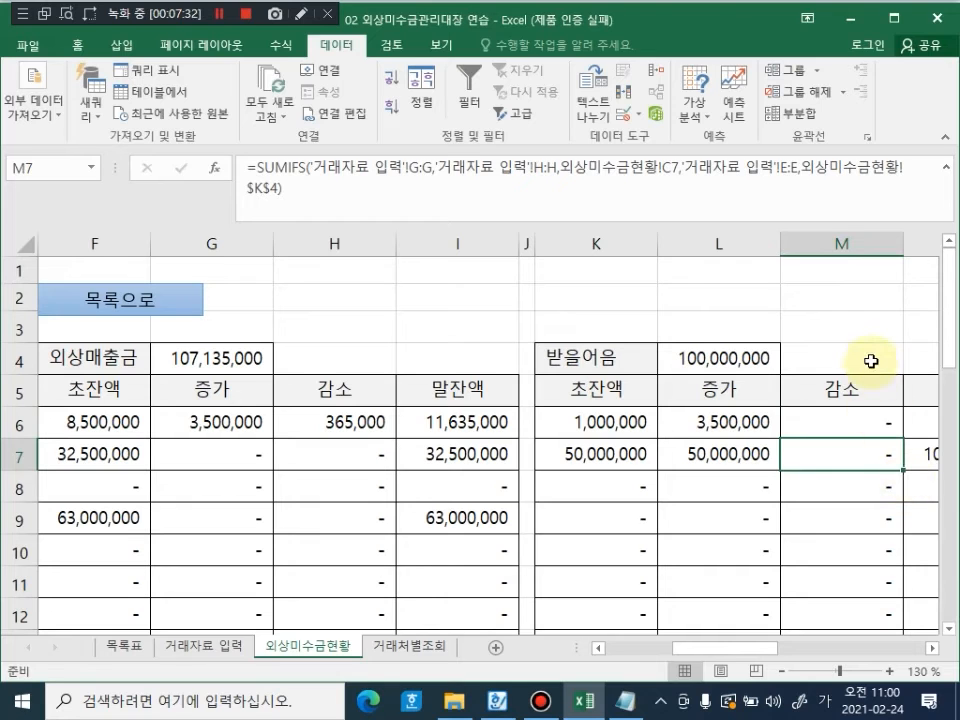
Step: Enter the formula =K6+L6-M6 in N6 to calculate ㈜다몬컴's 받을어음 말잔액
click(932, 648)
click(932, 648)
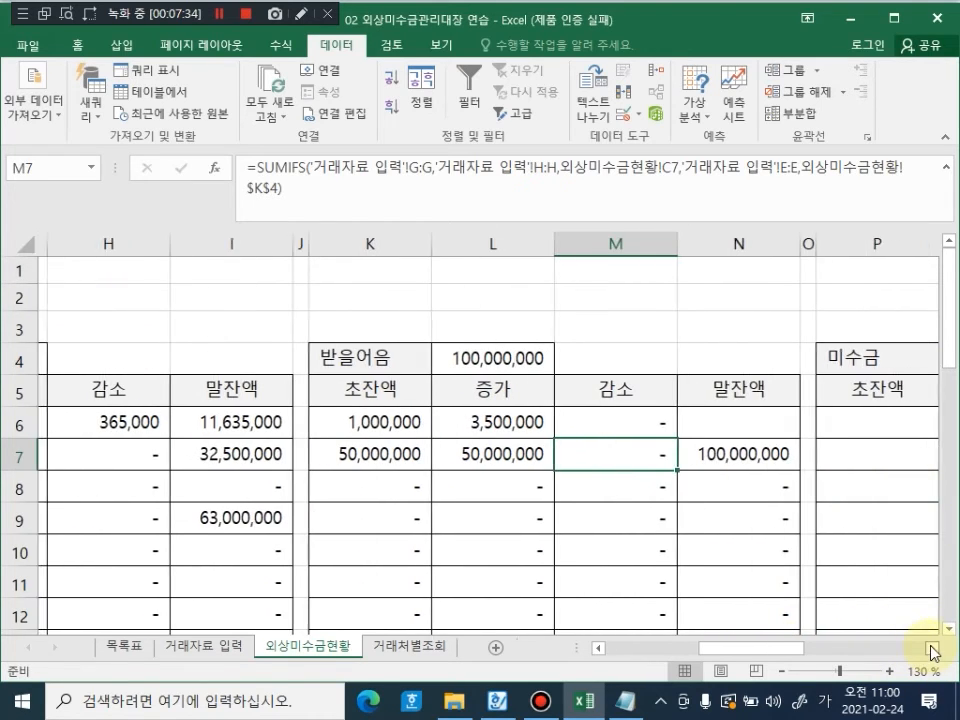
click(734, 418)
text(=)
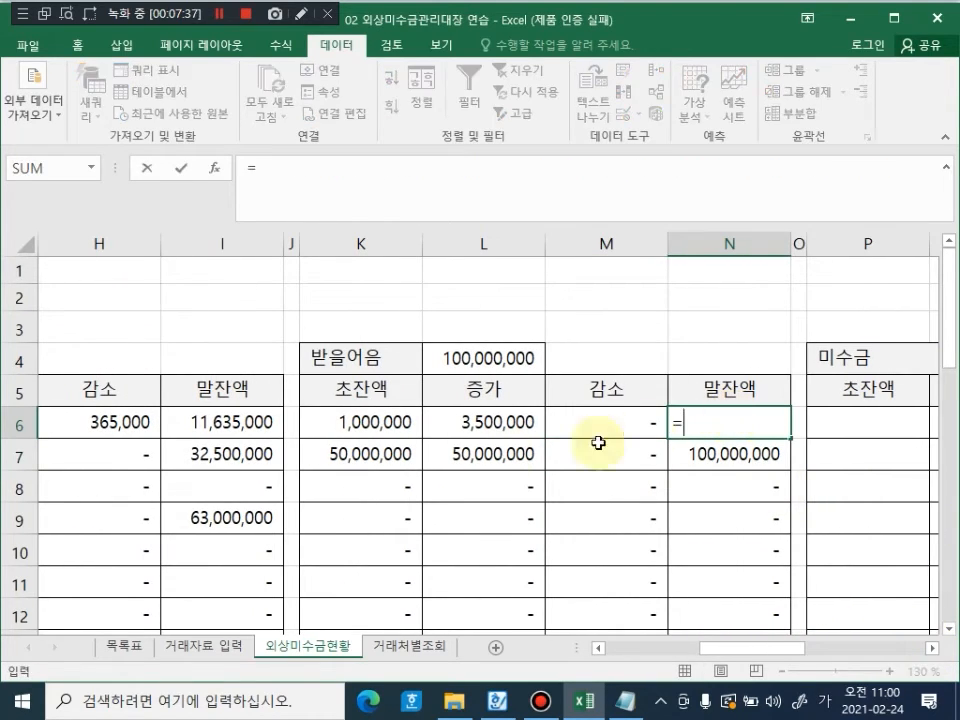
click(380, 428)
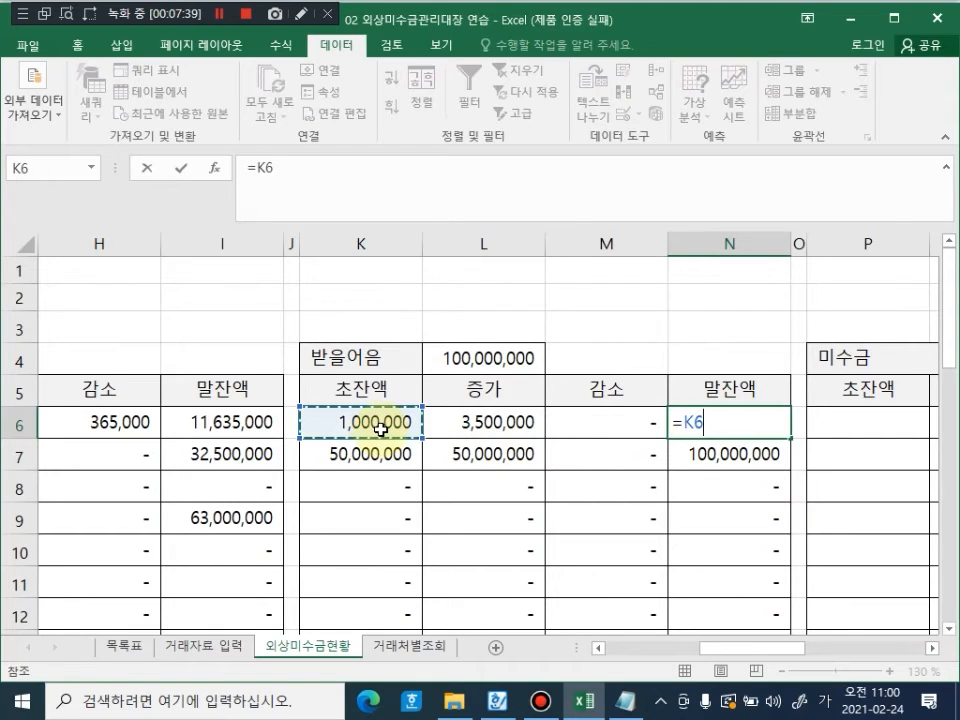
text(+)
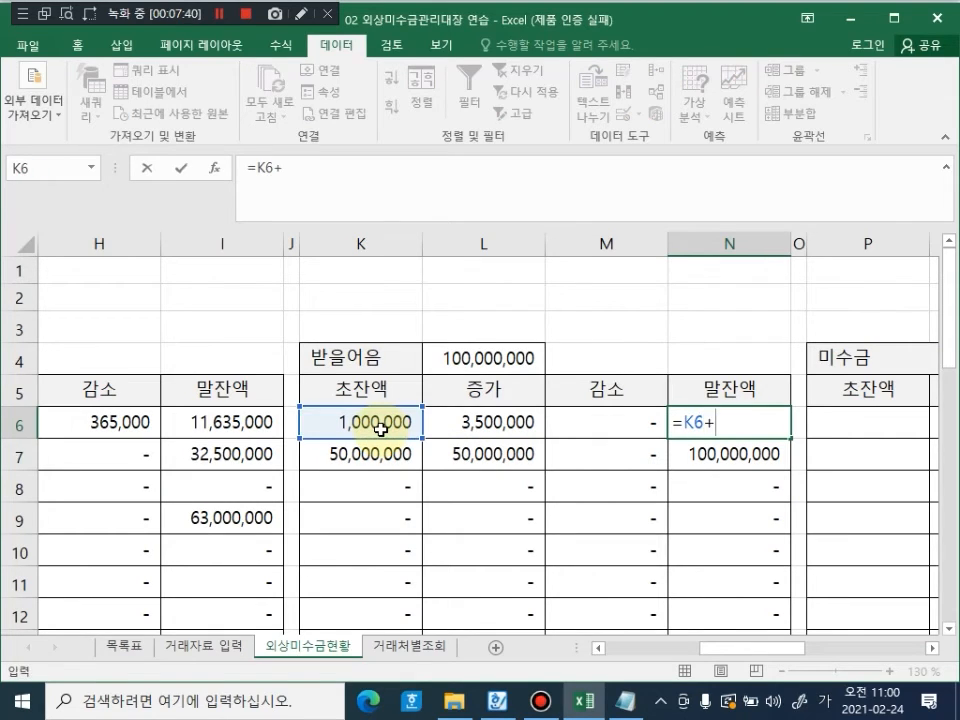
click(500, 422)
text(-)
click(576, 428)
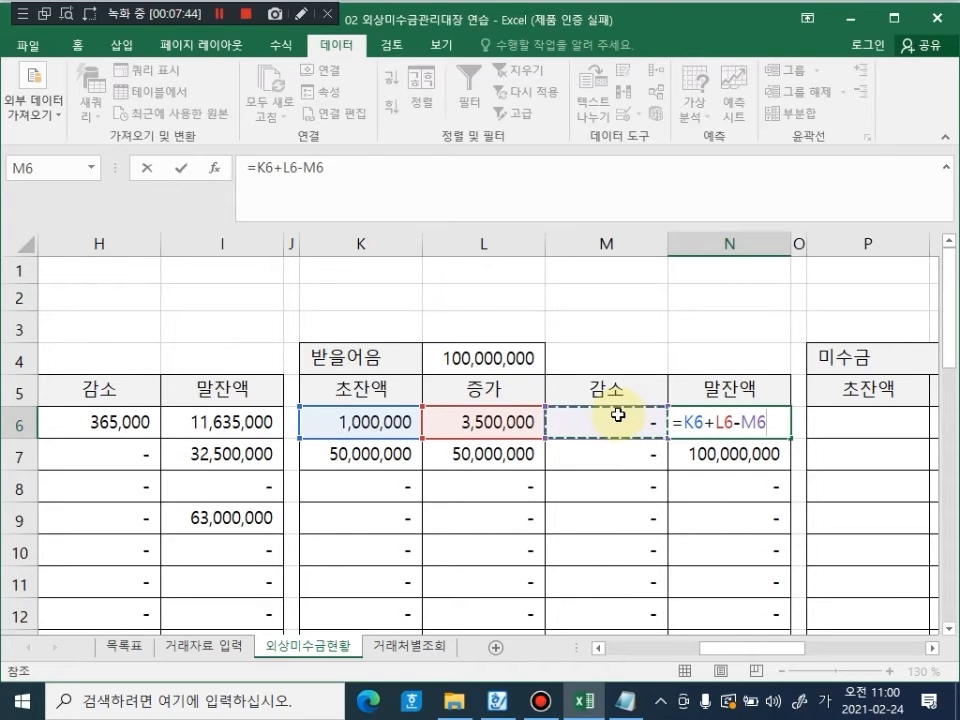
key(Return)
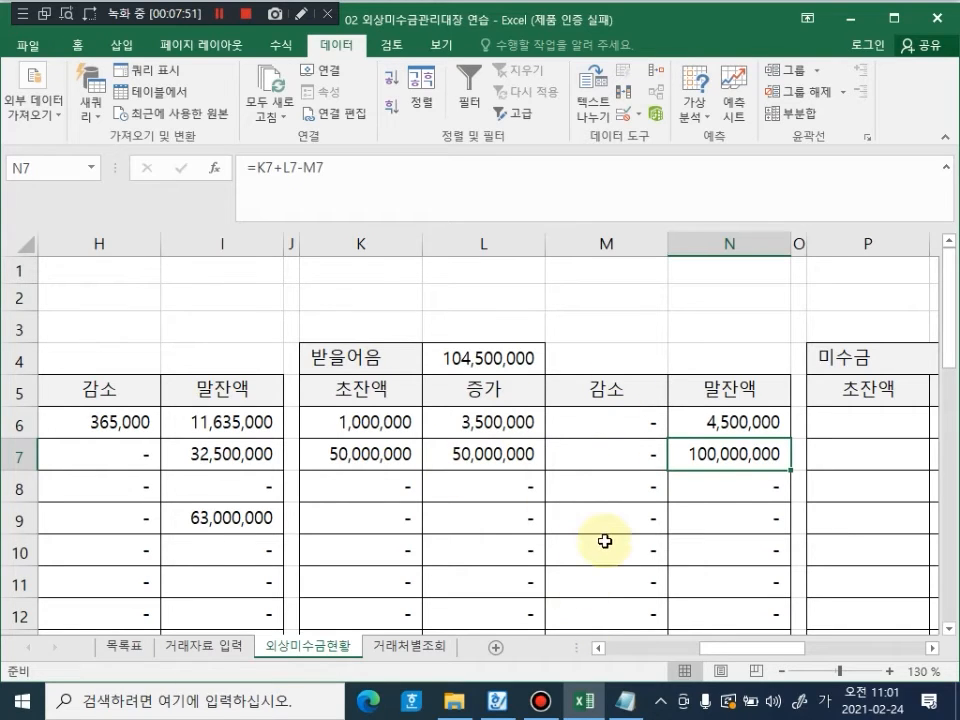
Step: Fill the 받을어음 증가, 감소 and 말잔액 formulas in L6:N6 down through row 17
click(368, 421)
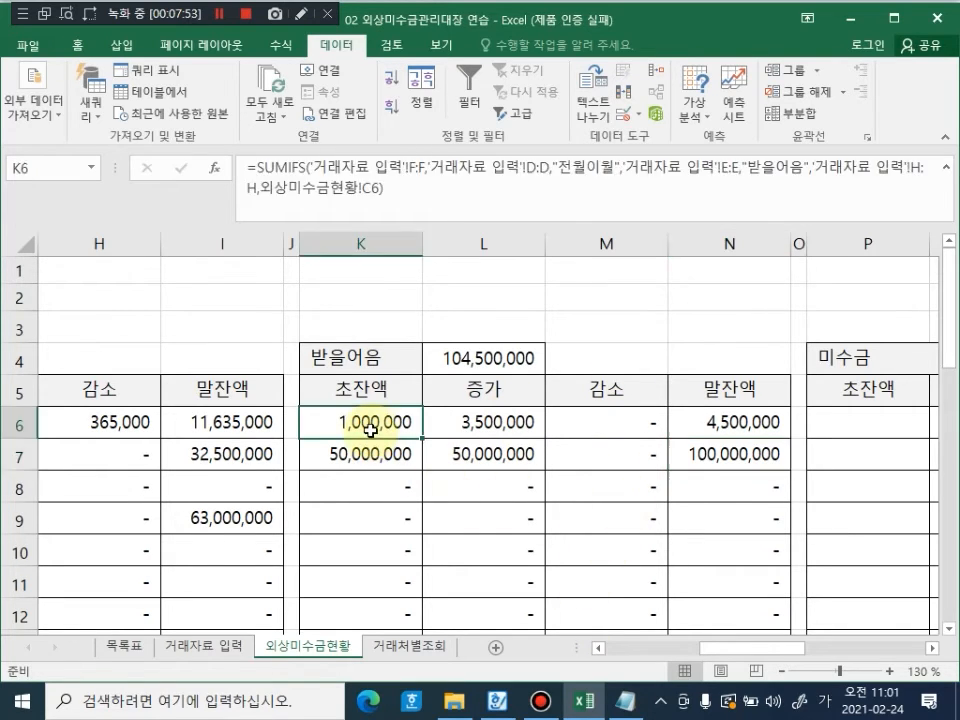
click(490, 430)
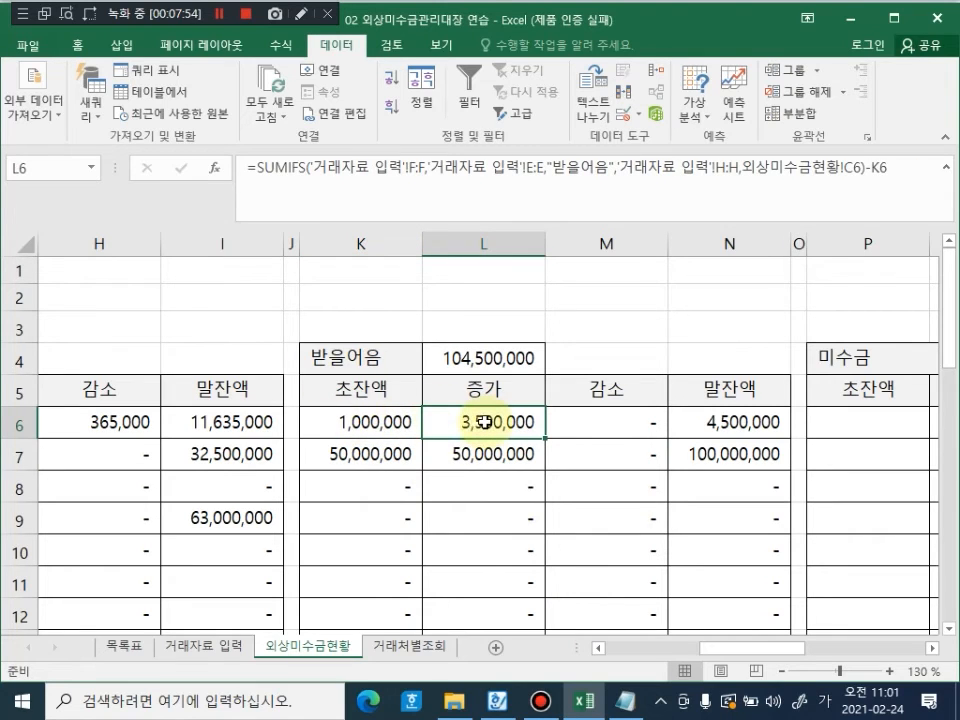
drag(485, 422, 722, 415)
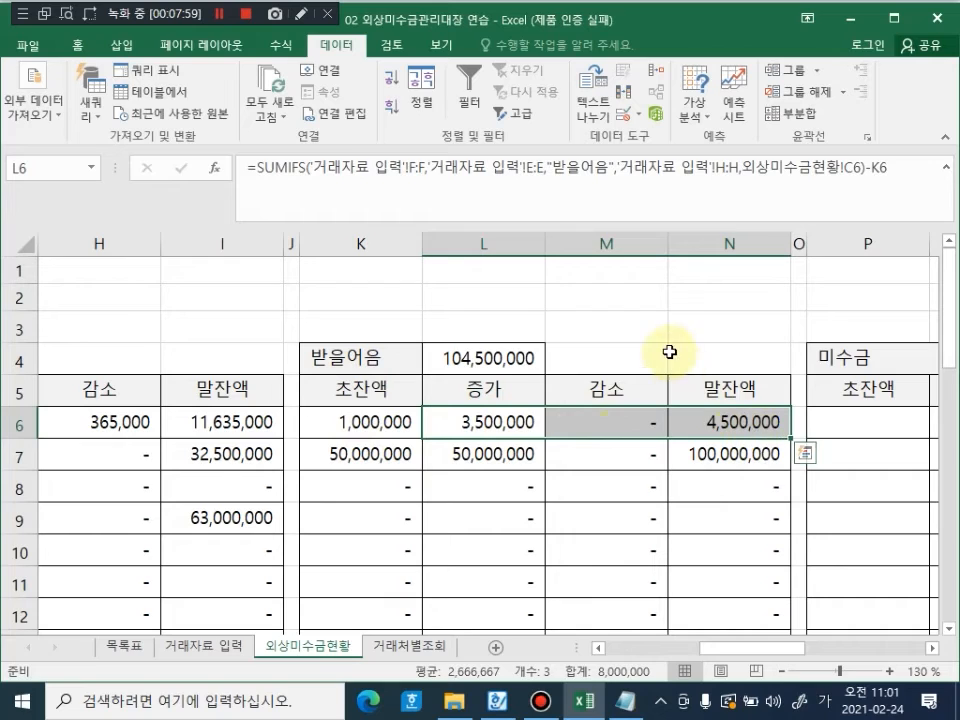
click(670, 340)
click(490, 422)
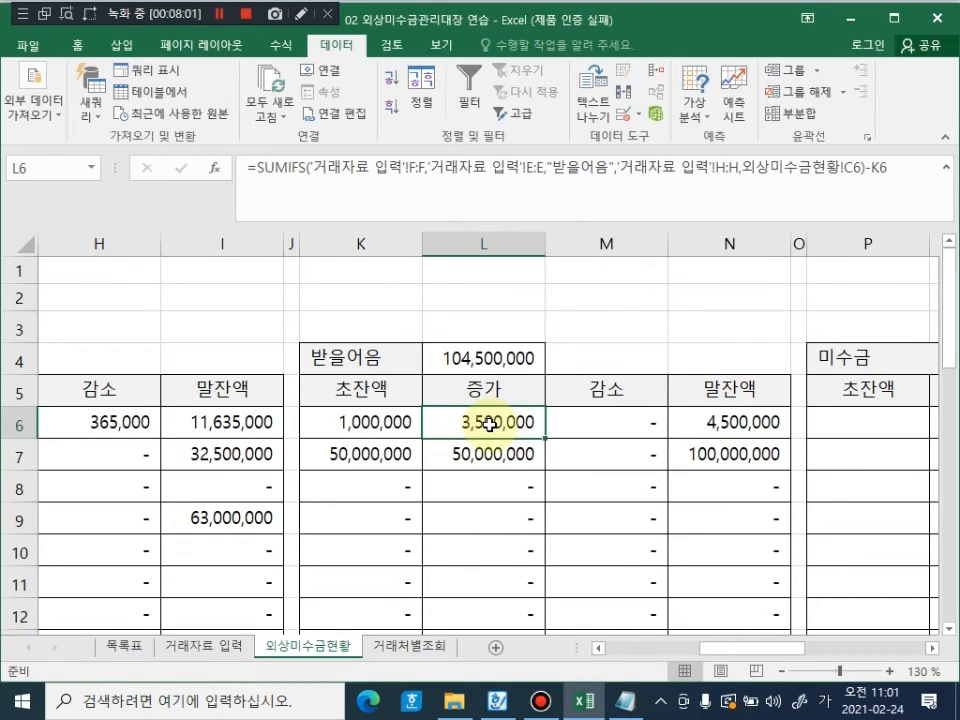
drag(487, 423, 722, 422)
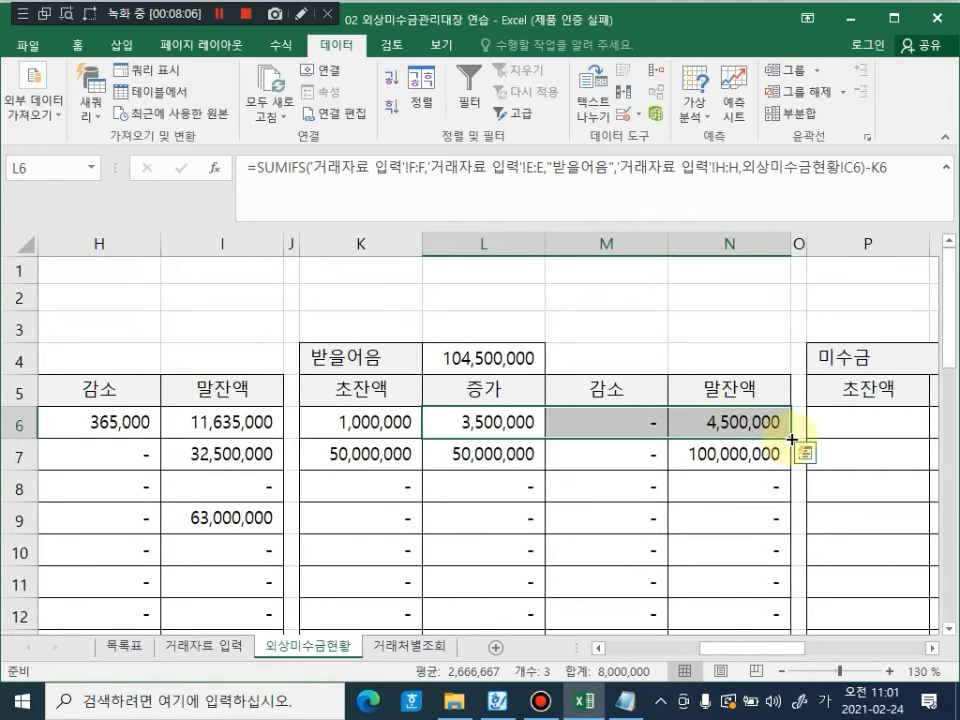
drag(791, 438, 784, 572)
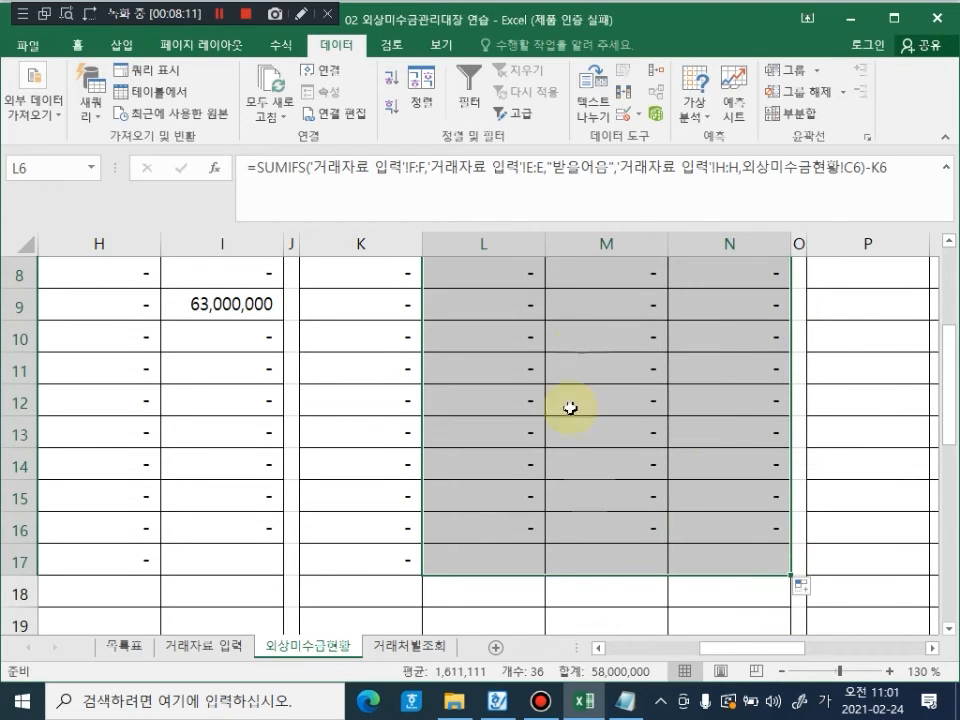
scroll(707, 439, up, 2)
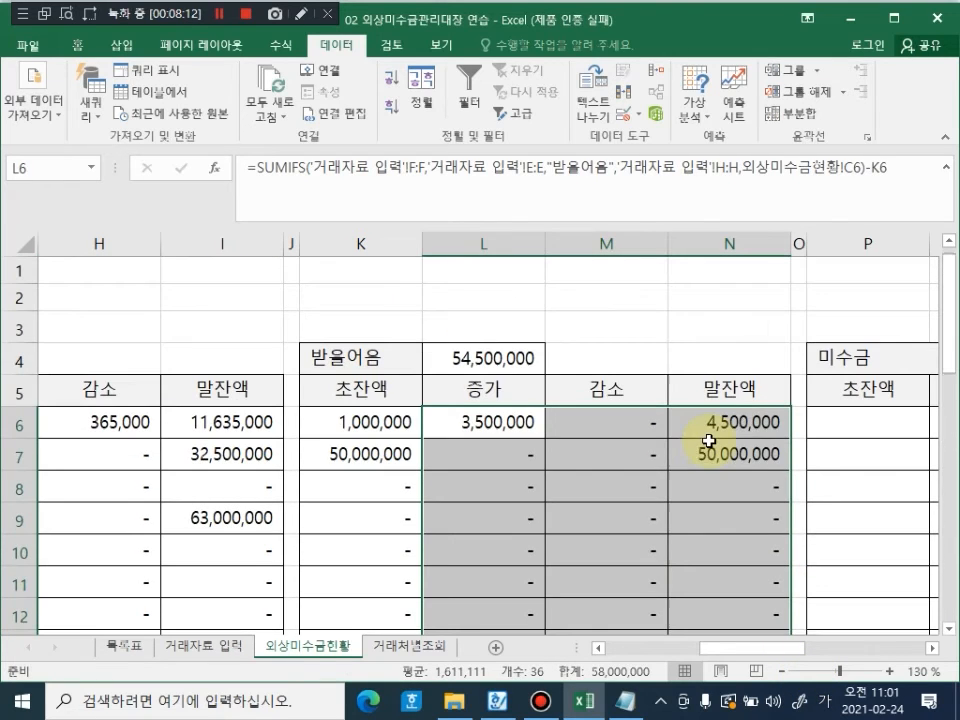
click(646, 317)
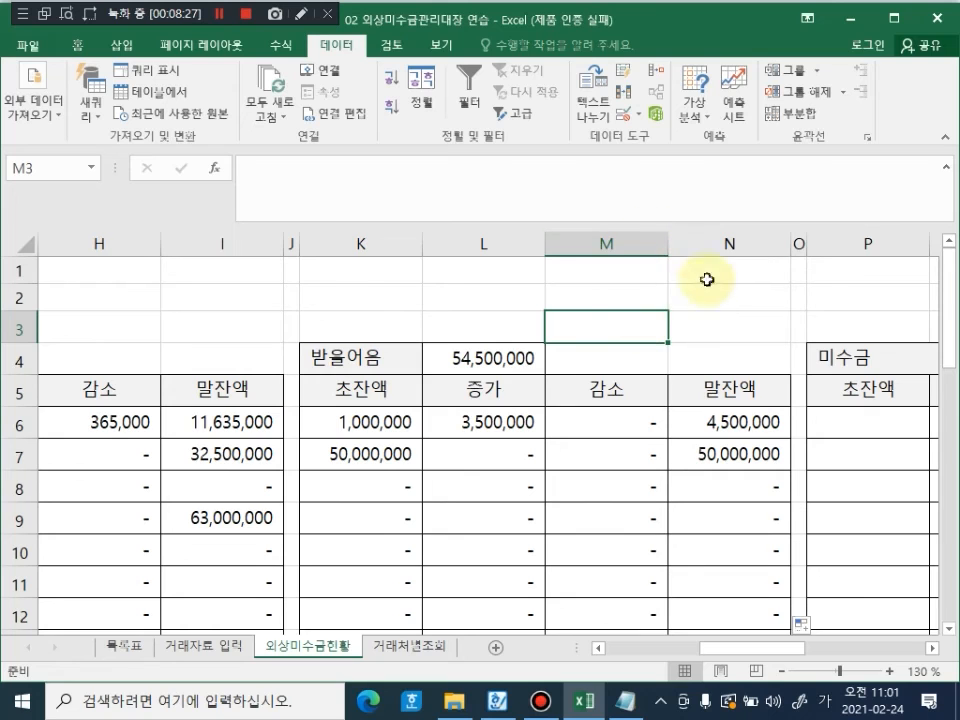
Step: Start ㈜다몬컴's 잔액 formula in D6 by adding the 외상매출금 and 받을어음 말잔액 cells, =I6+N6
ctrl+scroll(800, 366, down, 3)
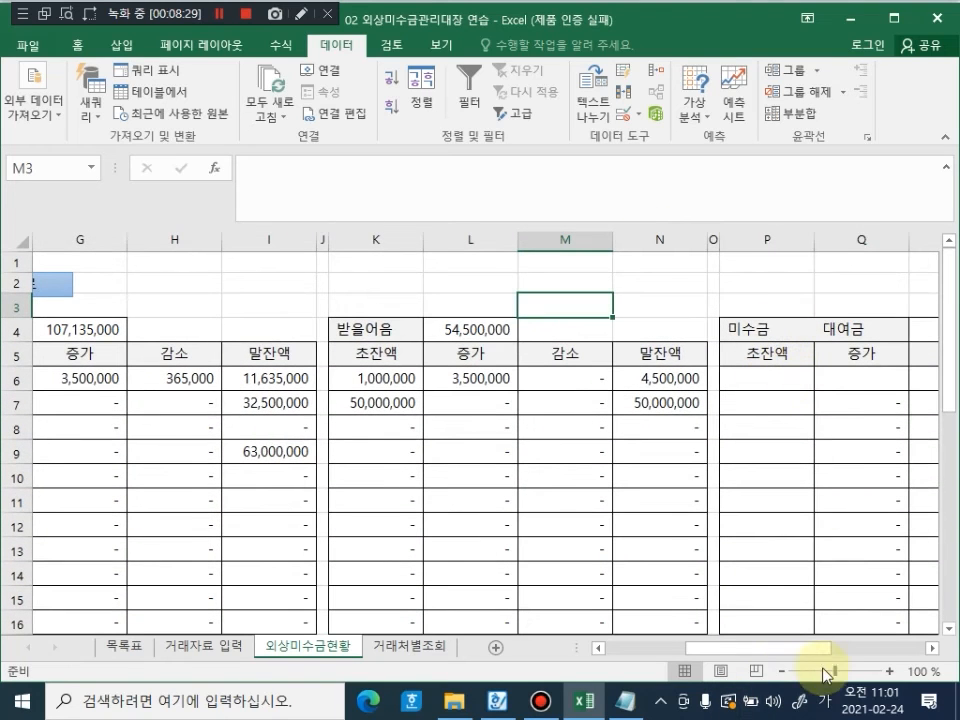
drag(821, 649, 669, 636)
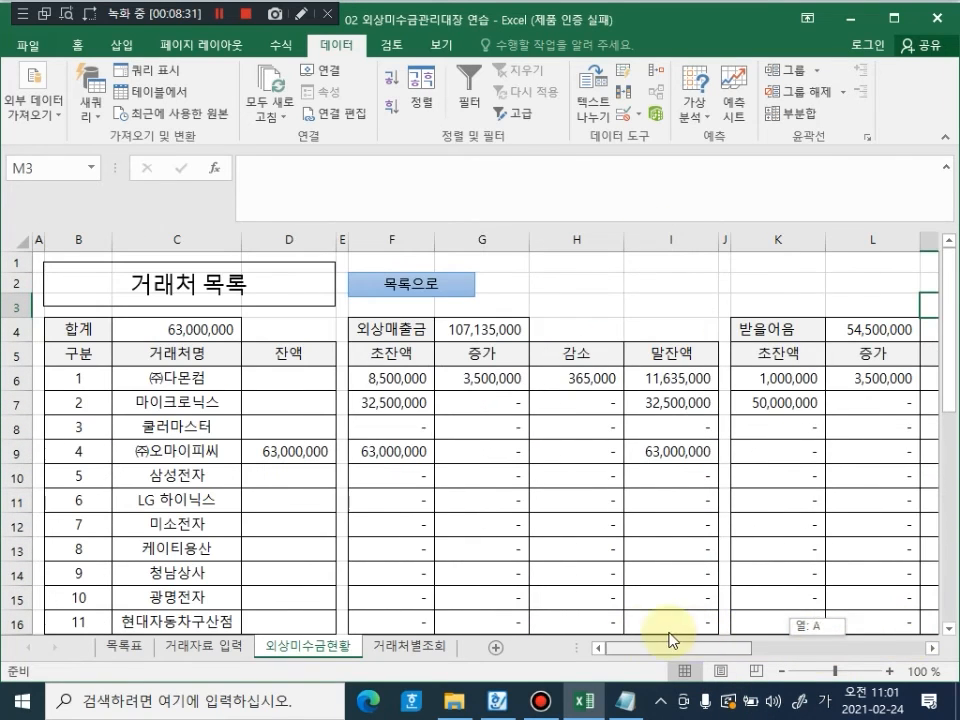
click(264, 379)
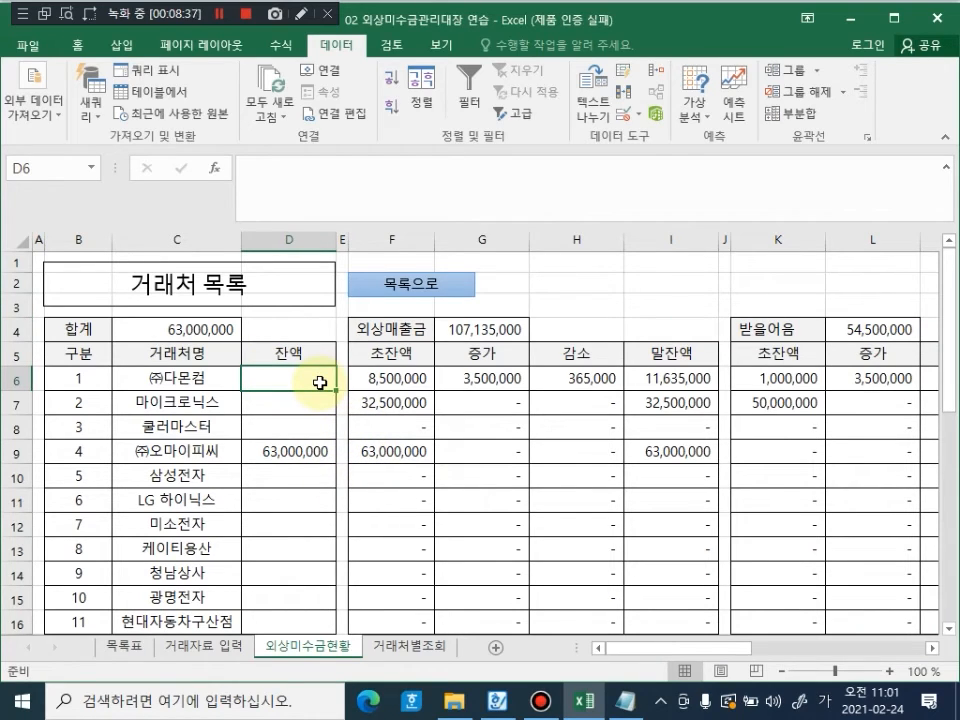
text(=)
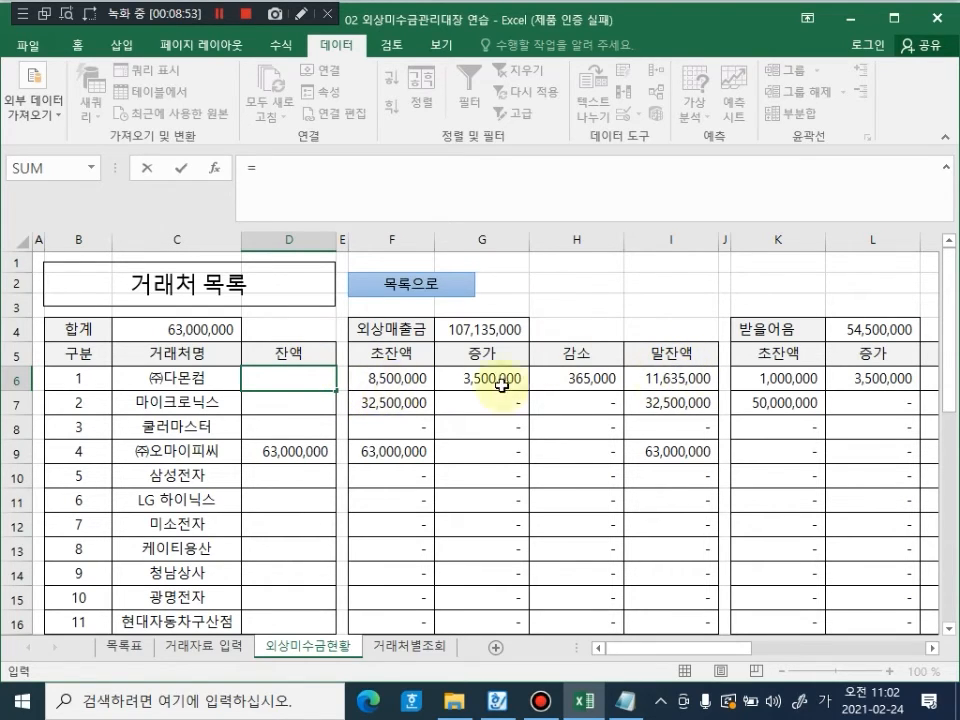
click(684, 379)
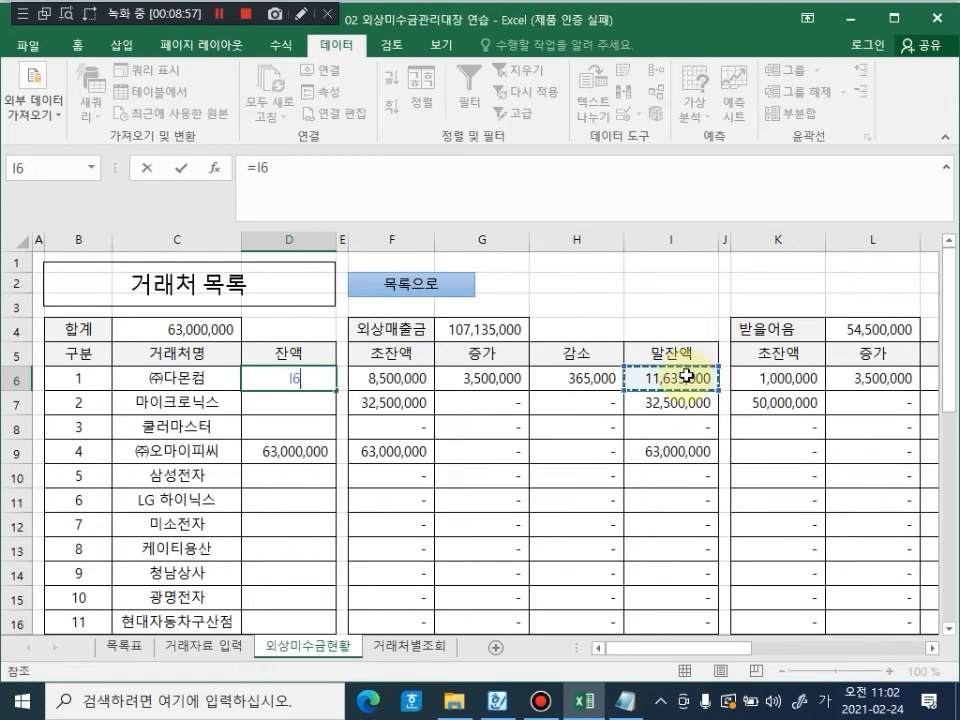
text(+)
click(933, 652)
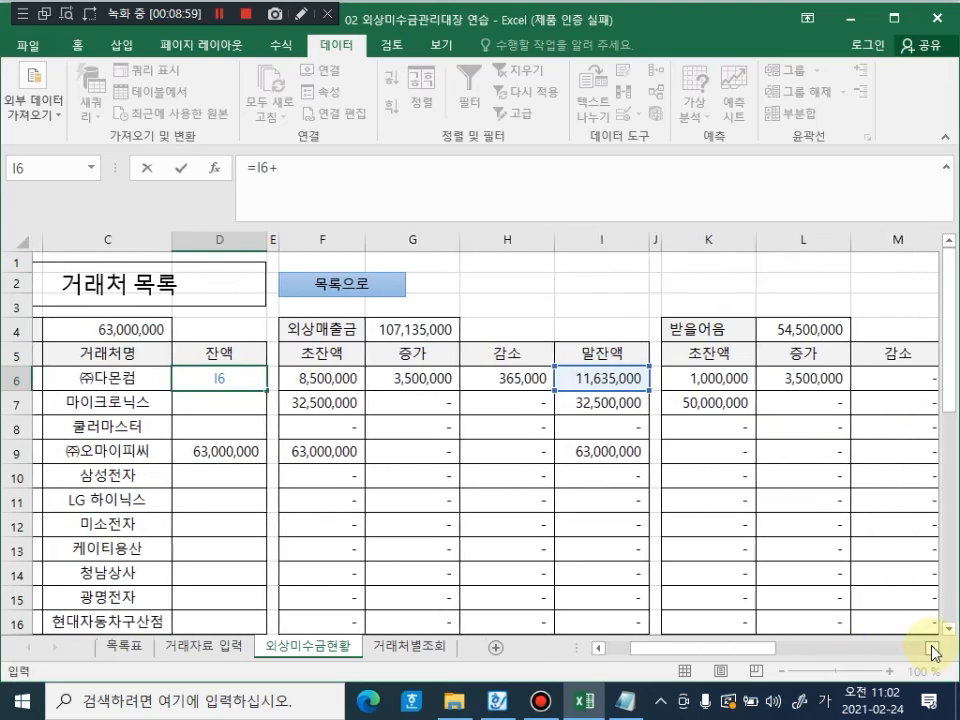
click(933, 652)
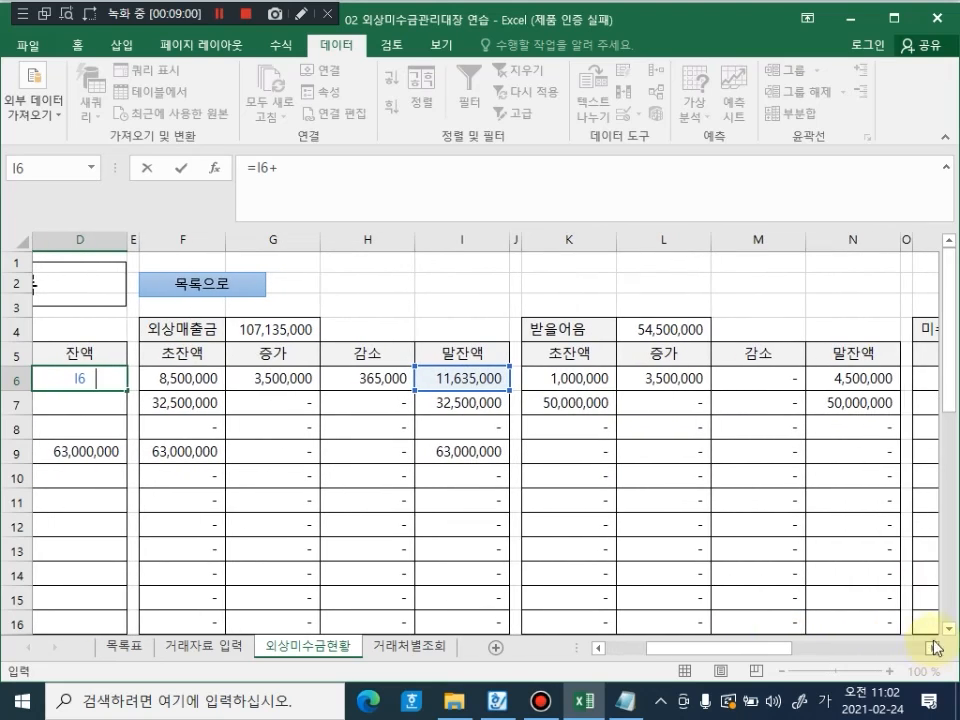
click(862, 380)
text(+)
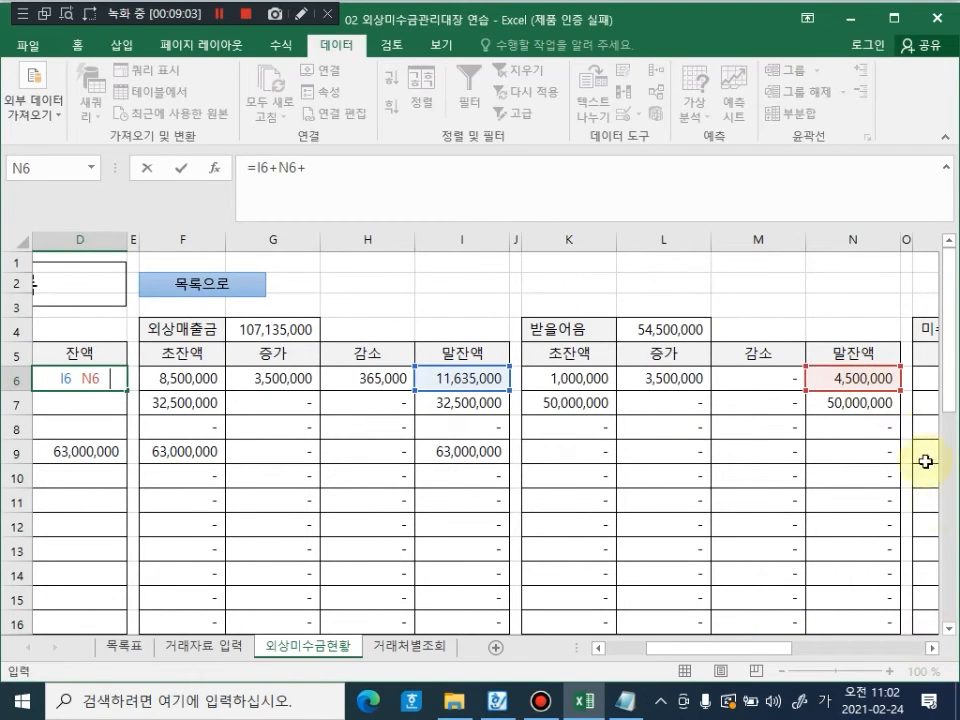
Step: Extend D6's formula with the 미수금/대여금 and 선급금 말잔액 cells S6 and X6, and complete it
click(933, 652)
click(933, 652)
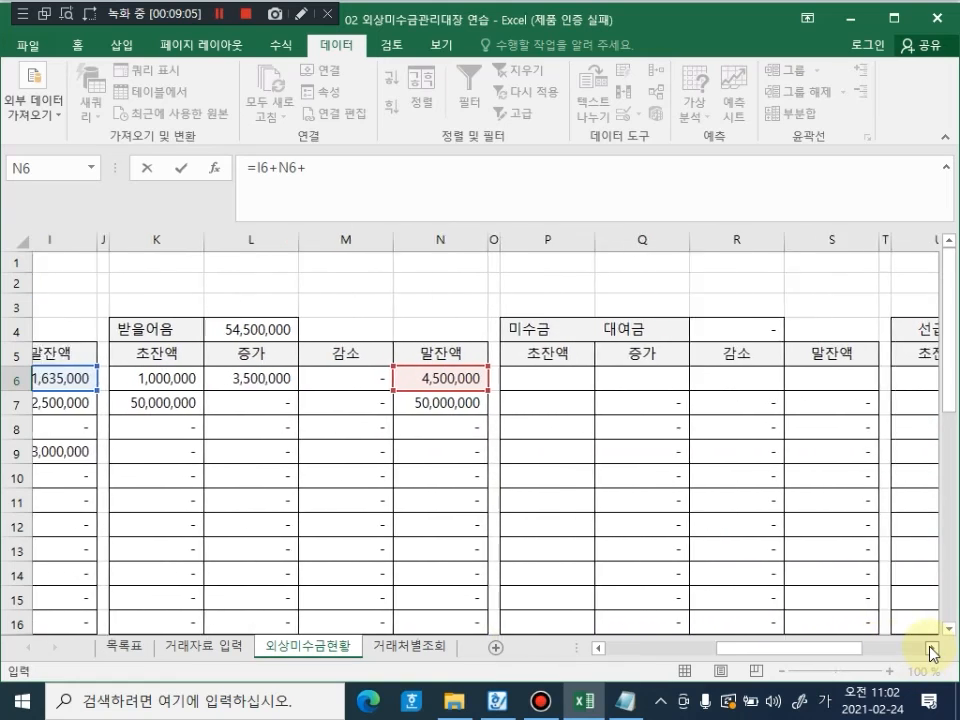
click(933, 652)
click(767, 379)
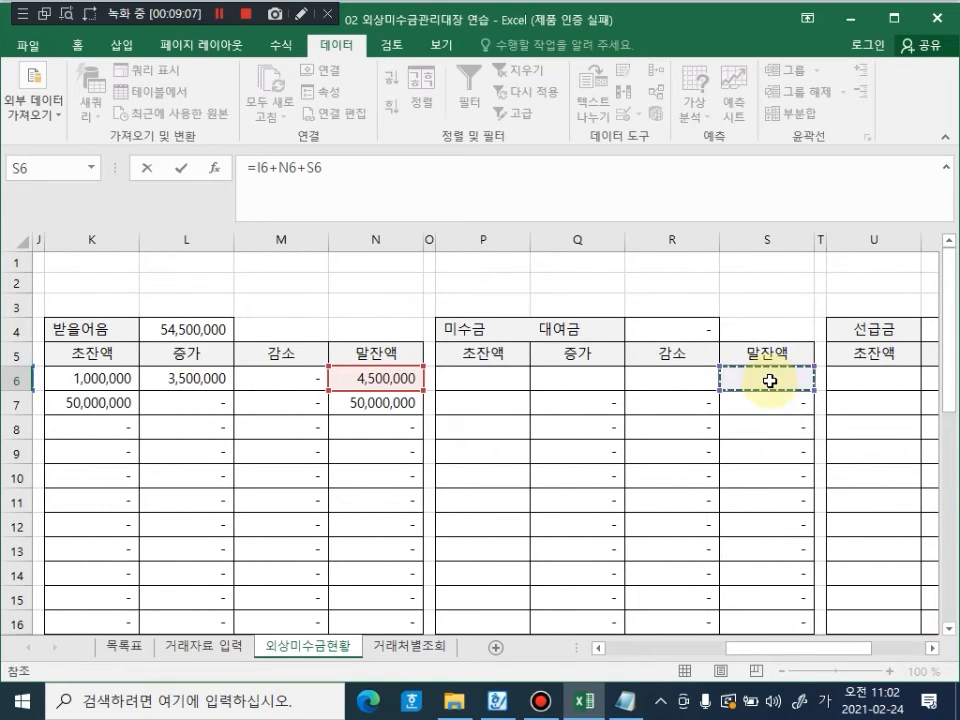
click(933, 652)
click(933, 652)
click(933, 652)
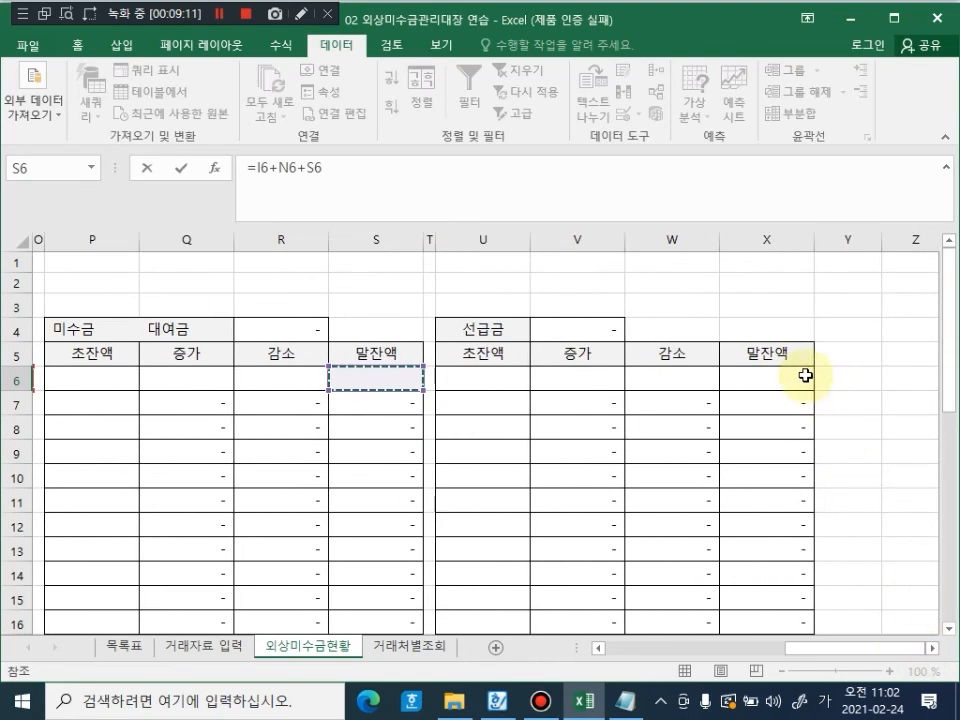
text(+)
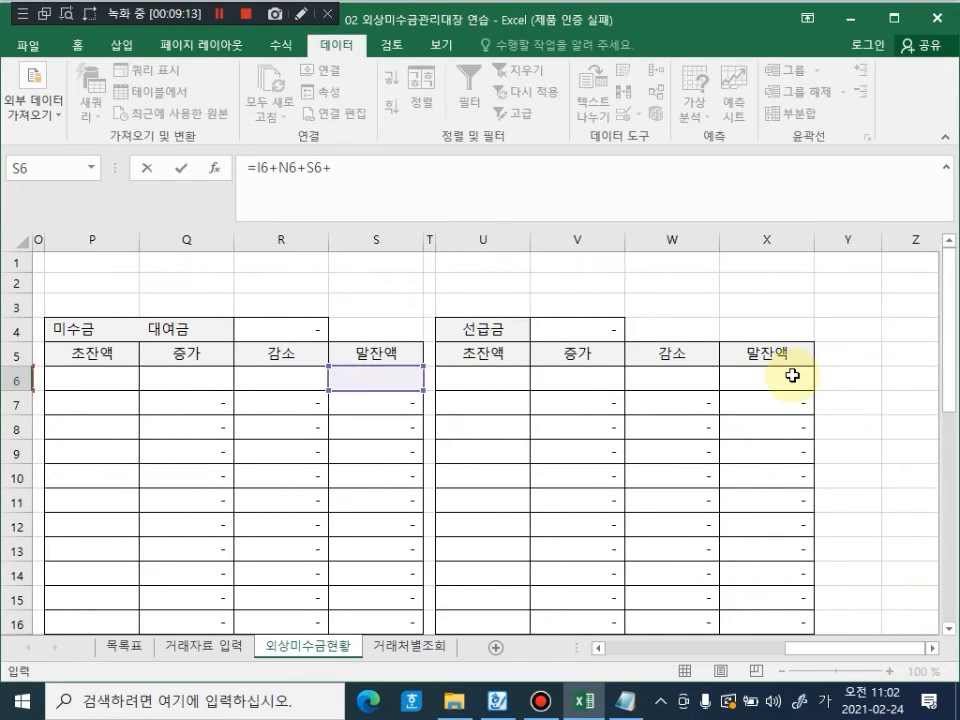
click(793, 376)
key(Return)
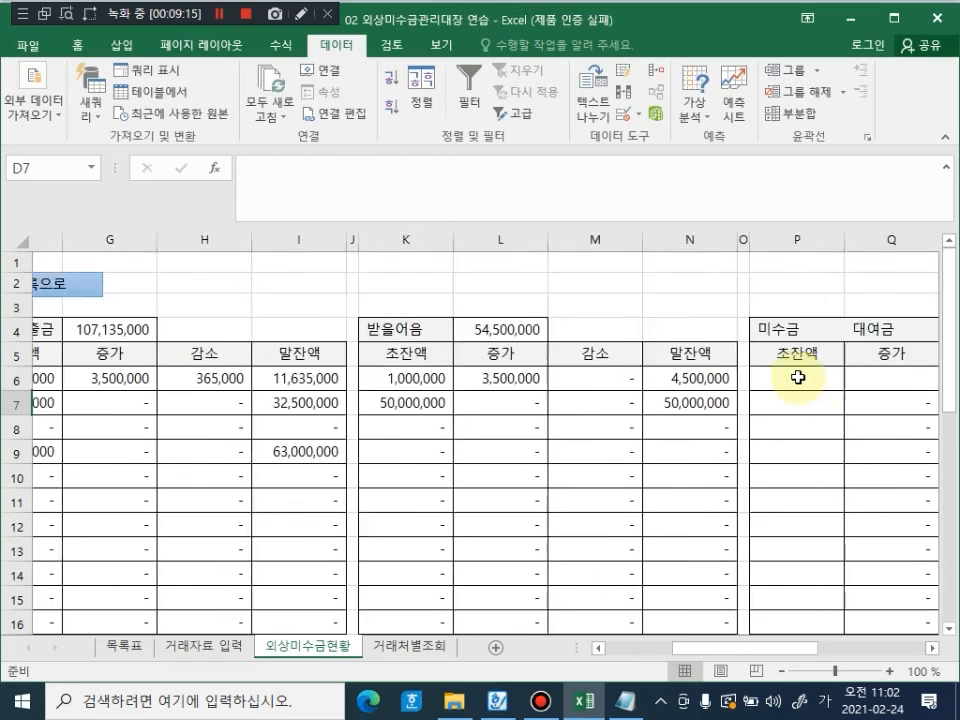
Step: Fill the 잔액 formula in D6 down through row 17 for all listed customers
click(80, 382)
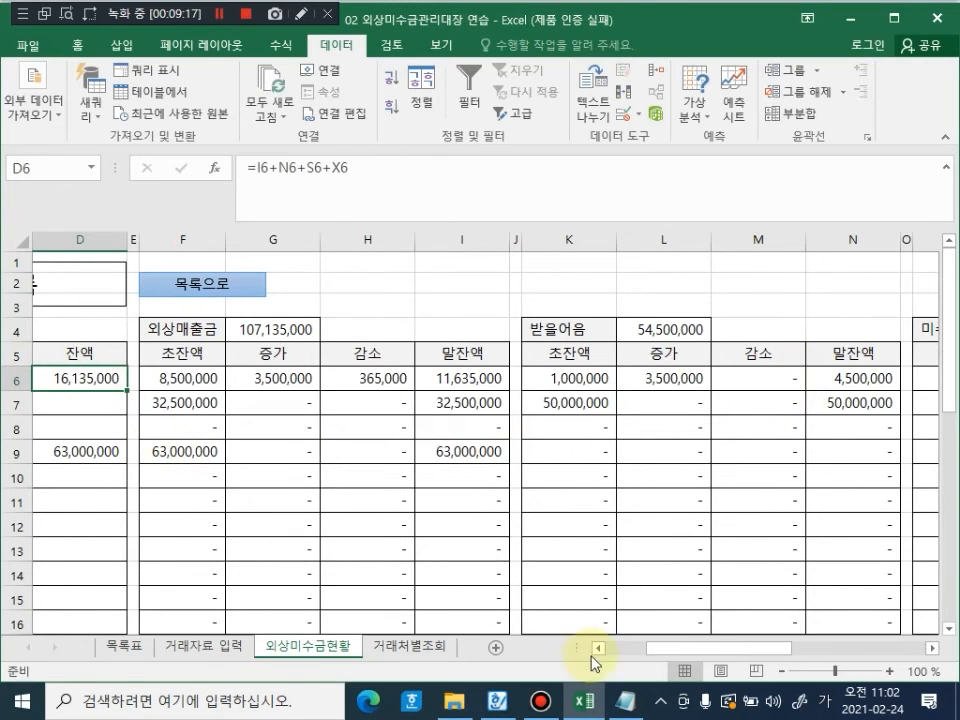
drag(703, 648, 615, 648)
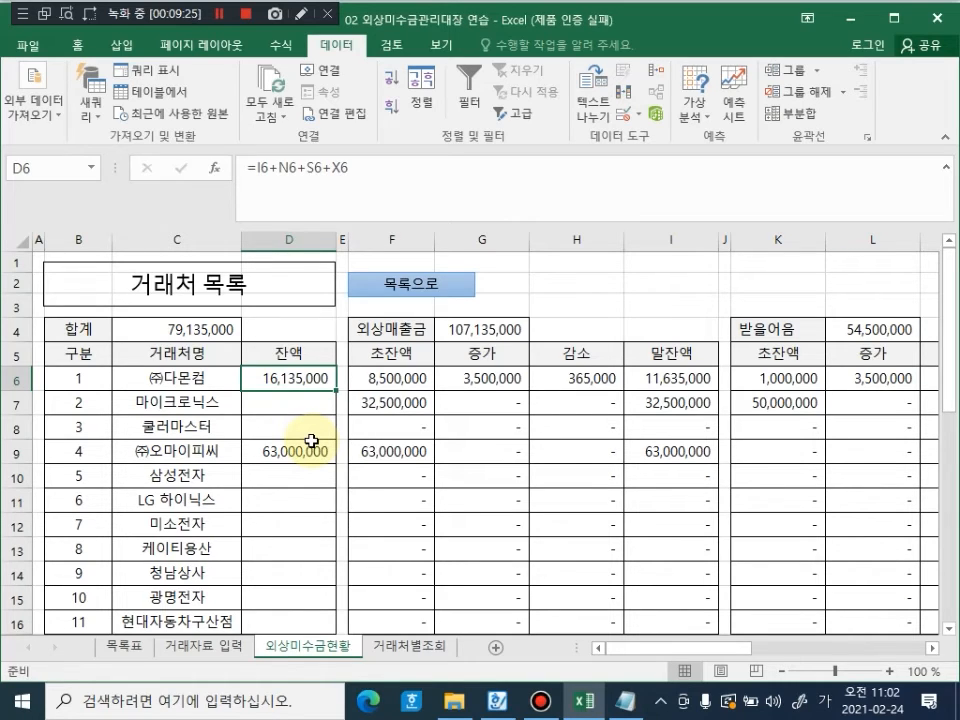
scroll(246, 418, down, 8)
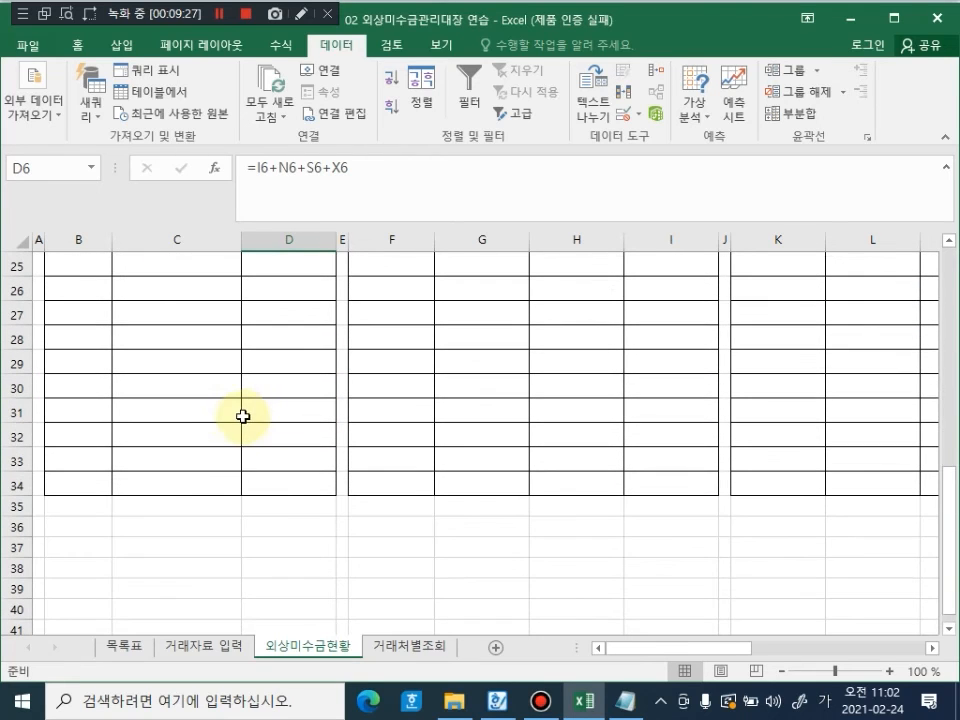
scroll(252, 406, up, 7)
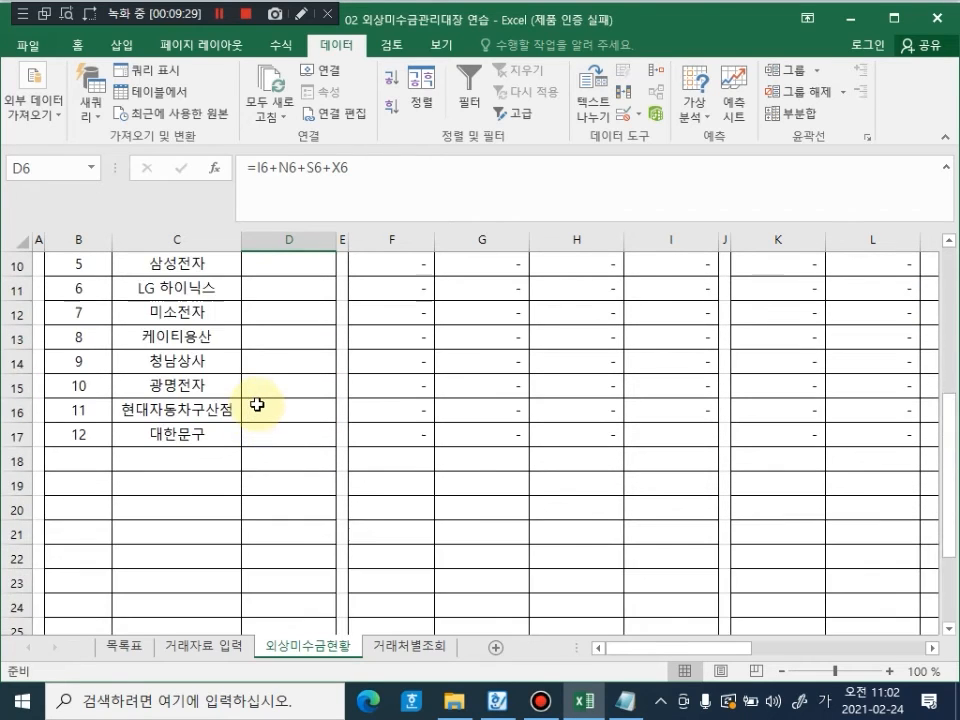
scroll(258, 401, up, 1)
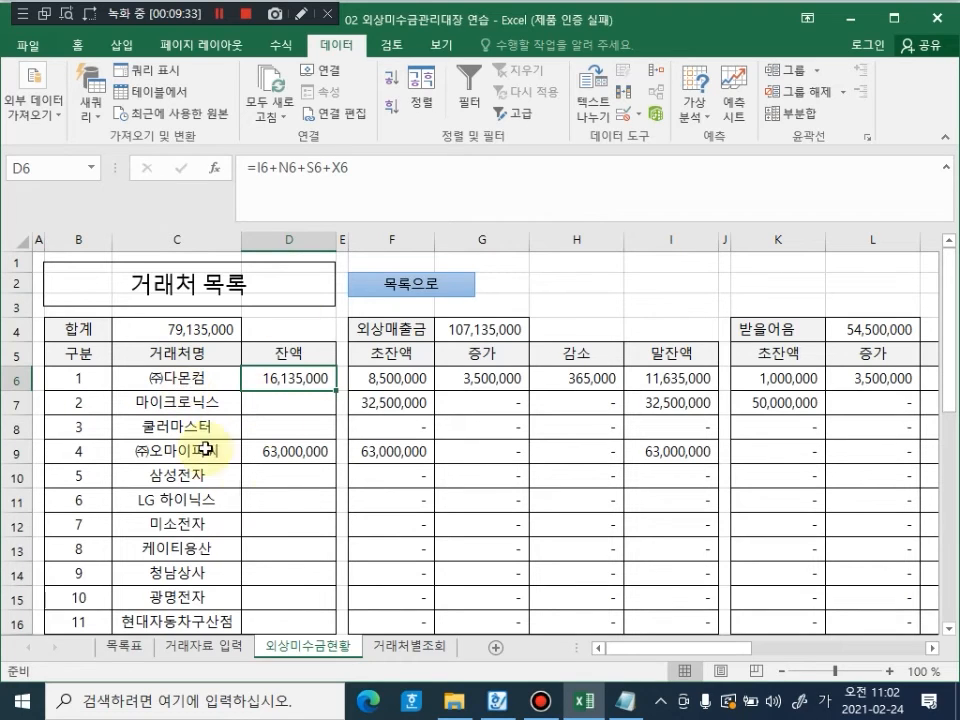
click(289, 401)
click(305, 378)
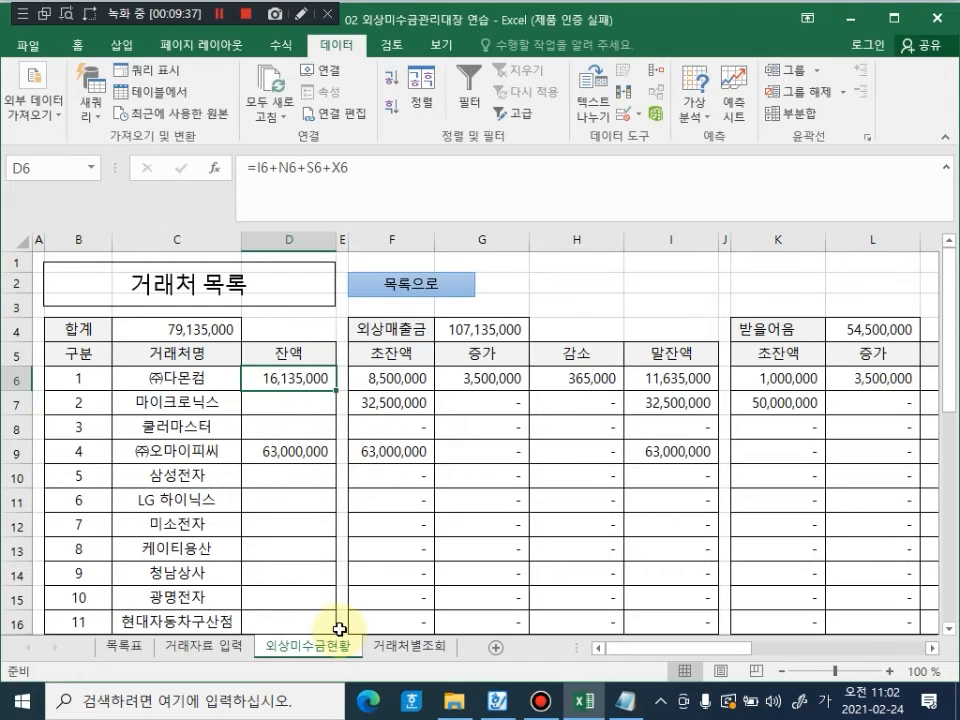
drag(338, 391, 268, 562)
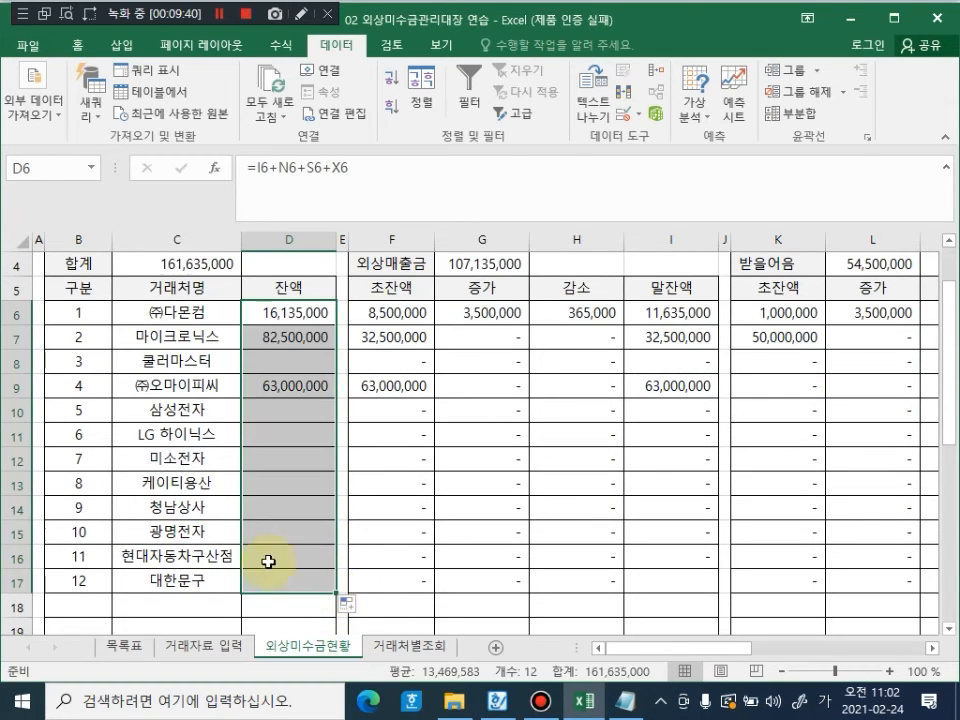
click(310, 434)
scroll(300, 380, up, 1)
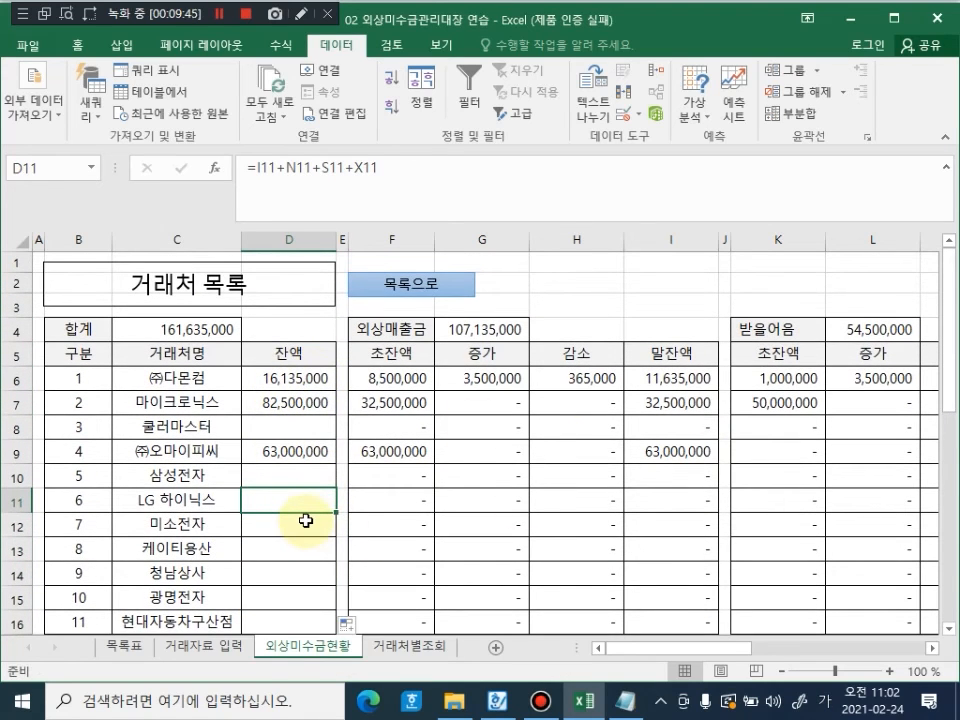
Step: Review the recorded transactions on the 거래자료 입력 sheet down to the first free row
click(199, 647)
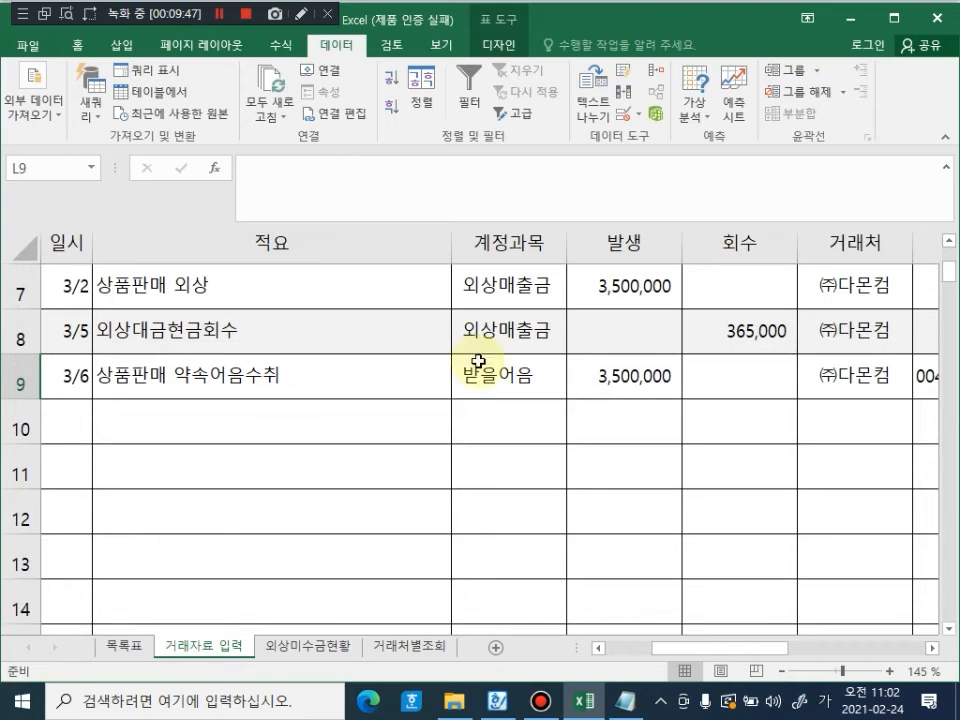
scroll(549, 534, up, 2)
scroll(549, 534, down, 3)
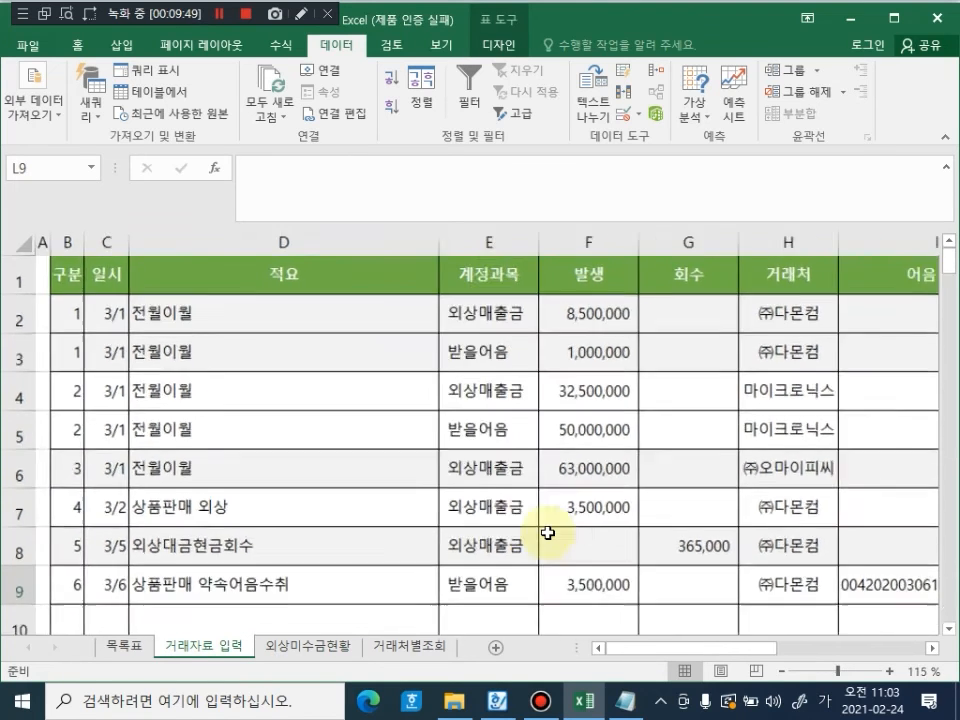
click(72, 546)
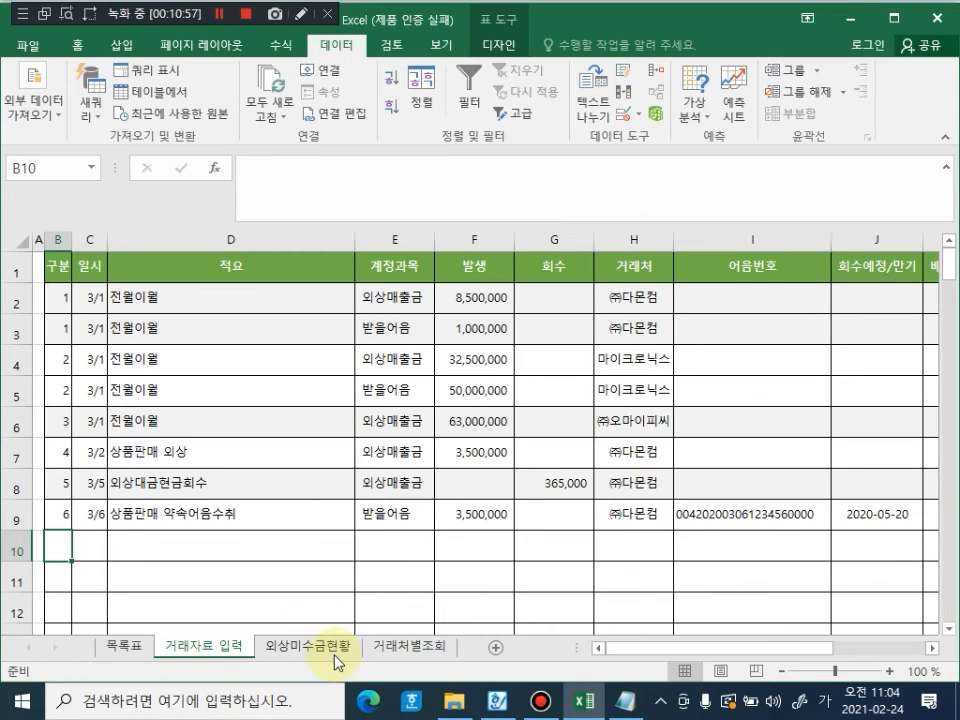
Step: On the 거래처별조회 sheet, choose ㈜다몬컴 as the 거래처명 in C4
click(406, 648)
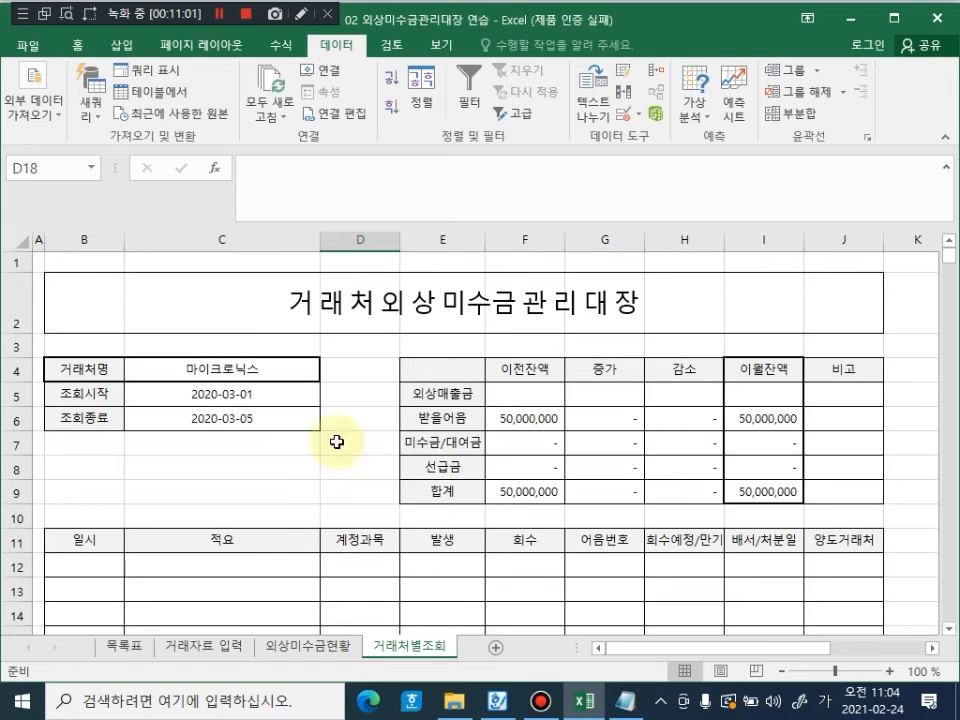
click(259, 492)
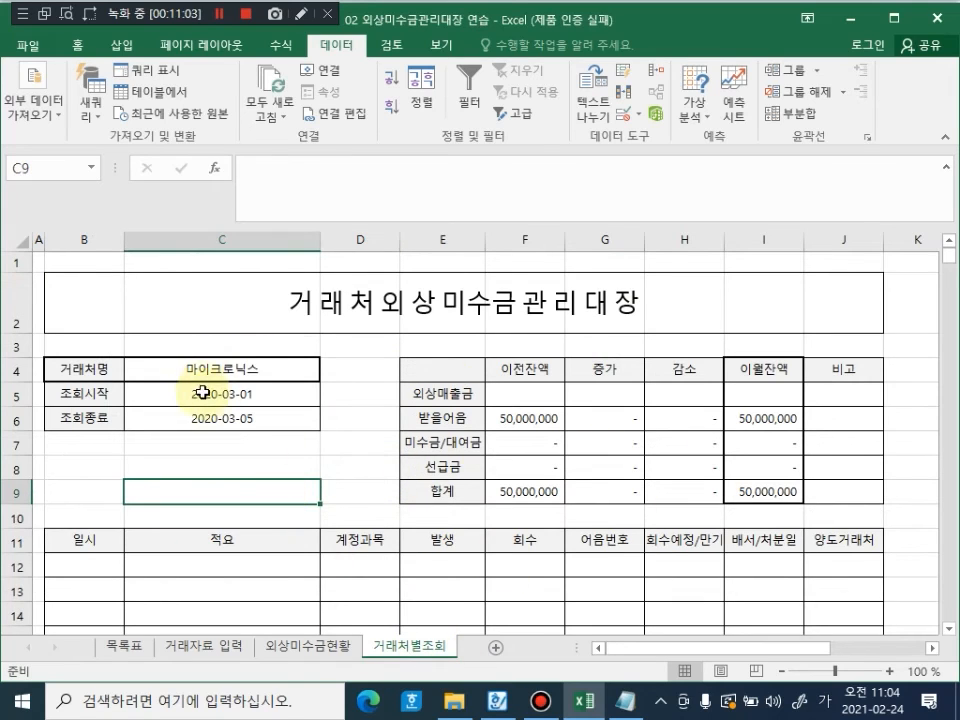
click(280, 375)
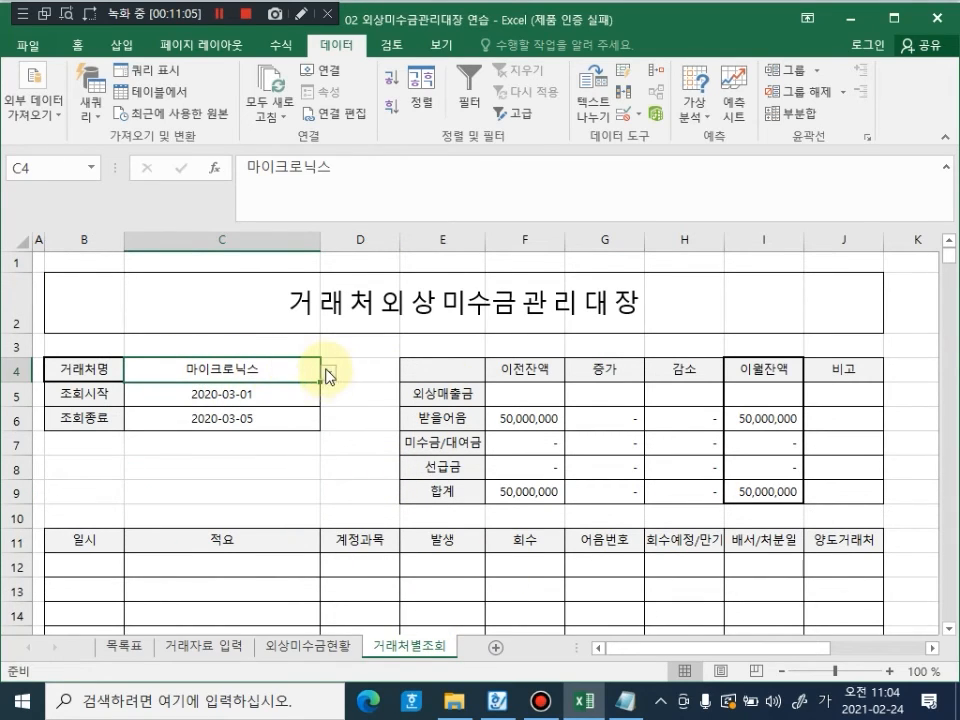
click(328, 371)
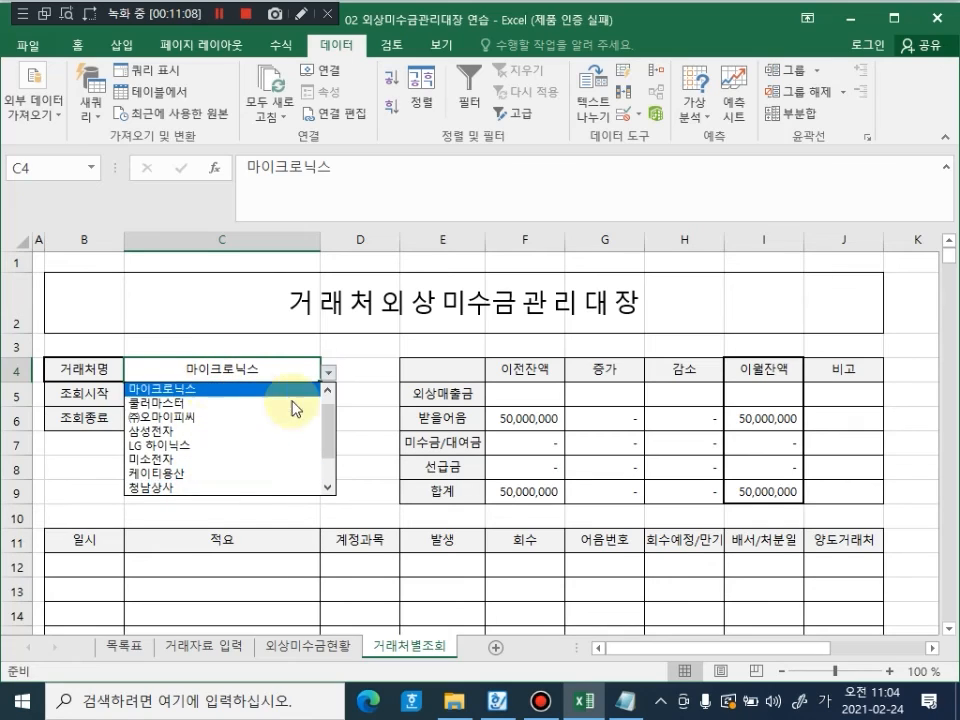
key(Escape)
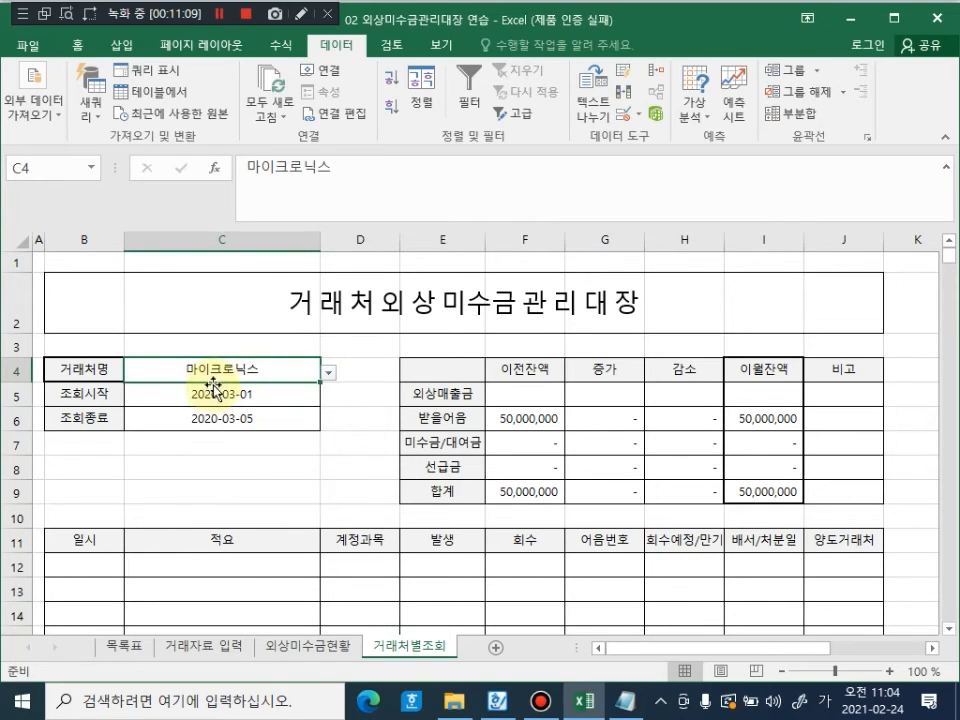
click(328, 372)
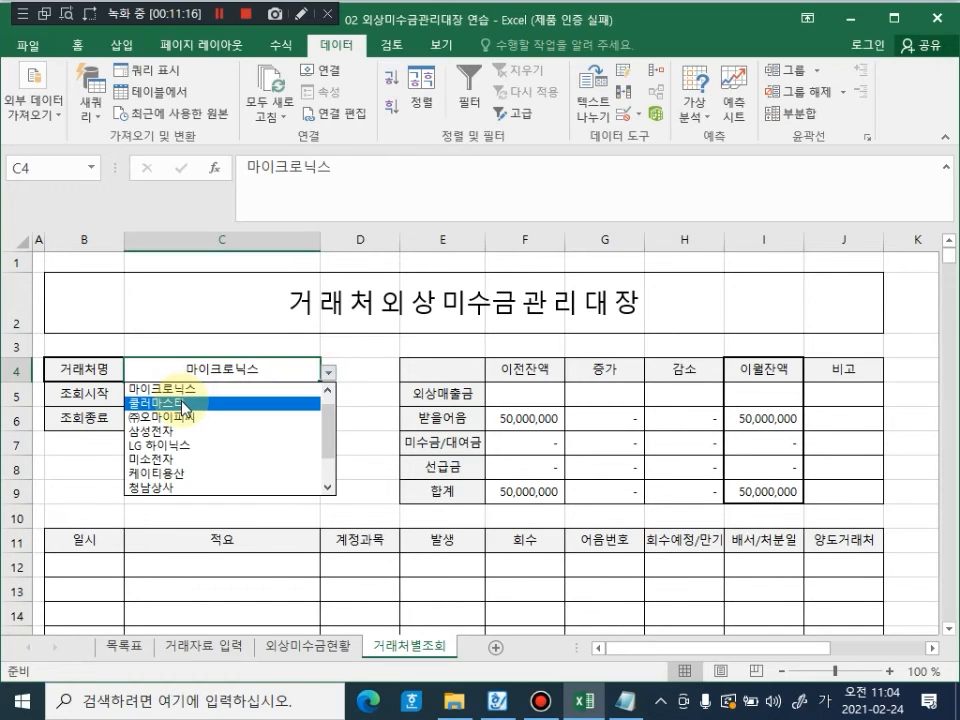
click(190, 388)
click(328, 372)
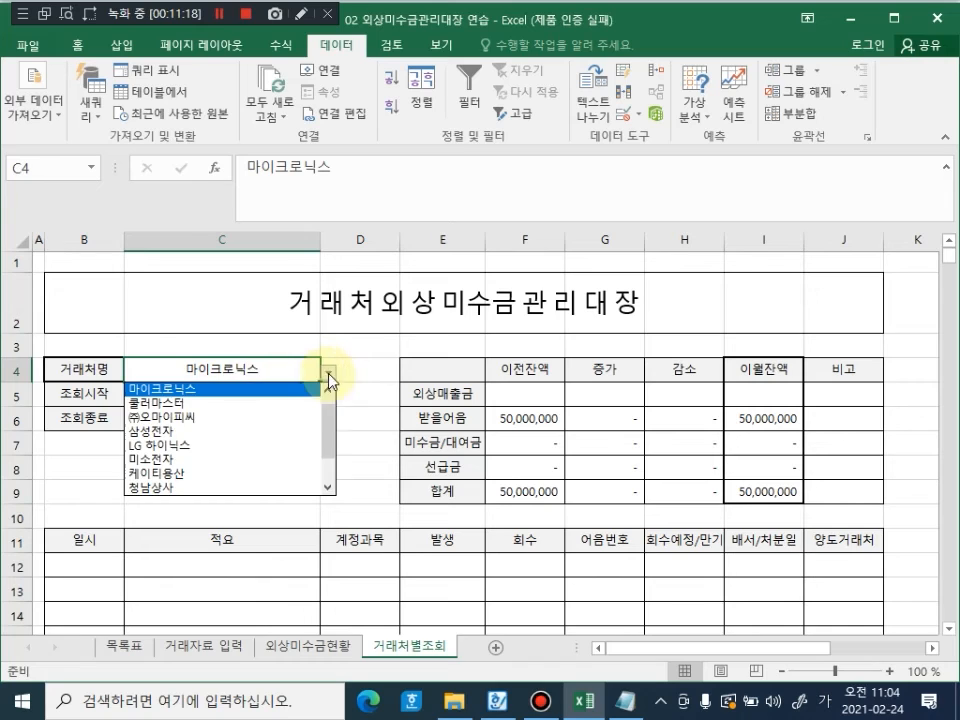
click(328, 390)
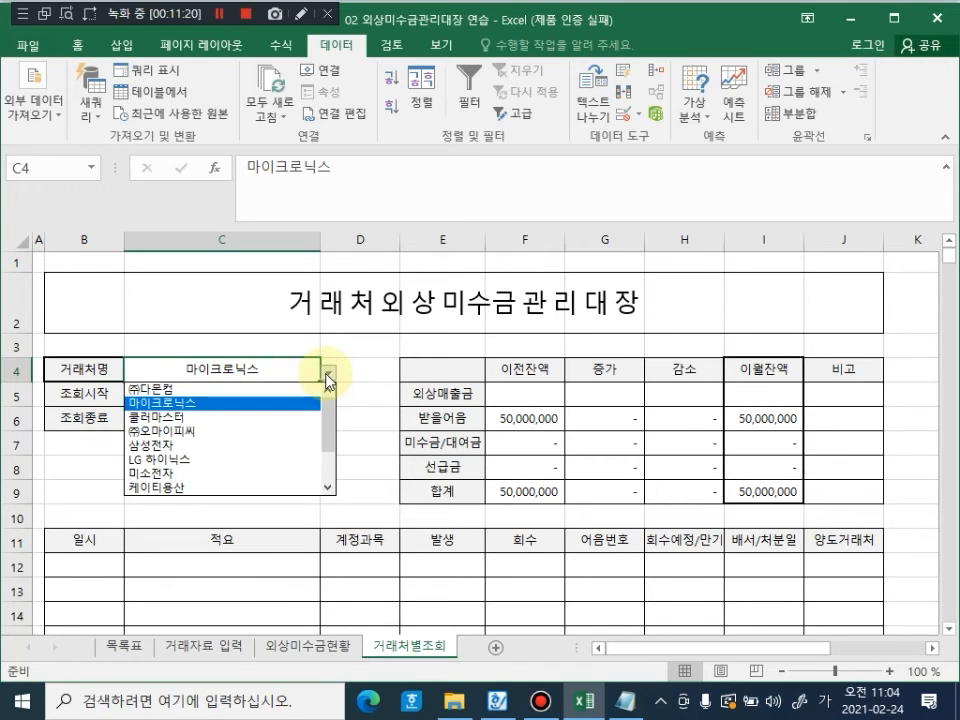
click(150, 387)
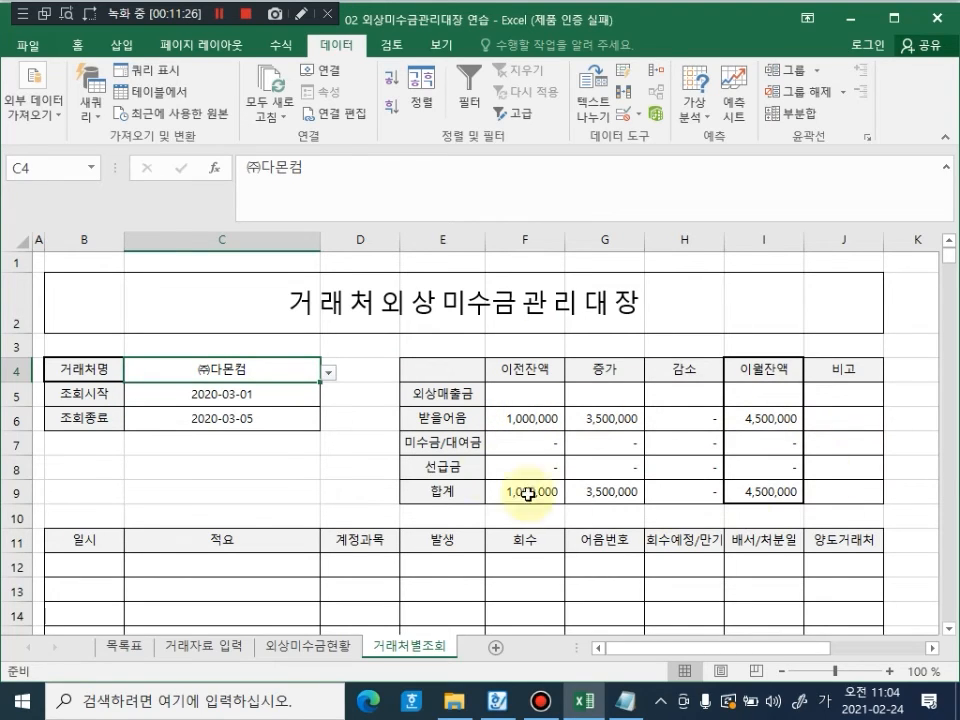
Step: Inspect the summary table's 받을어음 이전잔액 and the 외상매출금 cells F5 to I5, from 이전잔액 to 이월잔액
click(514, 418)
click(260, 493)
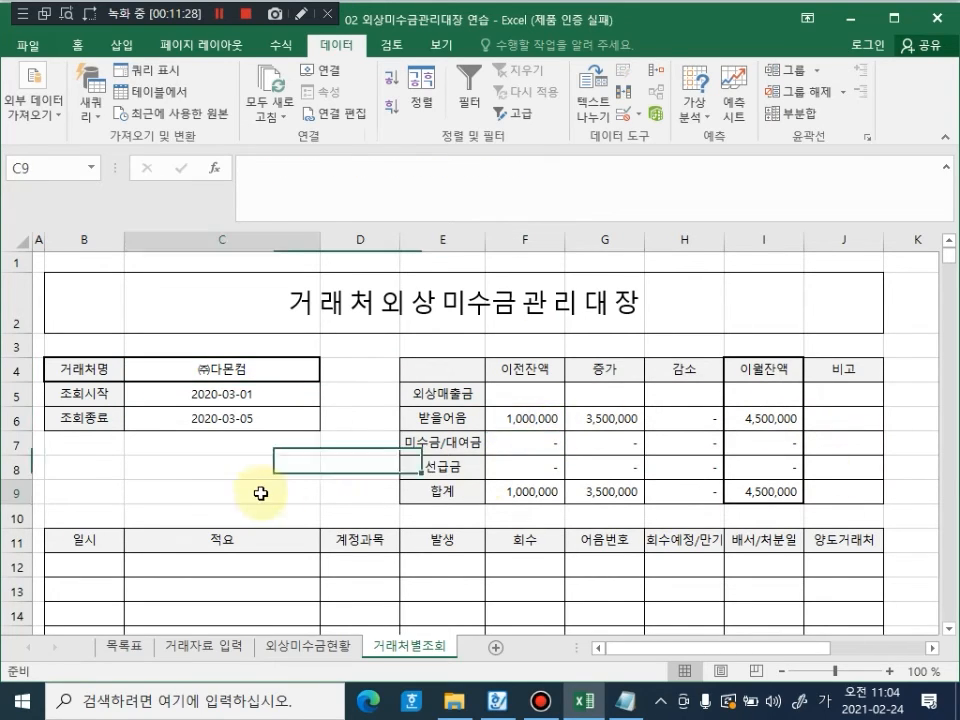
click(525, 394)
click(604, 394)
click(684, 394)
click(769, 390)
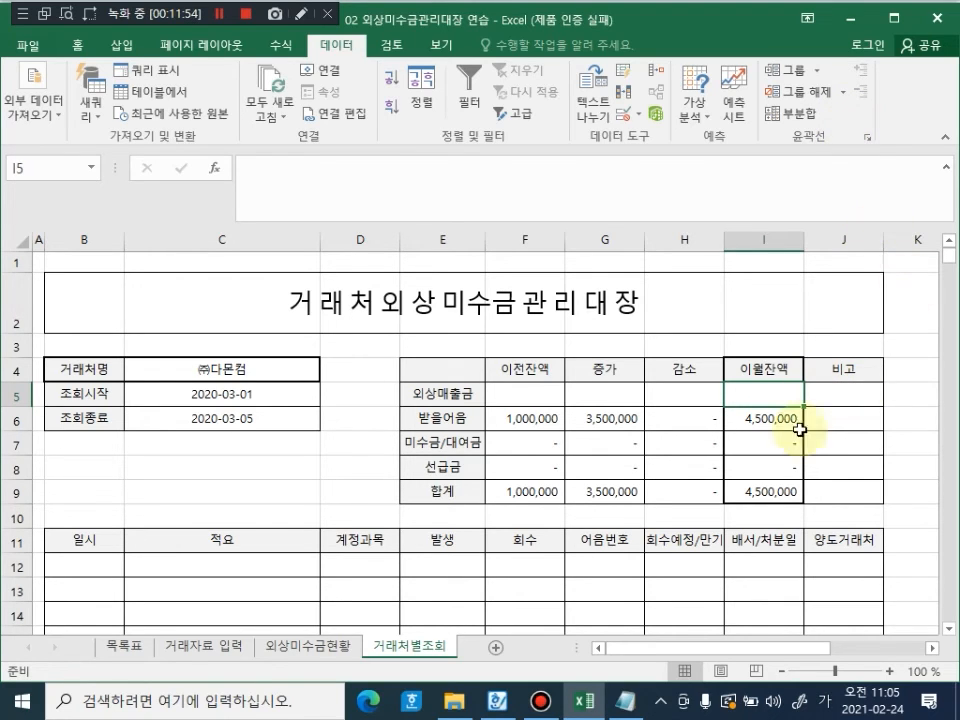
ctrl+scroll(508, 439, up, 1)
click(632, 399)
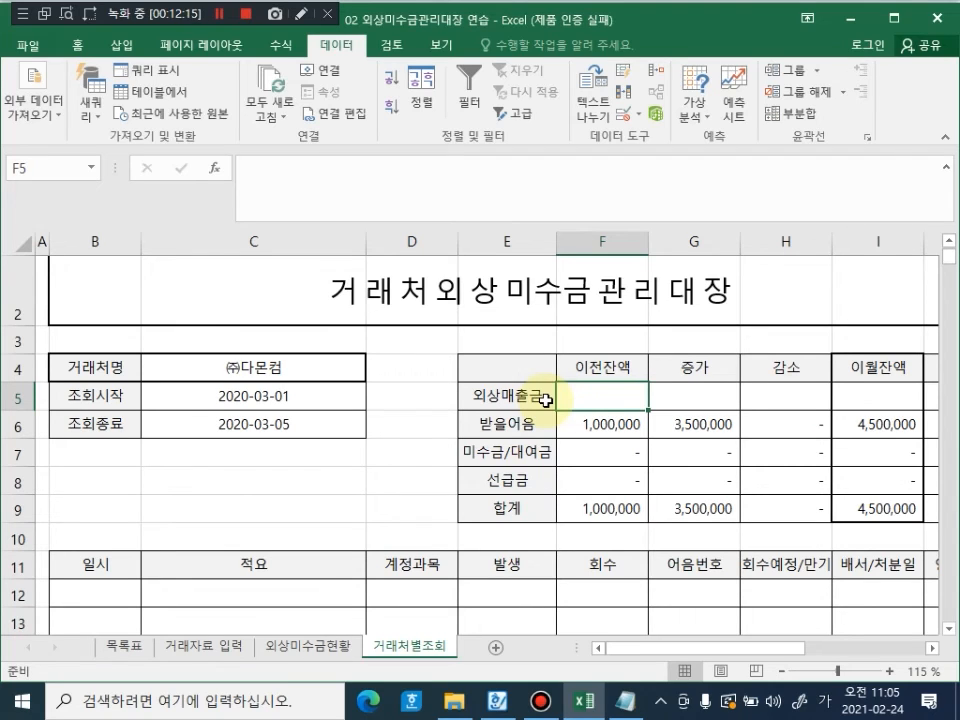
text(=)
key(Escape)
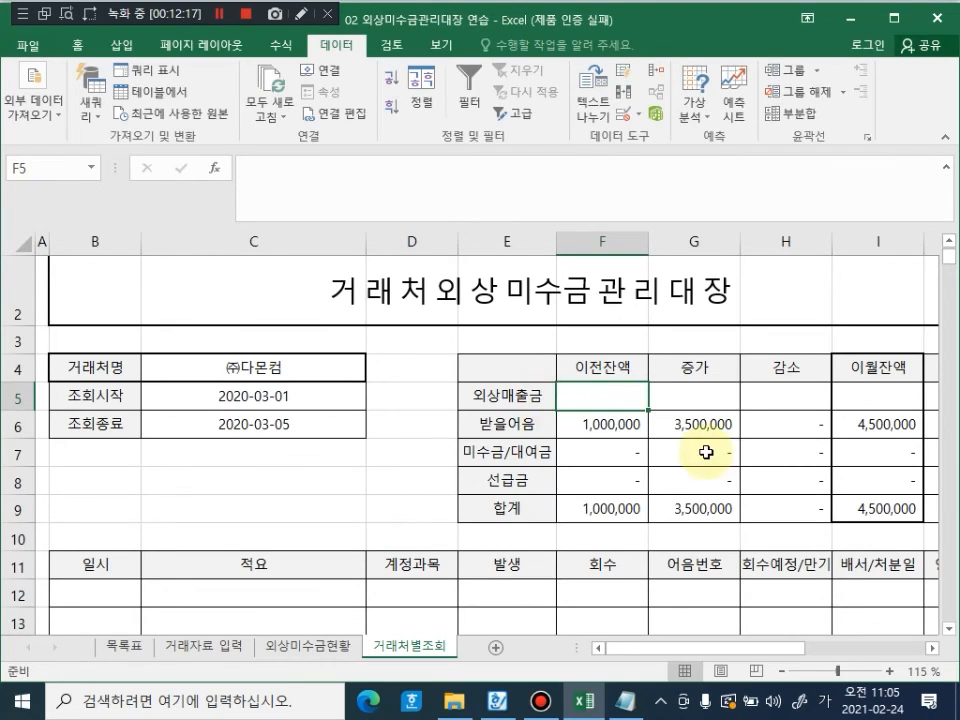
Step: Begin a VLOOKUP formula in the 외상매출금 이전잔액 cell F5 with the customer name in C4 as the lookup value
scroll(594, 345, up, 1)
double_click(594, 336)
text(=)
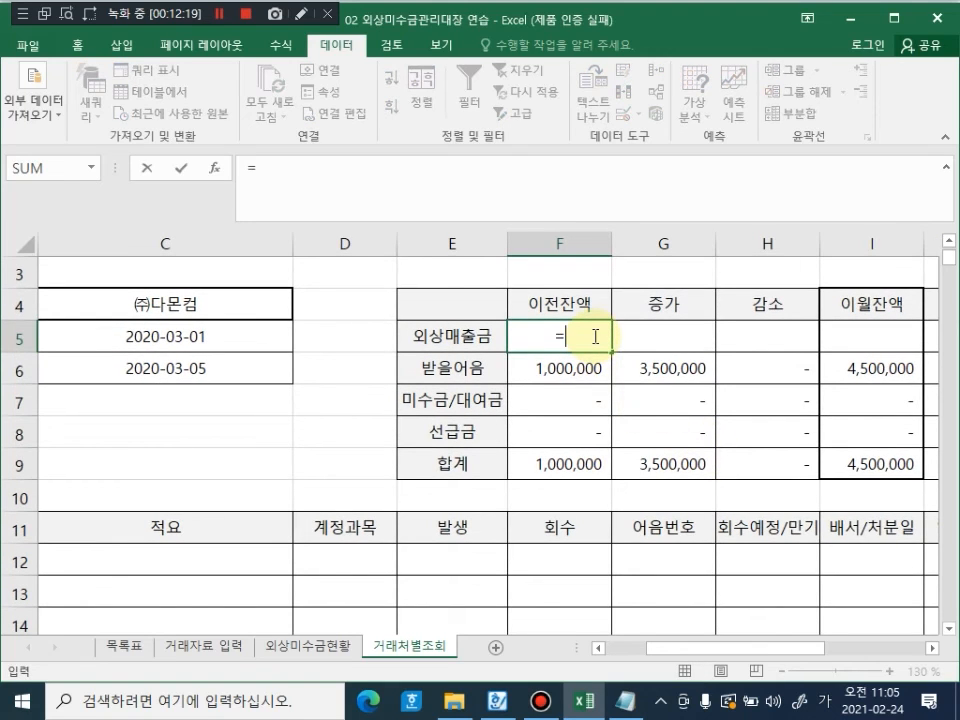
text(ㅍ)
key(BackSpace)
key(Hangul)
text(vl)
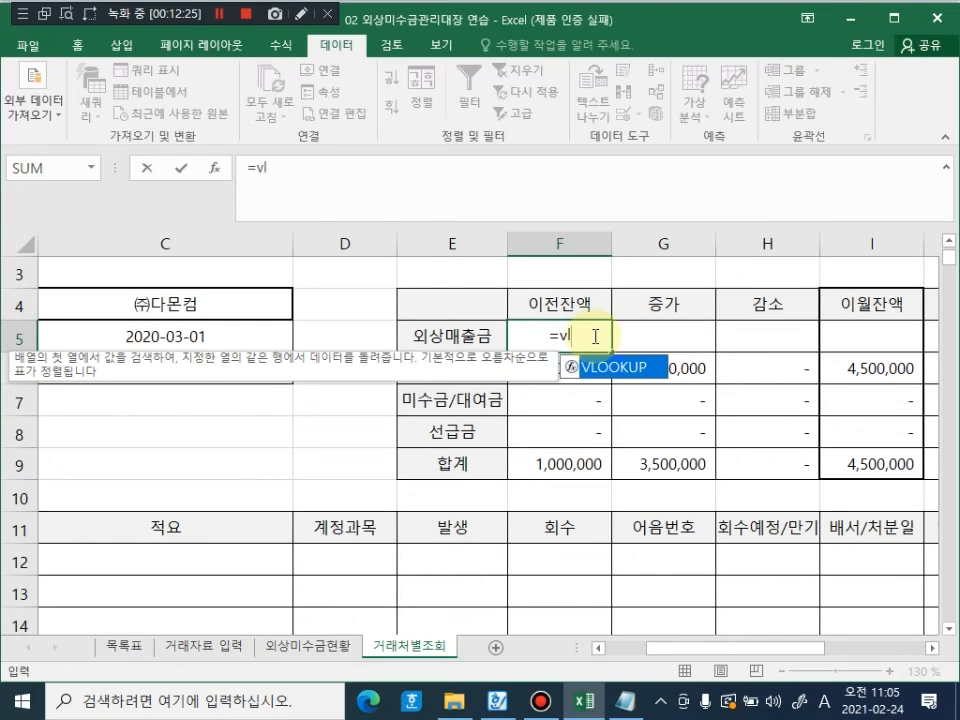
key(Tab)
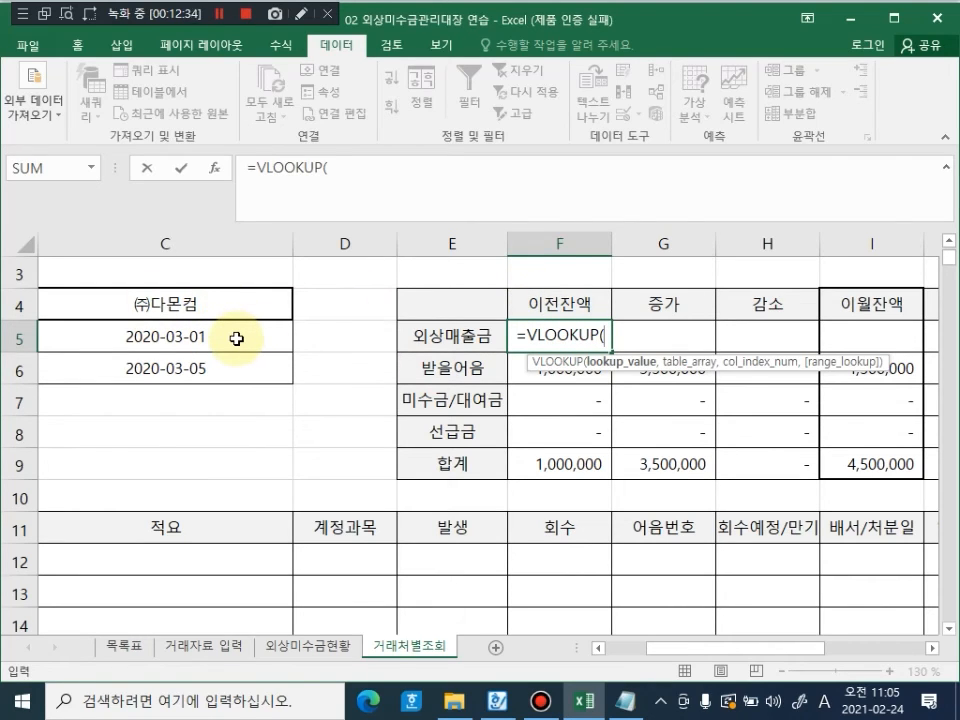
click(151, 307)
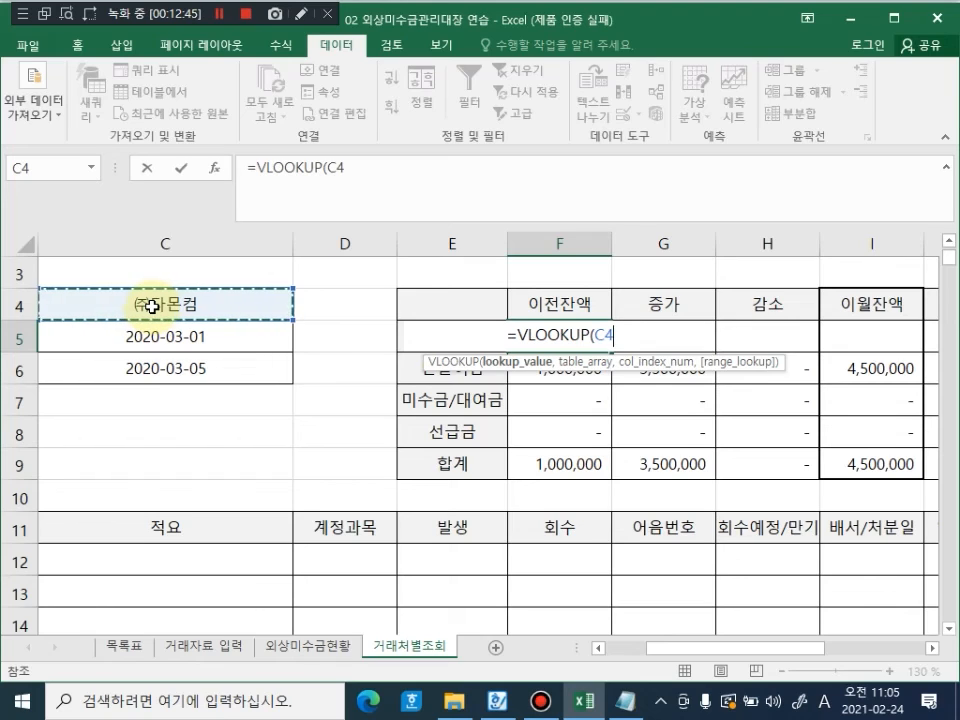
text(,)
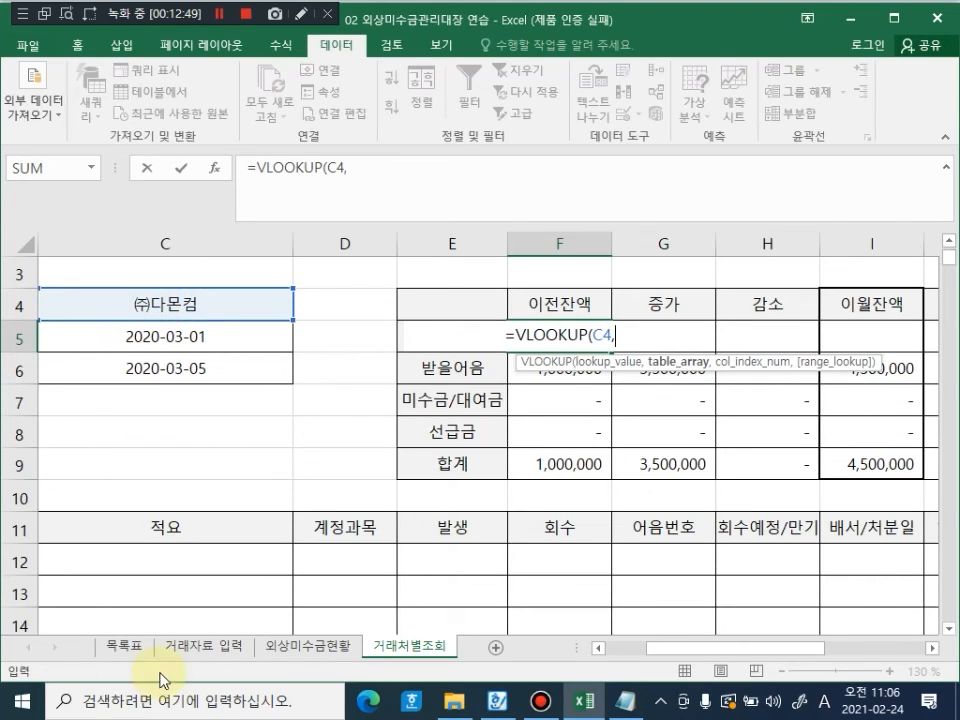
Step: Set the lookup's table array to columns C:X of the 외상미수금현황 sheet
click(296, 646)
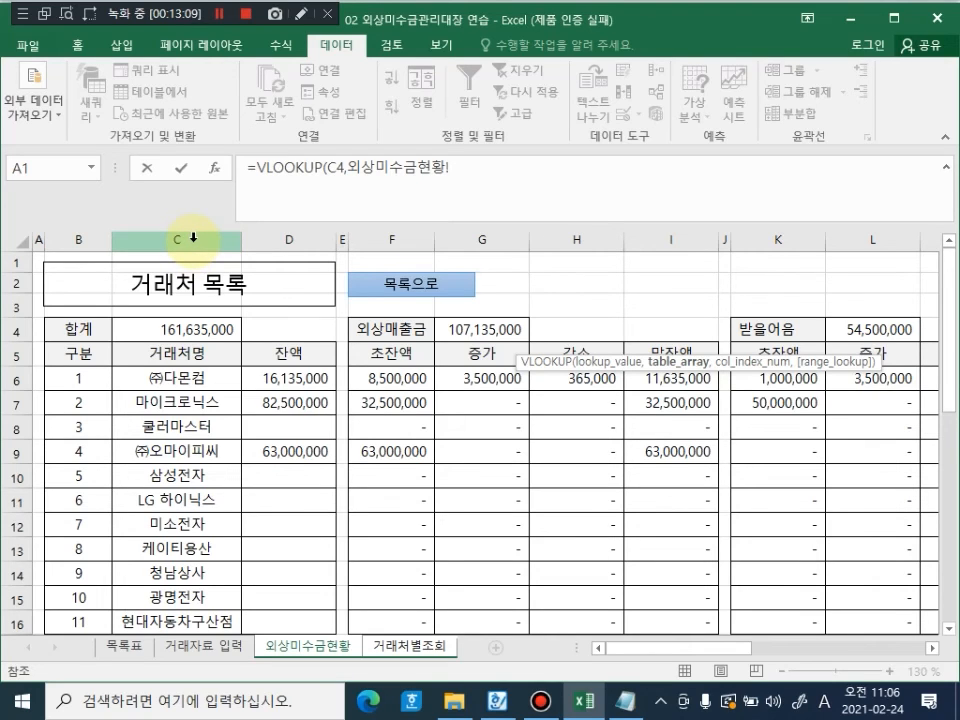
drag(193, 238, 735, 214)
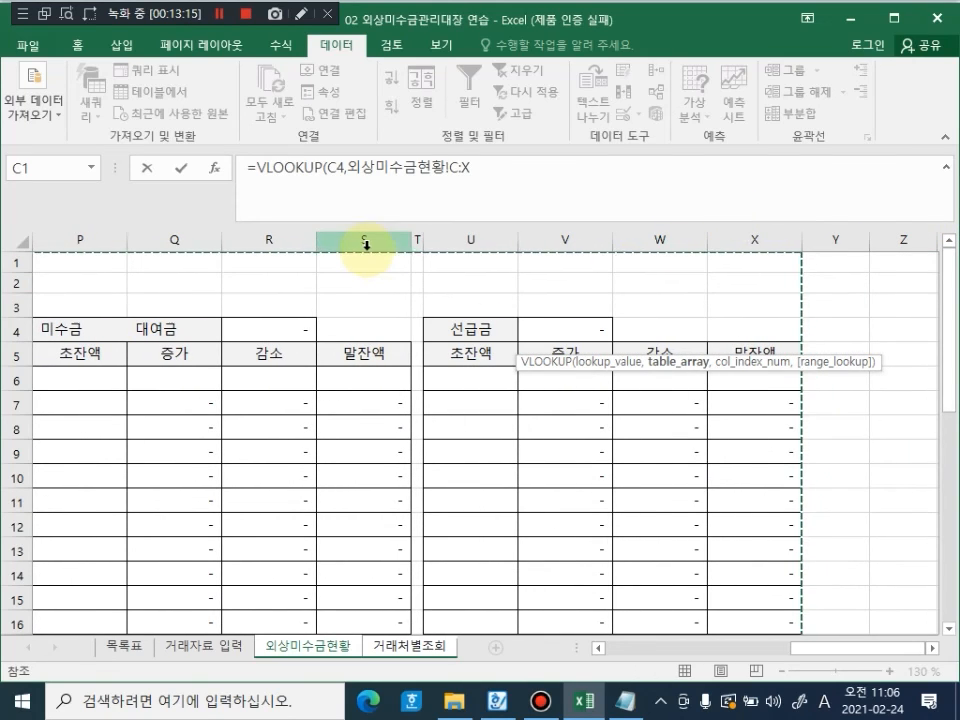
drag(840, 649, 529, 664)
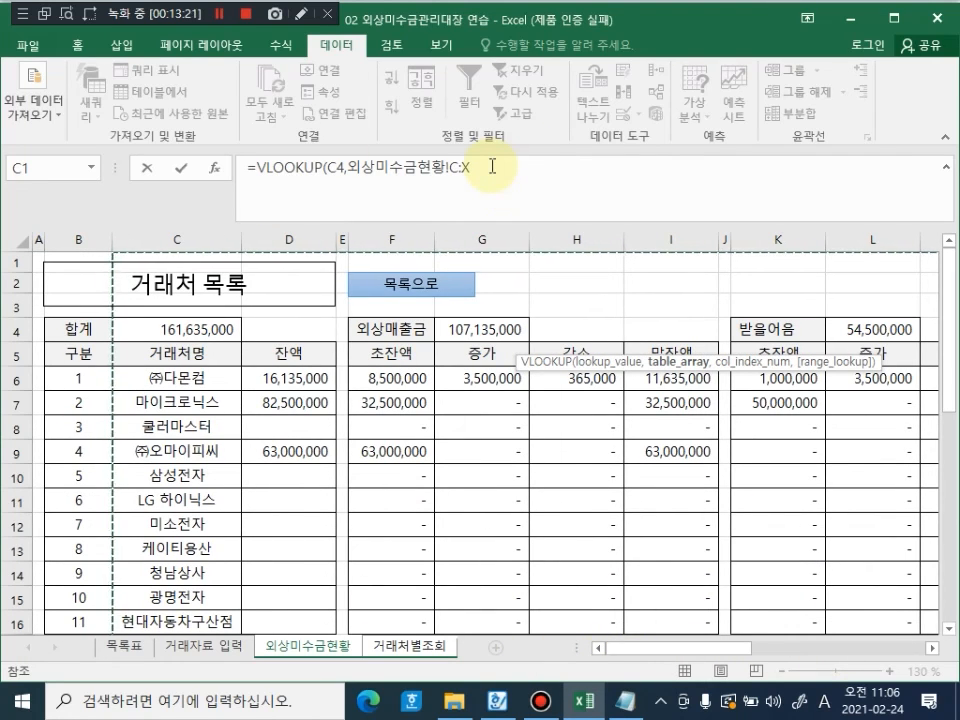
Step: Count the columns from 거래처명 to 외상매출금 초잔액 with pen marks, circling the number 4
key(ctrl+alt+d)
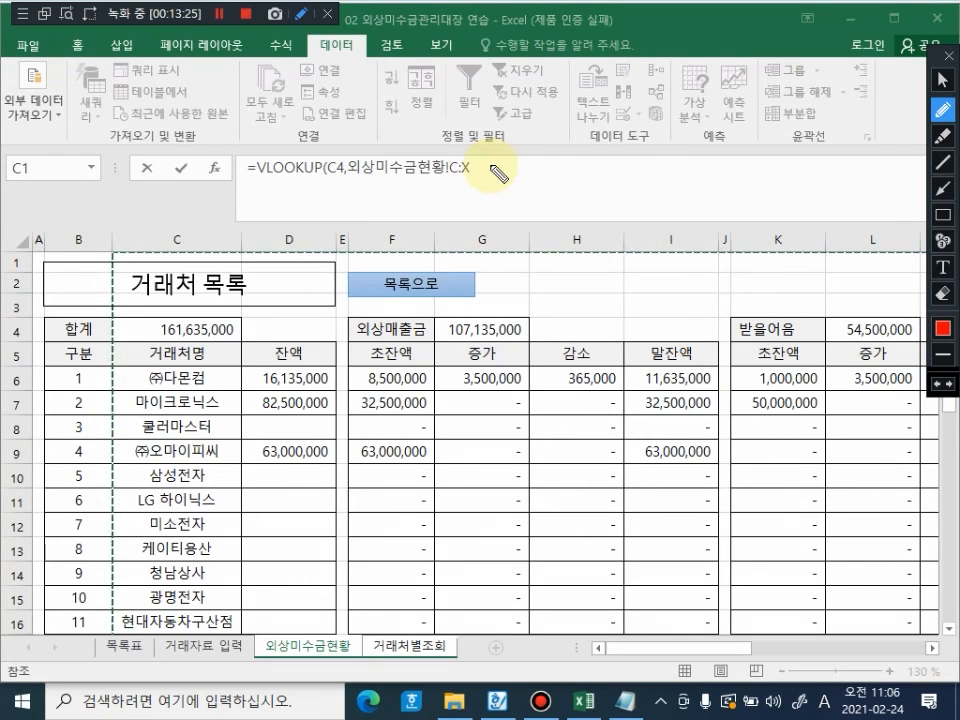
mouse_move(176, 167)
mouse_down()
mouse_move(172, 338)
mouse_move(188, 326)
mouse_up()
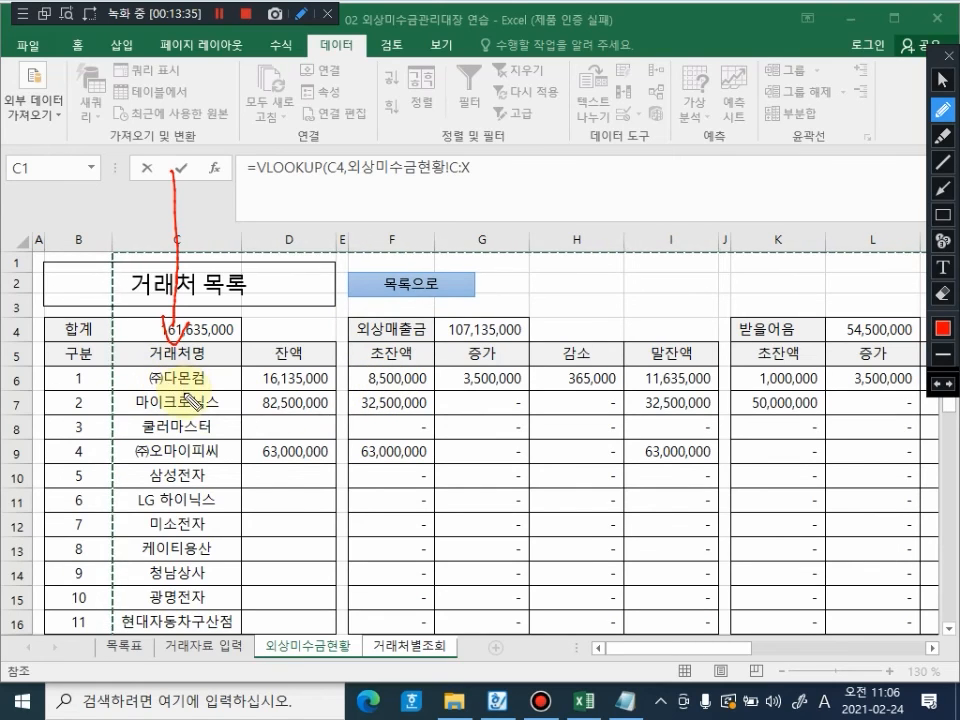
drag(228, 382, 360, 378)
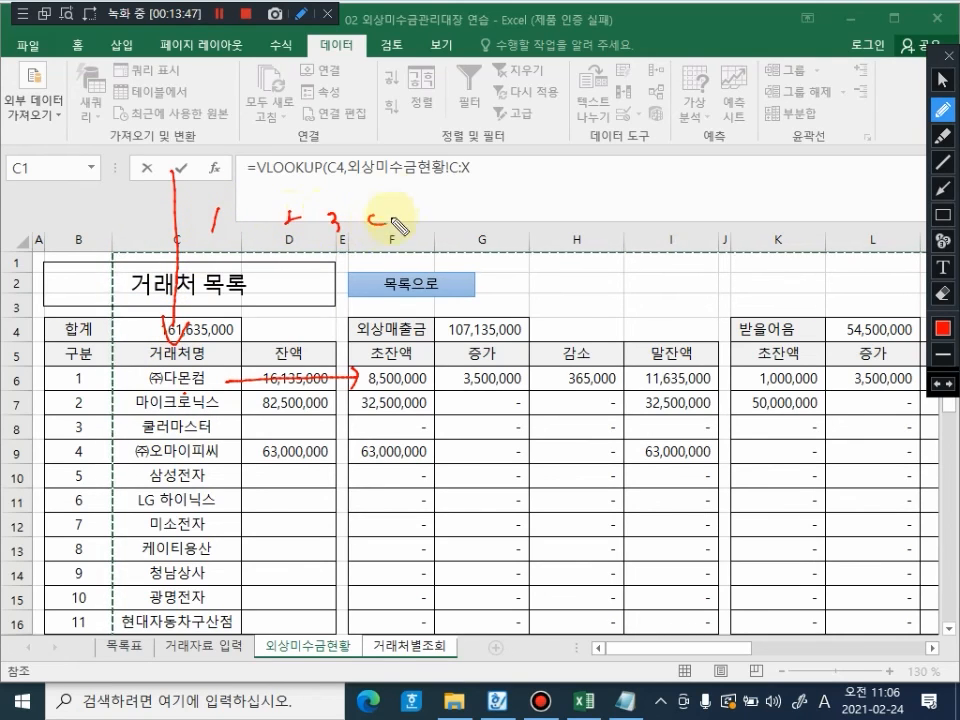
drag(398, 208, 399, 253)
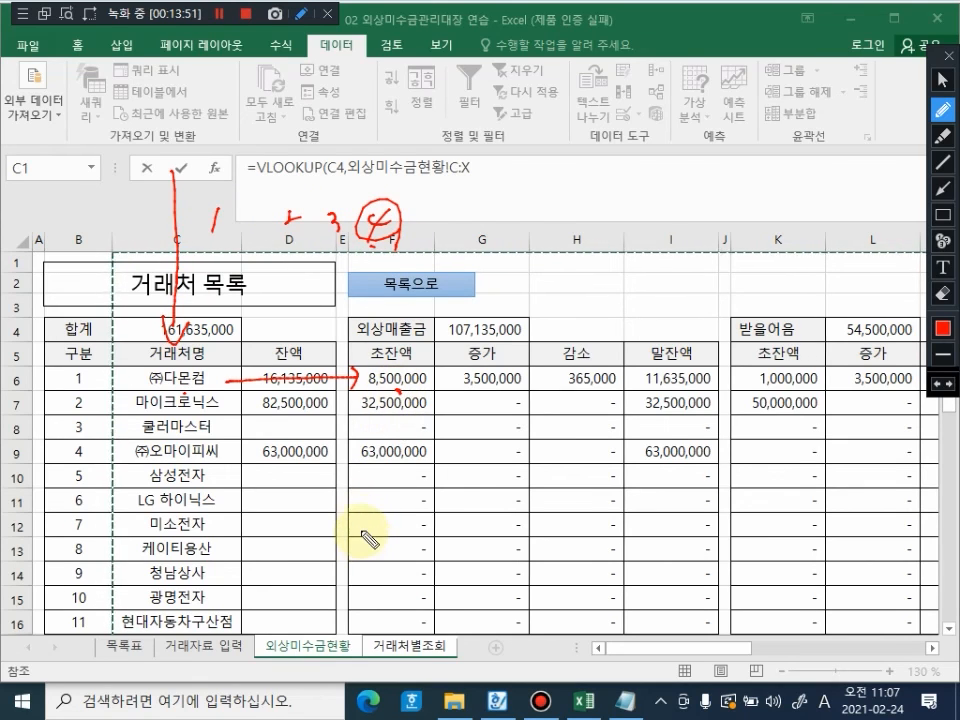
click(941, 80)
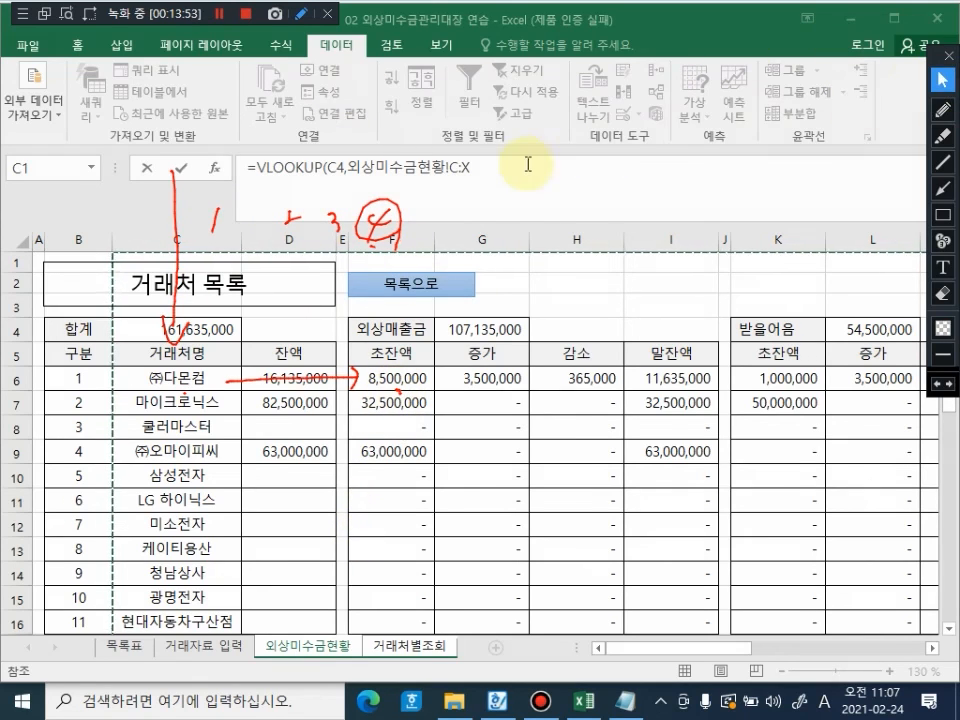
Step: Complete the F5 VLOOKUP with column index 4 and FALSE for an exact match
click(489, 171)
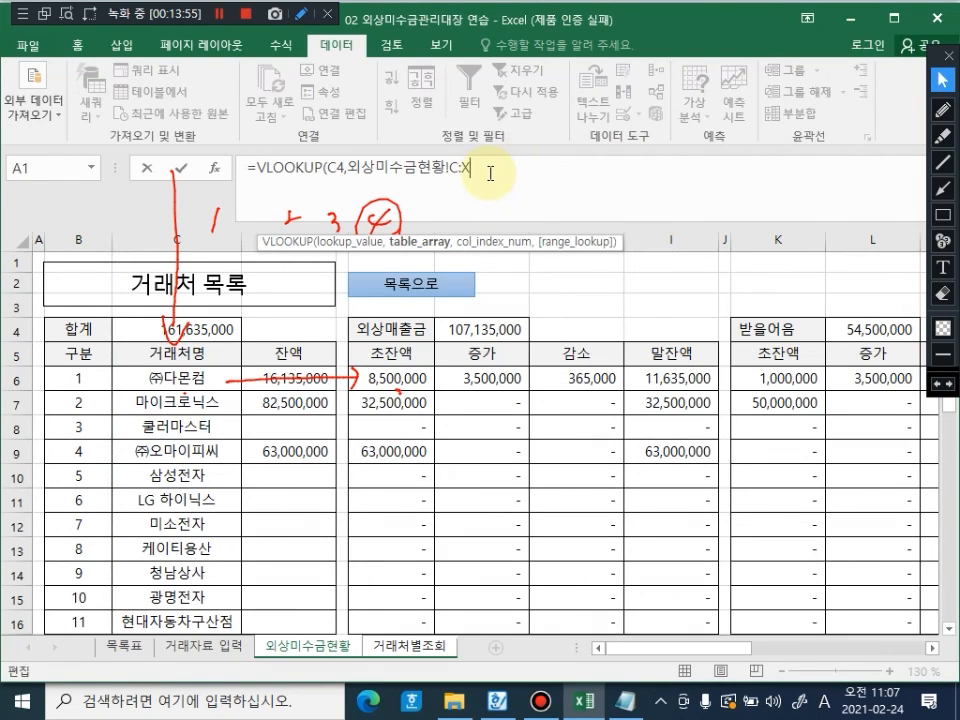
text(,4)
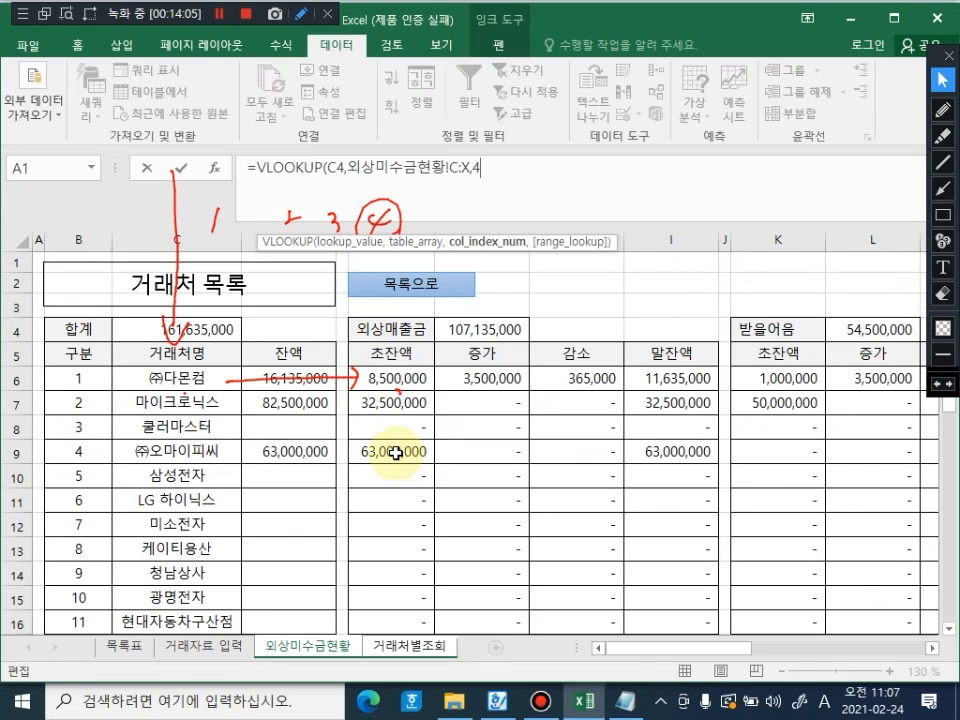
text(,)
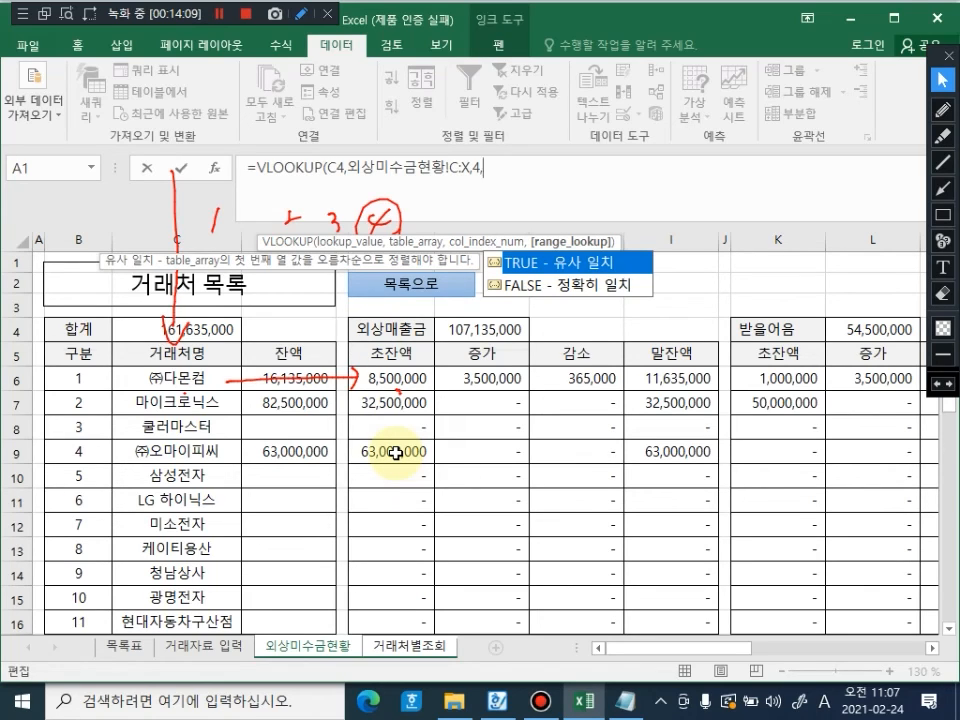
key(Down)
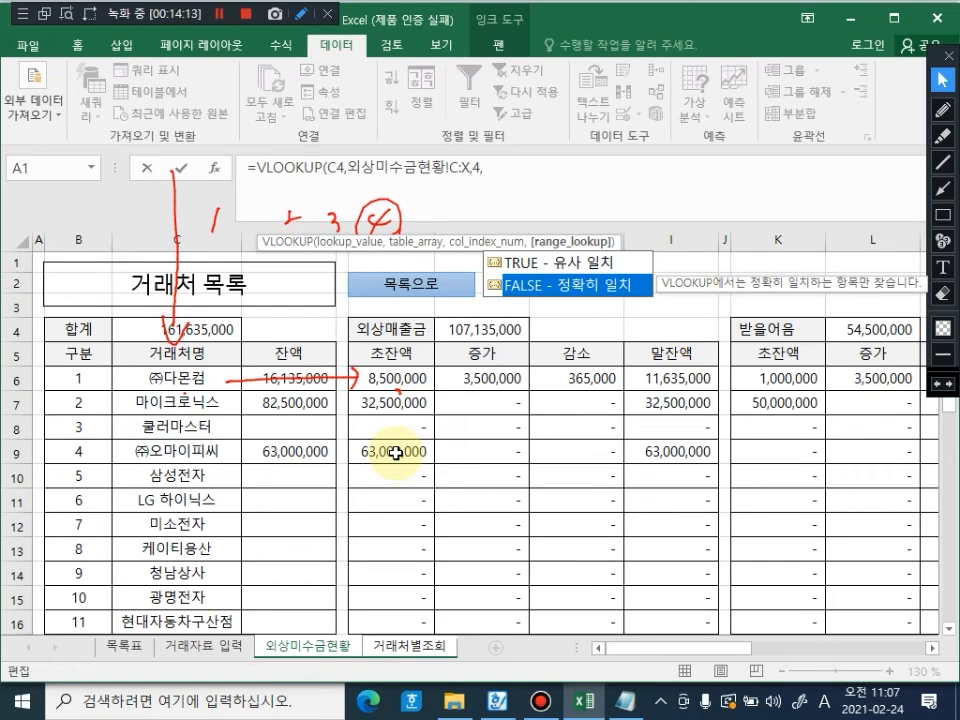
key(Tab)
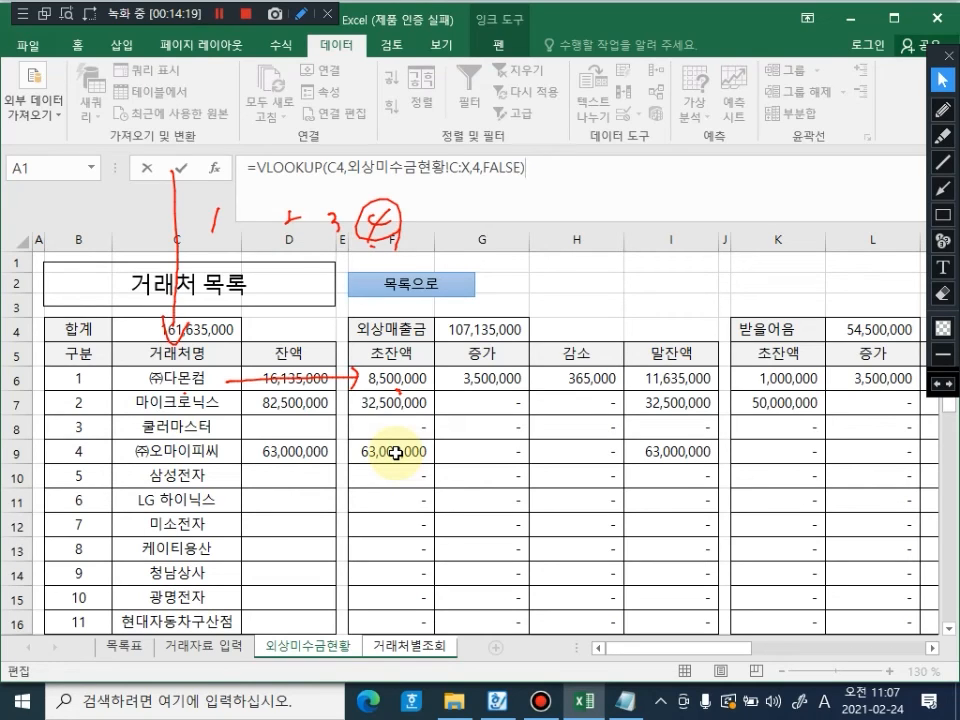
key(Return)
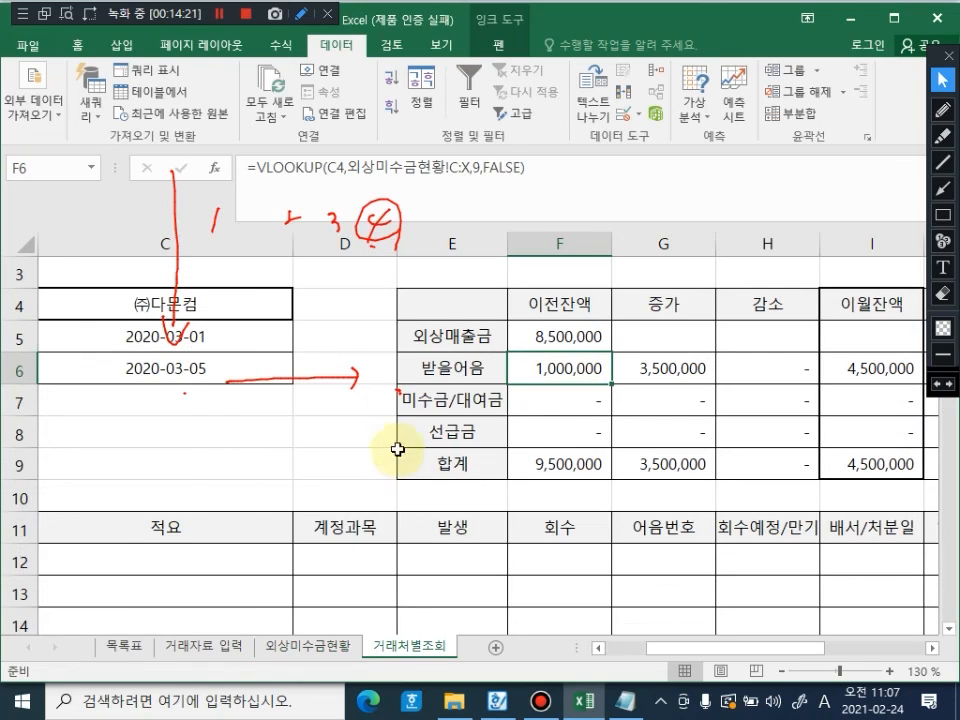
Step: Number columns C to I of 외상미수금현황 from 1 to 7 with the pen, starting at 거래처명
click(520, 337)
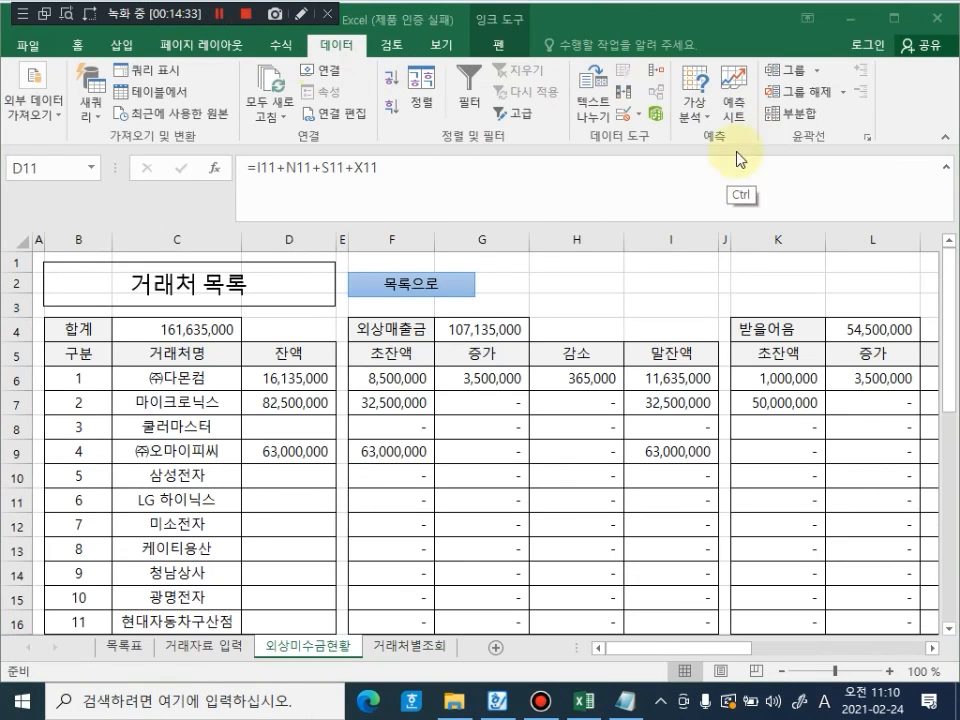
key(ctrl+alt+d)
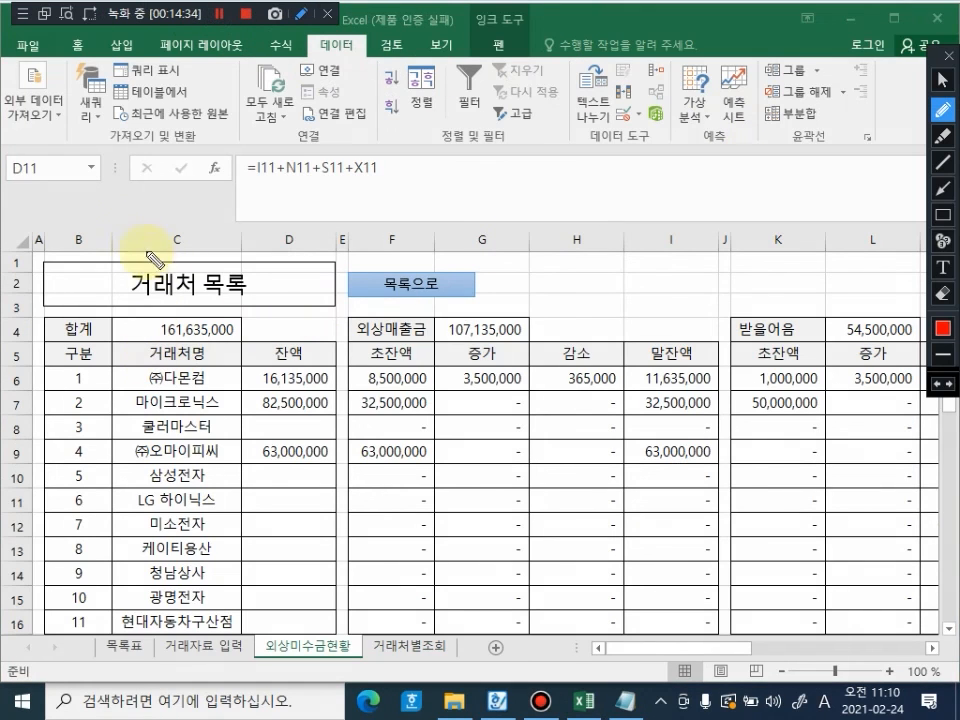
drag(111, 231, 108, 356)
mouse_move(111, 236)
mouse_down()
mouse_move(170, 230)
mouse_move(267, 254)
mouse_up()
drag(257, 245, 257, 268)
click(257, 277)
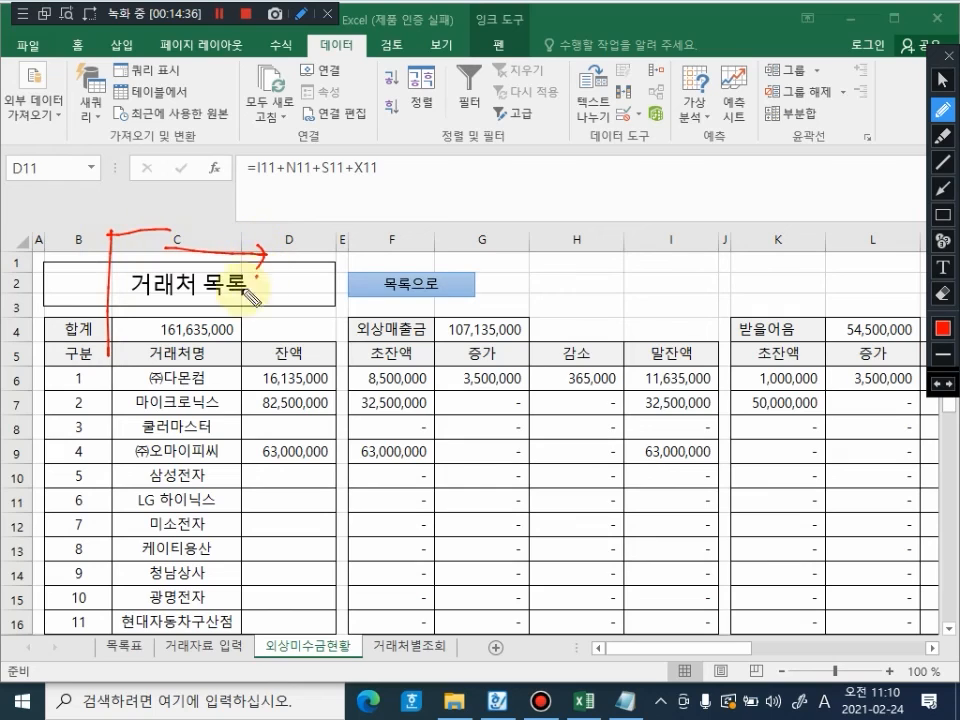
drag(206, 224, 200, 242)
mouse_move(286, 226)
mouse_down()
mouse_move(336, 232)
mouse_move(398, 218)
mouse_up()
drag(391, 212, 387, 232)
mouse_move(488, 203)
mouse_down()
mouse_move(482, 231)
mouse_move(498, 201)
mouse_up()
drag(574, 195, 565, 224)
drag(654, 207, 659, 230)
click(657, 239)
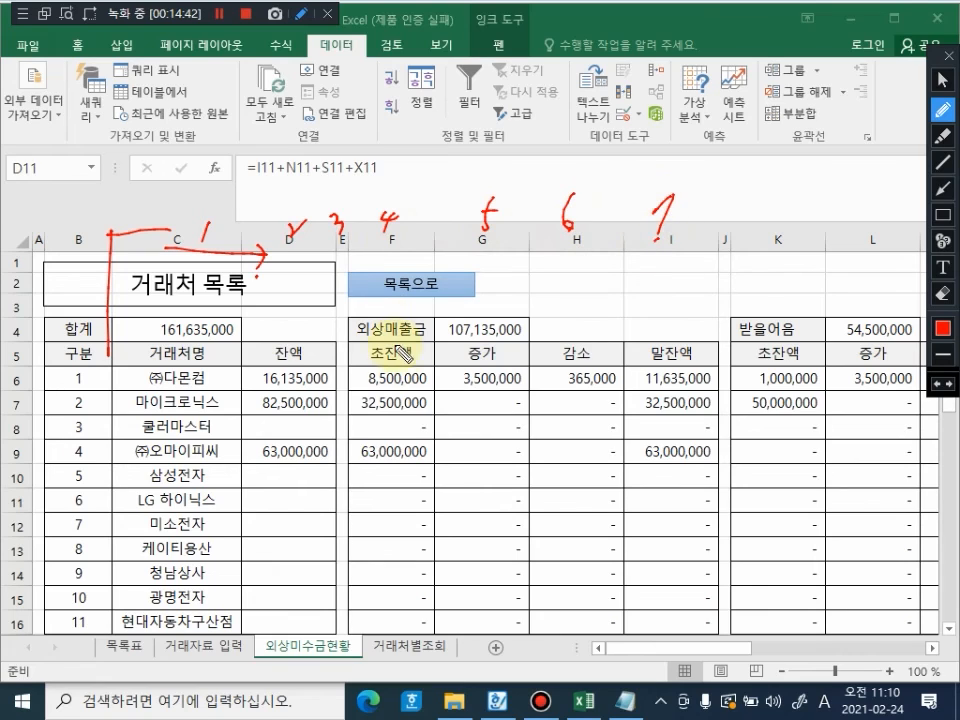
Step: Circle column numbers 5, 6 and 7 for 외상매출금 증가, 감소 and 말잔액, and clear the pen marks
mouse_move(487, 195)
mouse_down()
mouse_move(506, 249)
mouse_move(501, 201)
mouse_up()
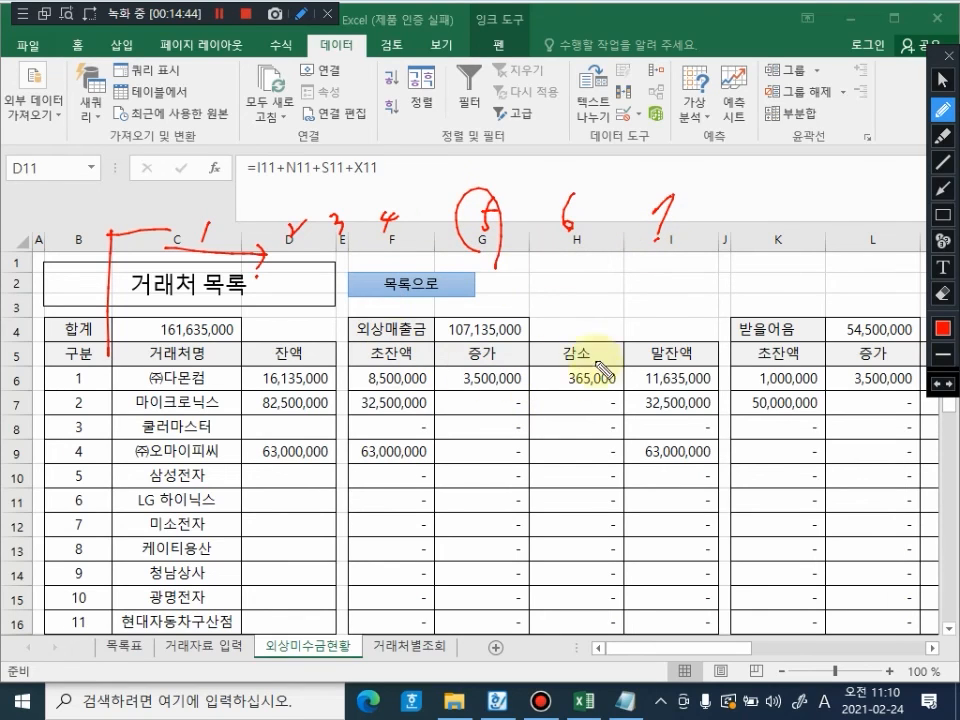
drag(570, 242, 594, 251)
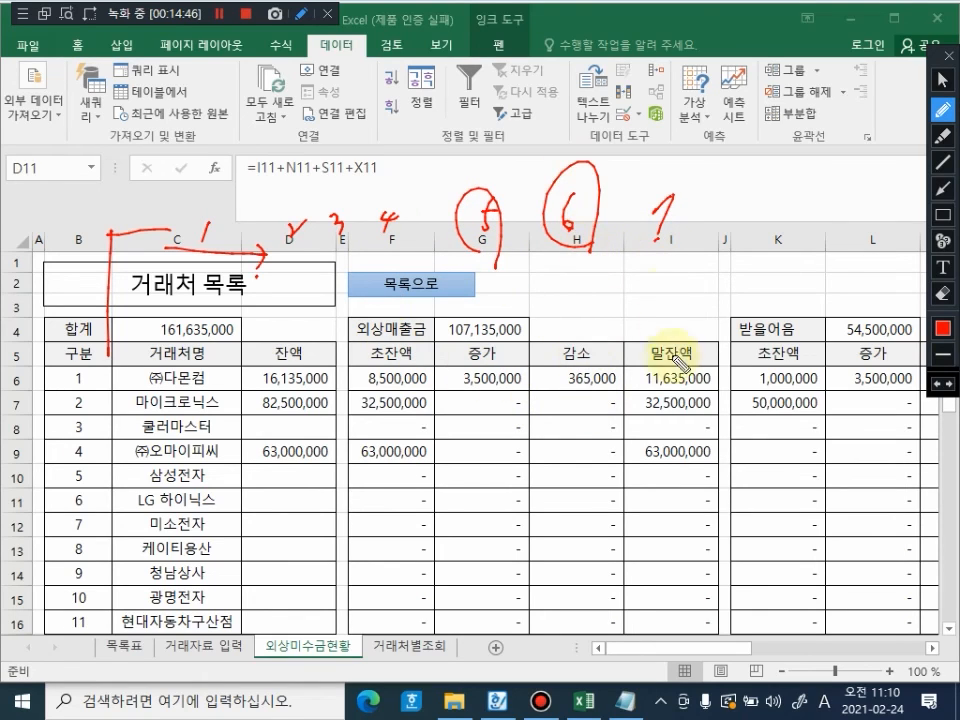
drag(688, 195, 662, 268)
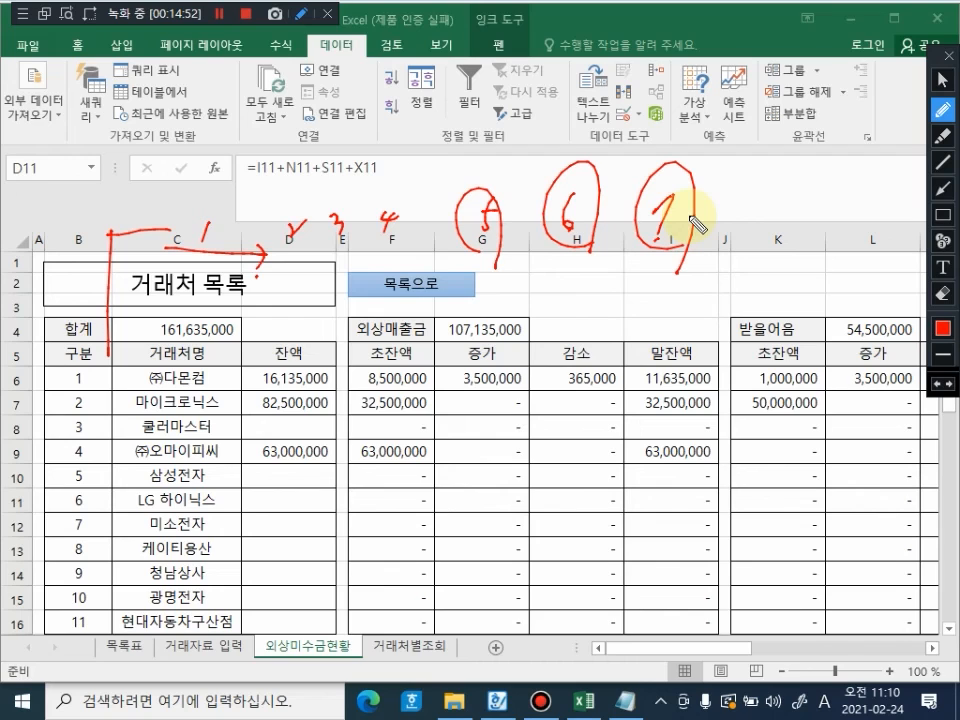
key(Escape)
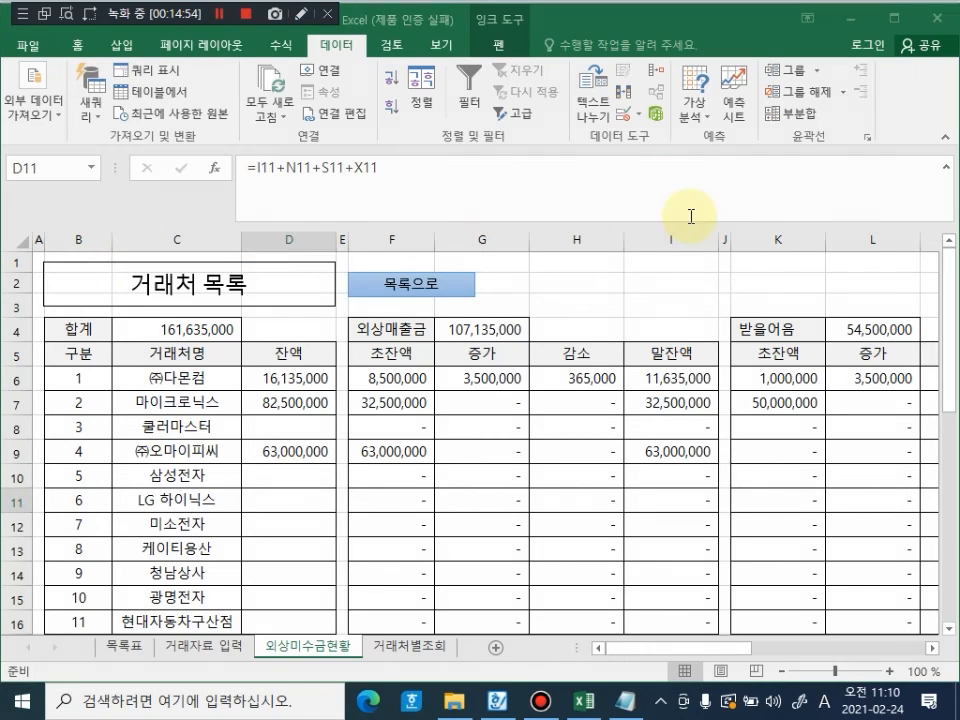
Step: On the 거래처별조회 sheet, copy the entire VLOOKUP formula text from cell F5
click(424, 646)
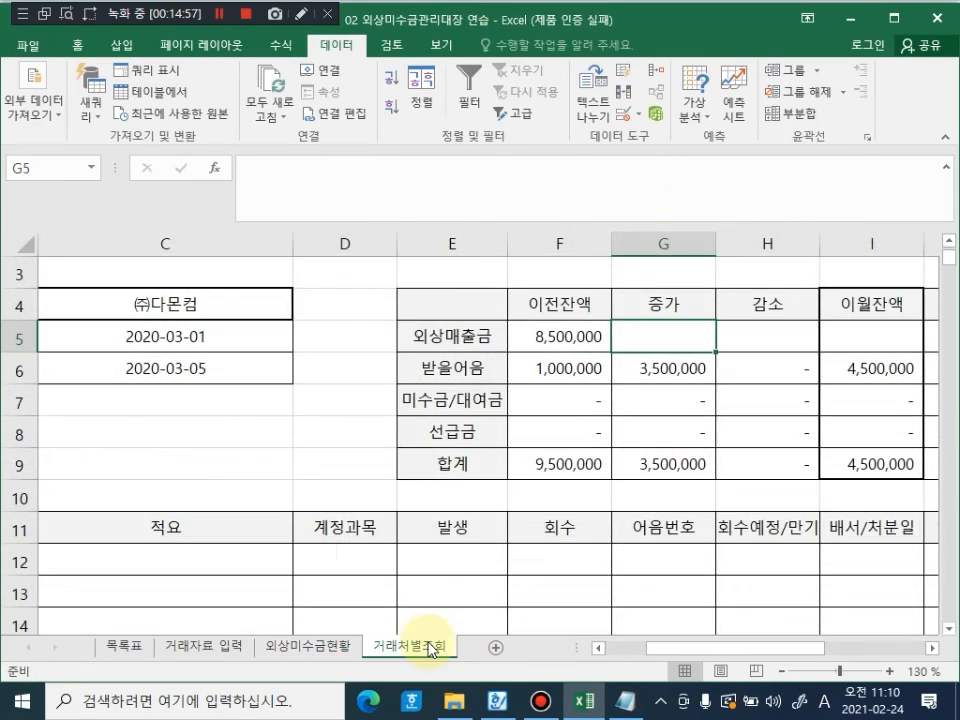
click(585, 336)
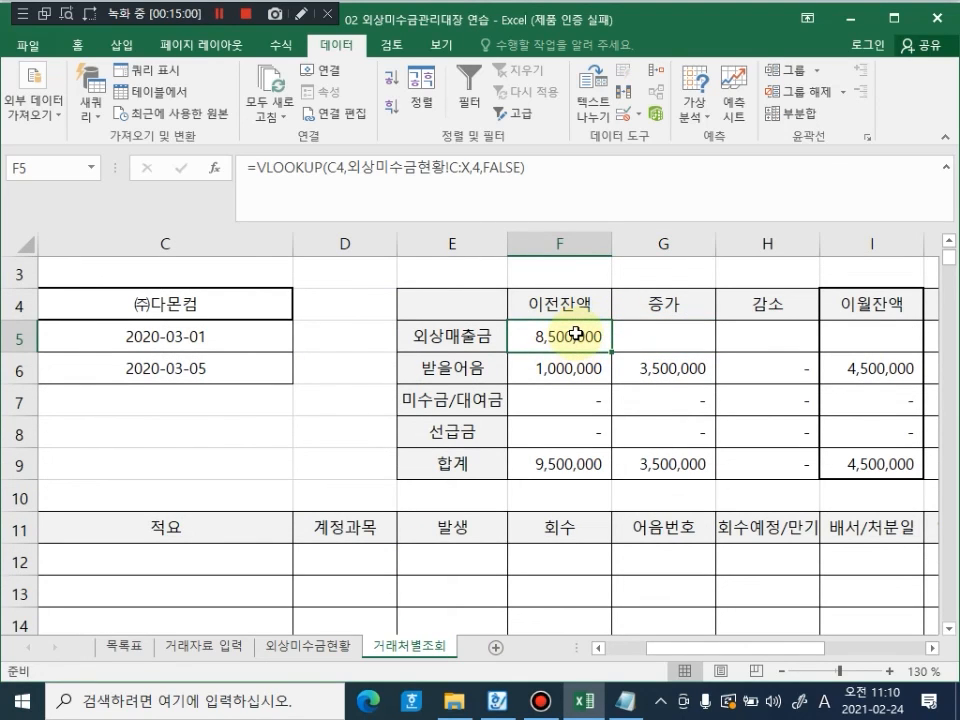
double_click(578, 336)
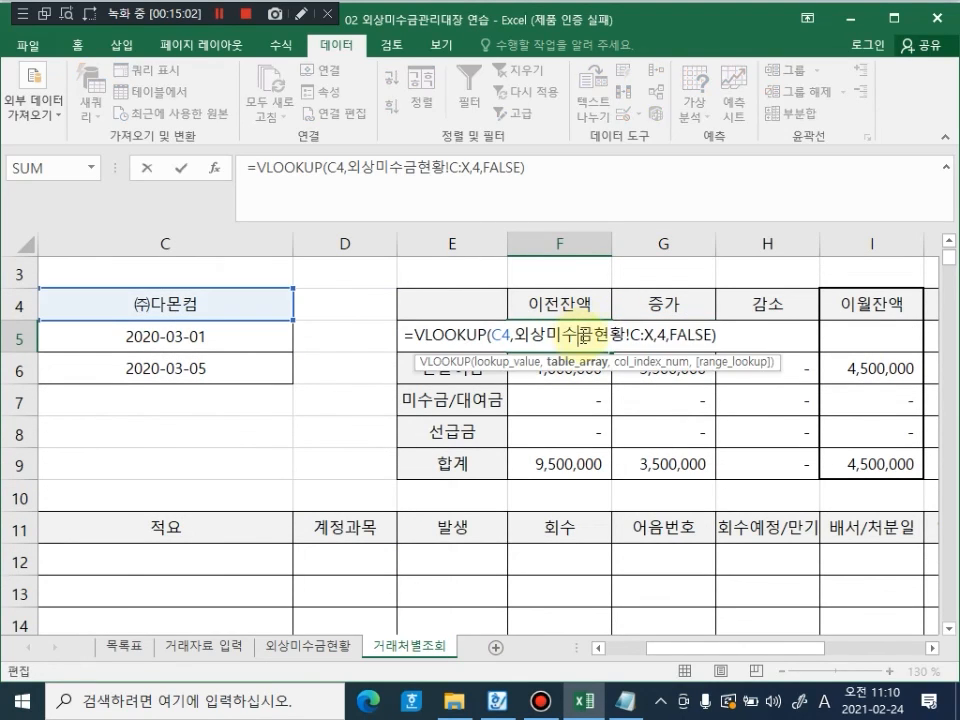
click(723, 338)
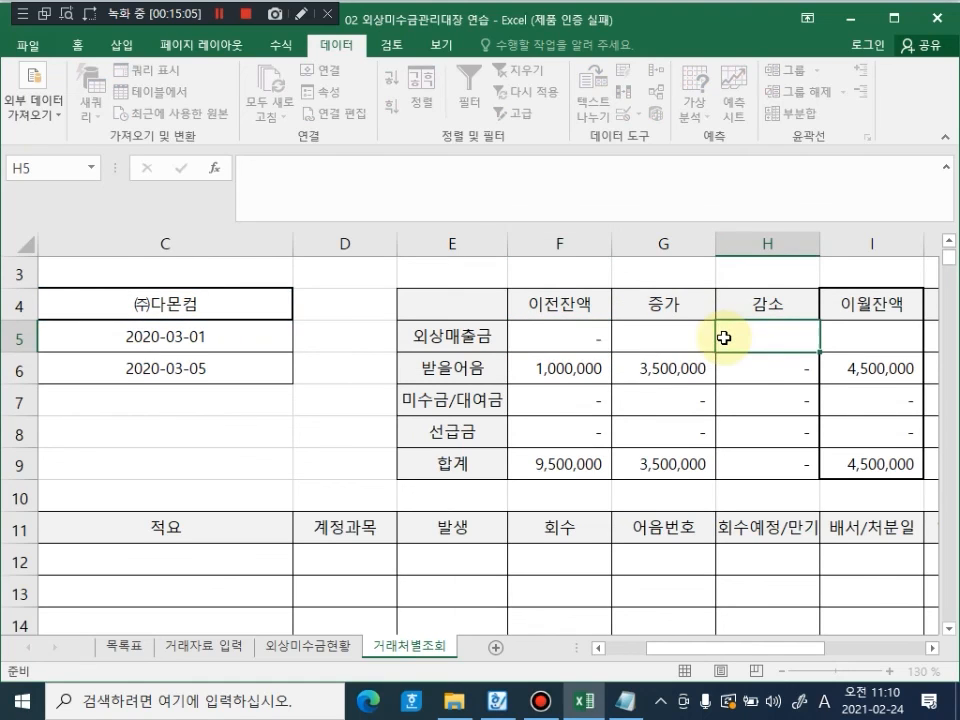
click(497, 336)
click(527, 336)
double_click(520, 336)
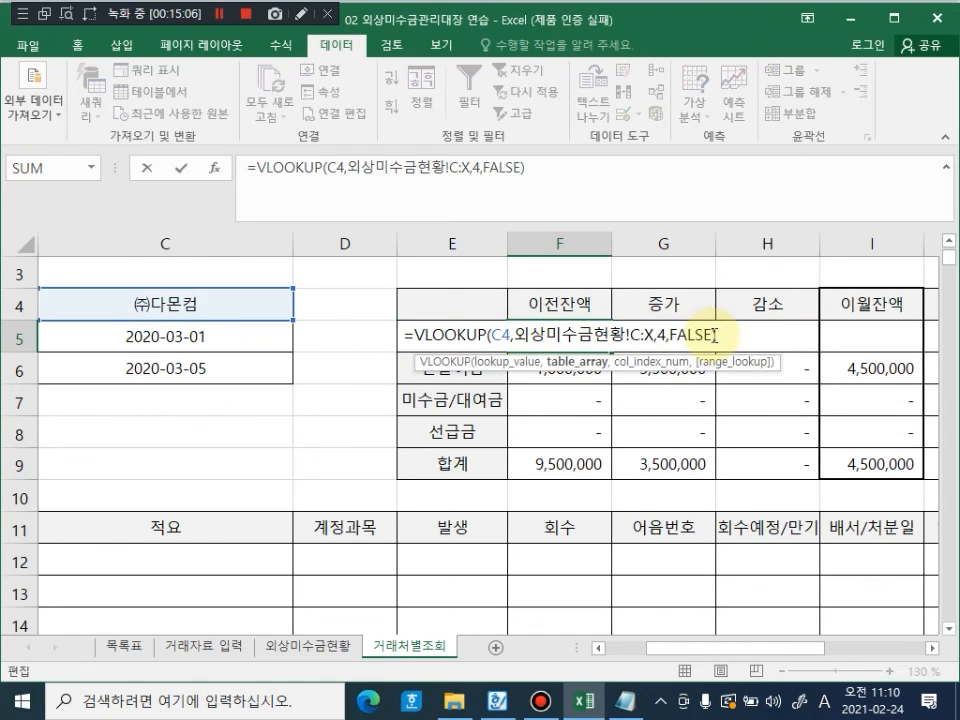
drag(716, 336, 398, 336)
key(ctrl+c)
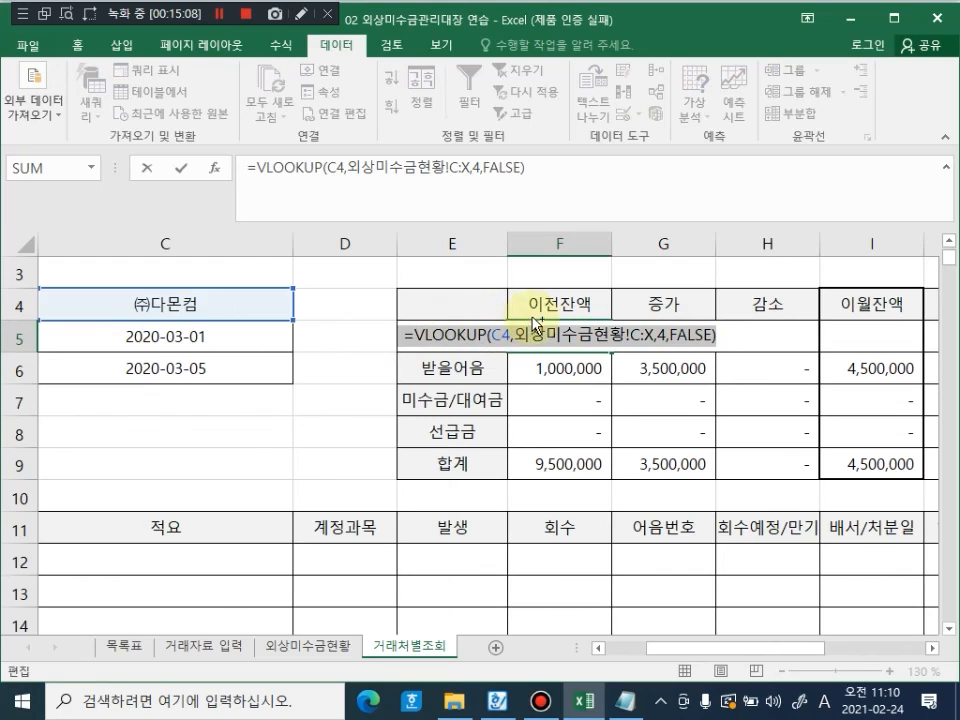
Step: Paste the copied VLOOKUP formula into G5 for 외상매출금 증가 and set its column index to 5
key(Escape)
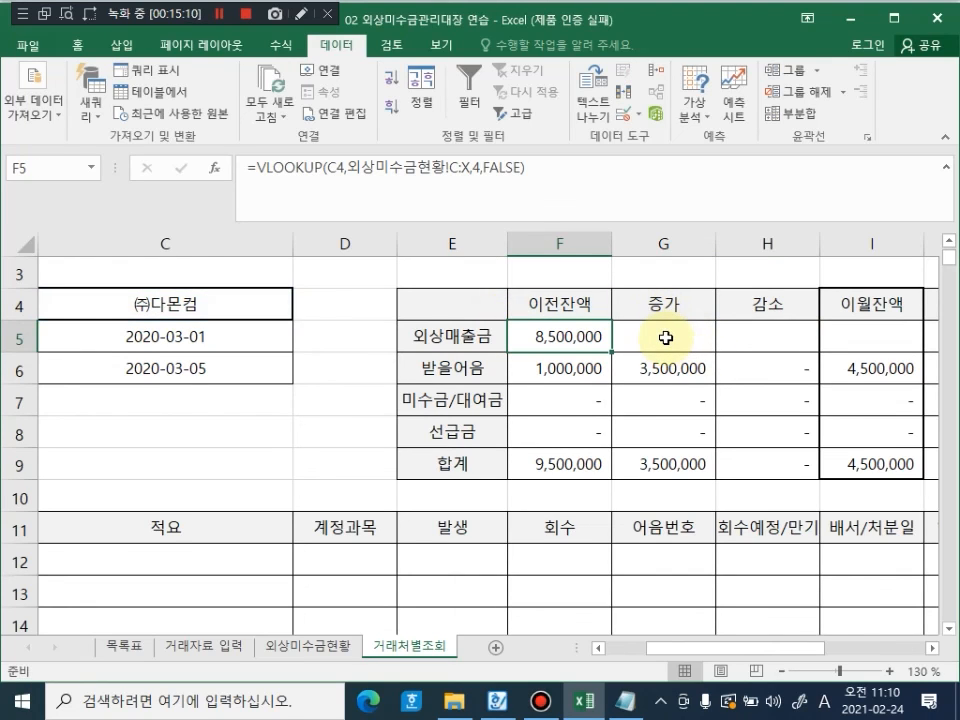
click(665, 338)
key(ctrl+v)
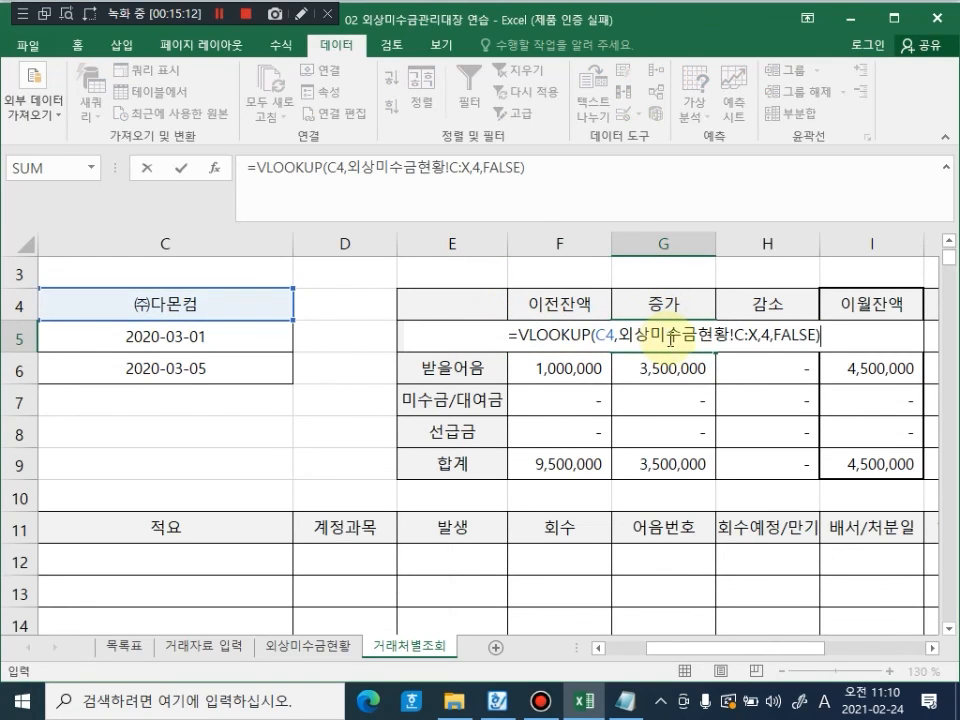
double_click(765, 334)
text(5)
key(Return)
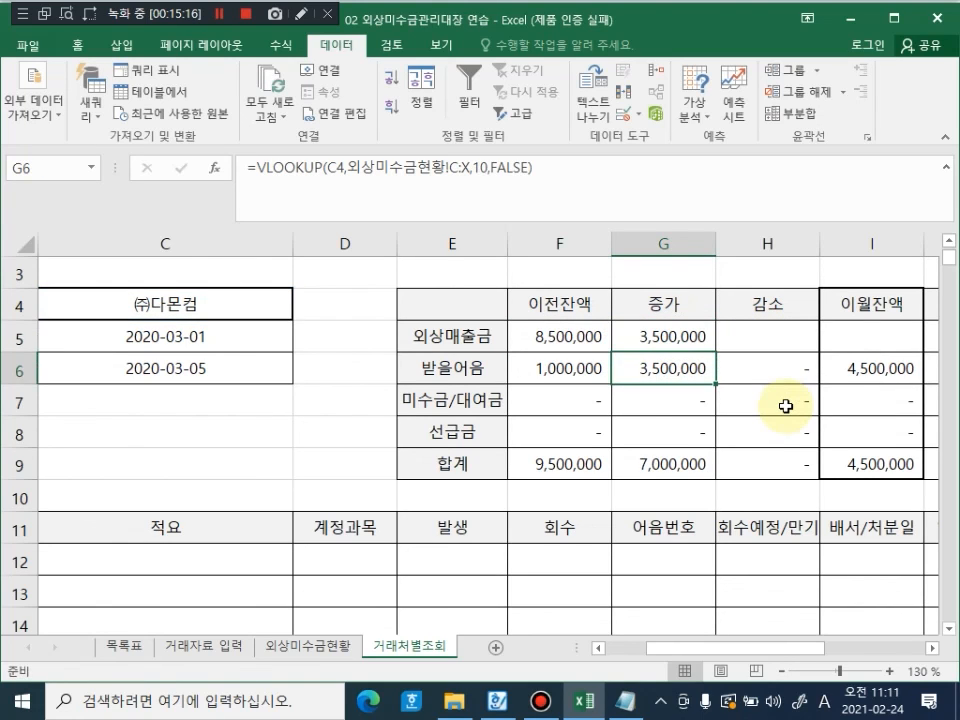
Step: Paste the VLOOKUP formula into H5 for 외상매출금 감소 and set its column index to 6
click(767, 337)
key(ctrl+v)
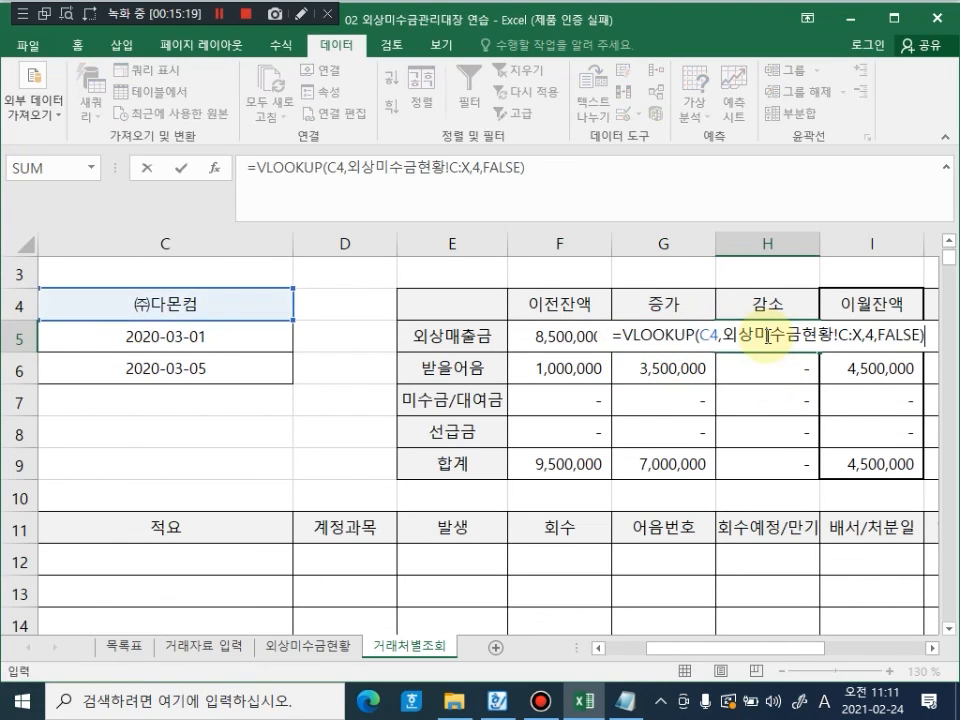
double_click(872, 337)
text(11)
key(Return)
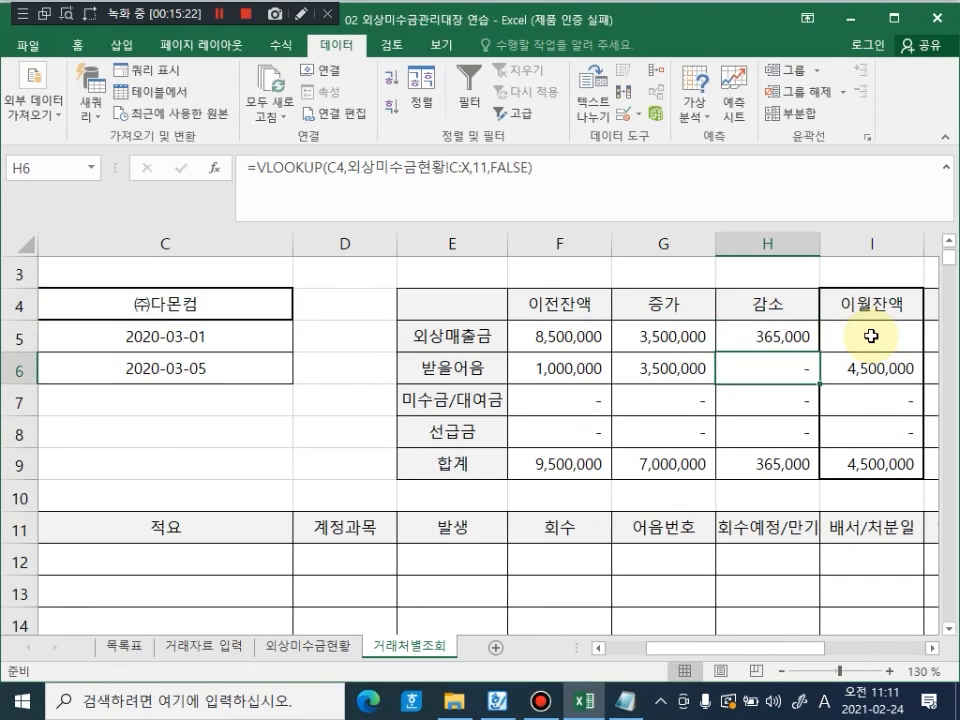
Step: Paste the VLOOKUP formula into I5 for 외상매출금 이월잔액 and set its column index to 7
click(872, 337)
double_click(873, 336)
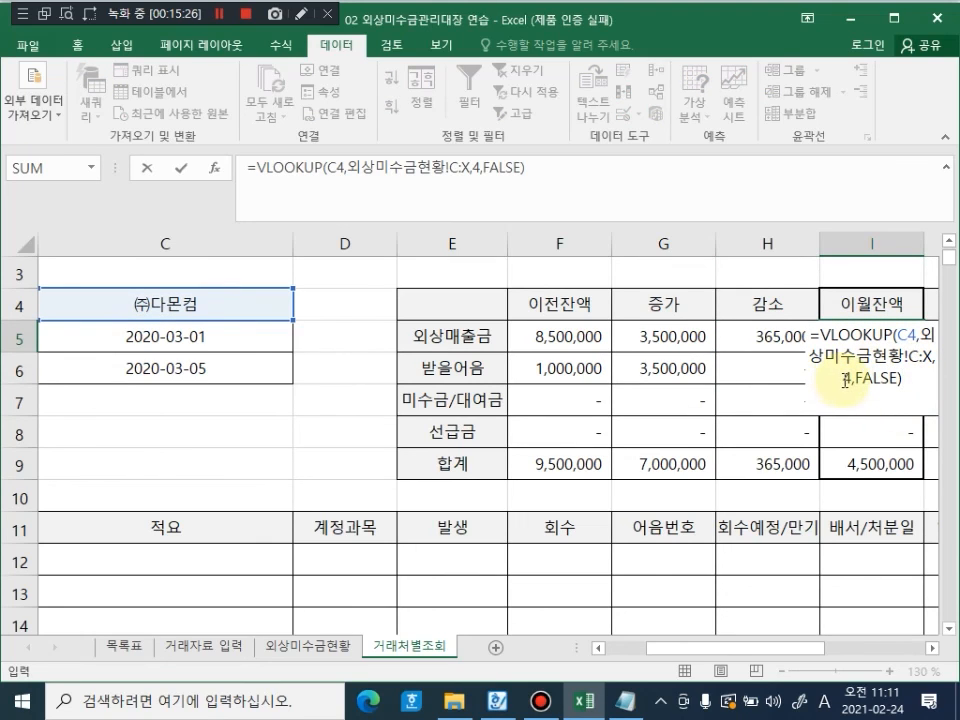
click(843, 382)
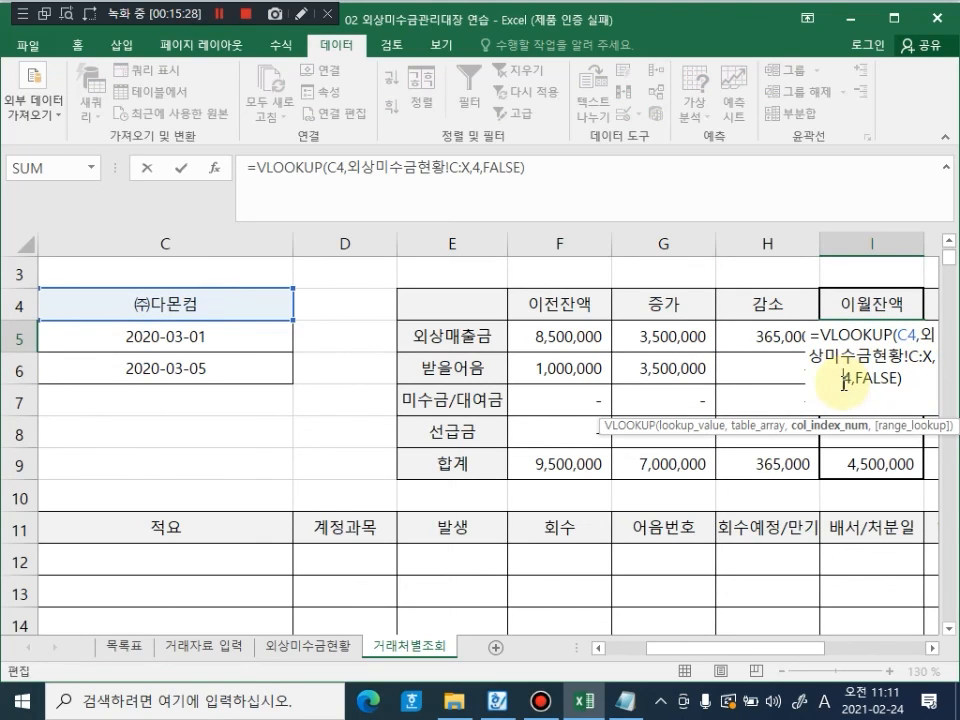
key(Delete)
text(12)
key(Return)
scroll(775, 399, down, 1)
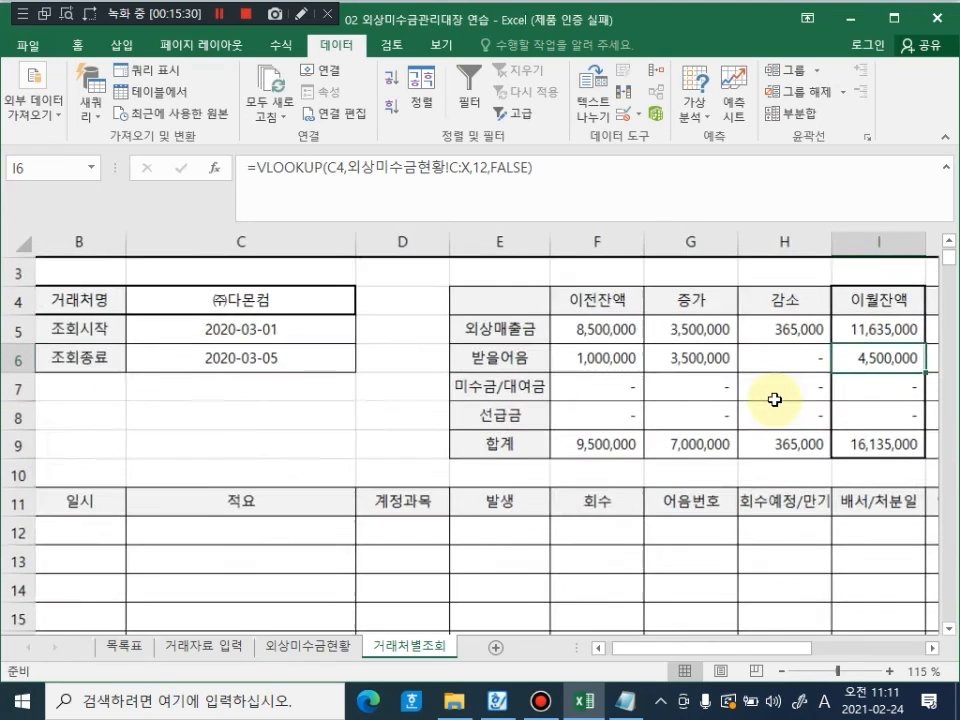
drag(790, 648, 843, 650)
click(795, 548)
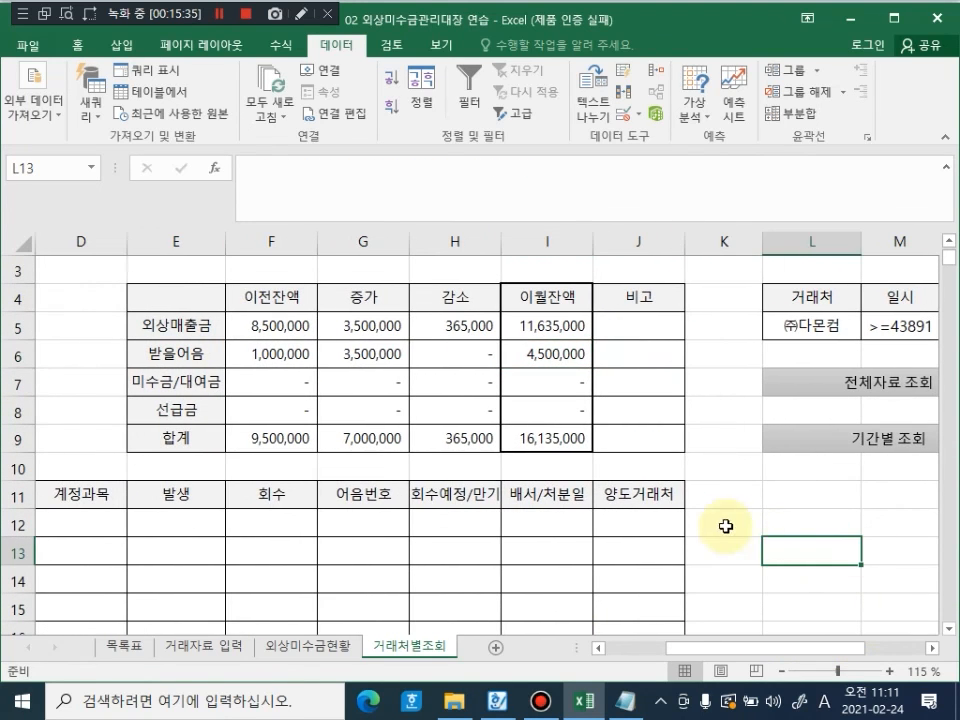
mouse_move(784, 651)
mouse_down()
mouse_move(763, 654)
mouse_move(772, 656)
mouse_up()
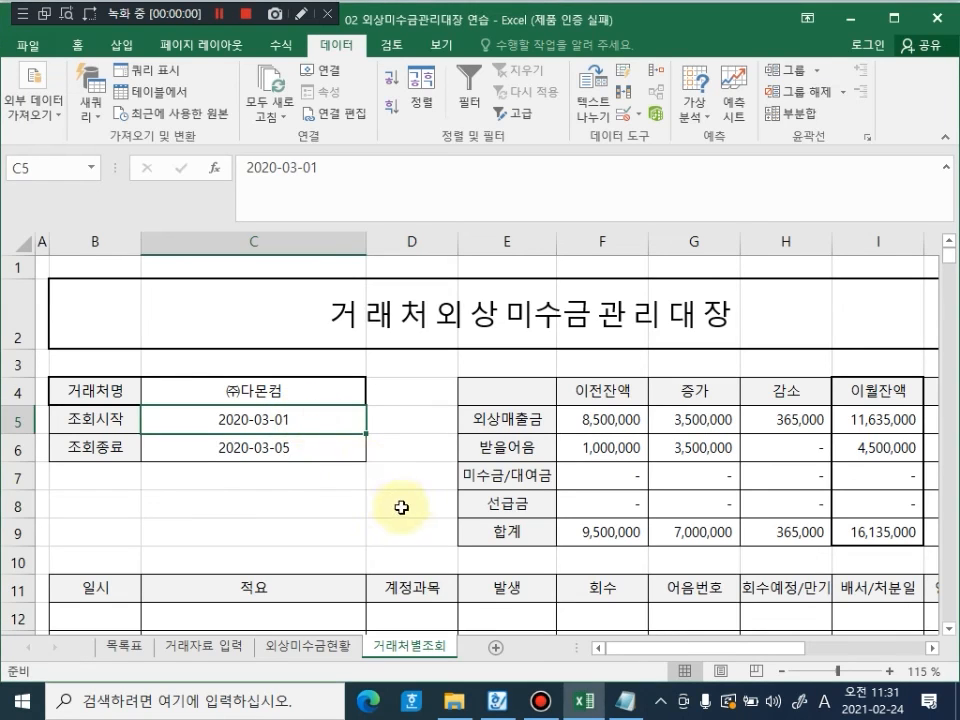
click(437, 486)
scroll(899, 432, down, 2)
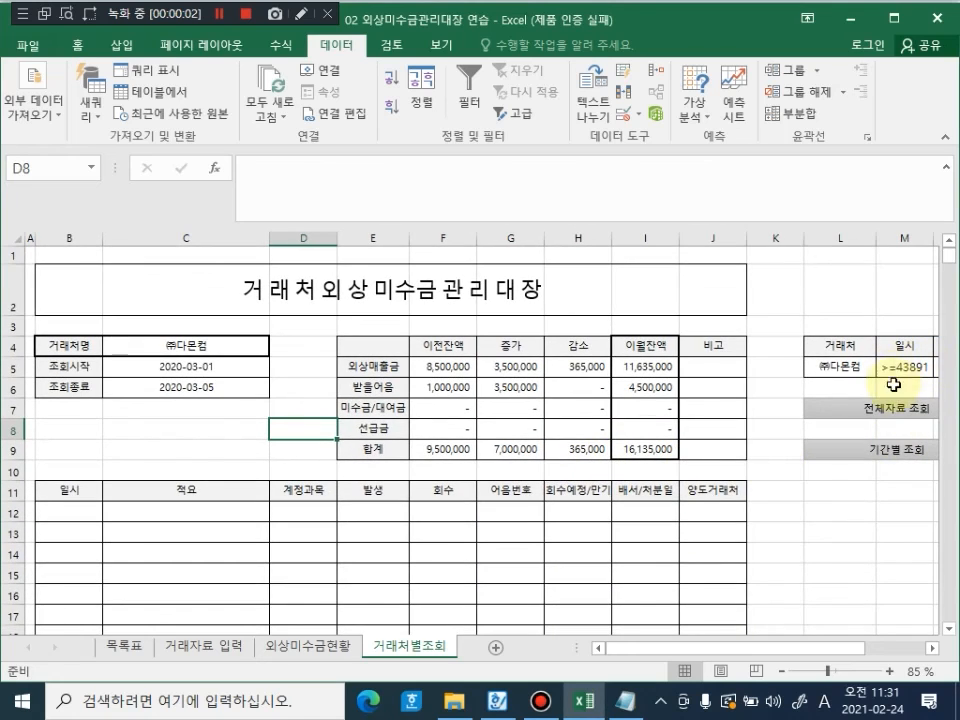
scroll(229, 339, up, 3)
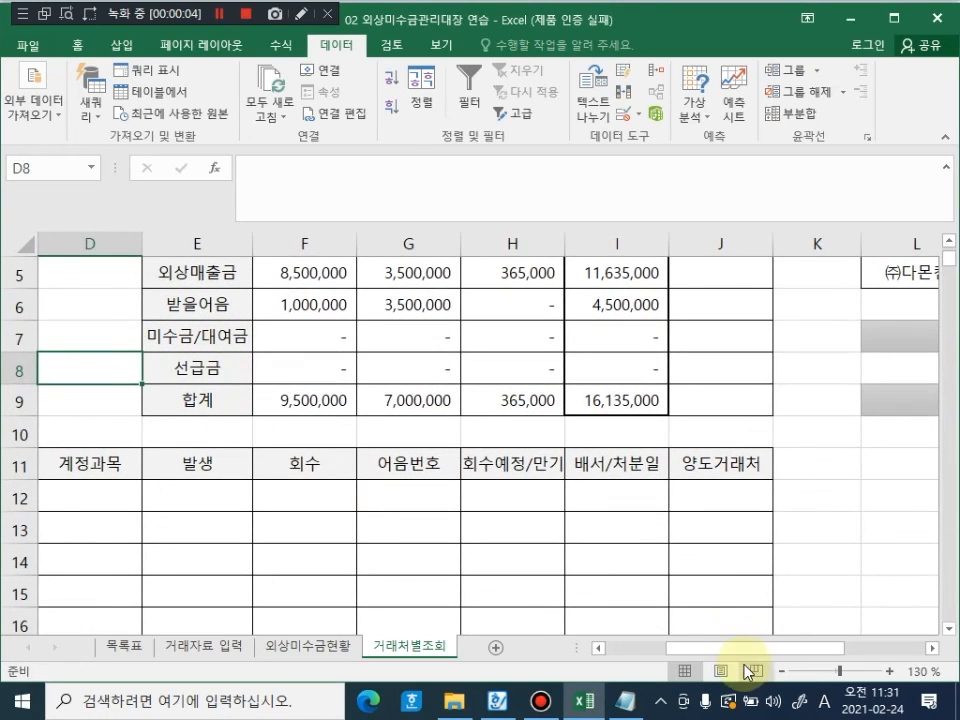
Step: Try to enter the 조회시작 date in C5 as 20210301 without separators
drag(745, 649, 682, 649)
scroll(270, 467, up, 2)
click(310, 421)
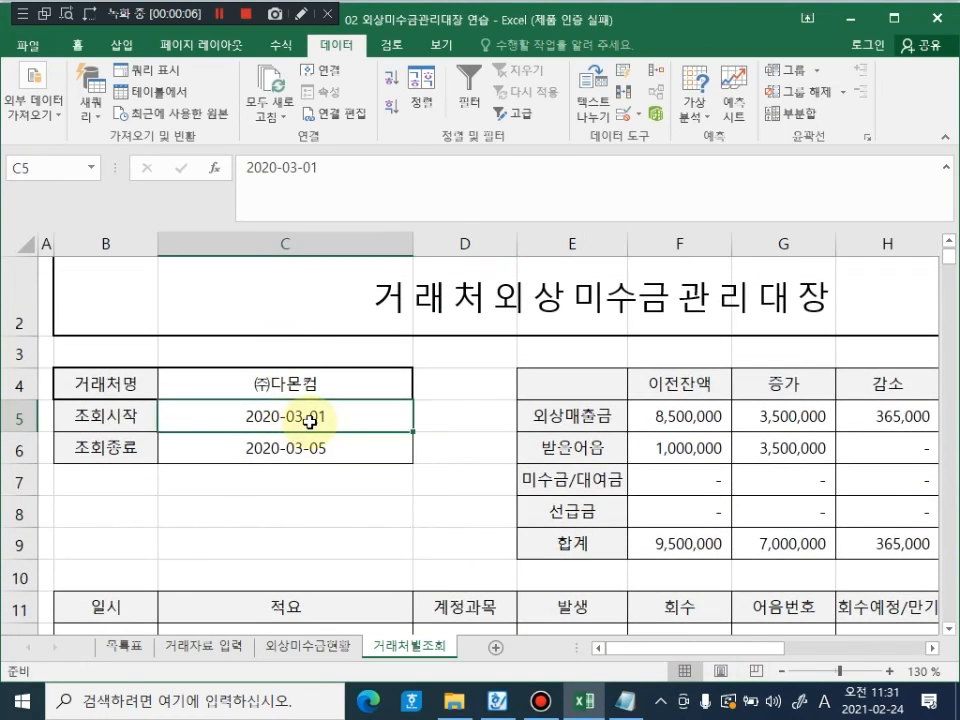
text(2021)
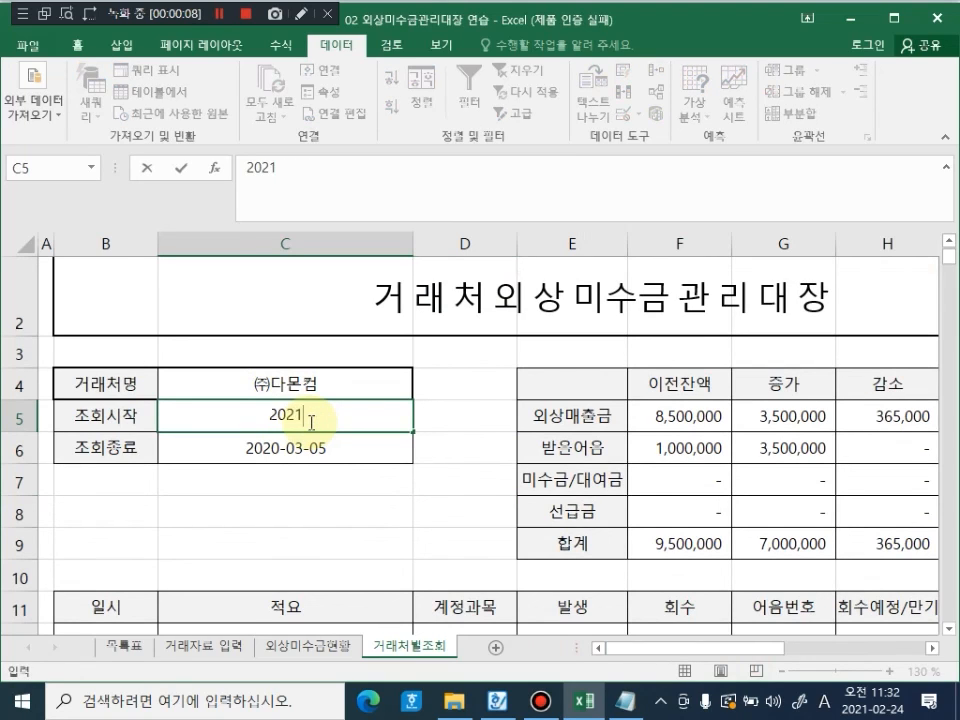
text(0301)
key(Return)
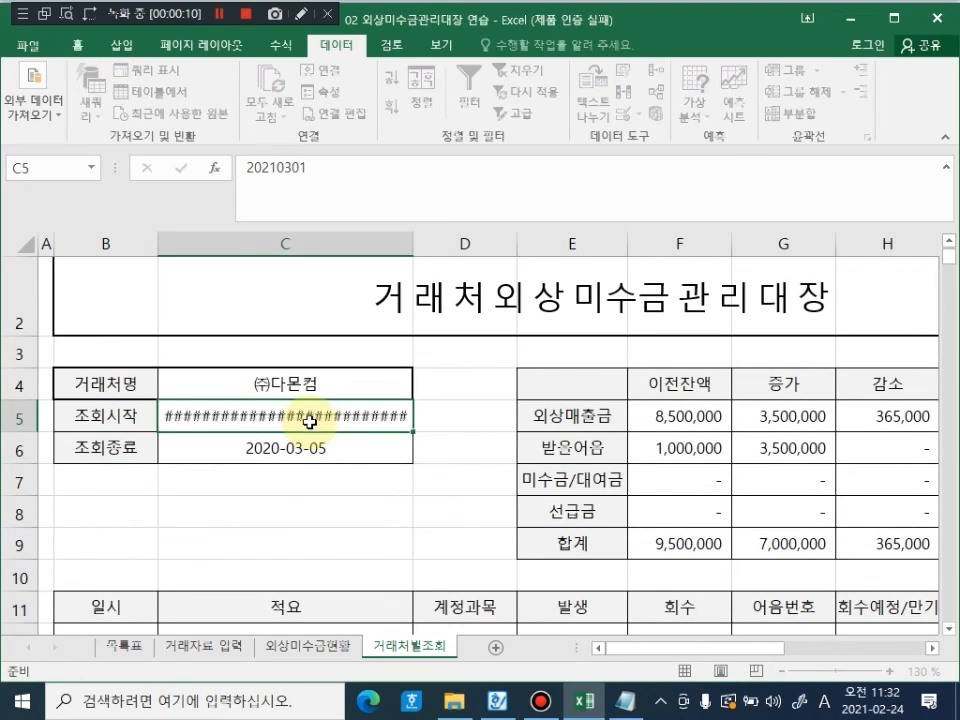
Step: Set the 조회시작 date in C5 to 2021-03-01 and the 조회종료 date in C6 to 2021-03-05
click(310, 421)
text(21)
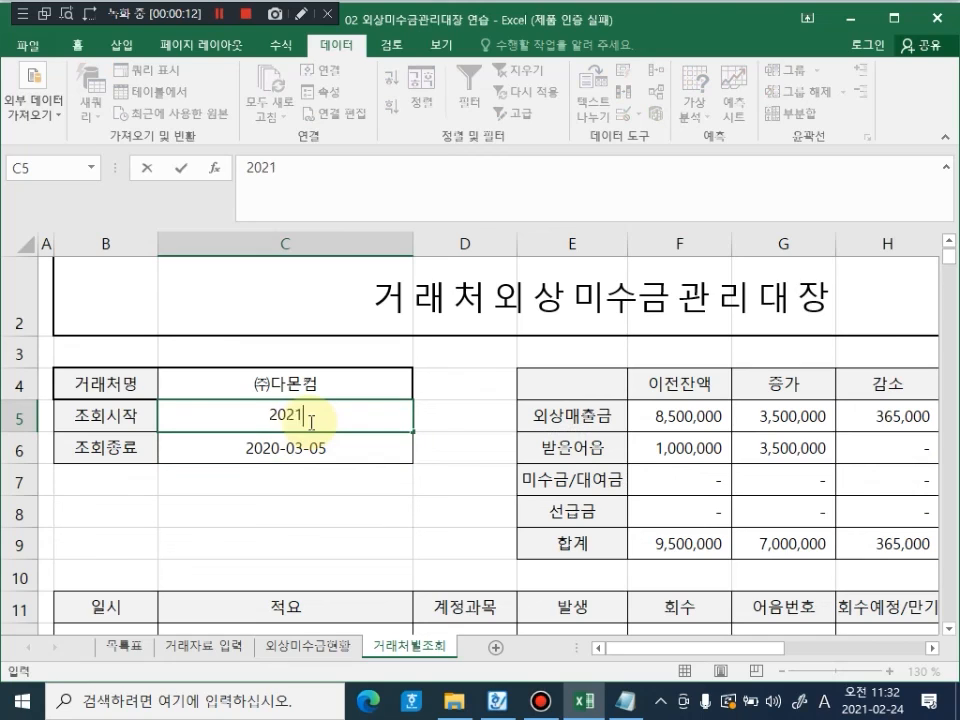
text(-03-01)
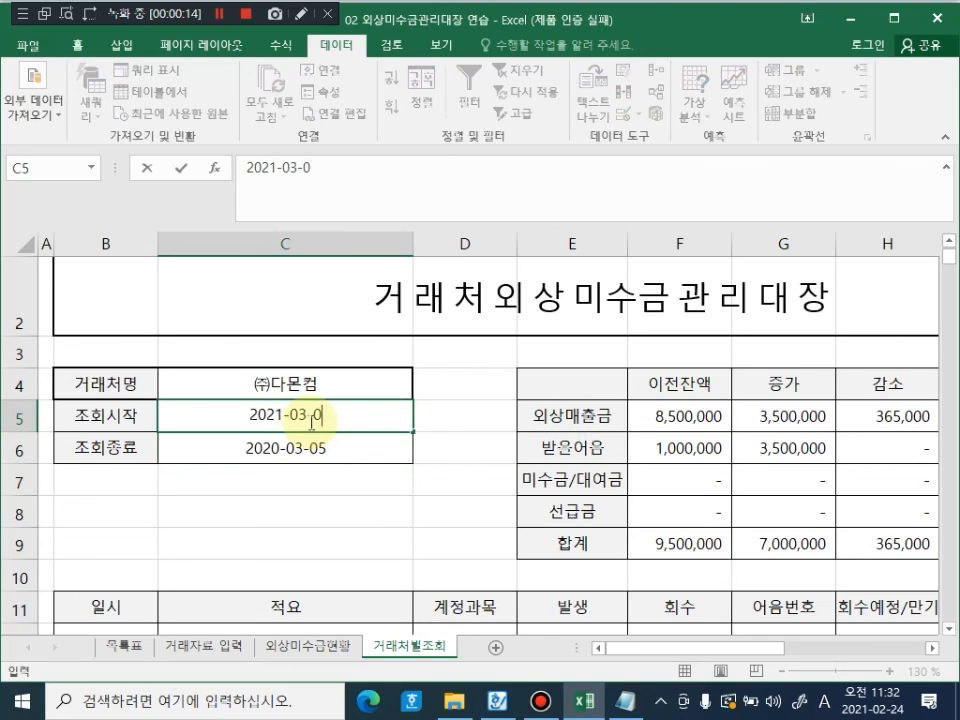
key(Return)
text(20)
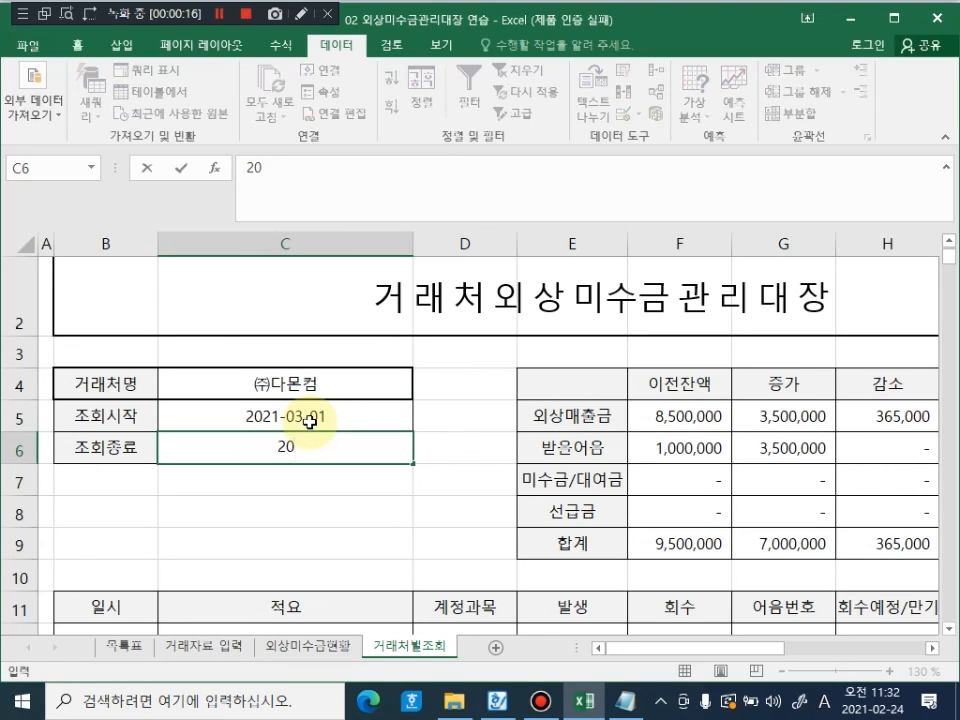
text(21-03)
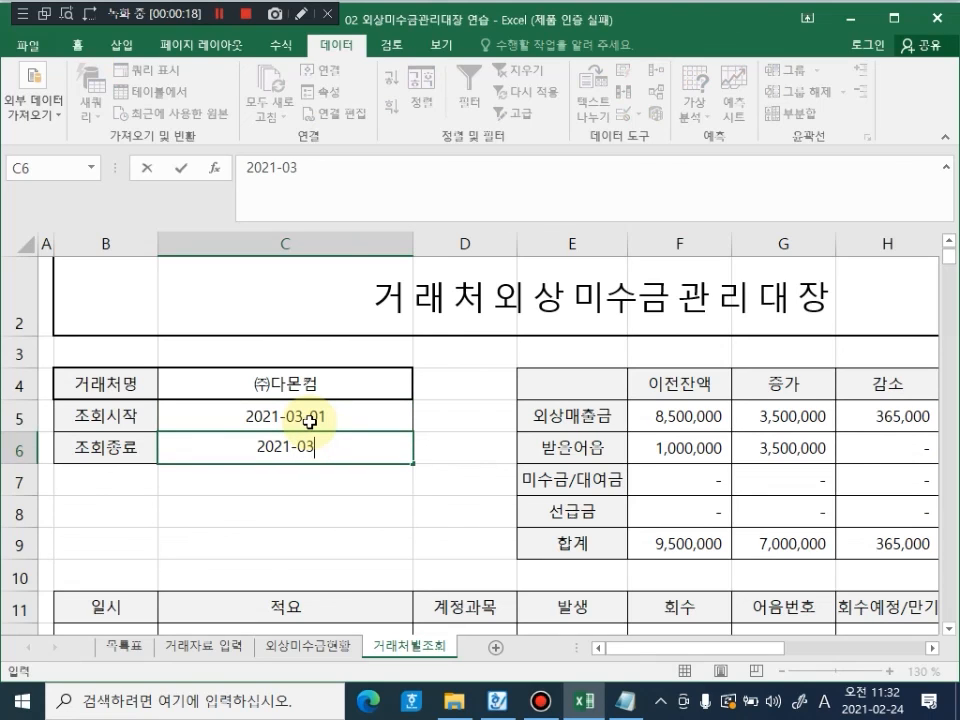
text(-05)
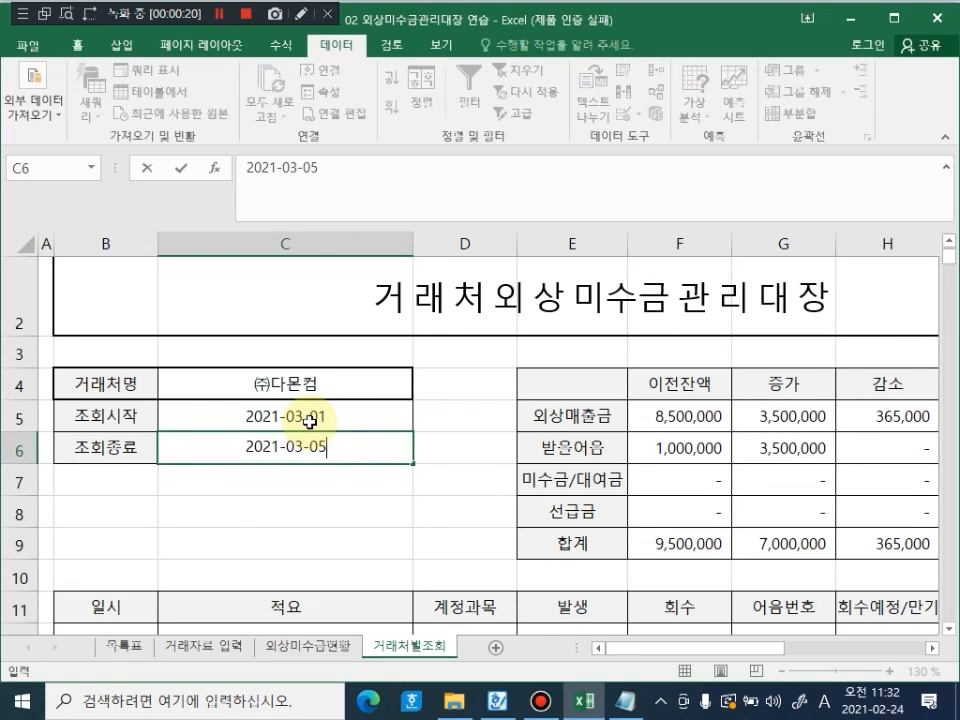
click(321, 503)
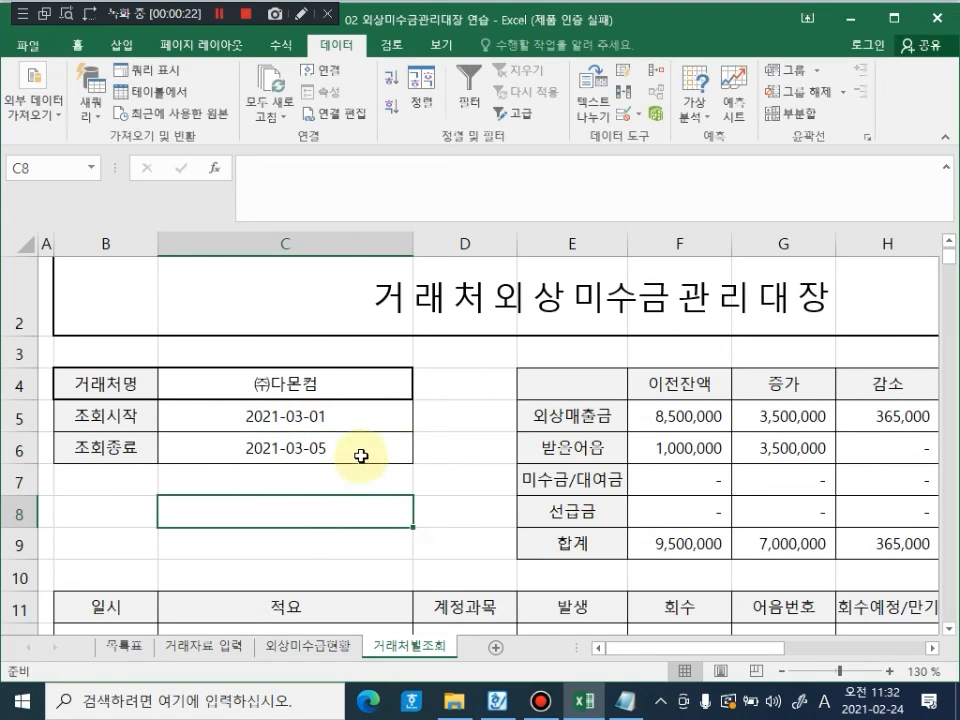
Step: Start an Advanced Filter from 거래처별조회 and set its list range to columns B to N of 거래자료 입력
ctrl+scroll(298, 421, down, 4)
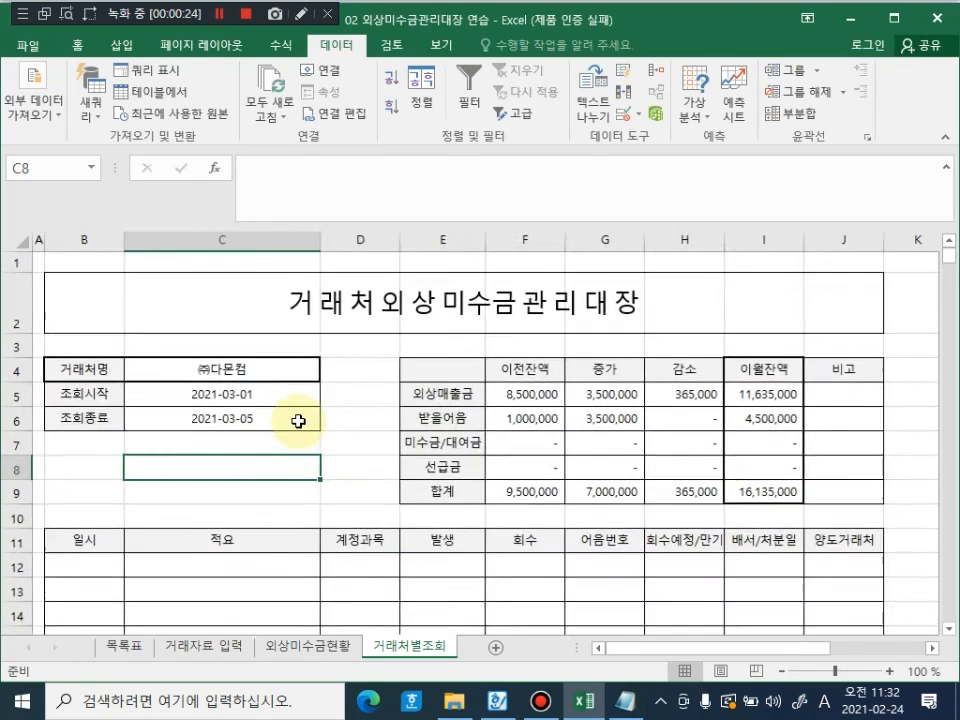
click(744, 530)
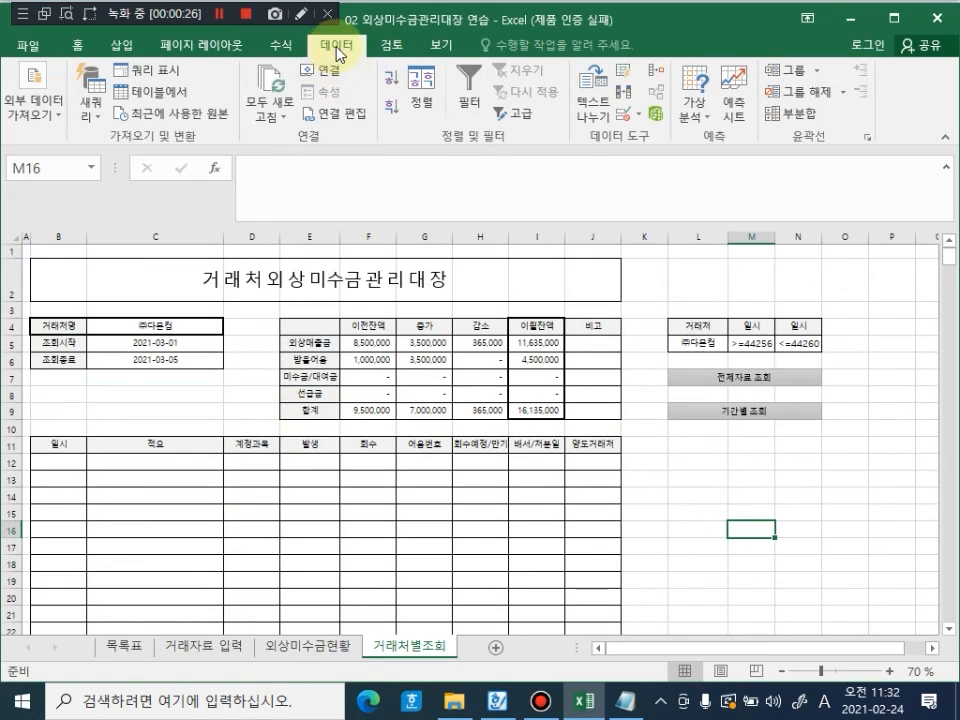
click(538, 120)
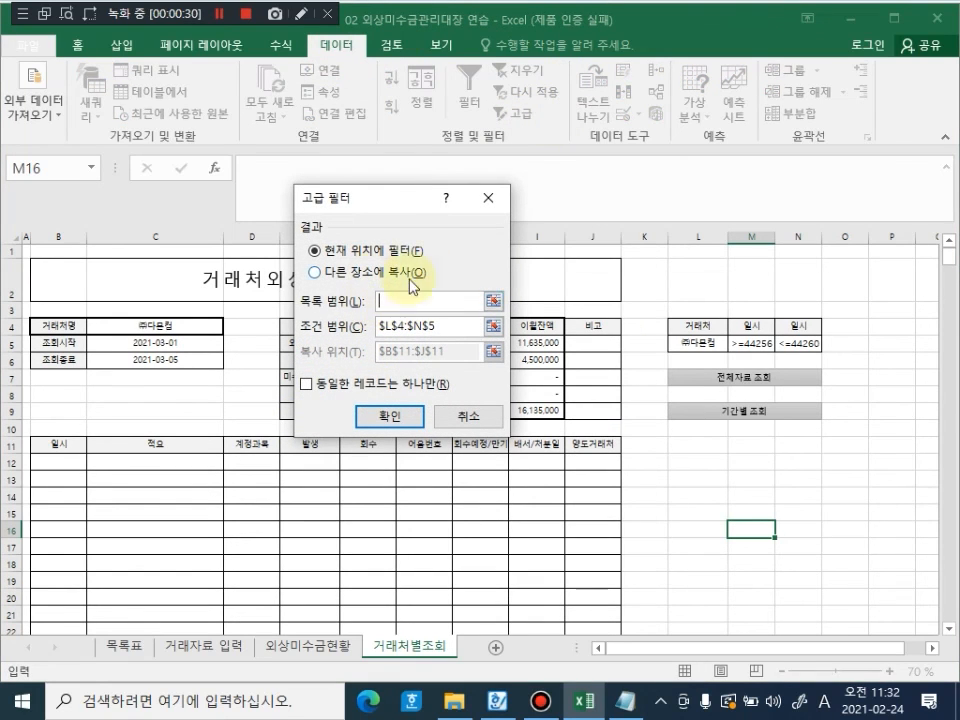
click(205, 648)
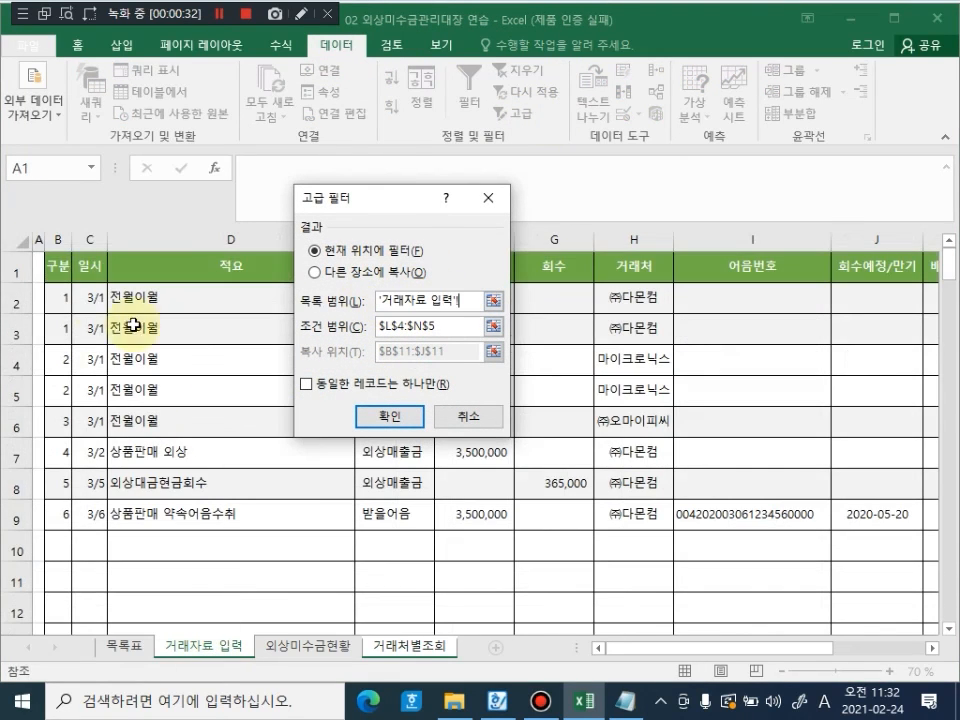
drag(57, 241, 793, 221)
drag(446, 328, 313, 328)
key(Delete)
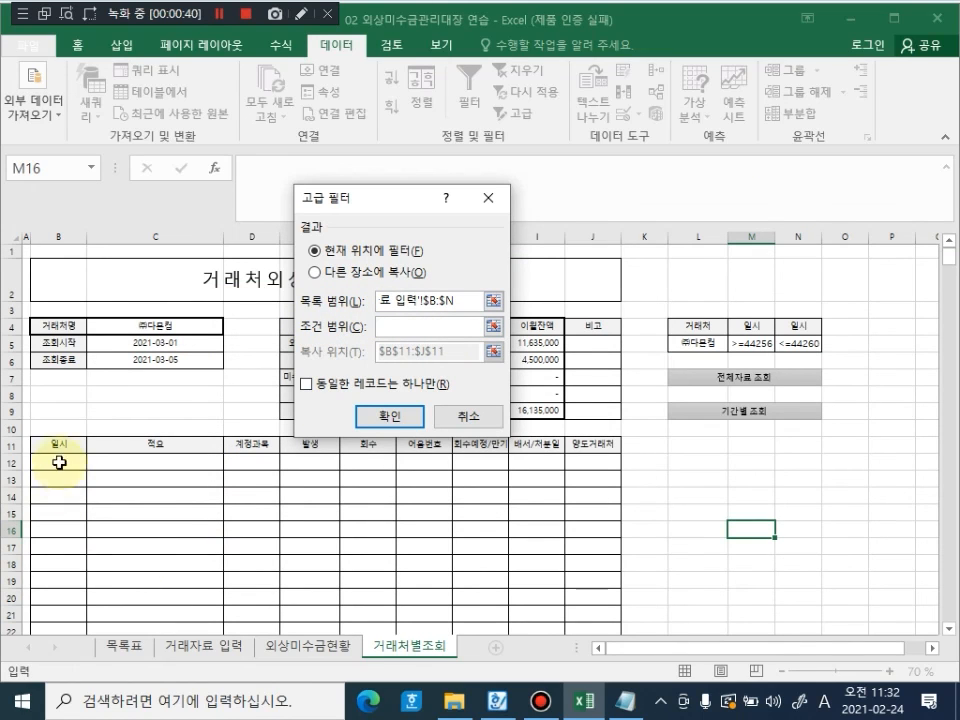
drag(54, 446, 585, 444)
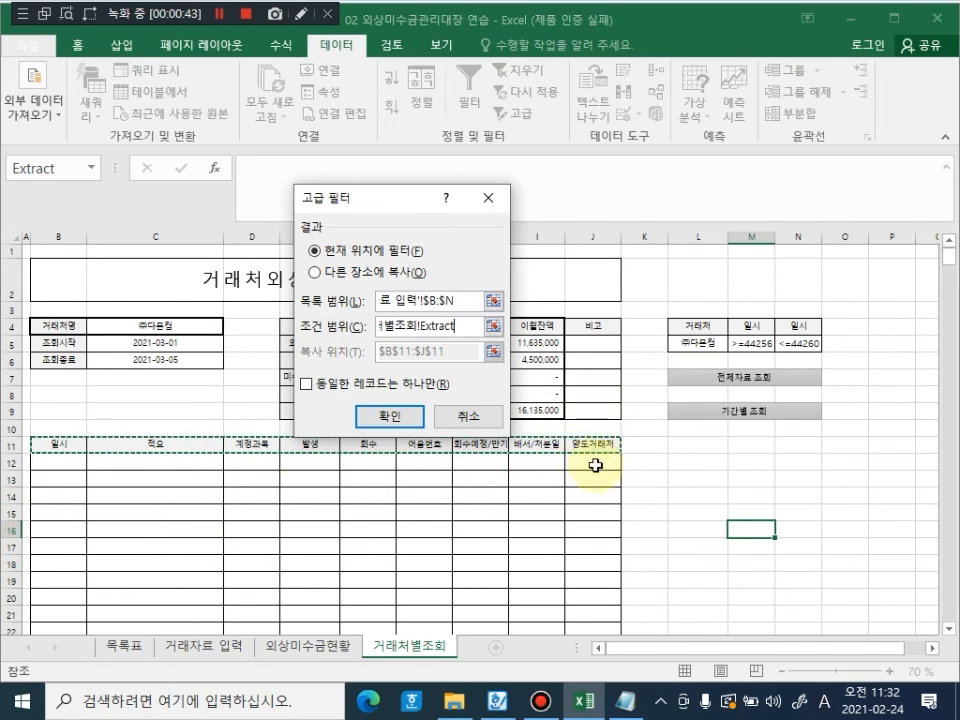
Step: Set the Advanced Filter to copy to another location, with the 거래처 and 일시 conditions in L4:N5 as criteria range
click(318, 272)
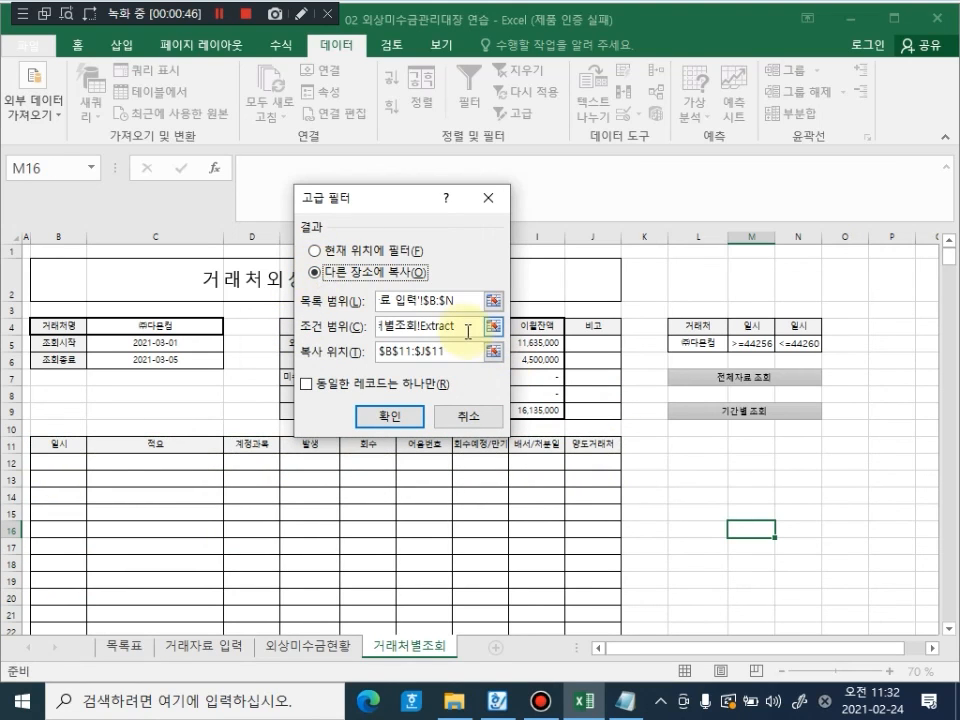
drag(467, 326, 330, 330)
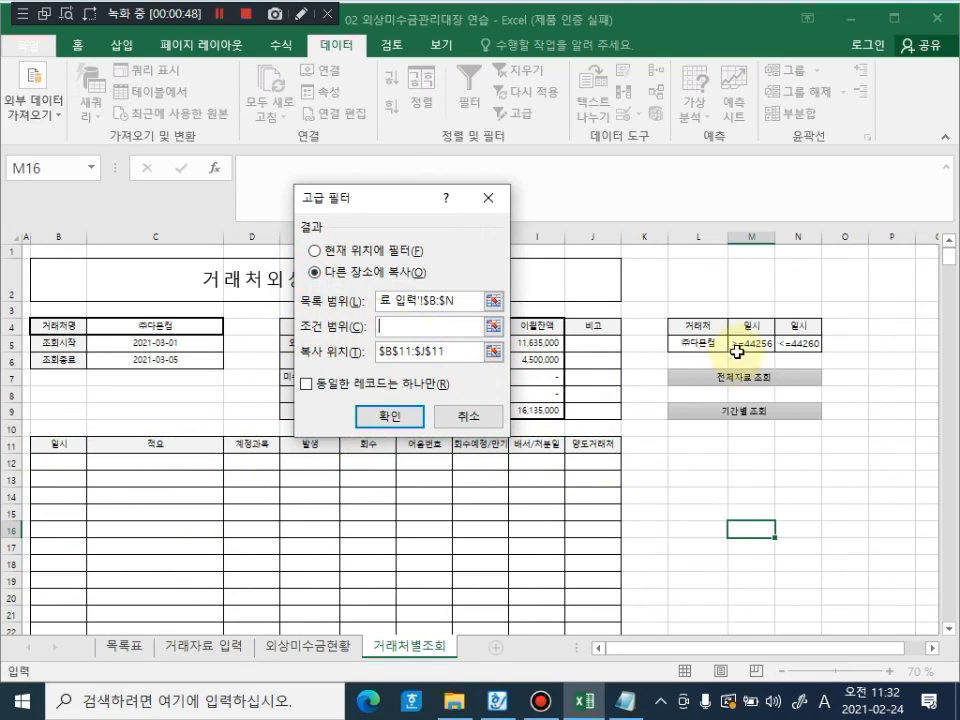
drag(697, 326, 791, 343)
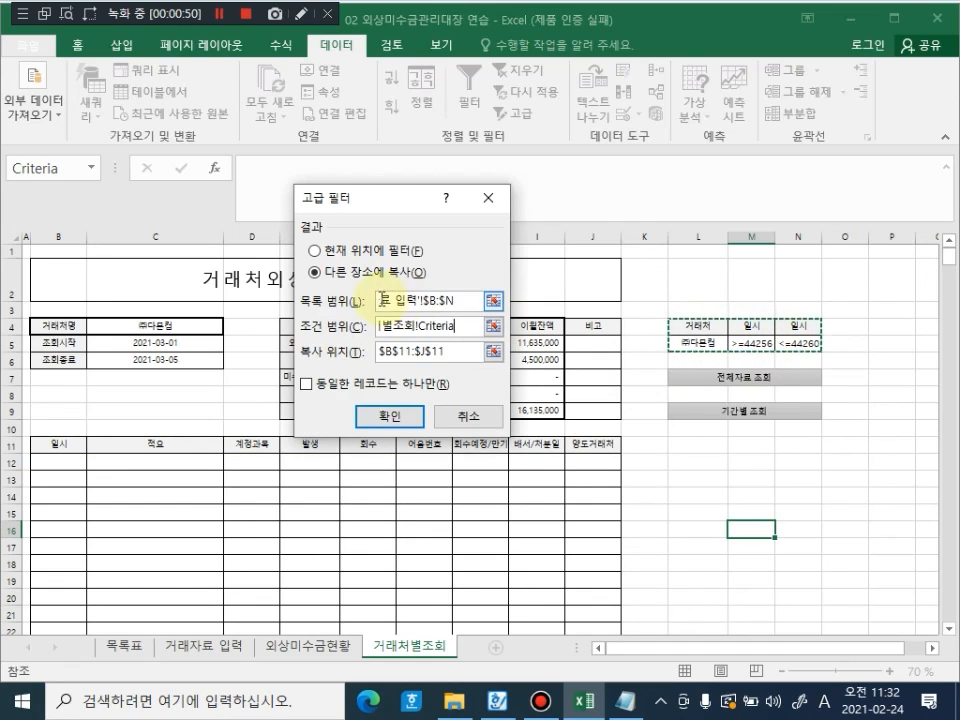
Step: Reselect the header row B11:J11 as the copy destination and run the Advanced Filter
click(450, 352)
drag(450, 352, 380, 352)
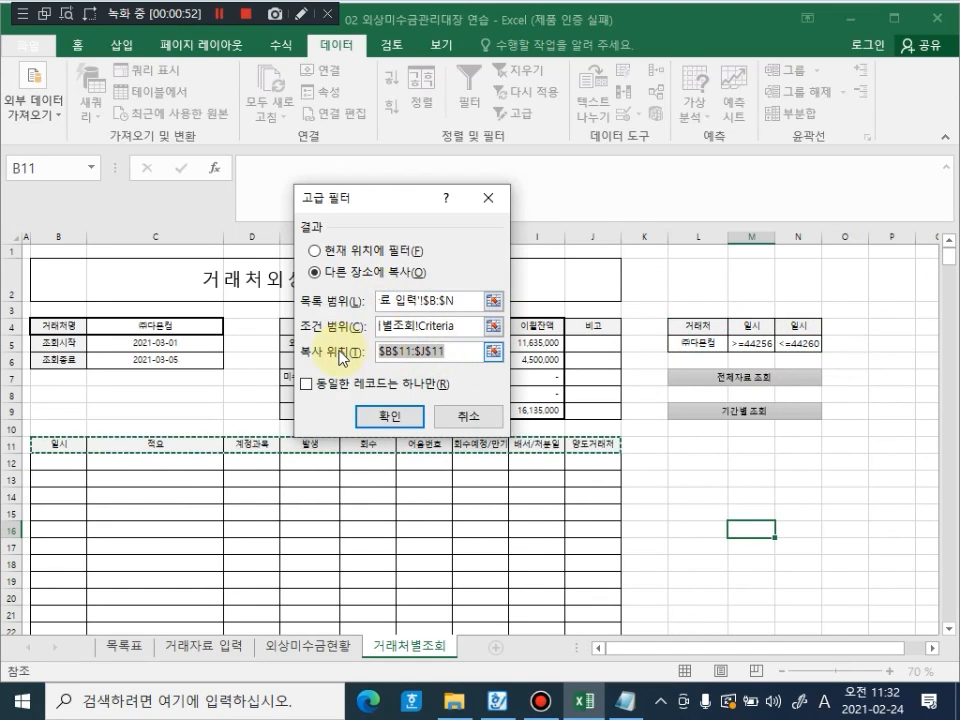
key(Delete)
click(40, 445)
drag(97, 444, 561, 444)
click(400, 416)
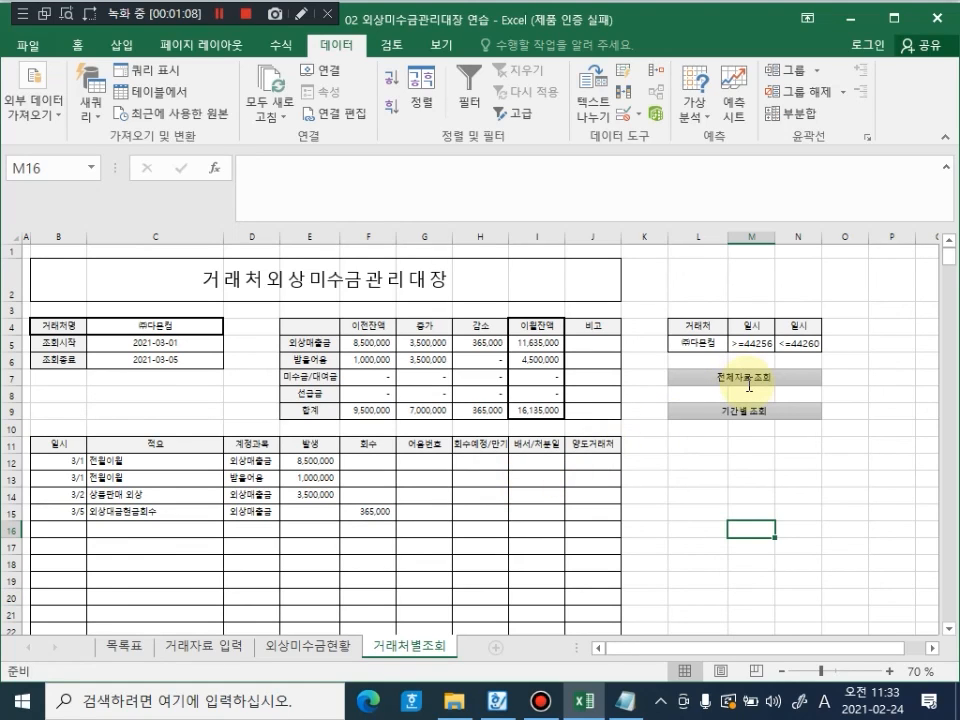
click(865, 346)
scroll(885, 349, up, 4)
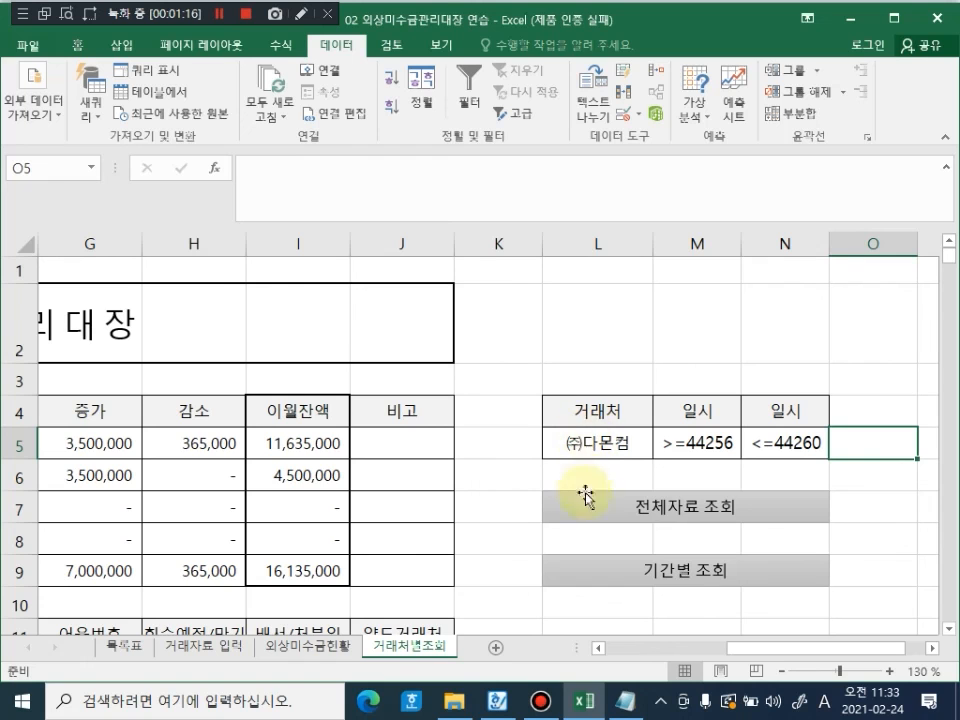
click(540, 328)
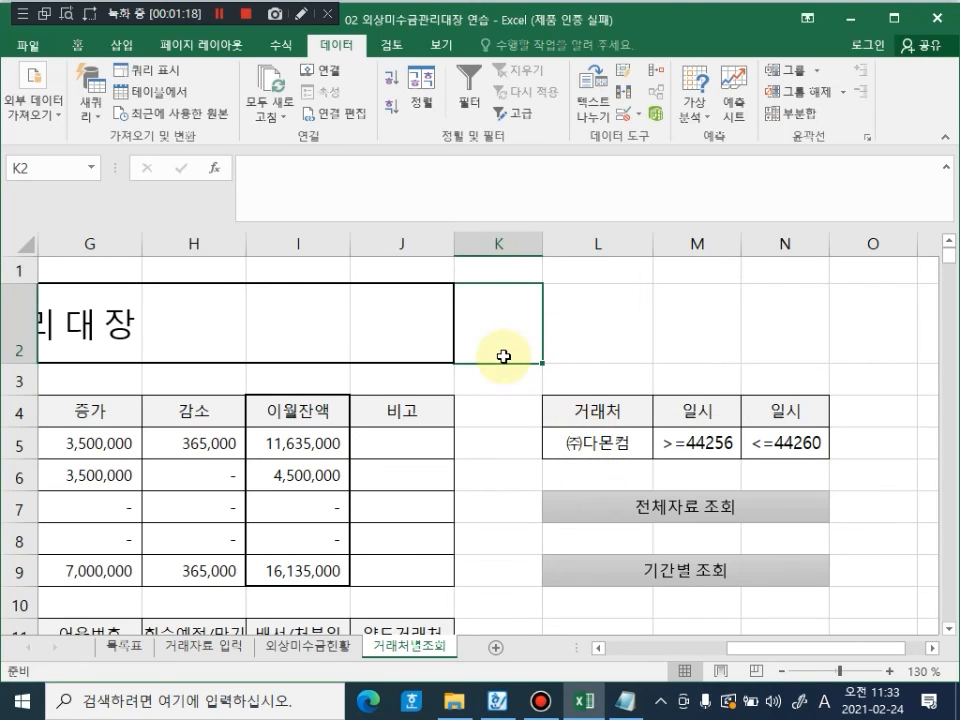
ctrl+scroll(488, 357, down, 3)
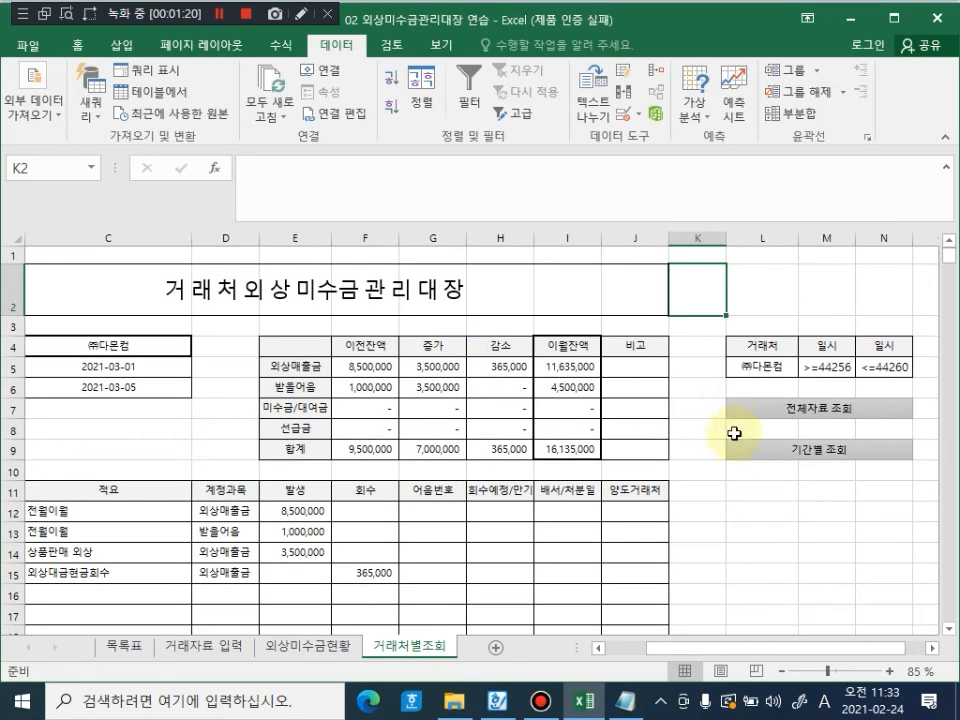
Step: Start another Advanced Filter from 거래처별조회 with columns B to N of 거래자료 입력 as its list range
ctrl+scroll(664, 463, down, 1)
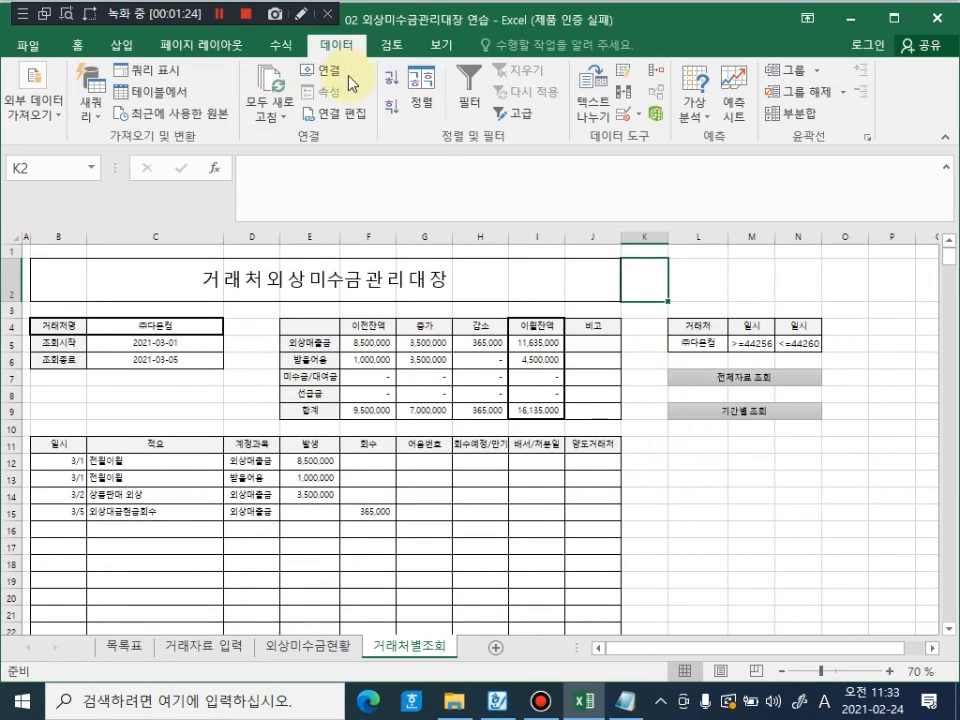
click(519, 115)
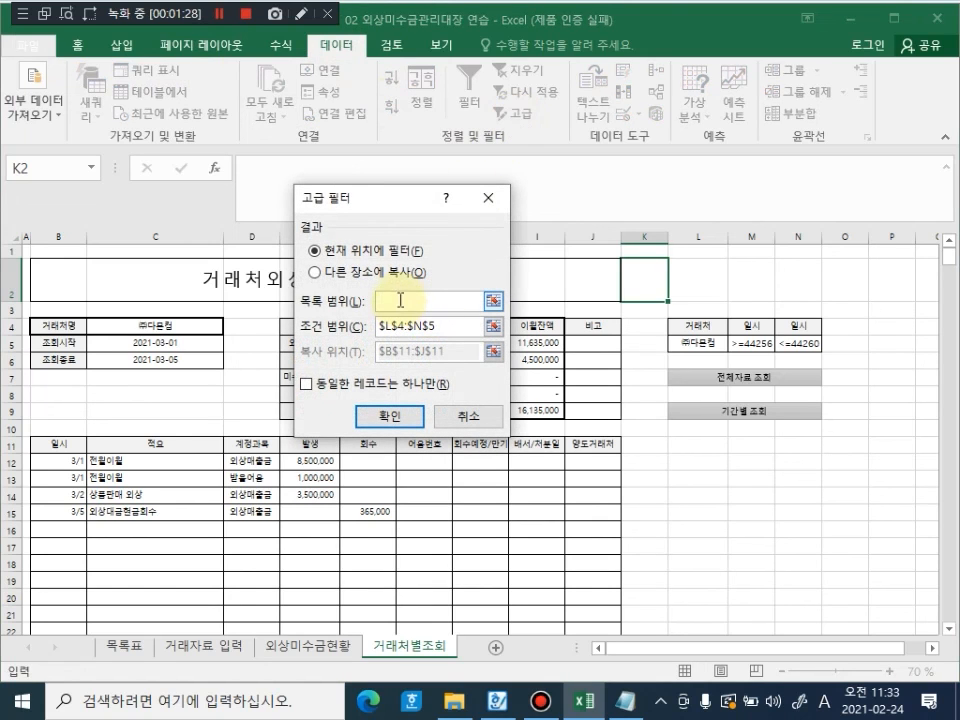
click(232, 655)
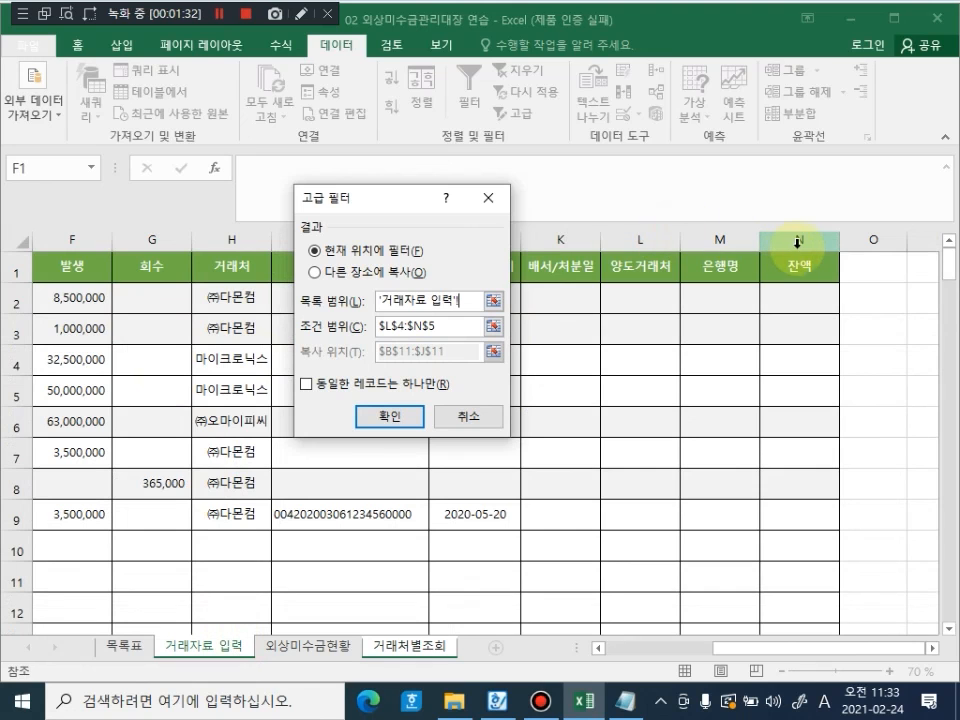
drag(797, 238, 58, 240)
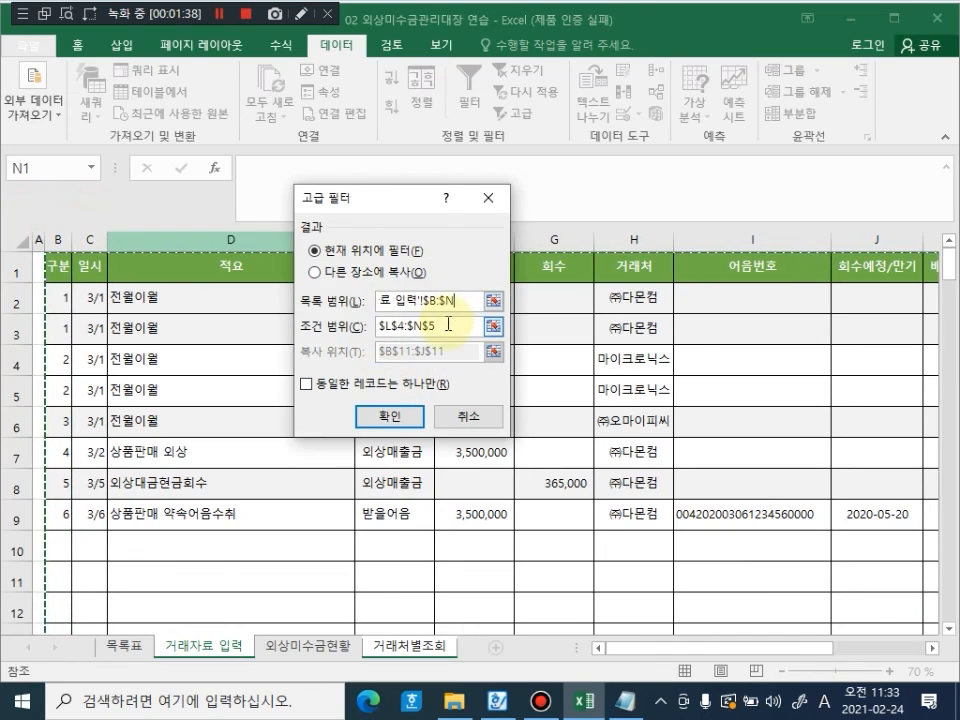
Step: Replace the Advanced Filter's criteria range with only the 거래처 condition in L4:L5
click(448, 324)
key(BackSpace)
key(BackSpace)
key(BackSpace)
key(BackSpace)
key(BackSpace)
key(BackSpace)
key(BackSpace)
key(BackSpace)
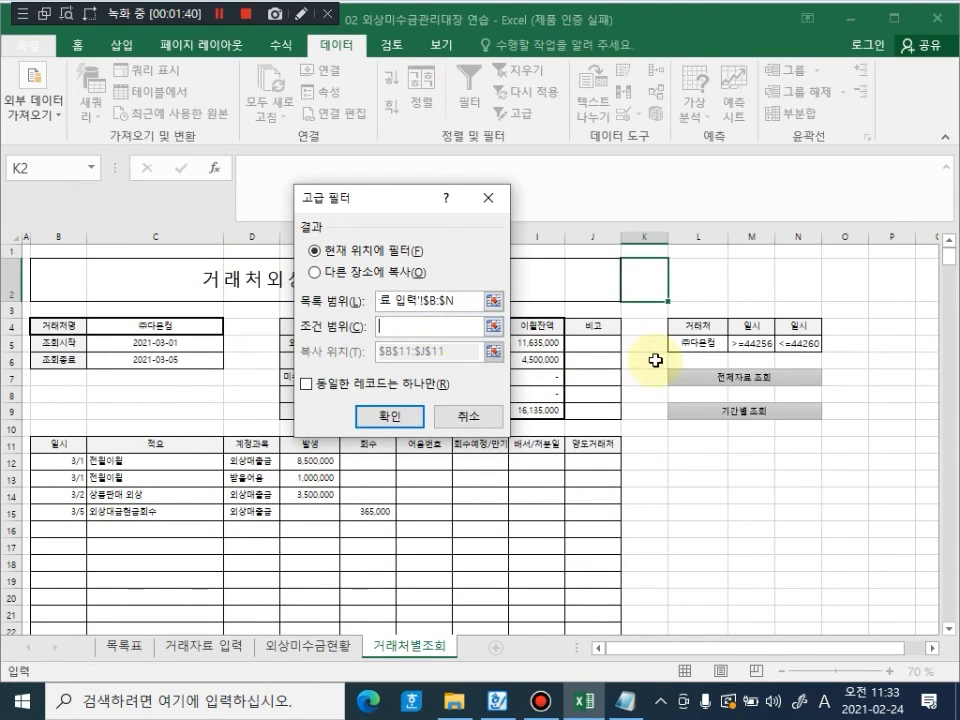
drag(700, 327, 705, 344)
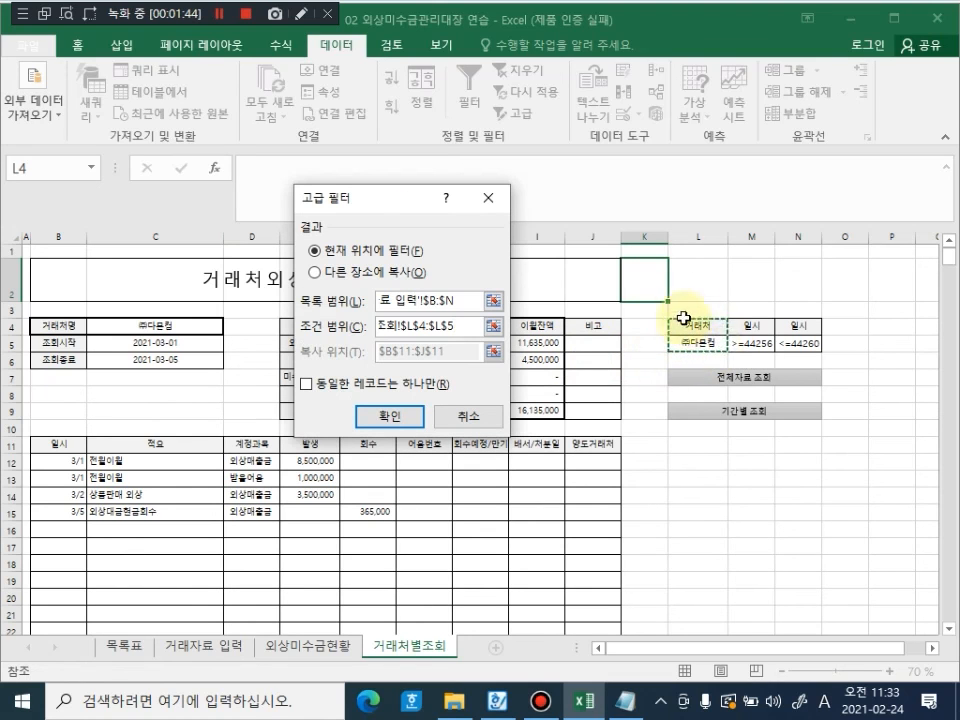
Step: Set the filter to copy to another location, reselect header row B11:J11 as the destination, and run it
click(367, 272)
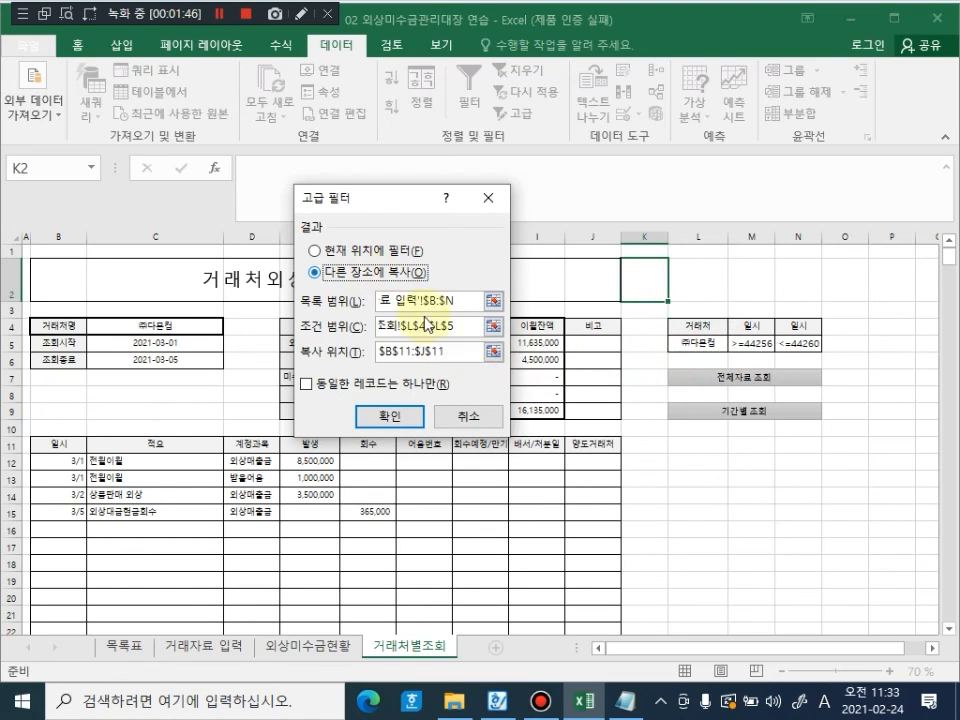
click(375, 354)
key(BackSpace)
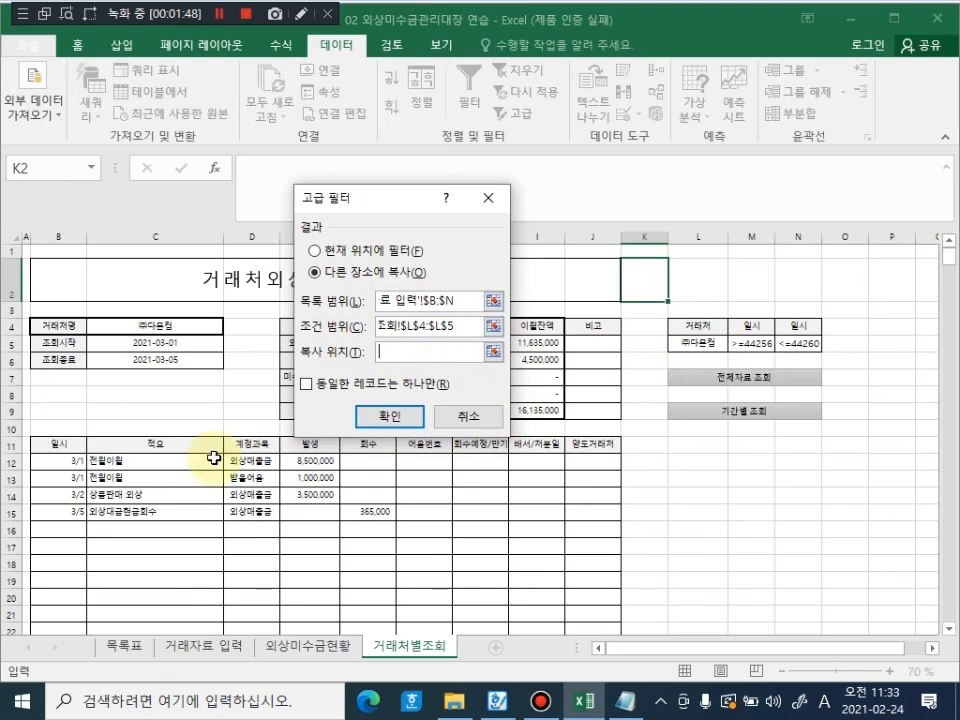
click(57, 447)
drag(57, 447, 594, 453)
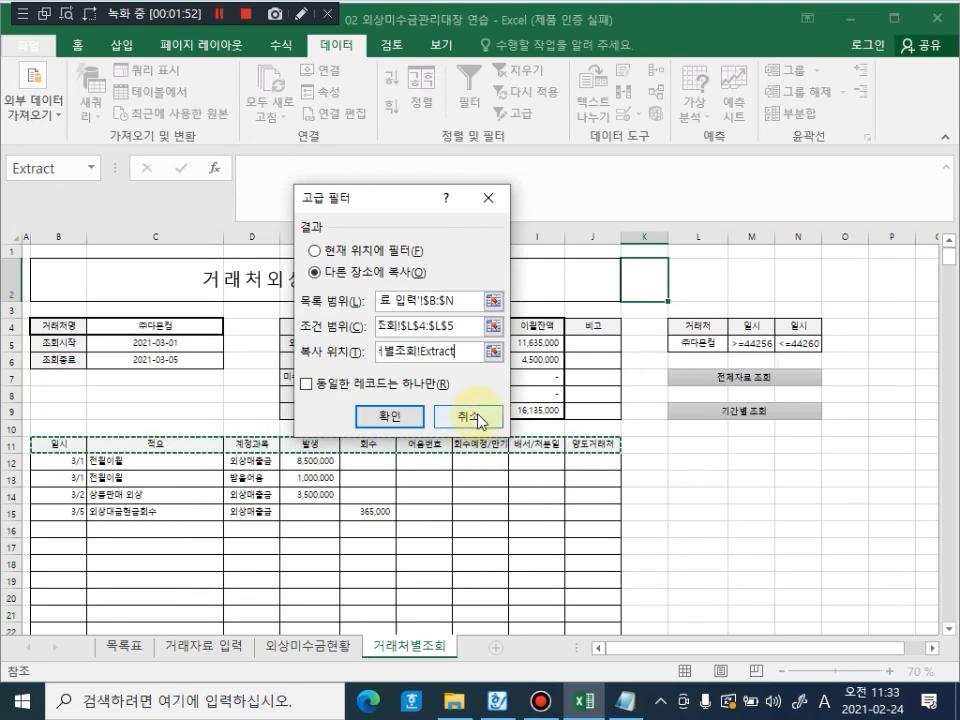
click(392, 415)
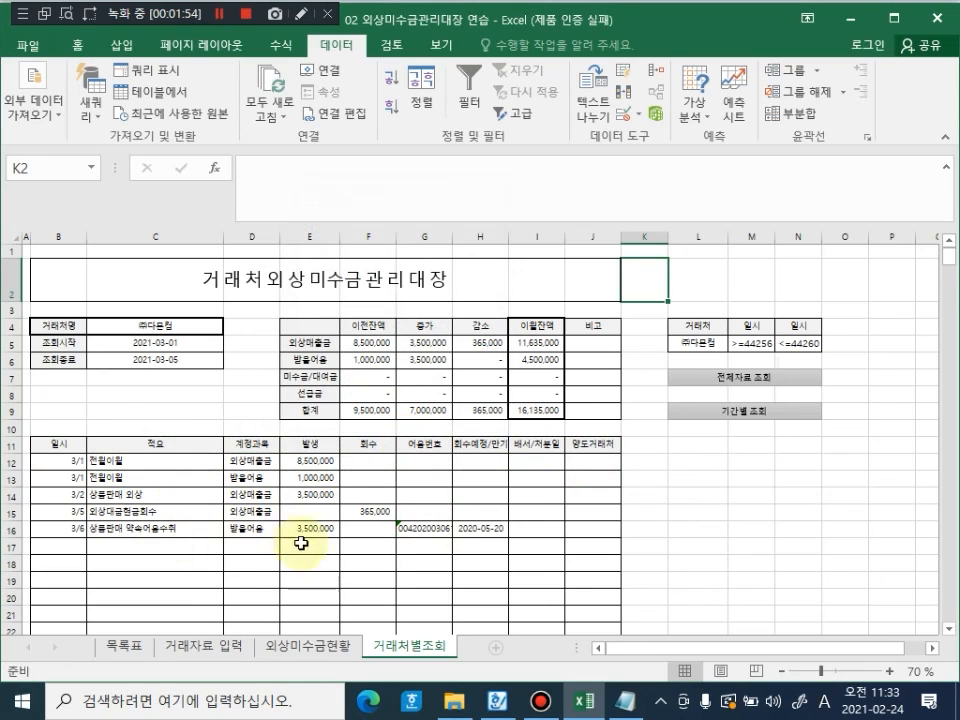
click(827, 497)
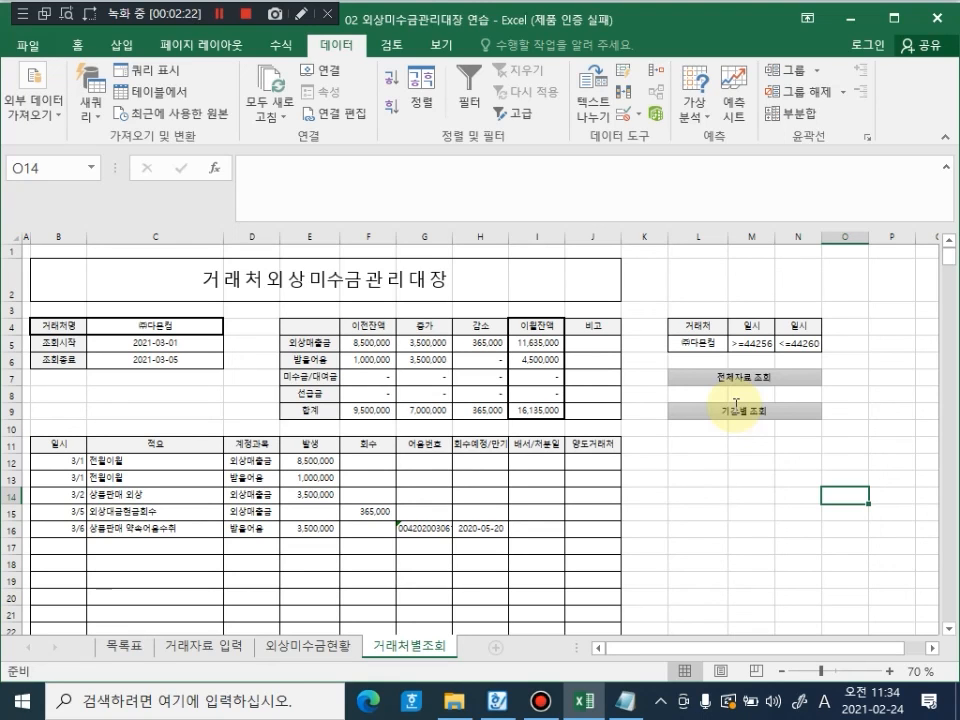
key(ctrl+alt+d)
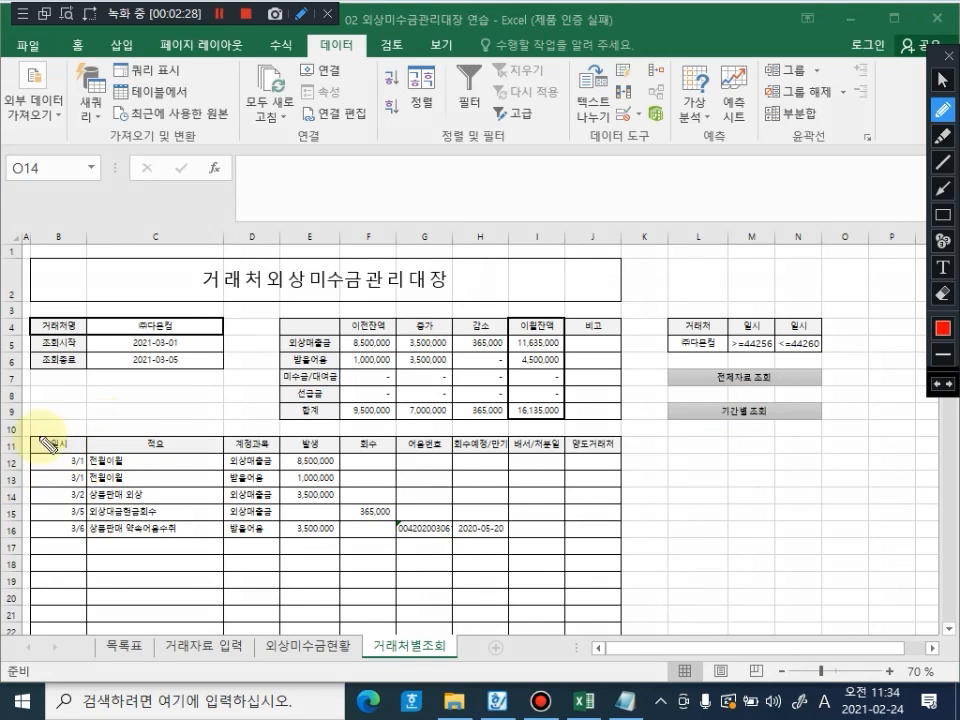
mouse_move(37, 428)
mouse_down()
mouse_move(44, 560)
mouse_move(197, 437)
mouse_move(589, 497)
mouse_move(478, 598)
mouse_up()
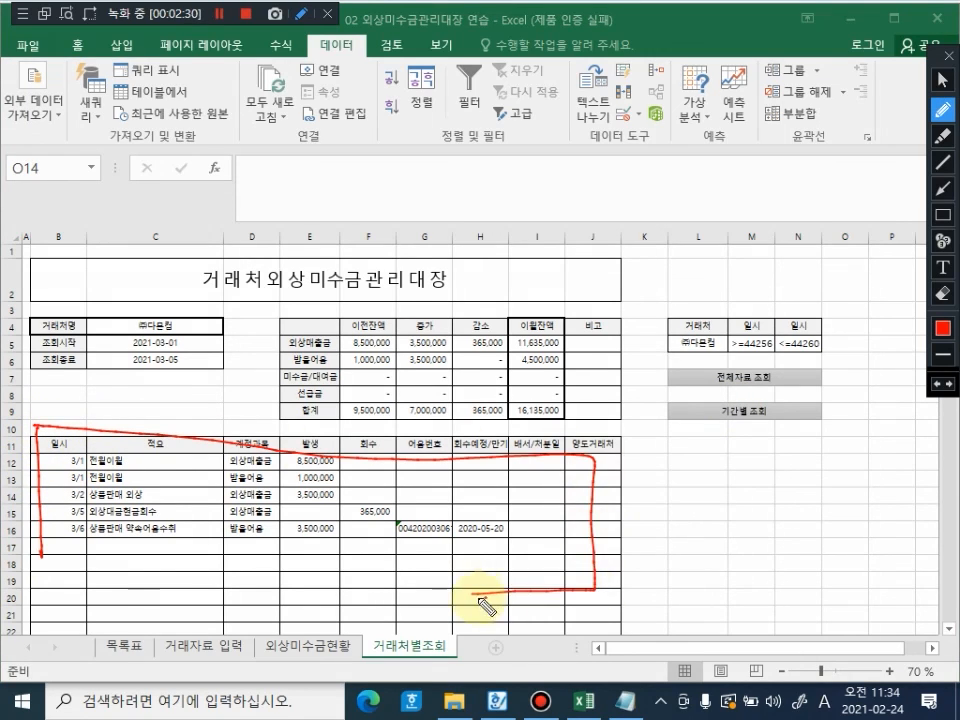
mouse_move(268, 508)
mouse_down()
mouse_move(257, 574)
mouse_move(222, 632)
mouse_up()
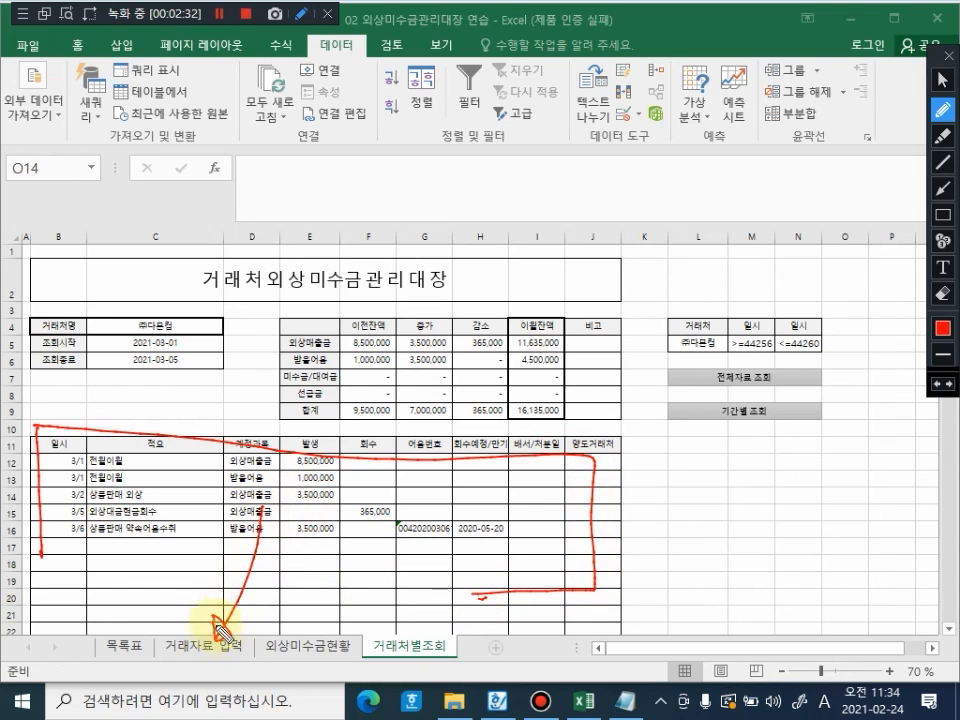
mouse_move(480, 411)
mouse_down()
mouse_move(372, 411)
mouse_move(620, 381)
mouse_move(553, 410)
mouse_up()
mouse_move(456, 386)
mouse_down()
mouse_move(435, 486)
mouse_move(342, 632)
mouse_move(347, 612)
mouse_up()
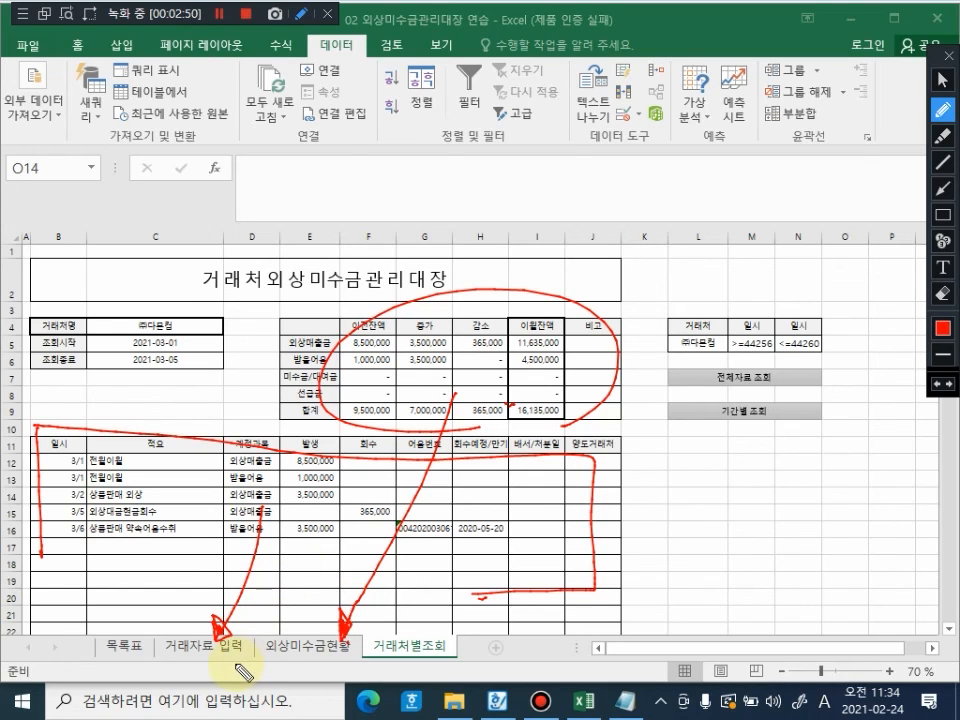
mouse_move(240, 672)
mouse_down()
mouse_move(364, 638)
mouse_move(362, 660)
mouse_move(384, 624)
mouse_up()
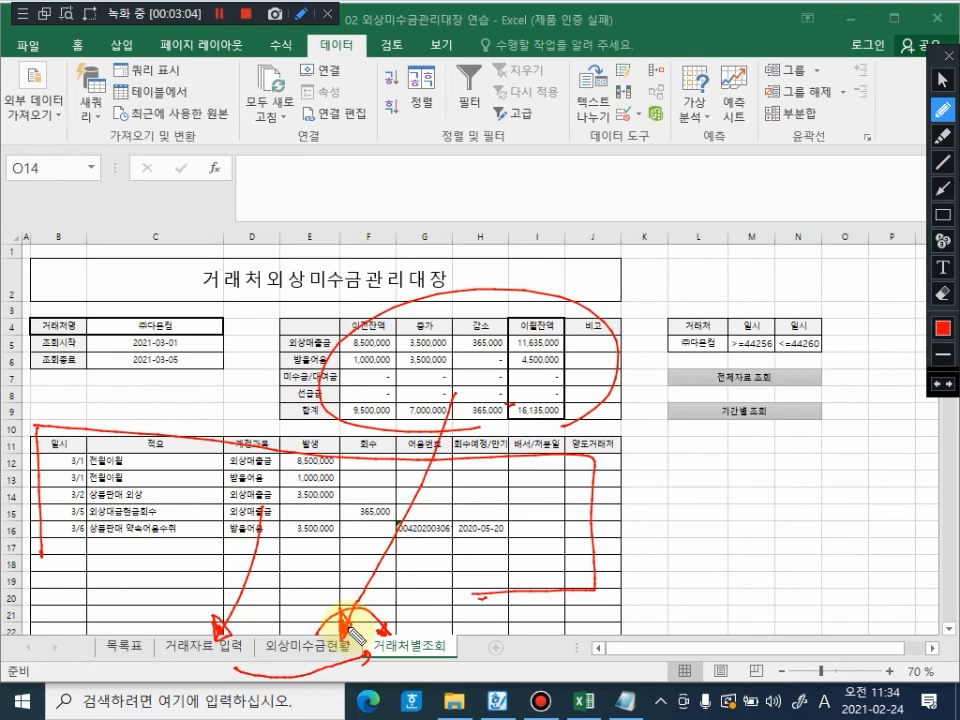
key(Escape)
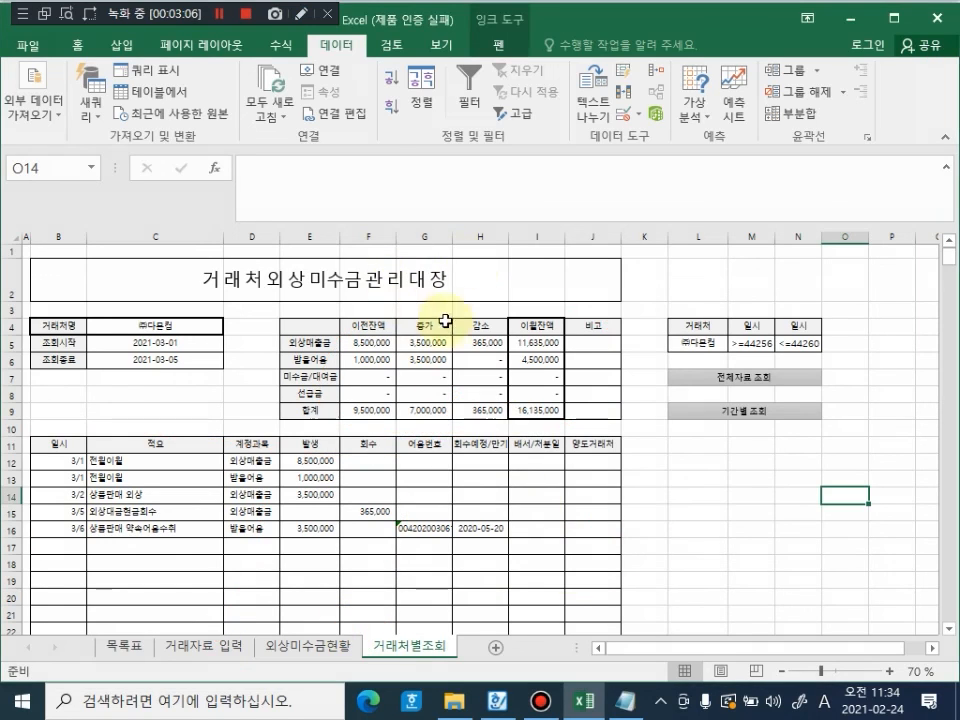